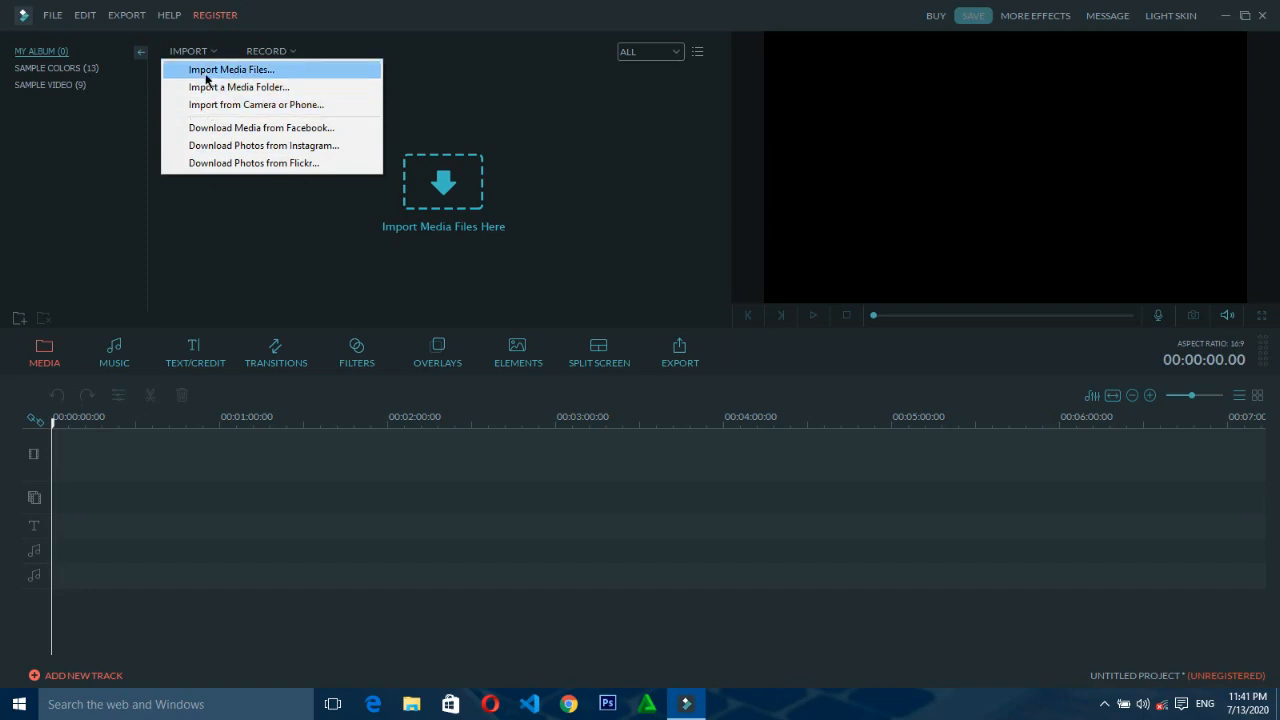
- Import the defiatio lis video from the Compressed videos folder on Local Disk (F:) and play it in the preview
{"action": "left_click", "coordinate": [207, 76]}
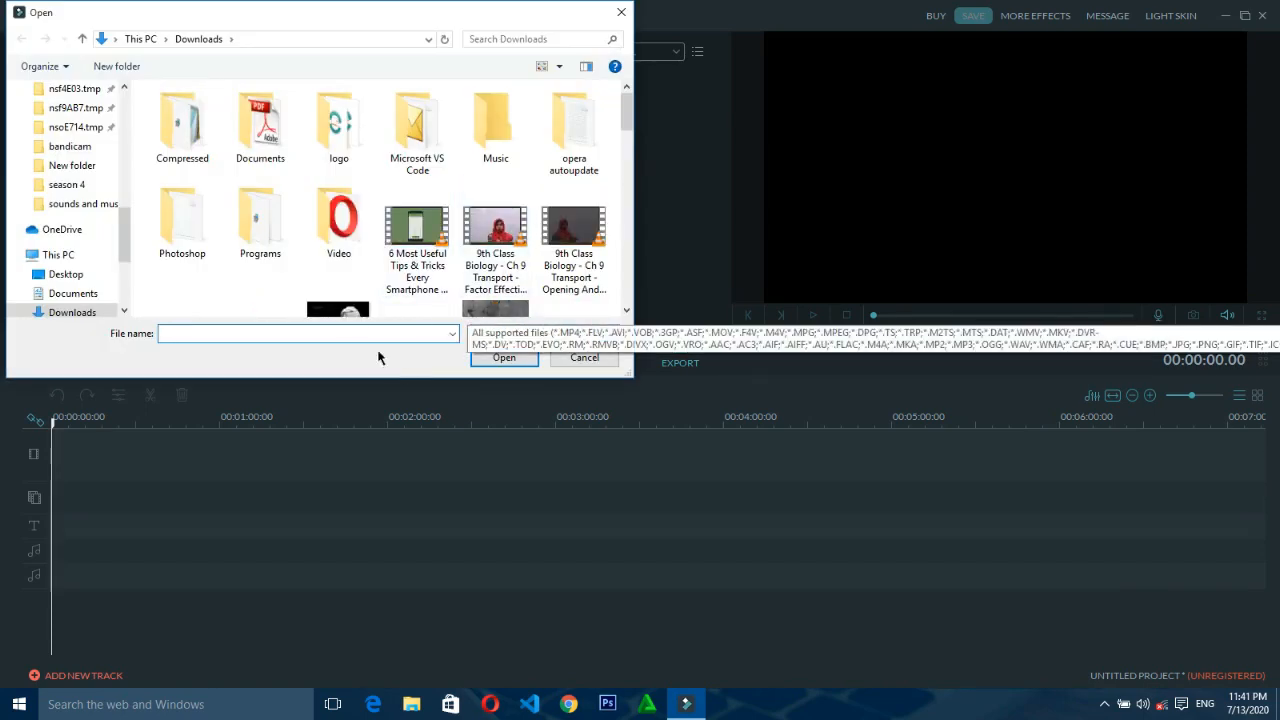
{"action": "scroll", "coordinate": [565, 150], "scroll_direction": "down", "scroll_amount": 3}
{"action": "left_click", "coordinate": [66, 274]}
{"action": "left_click", "coordinate": [58, 254]}
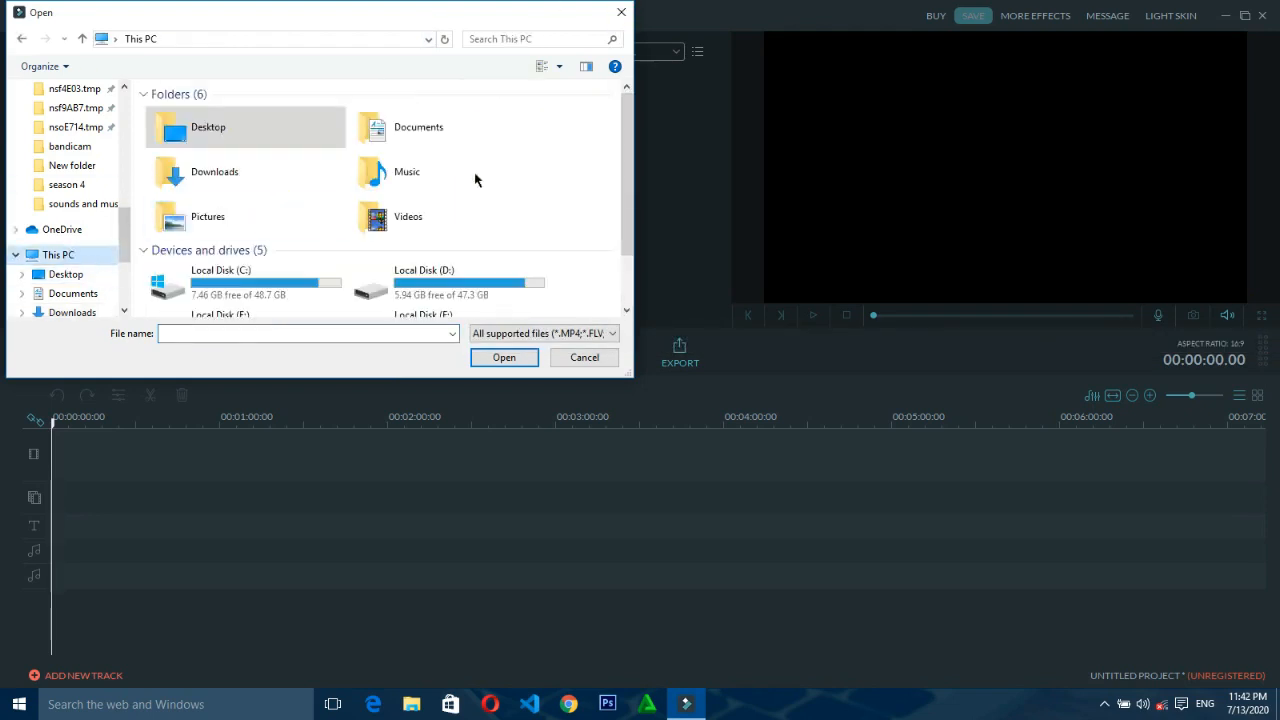
{"action": "double_click", "coordinate": [412, 272]}
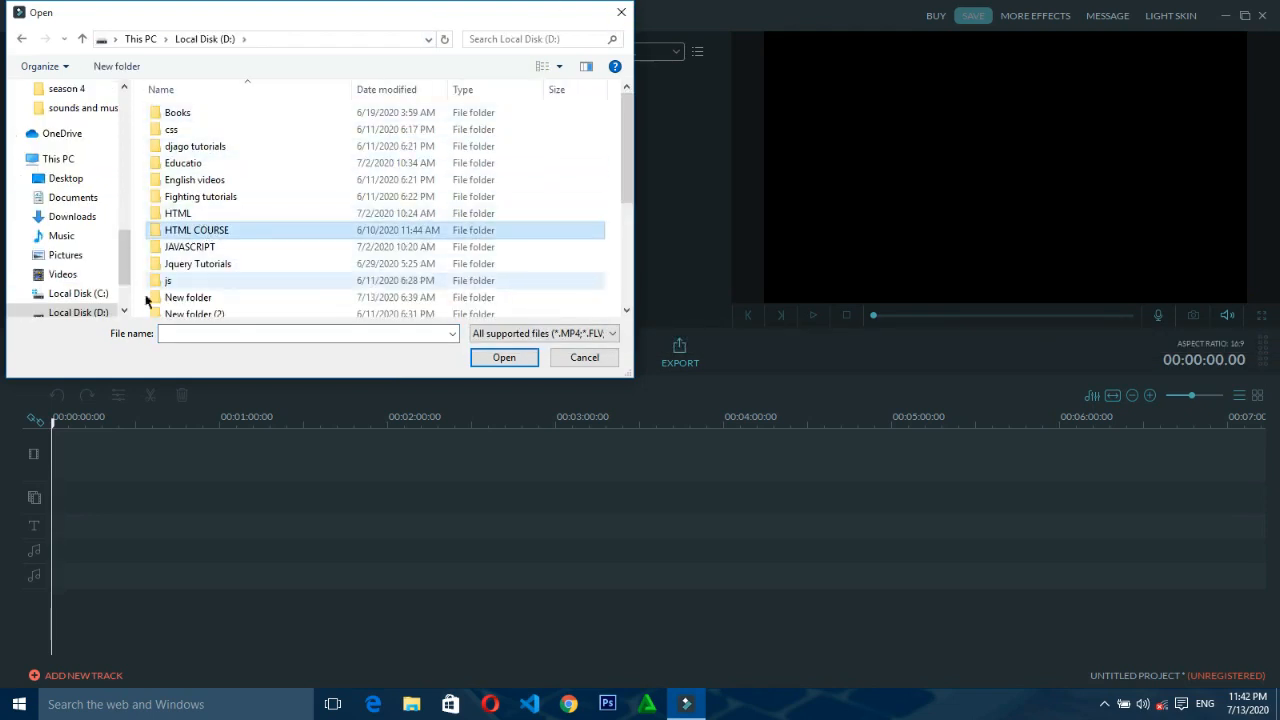
{"action": "scroll", "coordinate": [70, 280], "scroll_direction": "down", "scroll_amount": 2}
{"action": "left_click", "coordinate": [77, 310]}
{"action": "double_click", "coordinate": [198, 113]}
{"action": "left_click", "coordinate": [284, 125]}
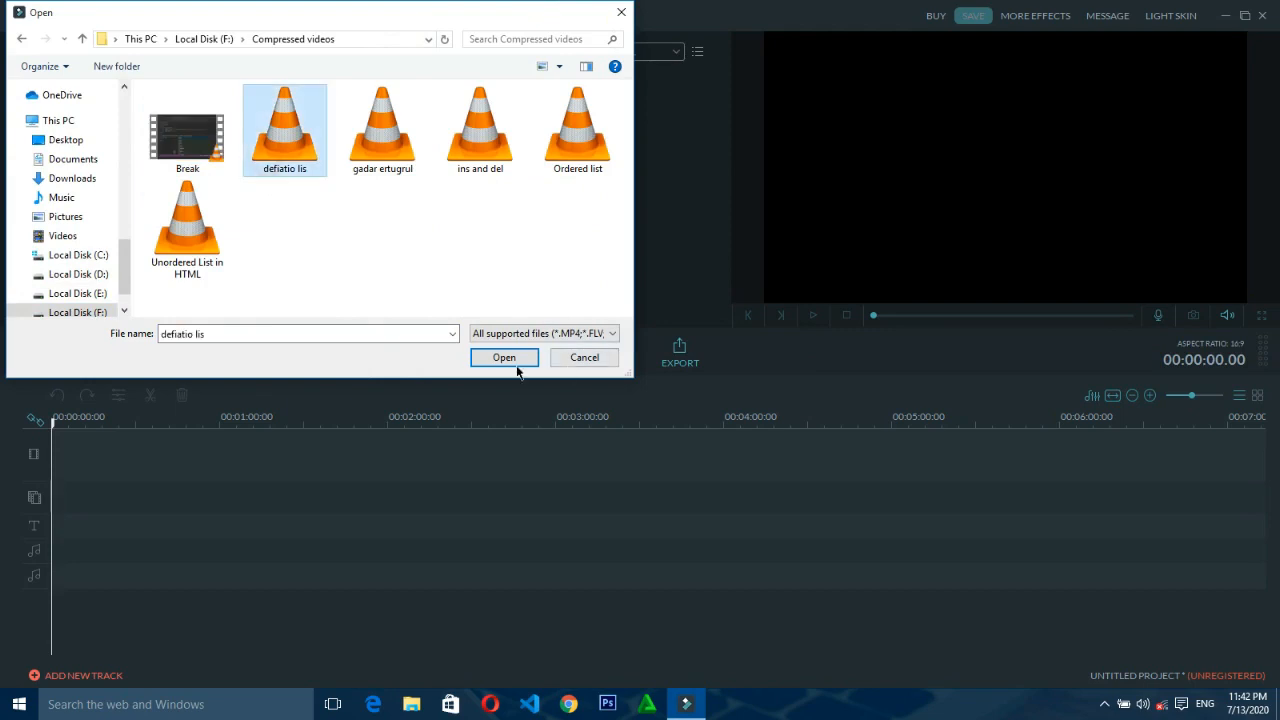
{"action": "left_click", "coordinate": [510, 360]}
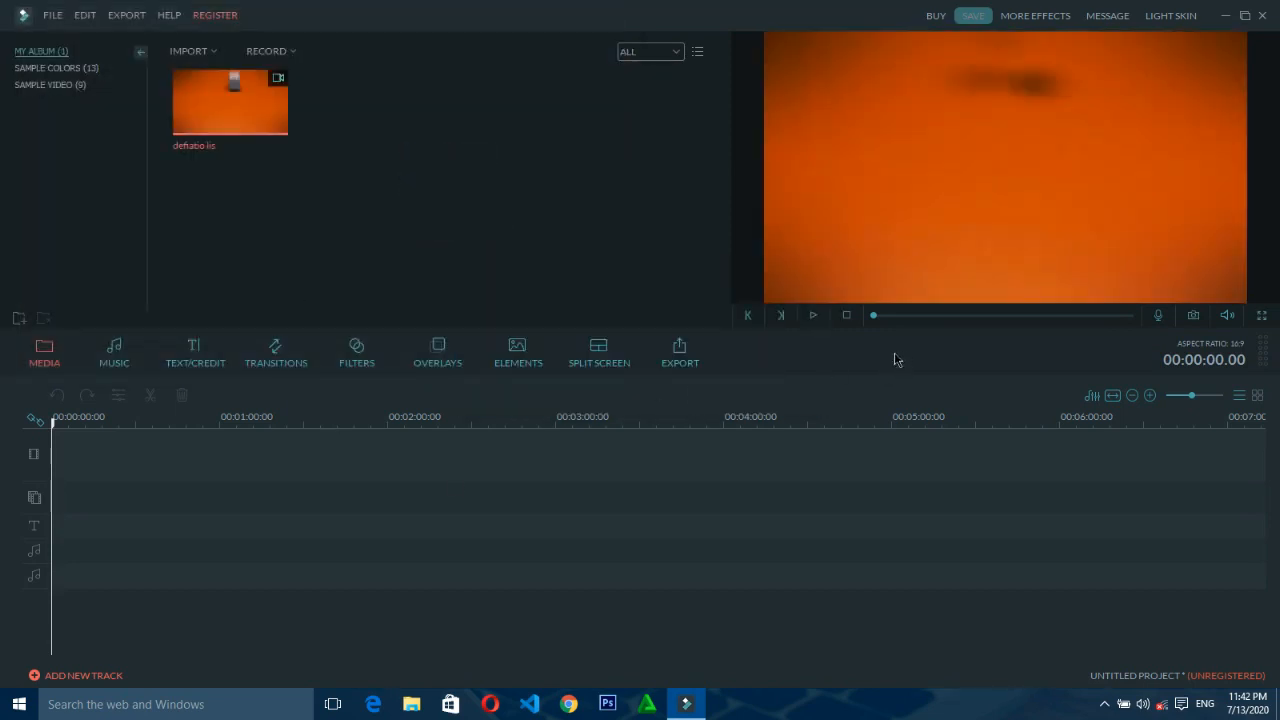
{"action": "left_click", "coordinate": [813, 315]}
{"action": "left_click", "coordinate": [378, 231]}
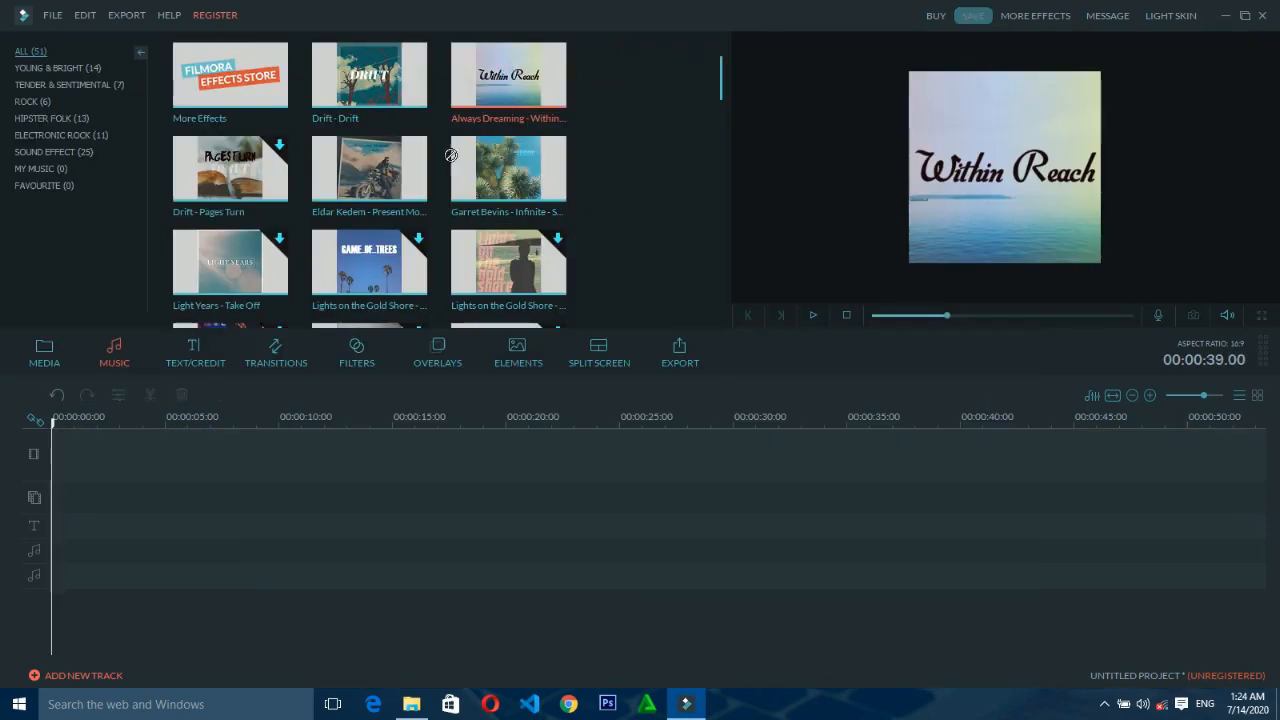
- Add the Always Dreaming - Within Reach music to the lower audio track of the timeline
{"action": "left_click_drag", "start_coordinate": [452, 158], "coordinate": [58, 567]}
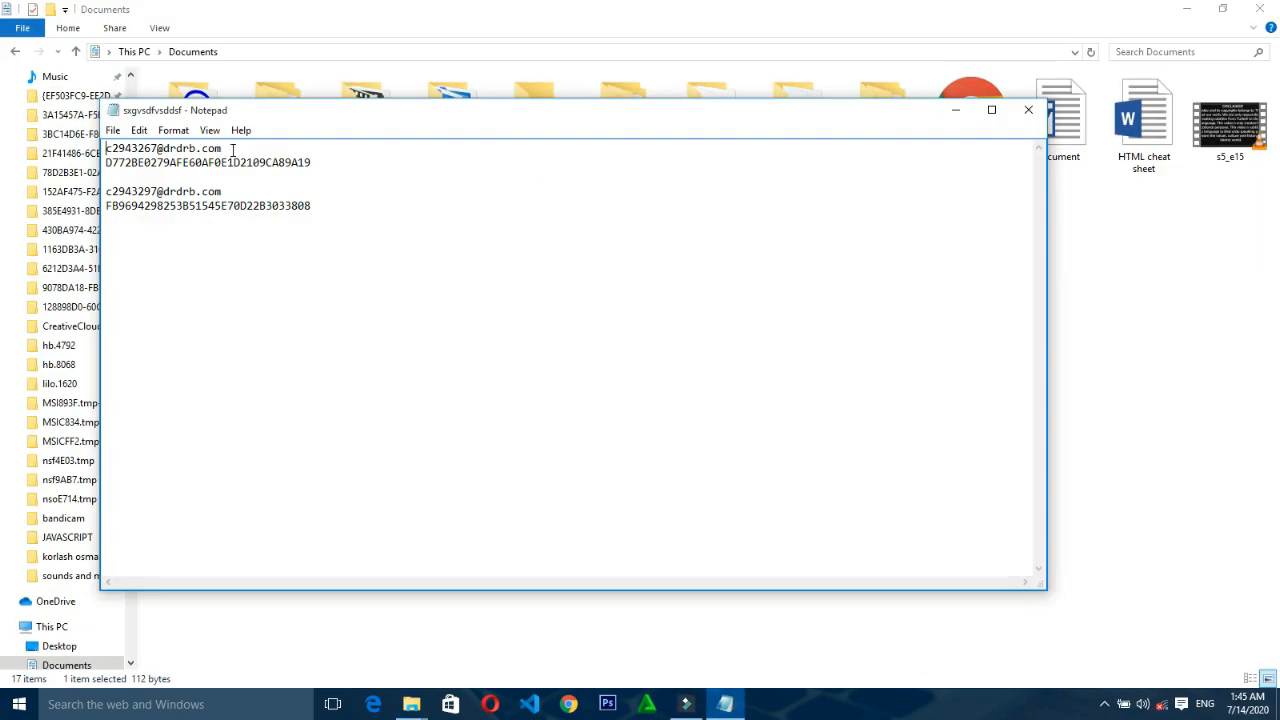
- Copy the licensed e-mail from the Notepad file, start an export in Filmora and paste the e-mail into the registration form
{"action": "left_click_drag", "start_coordinate": [228, 148], "coordinate": [85, 158]}
{"action": "key", "text": "ctrl+c"}
{"action": "left_click", "coordinate": [686, 704]}
{"action": "left_click", "coordinate": [682, 352]}
{"action": "left_click", "coordinate": [973, 553]}
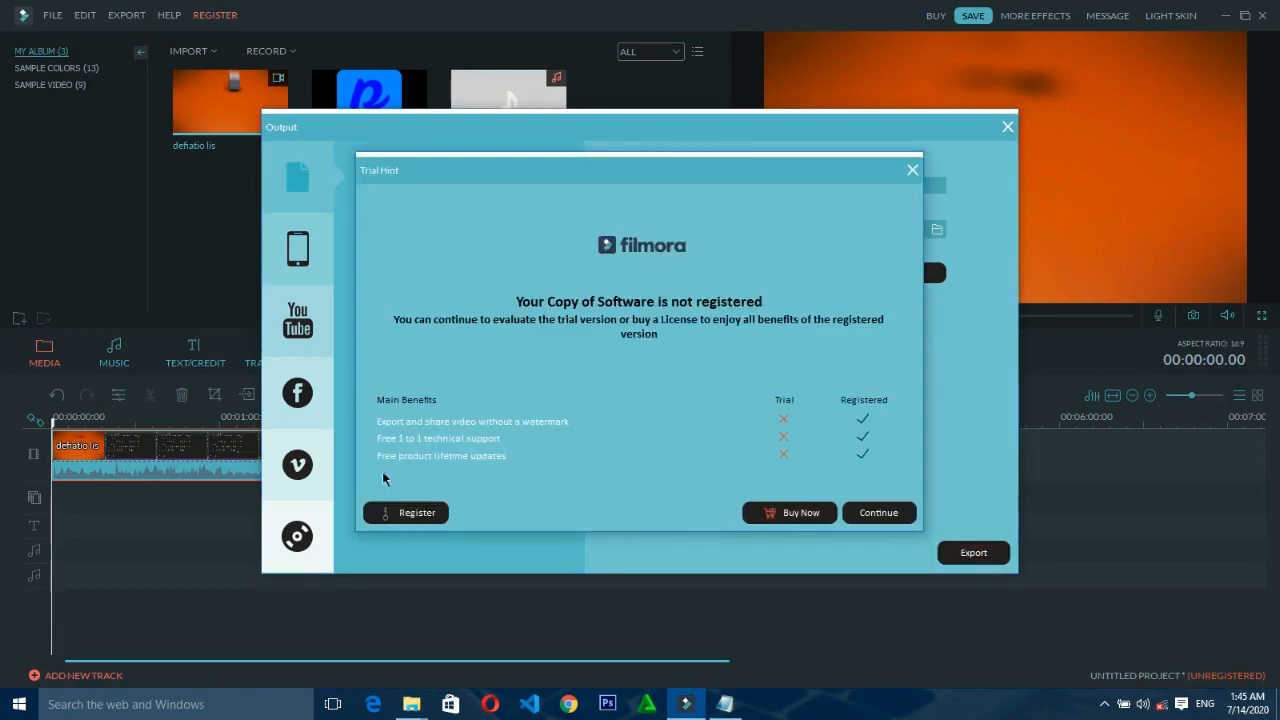
{"action": "left_click", "coordinate": [372, 514]}
{"action": "key", "text": "ctrl+v"}
- Copy the registration code from the Notepad file, paste it into the Registration code field and submit the registration
{"action": "left_click", "coordinate": [726, 704]}
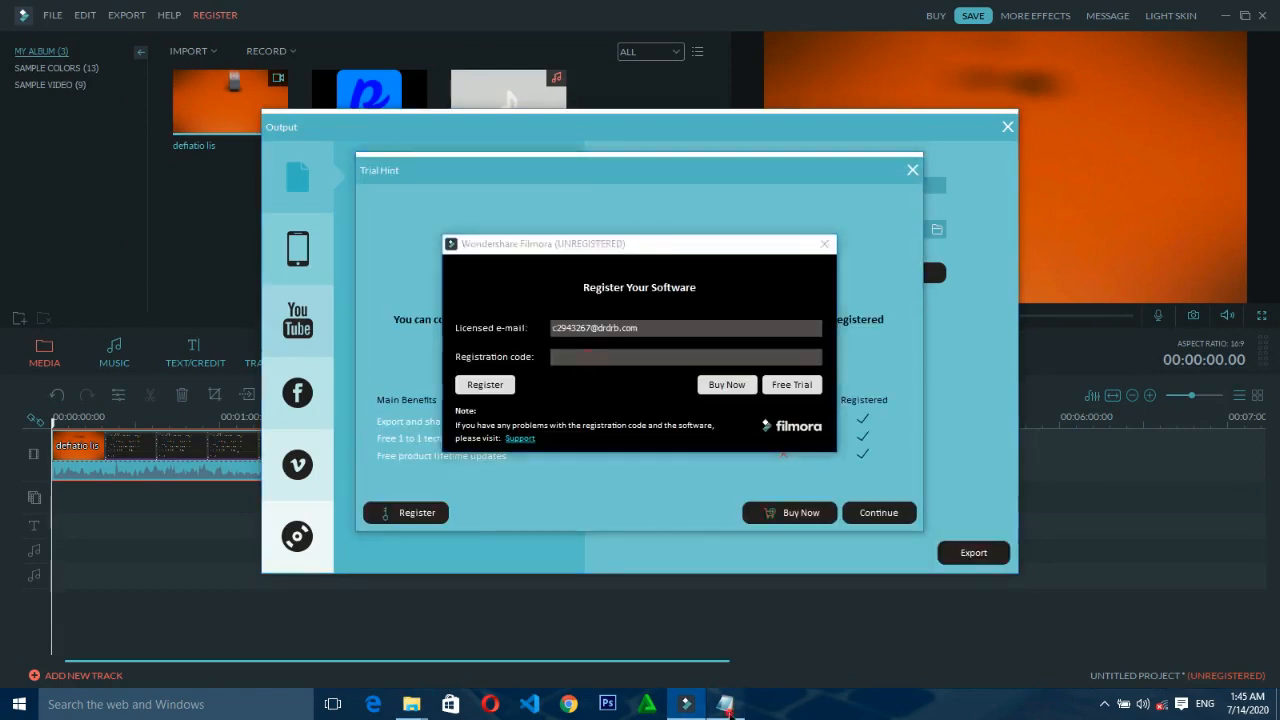
{"action": "left_click_drag", "start_coordinate": [322, 165], "coordinate": [77, 172]}
{"action": "left_click", "coordinate": [959, 112]}
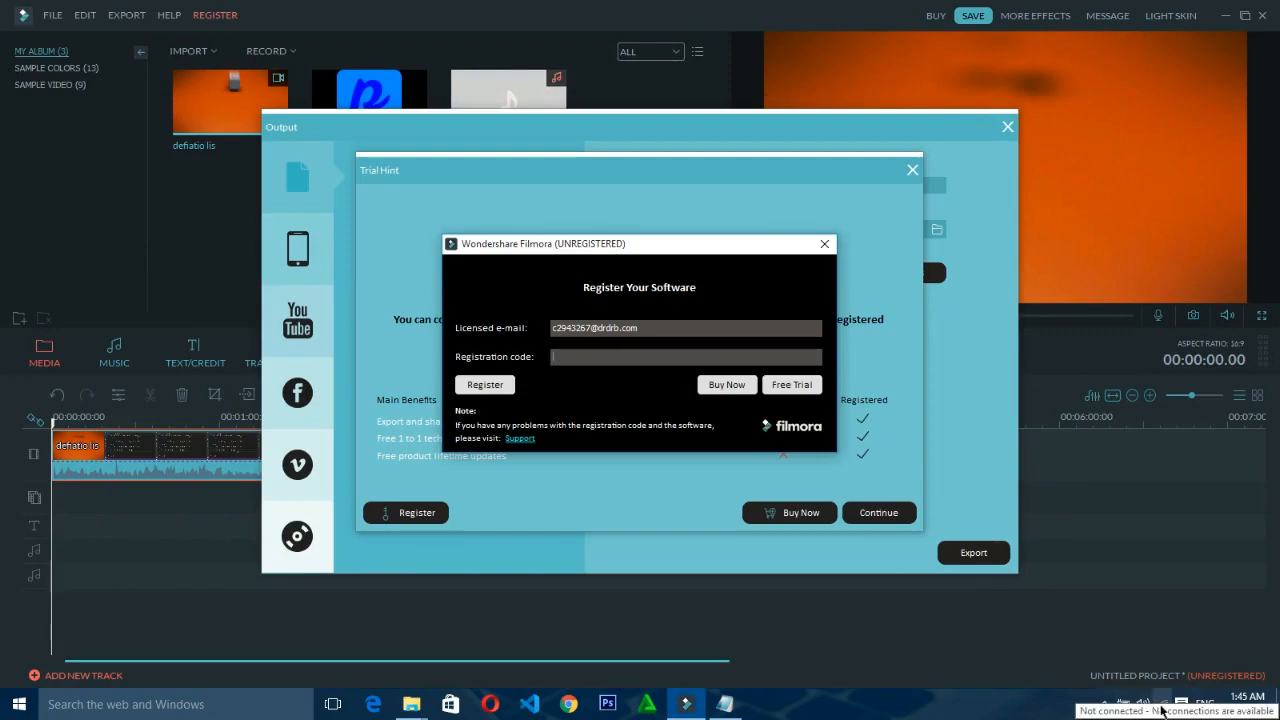
{"action": "key", "text": "ctrl+v"}
{"action": "left_click", "coordinate": [480, 384]}
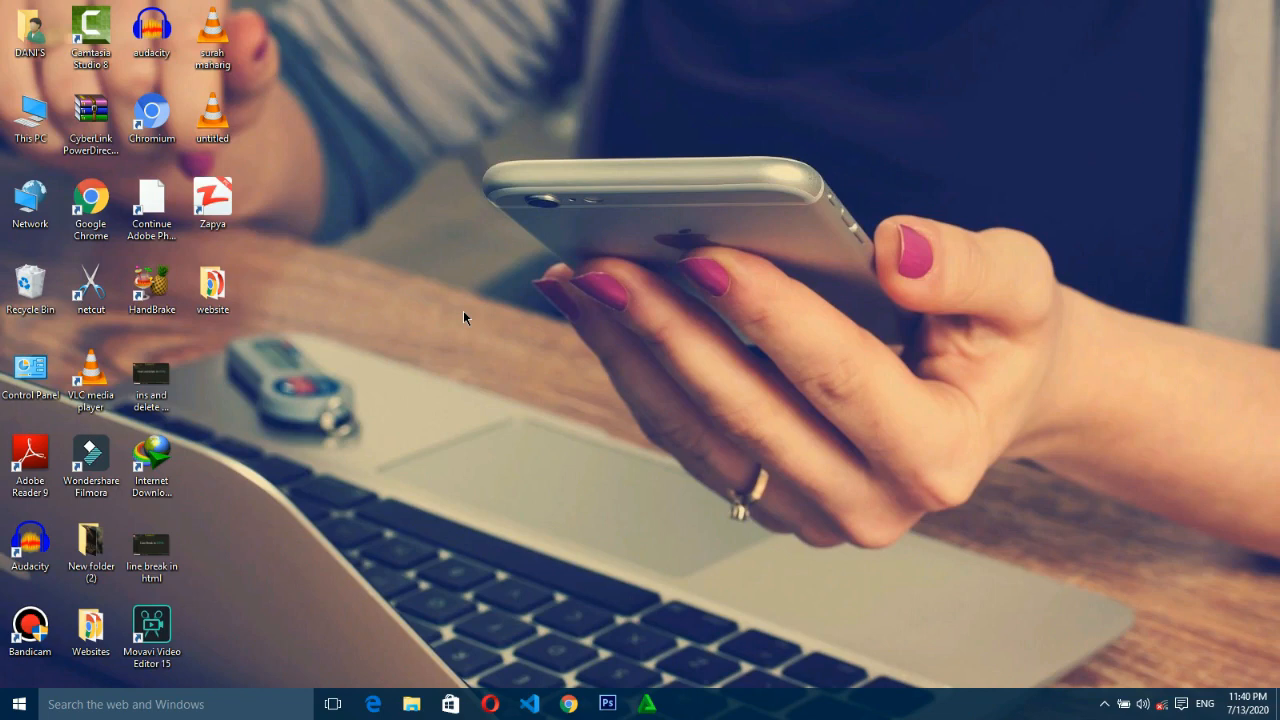
- Launch Wondershare Filmora from the desktop and start a new movie in full feature mode
{"action": "right_click", "coordinate": [110, 458]}
{"action": "left_click", "coordinate": [148, 84]}
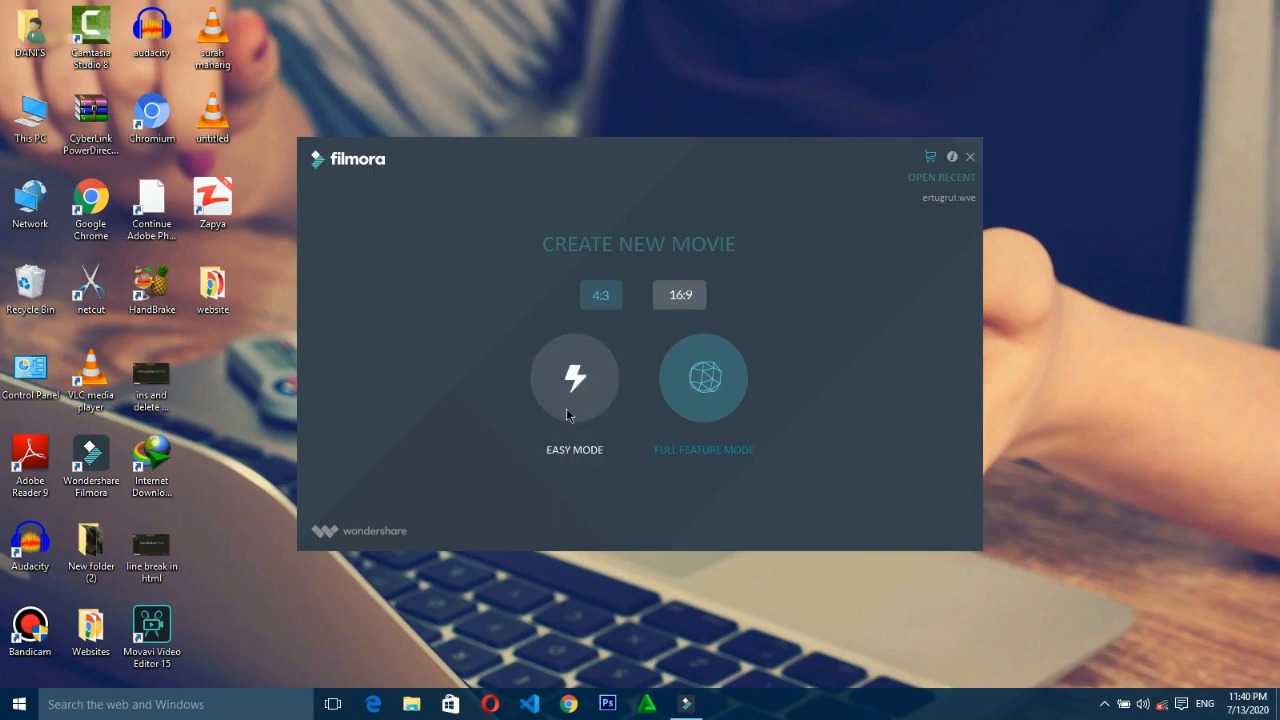
{"action": "left_click", "coordinate": [703, 366]}
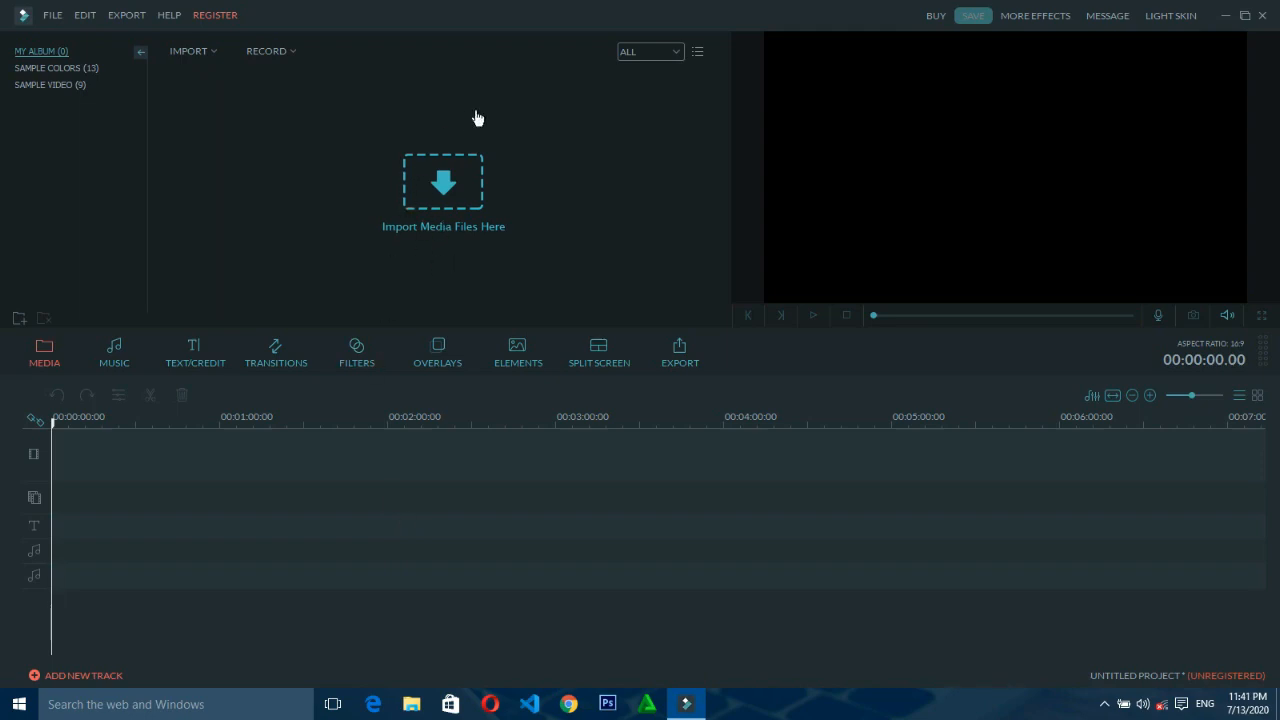
{"action": "left_click", "coordinate": [412, 204]}
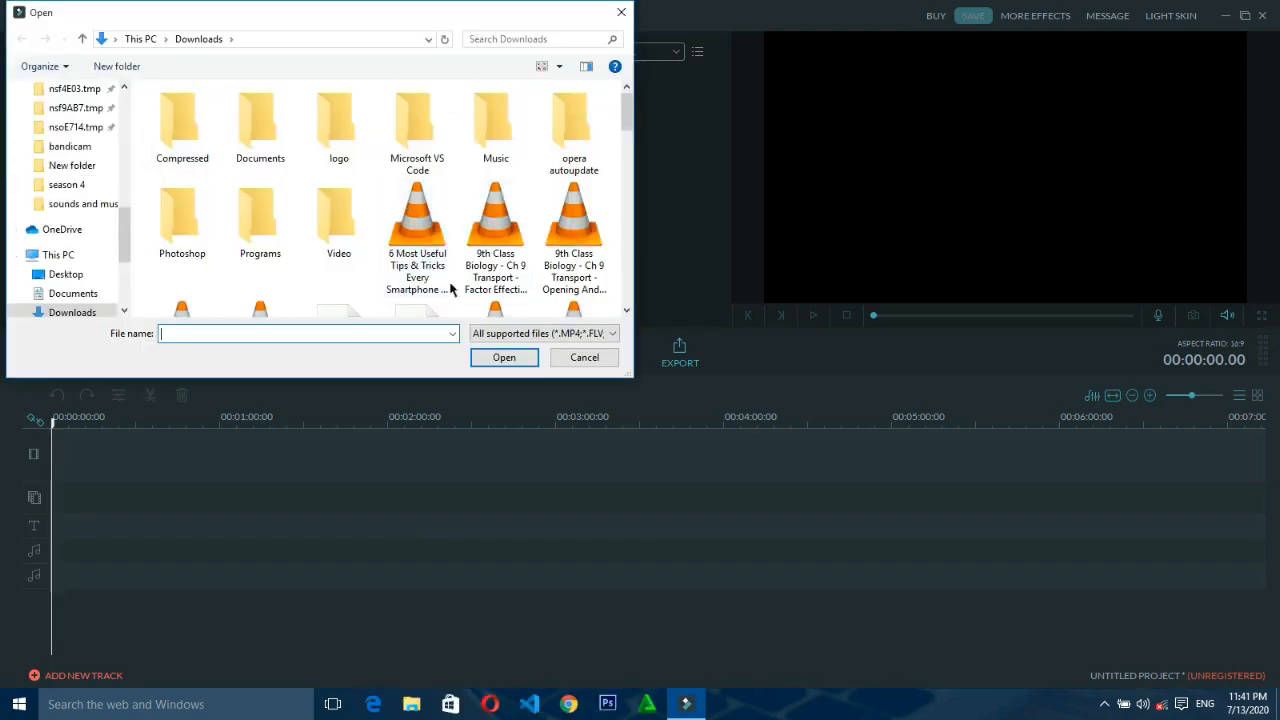
{"action": "left_click", "coordinate": [621, 15]}
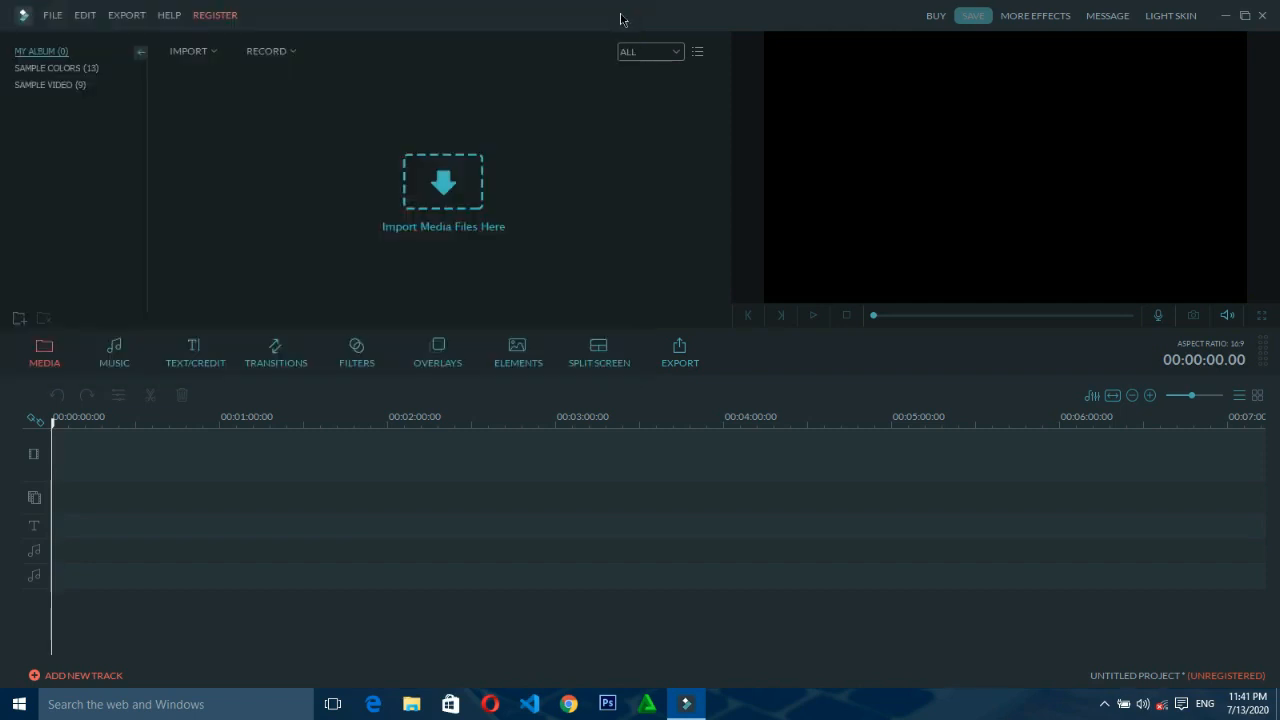
{"action": "left_click", "coordinate": [213, 53]}
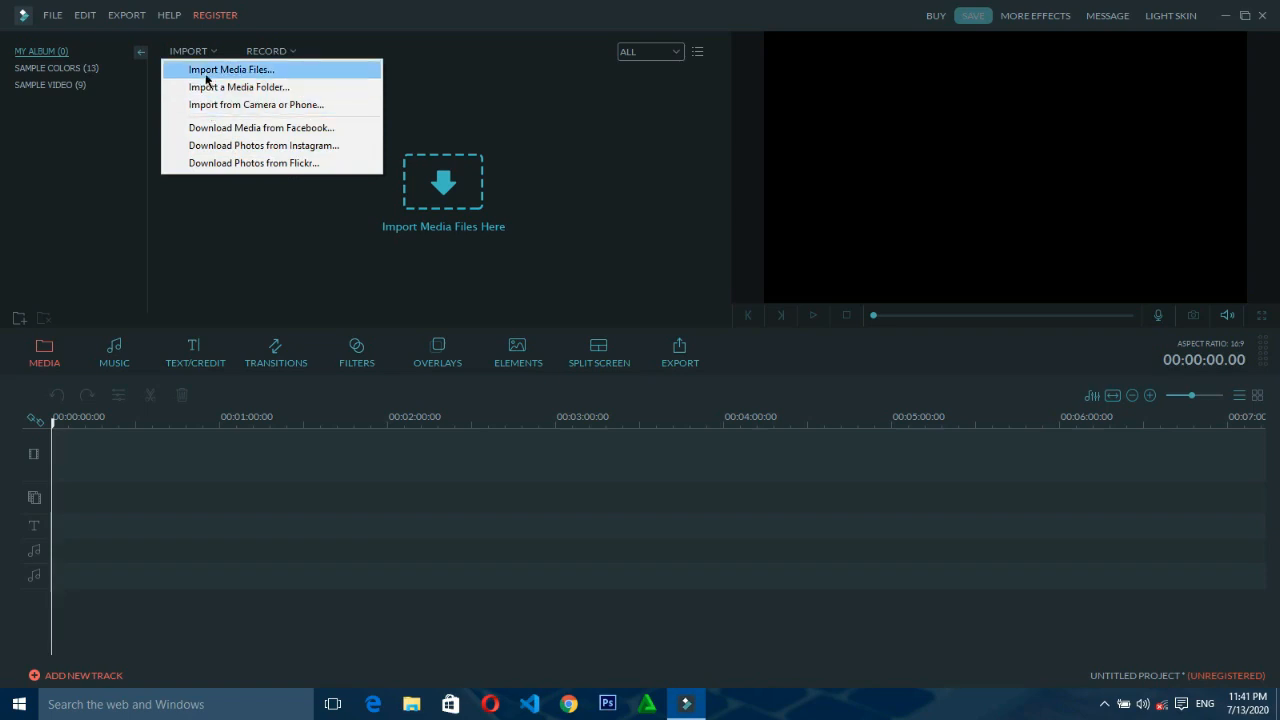
{"action": "left_click", "coordinate": [205, 71]}
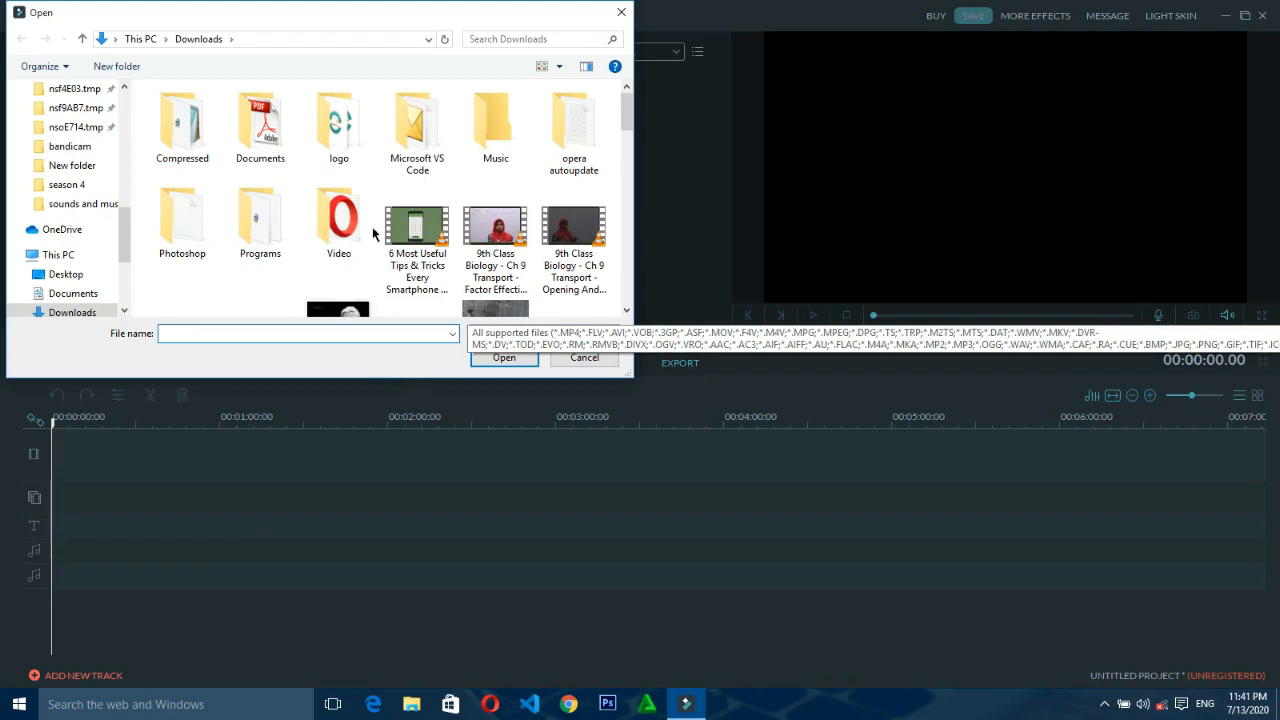
{"action": "left_click", "coordinate": [621, 12]}
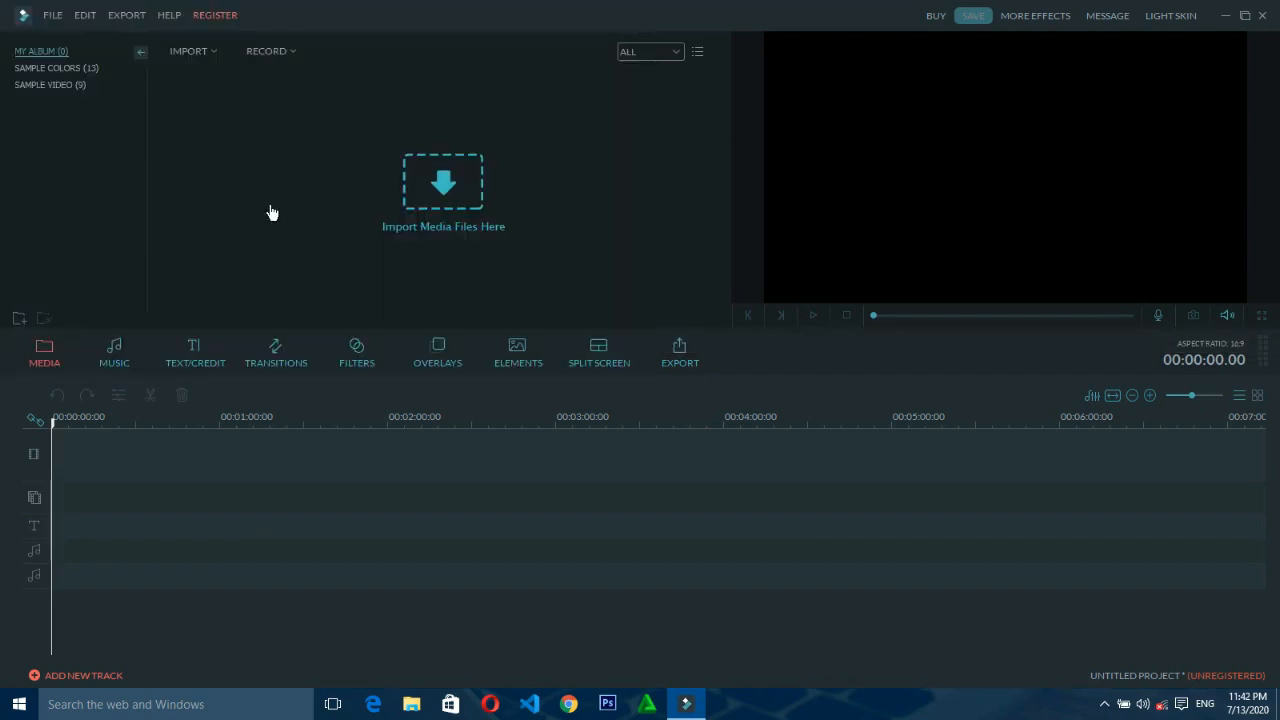
{"action": "left_click", "coordinate": [211, 54]}
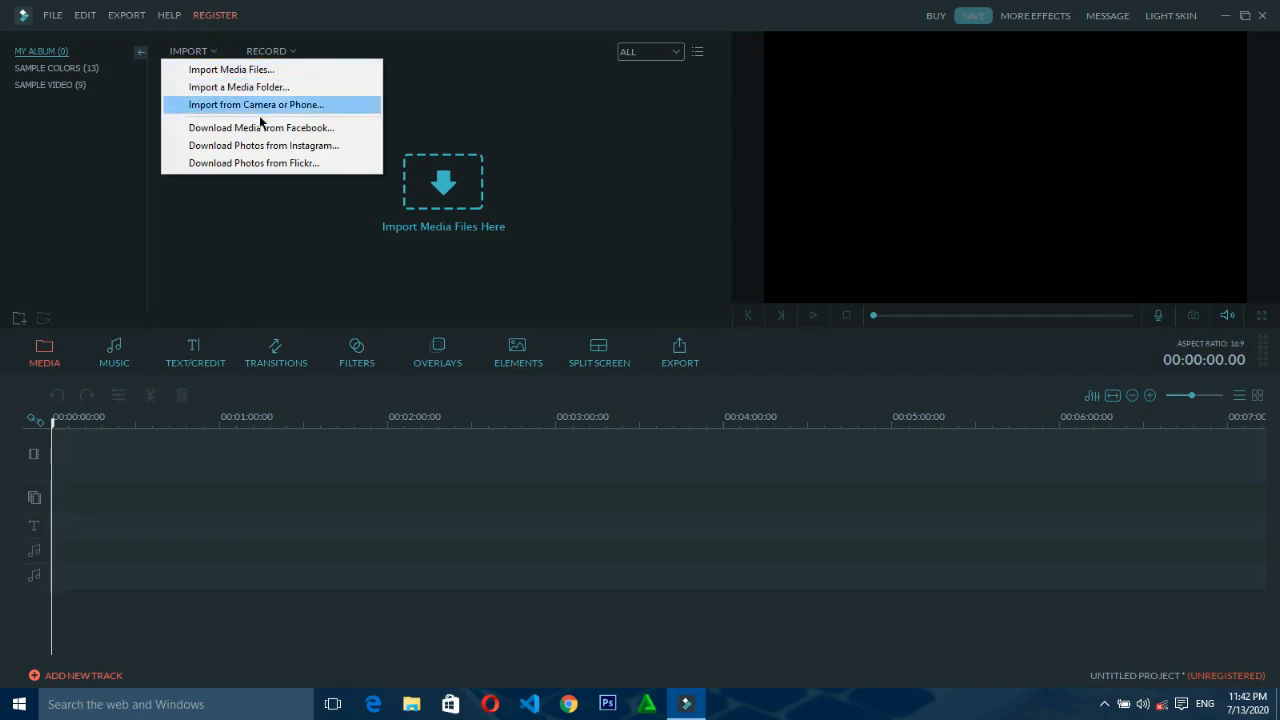
- Import the defiatio lis video into the album from the Compressed videos folder on Local Disk (F:)
{"action": "left_click", "coordinate": [430, 195]}
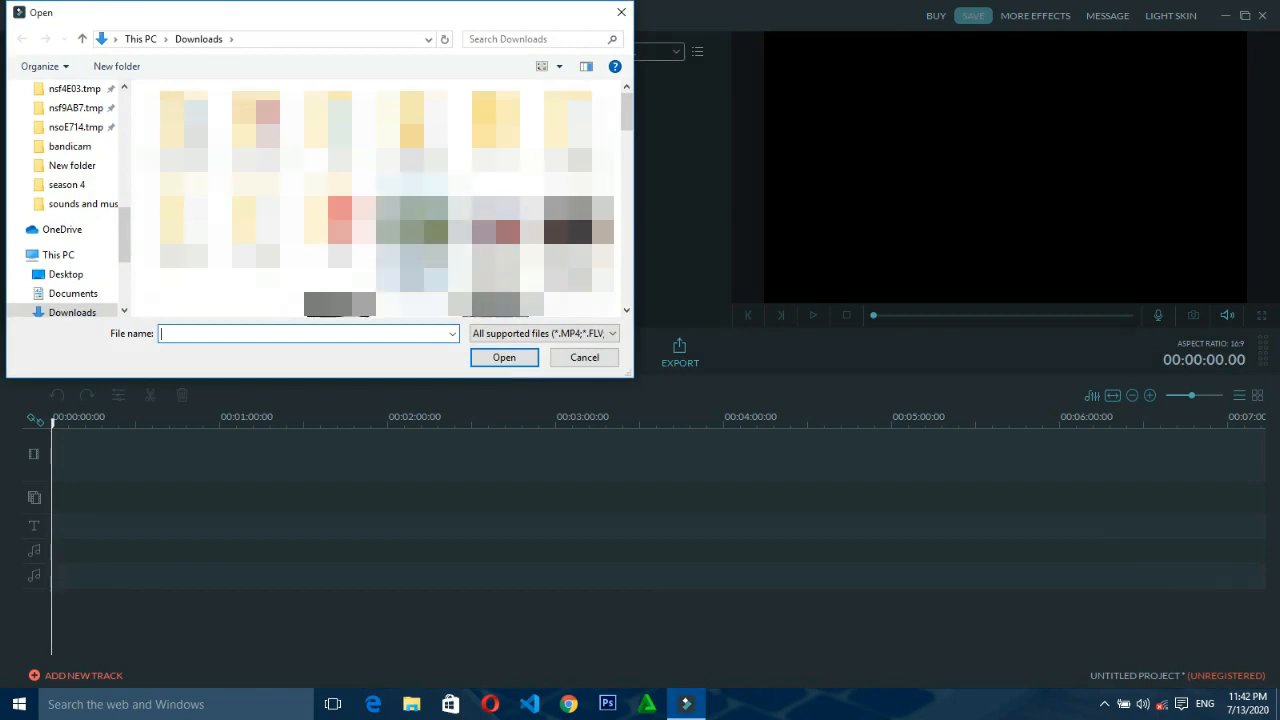
{"action": "scroll", "coordinate": [412, 245], "scroll_direction": "down", "scroll_amount": 4}
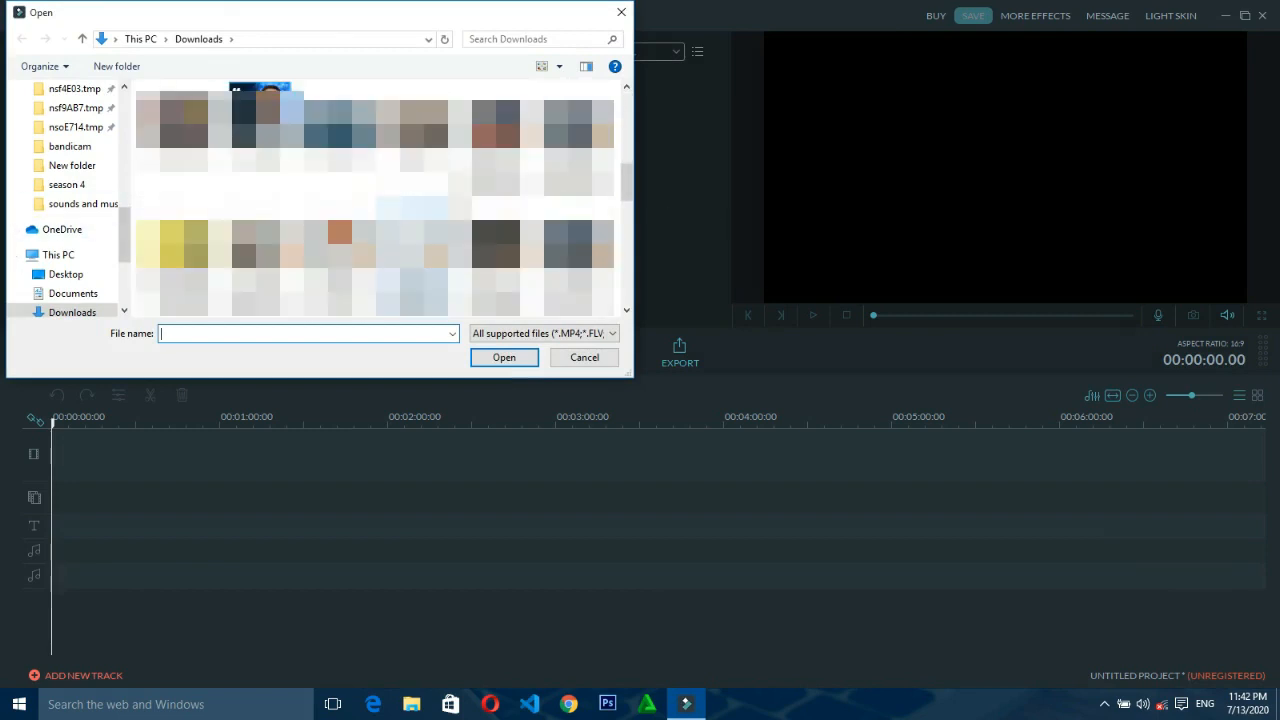
{"action": "left_click", "coordinate": [66, 274]}
{"action": "left_click", "coordinate": [58, 254]}
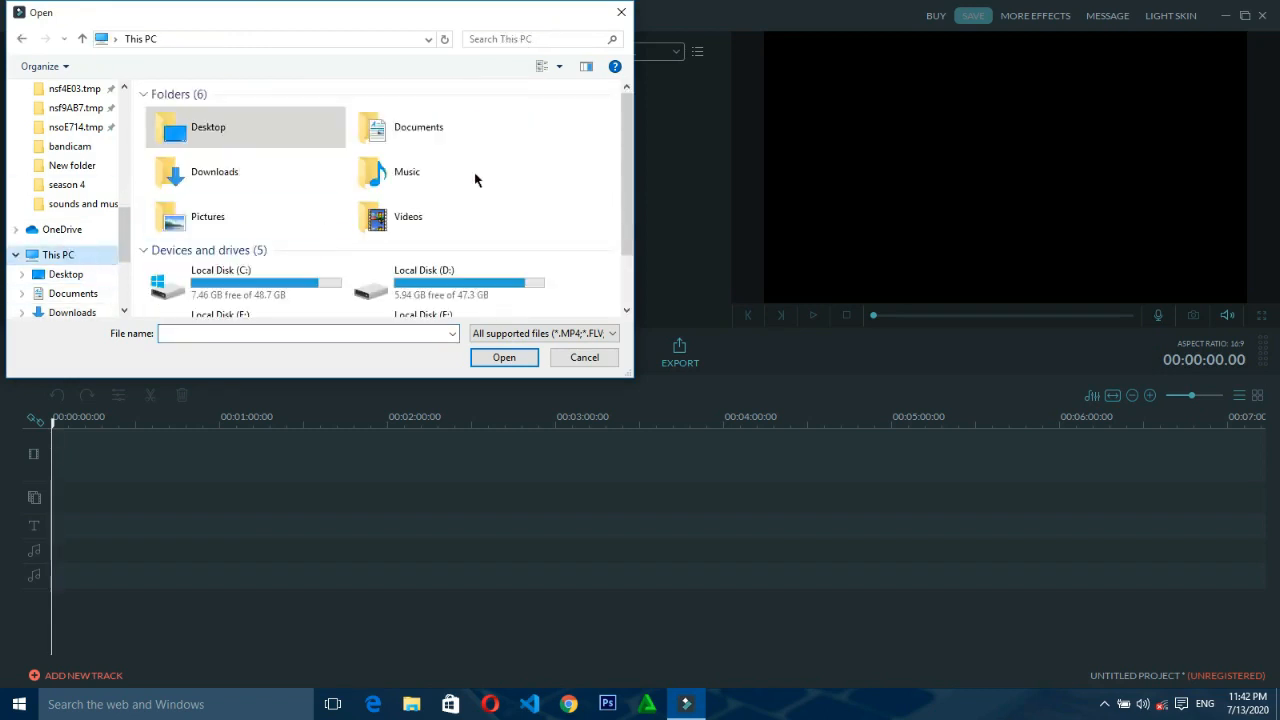
{"action": "double_click", "coordinate": [450, 283]}
{"action": "left_click", "coordinate": [207, 232]}
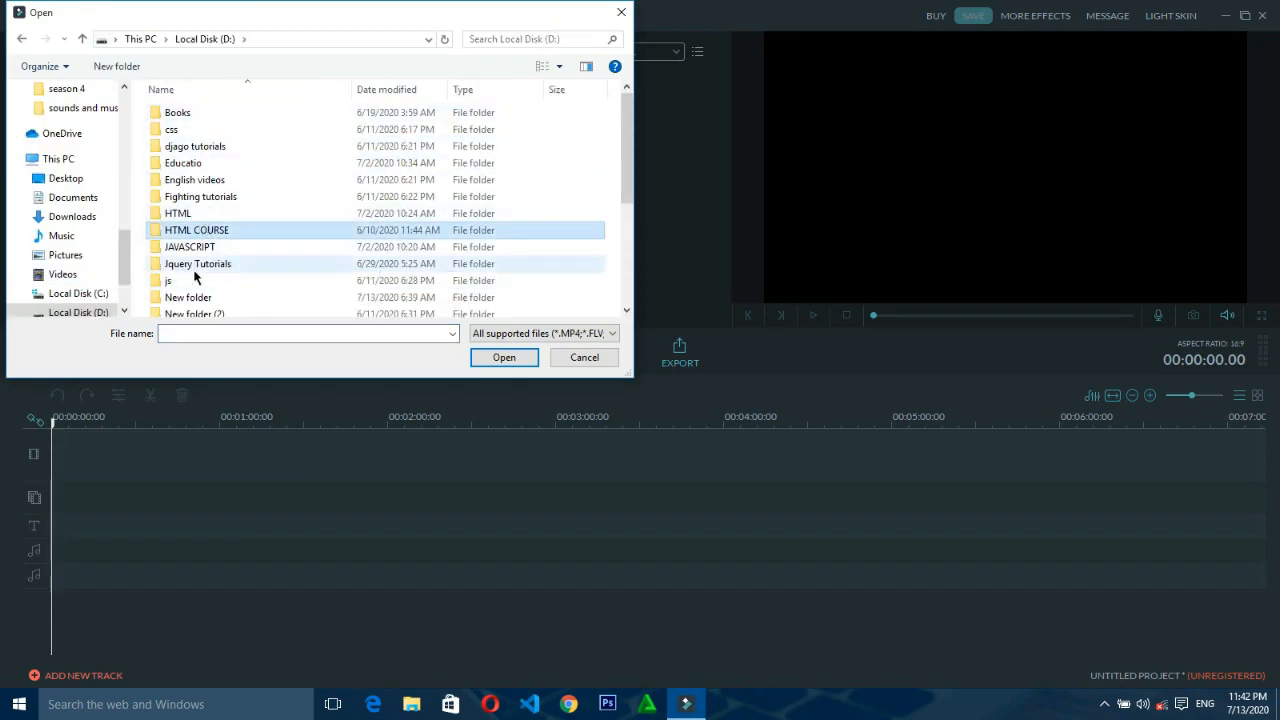
{"action": "left_click", "coordinate": [95, 311]}
{"action": "double_click", "coordinate": [200, 113]}
{"action": "left_click", "coordinate": [285, 130]}
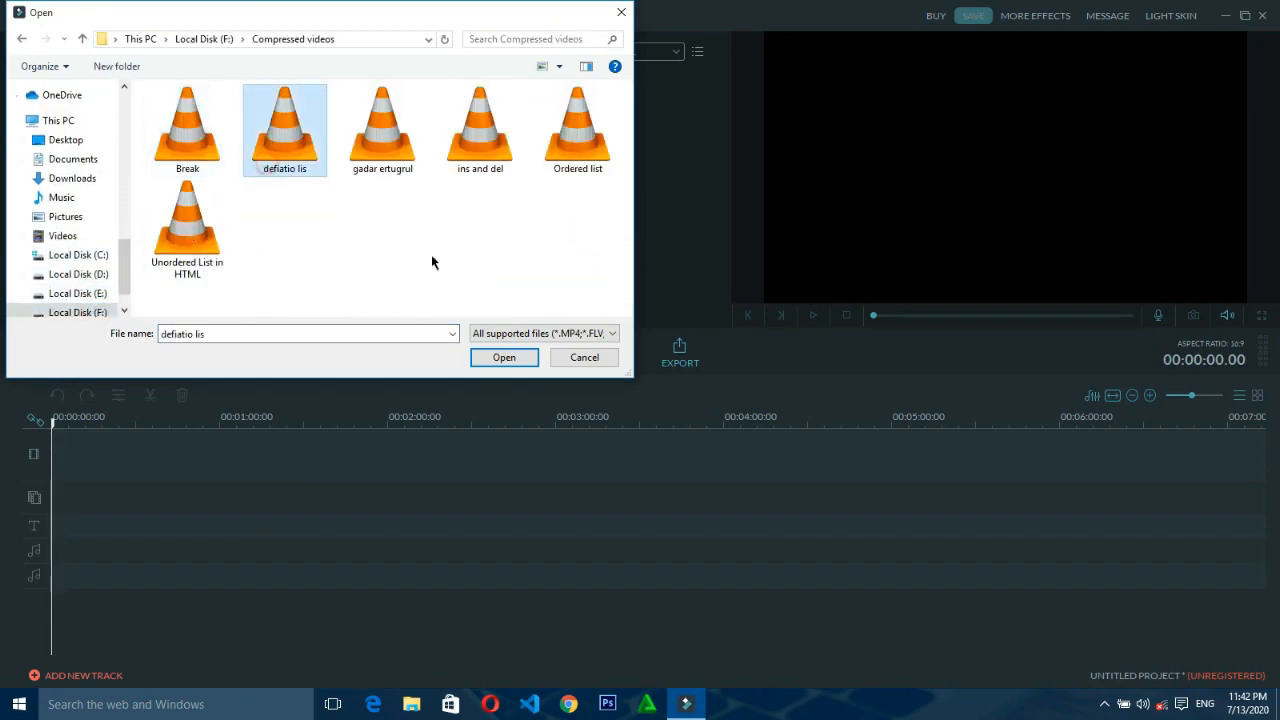
{"action": "left_click", "coordinate": [515, 365]}
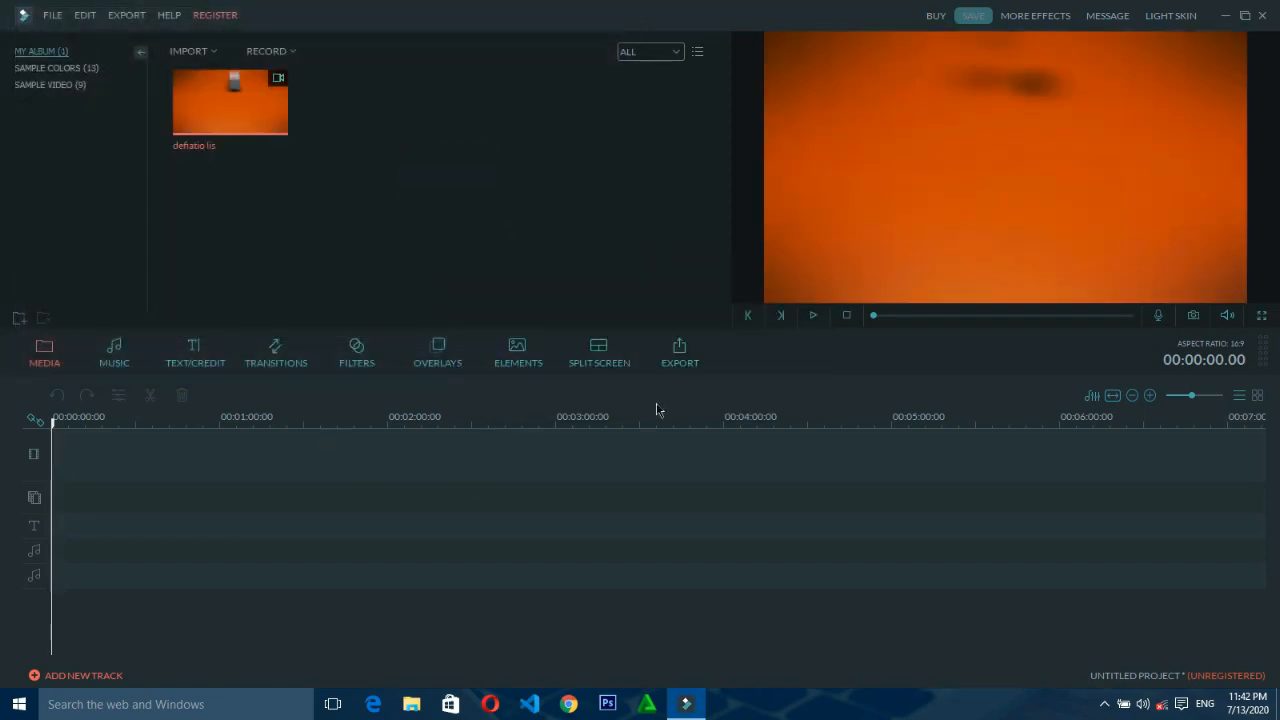
- Preview the imported defiatio lis clip, skipping ahead in it to about 1:37
{"action": "left_click", "coordinate": [814, 315]}
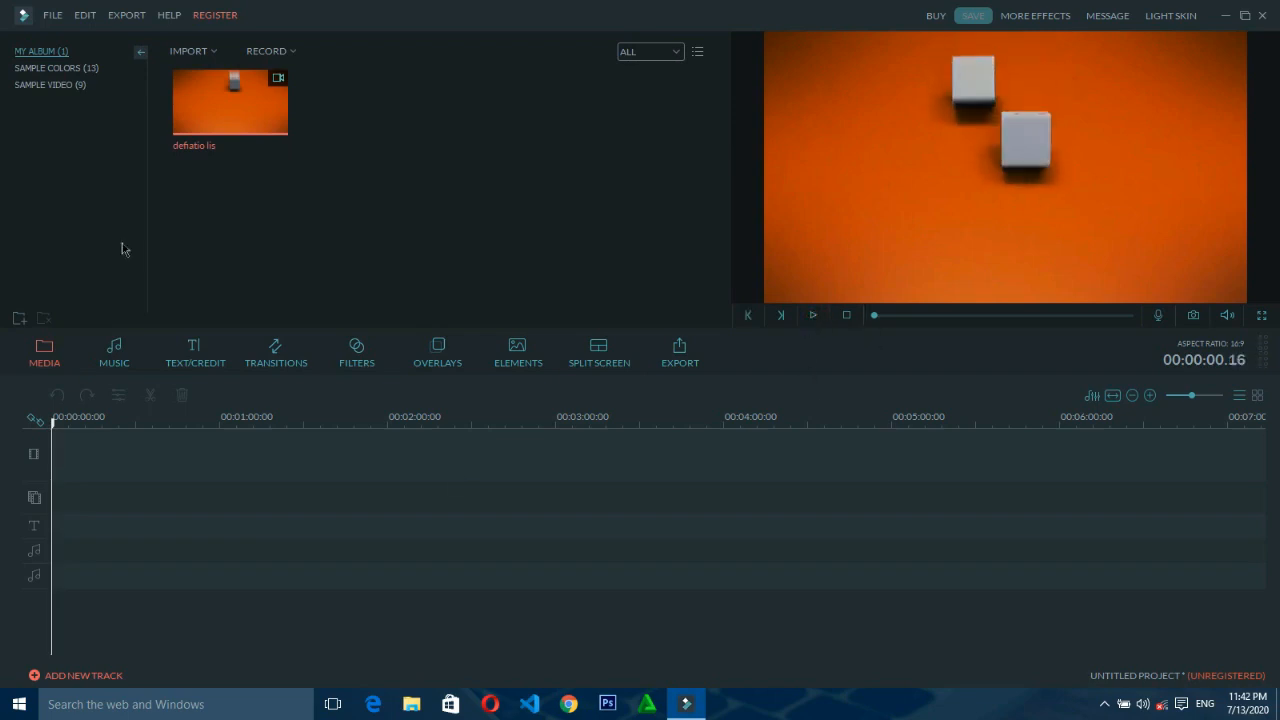
{"action": "left_click", "coordinate": [376, 231]}
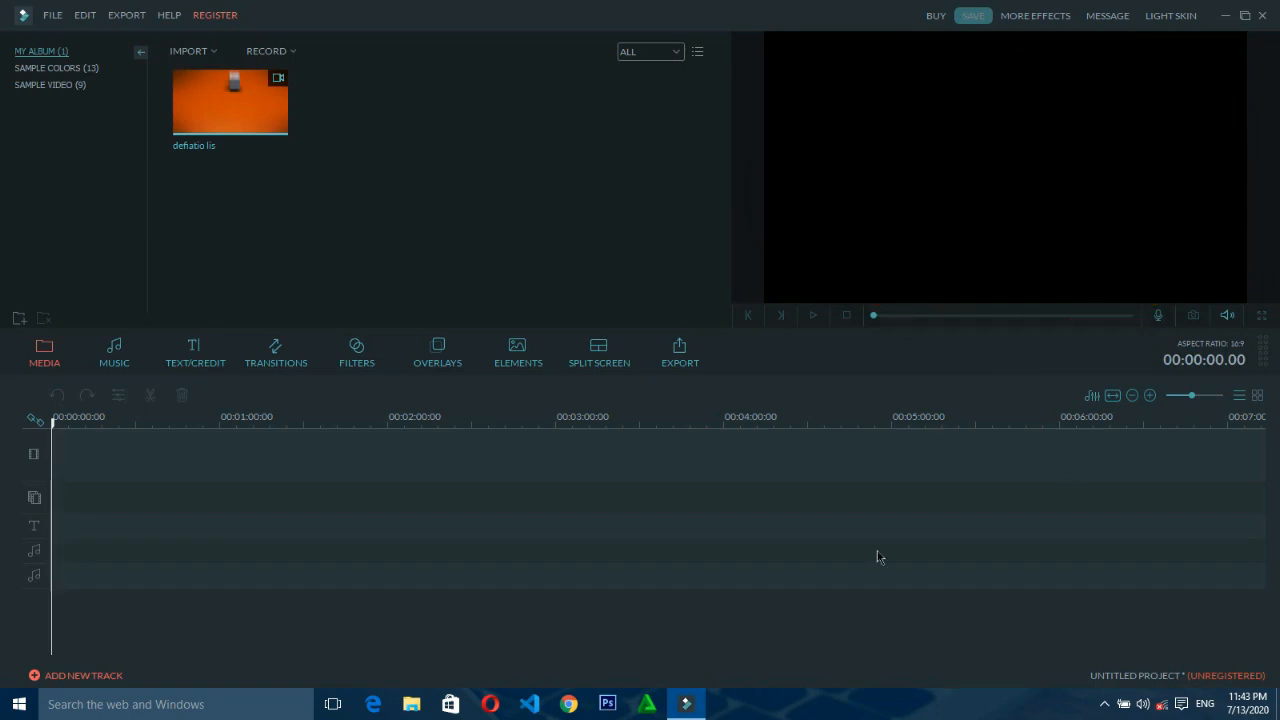
{"action": "mouse_move", "coordinate": [271, 129]}
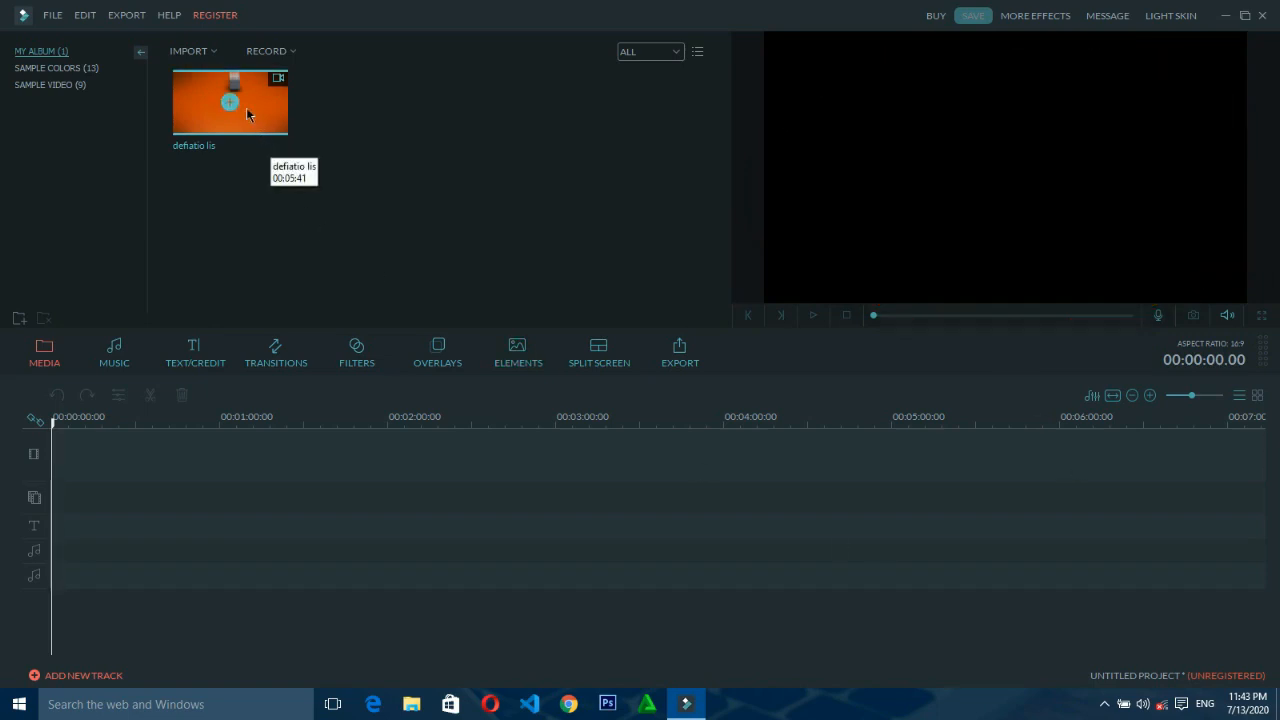
{"action": "left_click", "coordinate": [247, 114]}
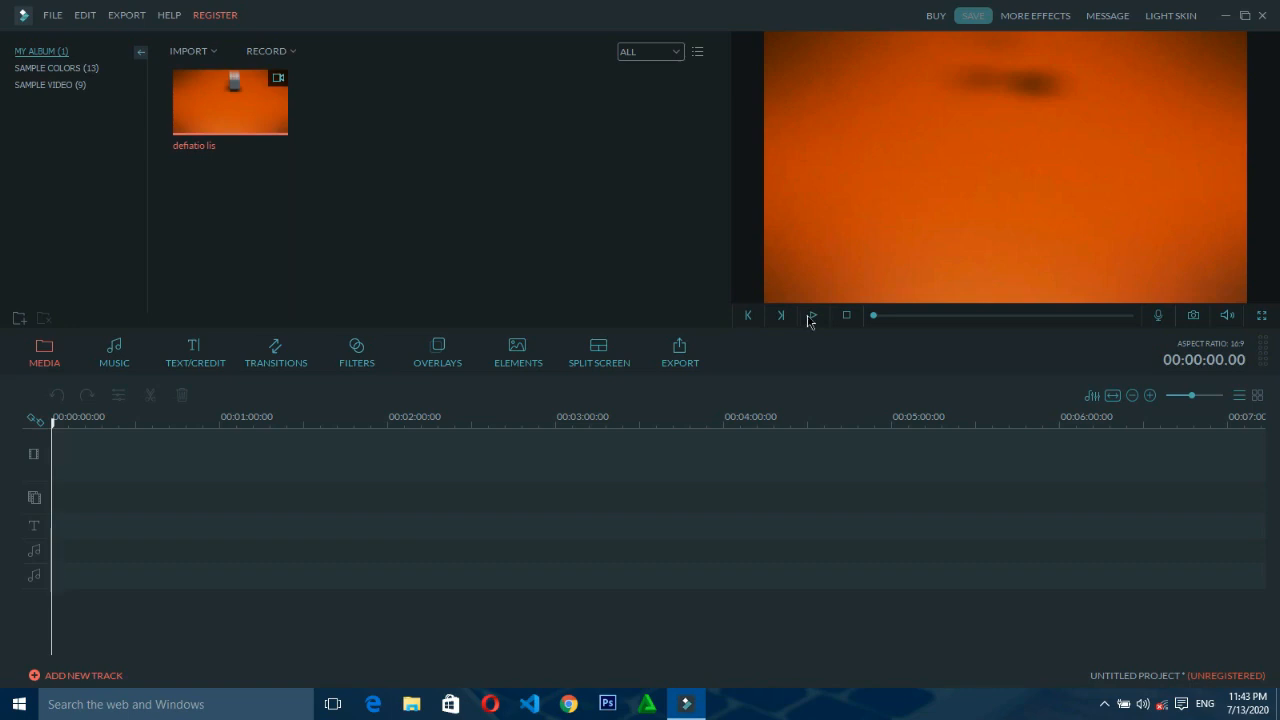
{"action": "left_click_drag", "start_coordinate": [880, 318], "coordinate": [904, 318]}
{"action": "left_click", "coordinate": [945, 316]}
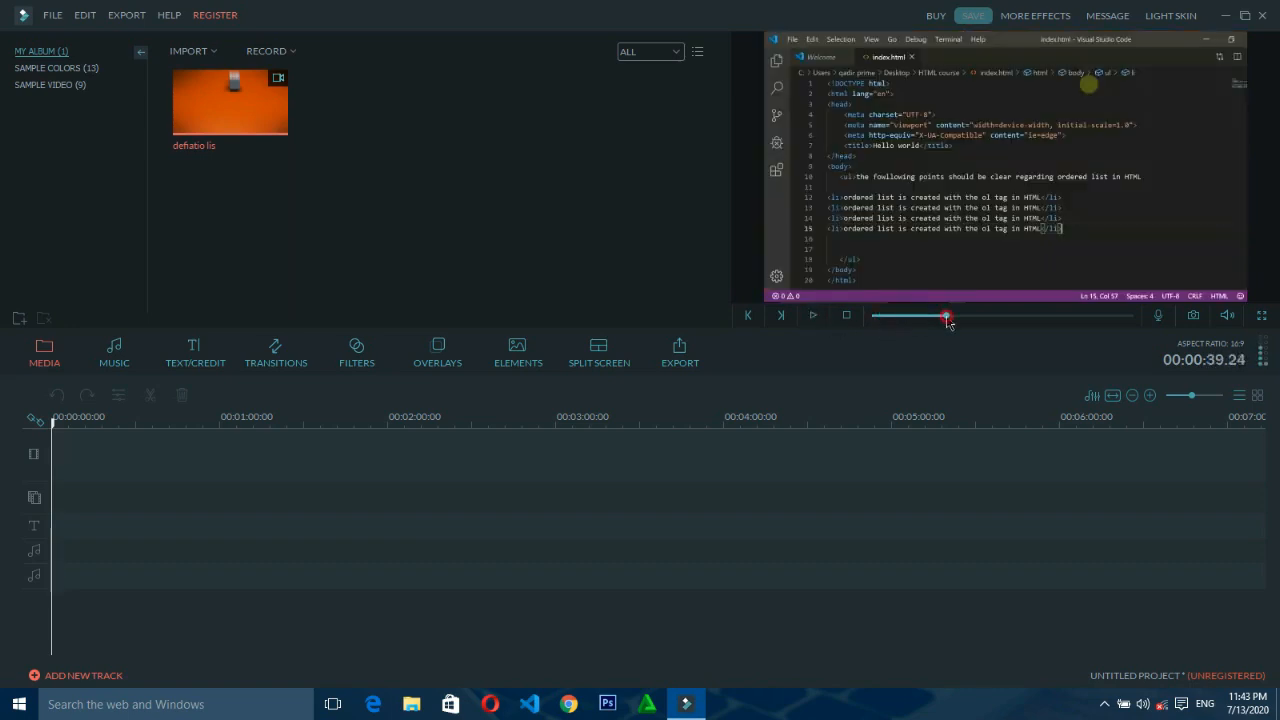
{"action": "left_click", "coordinate": [815, 320]}
- Add the defiatio lis clip from the album to the start of the video track
{"action": "left_click", "coordinate": [231, 105]}
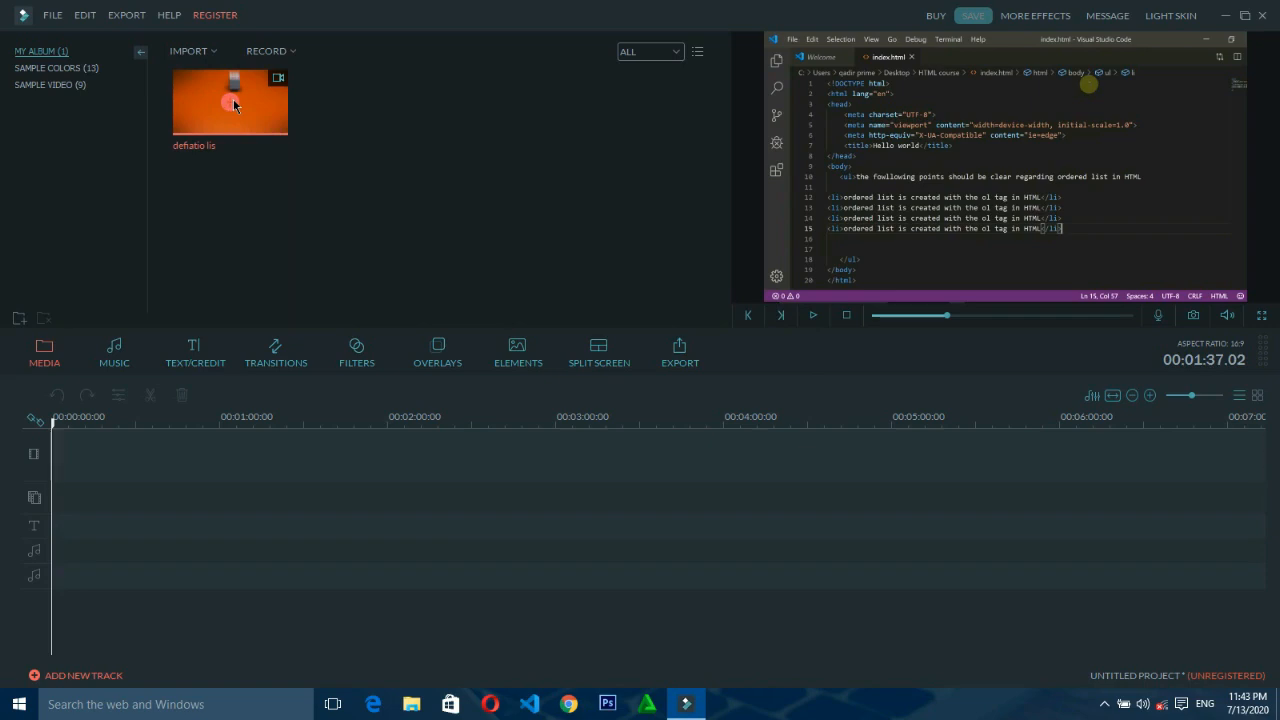
{"action": "left_click", "coordinate": [233, 105]}
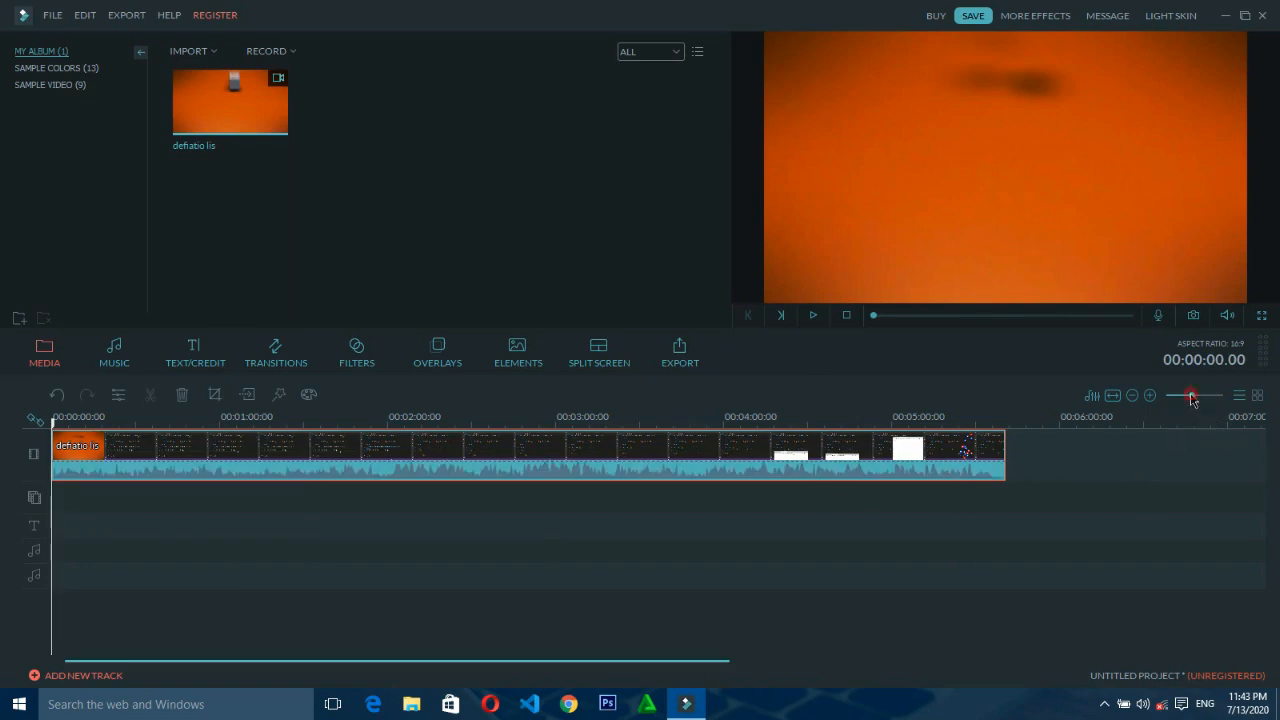
- Scrub through the opening of the timeline clip and place the playhead at 00:00:11.18
{"action": "mouse_move", "coordinate": [1192, 400]}
{"action": "left_mouse_down"}
{"action": "mouse_move", "coordinate": [1180, 397]}
{"action": "mouse_move", "coordinate": [1206, 402]}
{"action": "left_mouse_up"}
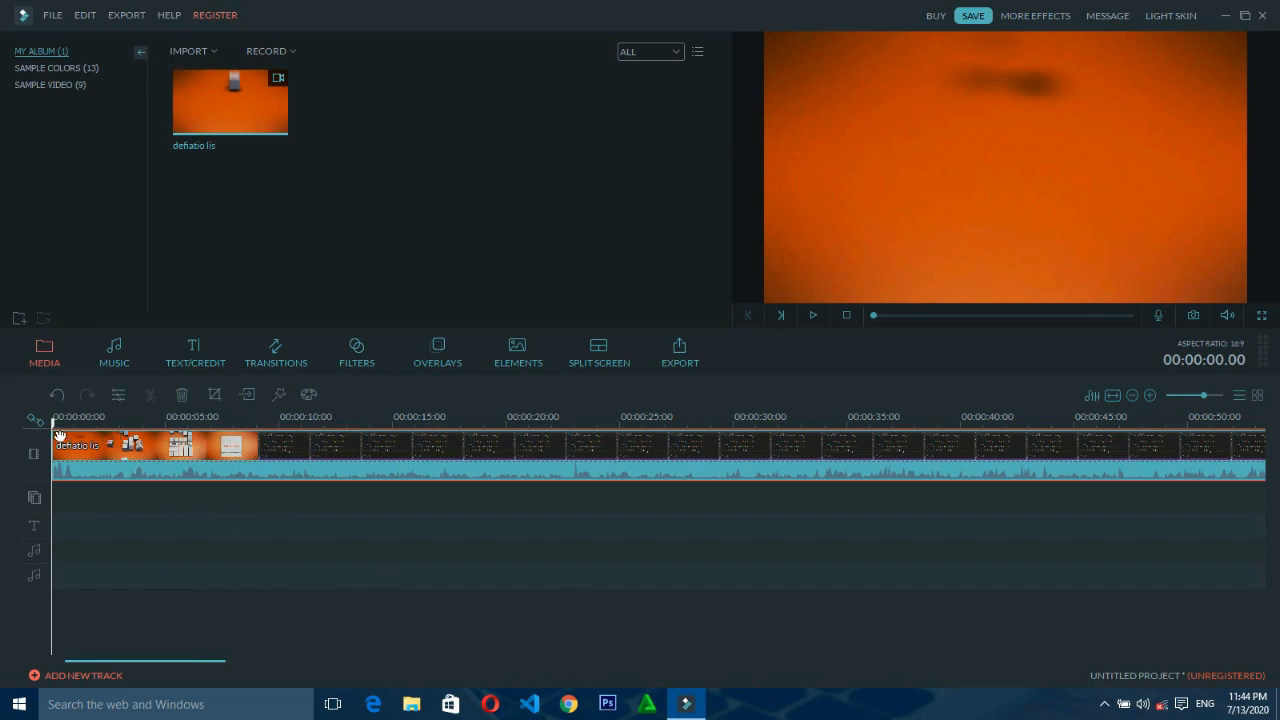
{"action": "left_click_drag", "start_coordinate": [58, 433], "coordinate": [133, 433]}
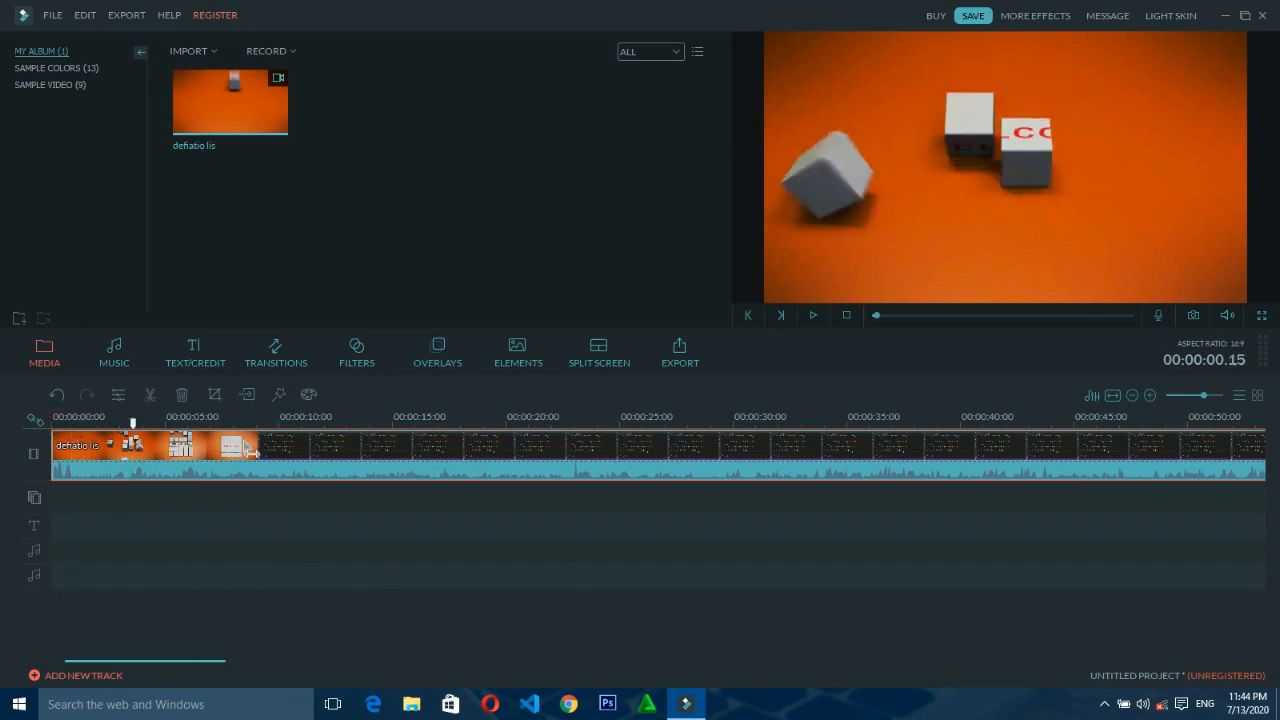
{"action": "left_click", "coordinate": [318, 449]}
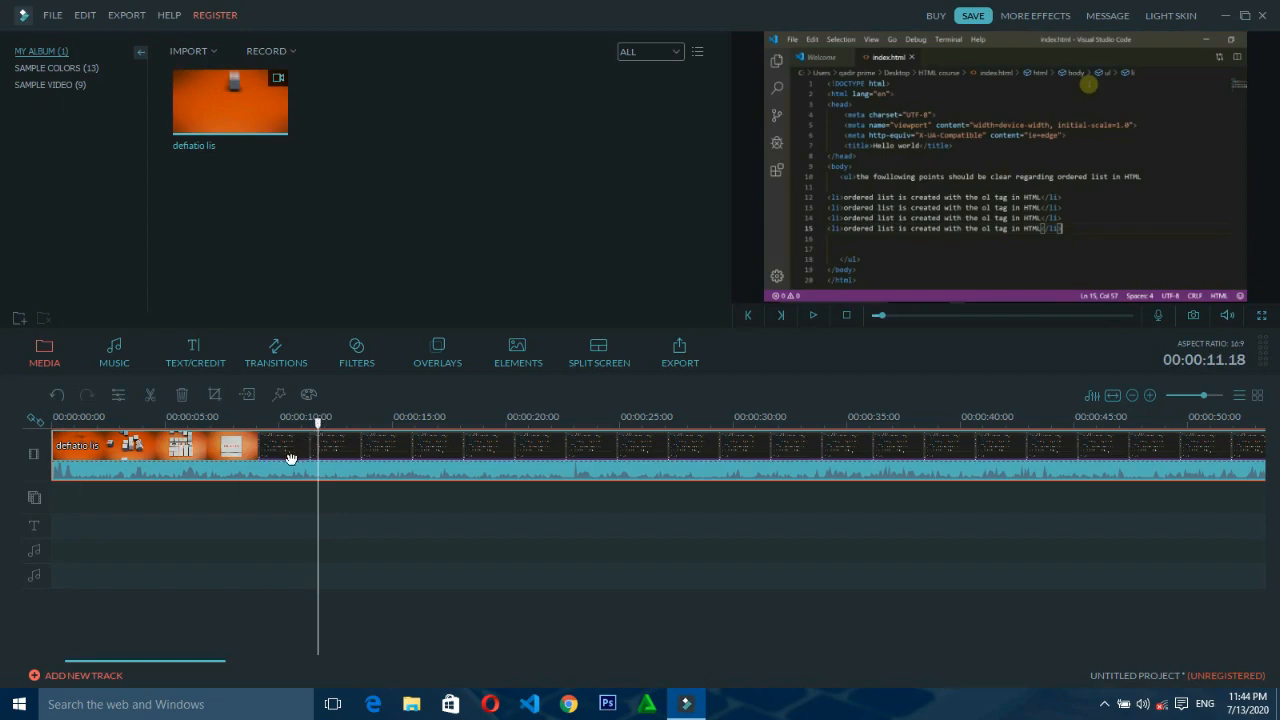
- Split the defiatio lis clip at 00:00:11.18 on the video track, and undo the split
{"action": "key", "text": "ctrl+b"}
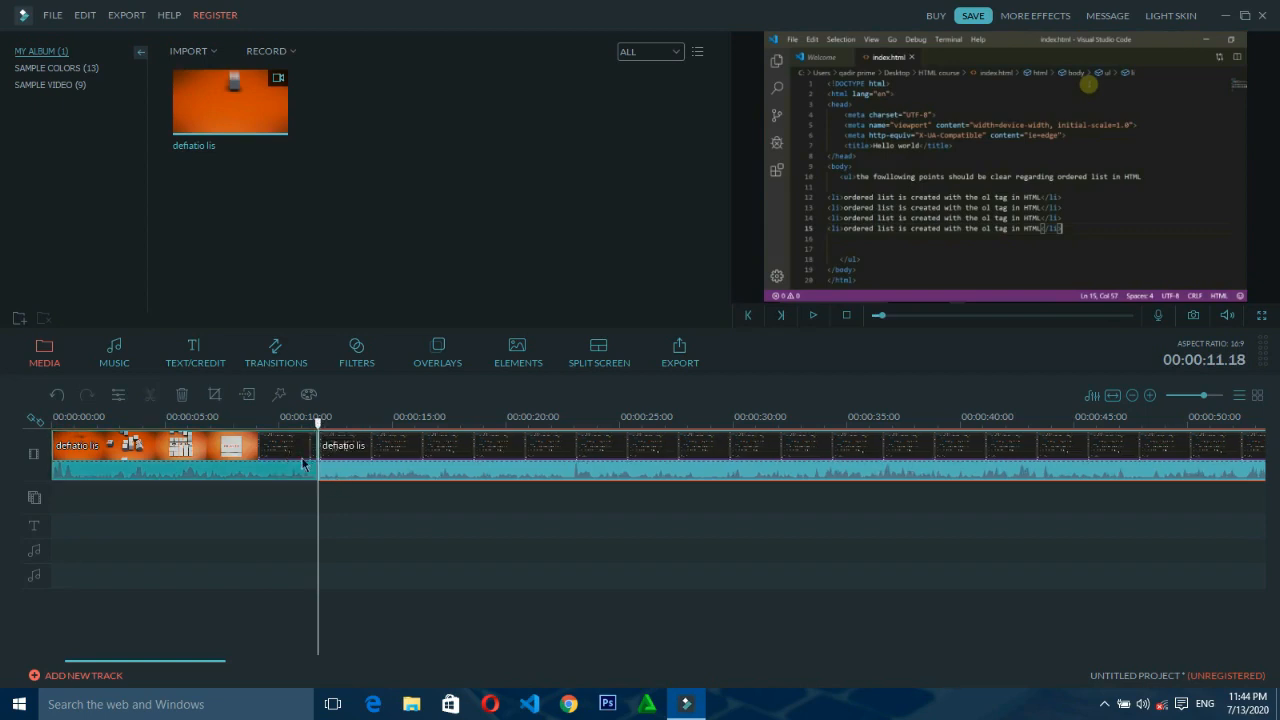
{"action": "left_click_drag", "start_coordinate": [318, 422], "coordinate": [327, 456]}
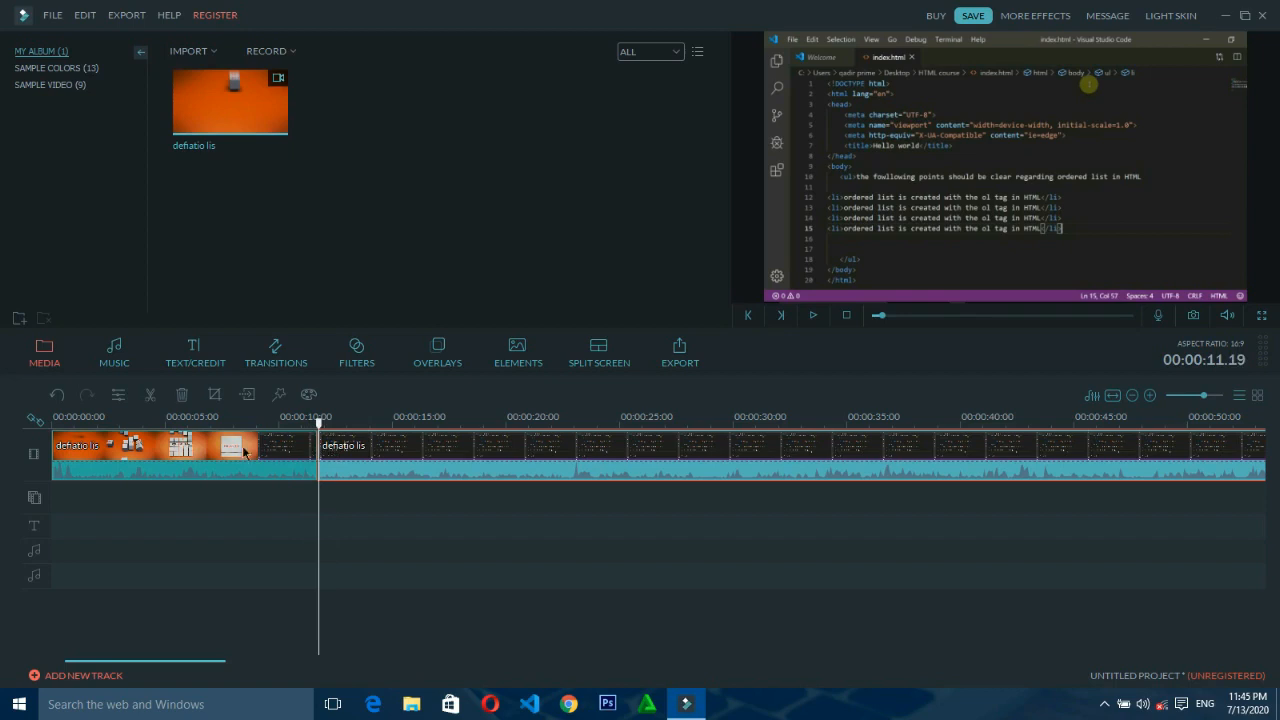
{"action": "left_click", "coordinate": [60, 396]}
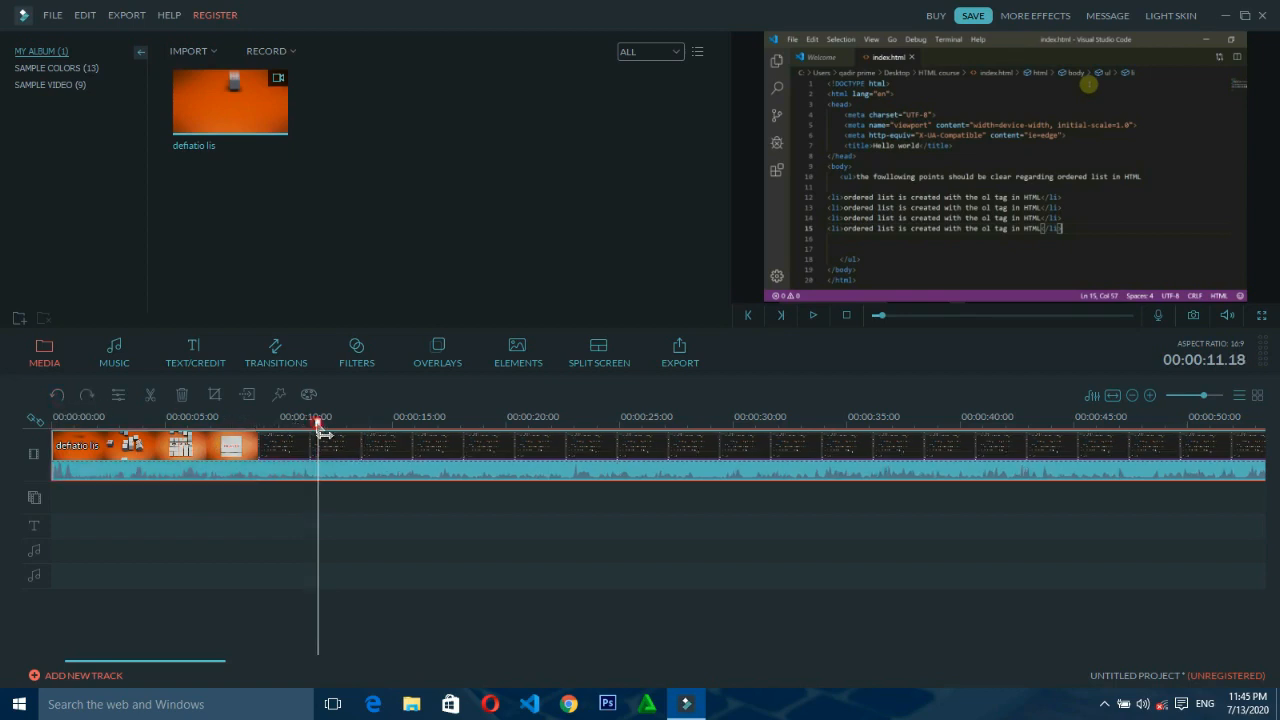
- Undo adding the defiatio lis clip to the timeline, and select the clip in the album again
{"action": "left_click_drag", "start_coordinate": [320, 425], "coordinate": [298, 462]}
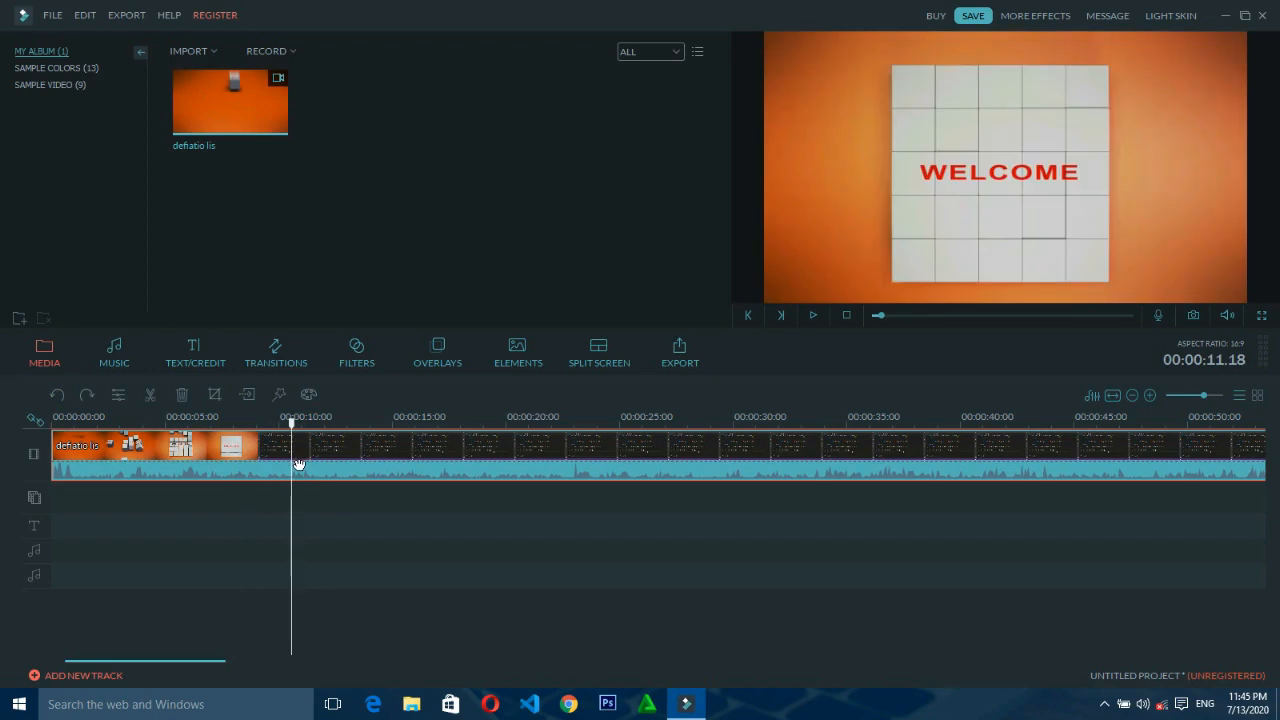
{"action": "key", "text": "ctrl+z"}
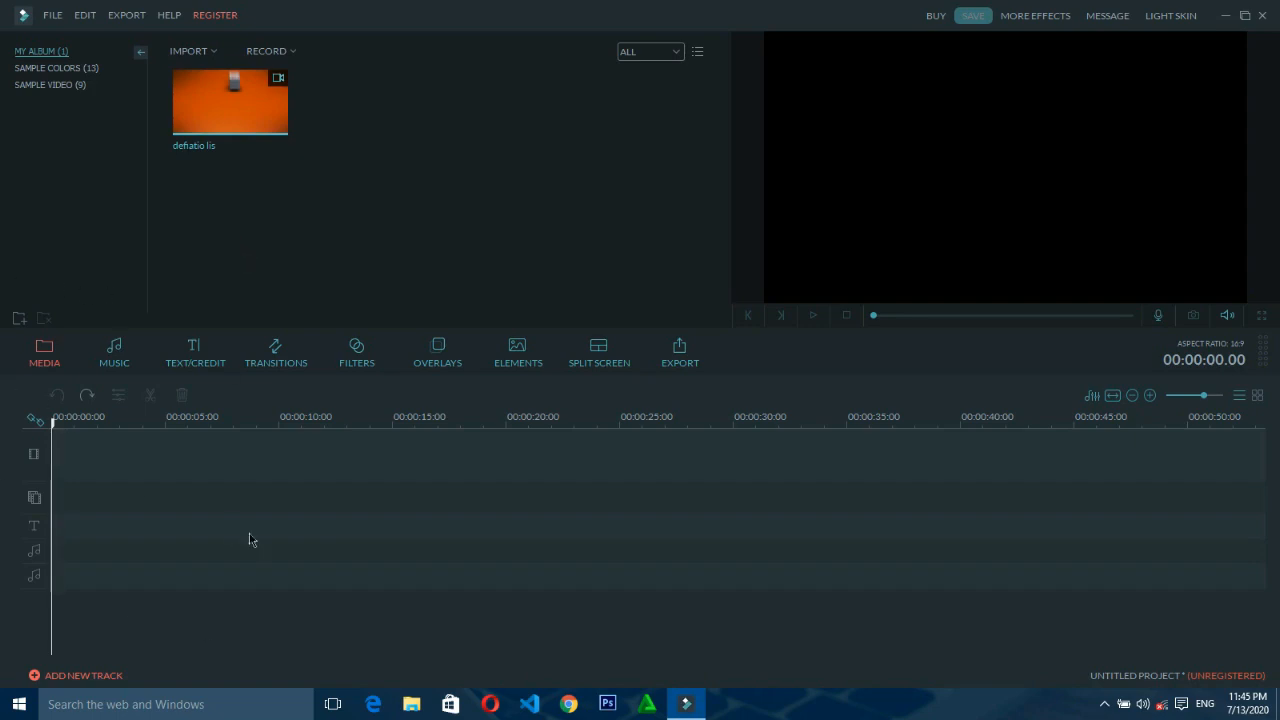
{"action": "left_click", "coordinate": [231, 102]}
{"action": "double_click", "coordinate": [233, 100]}
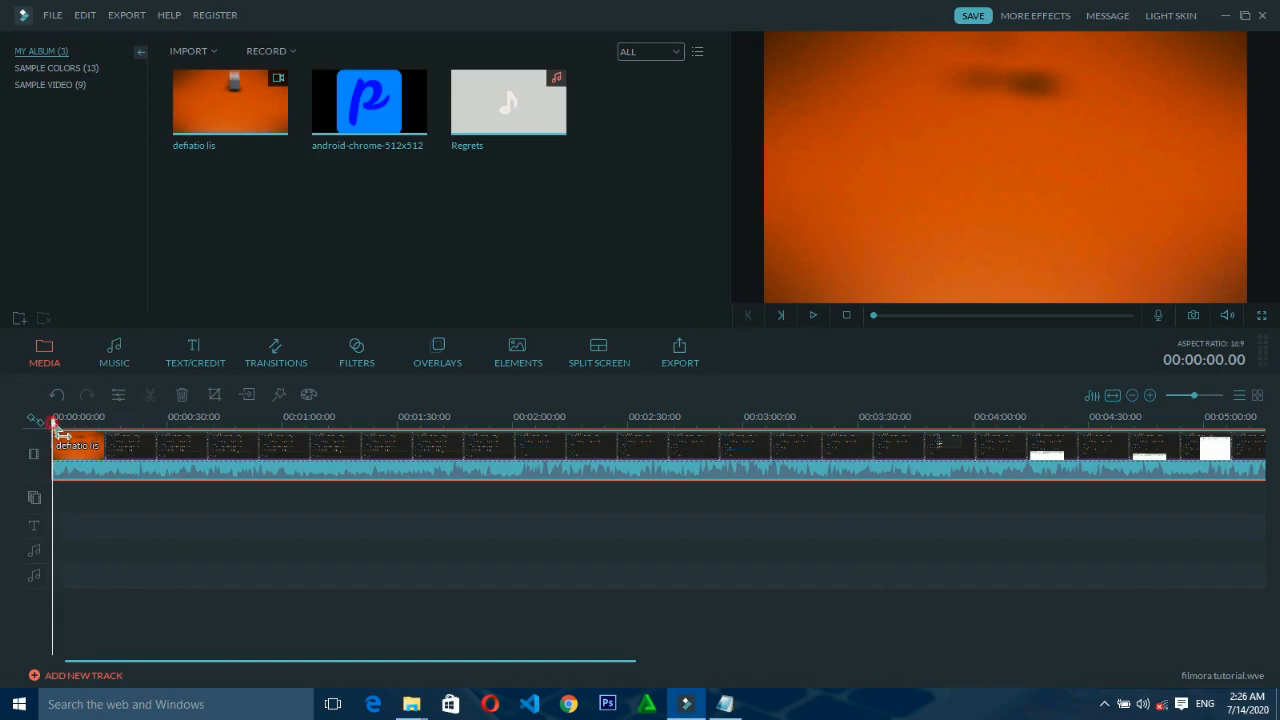
- Split the defiatio lis clip on the video track at 00:01:31.16, and undo the split
{"action": "left_click_drag", "start_coordinate": [55, 427], "coordinate": [378, 456]}
{"action": "left_click", "coordinate": [403, 456]}
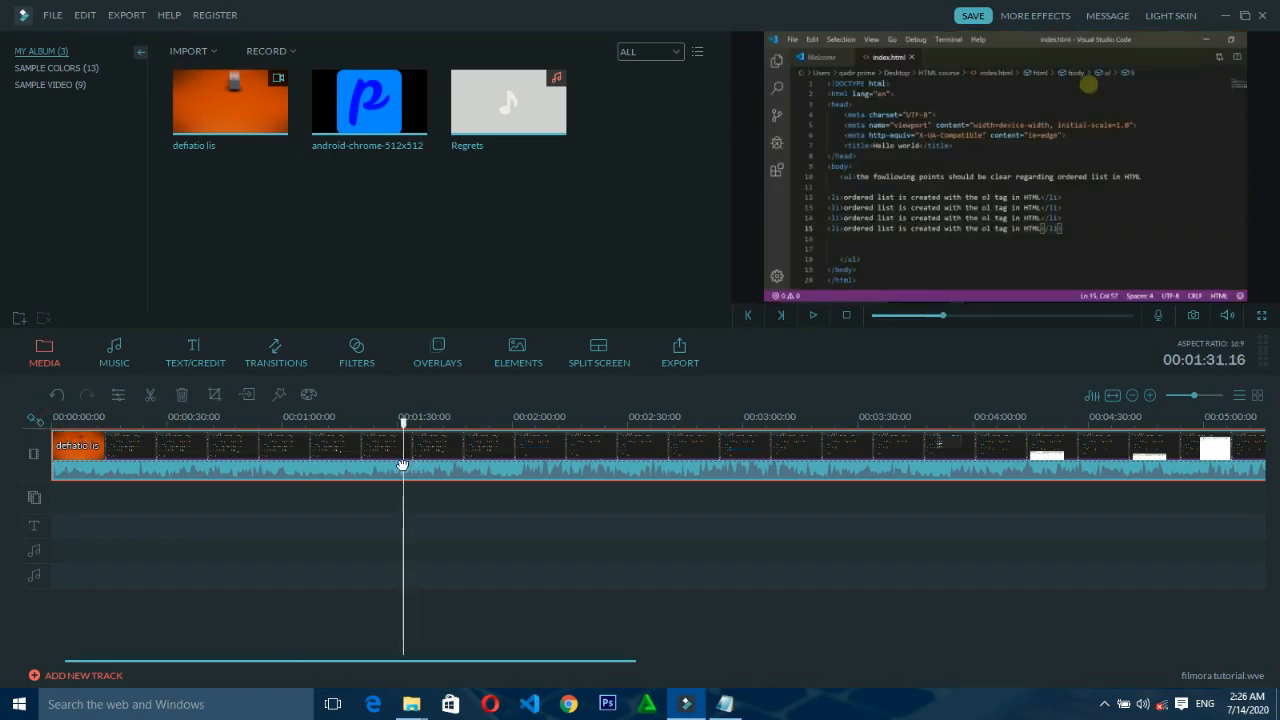
{"action": "left_click", "coordinate": [402, 464]}
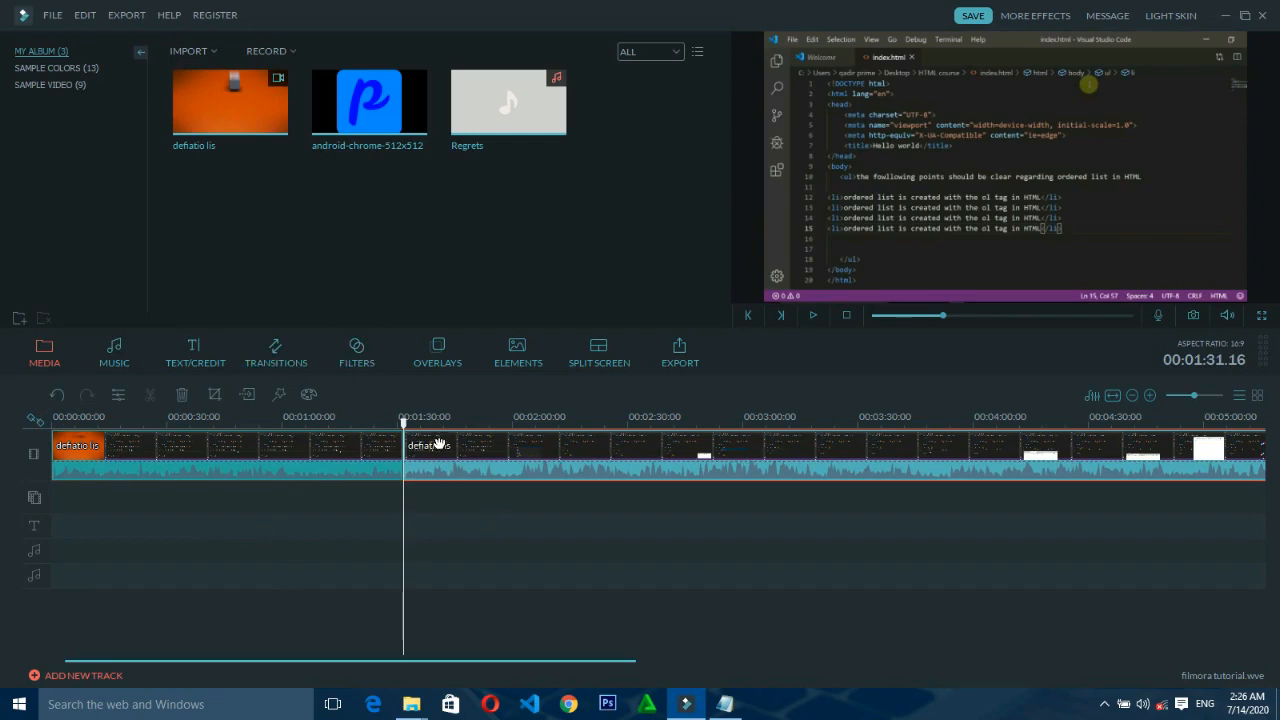
{"action": "left_click_drag", "start_coordinate": [402, 422], "coordinate": [377, 440]}
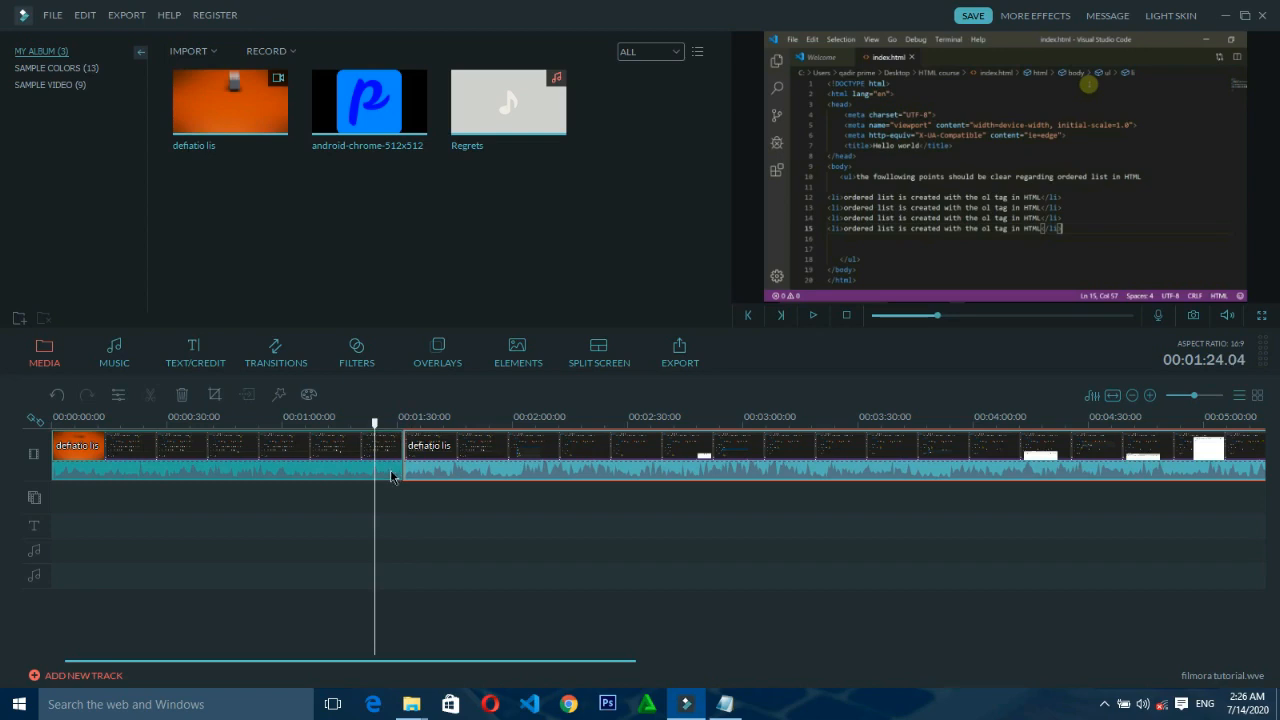
{"action": "left_click", "coordinate": [57, 394]}
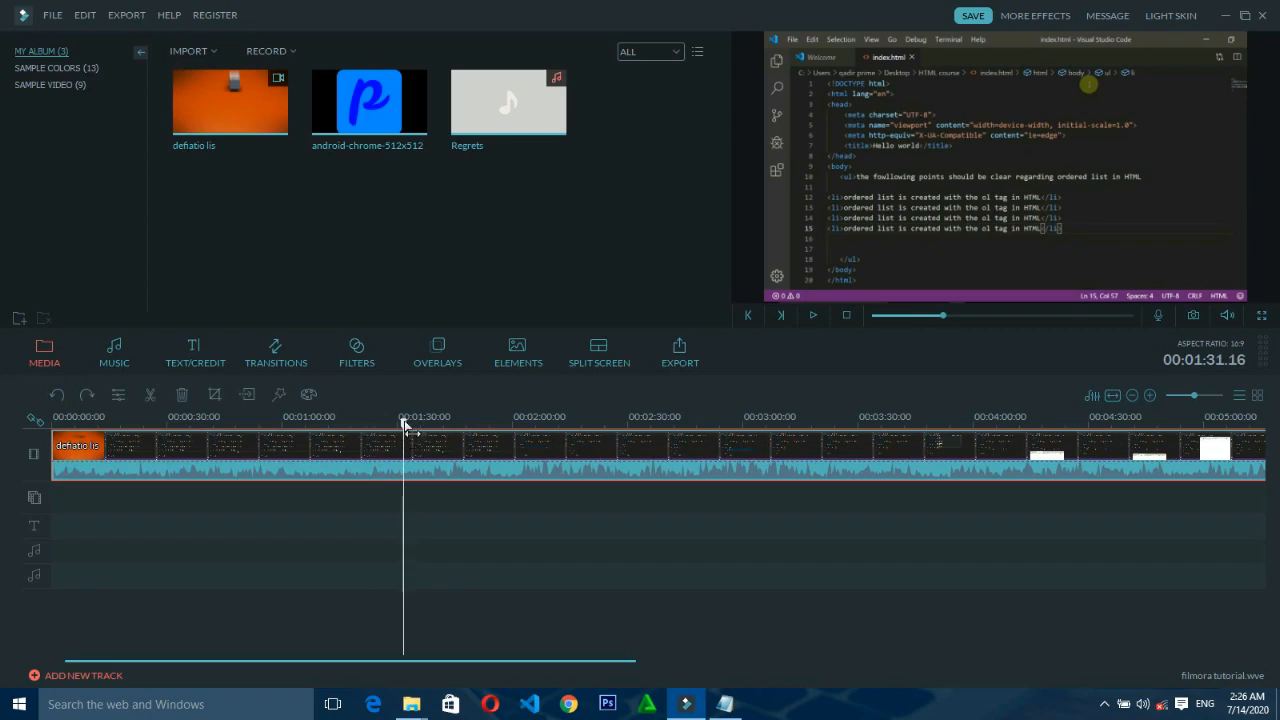
- Undo placing the defiatio lis clip on the video track, and redo the undone edits
{"action": "left_click_drag", "start_coordinate": [401, 424], "coordinate": [378, 440]}
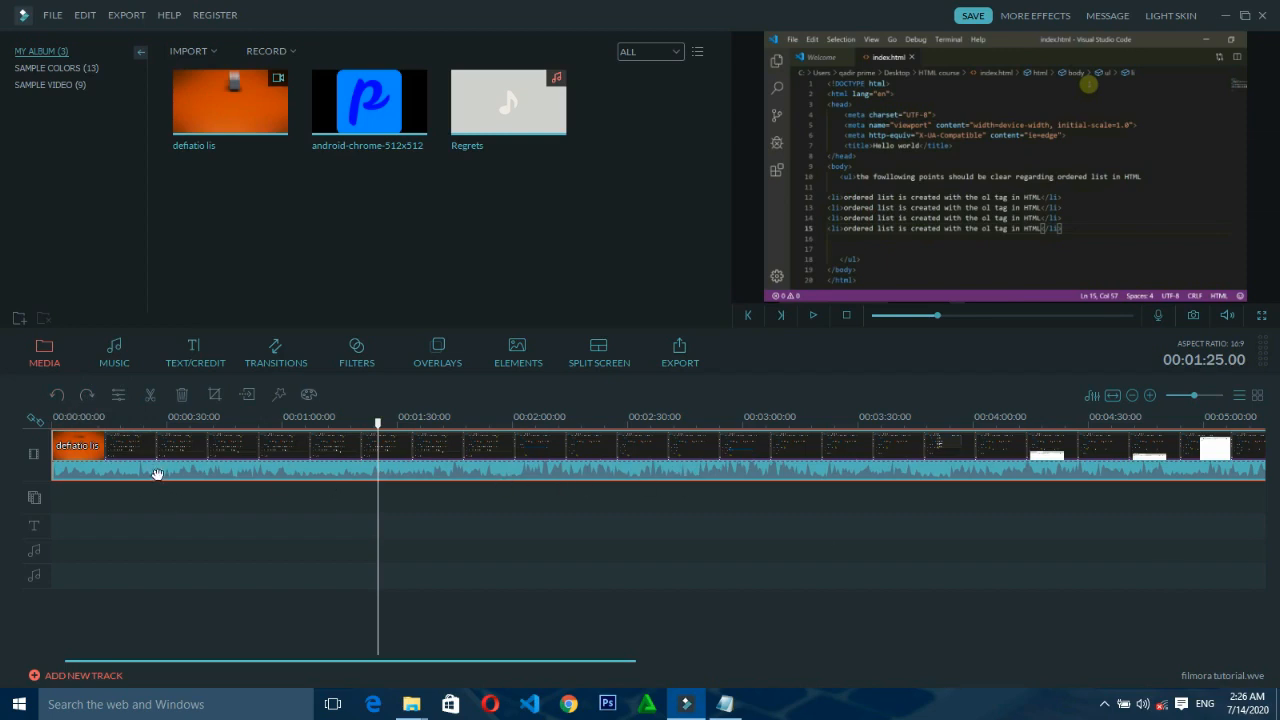
{"action": "left_click", "coordinate": [58, 395]}
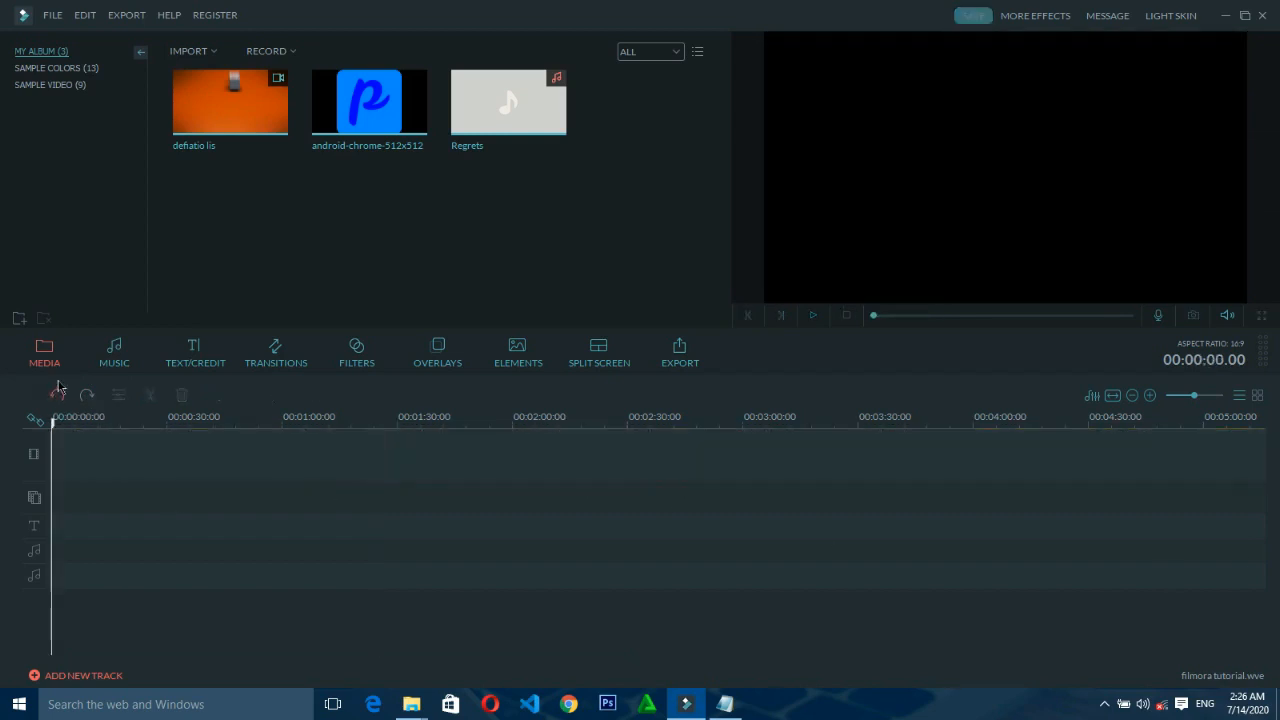
{"action": "left_click", "coordinate": [87, 397]}
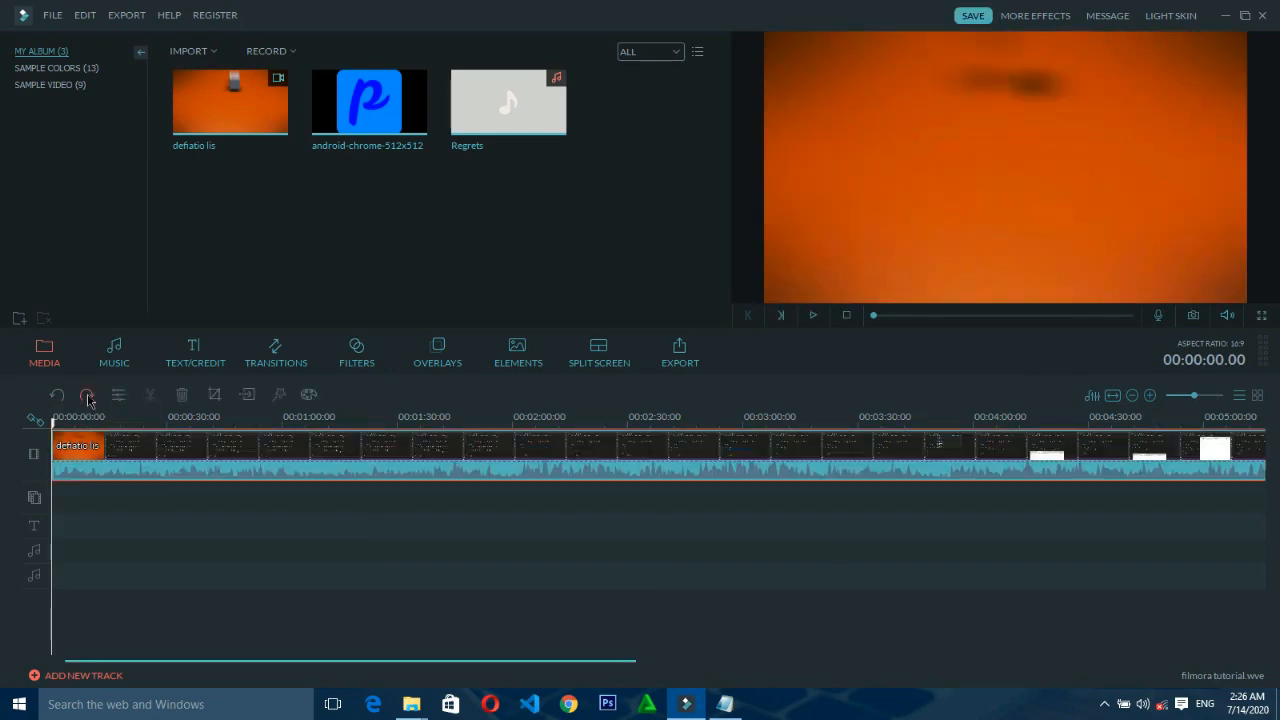
{"action": "left_click", "coordinate": [87, 397]}
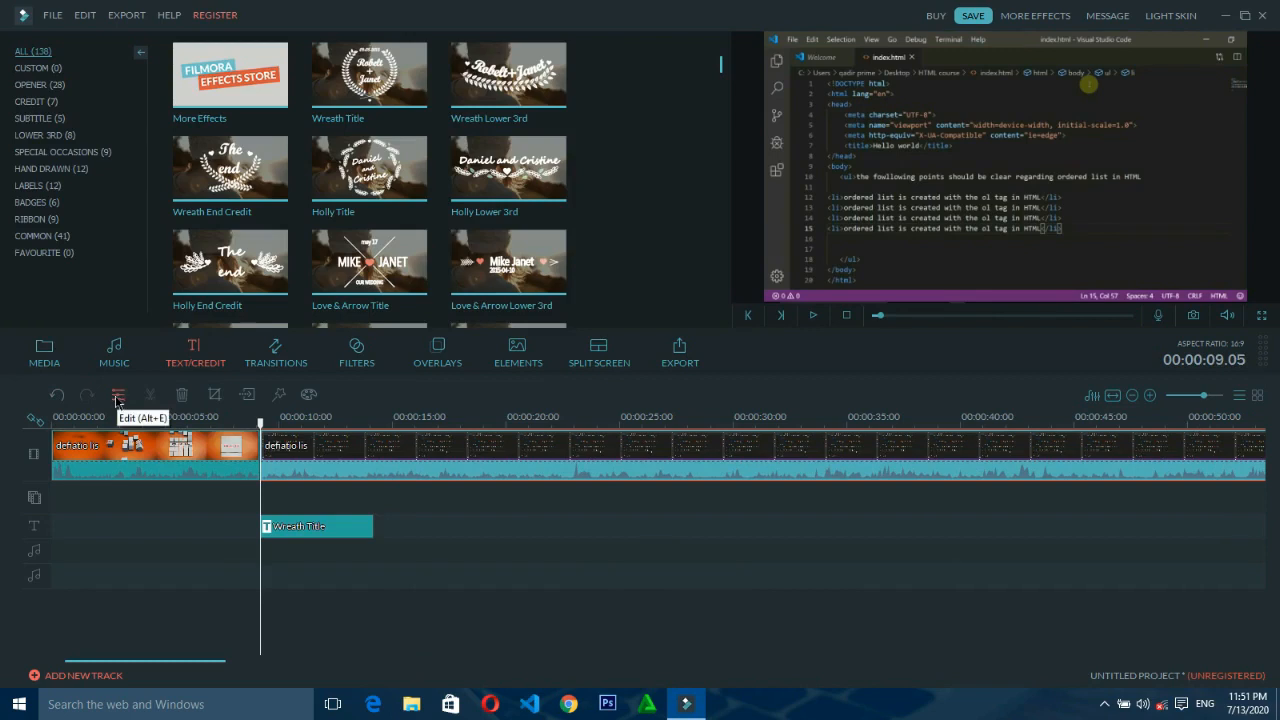
- Return the playhead to the start of the timeline and select the opening defiatio lis segment
{"action": "left_click", "coordinate": [229, 527]}
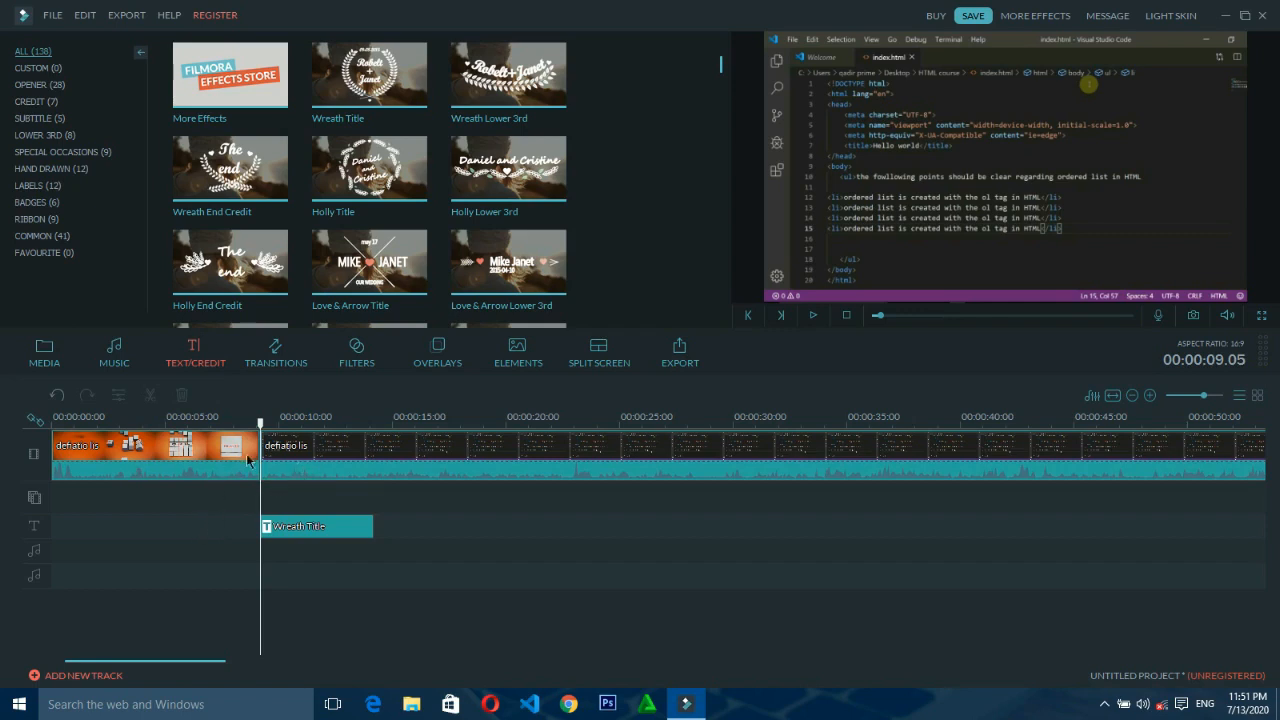
{"action": "left_click_drag", "start_coordinate": [261, 425], "coordinate": [48, 465]}
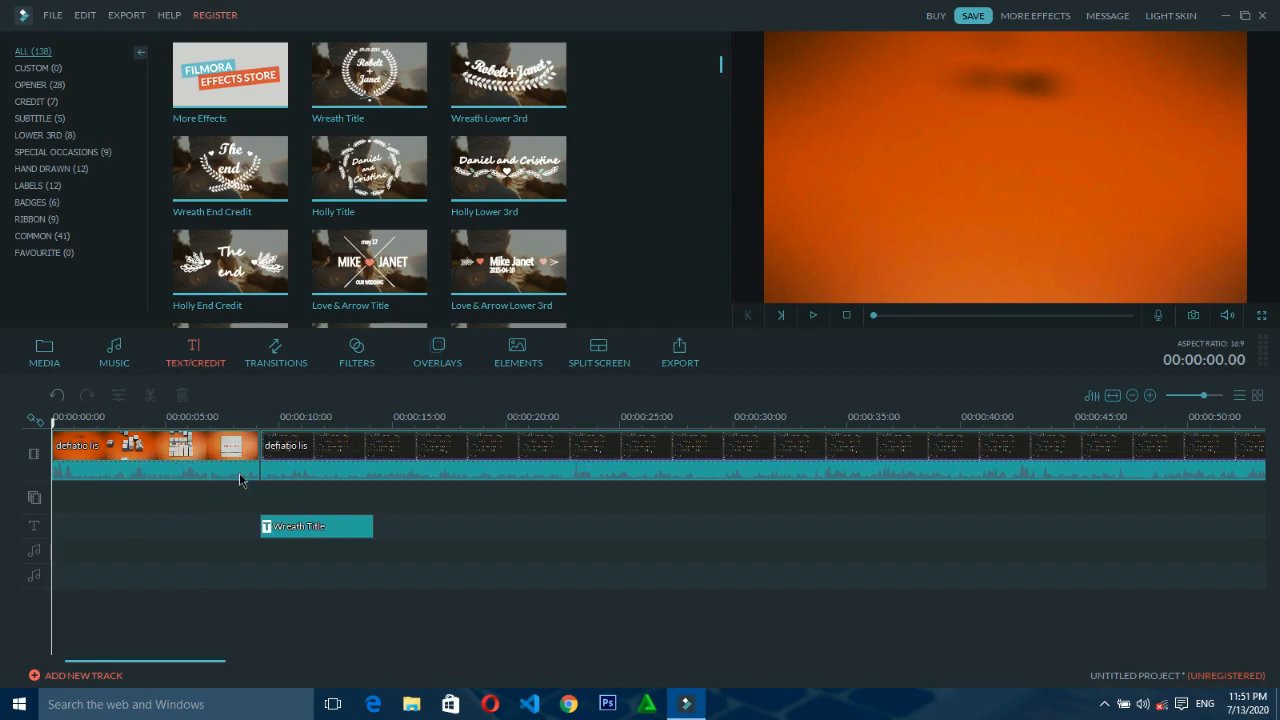
{"action": "left_click", "coordinate": [145, 472]}
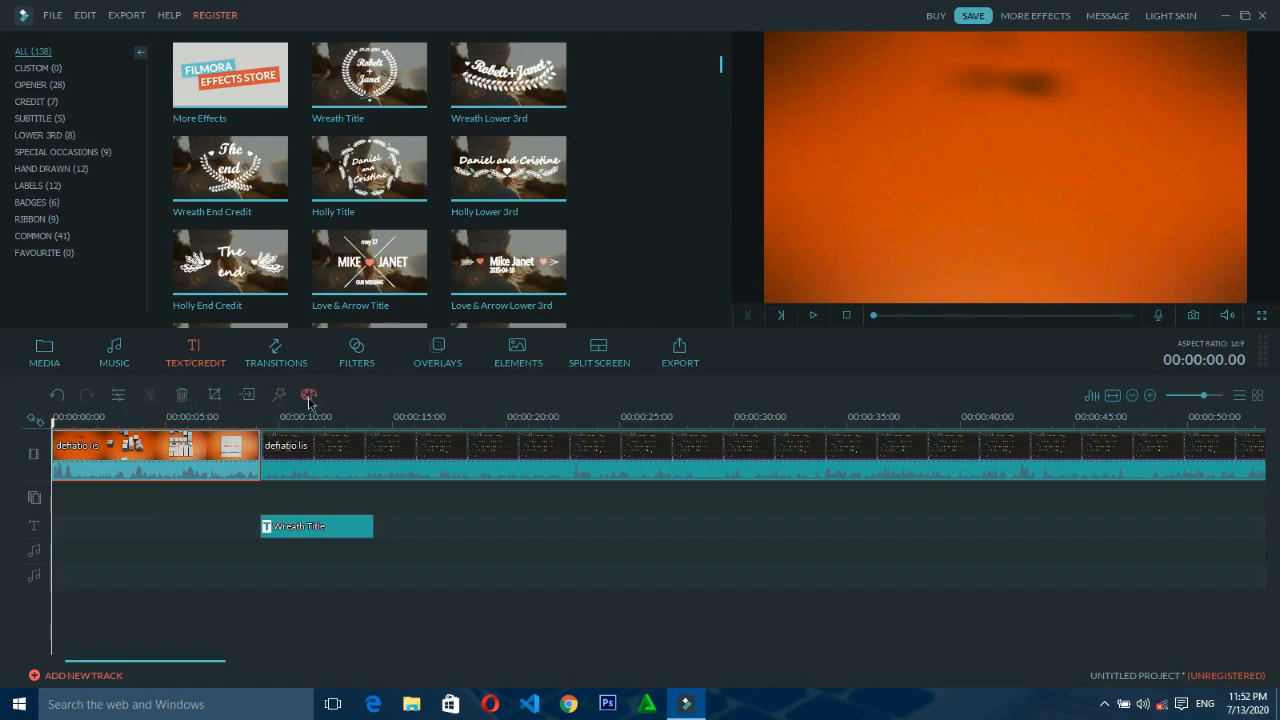
- Reselect the opening segment, look at its Power Tool effects, and close them without applying any
{"action": "left_click", "coordinate": [168, 522]}
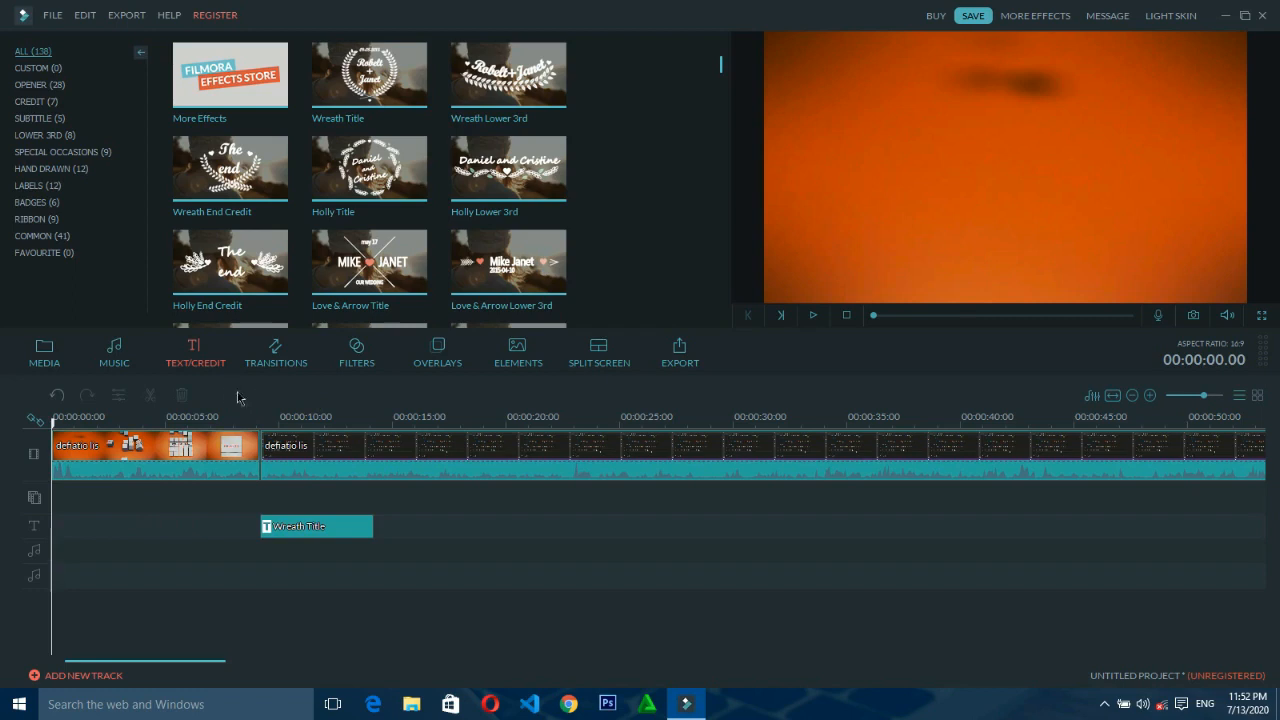
{"action": "left_click", "coordinate": [168, 472]}
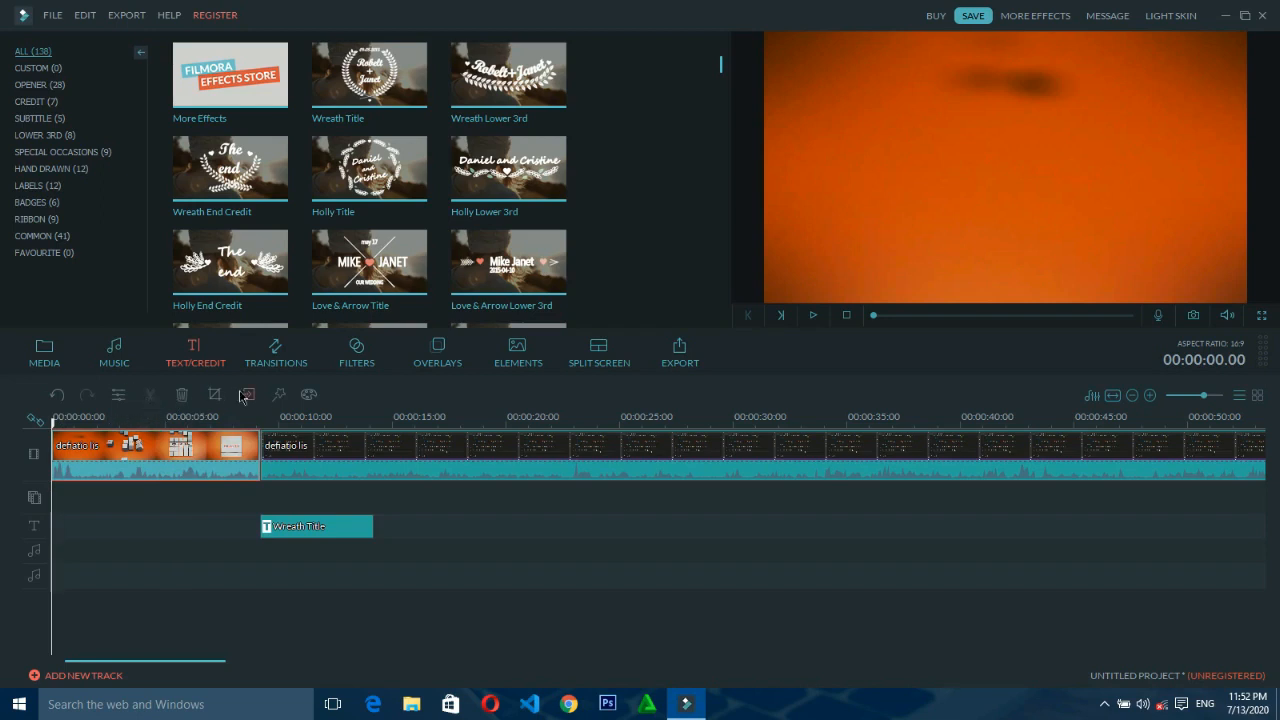
{"action": "left_click", "coordinate": [308, 394]}
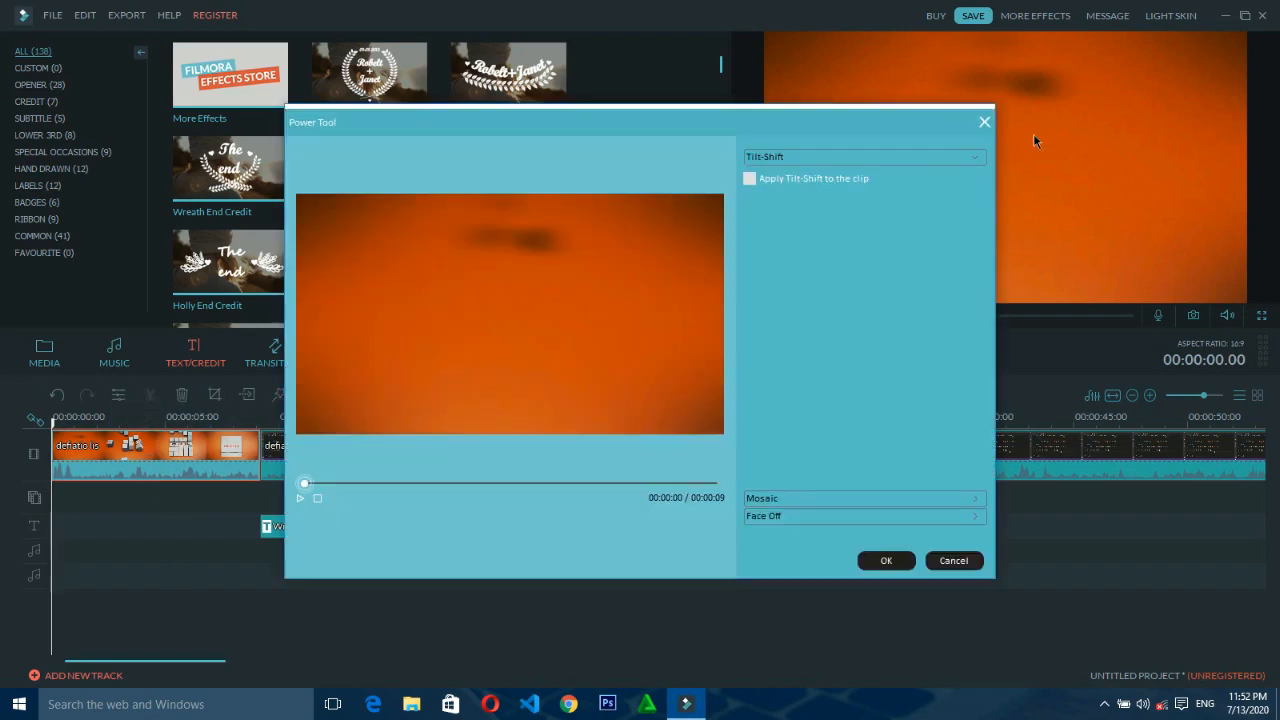
{"action": "left_click", "coordinate": [984, 122]}
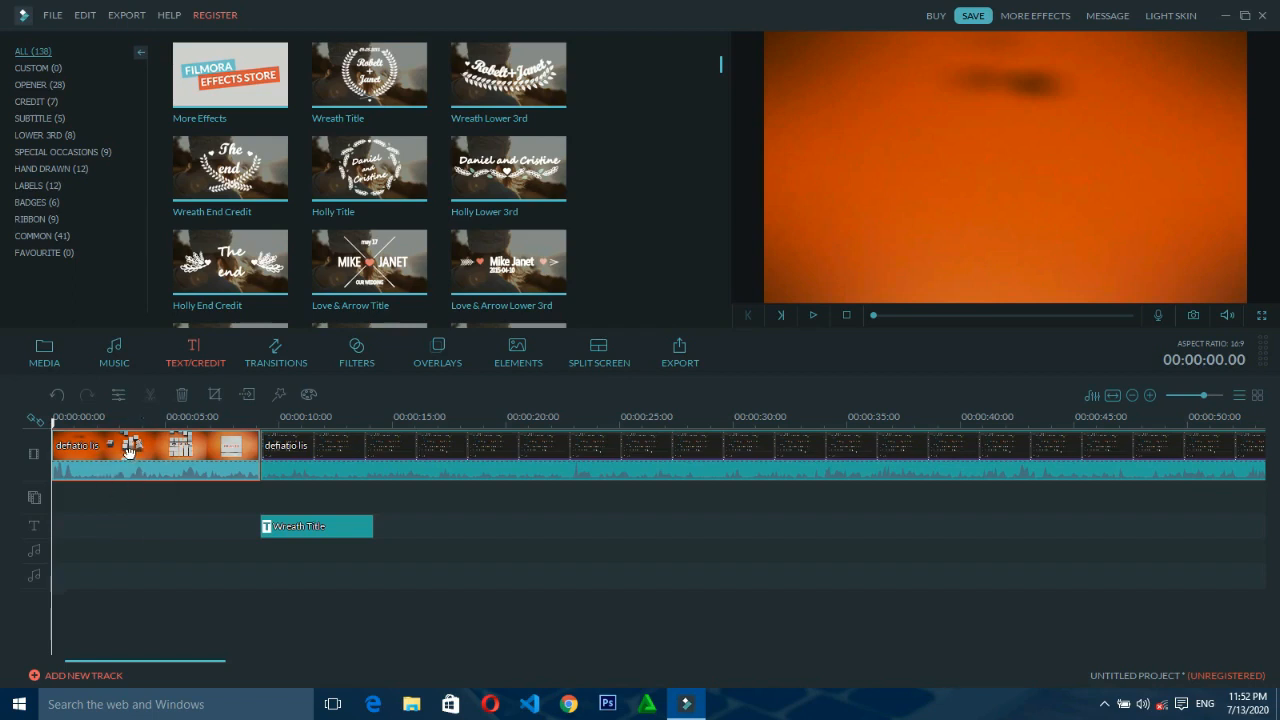
- Open the editing properties of the opening segment and compare its video and audio settings
{"action": "left_click", "coordinate": [118, 396]}
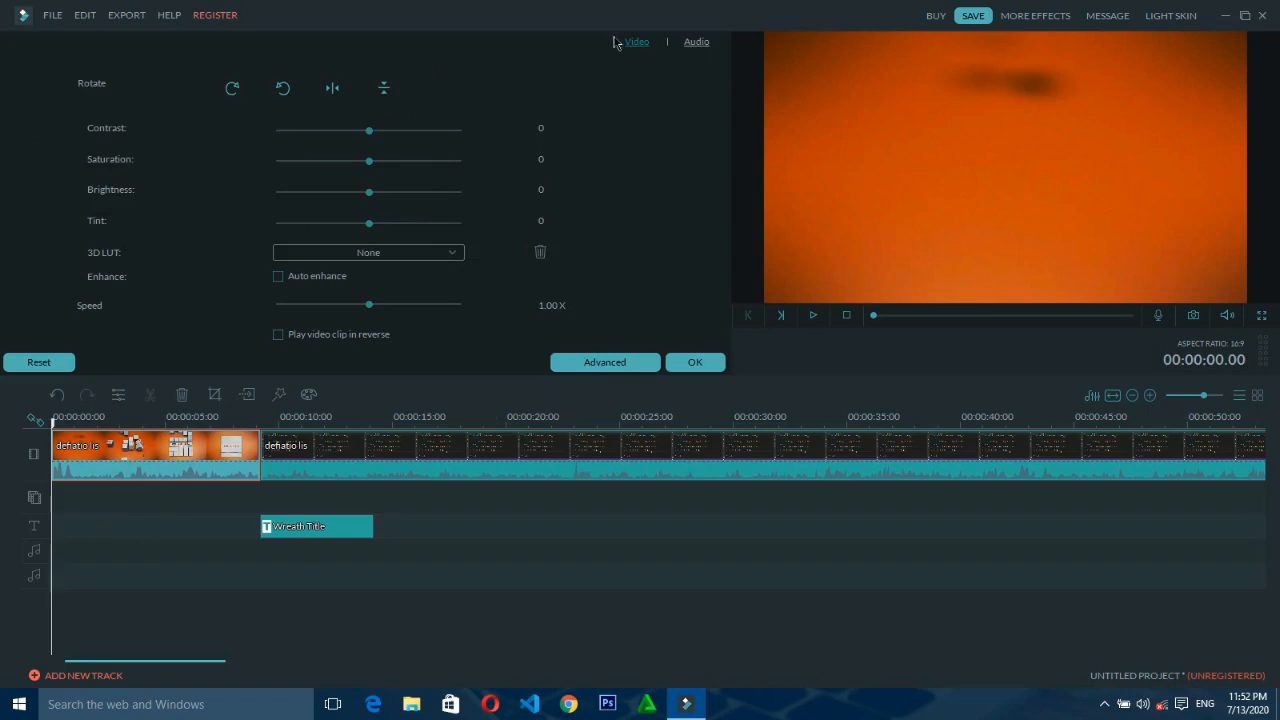
{"action": "left_click", "coordinate": [686, 44]}
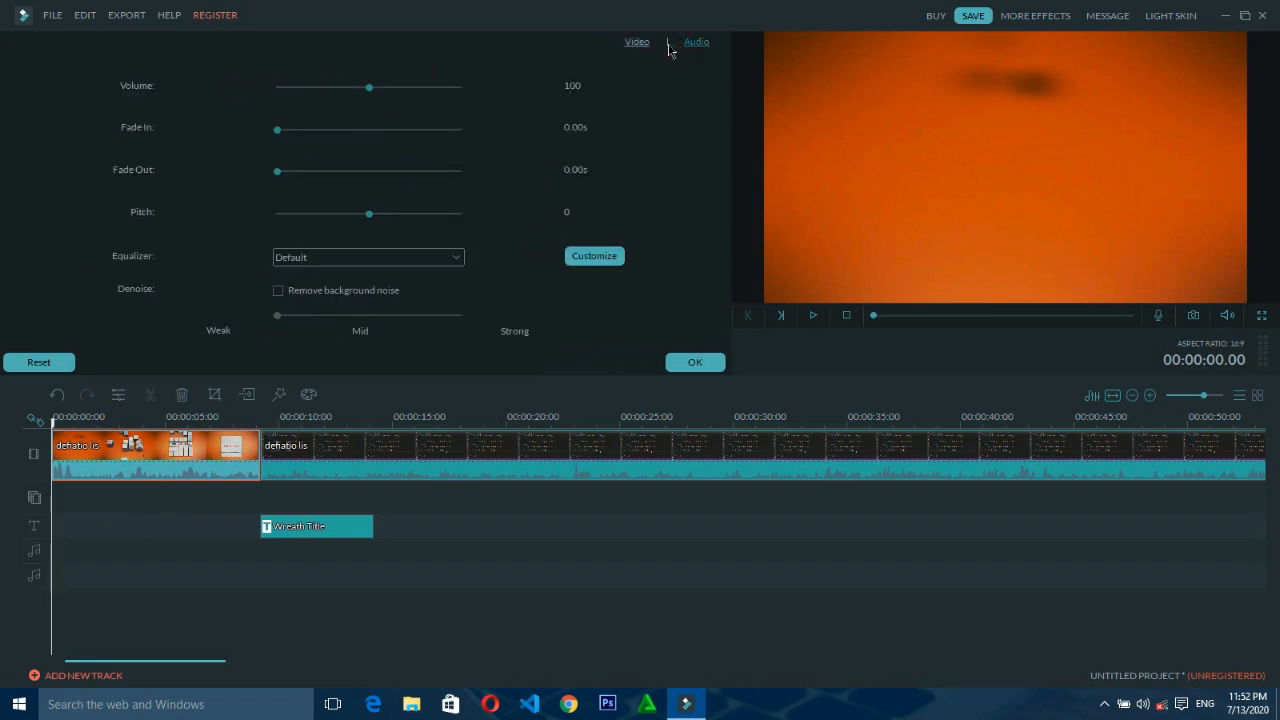
{"action": "left_click", "coordinate": [640, 44]}
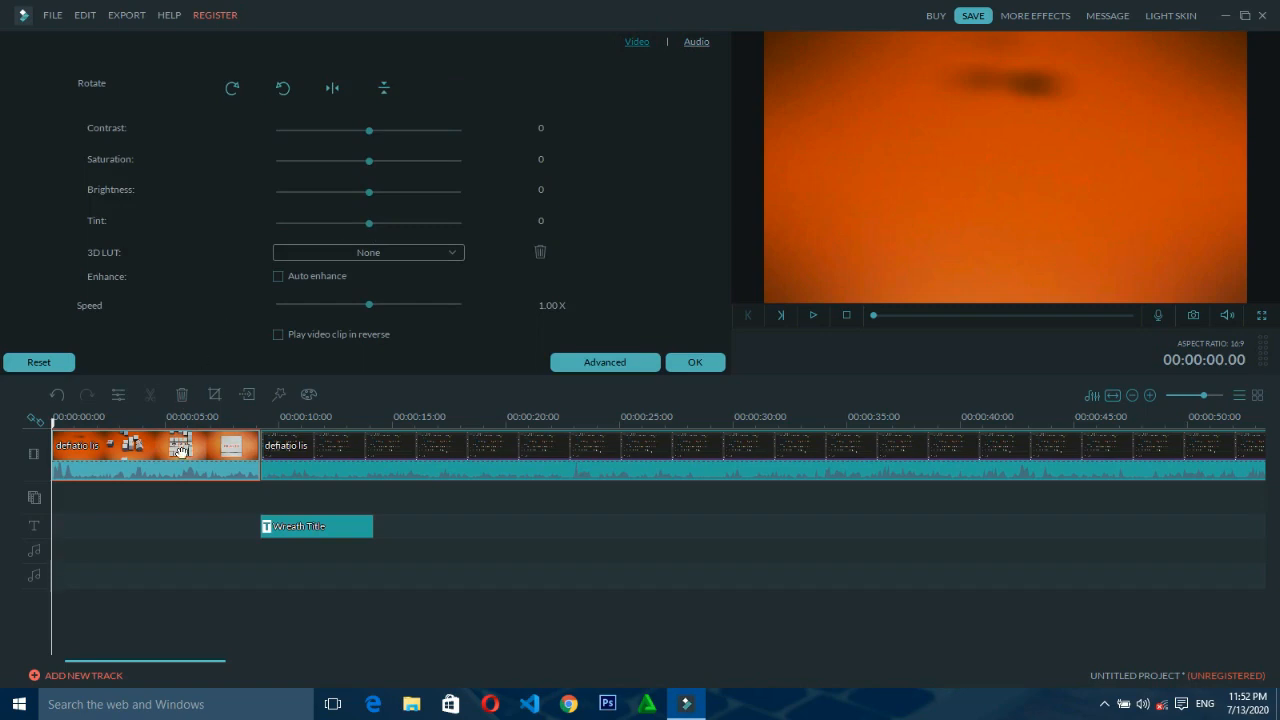
{"action": "left_click", "coordinate": [697, 43]}
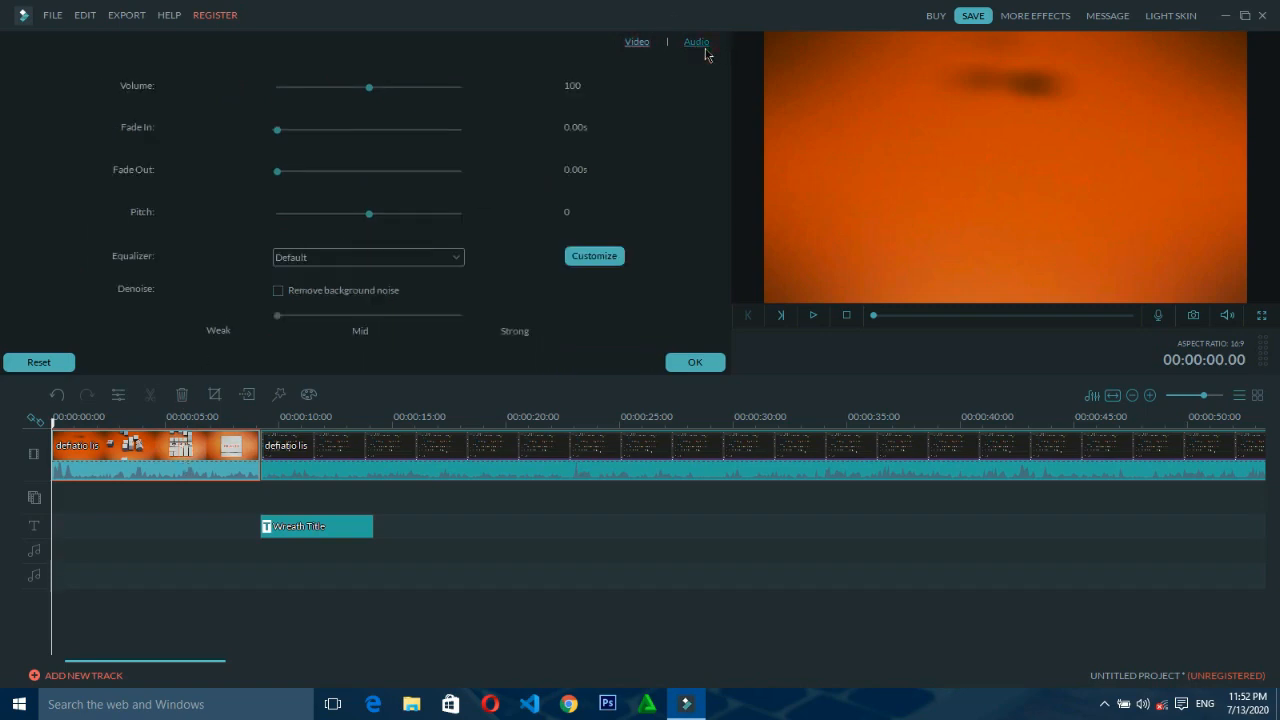
{"action": "left_click", "coordinate": [632, 45]}
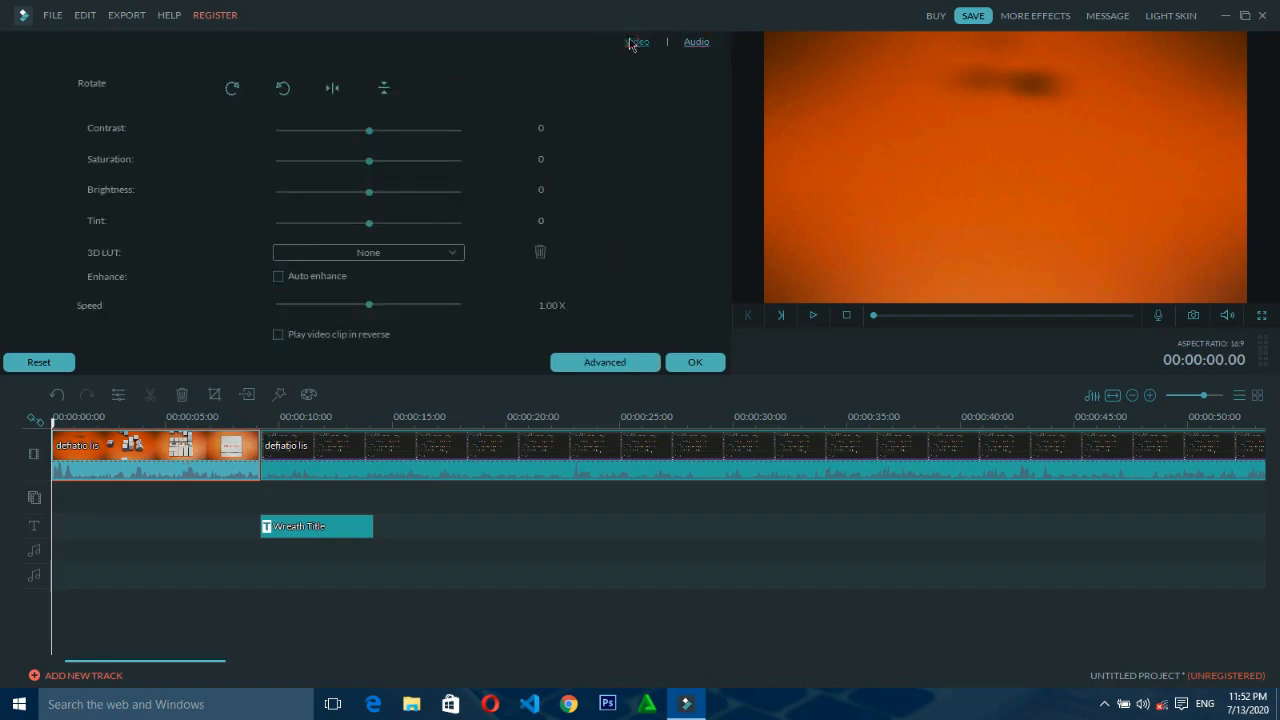
- Rotate the opening segment clockwise twice, and rotate it counterclockwise twice back to its upright orientation
{"action": "left_click", "coordinate": [232, 88]}
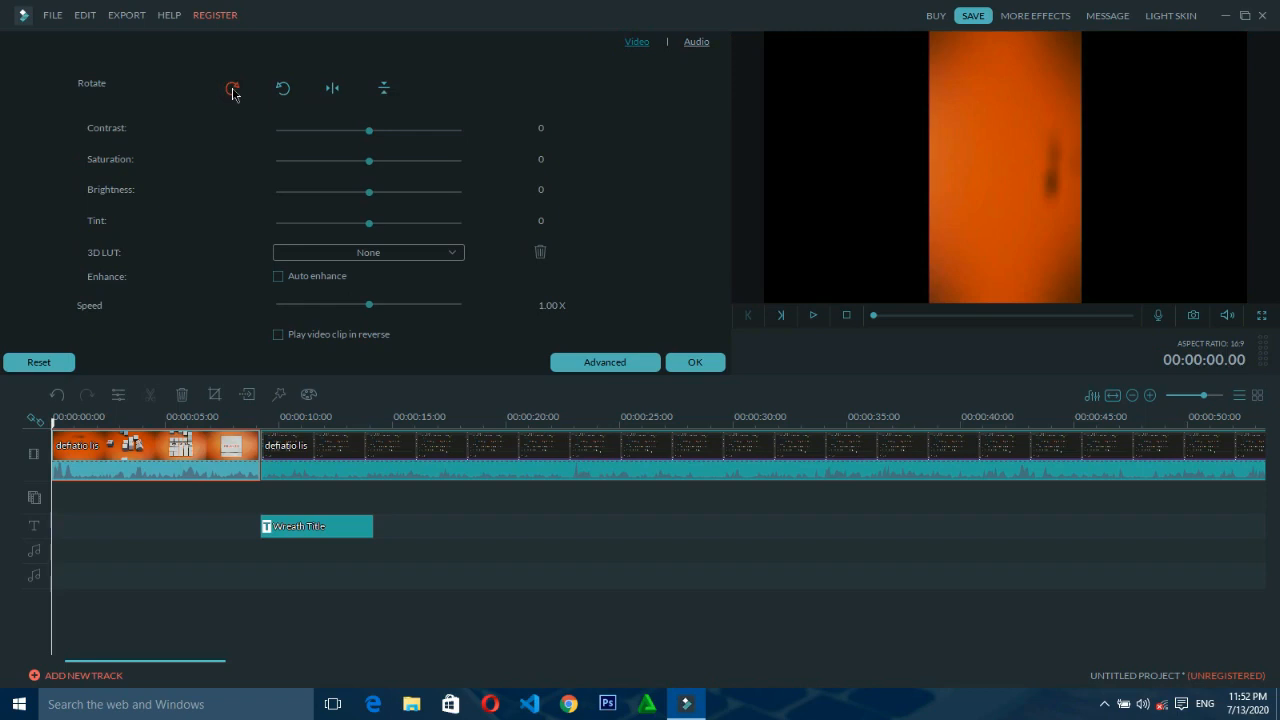
{"action": "left_click", "coordinate": [232, 89]}
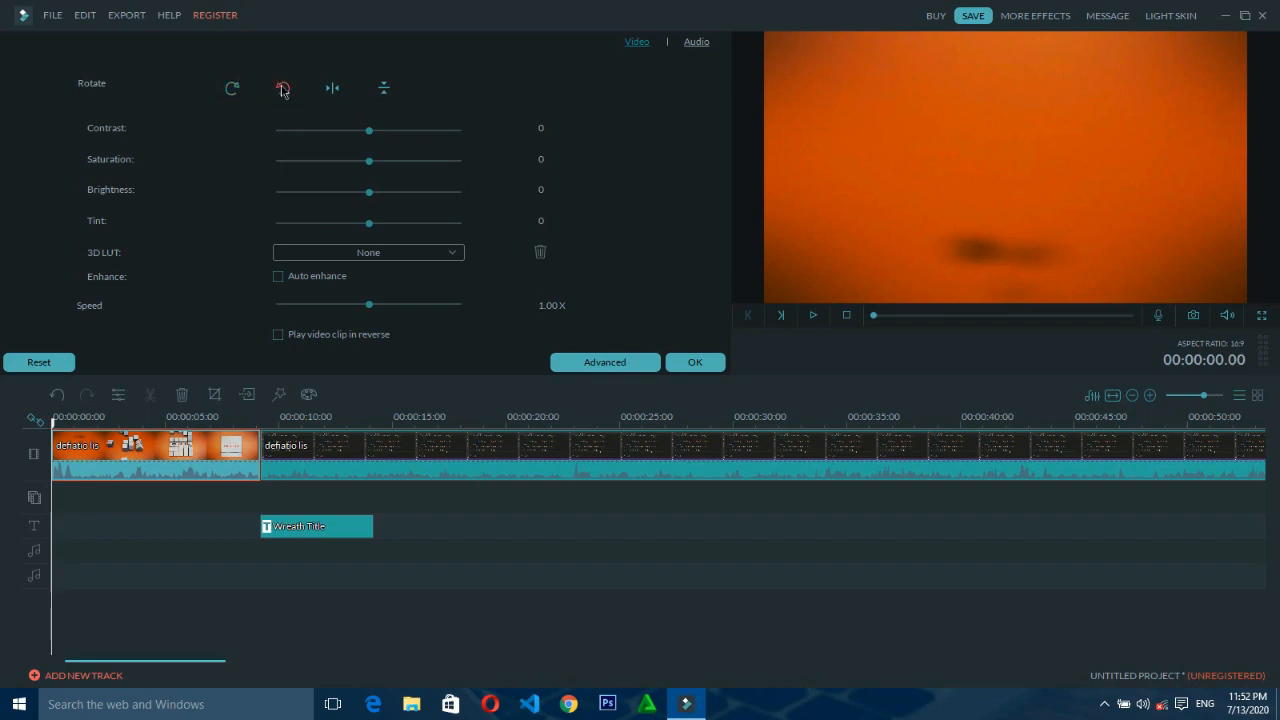
{"action": "left_click", "coordinate": [282, 89]}
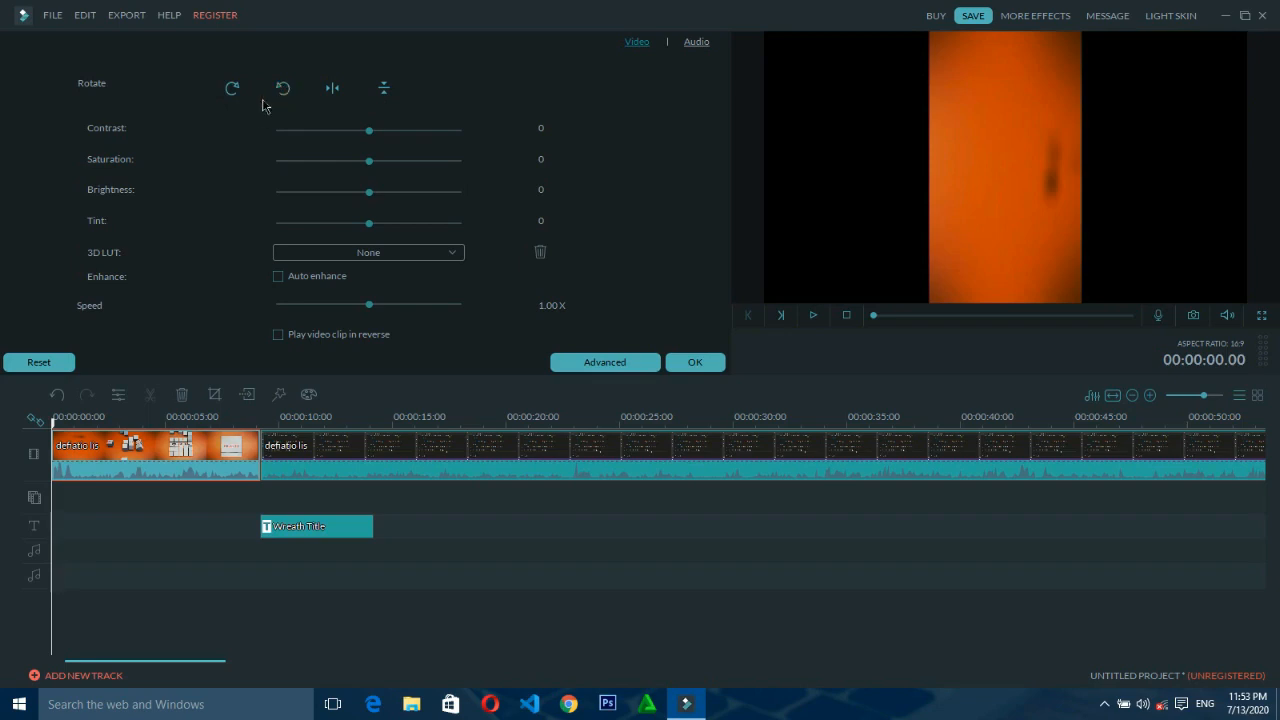
{"action": "left_click", "coordinate": [289, 91]}
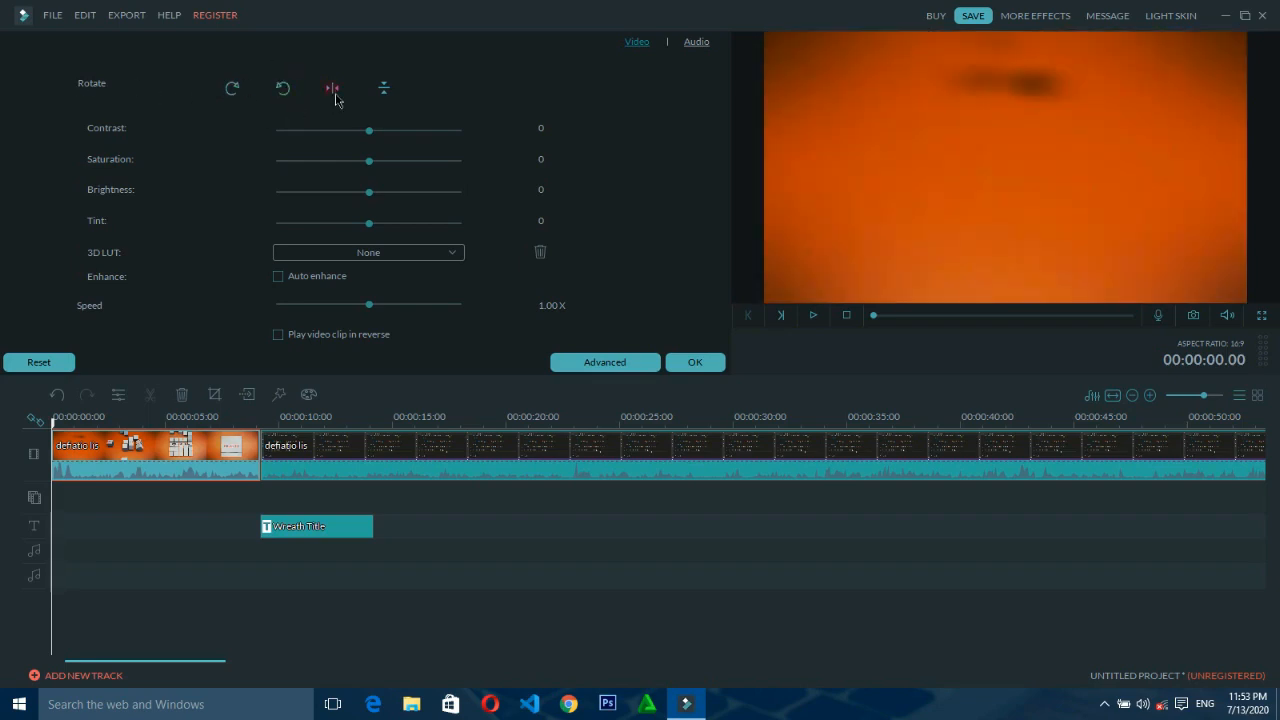
- Try the second segment's contrast at -100, set it to 100, and move the preview to about 00:01:37
{"action": "left_click", "coordinate": [545, 480]}
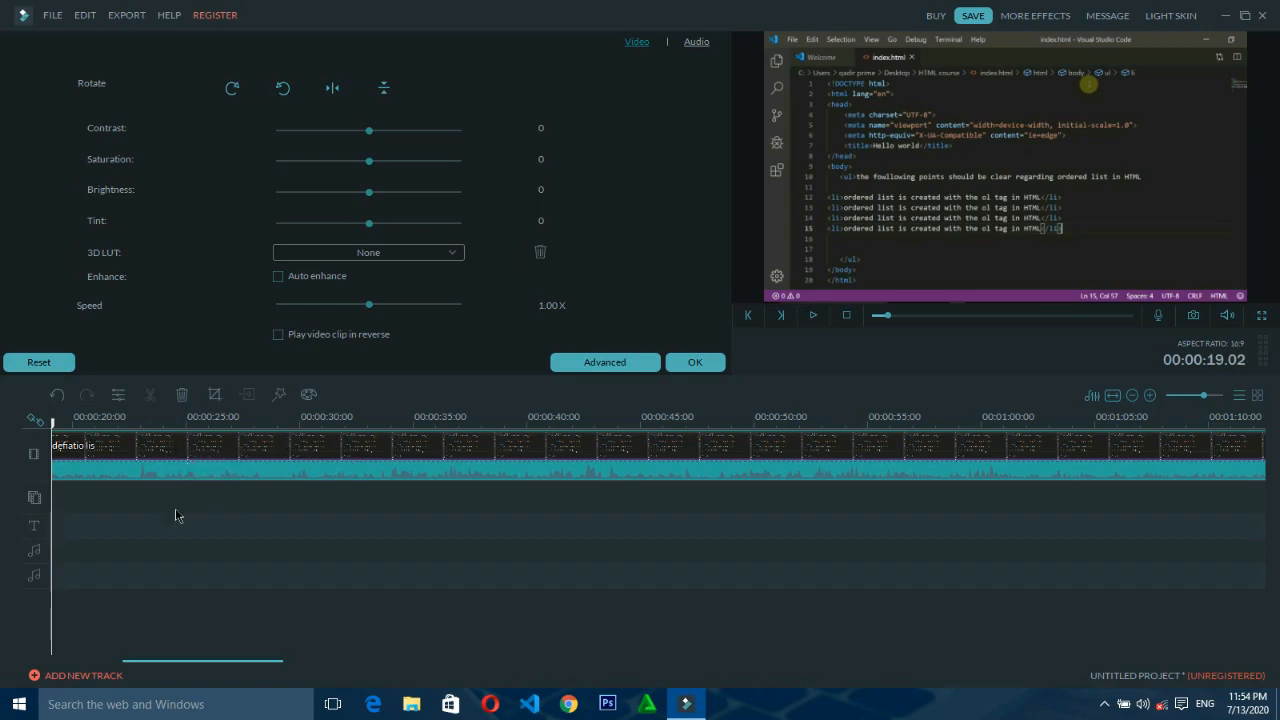
{"action": "left_click", "coordinate": [166, 461]}
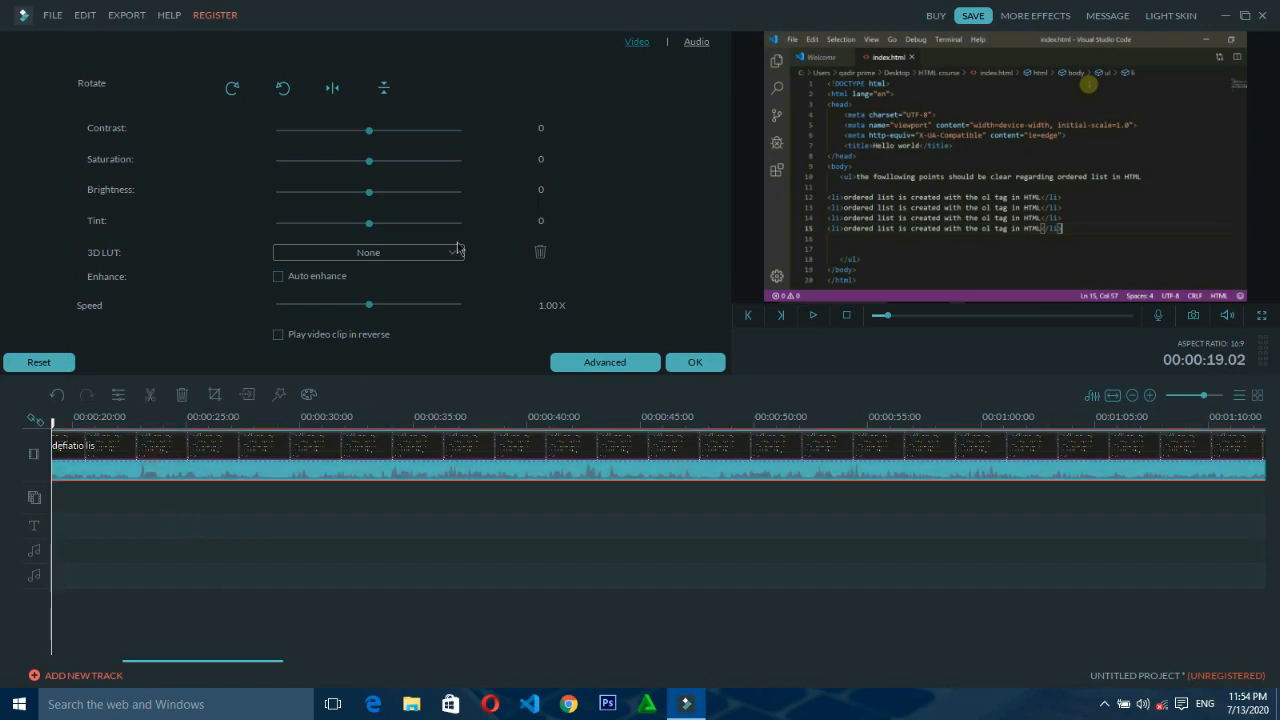
{"action": "left_click_drag", "start_coordinate": [372, 136], "coordinate": [256, 180]}
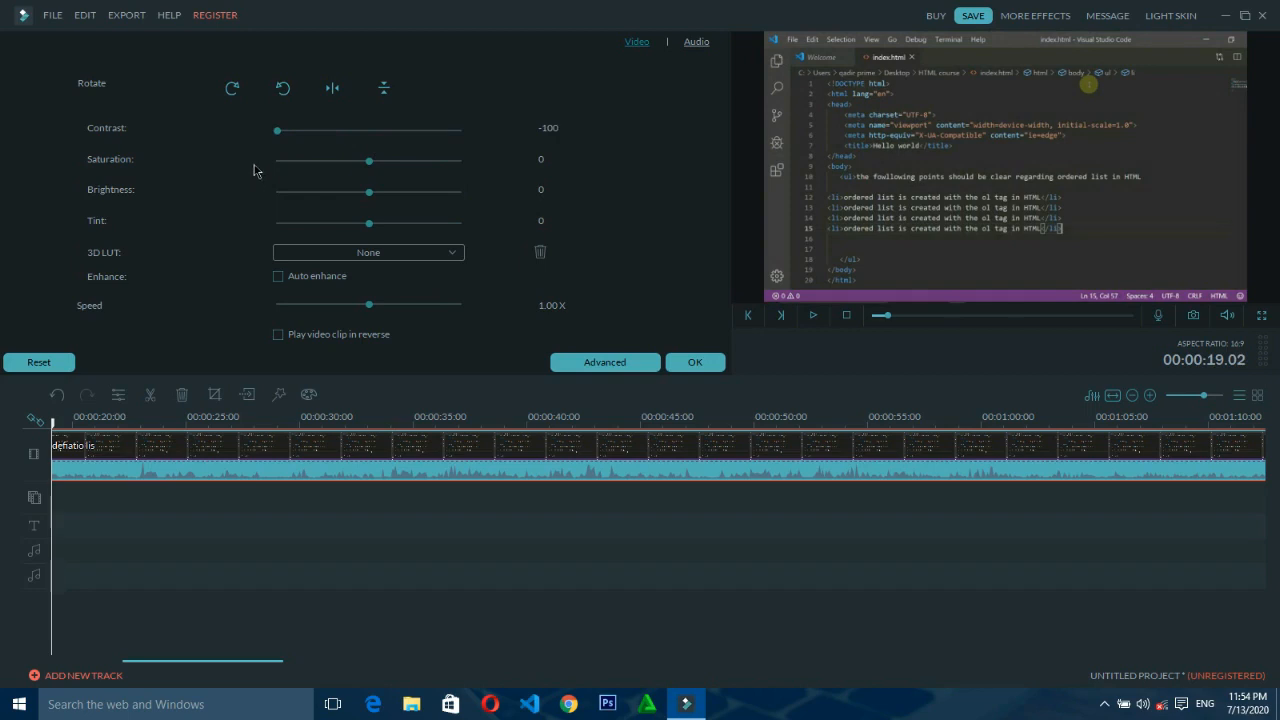
{"action": "left_click_drag", "start_coordinate": [254, 170], "coordinate": [507, 161]}
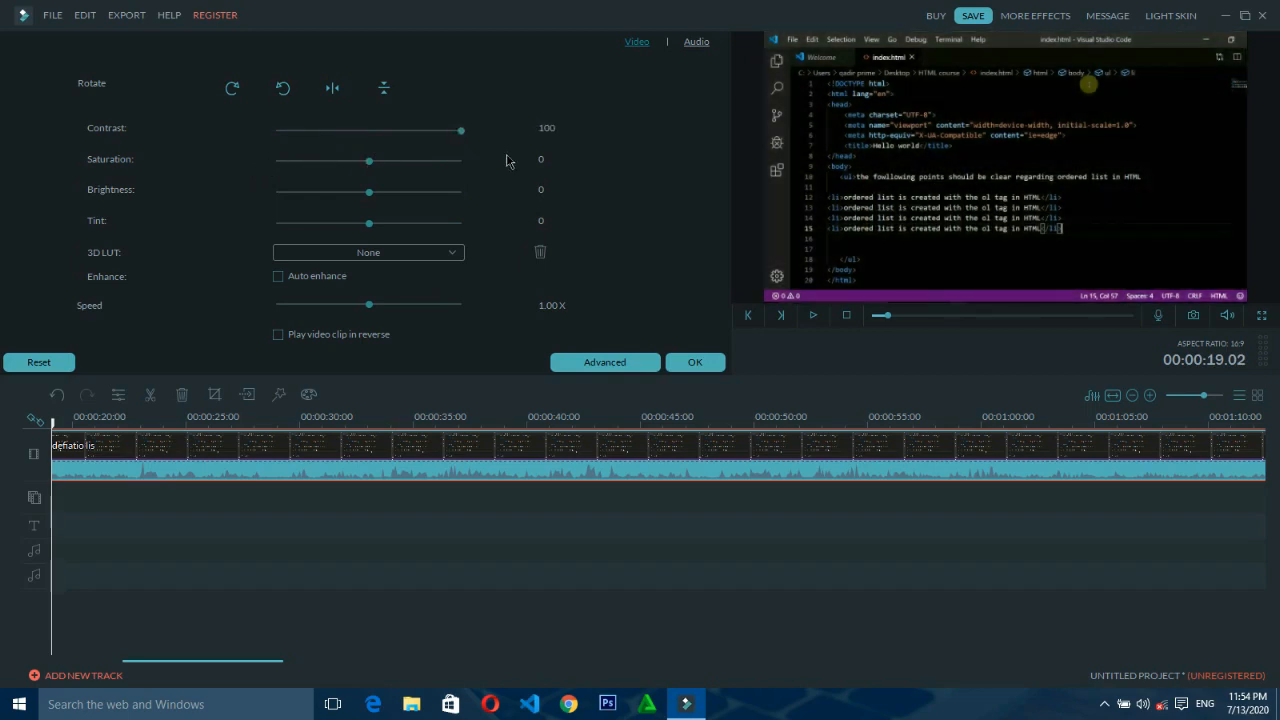
{"action": "left_click", "coordinate": [954, 322]}
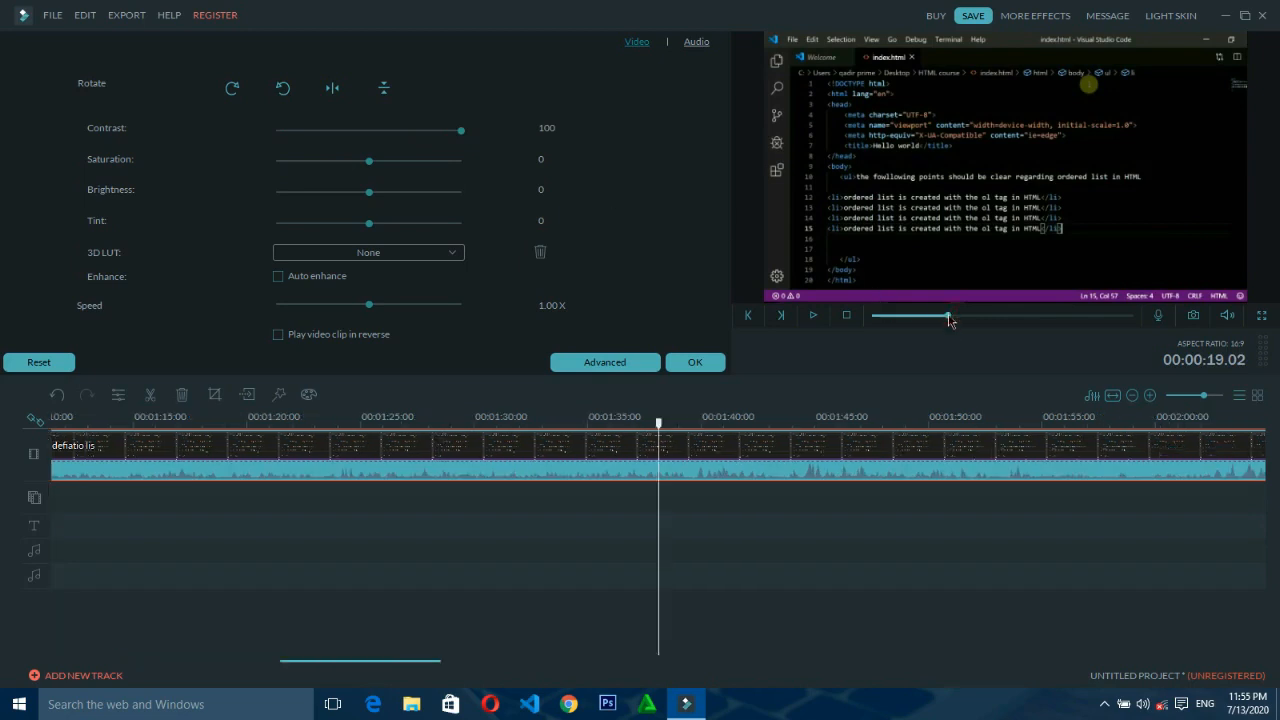
- Play a short stretch of the second segment with its contrast adjustment, and reset all its video adjustments to their defaults
{"action": "key", "text": "alt"}
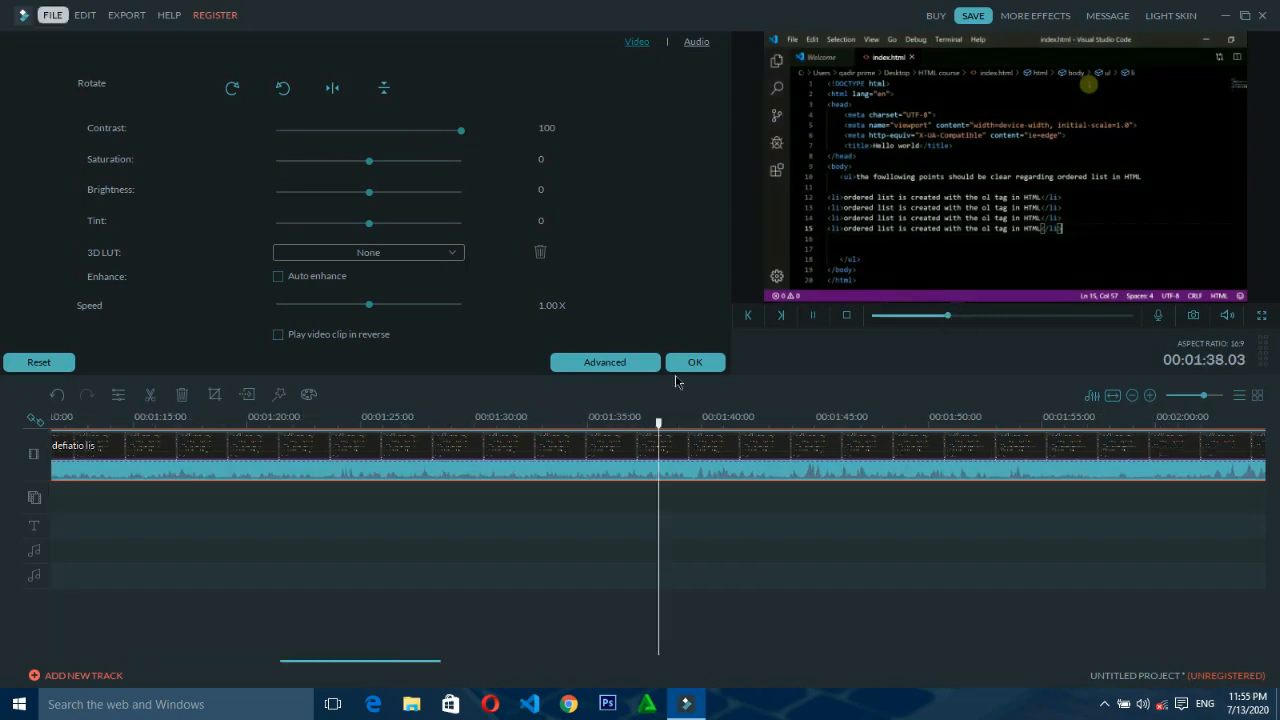
{"action": "key", "text": "space"}
{"action": "key", "text": "space"}
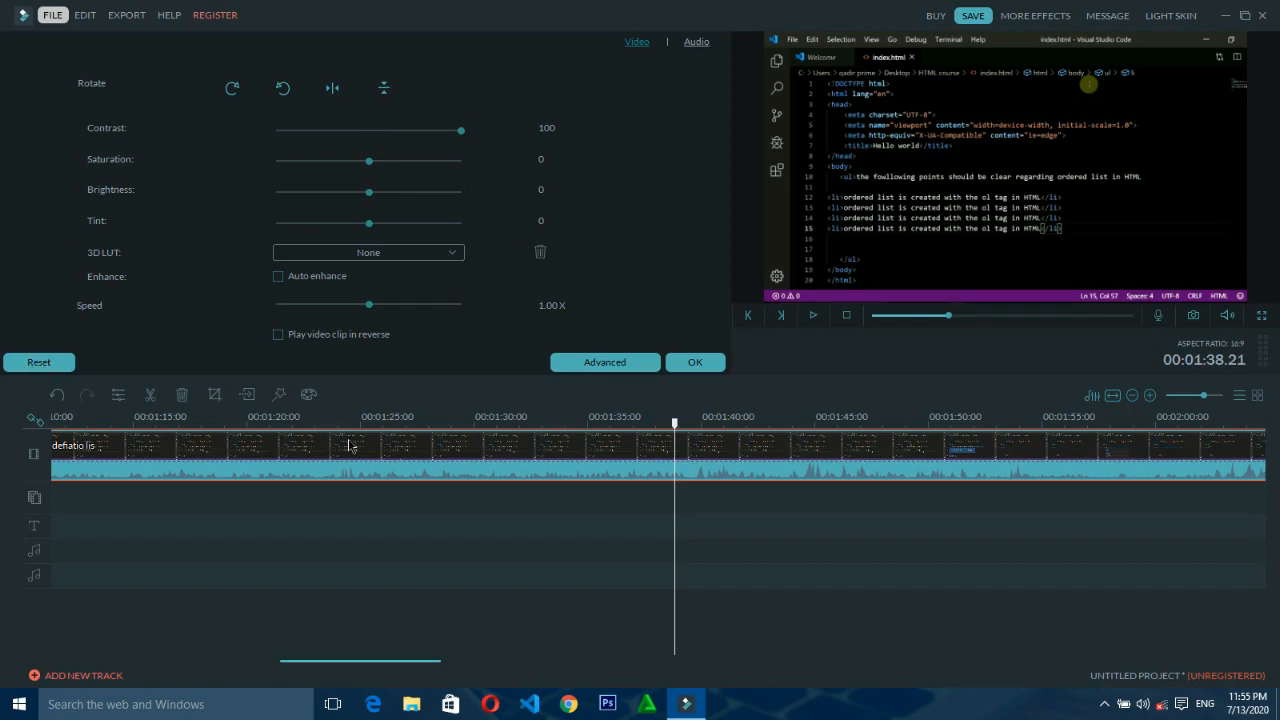
{"action": "left_click", "coordinate": [35, 366]}
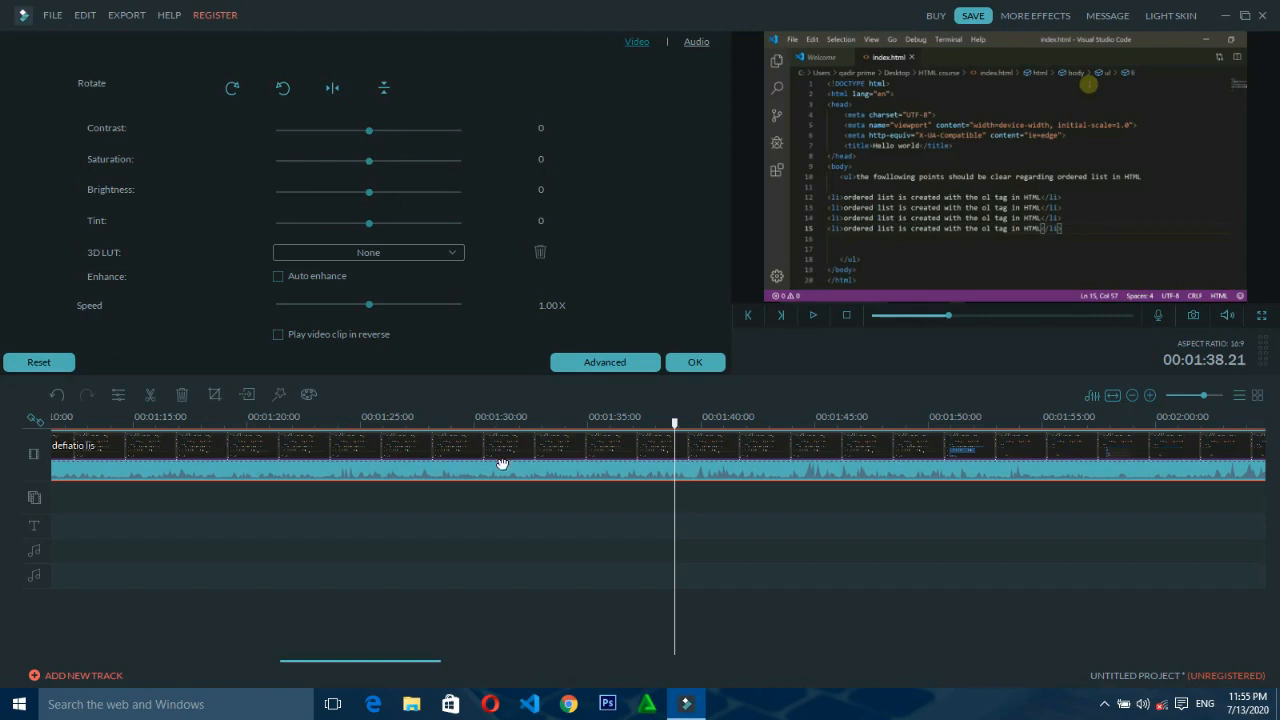
- Try the second segment's saturation at 100 and -100, playing the preview from about 00:02:47, and set the saturation to 3
{"action": "left_click_drag", "start_coordinate": [371, 165], "coordinate": [480, 167]}
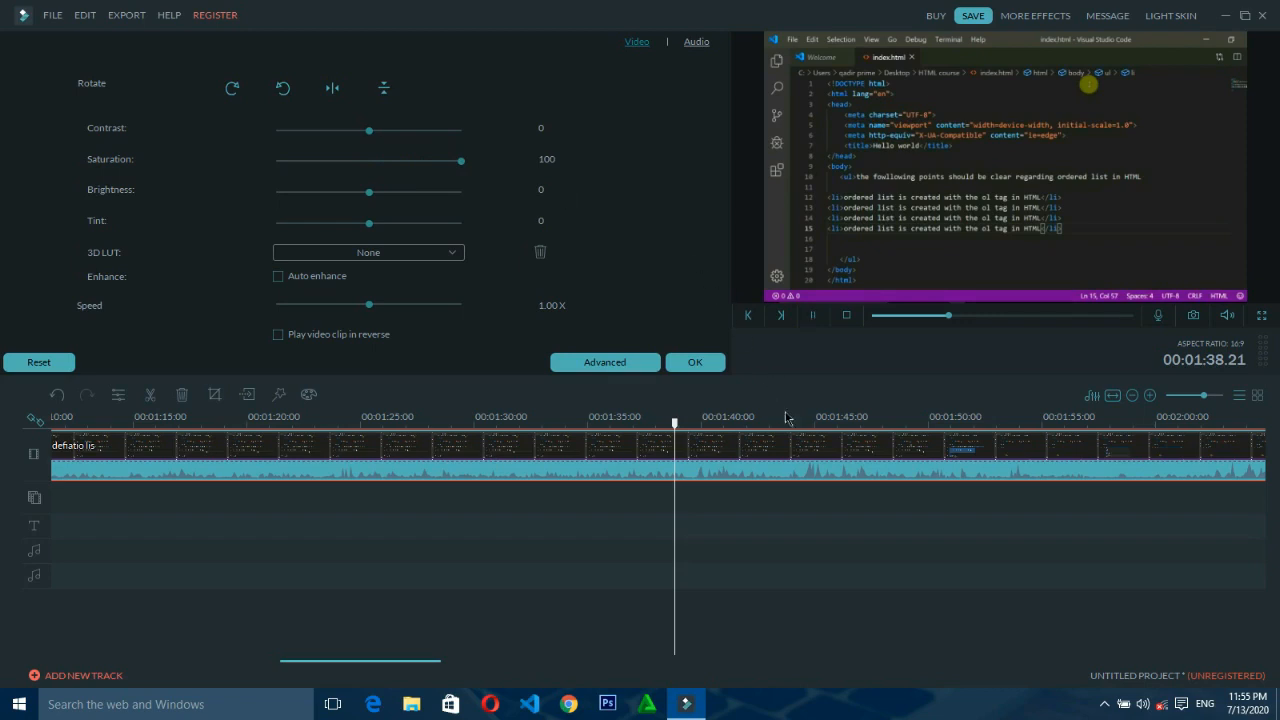
{"action": "key", "text": "space"}
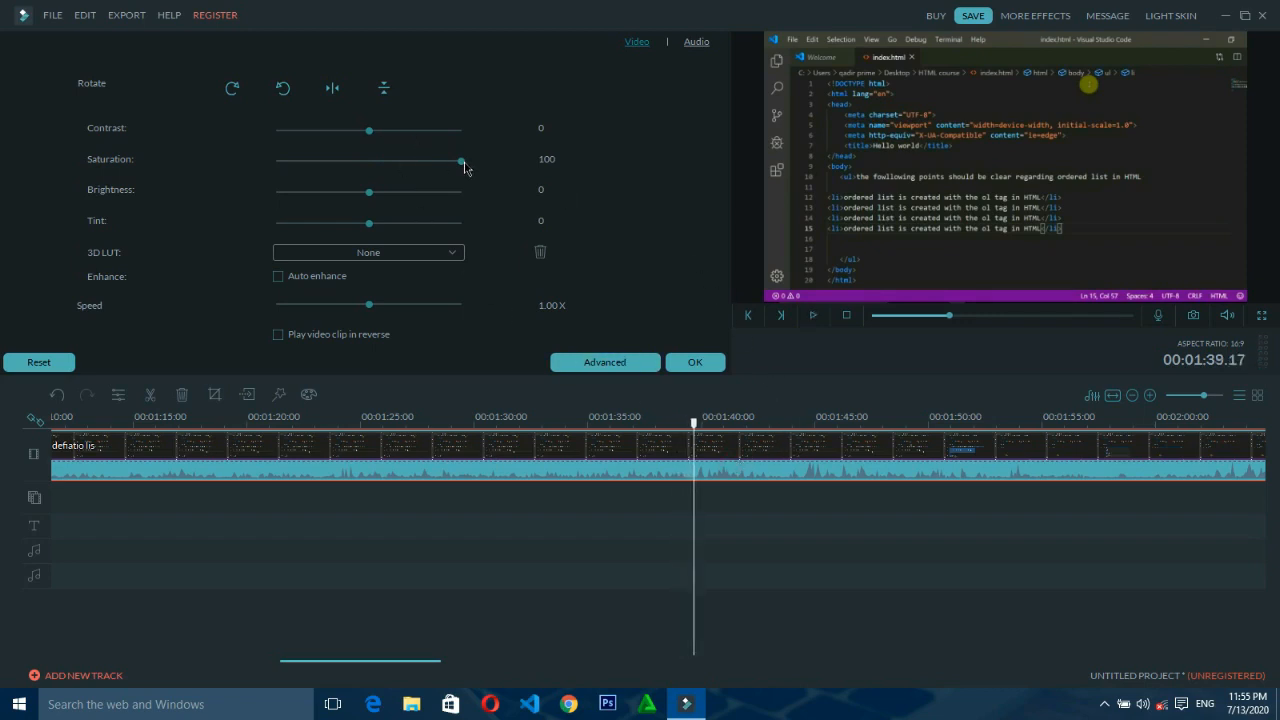
{"action": "left_click_drag", "start_coordinate": [461, 161], "coordinate": [277, 161]}
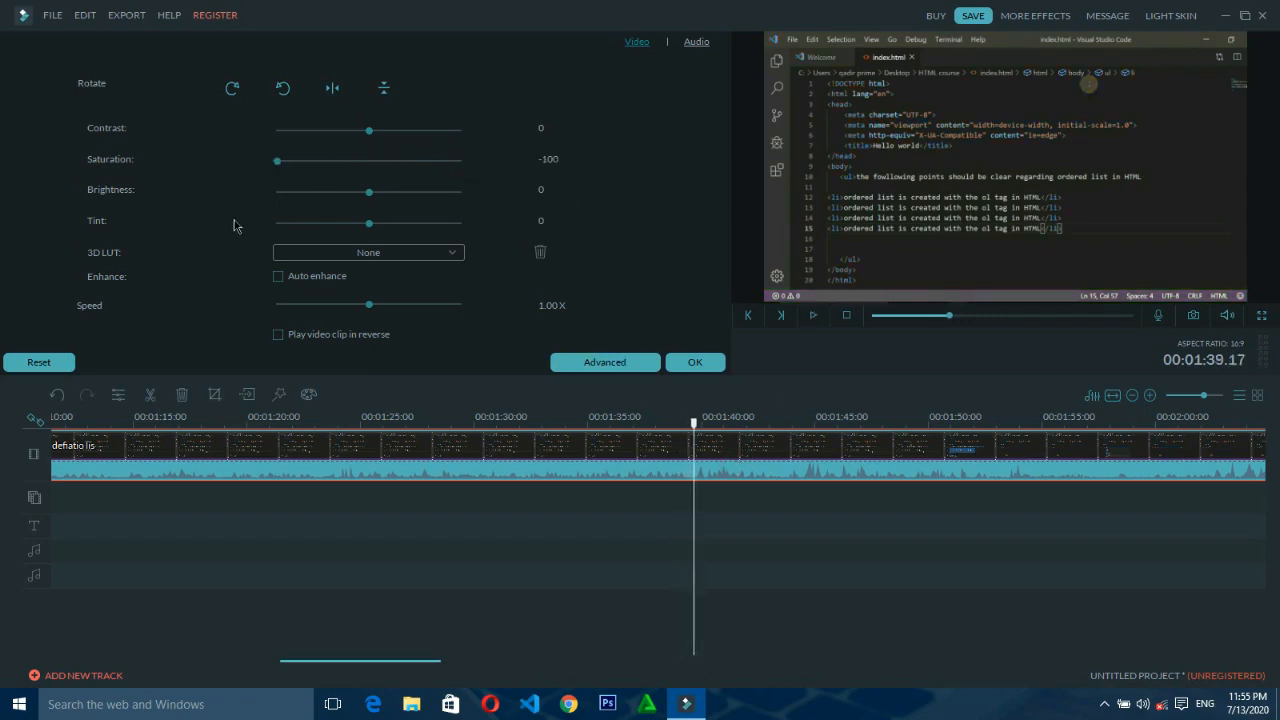
{"action": "left_click", "coordinate": [1000, 316]}
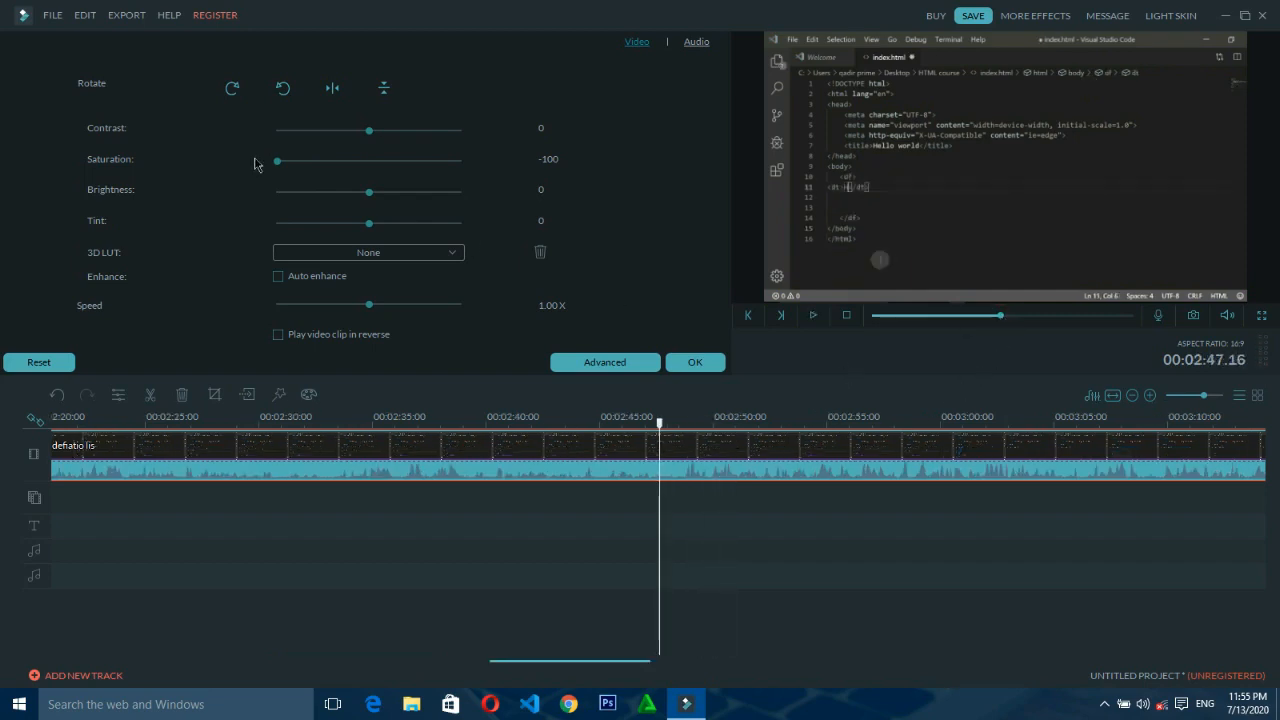
{"action": "key", "text": "space"}
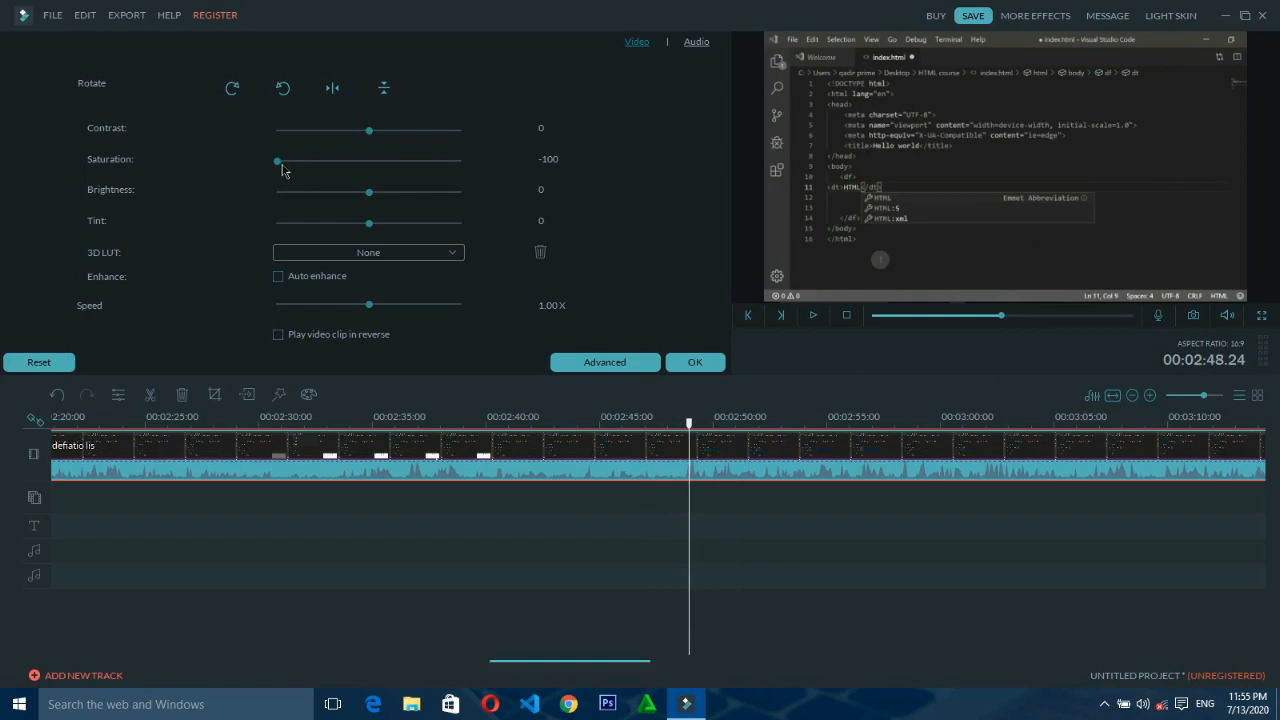
{"action": "left_click_drag", "start_coordinate": [278, 164], "coordinate": [393, 167]}
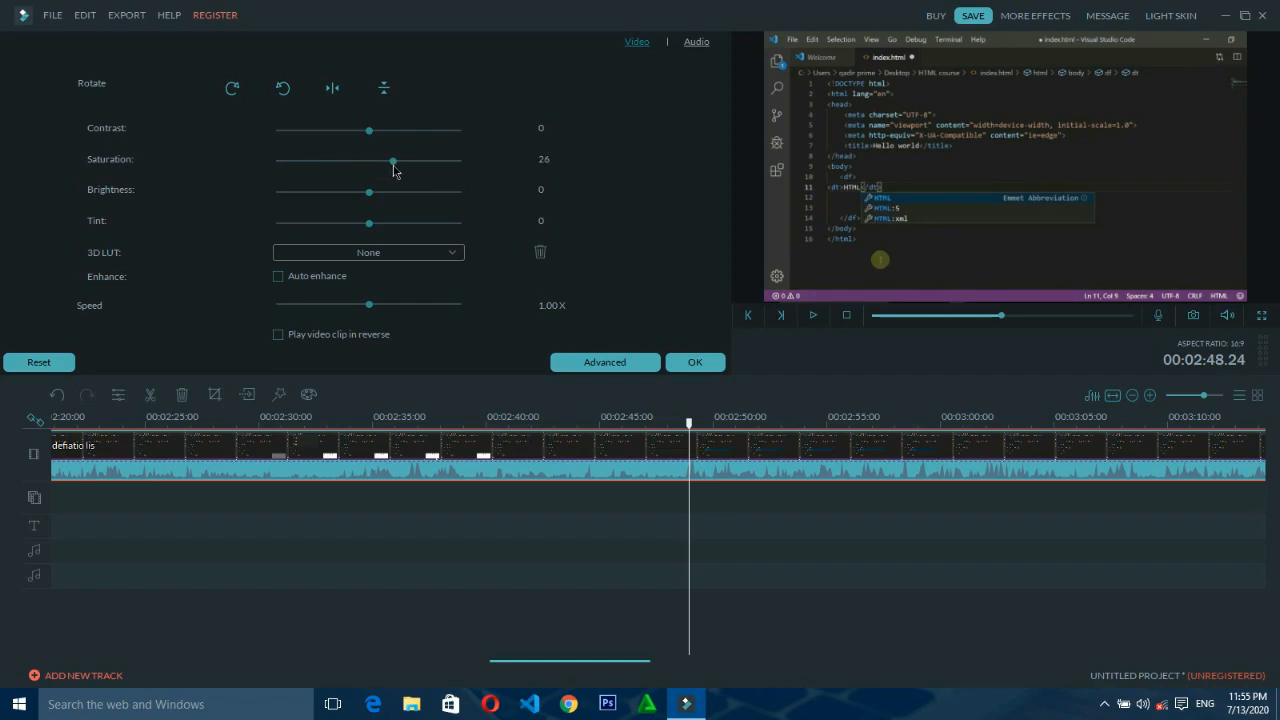
{"action": "mouse_move", "coordinate": [393, 167]}
{"action": "left_mouse_down"}
{"action": "mouse_move", "coordinate": [464, 167]}
{"action": "mouse_move", "coordinate": [388, 174]}
{"action": "left_mouse_up"}
- Set the second segment's brightness to 12, its tint to -4 and its playback speed to 2.00X
{"action": "mouse_move", "coordinate": [370, 193]}
{"action": "left_mouse_down"}
{"action": "mouse_move", "coordinate": [494, 201]}
{"action": "mouse_move", "coordinate": [177, 194]}
{"action": "mouse_move", "coordinate": [455, 195]}
{"action": "mouse_move", "coordinate": [380, 207]}
{"action": "left_mouse_up"}
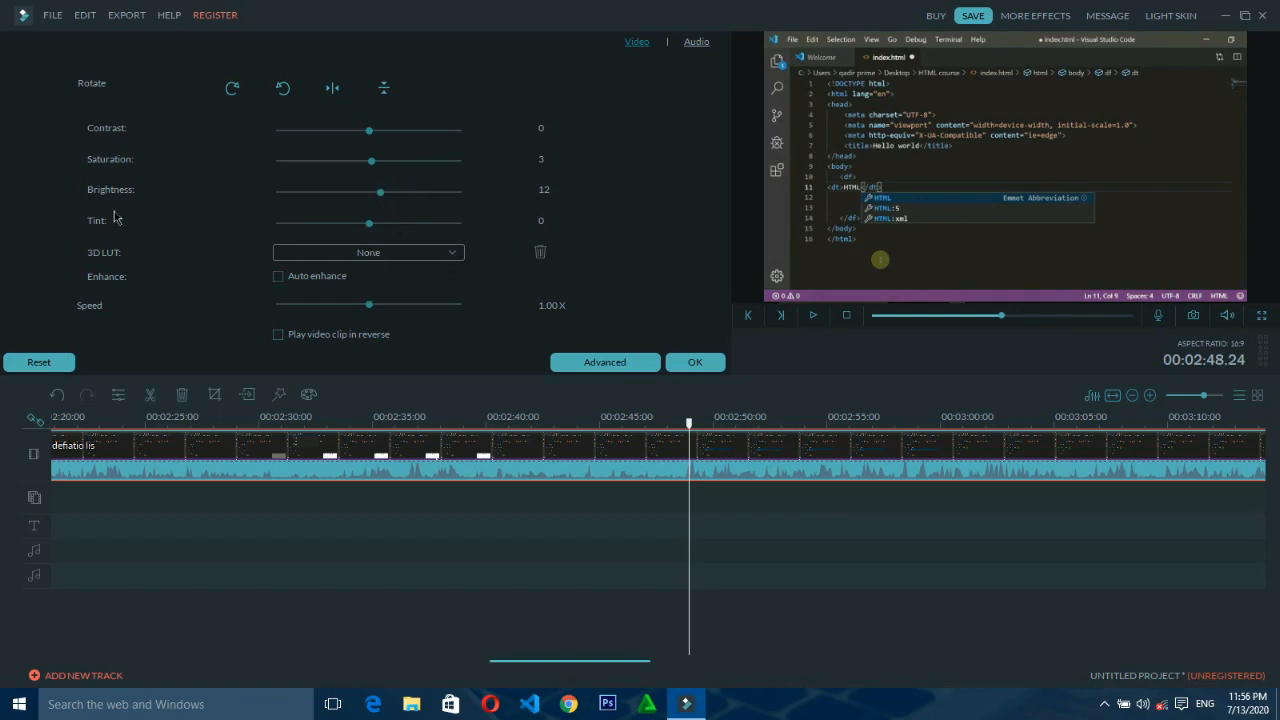
{"action": "left_click_drag", "start_coordinate": [371, 226], "coordinate": [241, 224]}
{"action": "left_click_drag", "start_coordinate": [329, 224], "coordinate": [365, 235]}
{"action": "left_click_drag", "start_coordinate": [368, 309], "coordinate": [381, 313]}
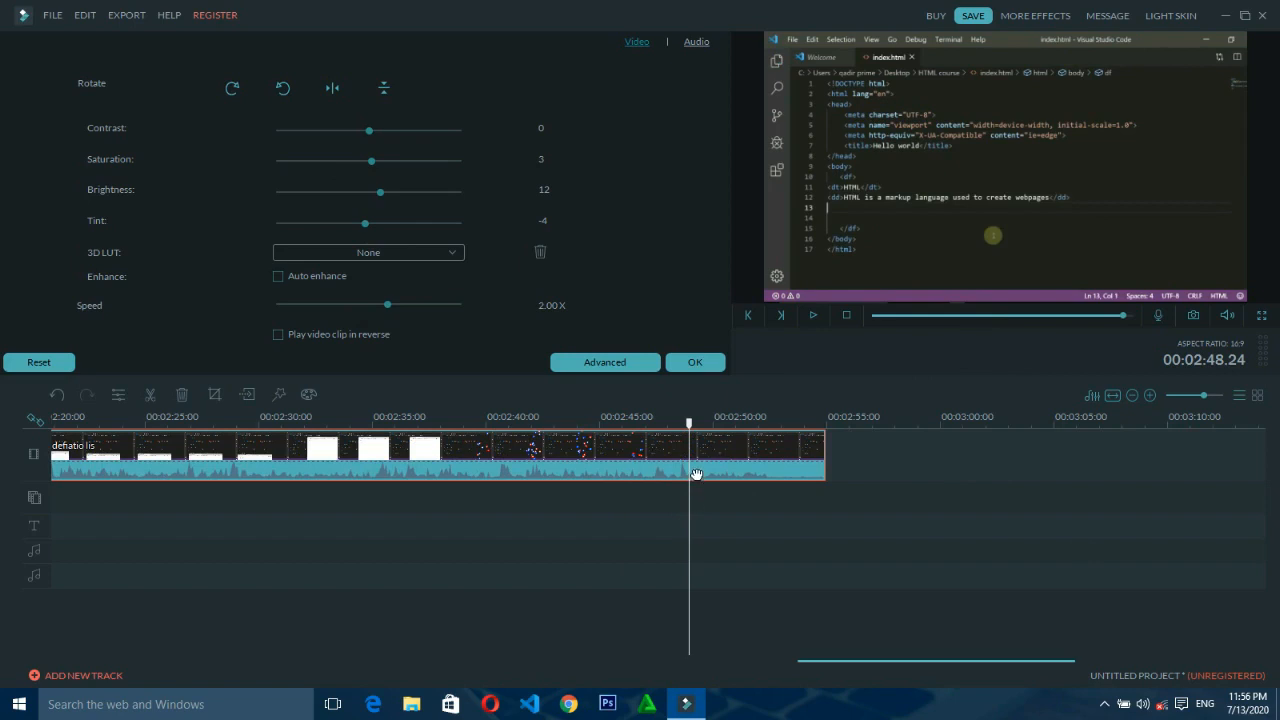
- Split the sped-up segment at 00:02:48.24, set the trailing piece's speed to 3.00X, and play that piece briefly
{"action": "key", "text": "ctrl+b"}
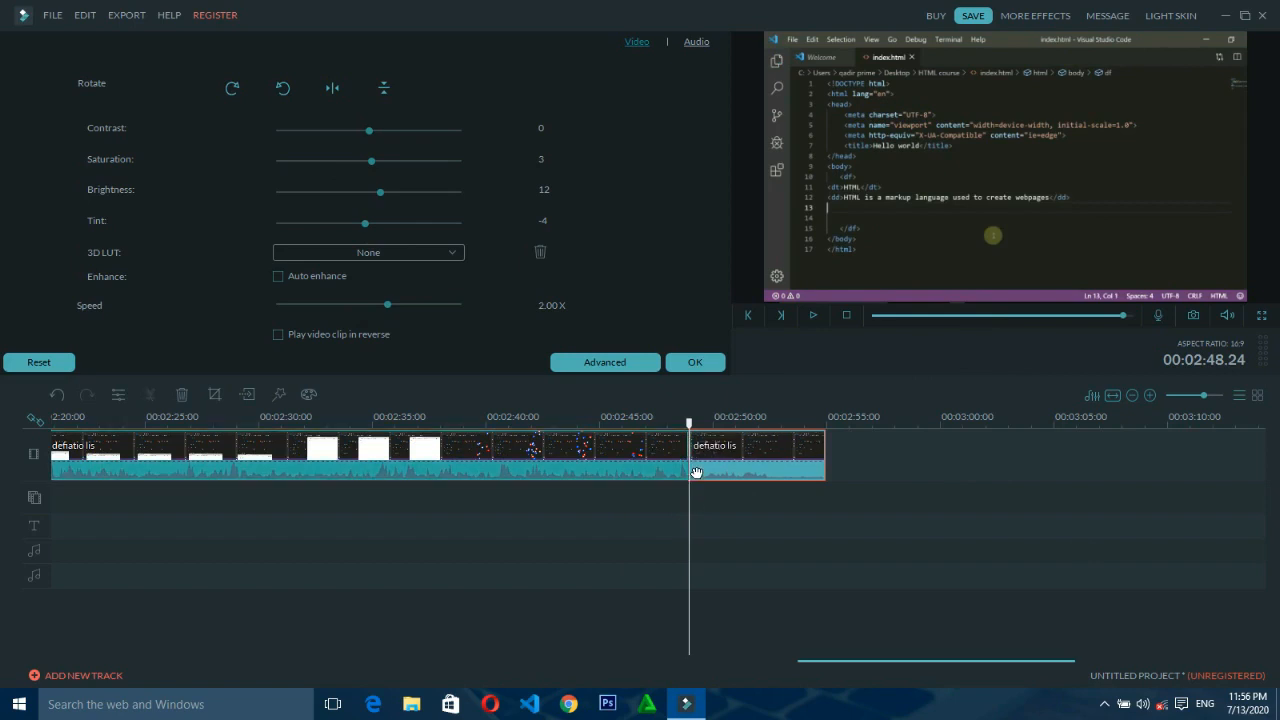
{"action": "mouse_move", "coordinate": [690, 423]}
{"action": "left_mouse_down"}
{"action": "mouse_move", "coordinate": [637, 441]}
{"action": "mouse_move", "coordinate": [567, 431]}
{"action": "mouse_move", "coordinate": [690, 428]}
{"action": "left_mouse_up"}
{"action": "left_click_drag", "start_coordinate": [398, 310], "coordinate": [400, 307]}
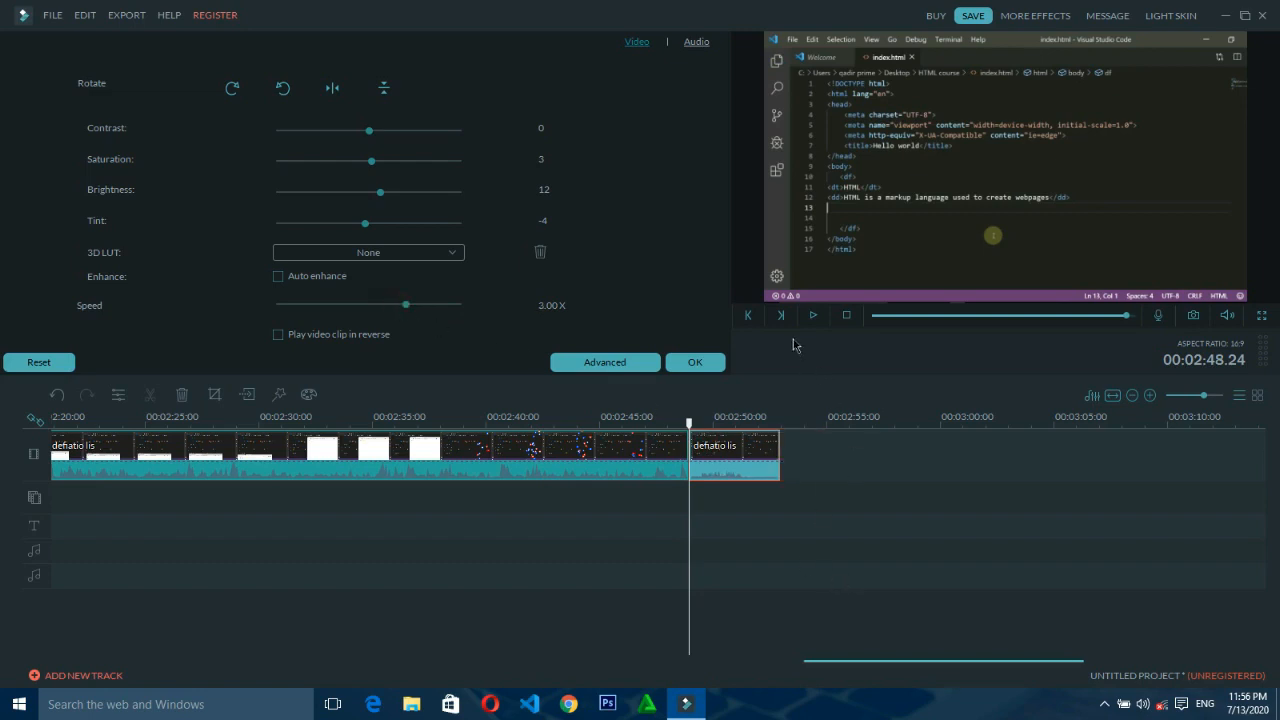
{"action": "left_click", "coordinate": [815, 316]}
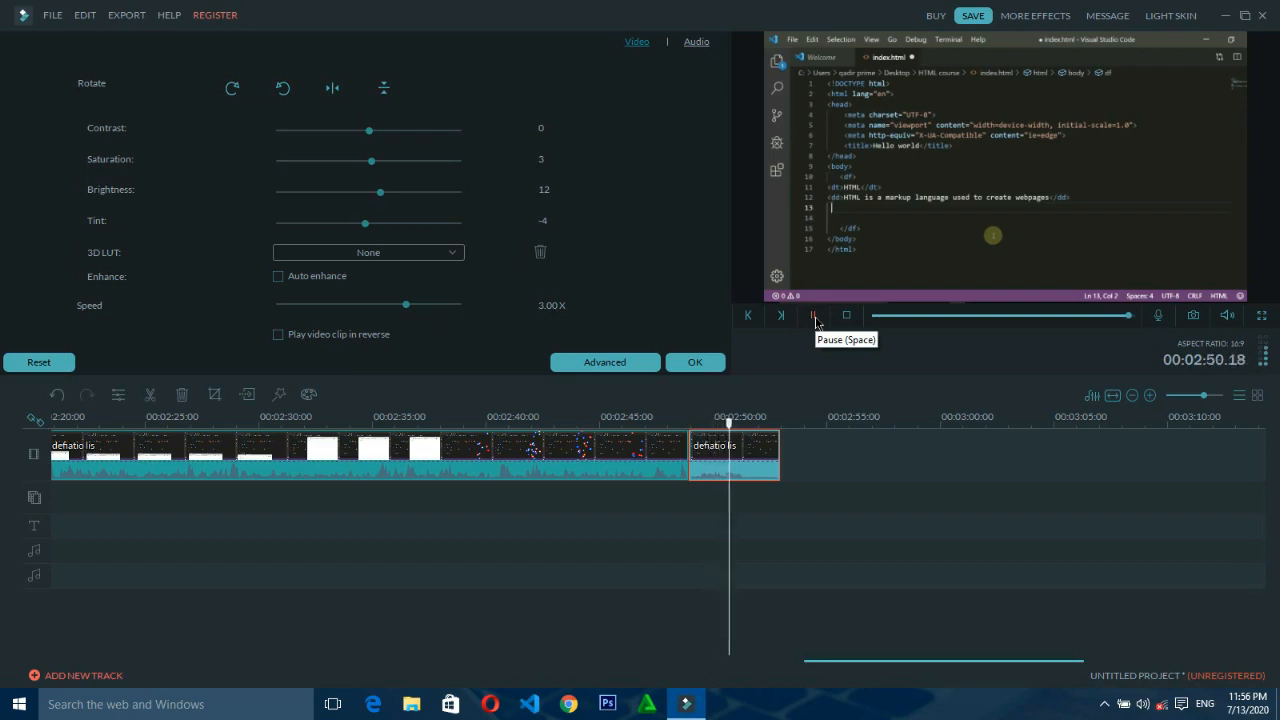
{"action": "left_click", "coordinate": [814, 316]}
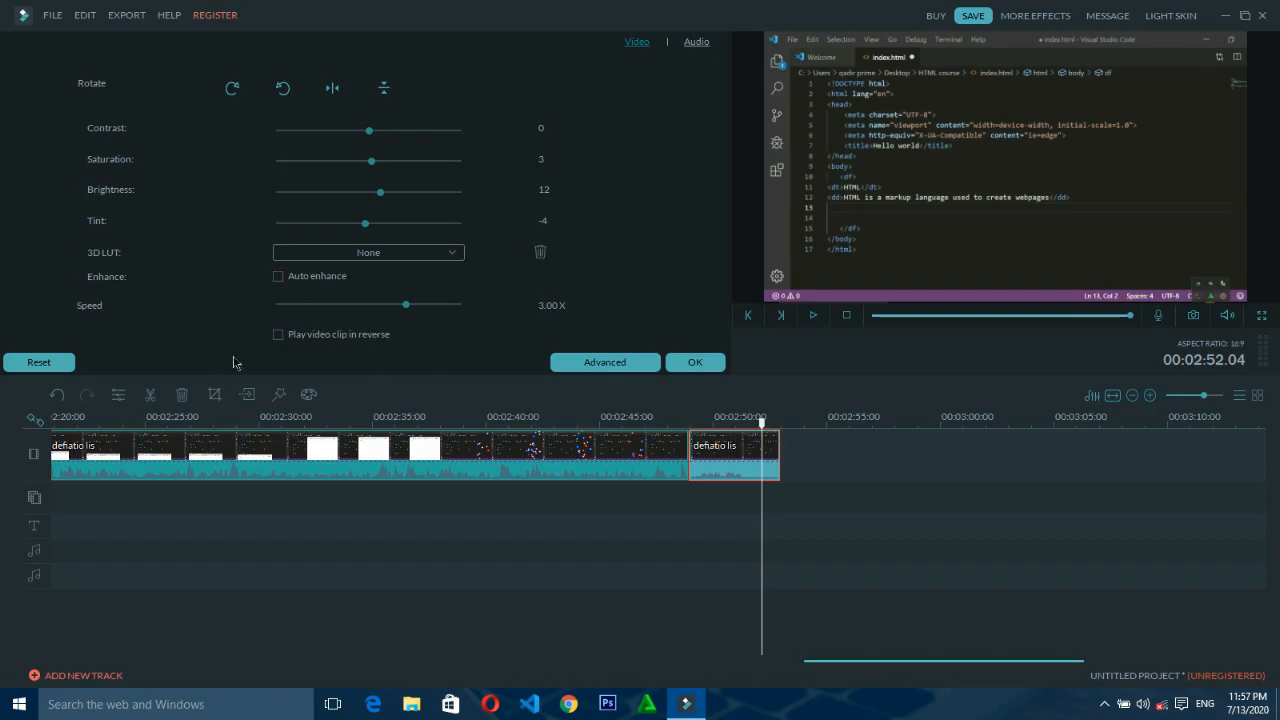
- Make the trailing piece play in reverse and preview it
{"action": "left_click", "coordinate": [279, 336]}
{"action": "left_click", "coordinate": [813, 316]}
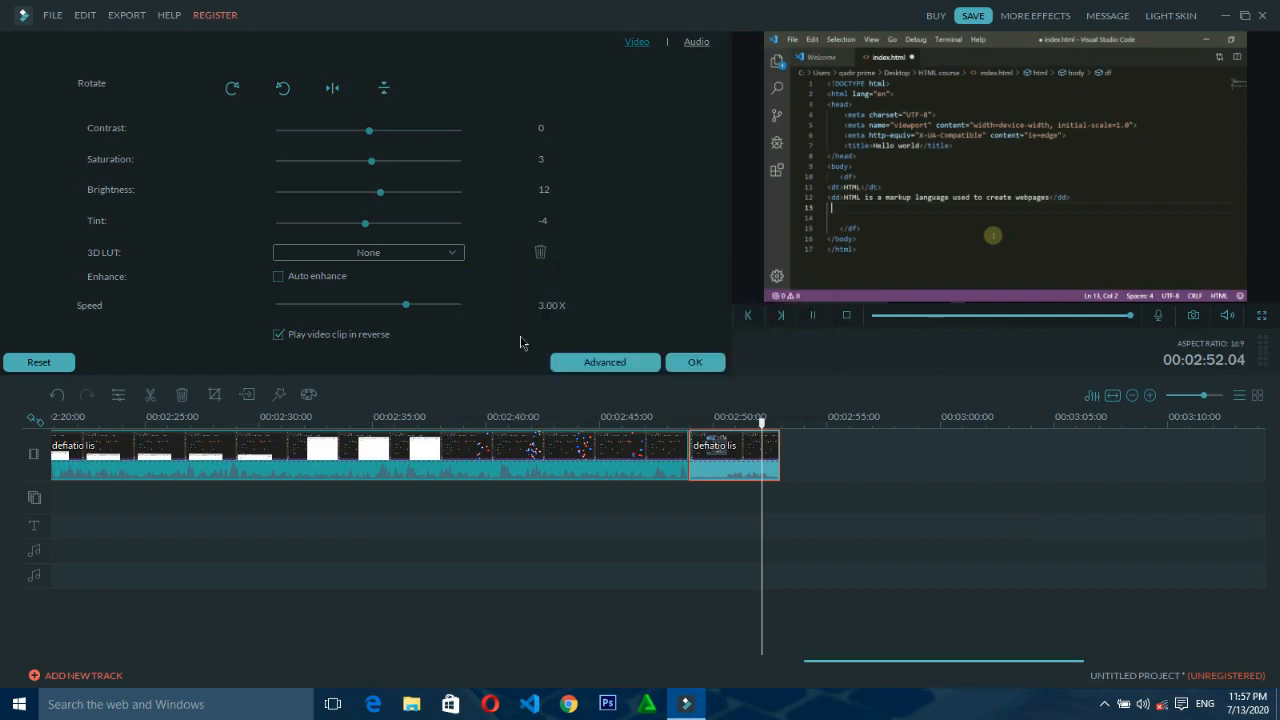
{"action": "left_click", "coordinate": [815, 316]}
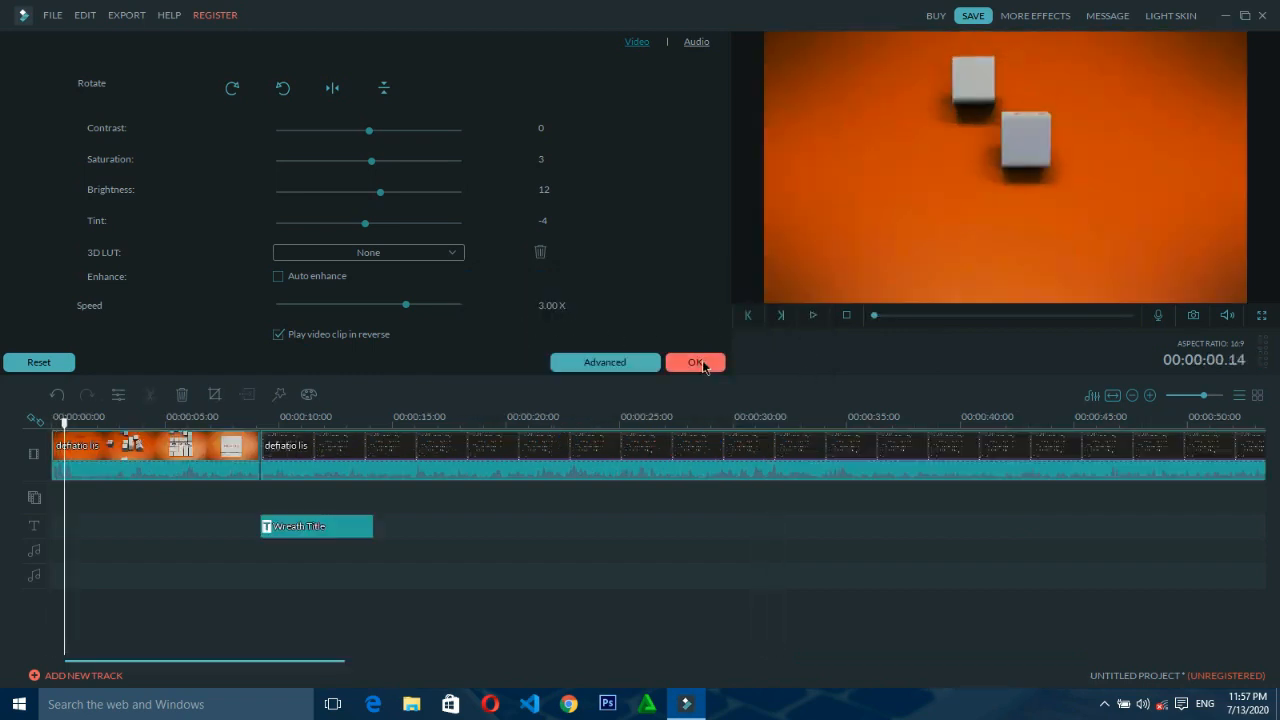
- Select the opening segment, play it from the start to view its normal direction, and return the playhead to the beginning
{"action": "left_click", "coordinate": [240, 444]}
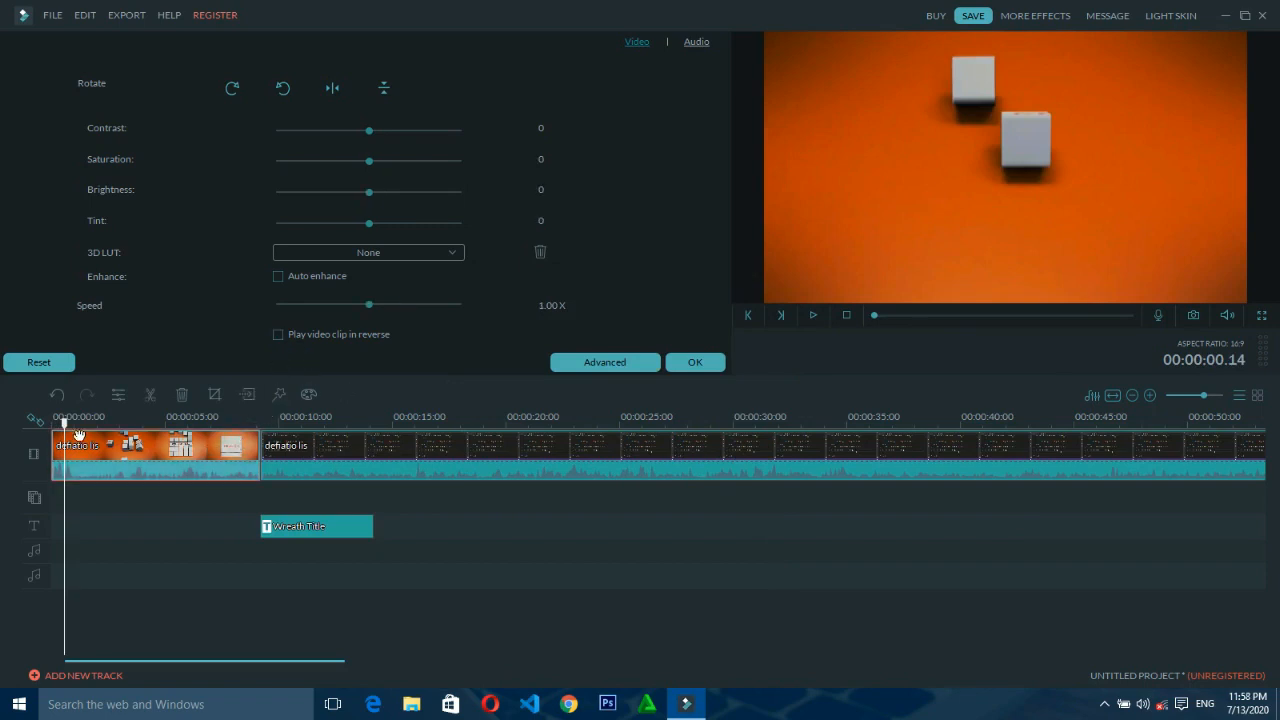
{"action": "left_click", "coordinate": [55, 421]}
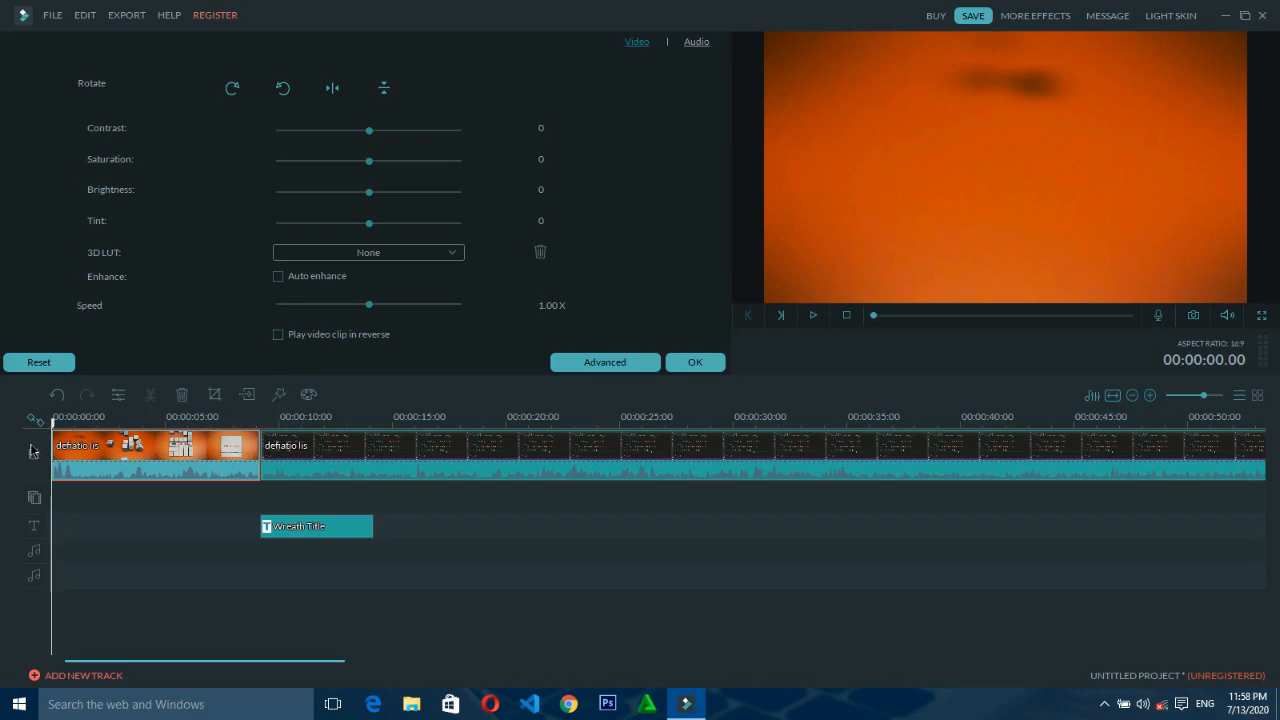
{"action": "key", "text": "space"}
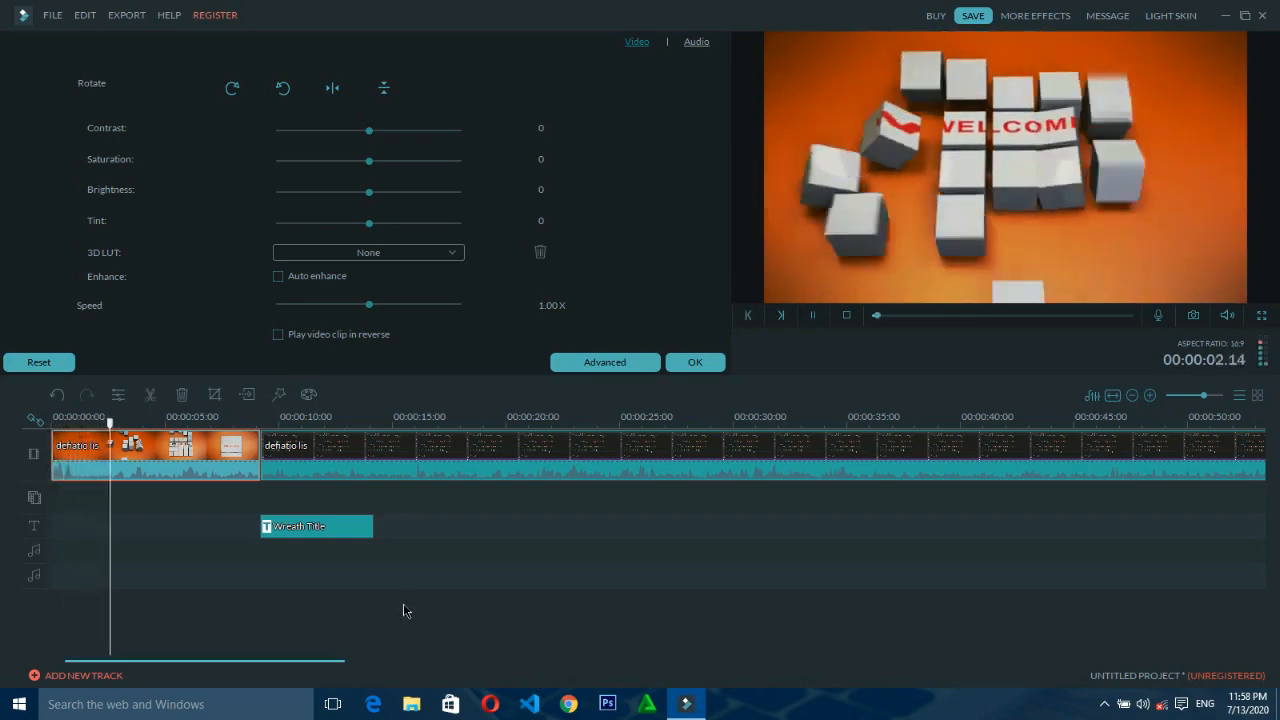
{"action": "key", "text": "space"}
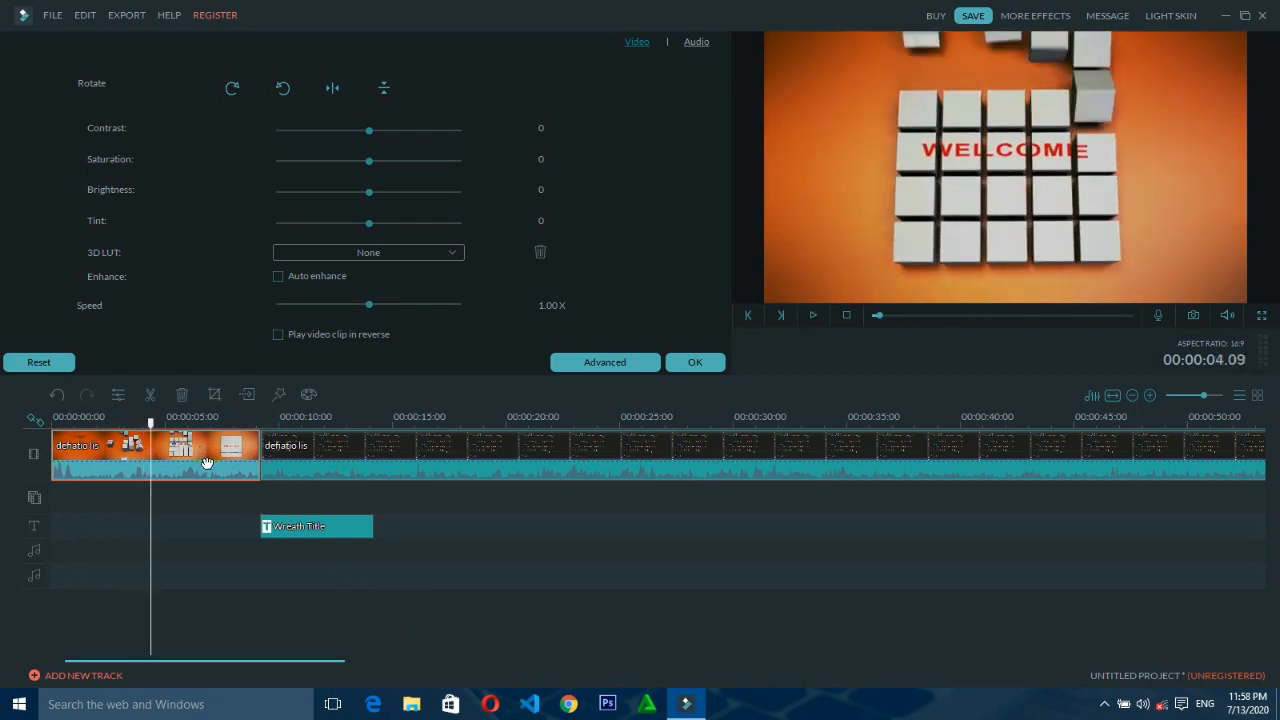
{"action": "key", "text": "space"}
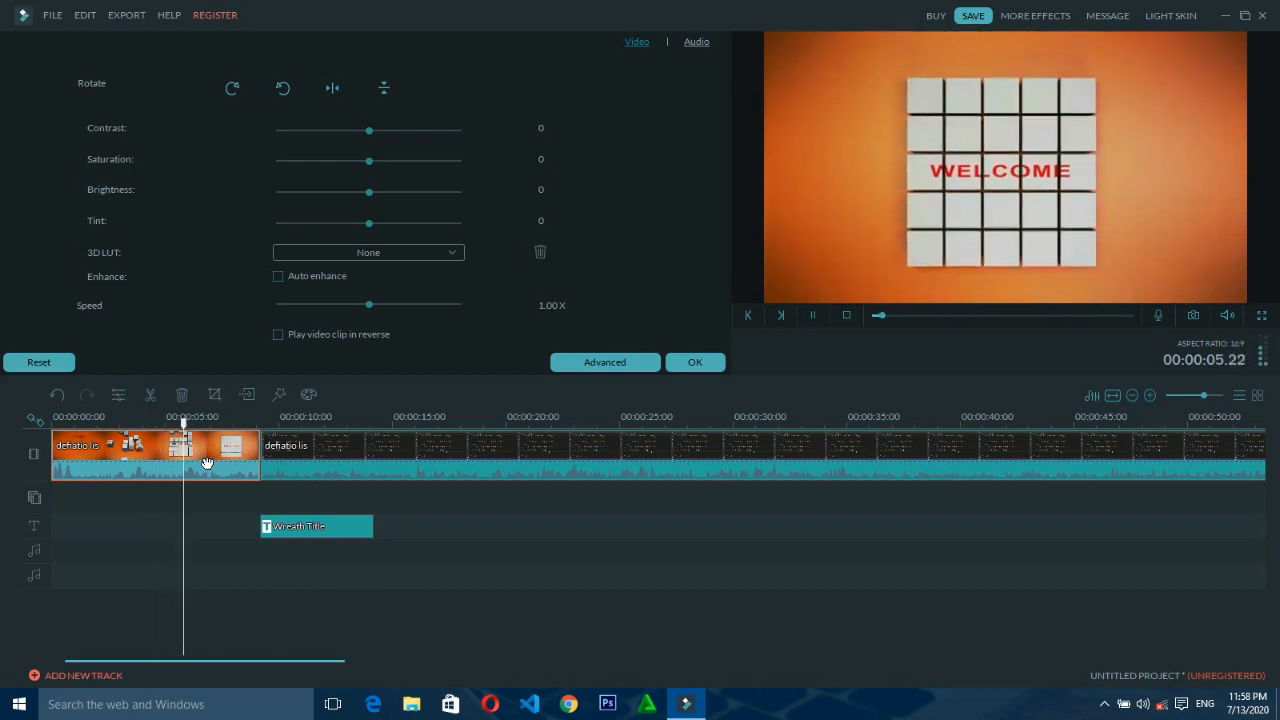
{"action": "key", "text": "space"}
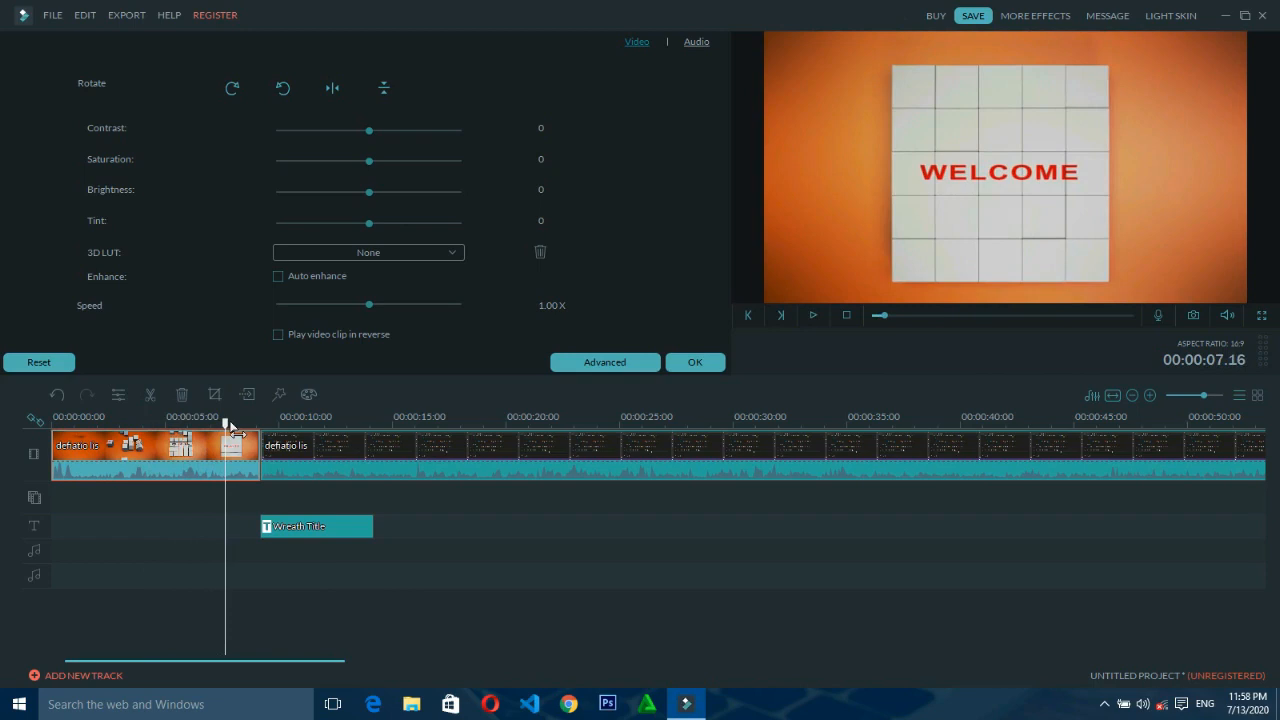
{"action": "key", "text": "Home"}
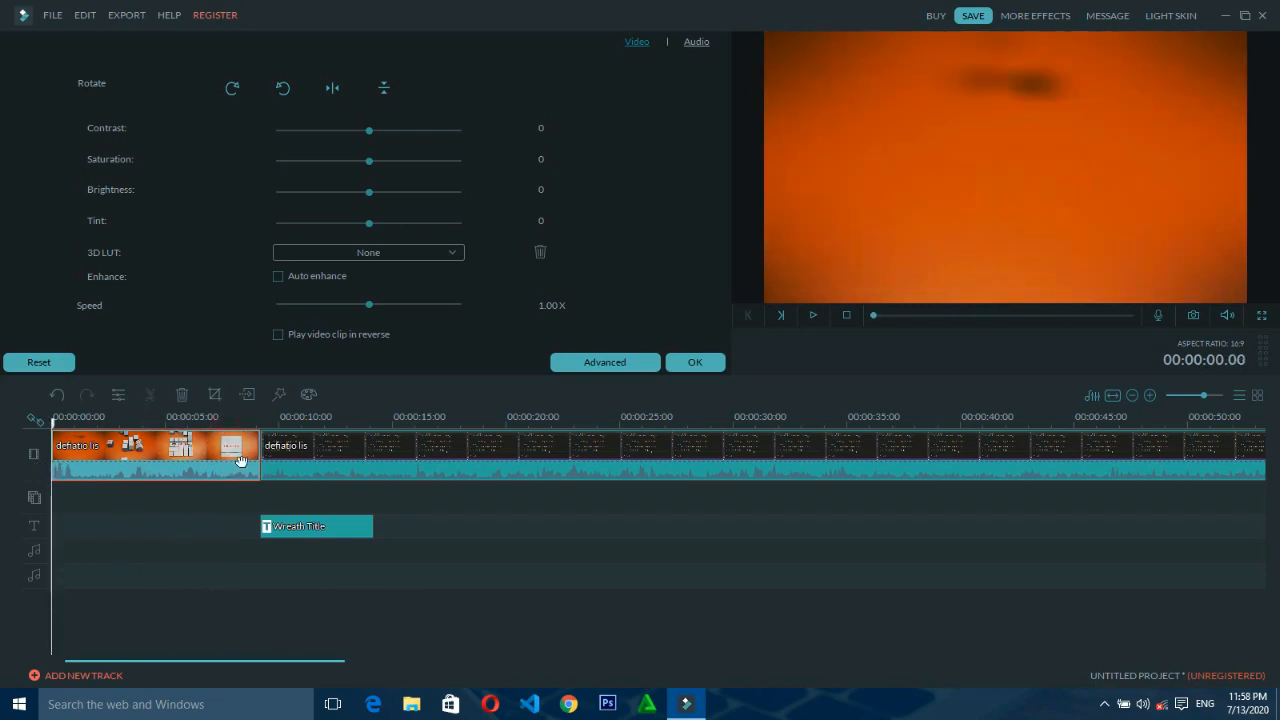
- Make the opening segment play in reverse and preview it through to its end
{"action": "left_click", "coordinate": [280, 337]}
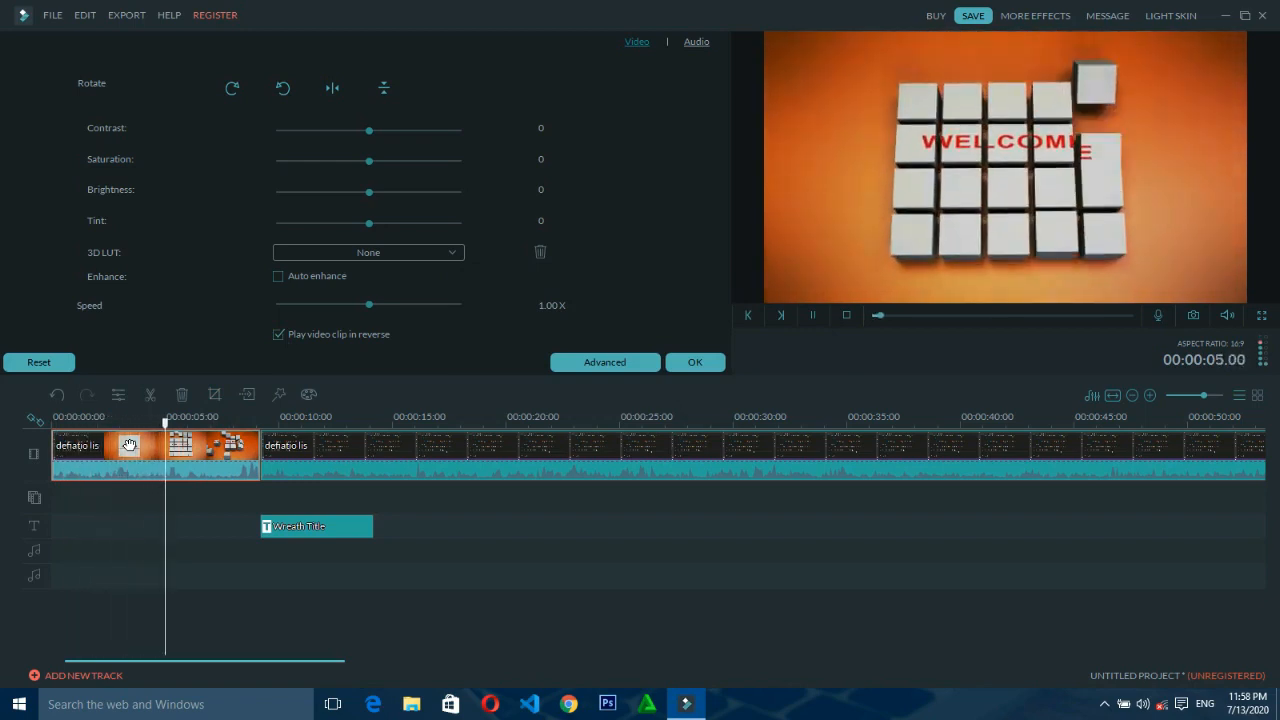
{"action": "key", "text": "space"}
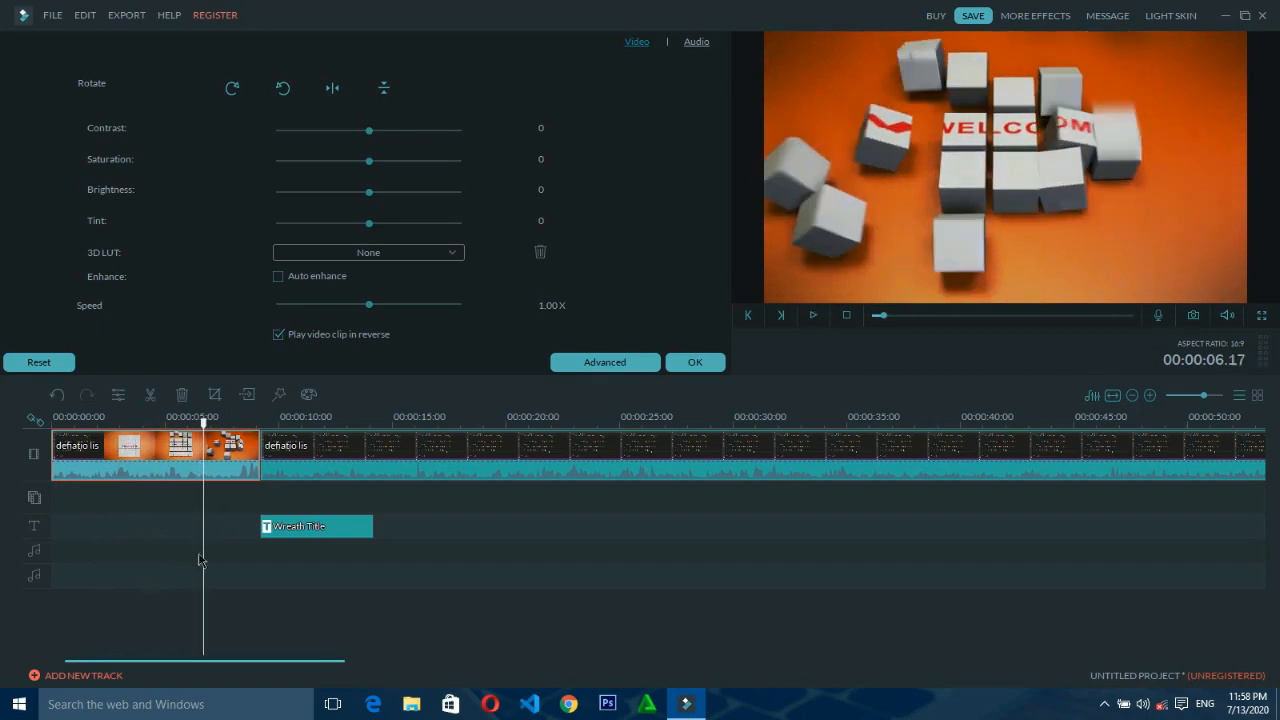
{"action": "key", "text": "space"}
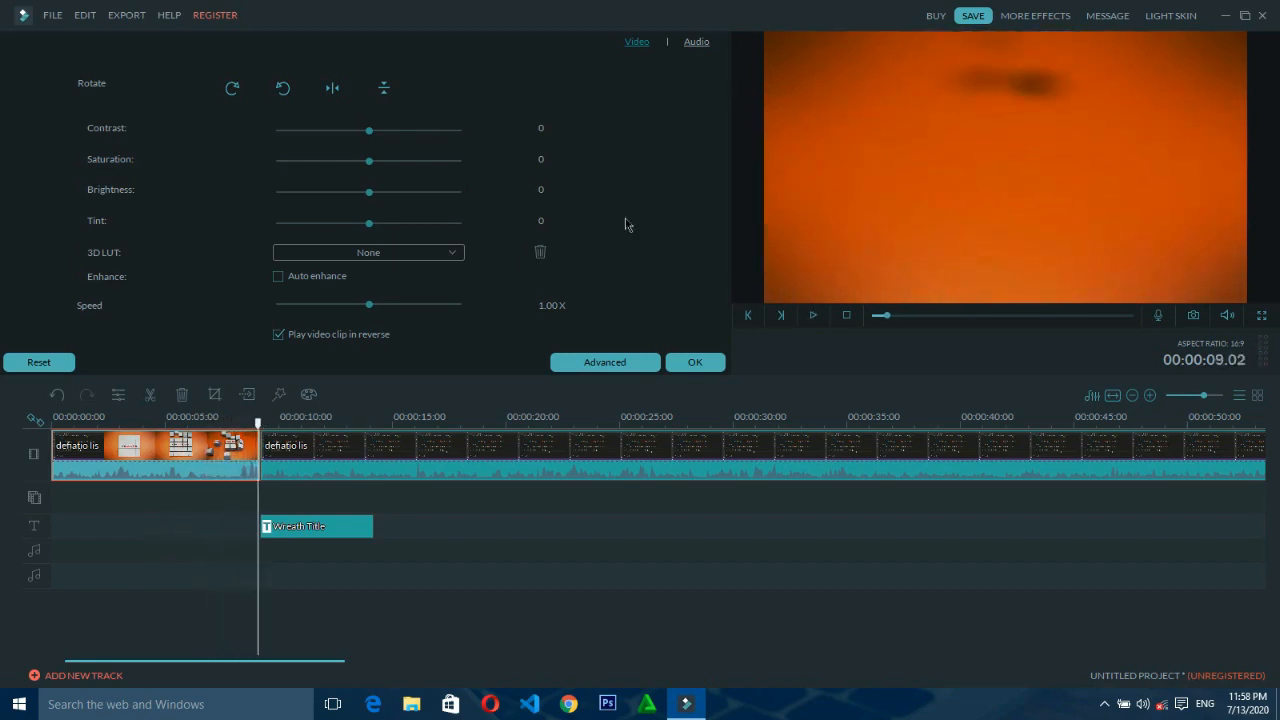
- Raise the opening segment's audio volume to 200 and play the segment back to hear the louder sound
{"action": "left_click", "coordinate": [700, 43]}
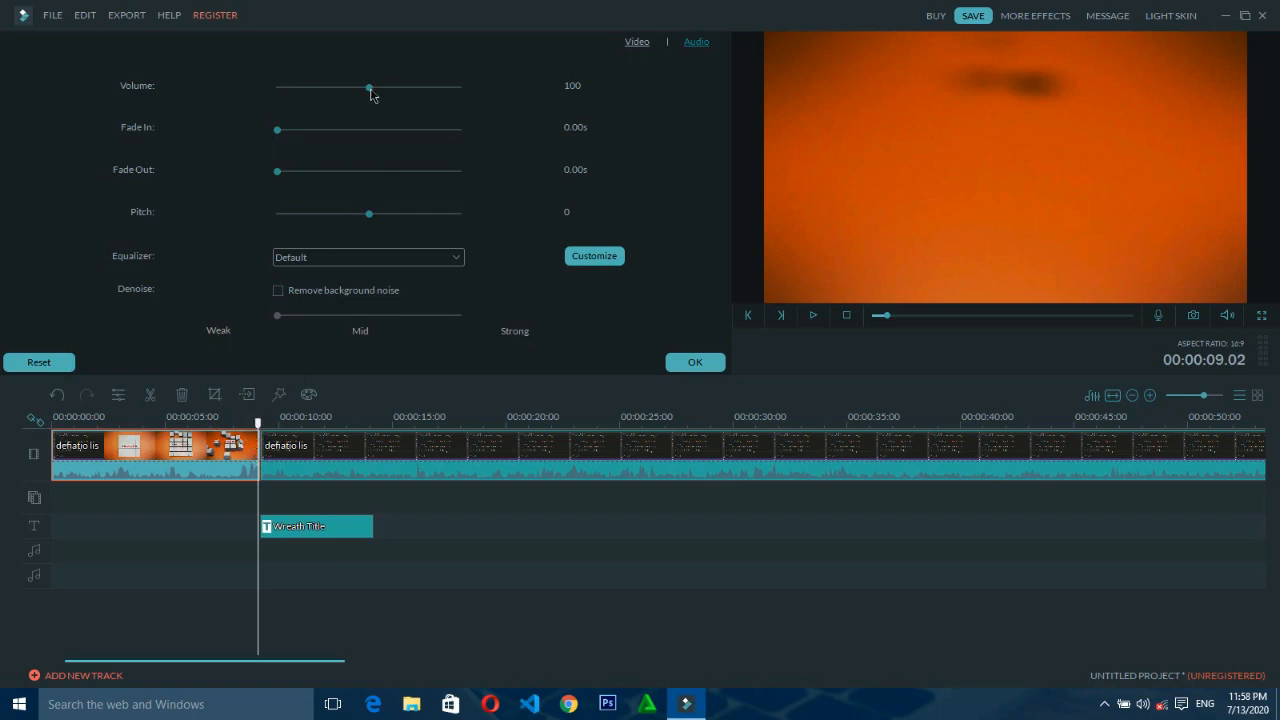
{"action": "left_click_drag", "start_coordinate": [370, 88], "coordinate": [520, 90]}
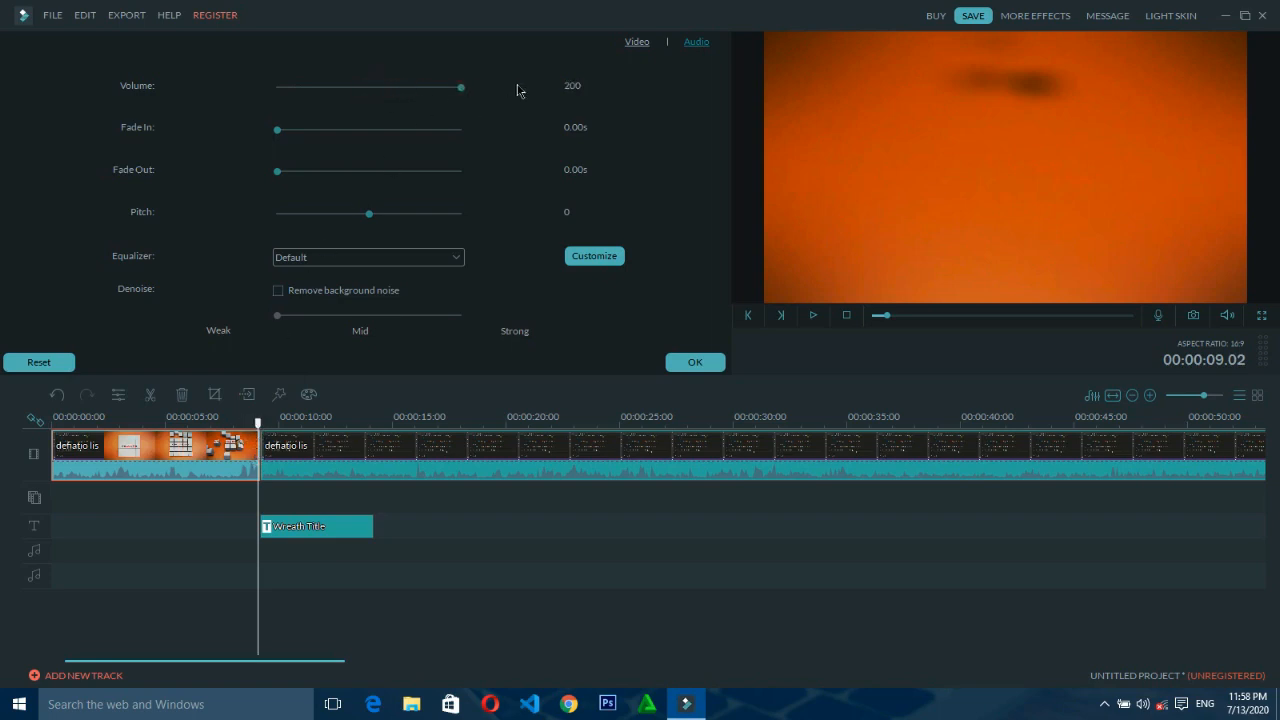
{"action": "left_click", "coordinate": [814, 317]}
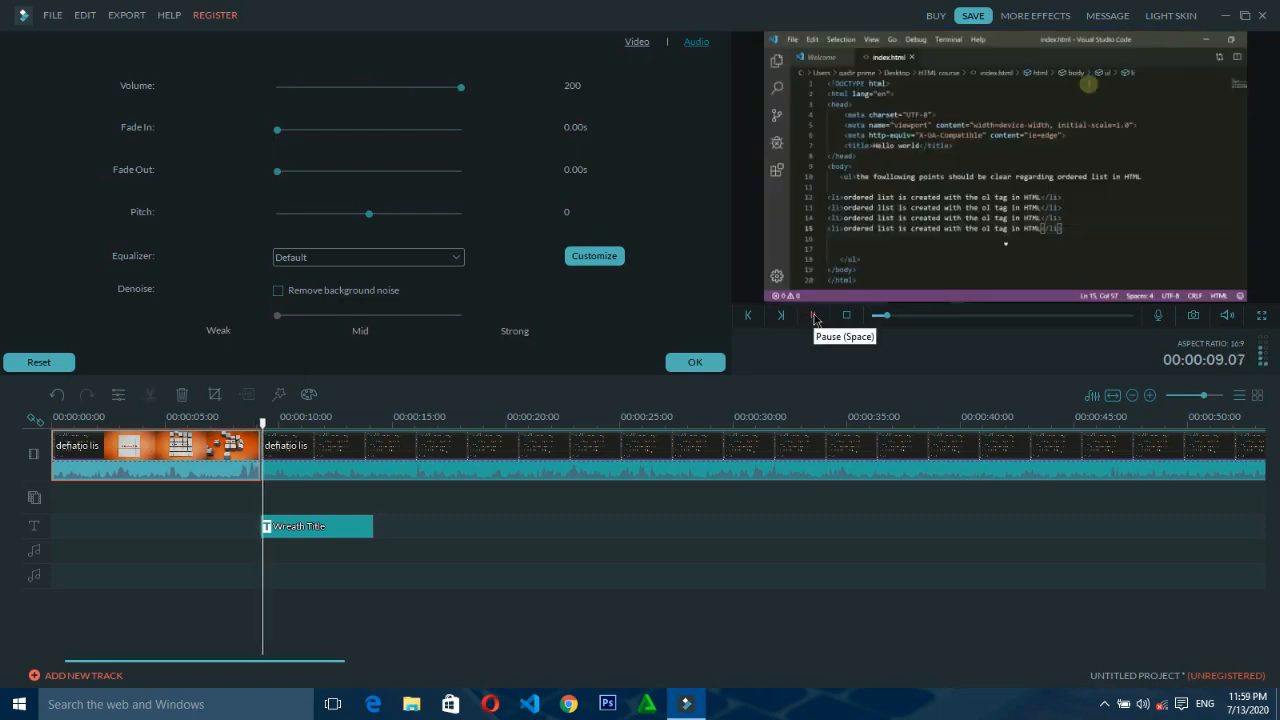
{"action": "left_click_drag", "start_coordinate": [272, 425], "coordinate": [93, 428]}
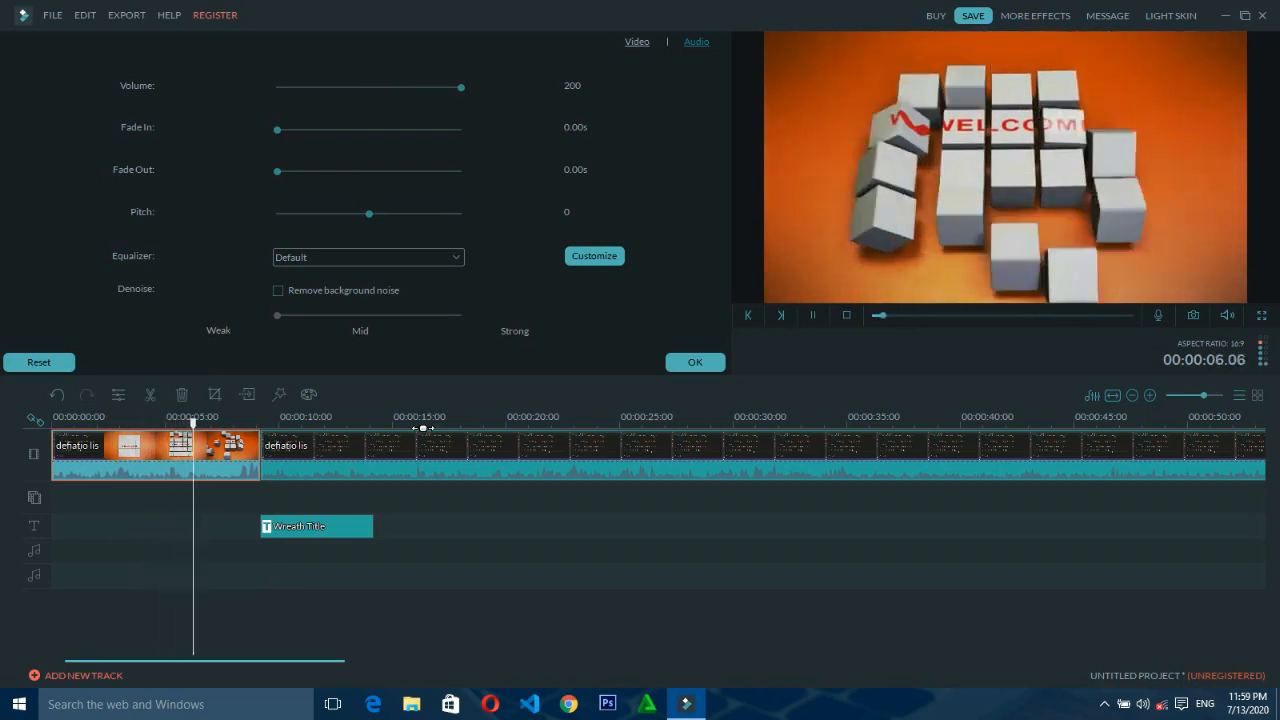
{"action": "left_click", "coordinate": [183, 460]}
- Turn off reverse playback for the opening segment and, with the playhead back at the start, reopen its audio settings
{"action": "left_click", "coordinate": [637, 41]}
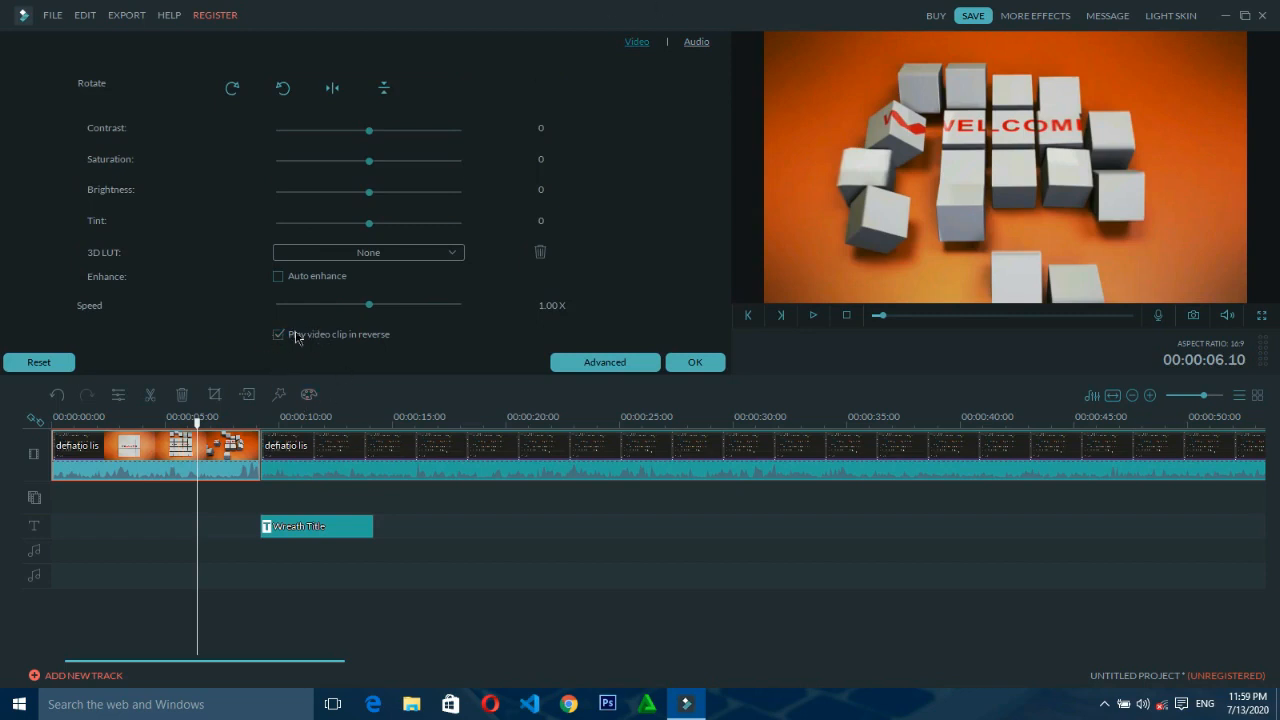
{"action": "left_click", "coordinate": [285, 337]}
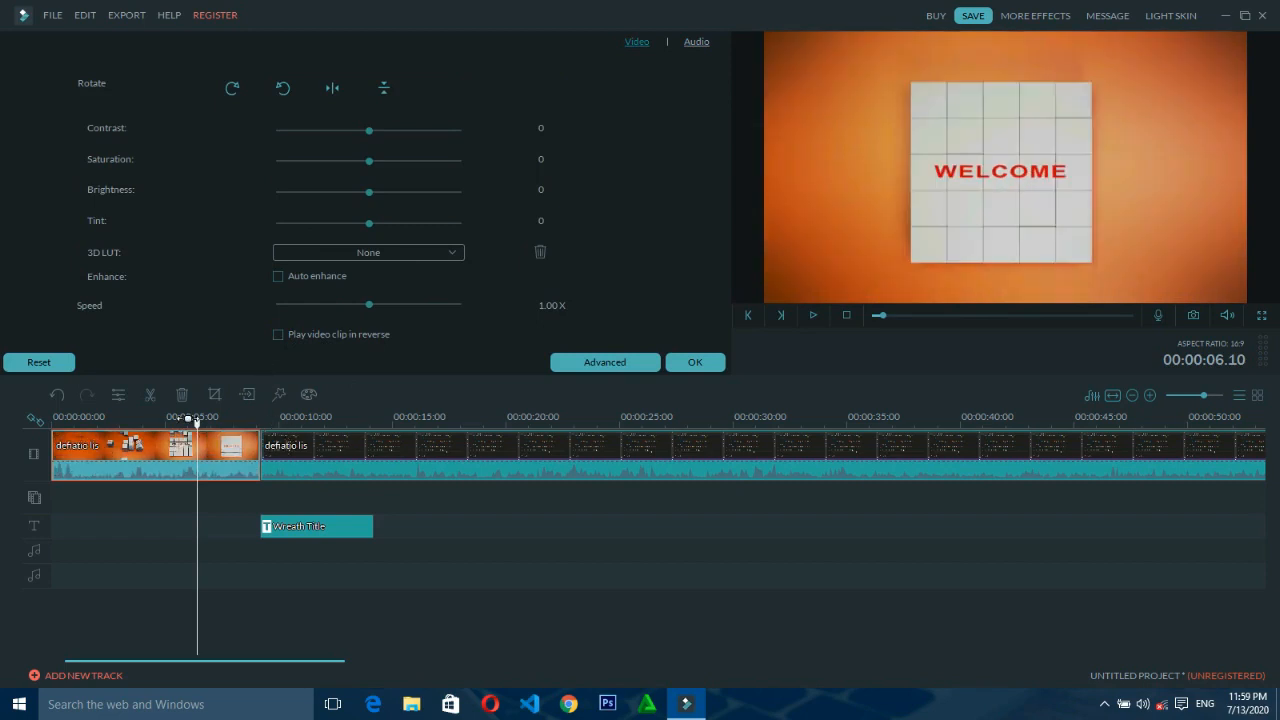
{"action": "left_click_drag", "start_coordinate": [190, 420], "coordinate": [52, 420]}
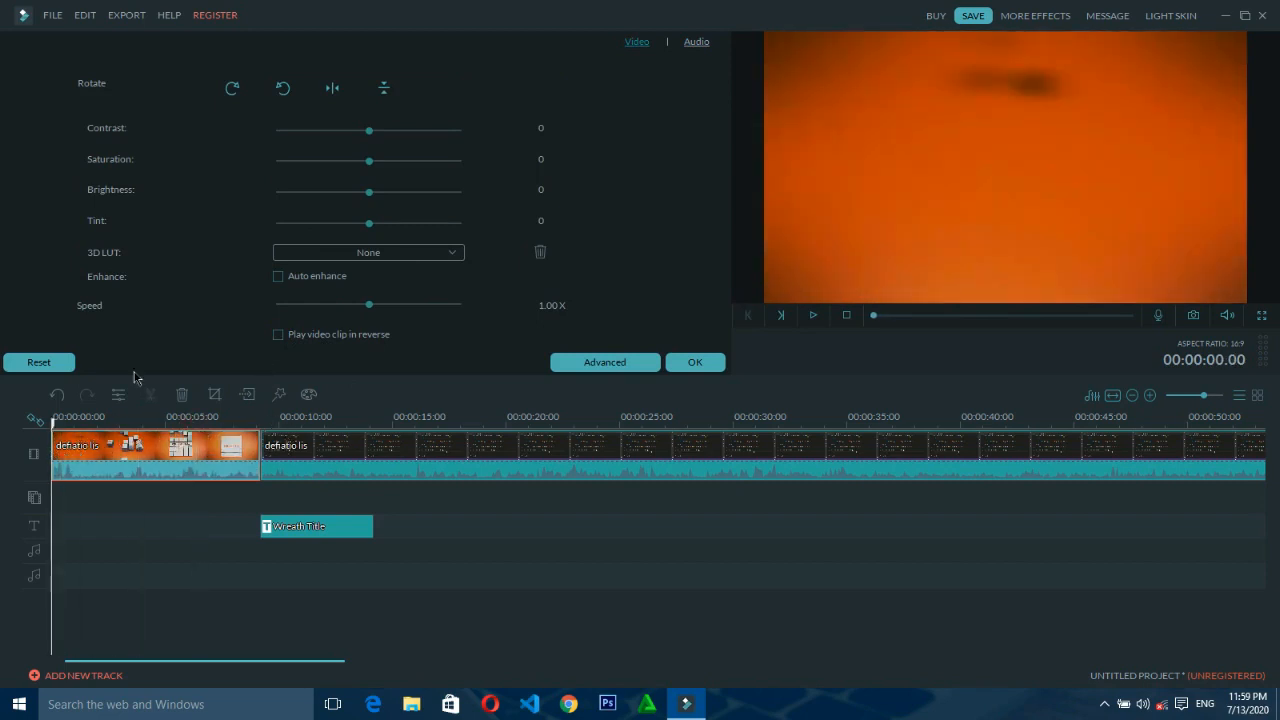
{"action": "left_click", "coordinate": [696, 41]}
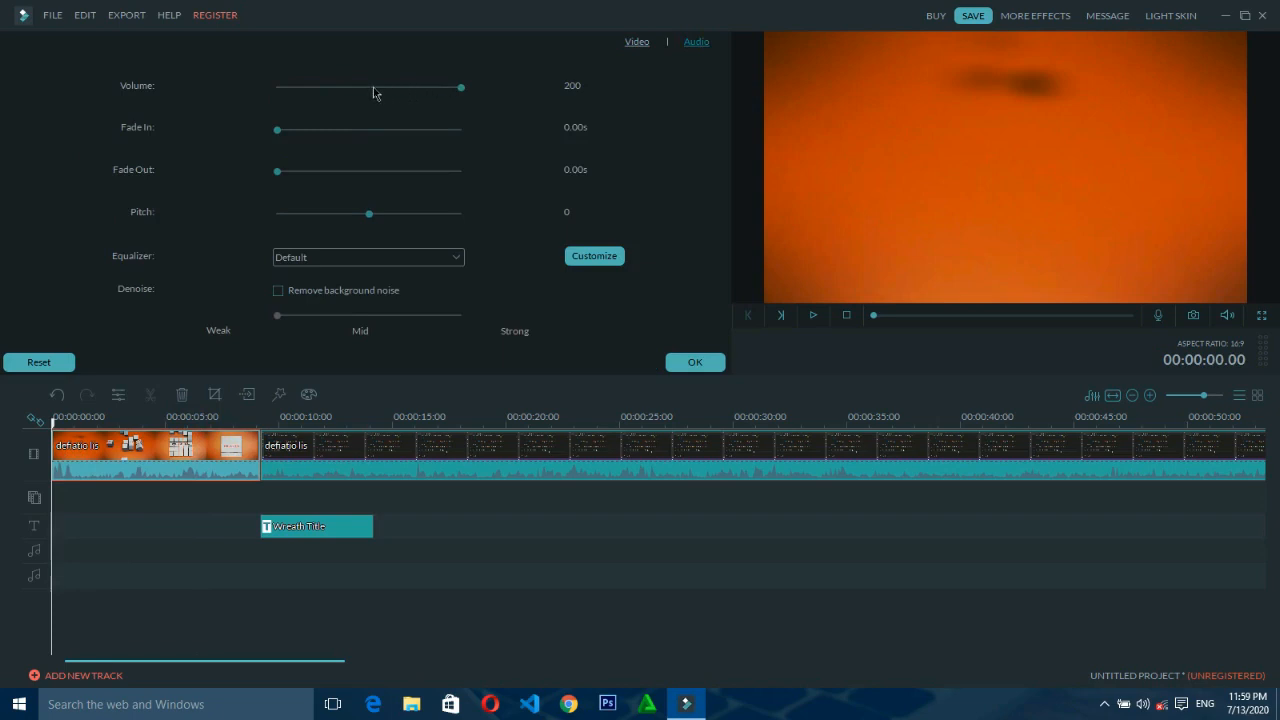
- Reset the opening segment's volume to 100, raise it to 200, and play the segment to compare the sound
{"action": "left_click_drag", "start_coordinate": [372, 90], "coordinate": [370, 88]}
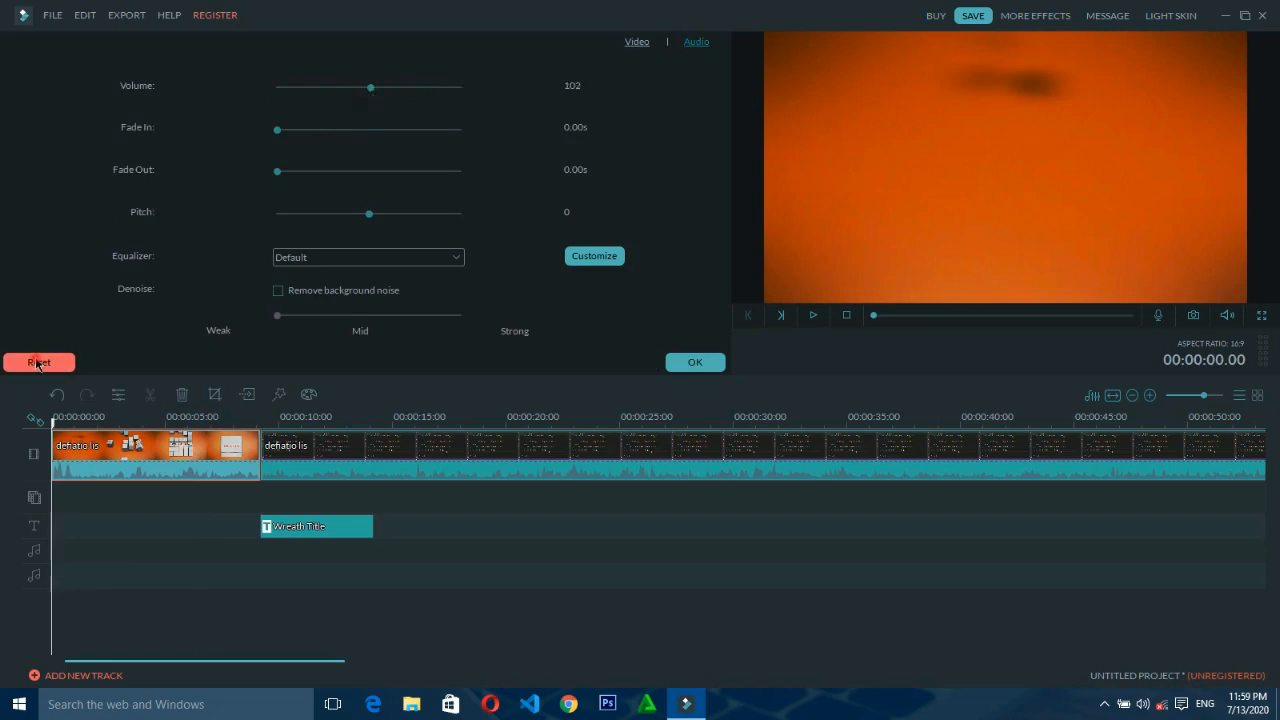
{"action": "left_click", "coordinate": [822, 309]}
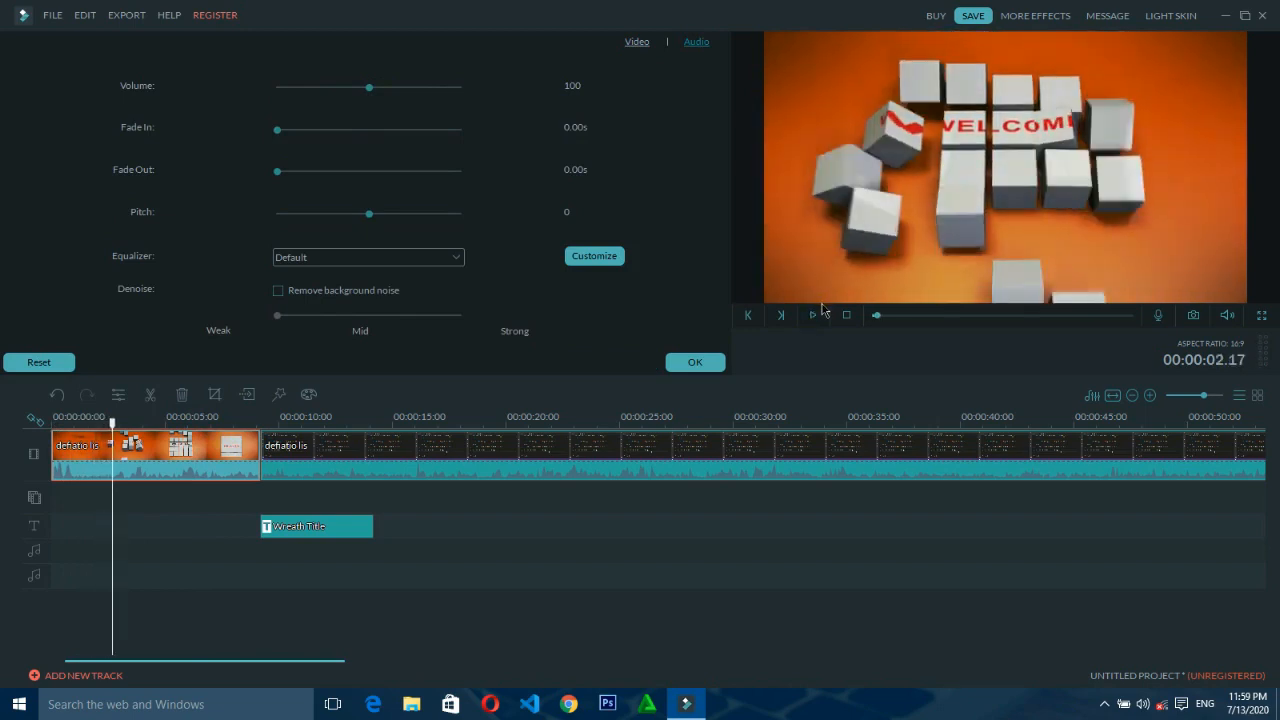
{"action": "left_click_drag", "start_coordinate": [369, 88], "coordinate": [470, 90]}
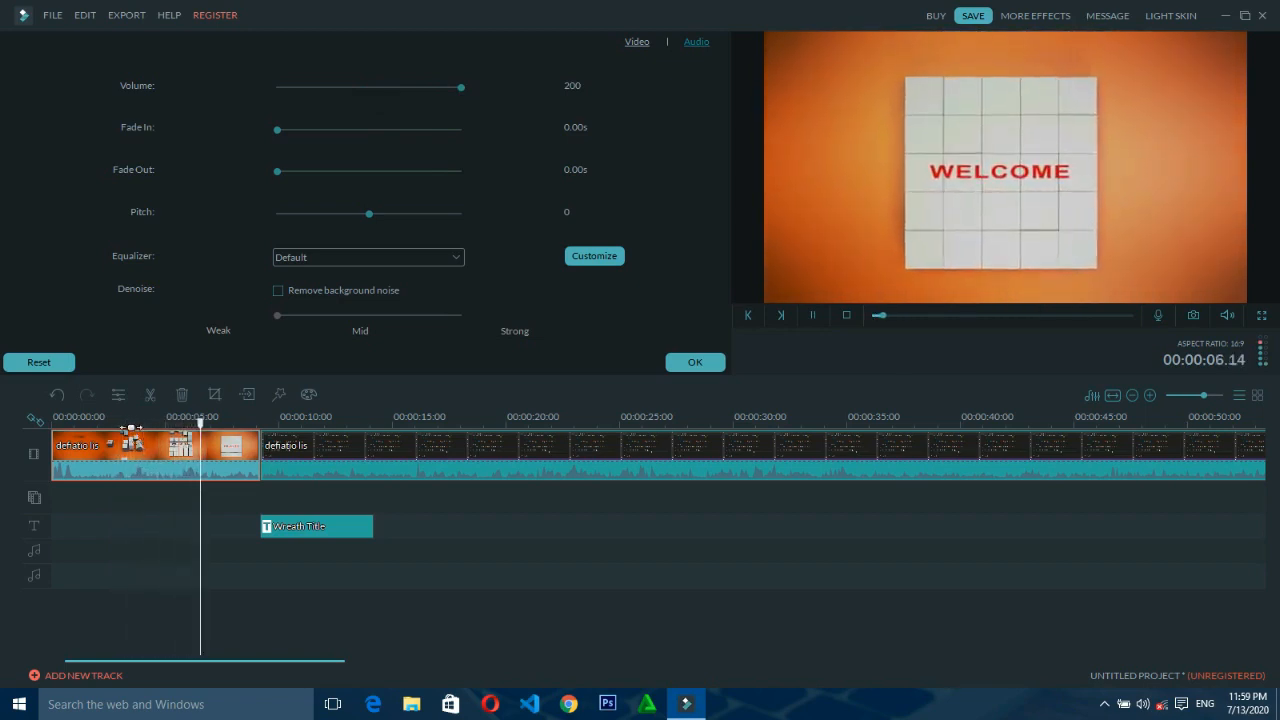
{"action": "key", "text": "space"}
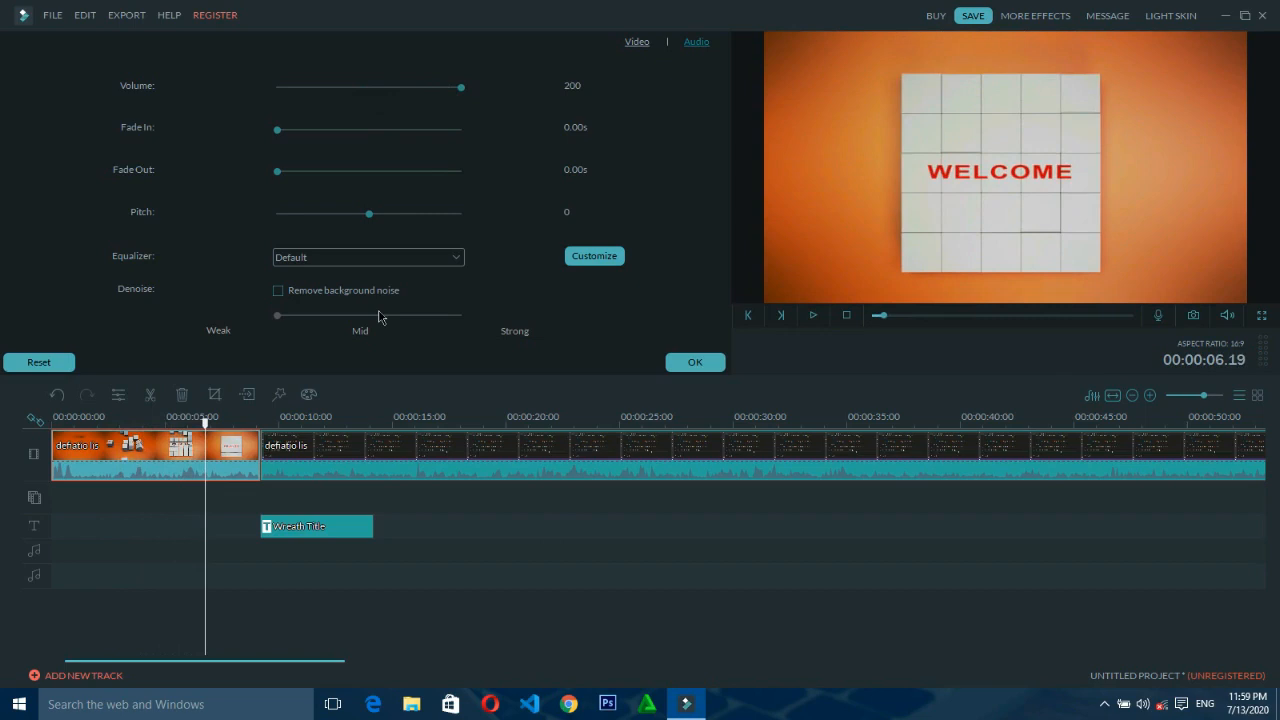
- Lower the opening segment's audio volume to 0 and apply the audio settings
{"action": "left_click", "coordinate": [398, 90]}
{"action": "left_click_drag", "start_coordinate": [398, 90], "coordinate": [397, 90]}
{"action": "left_click_drag", "start_coordinate": [397, 90], "coordinate": [520, 122]}
{"action": "left_click_drag", "start_coordinate": [520, 122], "coordinate": [358, 110]}
{"action": "left_click_drag", "start_coordinate": [358, 105], "coordinate": [360, 106]}
{"action": "left_click_drag", "start_coordinate": [361, 88], "coordinate": [277, 88]}
{"action": "left_click", "coordinate": [697, 362]}
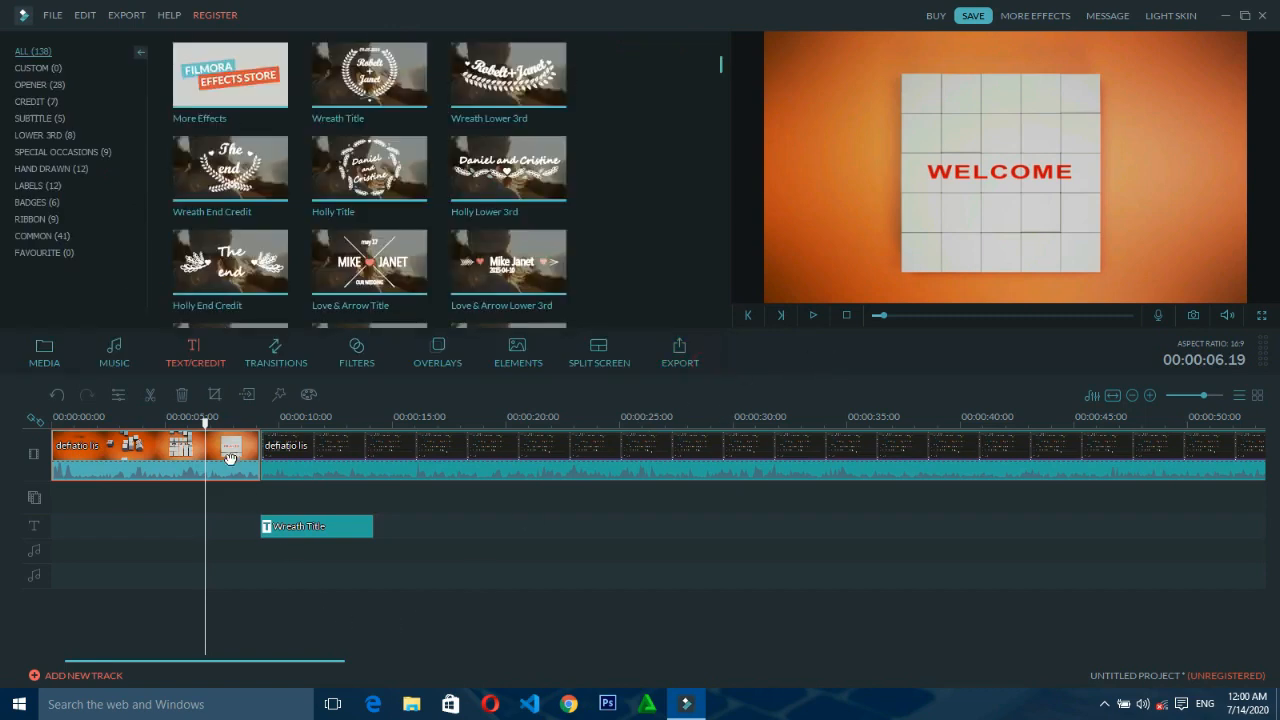
- Play the opening segment from the start to check the muted sound, and stop around 00:00:06.01
{"action": "left_click_drag", "start_coordinate": [204, 428], "coordinate": [40, 468]}
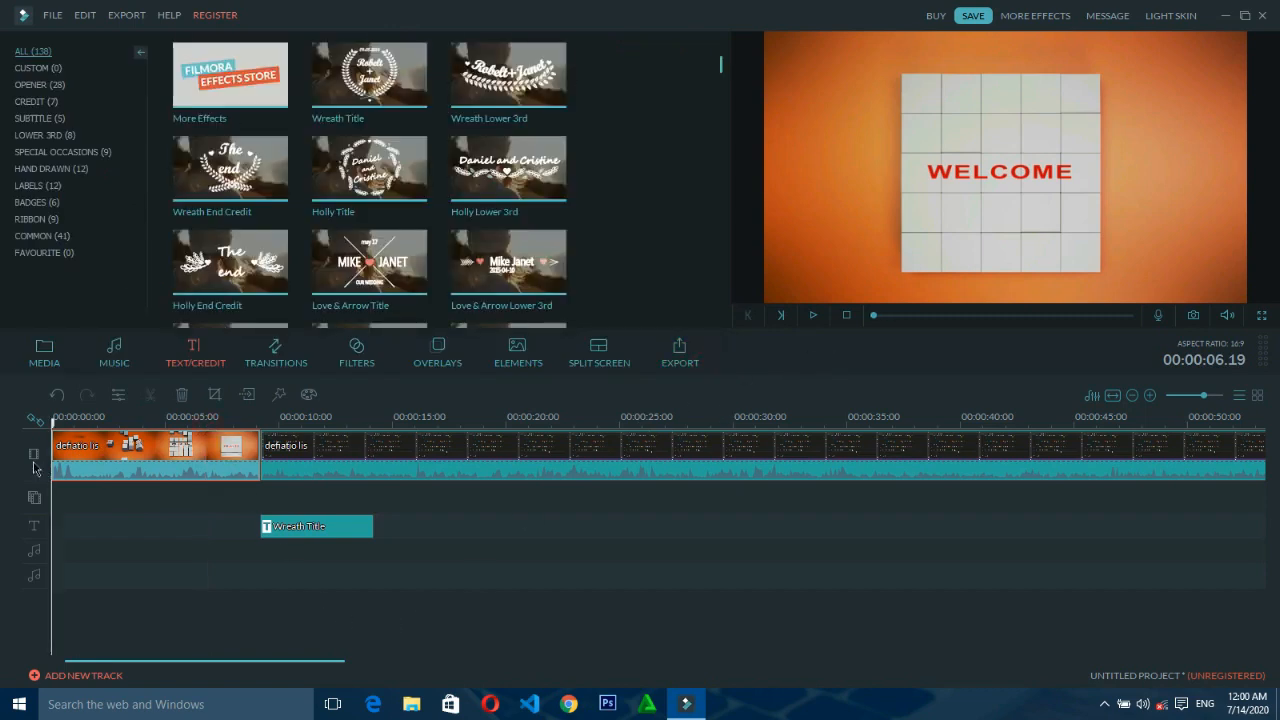
{"action": "key", "text": "space"}
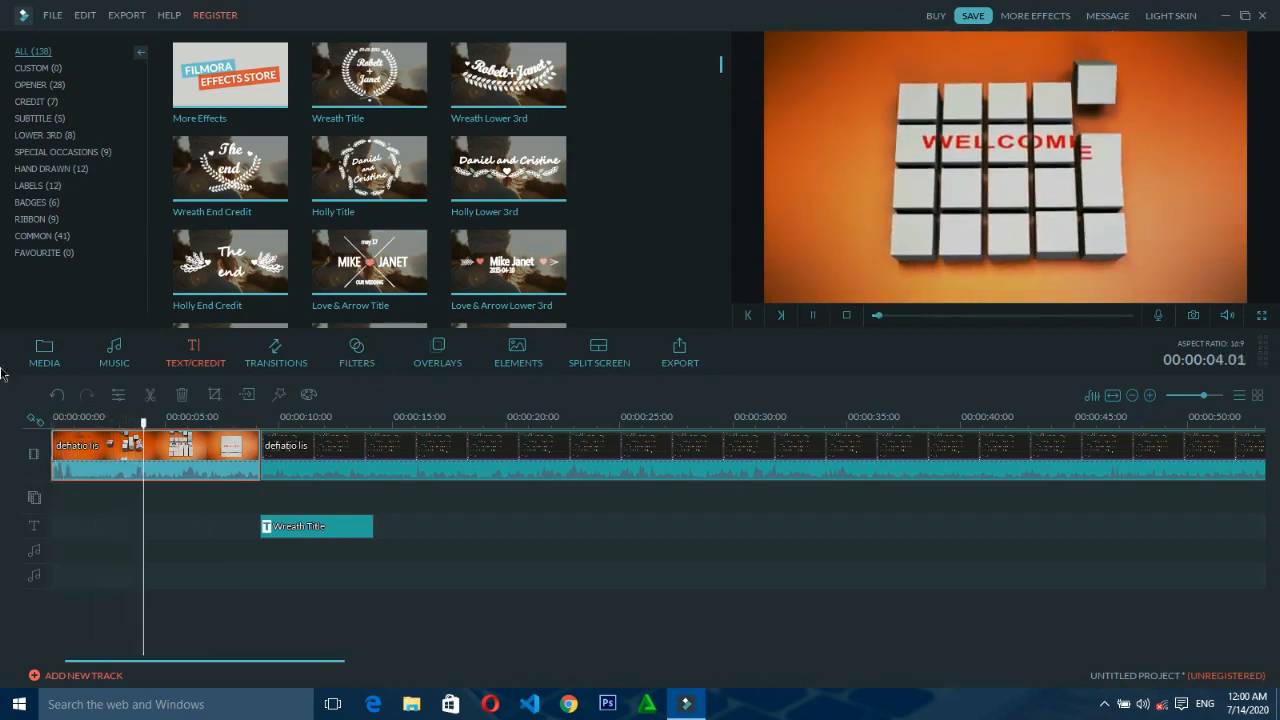
{"action": "left_click", "coordinate": [812, 316]}
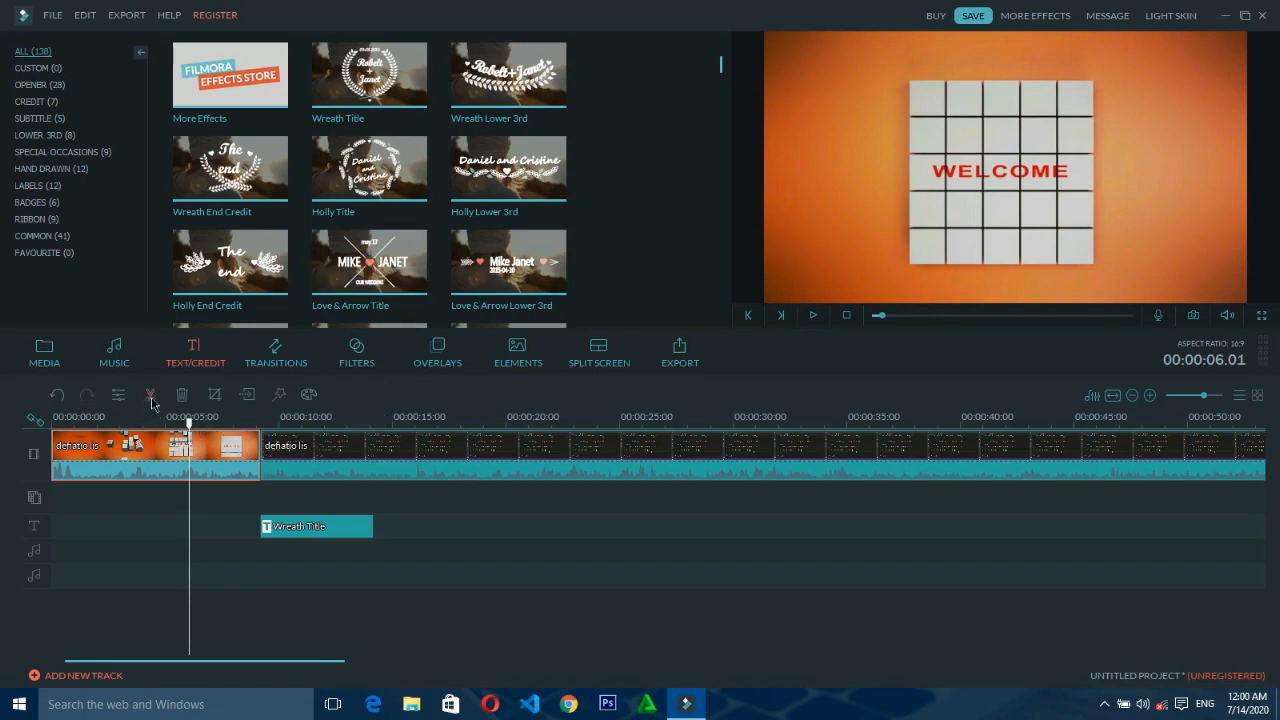
- Reopen the opening segment's settings and review its video and audio options, finishing on the audio ones
{"action": "left_click", "coordinate": [119, 396]}
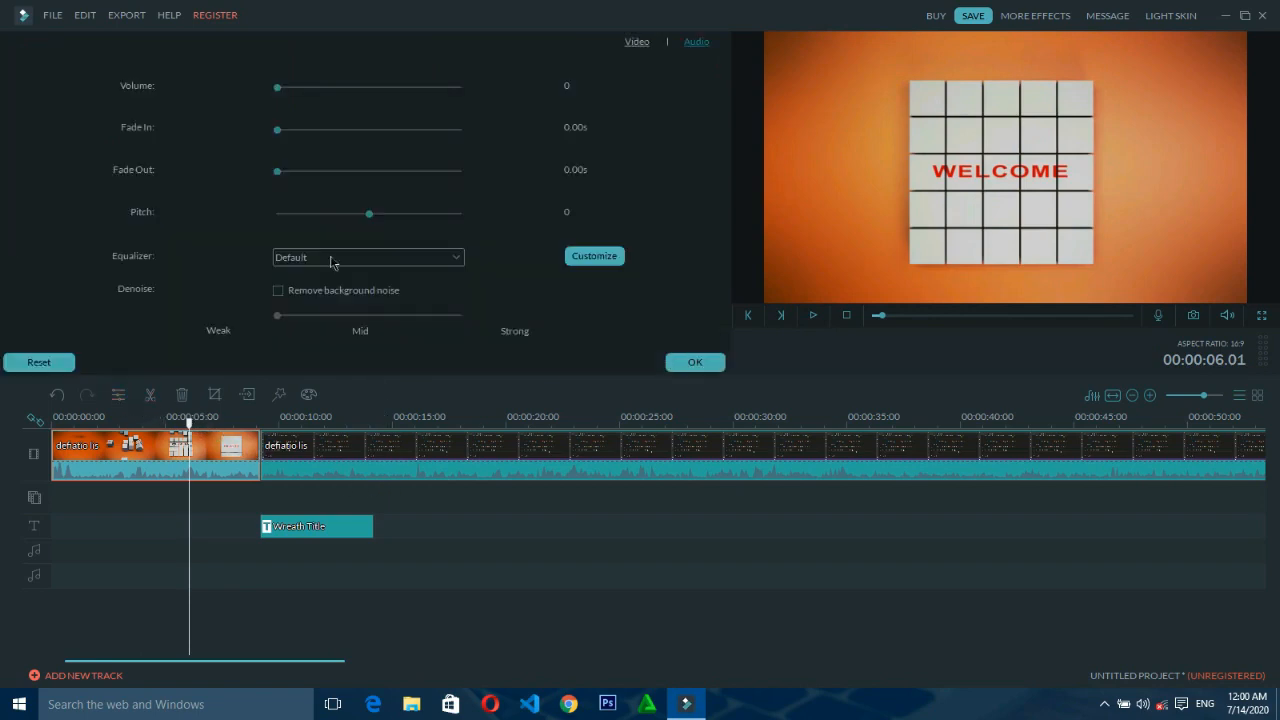
{"action": "left_click", "coordinate": [640, 43]}
{"action": "left_click", "coordinate": [697, 45]}
{"action": "left_click", "coordinate": [637, 43]}
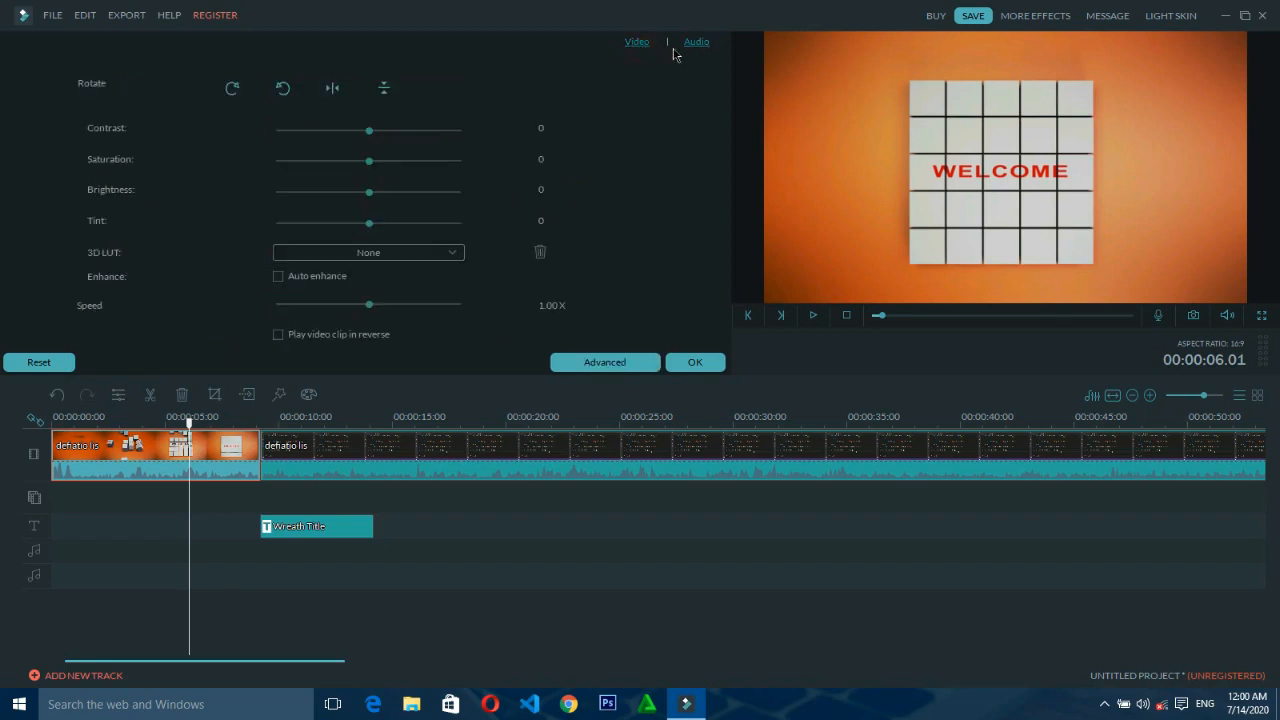
{"action": "left_click", "coordinate": [690, 45]}
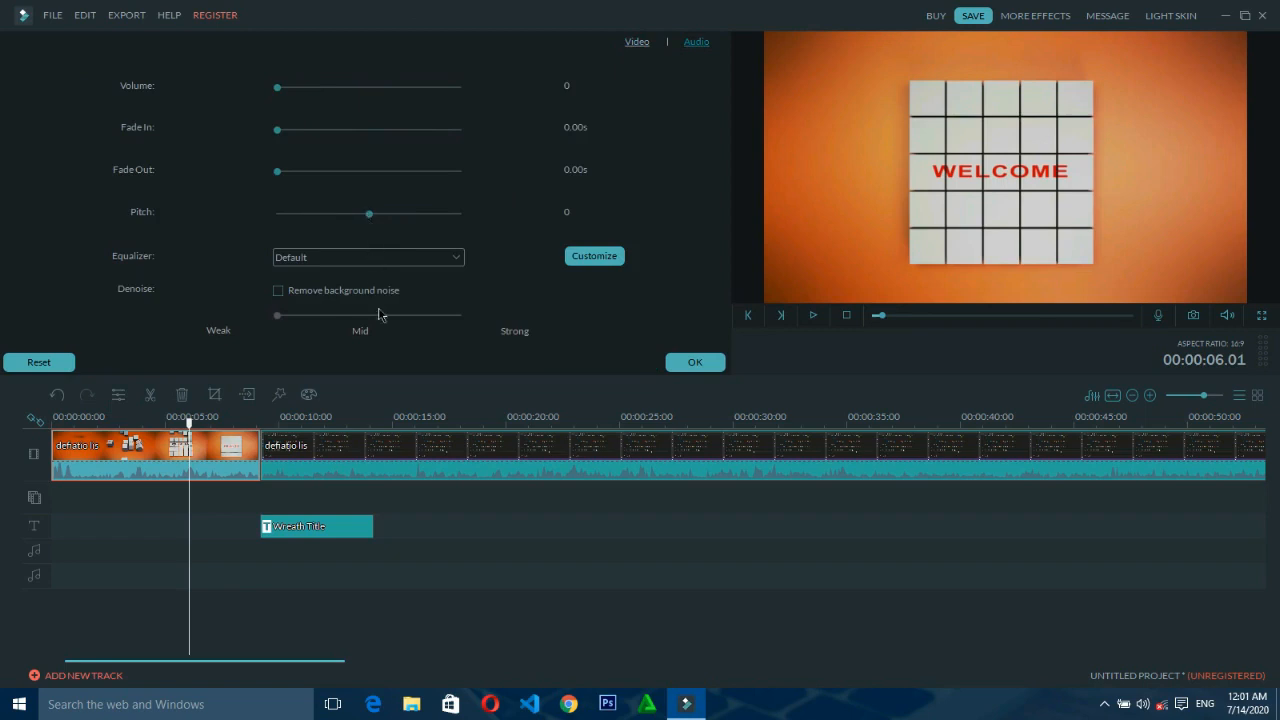
- Turn background noise removal on and off again for the opening segment and close its settings
{"action": "left_click", "coordinate": [278, 290]}
{"action": "left_click", "coordinate": [278, 289]}
{"action": "left_click", "coordinate": [700, 364]}
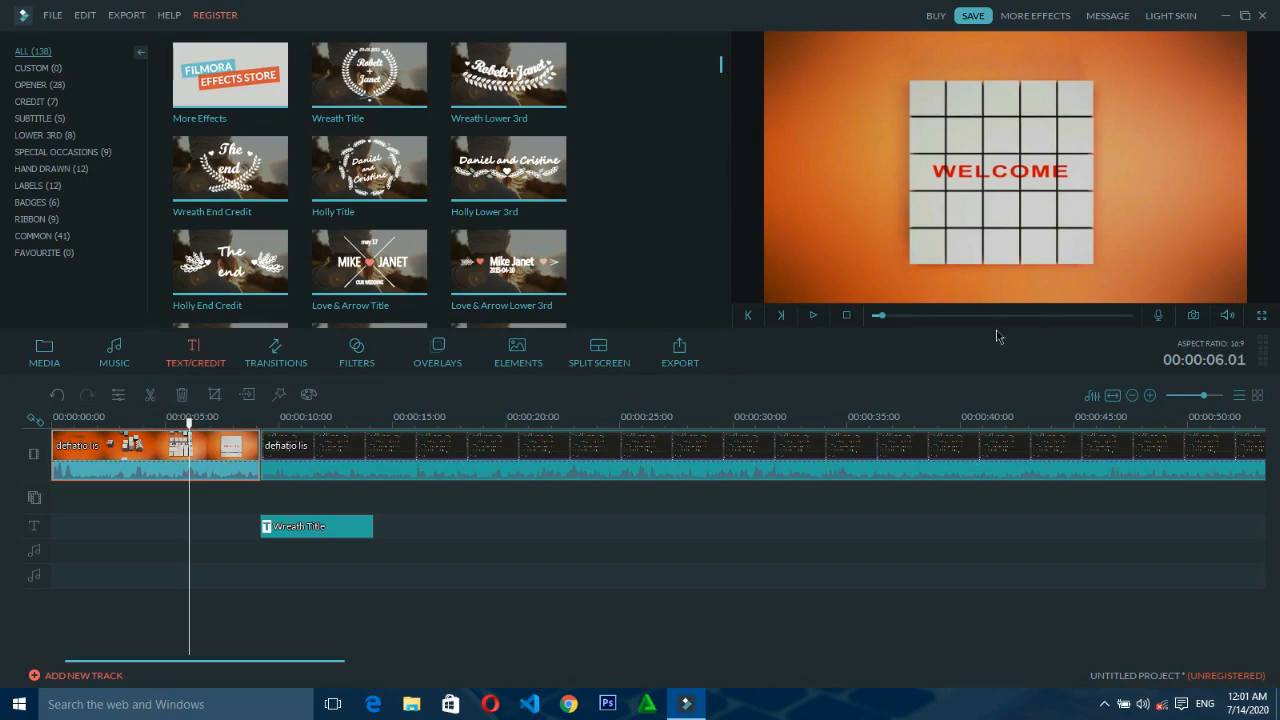
- Split the second defiatio lis segment at 00:00:22.13
{"action": "left_click_drag", "start_coordinate": [187, 424], "coordinate": [261, 424]}
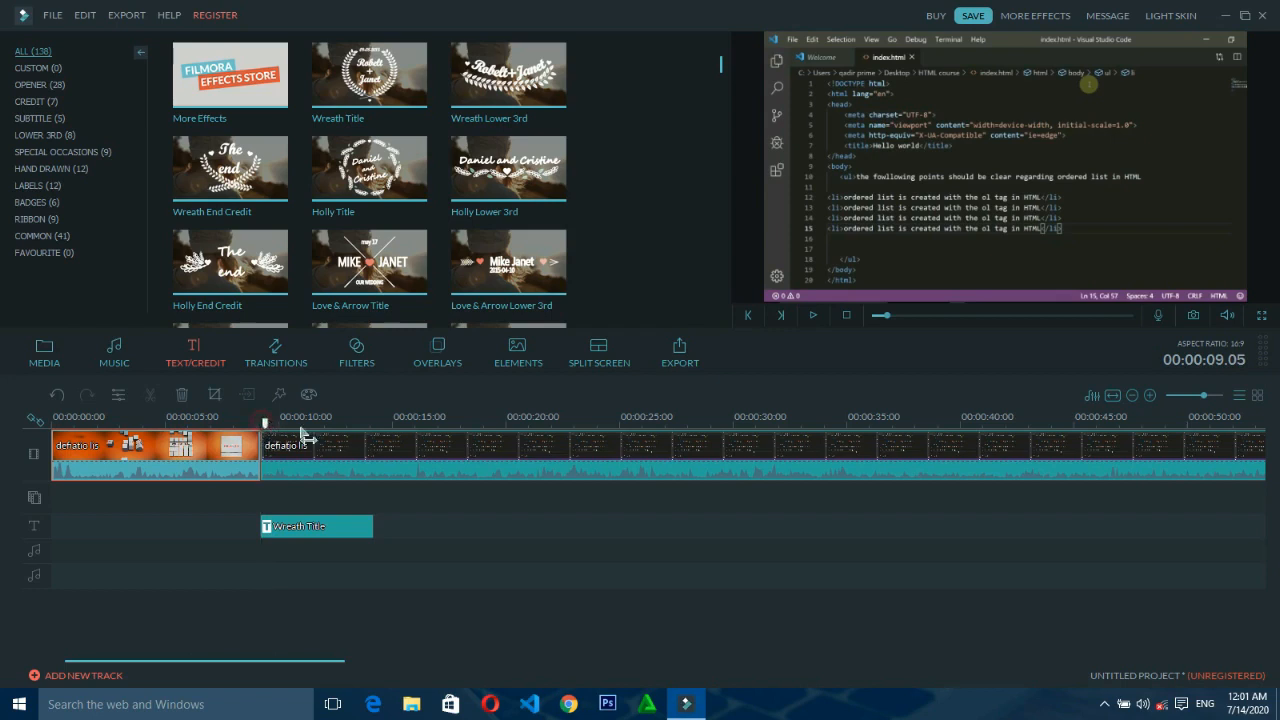
{"action": "left_click", "coordinate": [562, 448]}
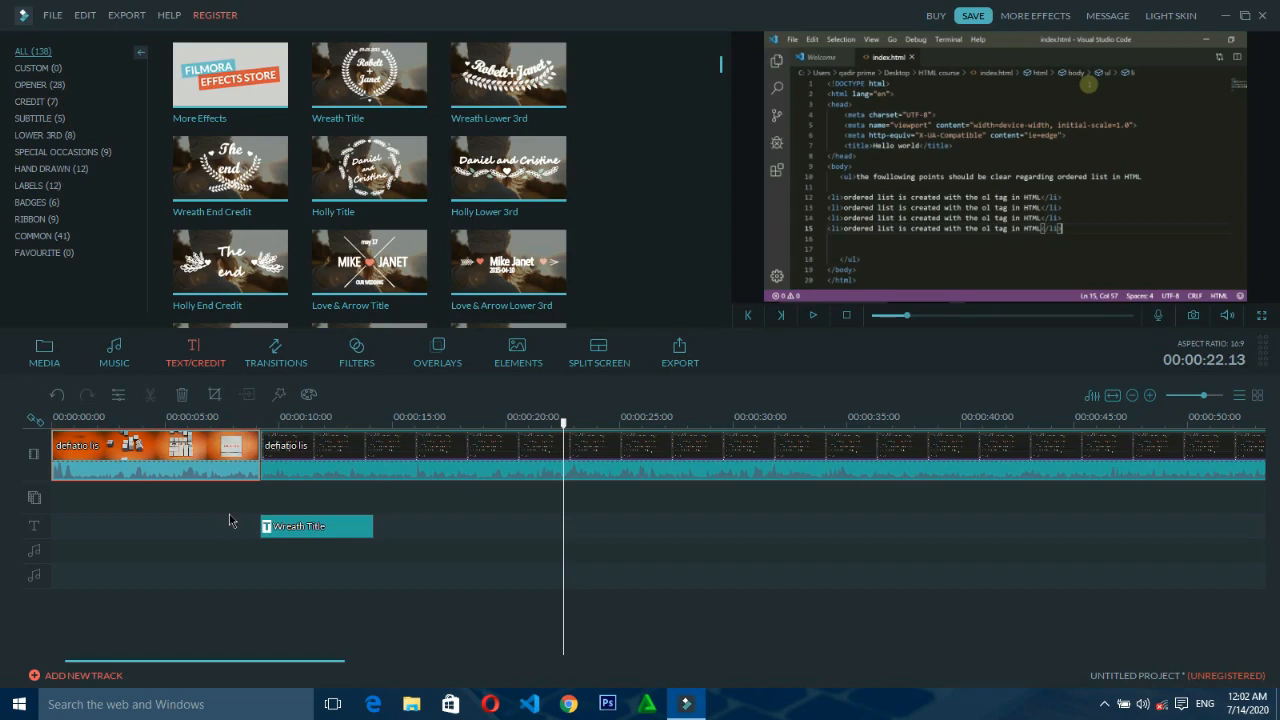
{"action": "left_click", "coordinate": [430, 455]}
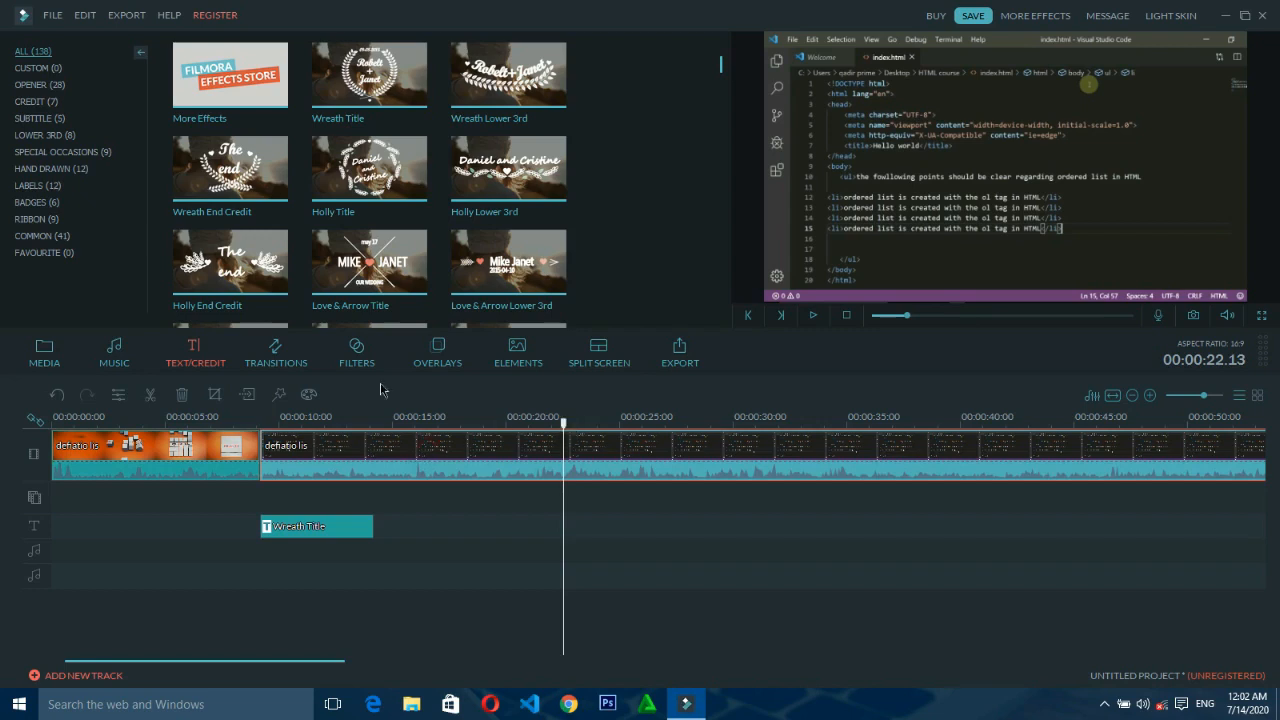
{"action": "left_click", "coordinate": [149, 395]}
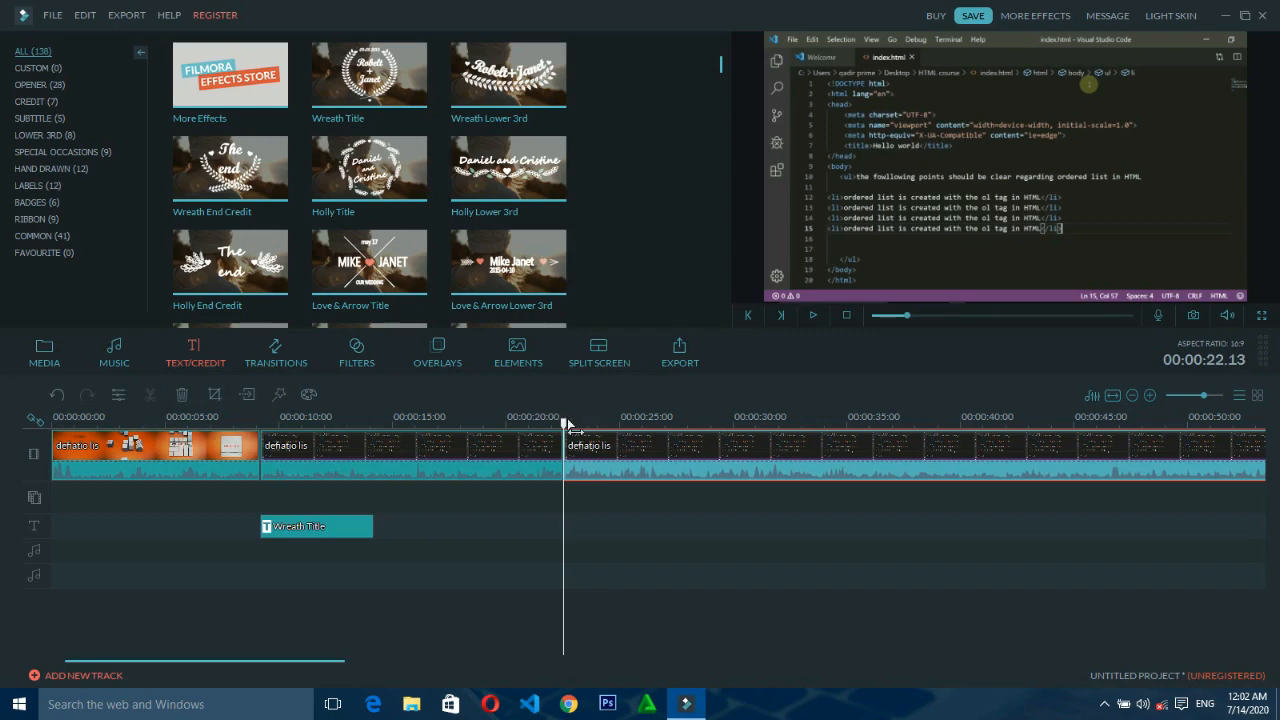
- Undo the last split and cut the stretch from 00:00:20.02 to 00:00:22.19 out of the second segment by splitting at both times and deleting it
{"action": "left_click_drag", "start_coordinate": [567, 418], "coordinate": [513, 437]}
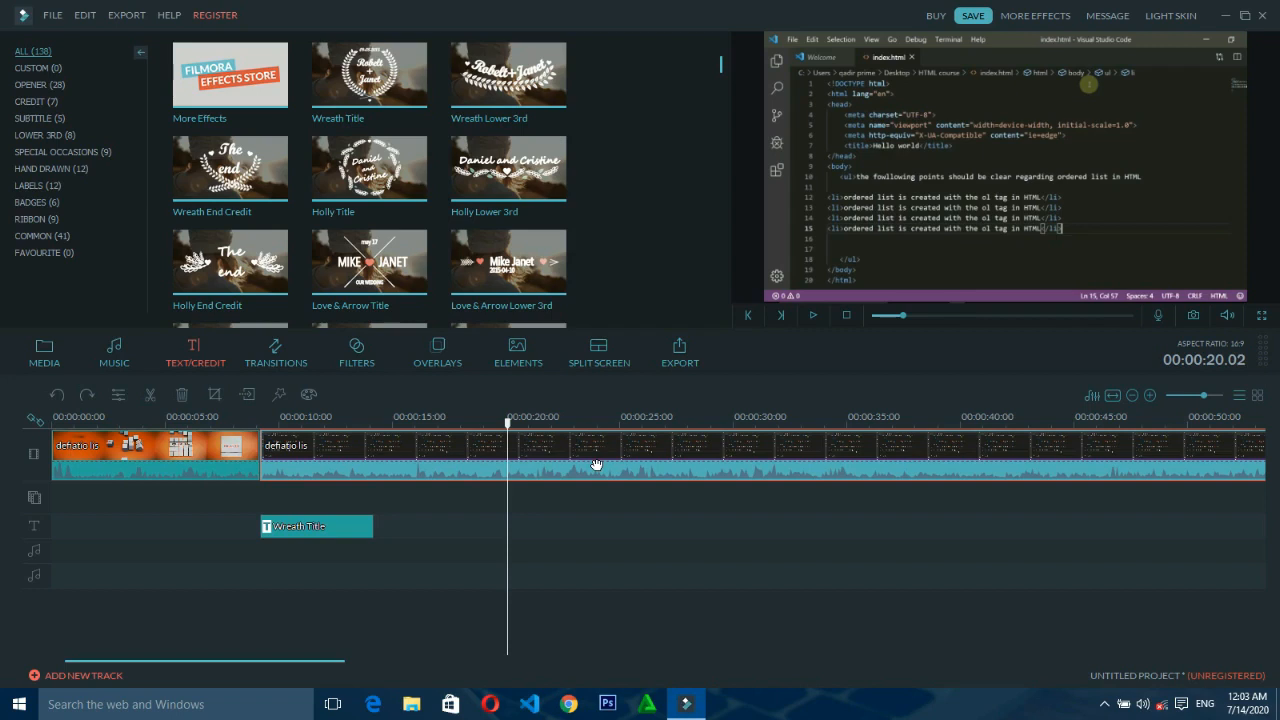
{"action": "left_click", "coordinate": [510, 438]}
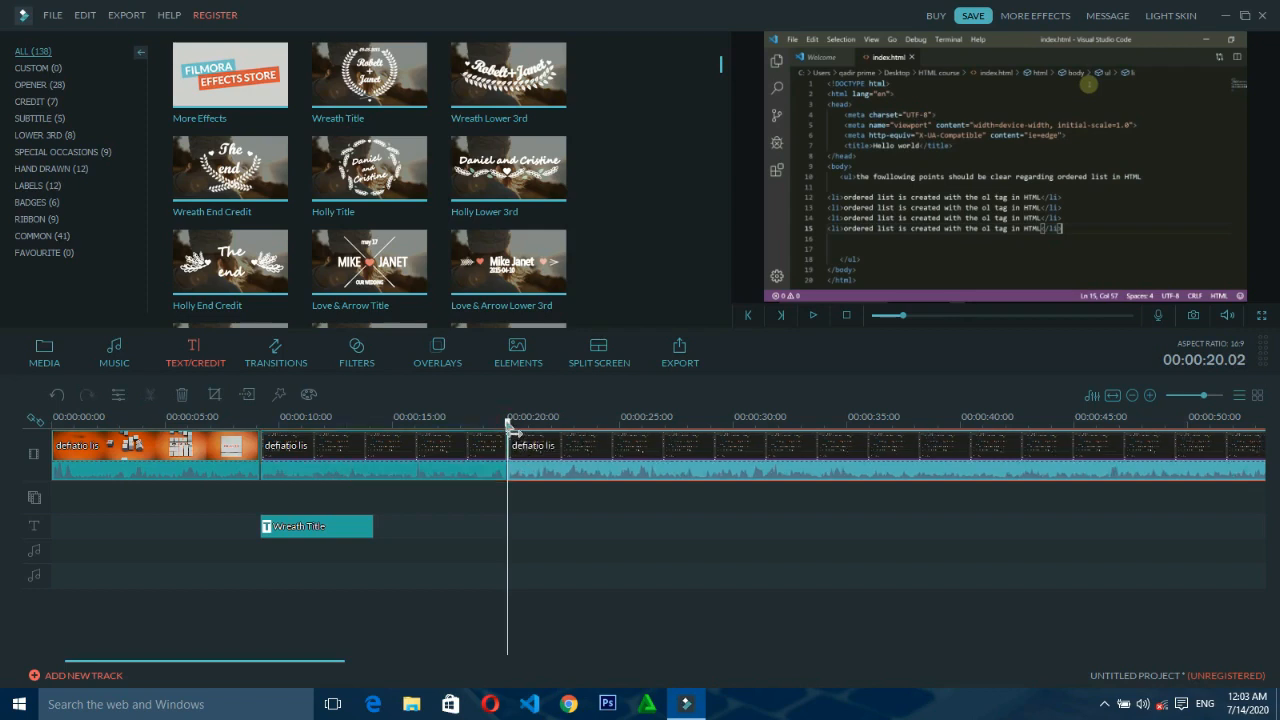
{"action": "left_click_drag", "start_coordinate": [510, 425], "coordinate": [570, 430]}
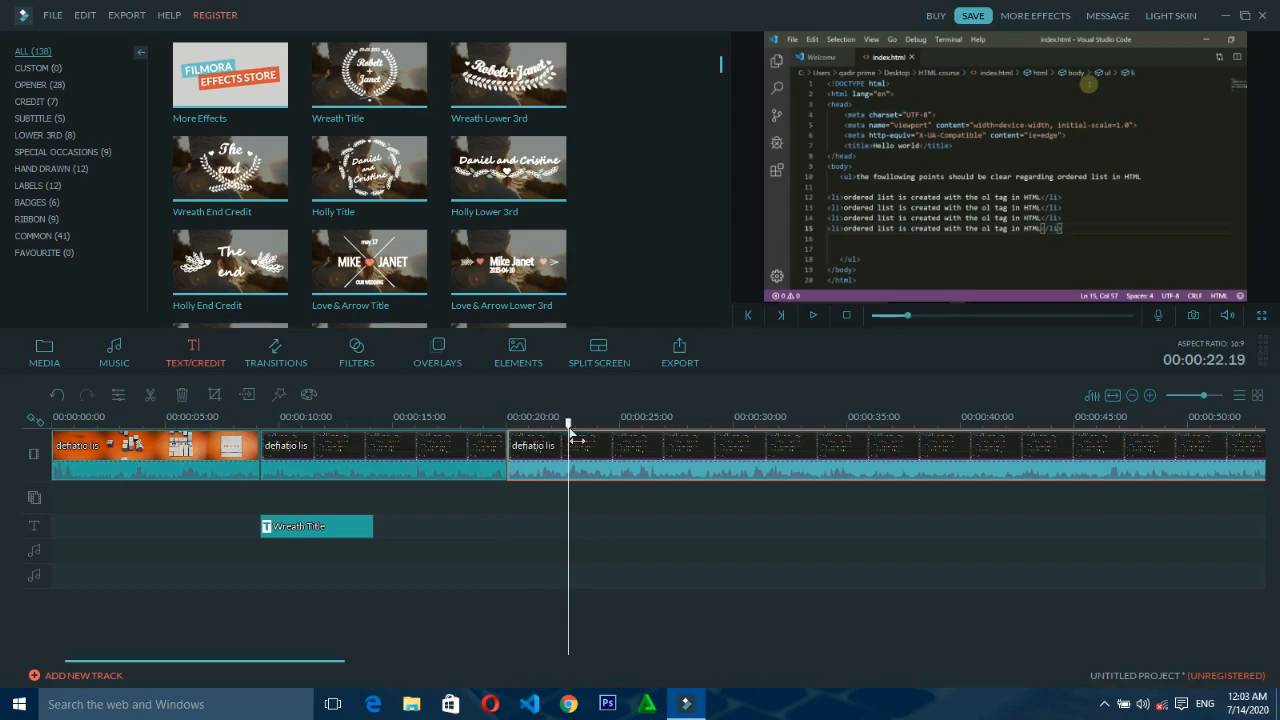
{"action": "key", "text": "ctrl+b"}
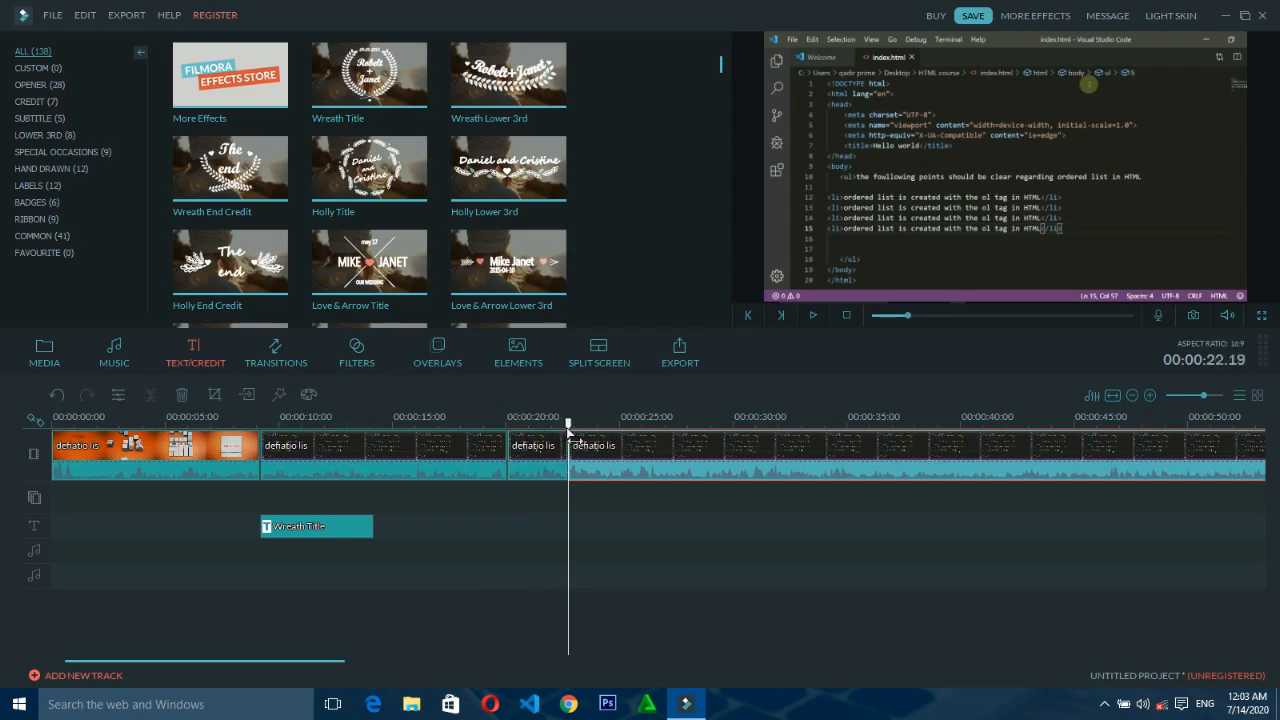
{"action": "double_click", "coordinate": [538, 452]}
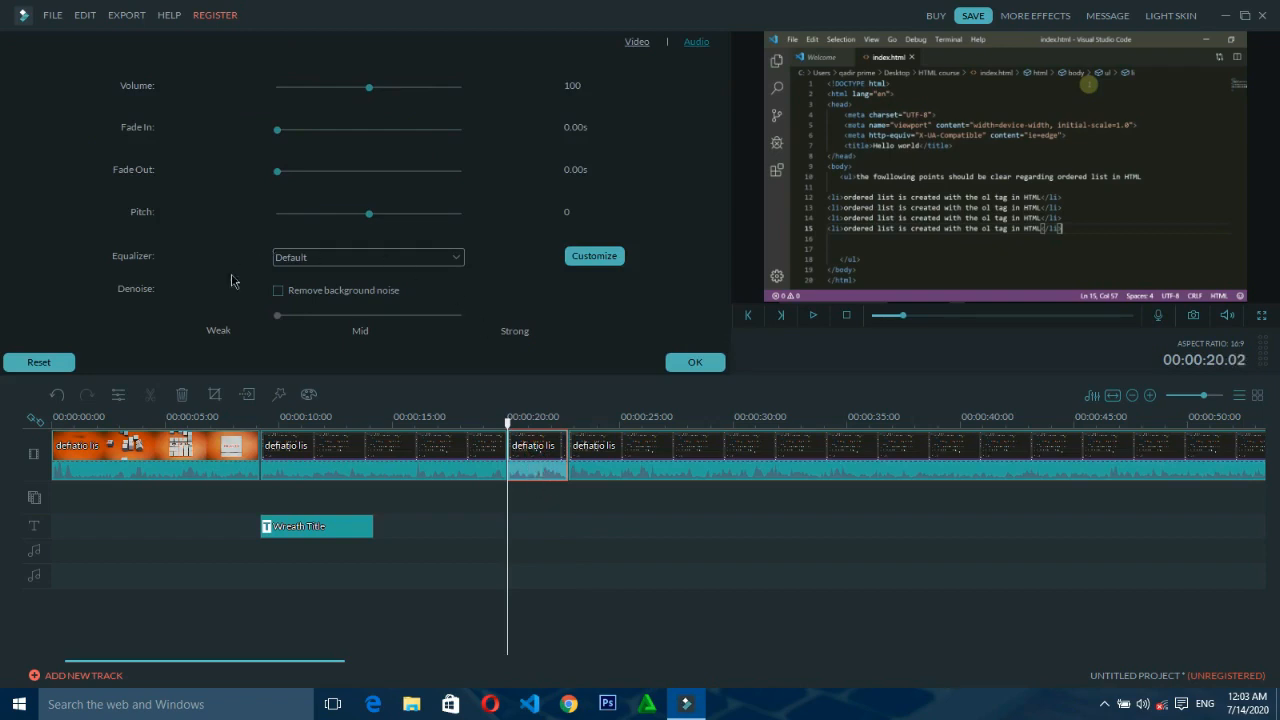
{"action": "left_click", "coordinate": [182, 396]}
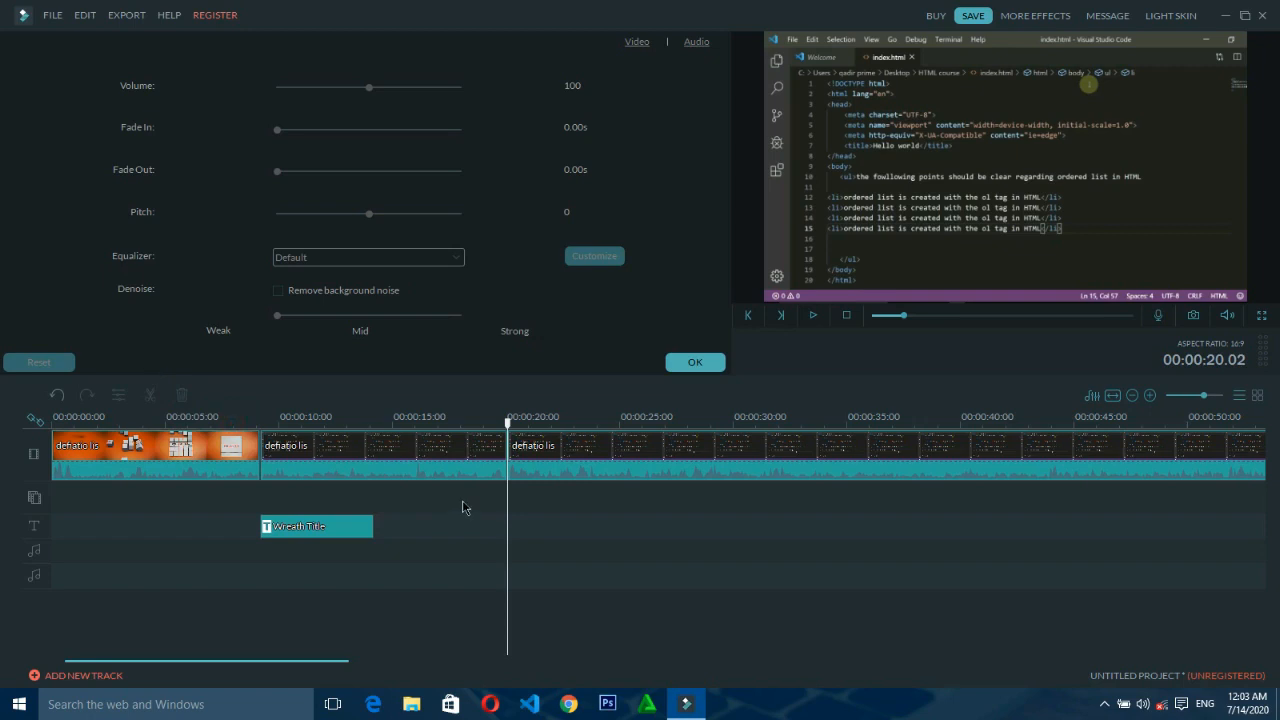
- Crop the last segment to a 1214 × 683 area at a 16:9 ratio with the playhead at 00:00:26.12, and apply the crop
{"action": "left_click", "coordinate": [364, 476]}
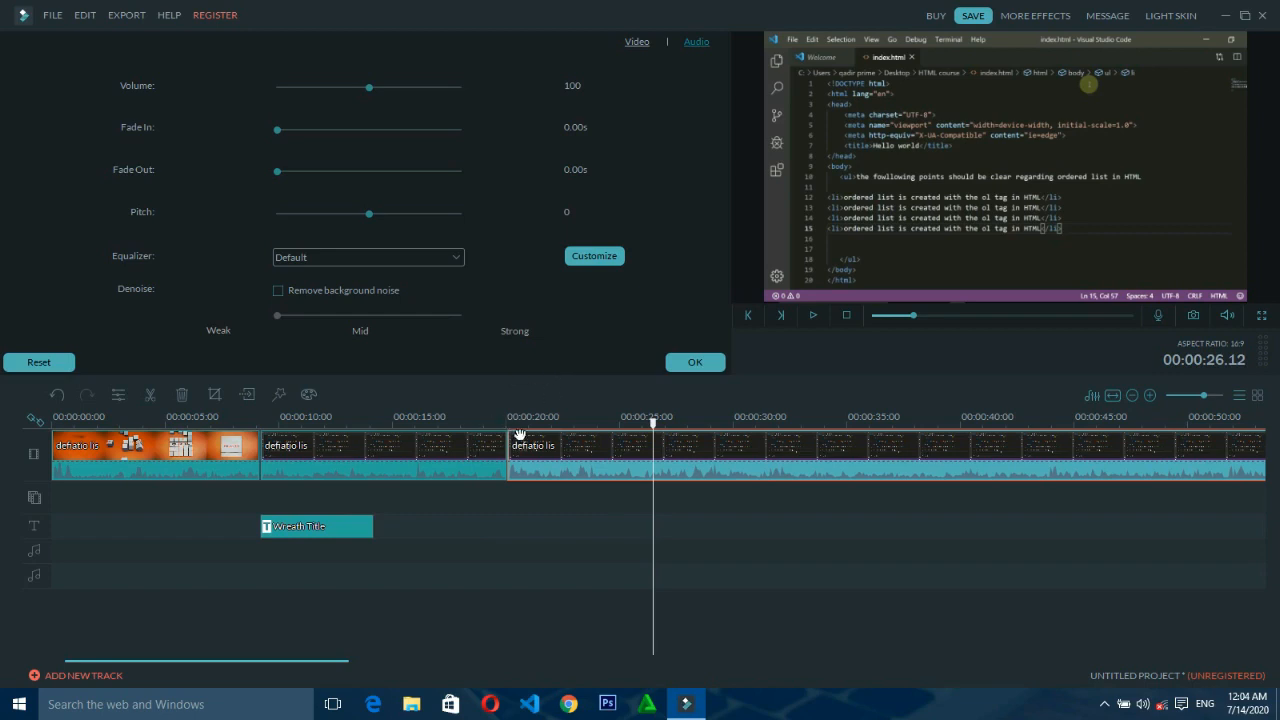
{"action": "left_click", "coordinate": [215, 395]}
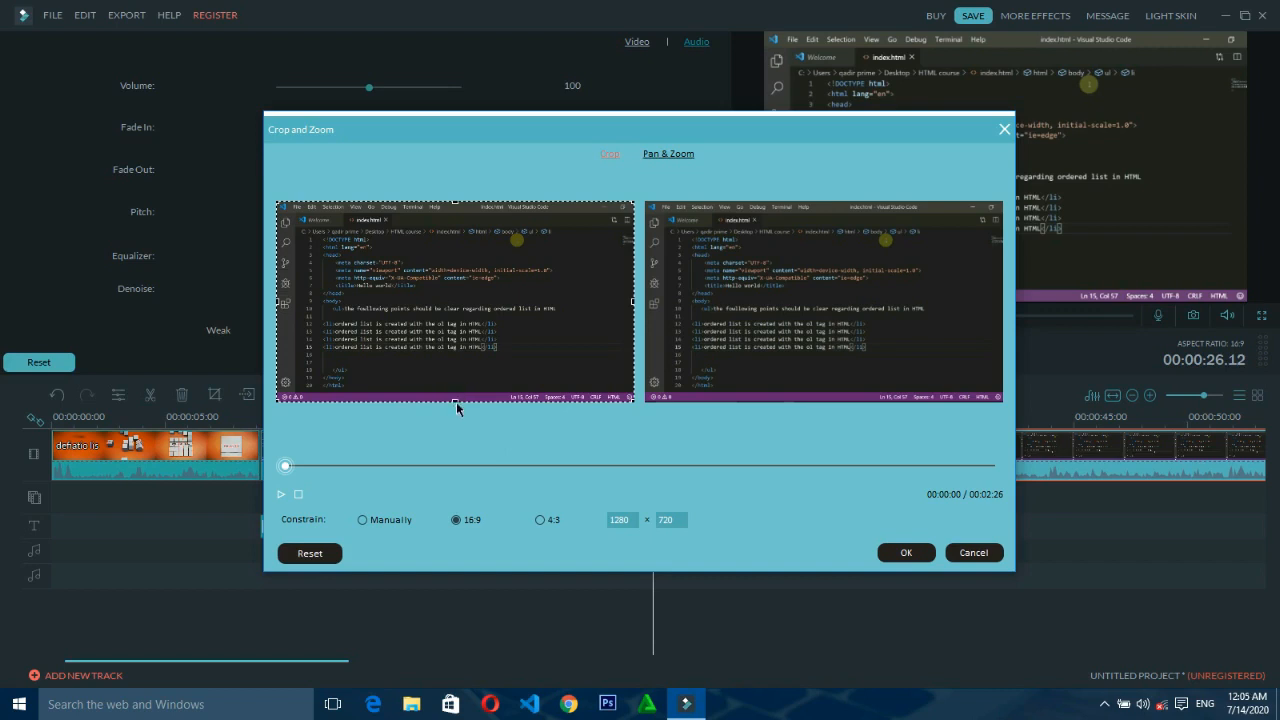
{"action": "left_click_drag", "start_coordinate": [454, 401], "coordinate": [441, 386]}
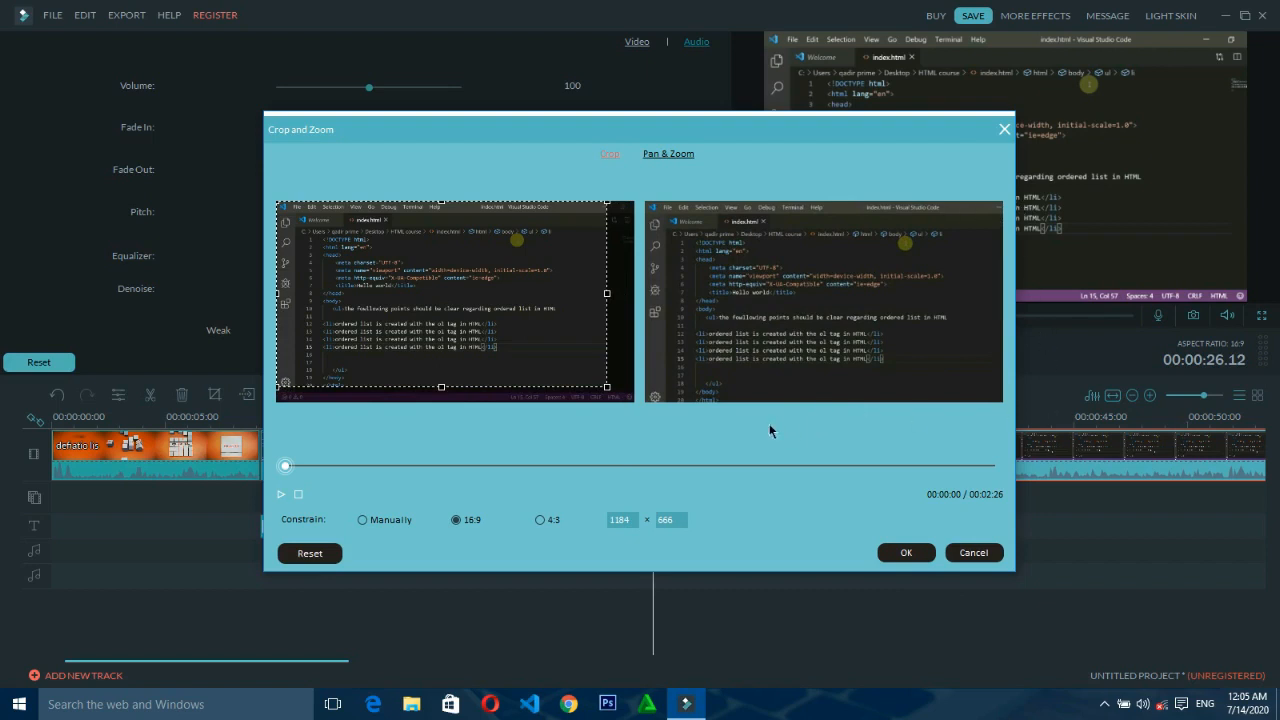
{"action": "left_click_drag", "start_coordinate": [441, 386], "coordinate": [443, 391]}
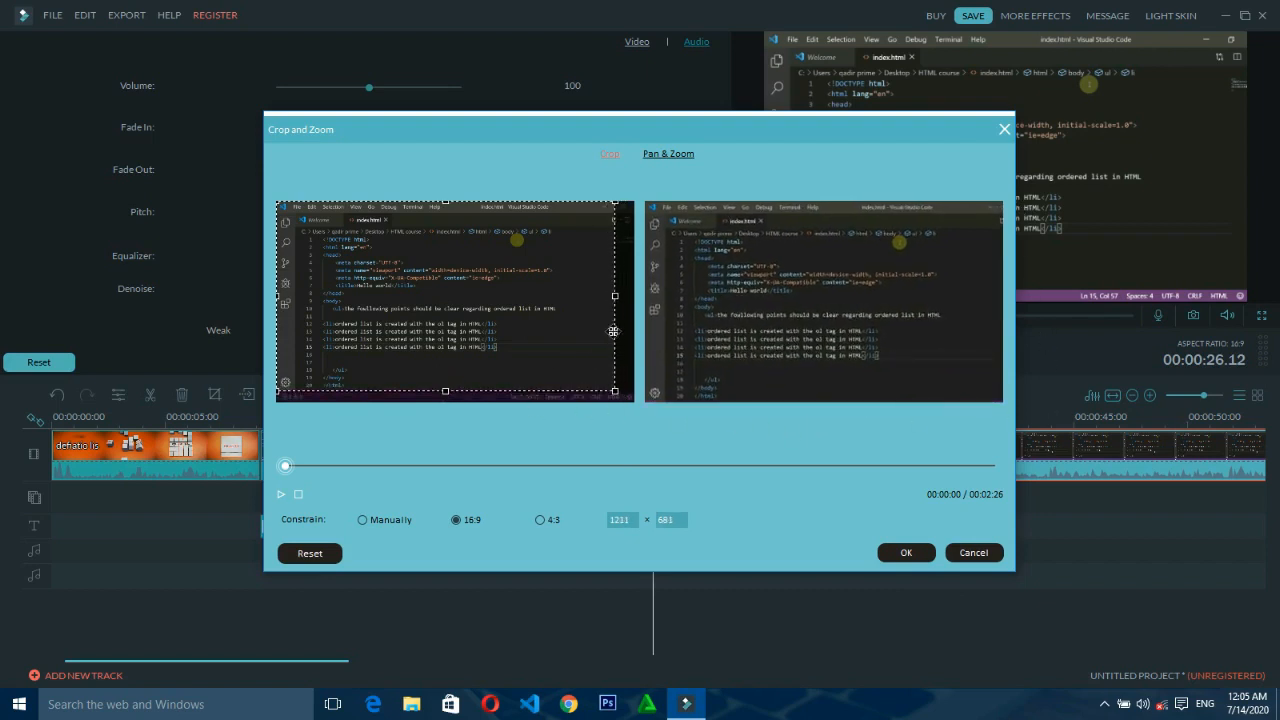
{"action": "mouse_move", "coordinate": [616, 297]}
{"action": "left_mouse_down"}
{"action": "mouse_move", "coordinate": [632, 298]}
{"action": "mouse_move", "coordinate": [618, 279]}
{"action": "left_mouse_up"}
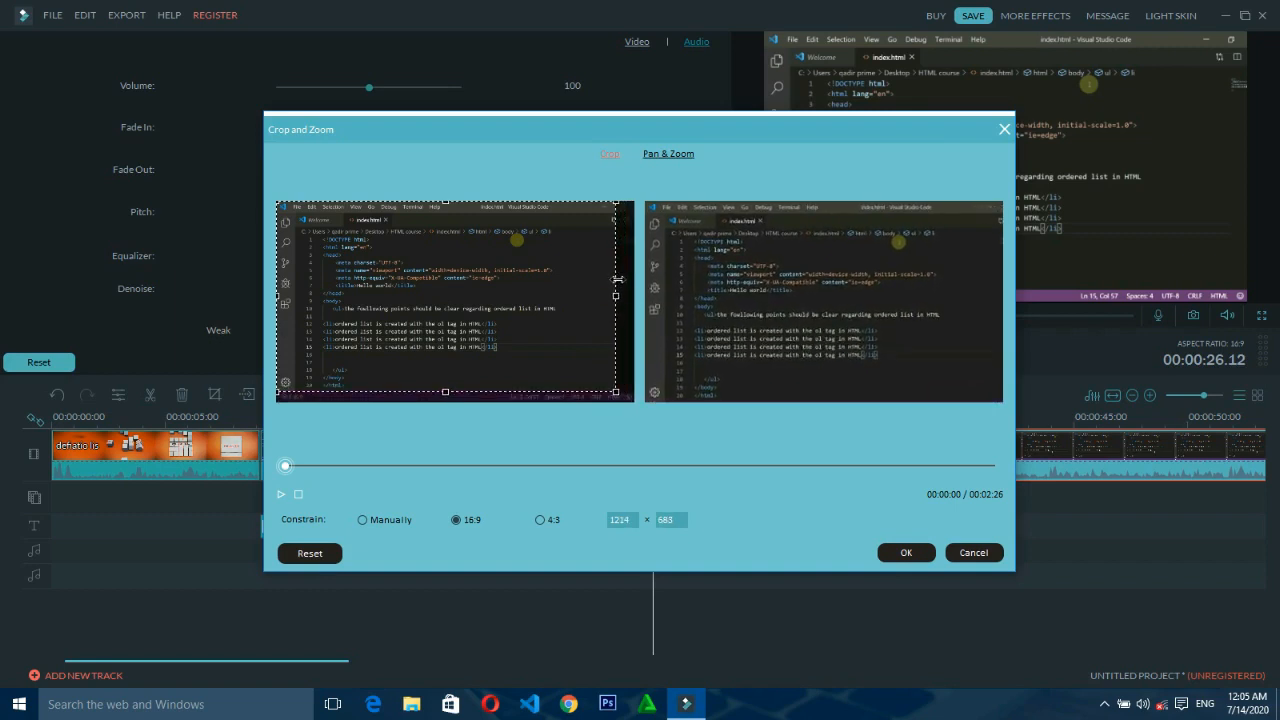
{"action": "left_click", "coordinate": [900, 551]}
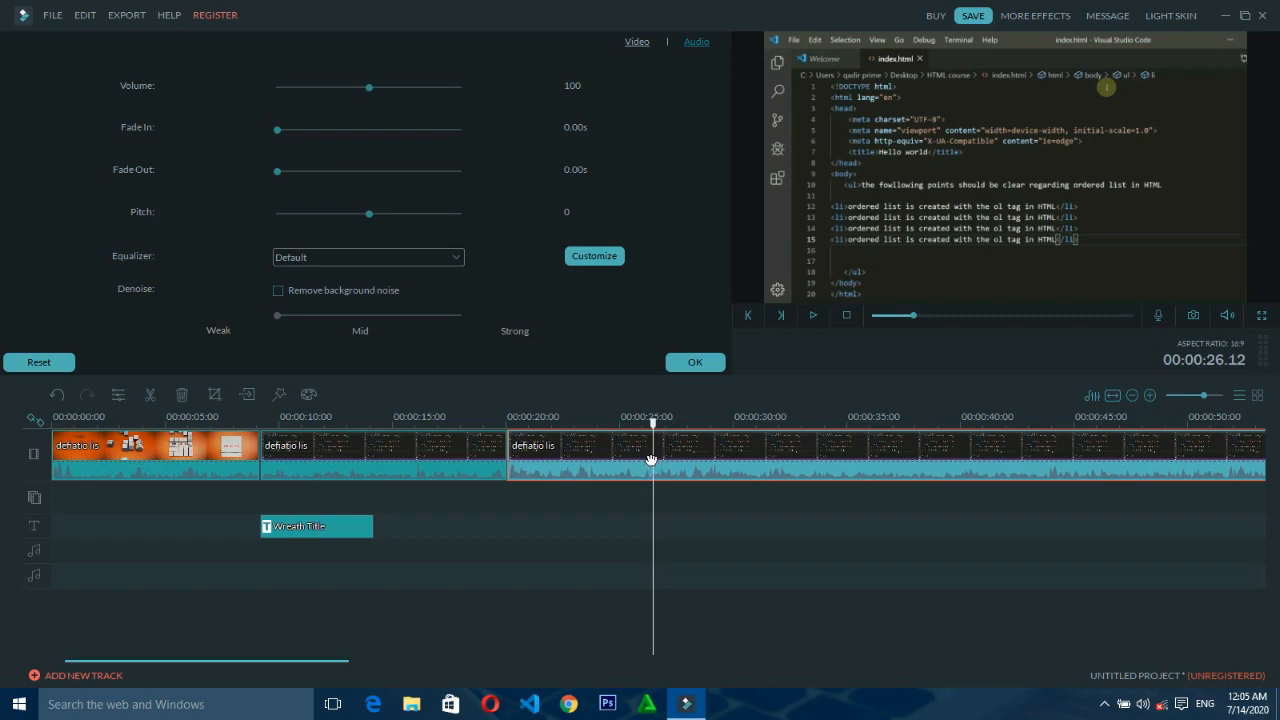
- Examine the Pan & Zoom start and end frames for the cropped last segment and close the dialog without applying changes
{"action": "left_click", "coordinate": [214, 397]}
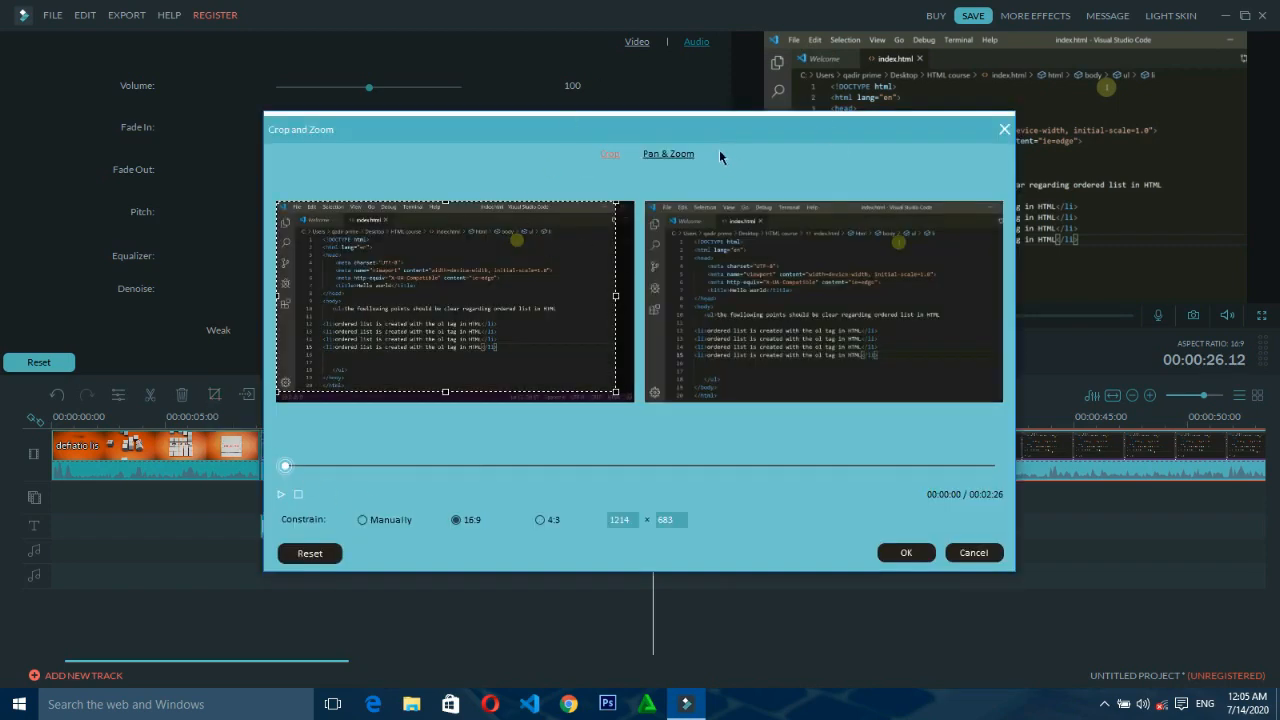
{"action": "left_click", "coordinate": [674, 155]}
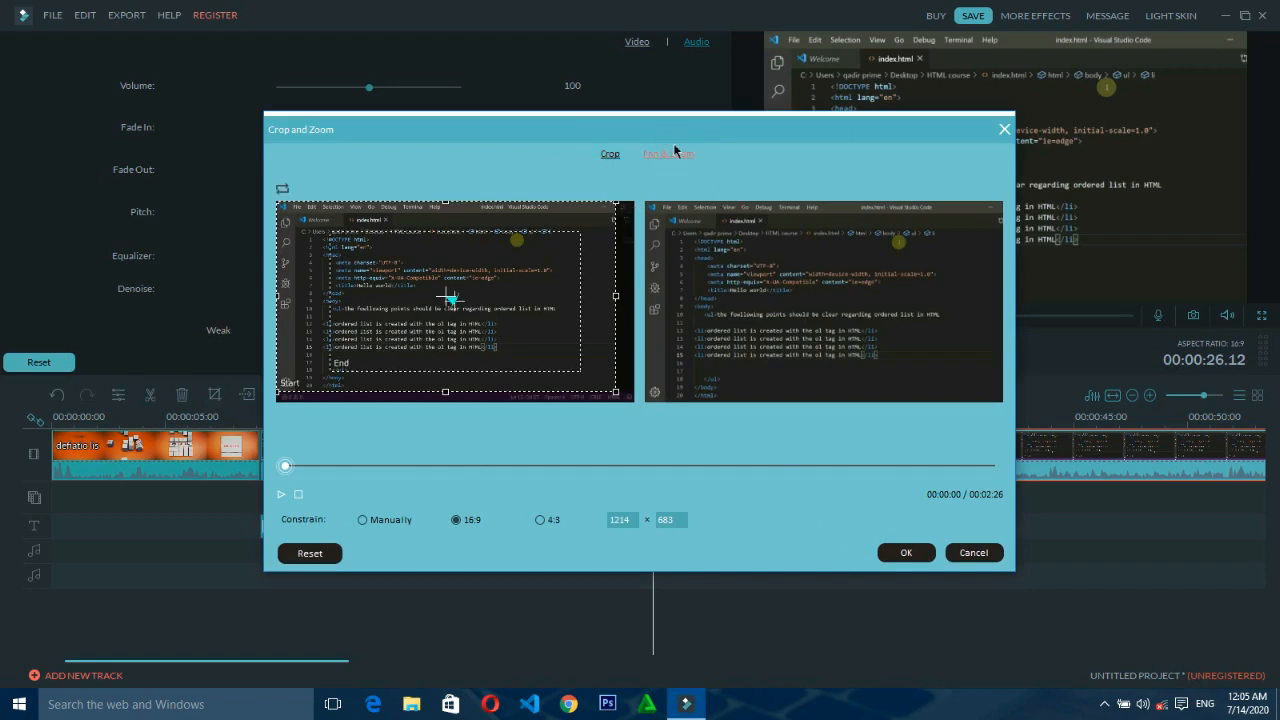
{"action": "left_click", "coordinate": [1005, 130]}
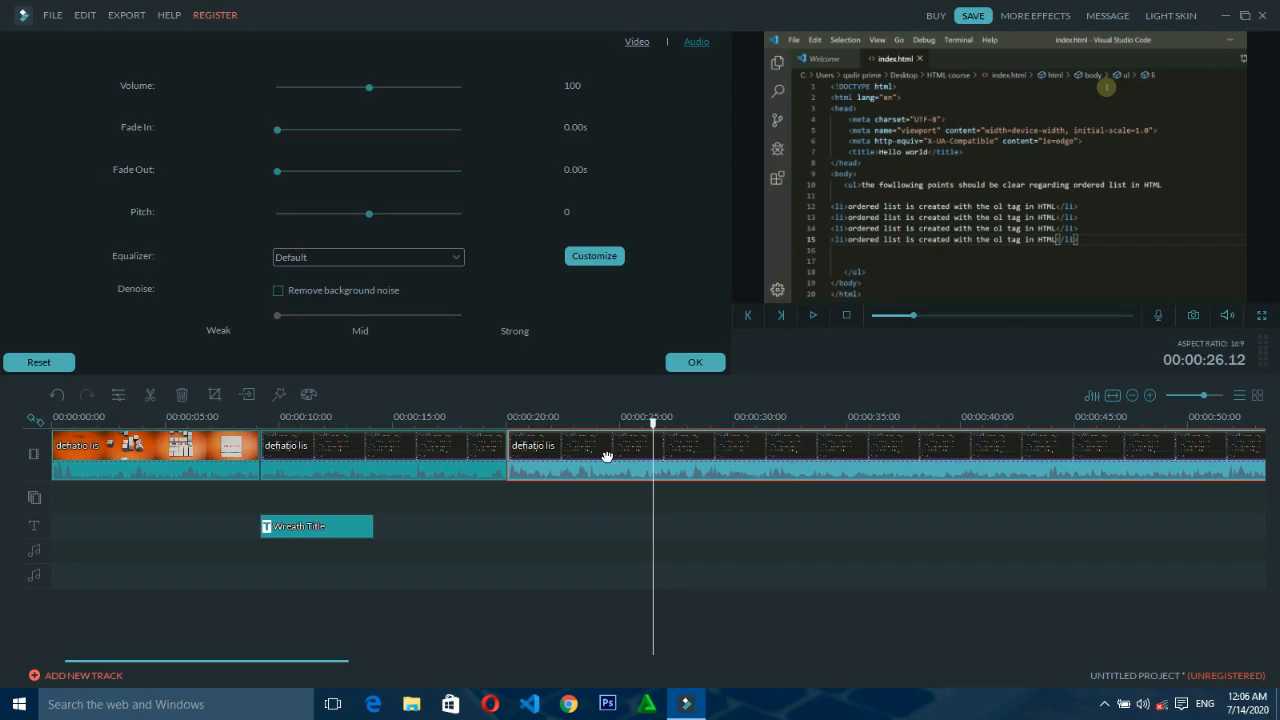
{"action": "left_click", "coordinate": [217, 394]}
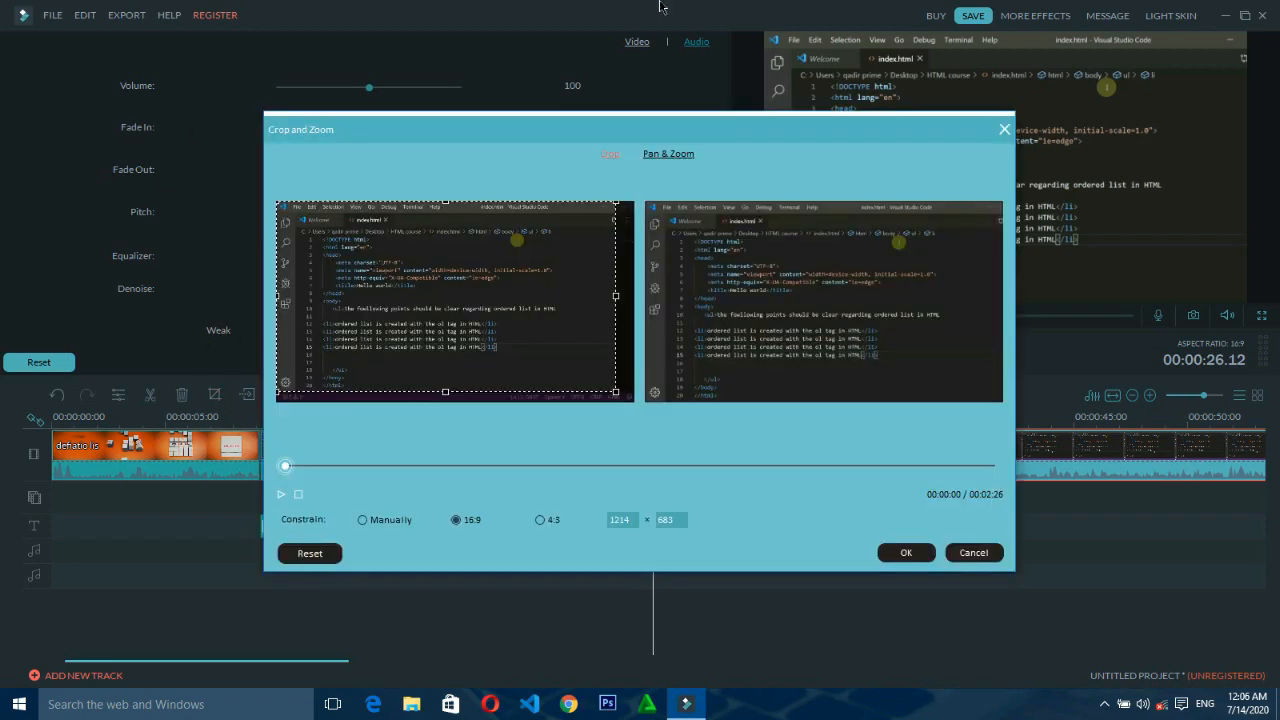
{"action": "left_click", "coordinate": [677, 152]}
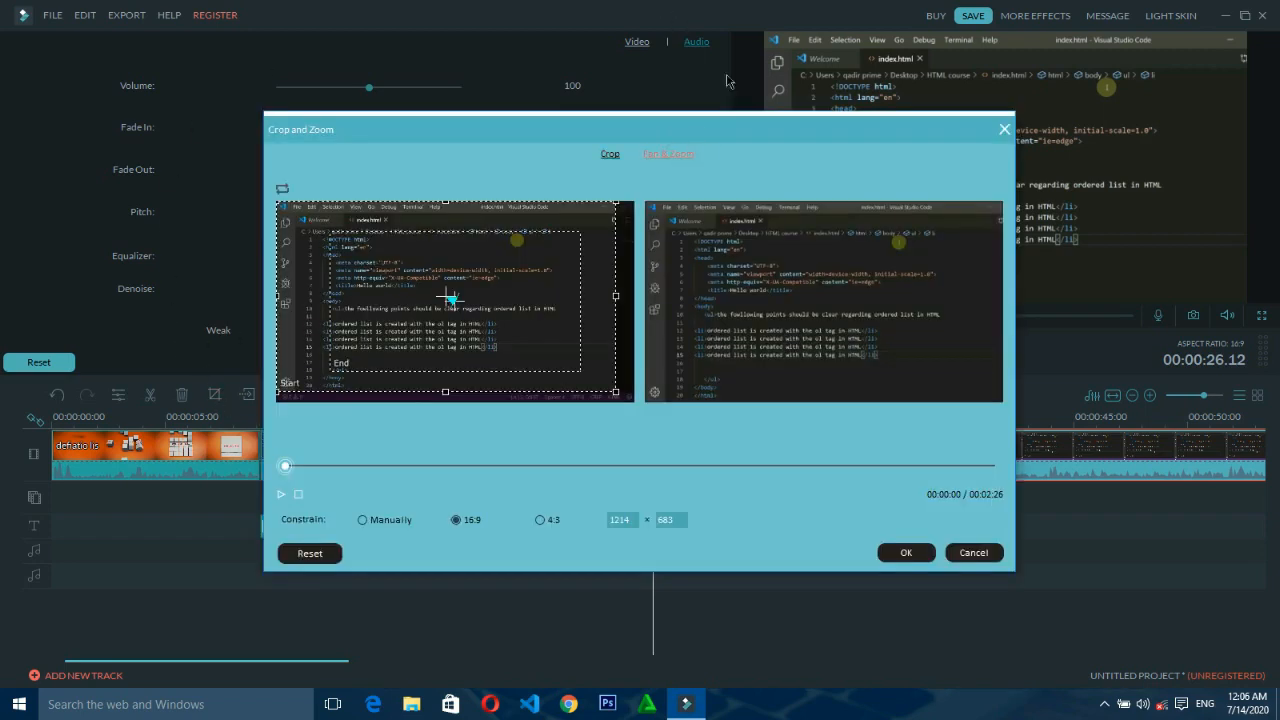
{"action": "left_click", "coordinate": [1004, 129]}
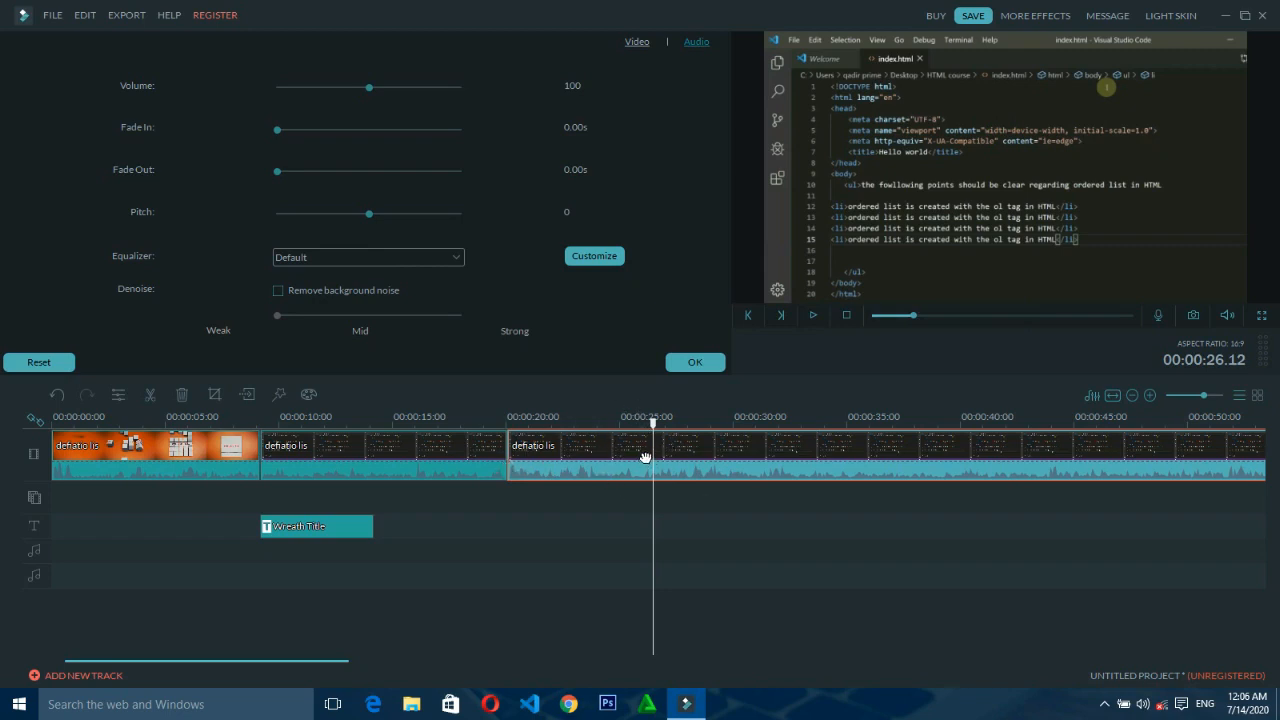
- Split the cropped last segment at 00:00:26.12
{"action": "key", "text": "ctrl+b"}
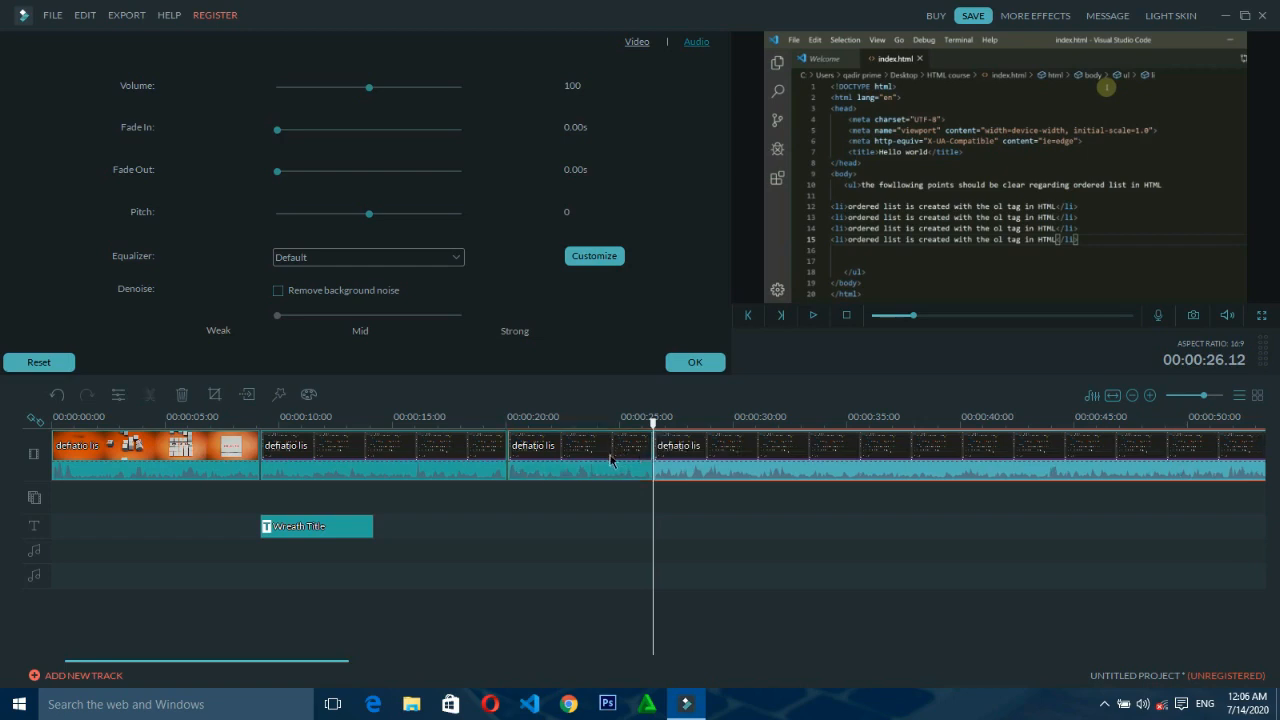
- Set up Pan & Zoom on the third segment with the Start area reduced to 640 × 360 over the code's upper-left corner, and preview it
{"action": "left_click", "coordinate": [602, 467]}
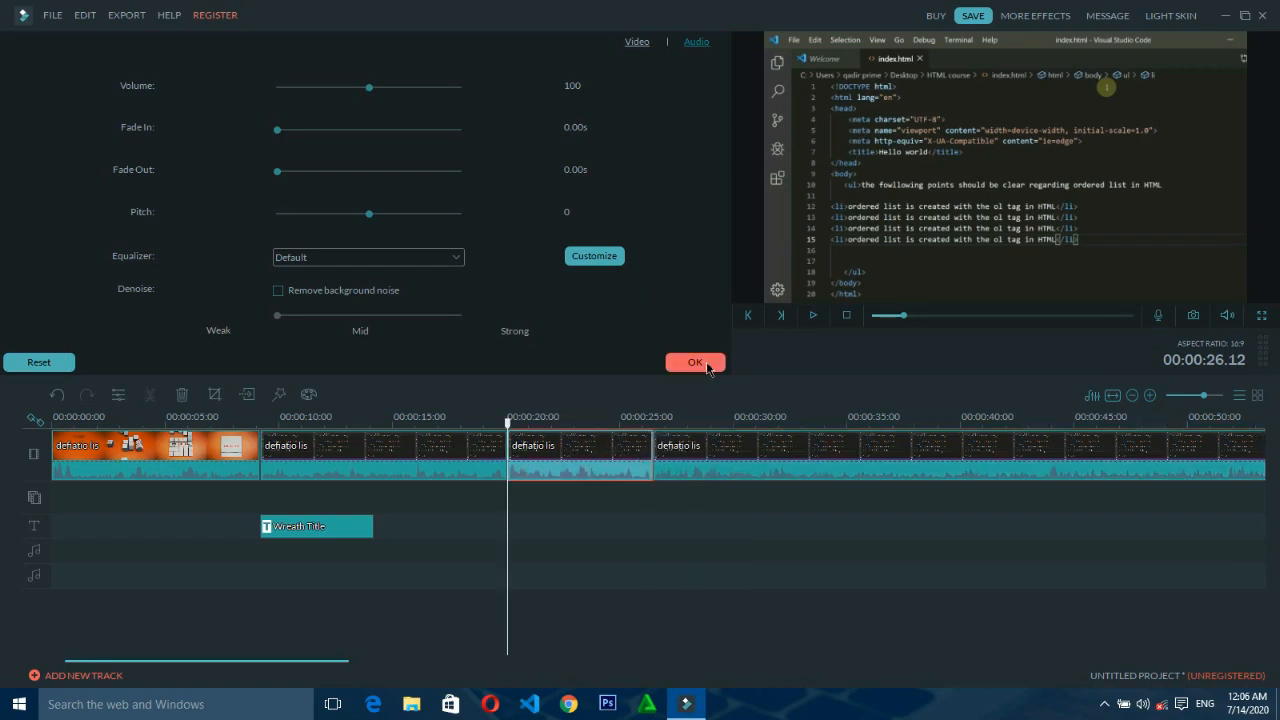
{"action": "left_click", "coordinate": [214, 395]}
{"action": "left_click", "coordinate": [682, 155]}
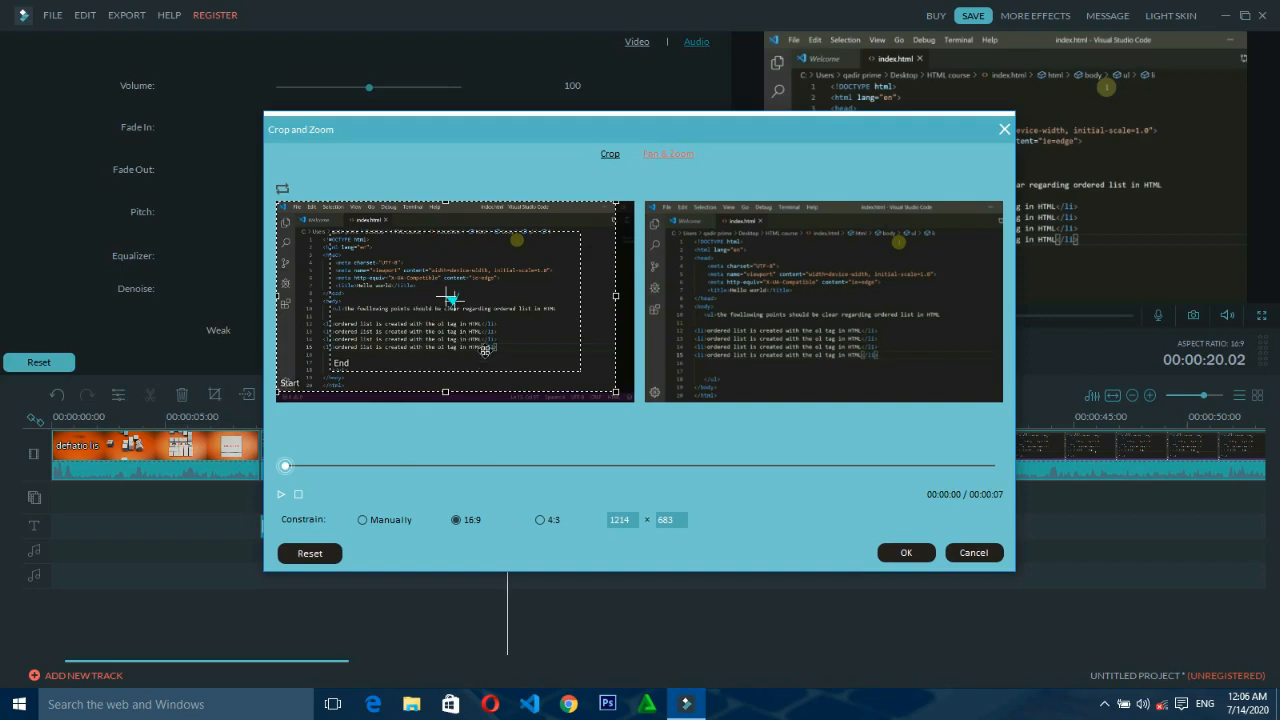
{"action": "left_click", "coordinate": [282, 192]}
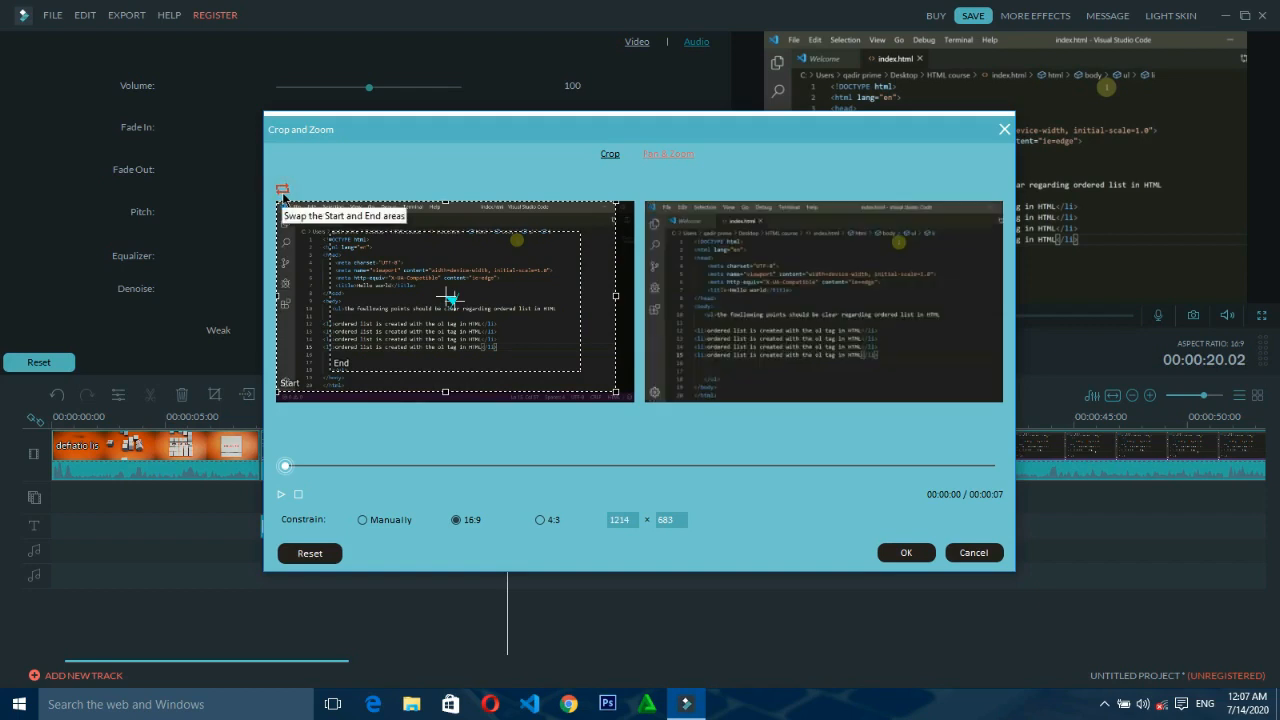
{"action": "left_click", "coordinate": [282, 192]}
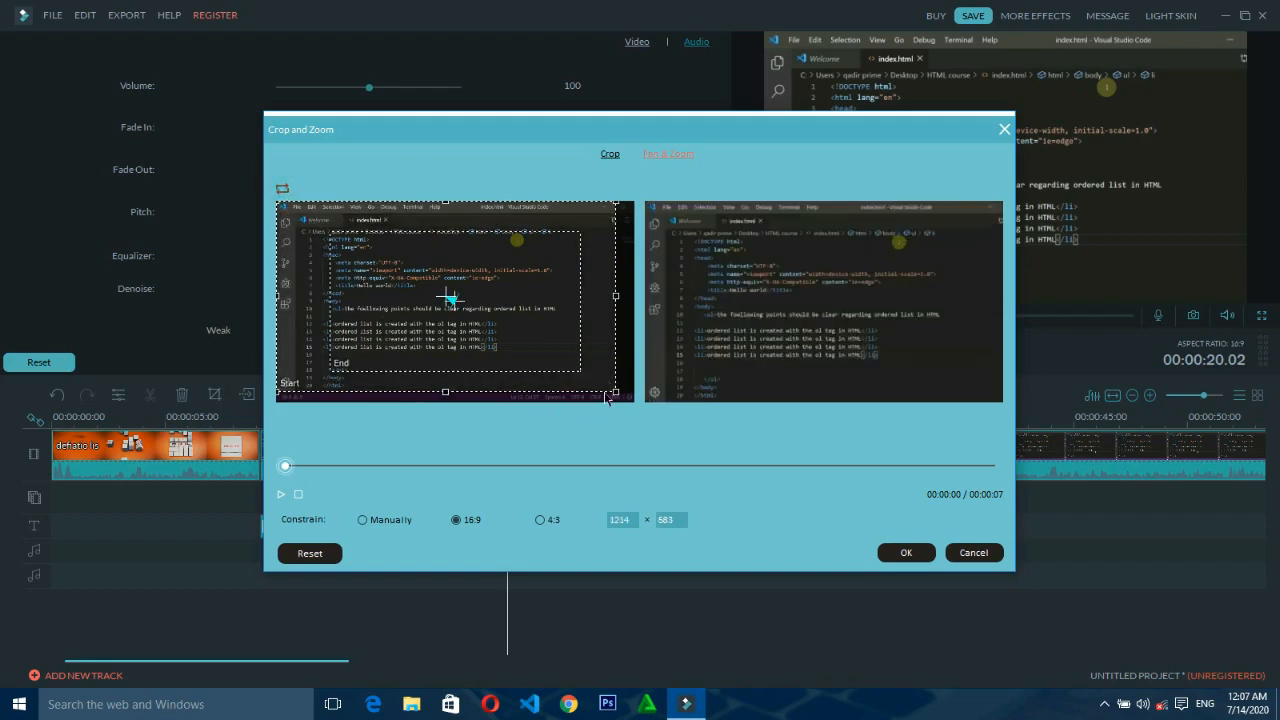
{"action": "left_click_drag", "start_coordinate": [614, 392], "coordinate": [472, 300]}
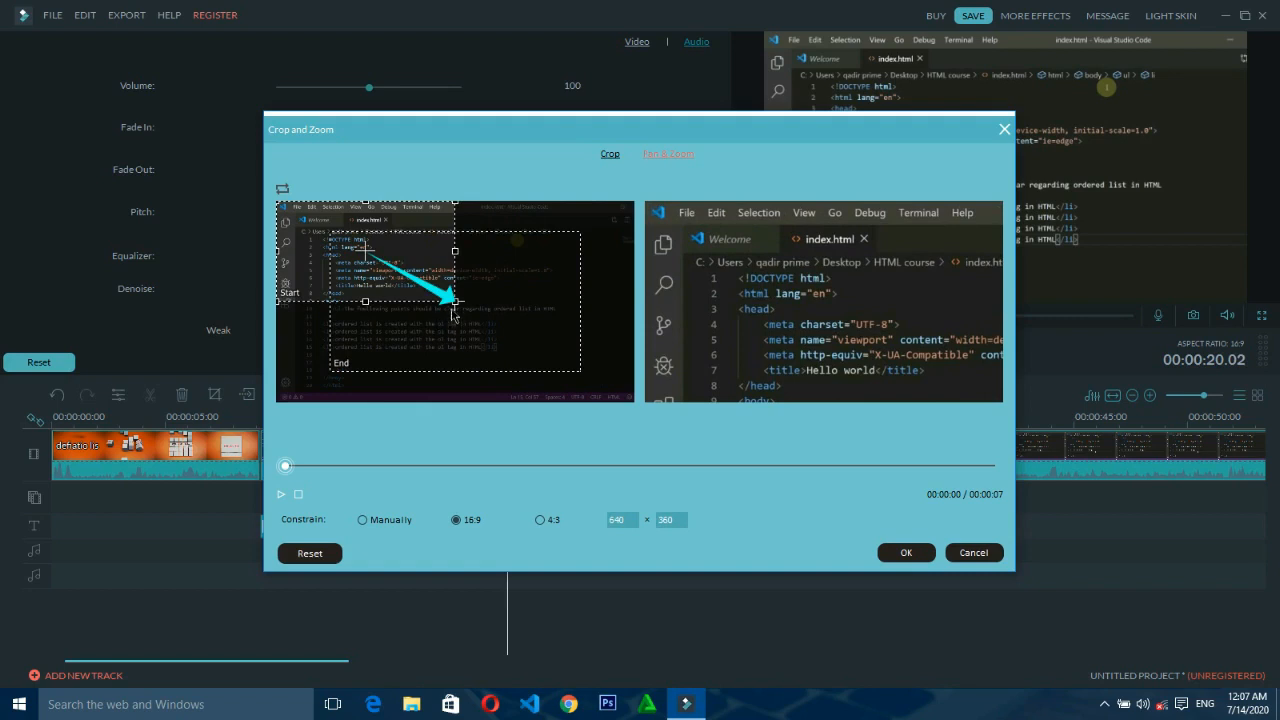
{"action": "left_click", "coordinate": [280, 494]}
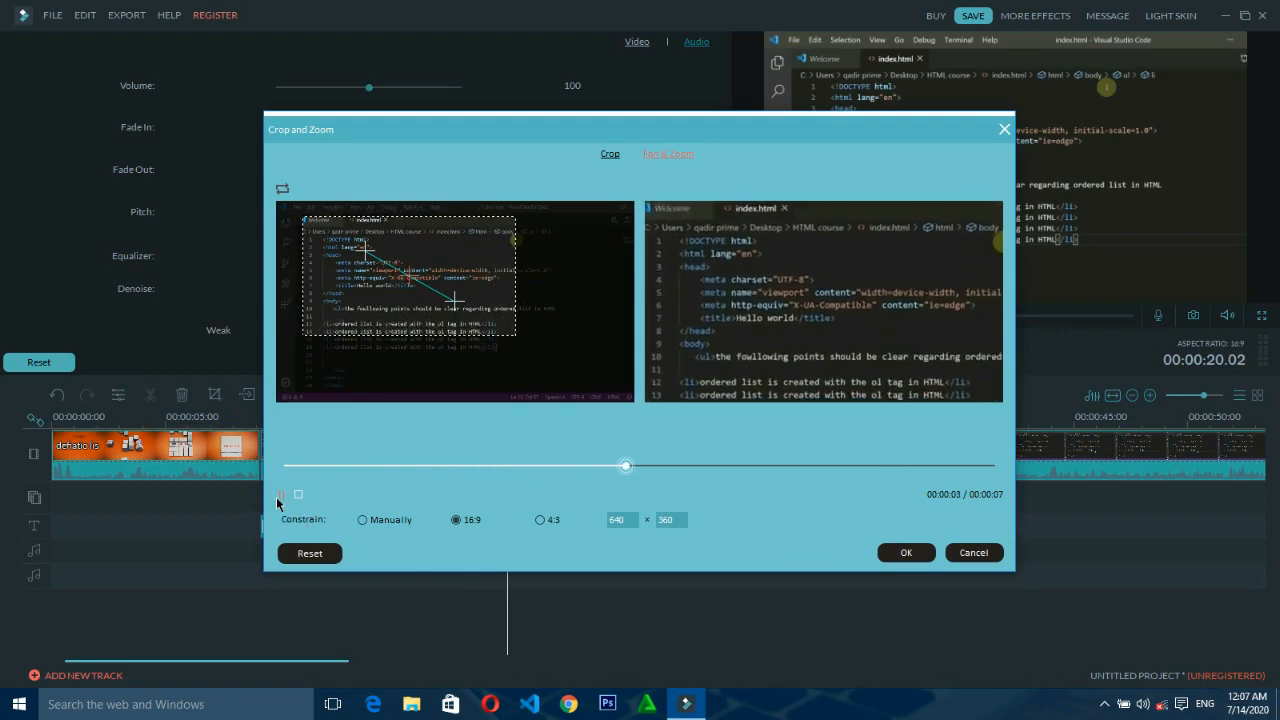
{"action": "left_click", "coordinate": [280, 495]}
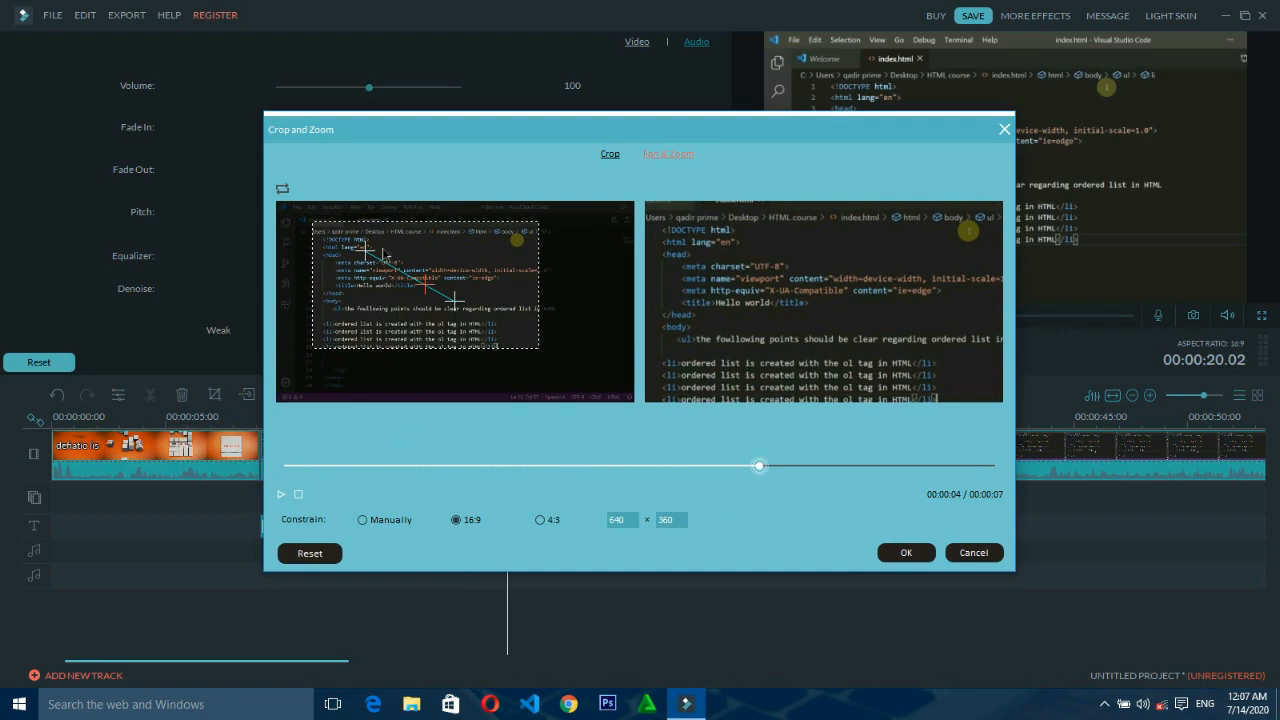
- Swap the Pan & Zoom Start and End areas, preview the reversed motion, and return the preview to its beginning
{"action": "left_click", "coordinate": [282, 190]}
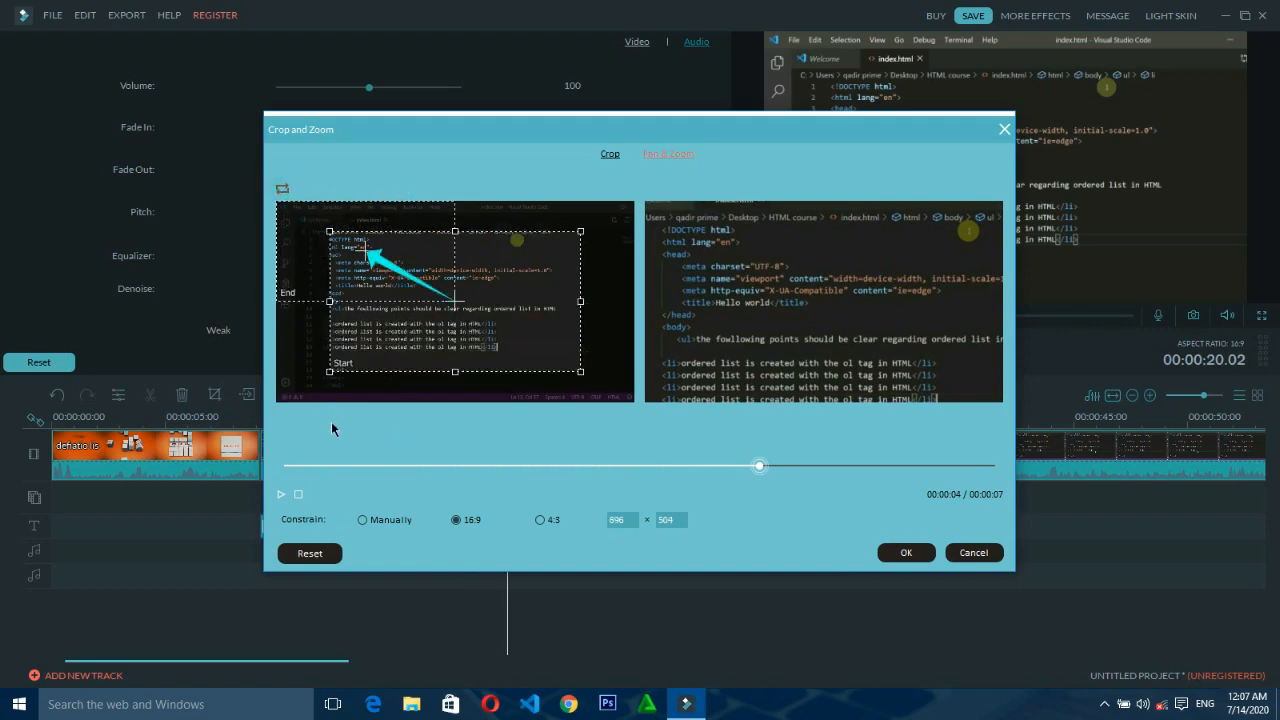
{"action": "left_click", "coordinate": [285, 466]}
{"action": "left_click", "coordinate": [283, 496]}
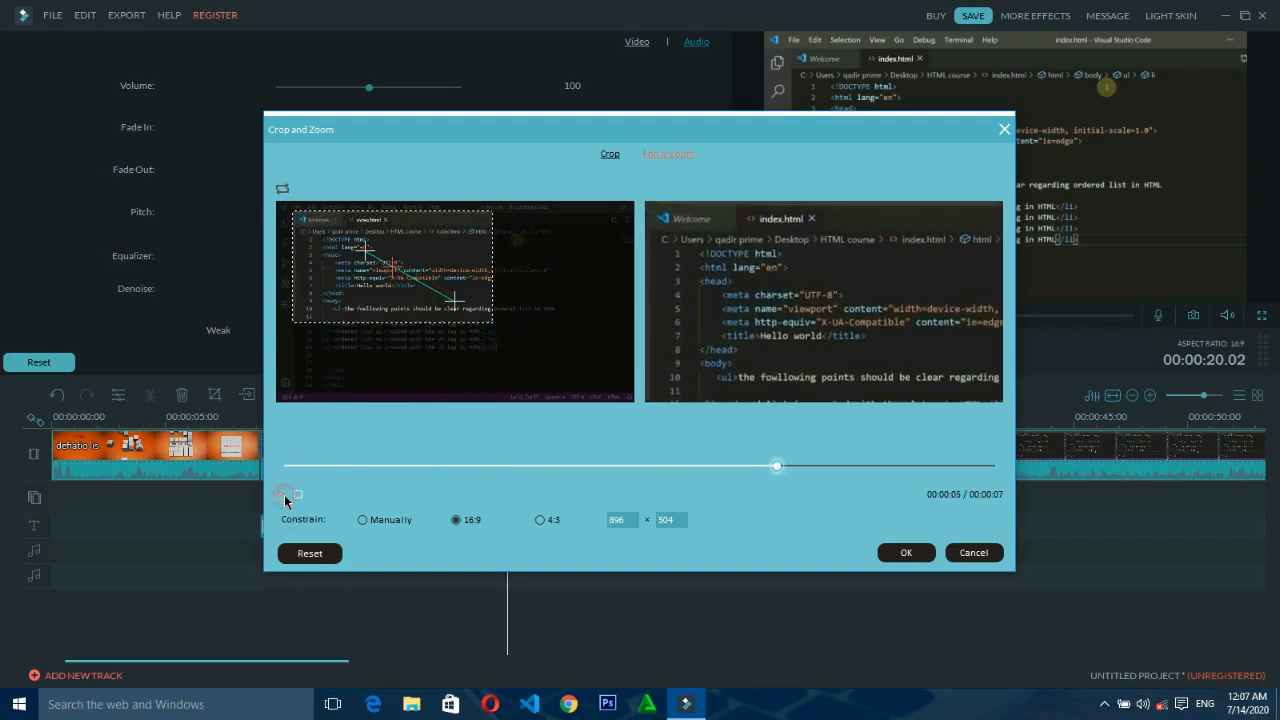
{"action": "left_click", "coordinate": [284, 496]}
{"action": "left_click_drag", "start_coordinate": [779, 472], "coordinate": [249, 482]}
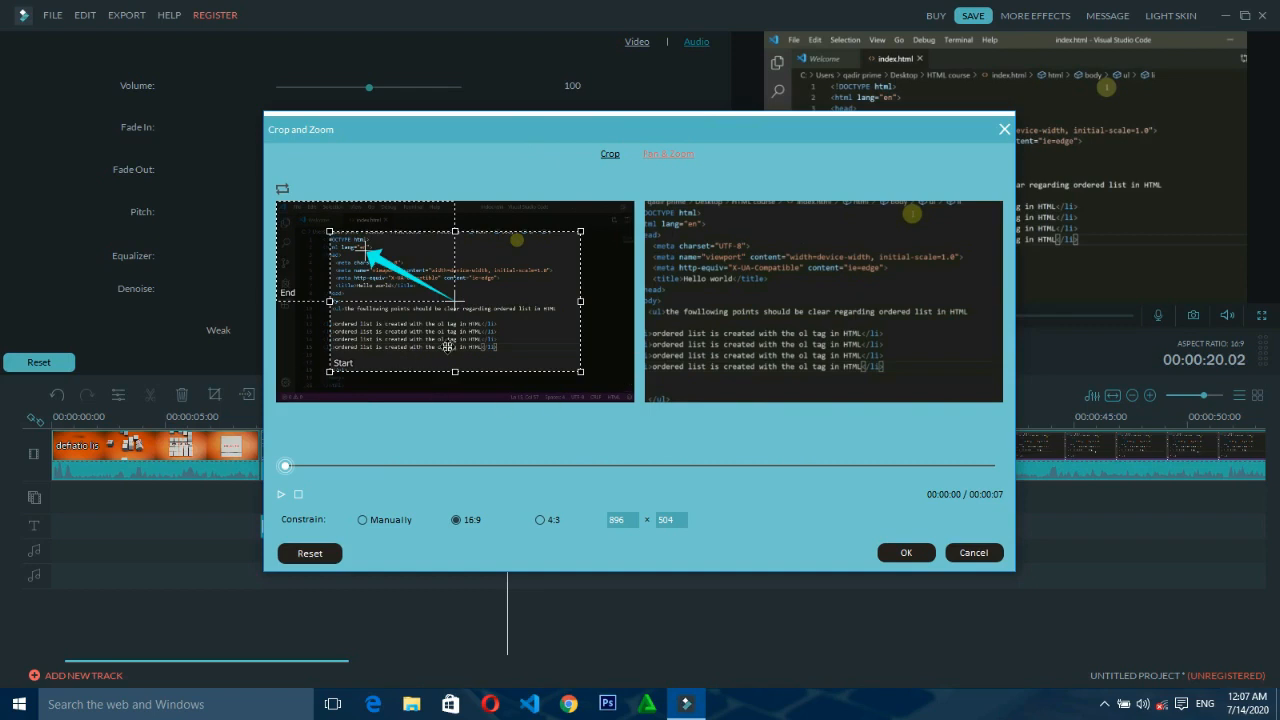
- Enlarge the Pan & Zoom Start area to the full 1280 × 720 frame, preview the zoom, and apply it to the segment
{"action": "left_click_drag", "start_coordinate": [448, 348], "coordinate": [353, 392]}
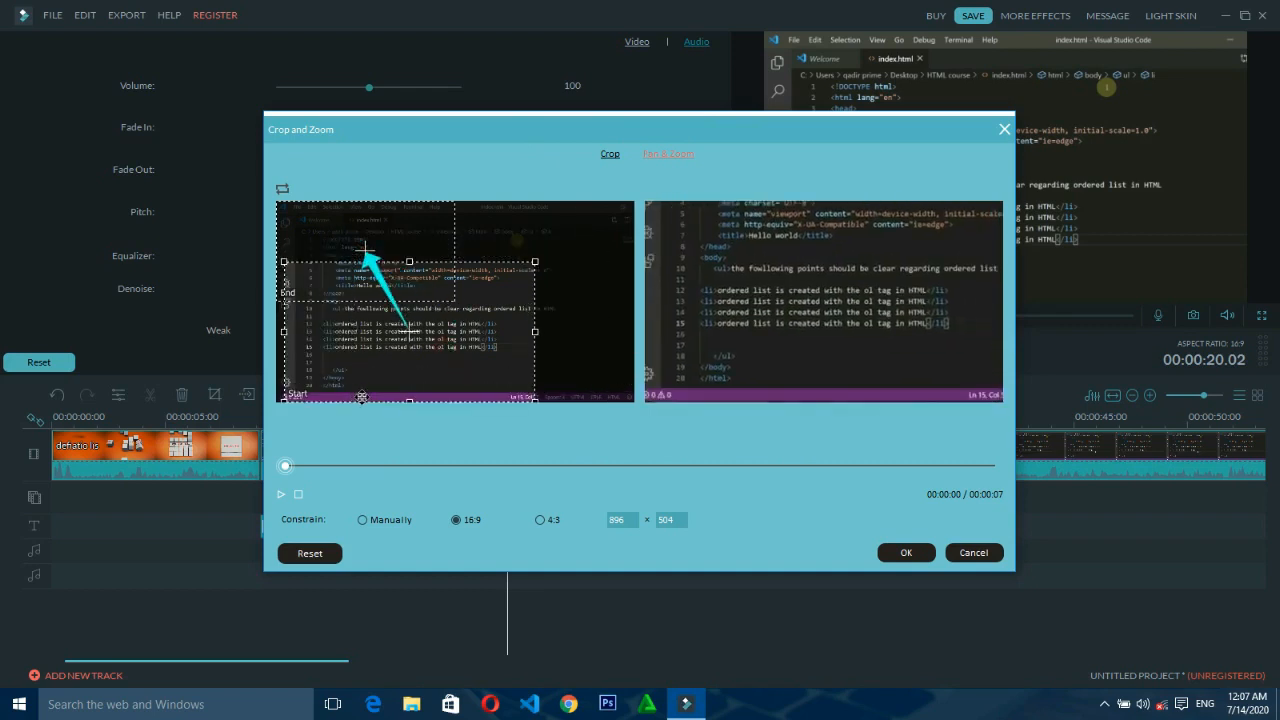
{"action": "left_click_drag", "start_coordinate": [404, 331], "coordinate": [420, 297]}
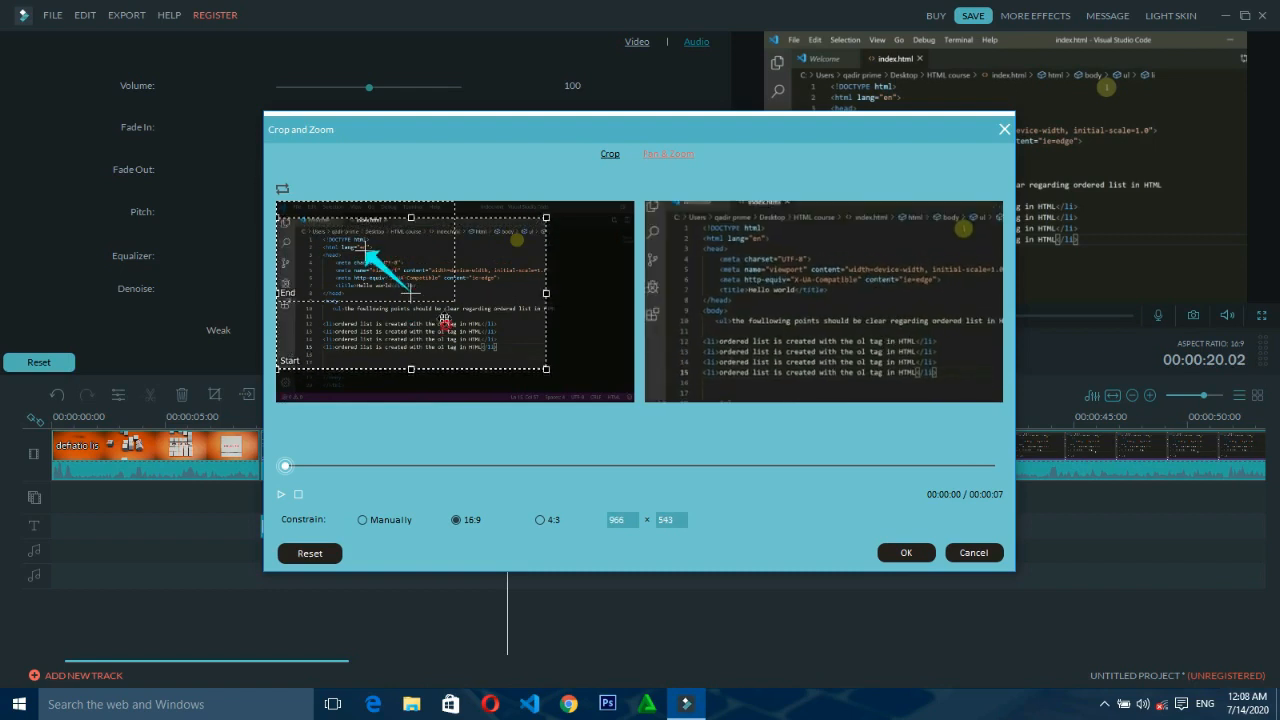
{"action": "left_click_drag", "start_coordinate": [546, 369], "coordinate": [620, 409]}
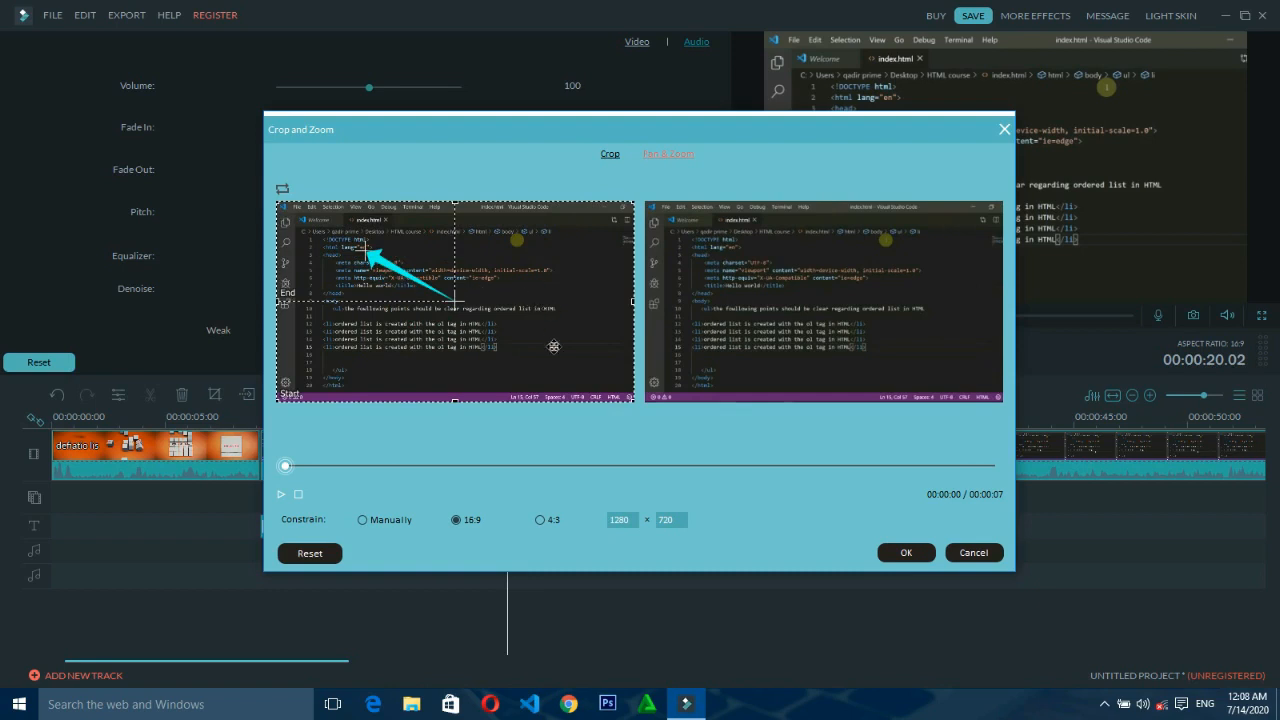
{"action": "left_click", "coordinate": [282, 495]}
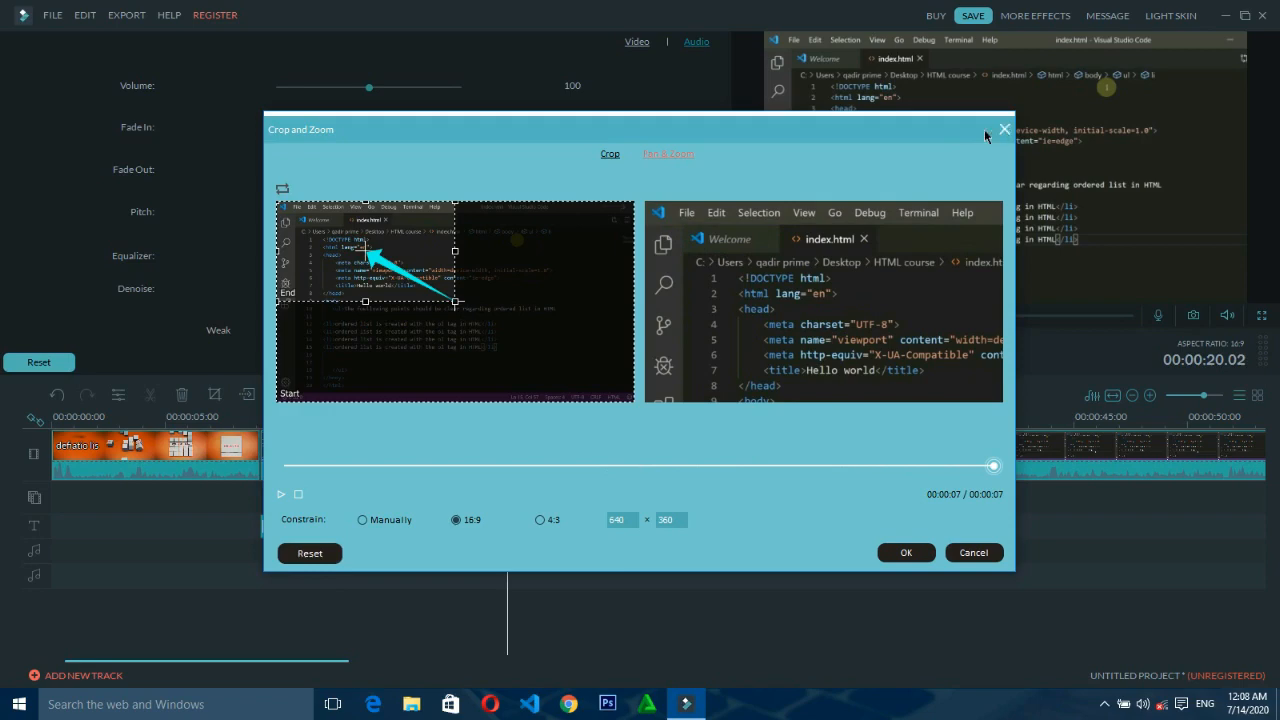
{"action": "left_click_drag", "start_coordinate": [985, 135], "coordinate": [902, 417]}
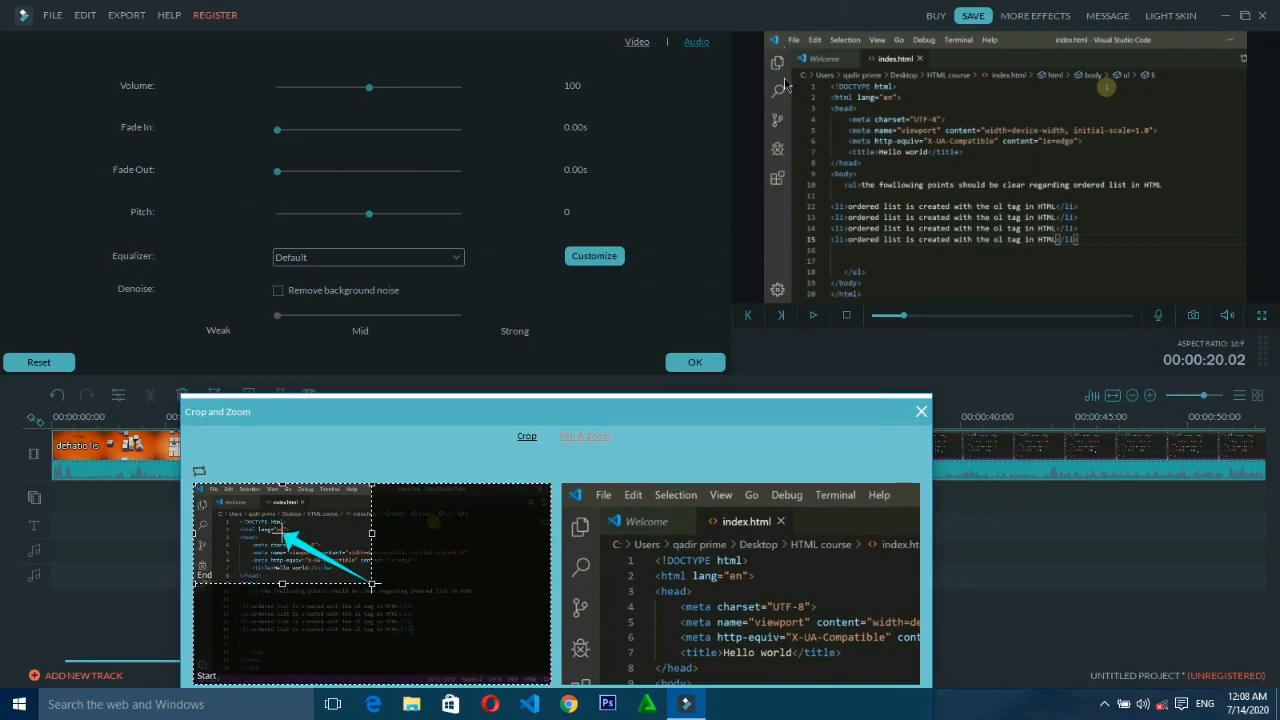
{"action": "left_click_drag", "start_coordinate": [683, 422], "coordinate": [724, 161]}
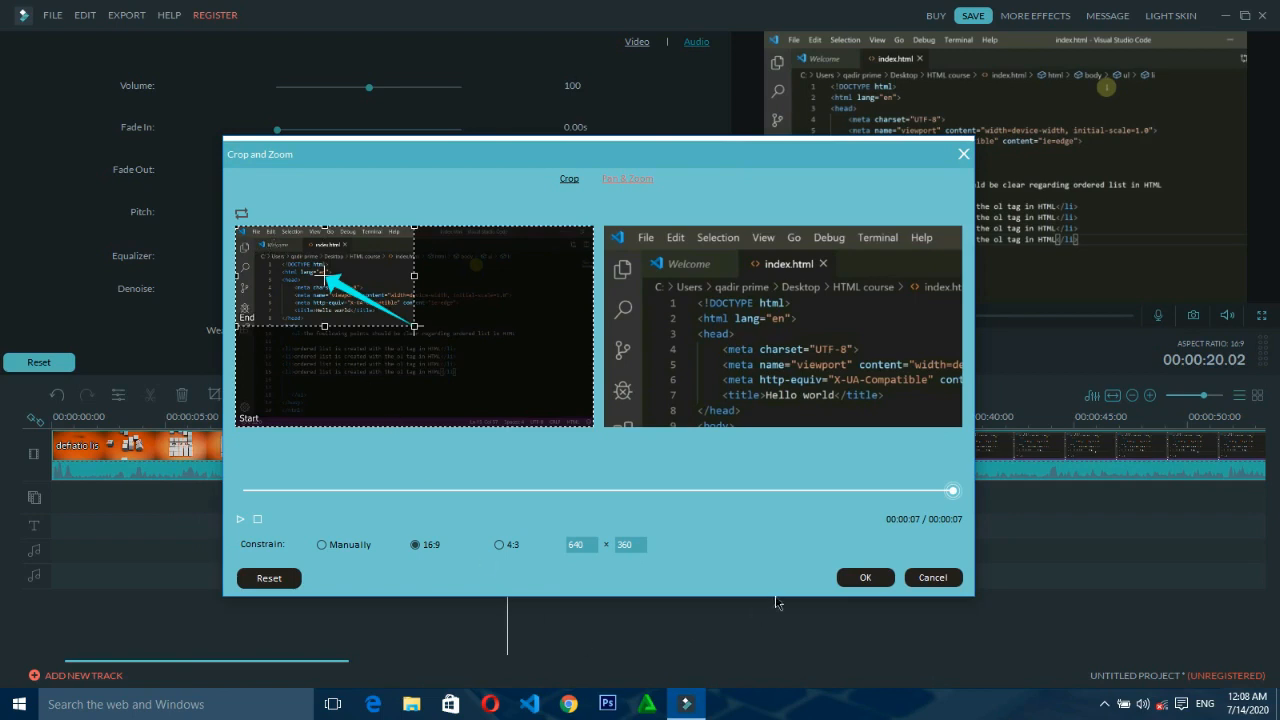
{"action": "left_click", "coordinate": [860, 580]}
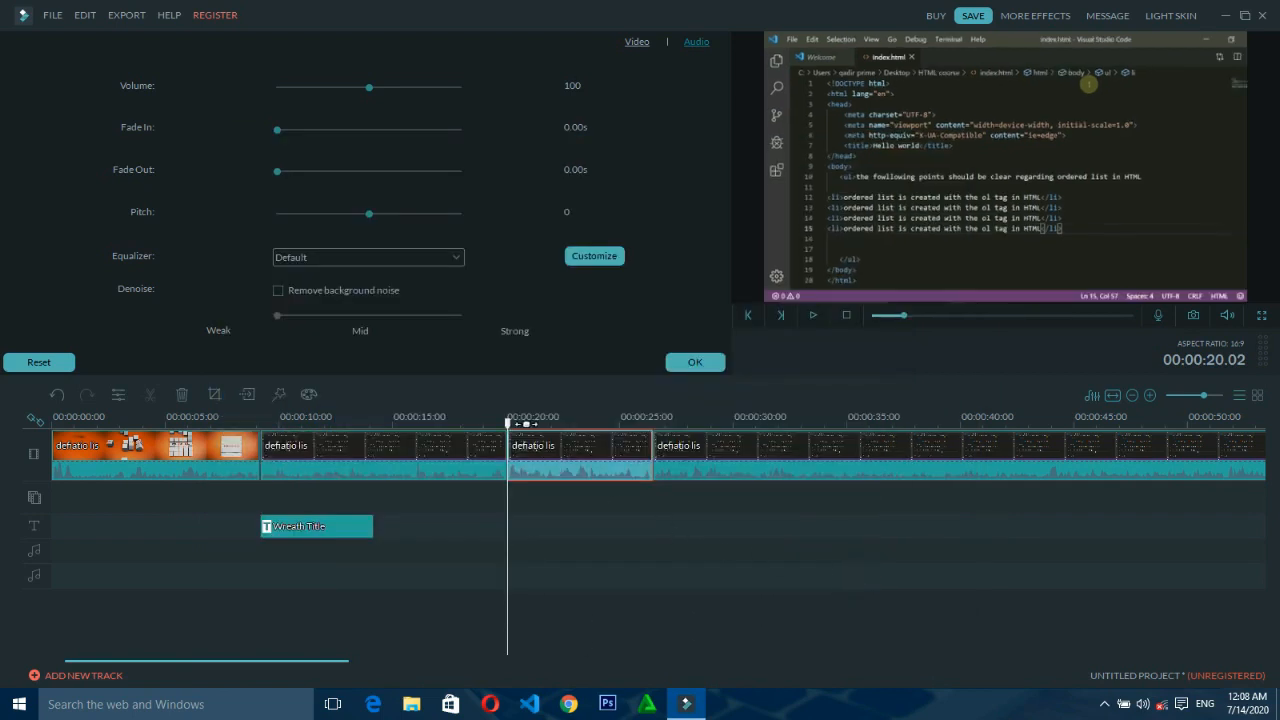
- Play the timeline from 00:00:19.05 through the third segment to check the Pan & Zoom motion
{"action": "left_click_drag", "start_coordinate": [510, 423], "coordinate": [488, 424]}
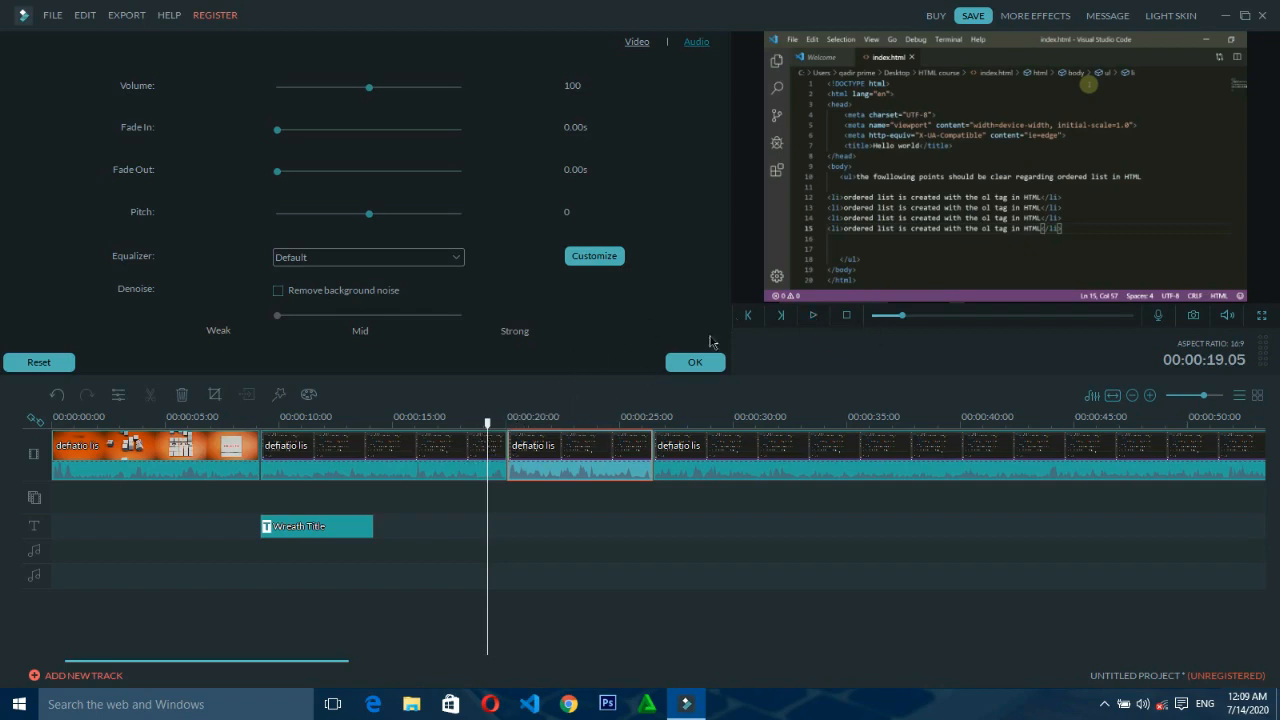
{"action": "left_click", "coordinate": [811, 322]}
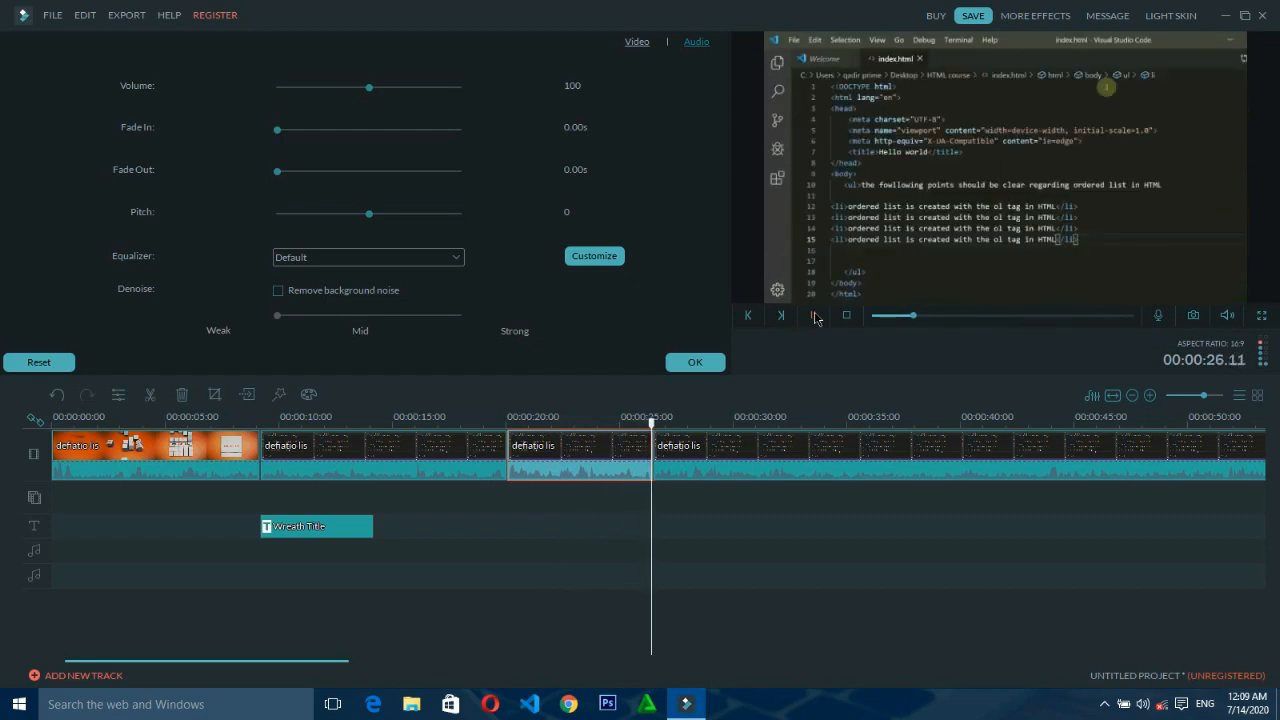
{"action": "left_click", "coordinate": [815, 318]}
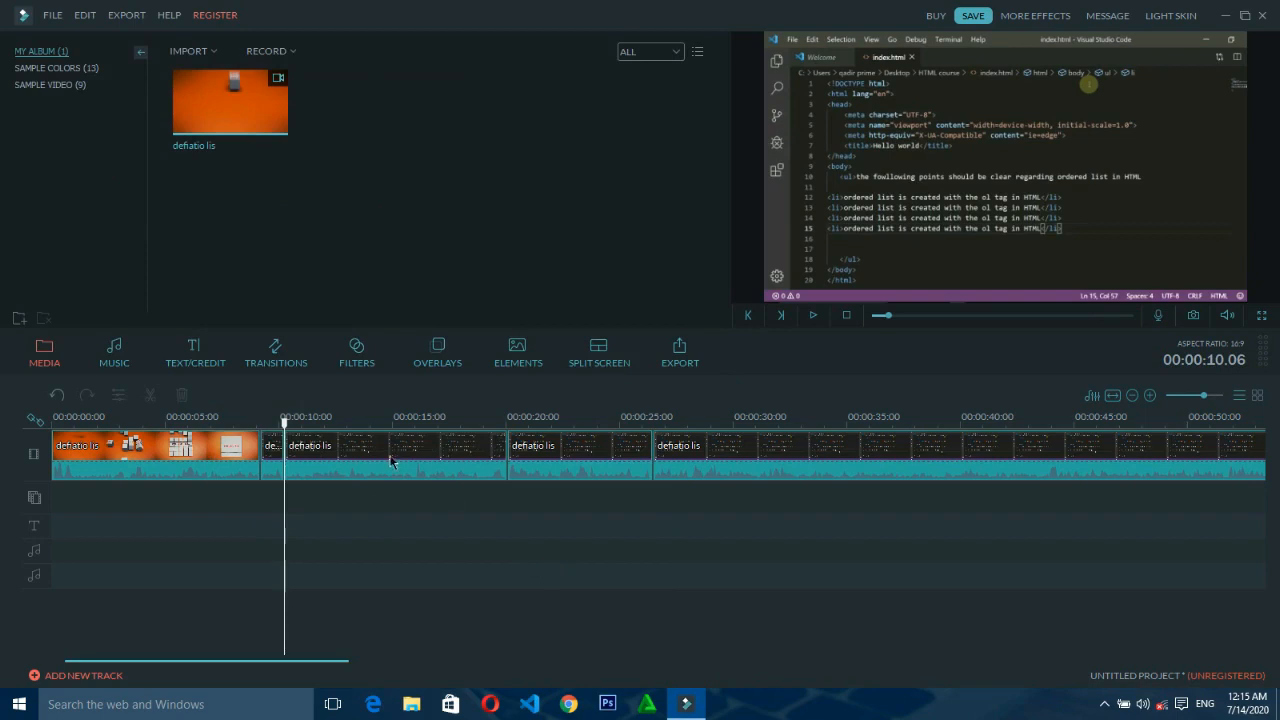
- Insert a Flash and Hold snapshot at 00:00:10.06 on the video track, open its settings, and play through it
{"action": "left_click", "coordinate": [390, 460]}
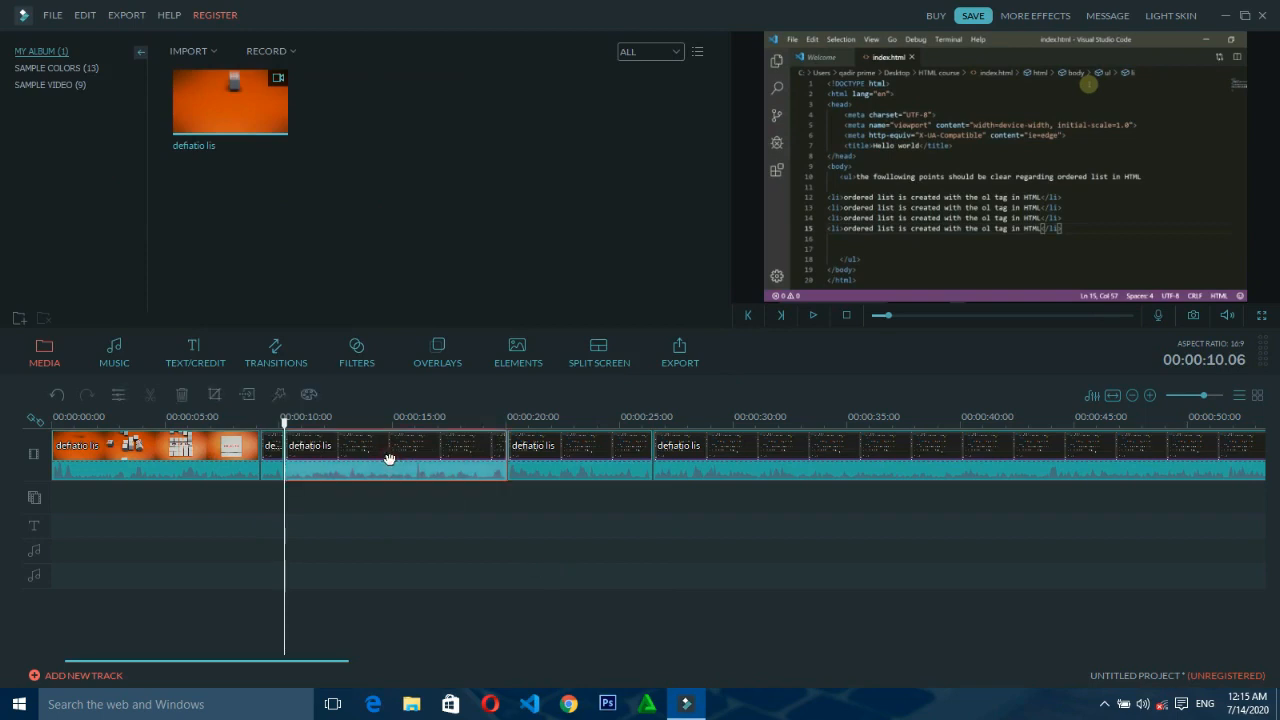
{"action": "left_click", "coordinate": [254, 397]}
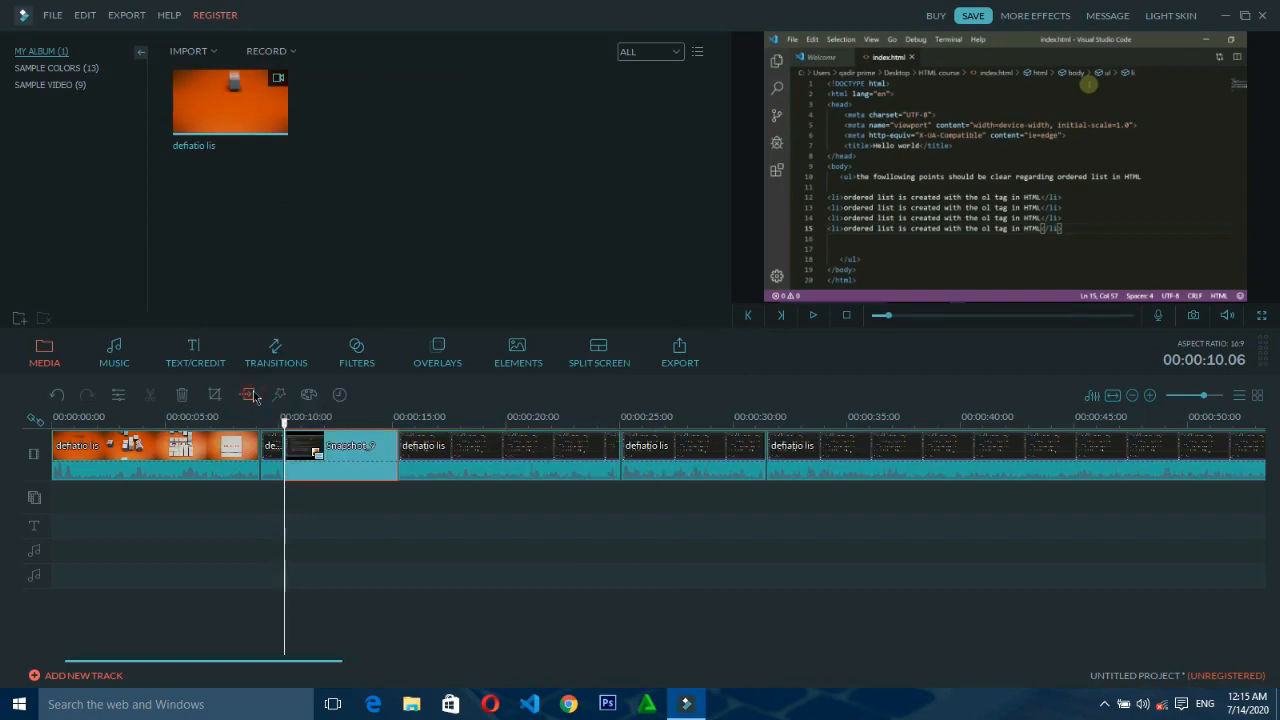
{"action": "double_click", "coordinate": [318, 455]}
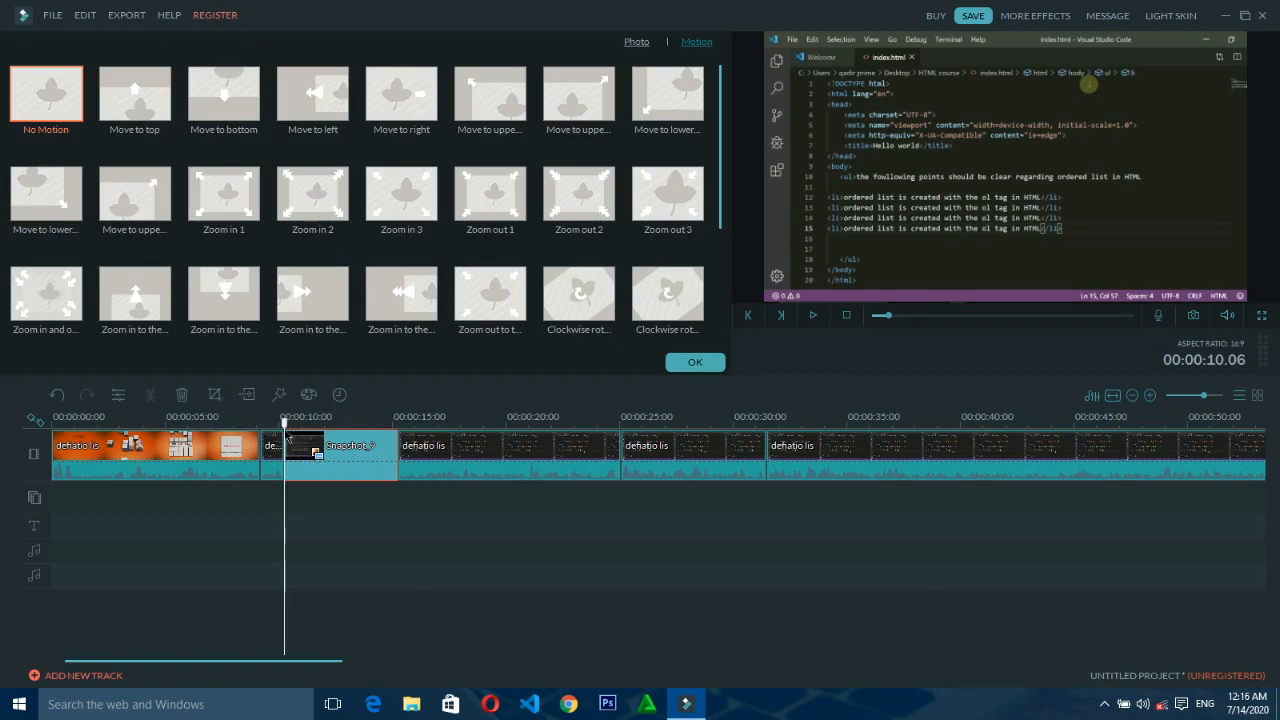
{"action": "left_click_drag", "start_coordinate": [284, 426], "coordinate": [272, 428]}
{"action": "key", "text": "space"}
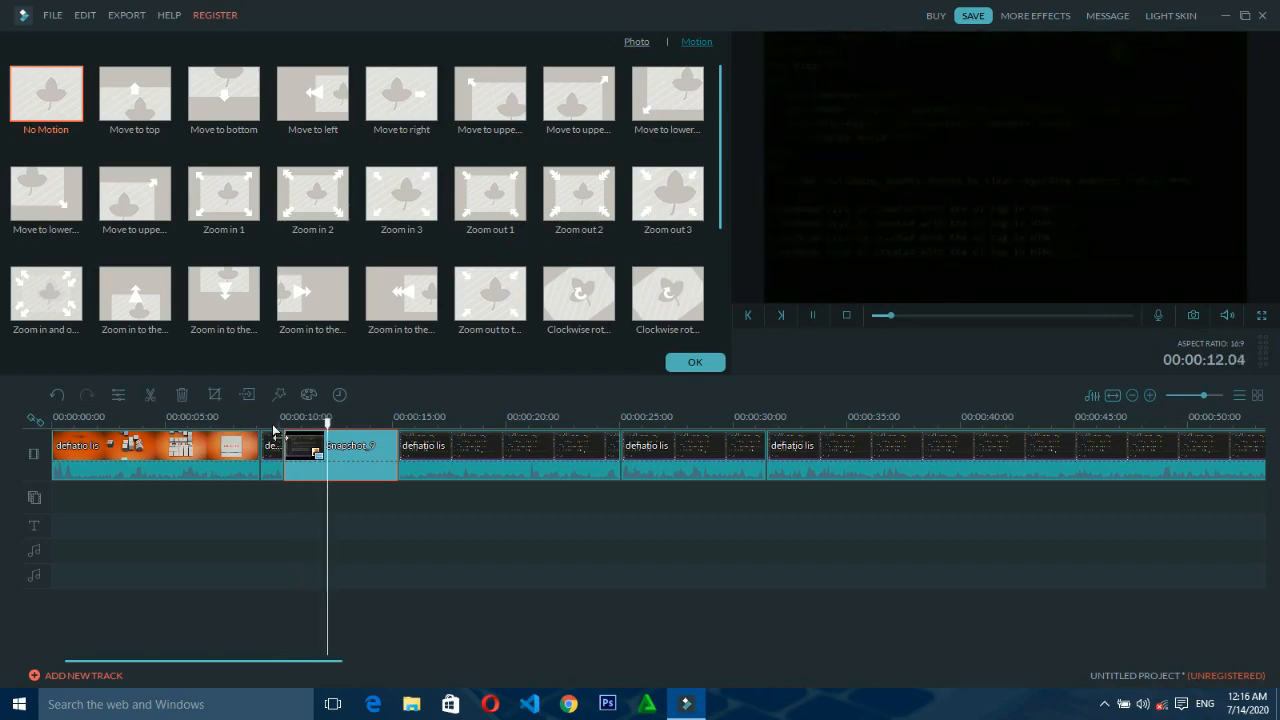
{"action": "key", "text": "space"}
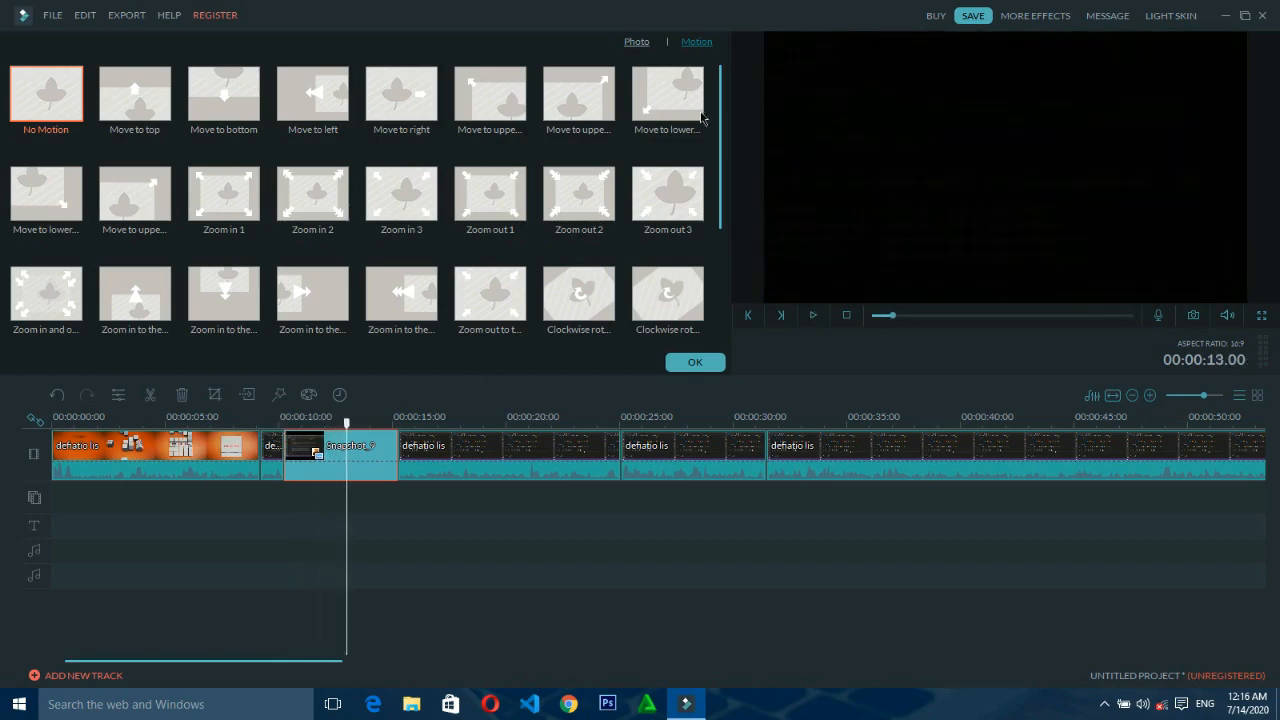
- Examine the snapshot's photo settings for rotation, contrast, saturation, brightness, tint and duration
{"action": "left_click", "coordinate": [637, 44]}
{"action": "left_click", "coordinate": [685, 46]}
{"action": "left_click", "coordinate": [648, 46]}
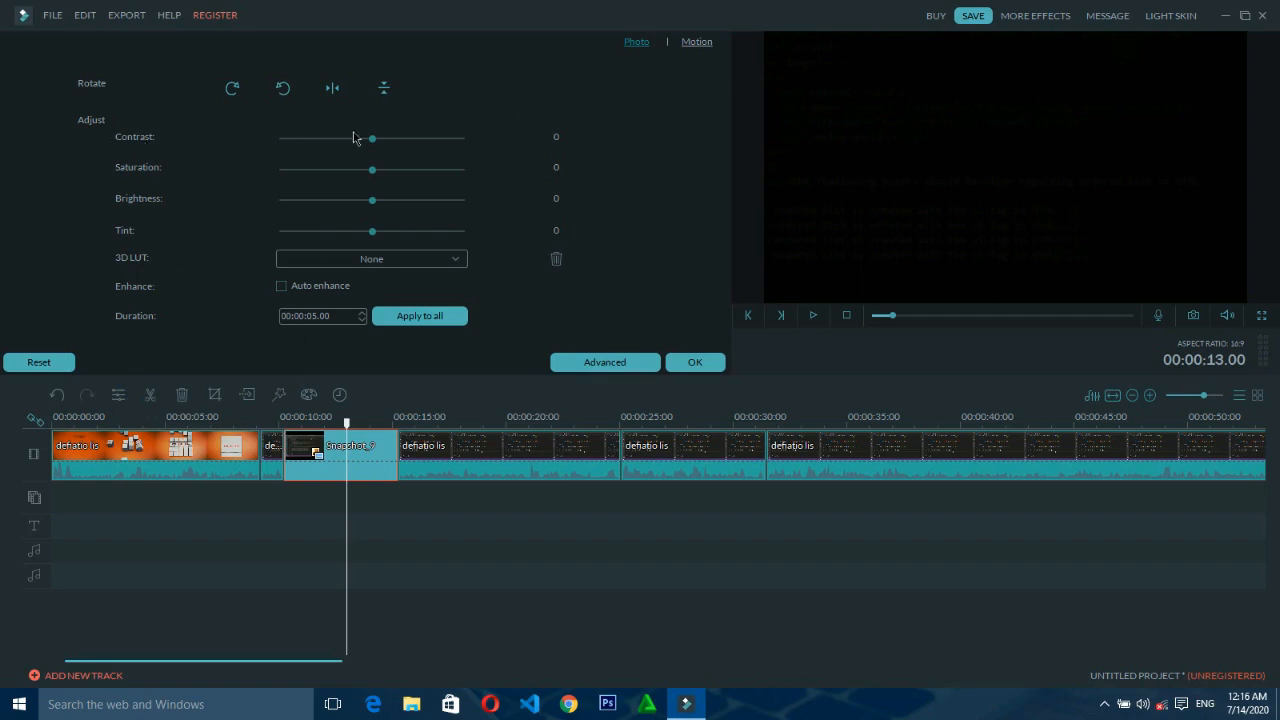
{"action": "mouse_move", "coordinate": [375, 177]}
{"action": "left_mouse_down"}
{"action": "mouse_move", "coordinate": [482, 174]}
{"action": "mouse_move", "coordinate": [291, 165]}
{"action": "mouse_move", "coordinate": [385, 175]}
{"action": "left_mouse_up"}
- Try the Move to right motion on the snapshot, replace it with Move to top, and preview the result
{"action": "left_click", "coordinate": [697, 42]}
{"action": "left_click", "coordinate": [420, 110]}
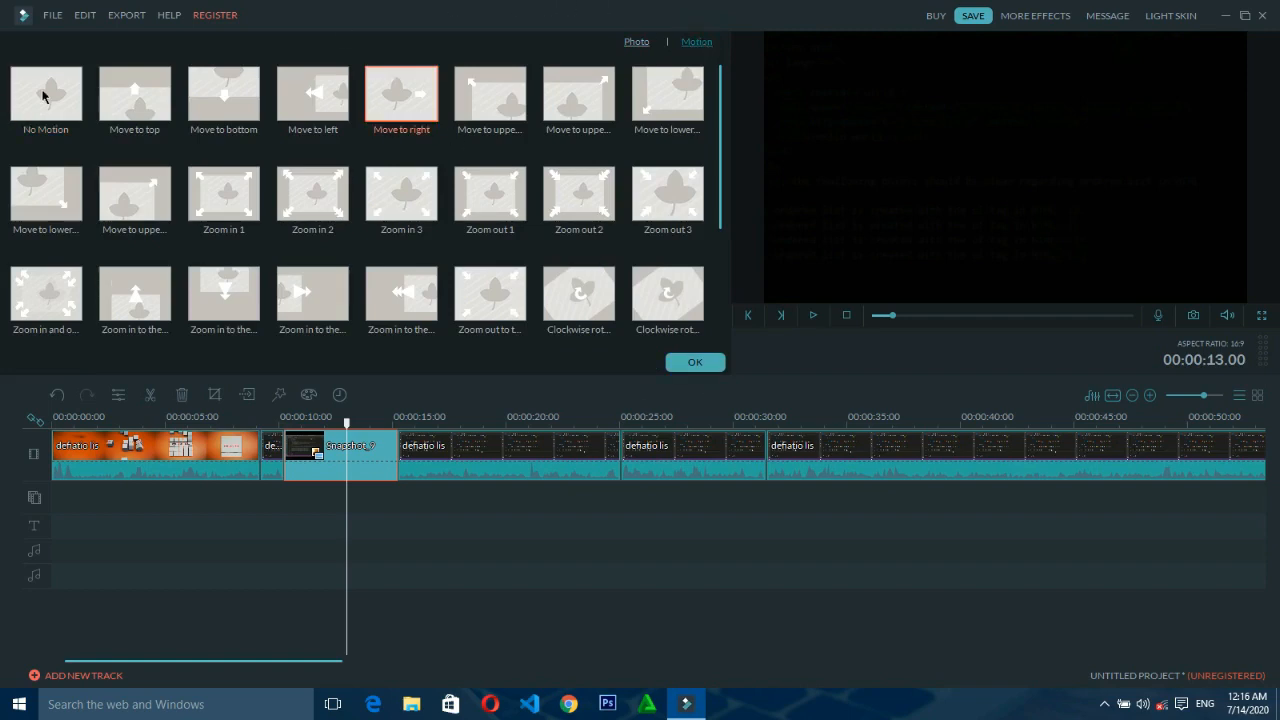
{"action": "left_click", "coordinate": [43, 95]}
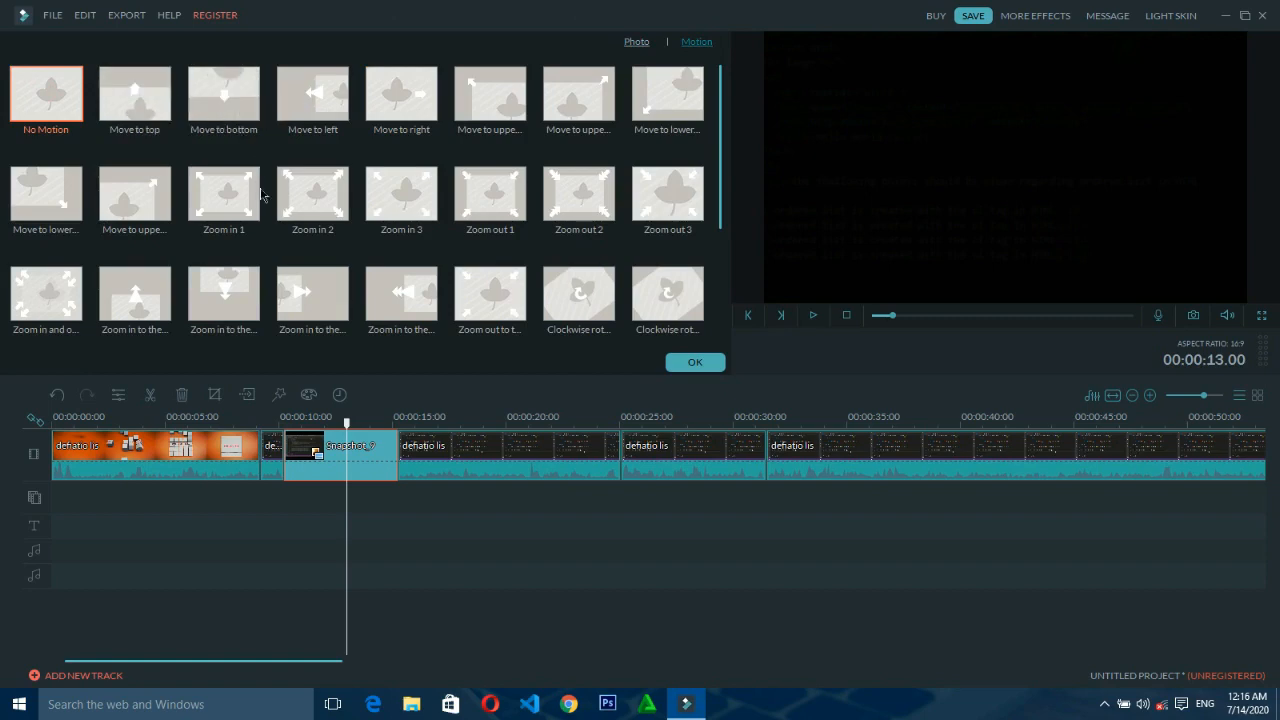
{"action": "left_click", "coordinate": [140, 92]}
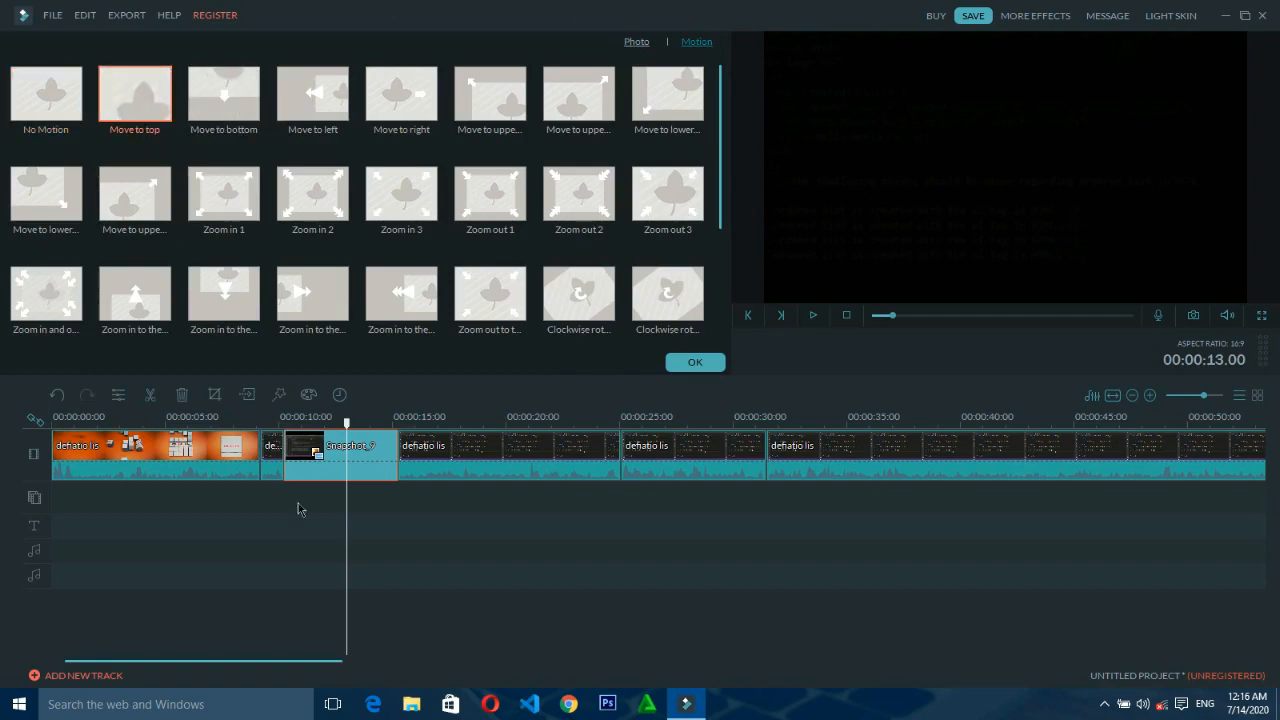
{"action": "double_click", "coordinate": [120, 79]}
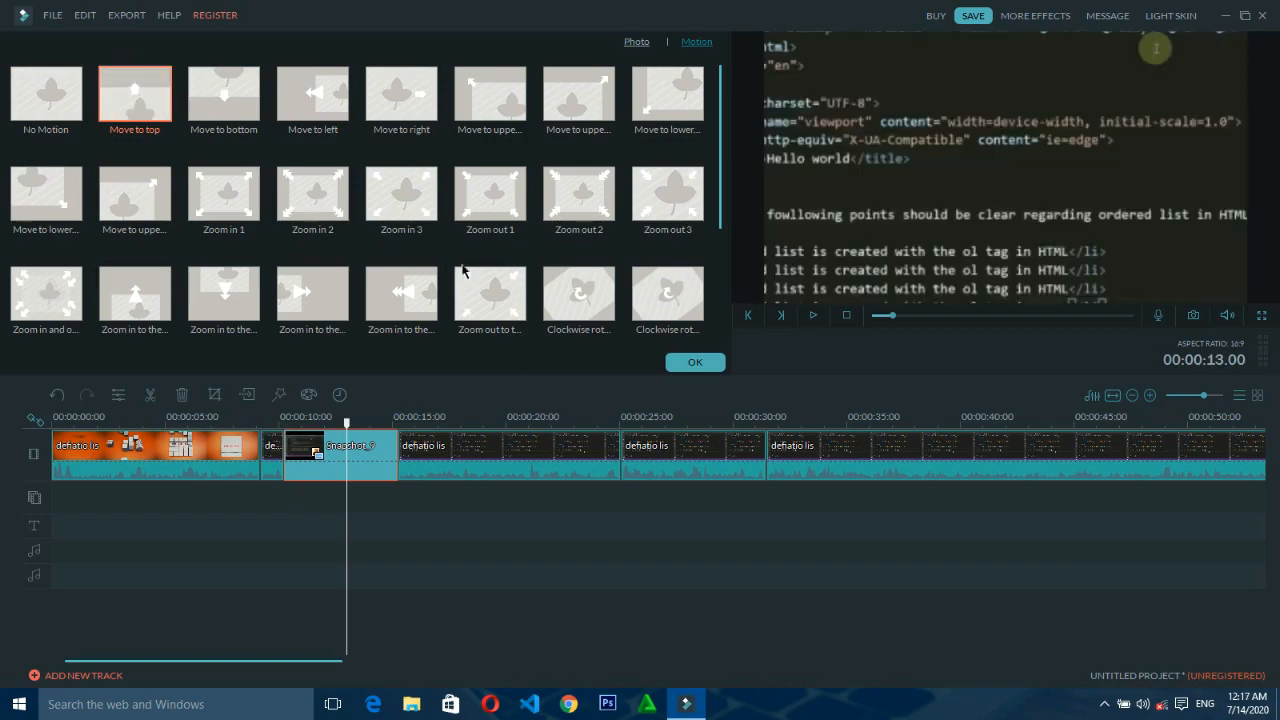
{"action": "key", "text": "space"}
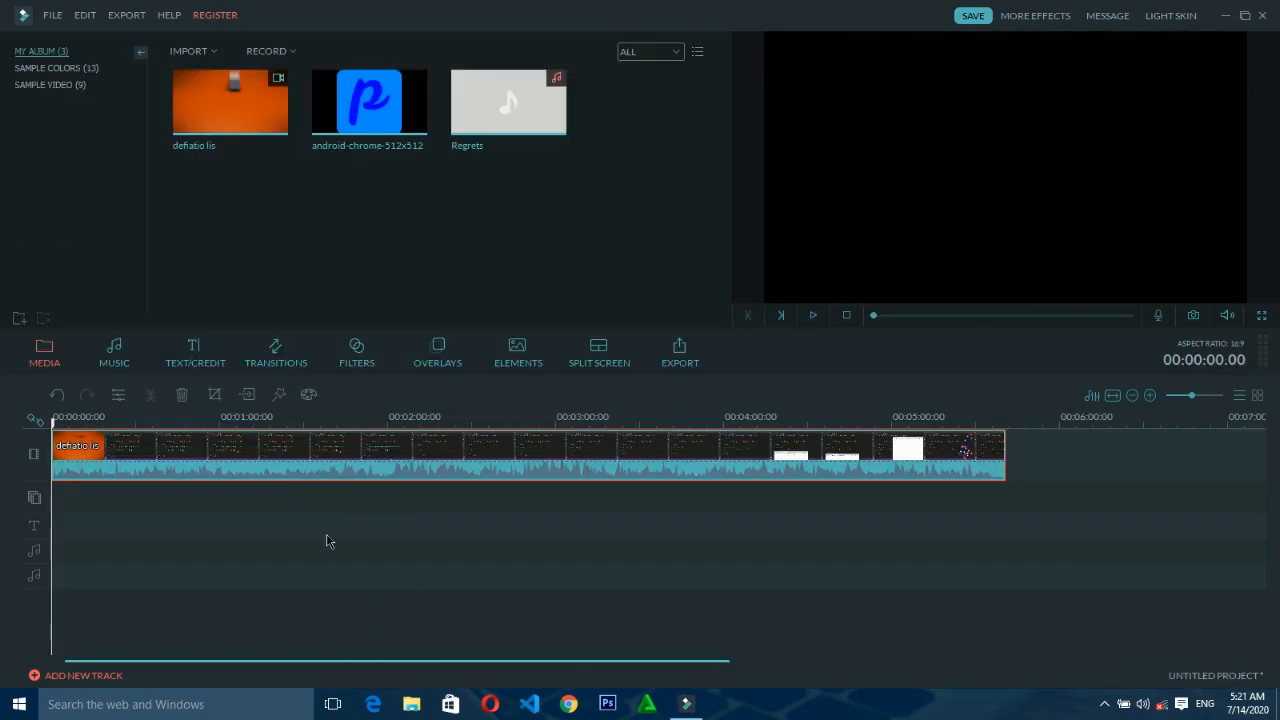
- Place the playhead at 00:01:26.21, enable Tilt-Shift on the defiatio lis clip with the Power Tool, and preview the effect at 00:02:07
{"action": "left_click", "coordinate": [279, 396]}
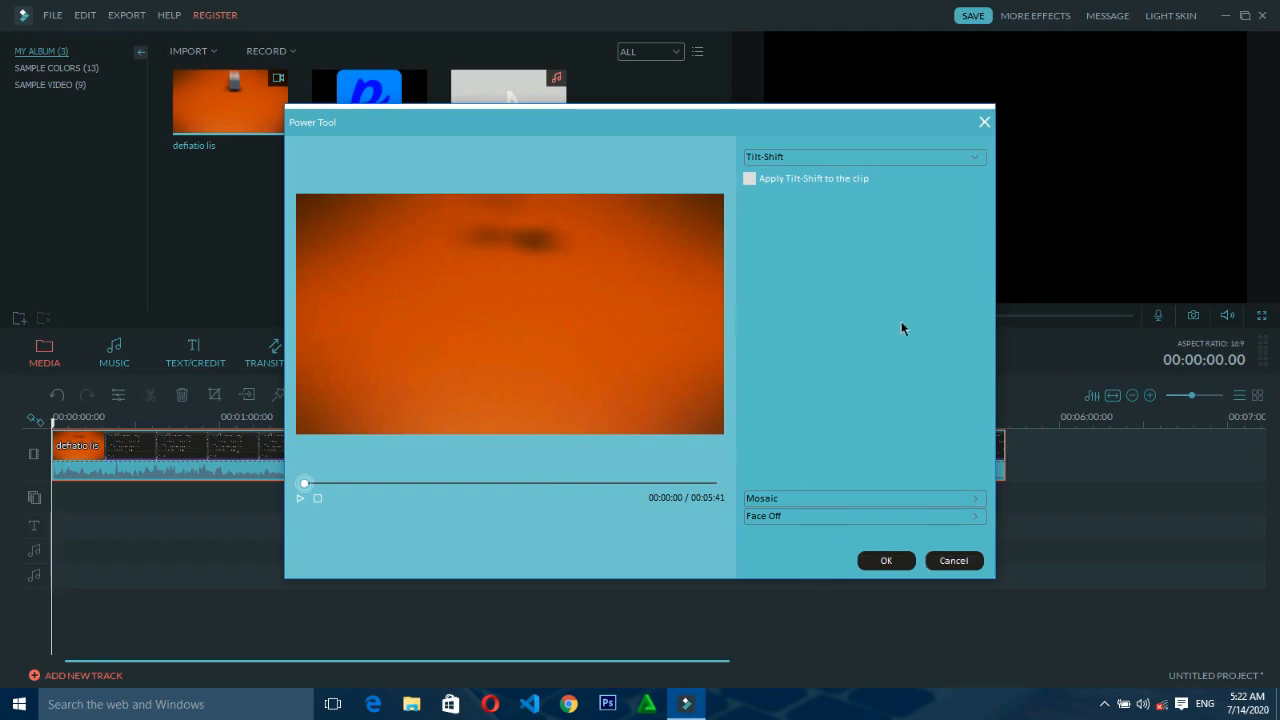
{"action": "left_click", "coordinate": [957, 561]}
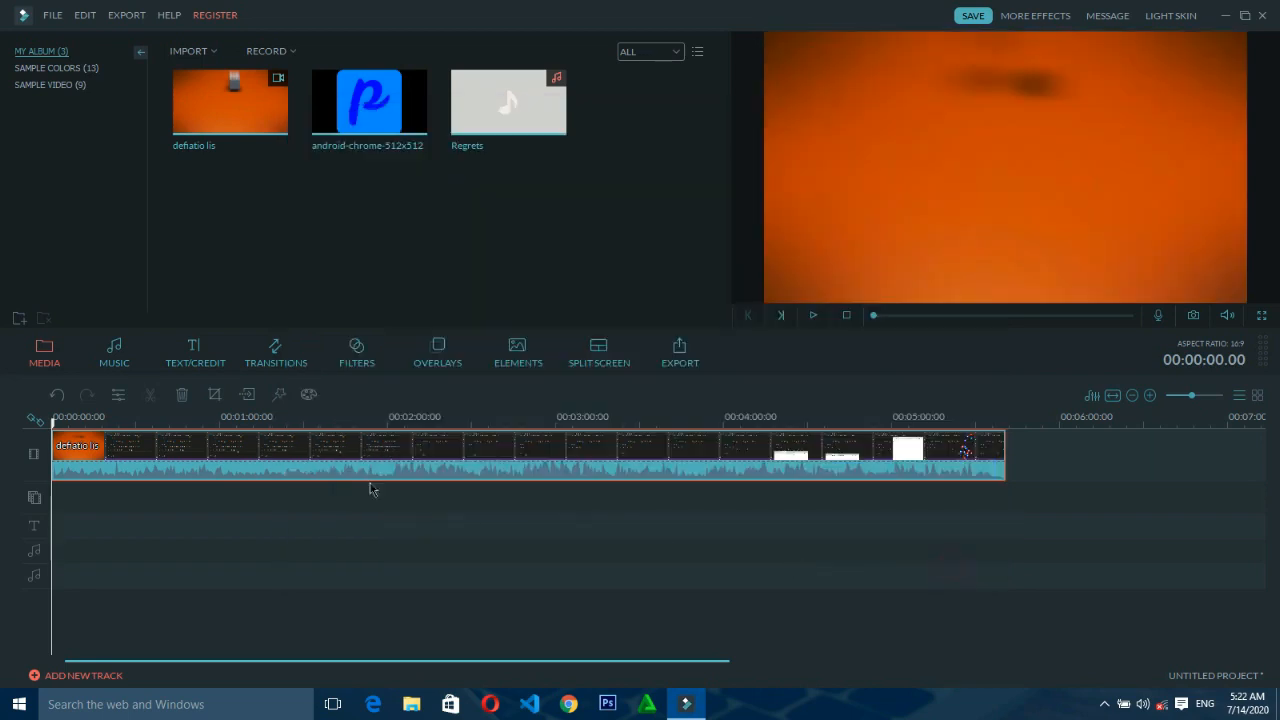
{"action": "left_click_drag", "start_coordinate": [55, 425], "coordinate": [296, 440]}
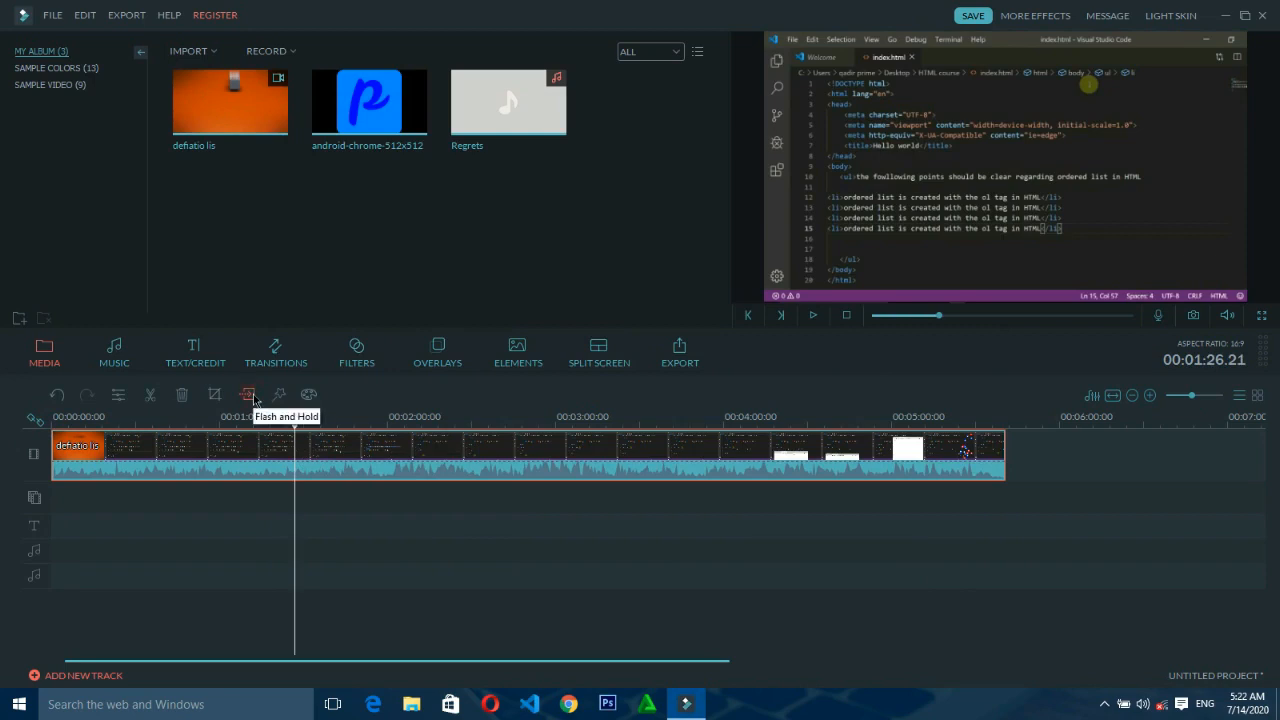
{"action": "left_click", "coordinate": [283, 395]}
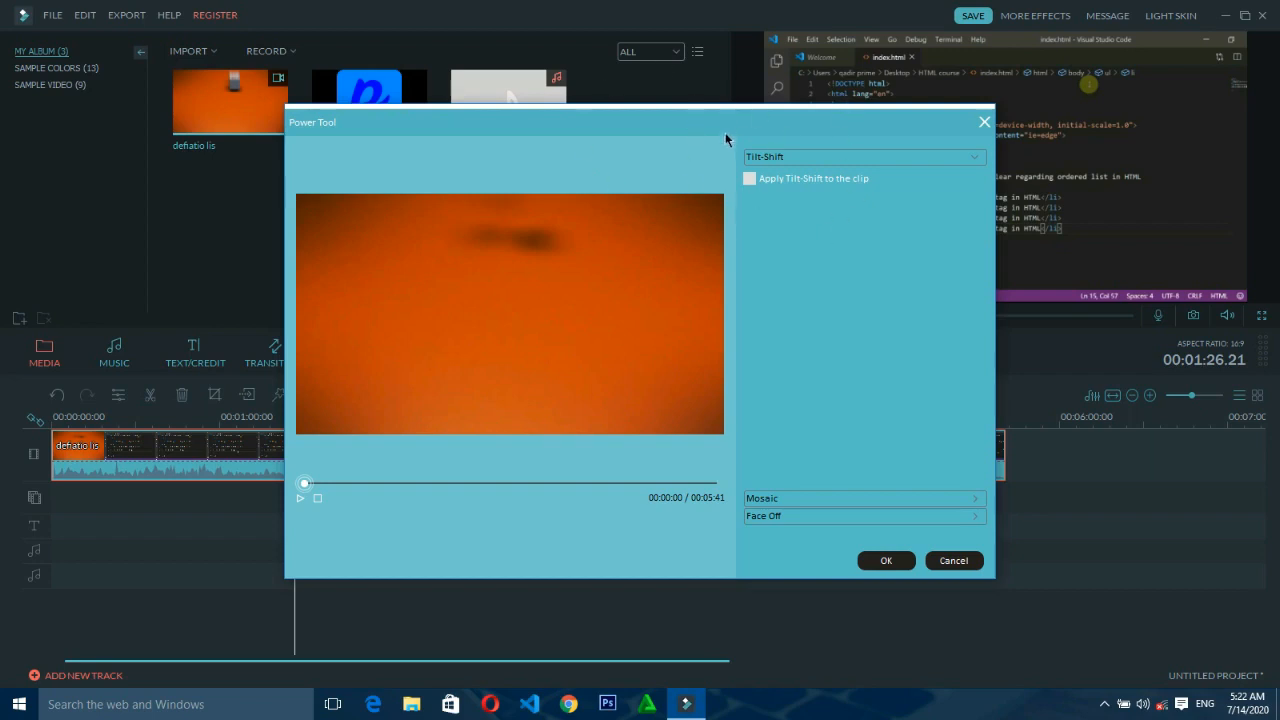
{"action": "left_click", "coordinate": [750, 180]}
{"action": "left_click_drag", "start_coordinate": [303, 486], "coordinate": [458, 484]}
{"action": "mouse_move", "coordinate": [546, 280]}
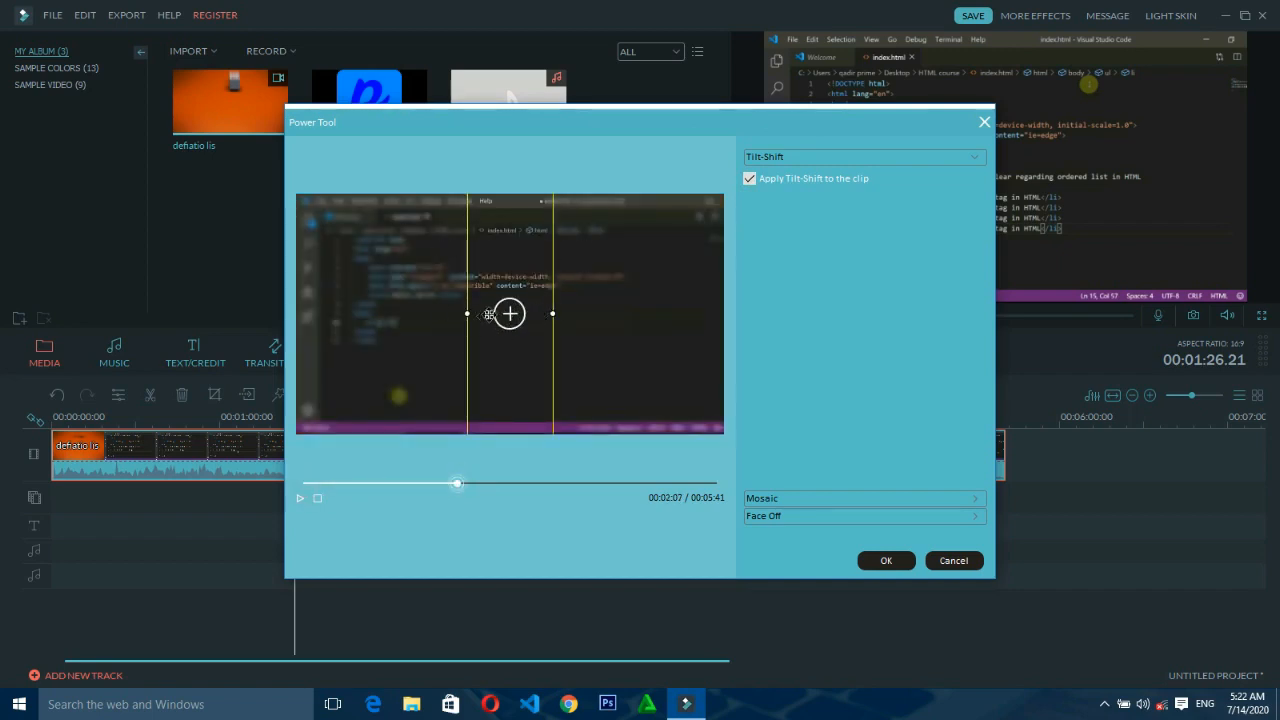
- Shift the Tilt-Shift focus band slightly left, widen it to cover most of the code text, and apply it
{"action": "mouse_move", "coordinate": [509, 341]}
{"action": "left_mouse_down"}
{"action": "mouse_move", "coordinate": [423, 348]}
{"action": "mouse_move", "coordinate": [563, 343]}
{"action": "mouse_move", "coordinate": [460, 329]}
{"action": "mouse_move", "coordinate": [484, 337]}
{"action": "left_mouse_up"}
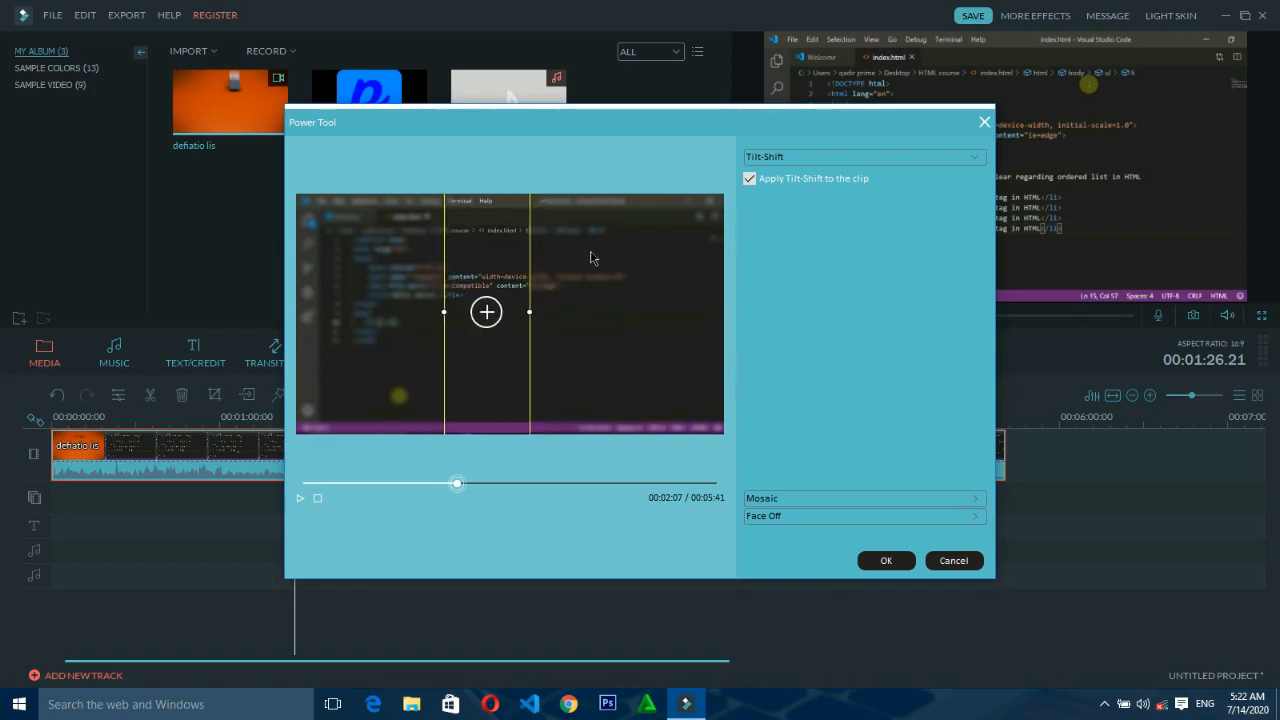
{"action": "left_click_drag", "start_coordinate": [530, 312], "coordinate": [635, 311]}
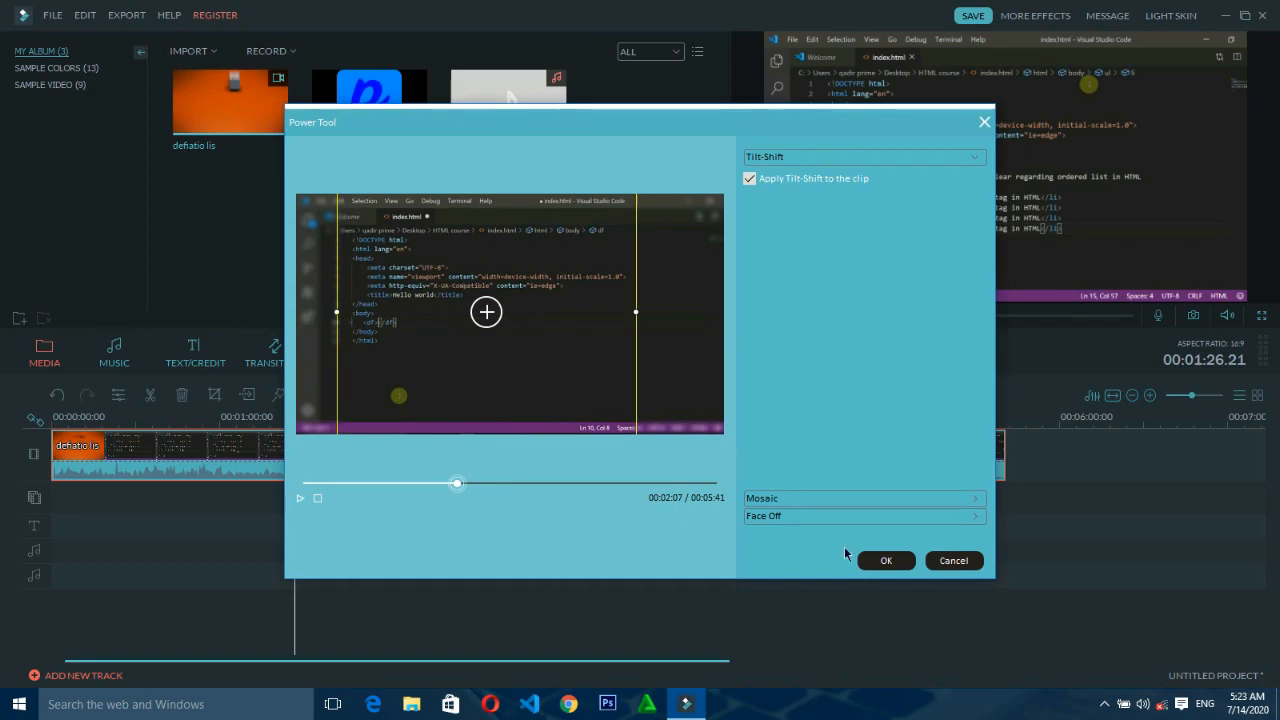
{"action": "left_click", "coordinate": [880, 564]}
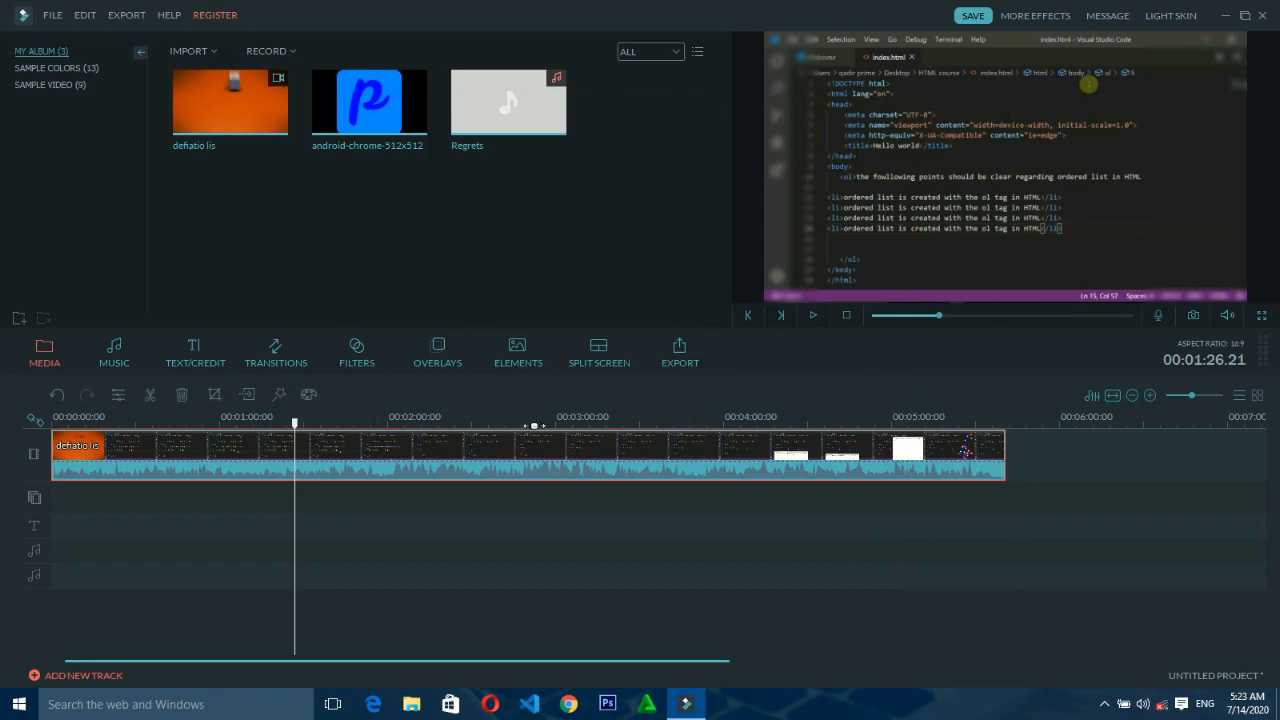
- Nudge the clip's Tilt-Shift band slightly right, then enable Mosaic and add a mosaic area near the middle of the frame
{"action": "left_click", "coordinate": [278, 395]}
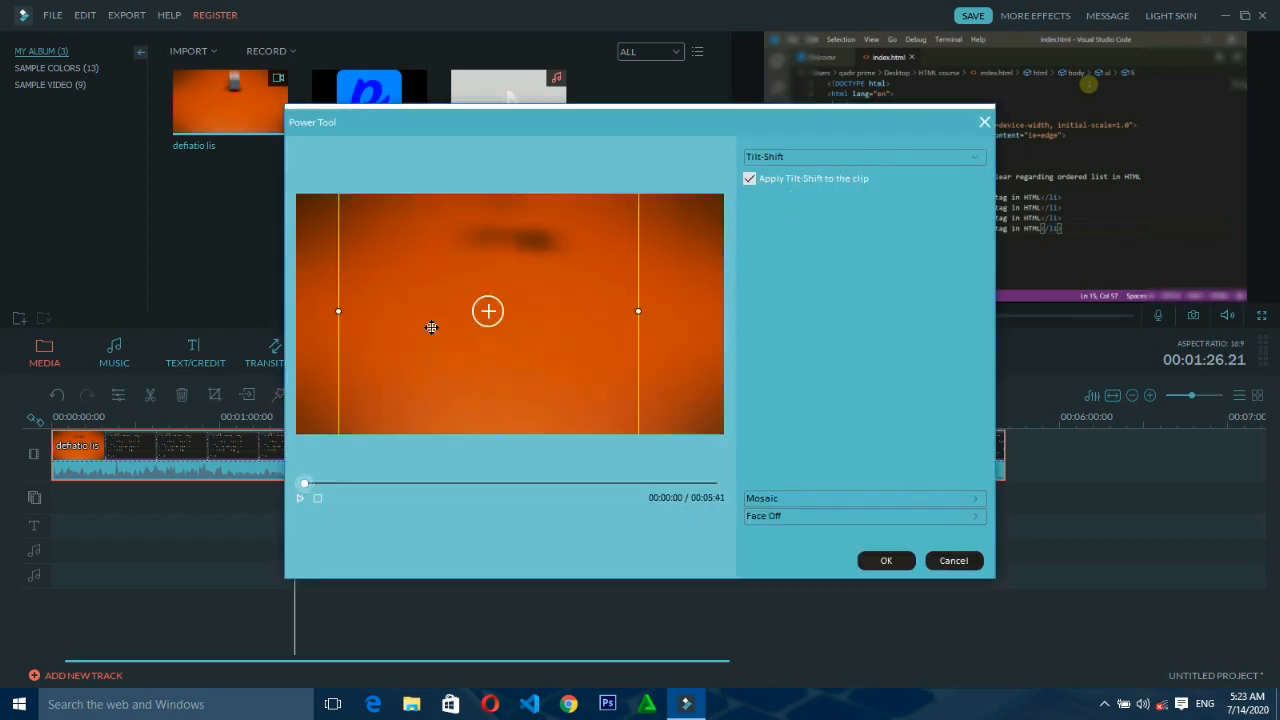
{"action": "mouse_move", "coordinate": [430, 320]}
{"action": "left_mouse_down"}
{"action": "mouse_move", "coordinate": [457, 323]}
{"action": "mouse_move", "coordinate": [437, 314]}
{"action": "mouse_move", "coordinate": [442, 324]}
{"action": "left_mouse_up"}
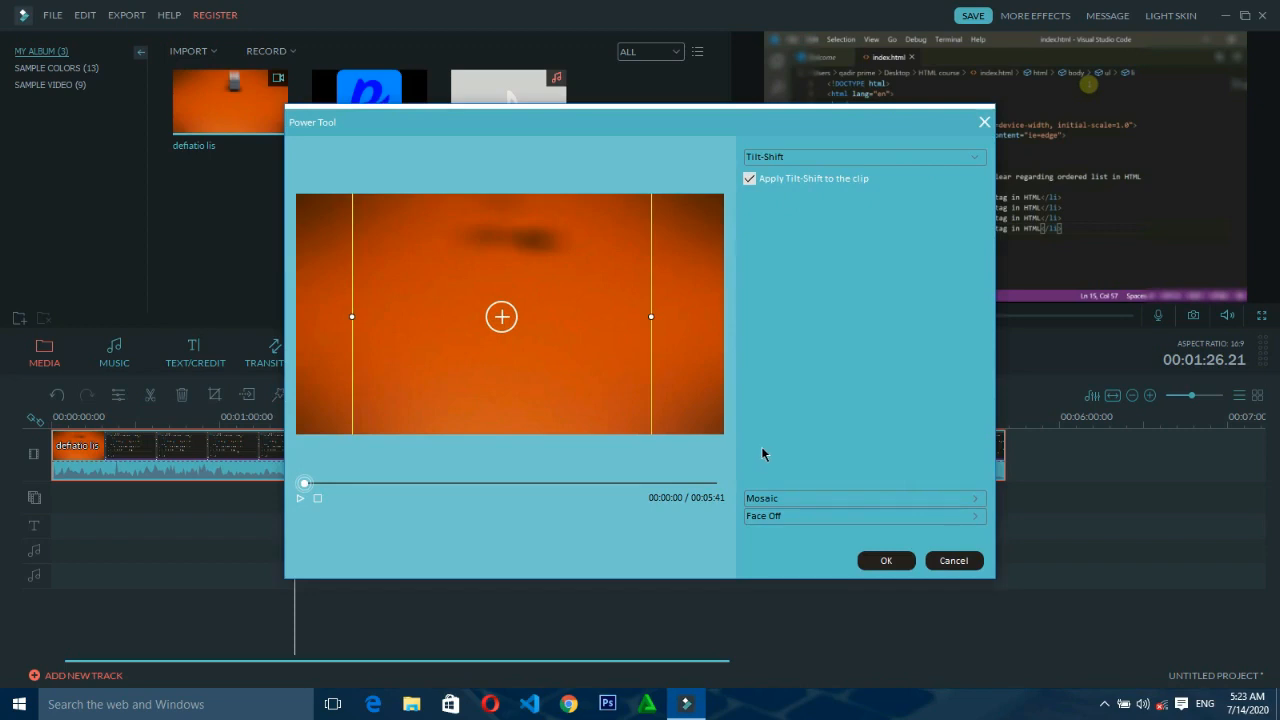
{"action": "left_click", "coordinate": [821, 500]}
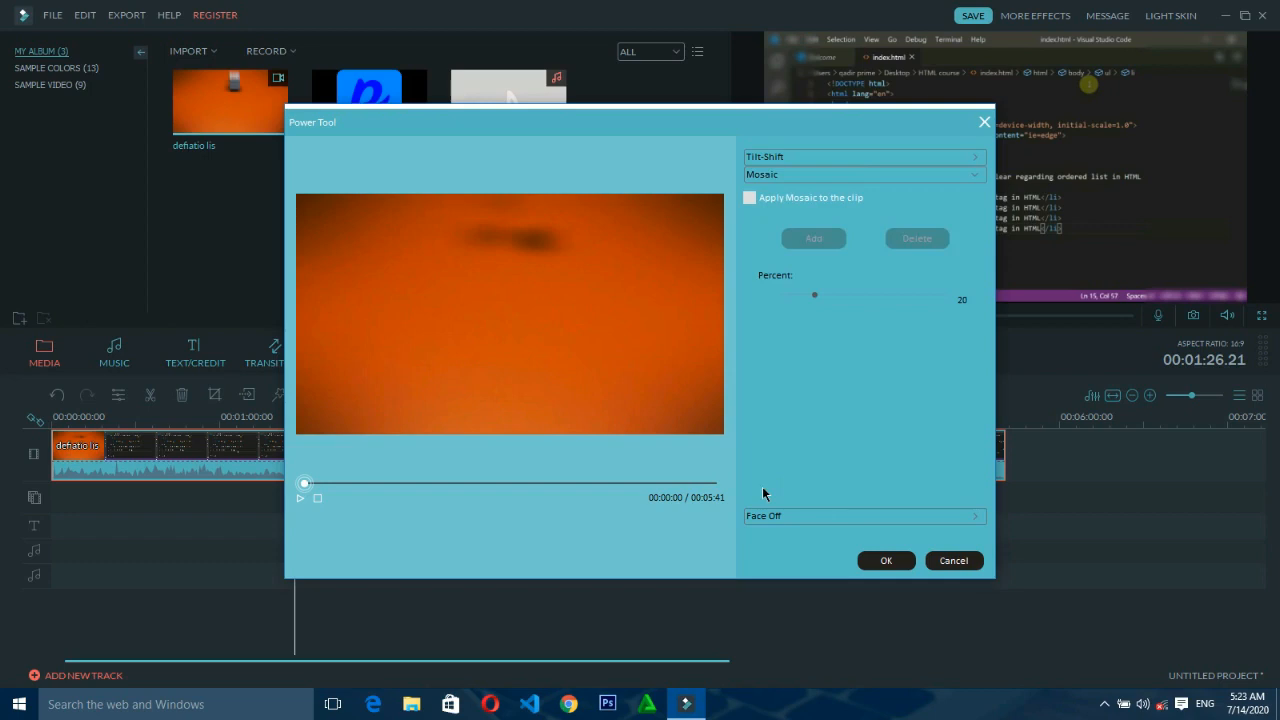
{"action": "left_click", "coordinate": [763, 198]}
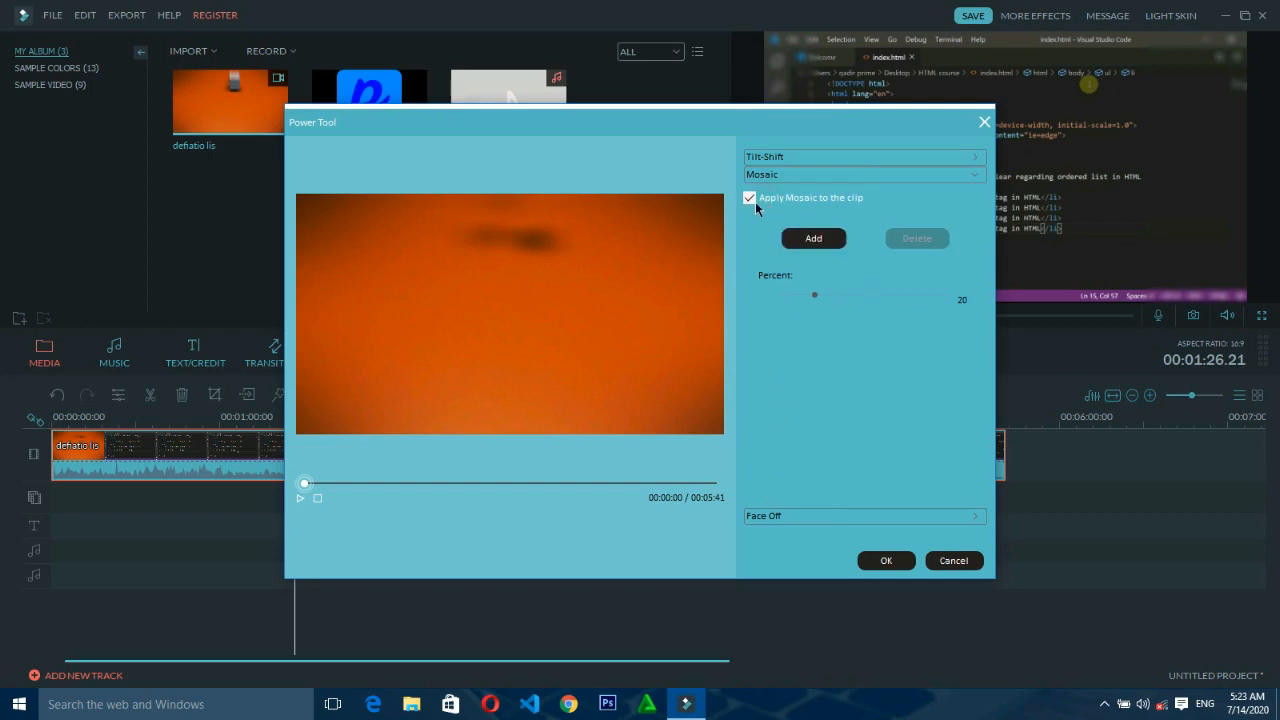
{"action": "left_click", "coordinate": [818, 240]}
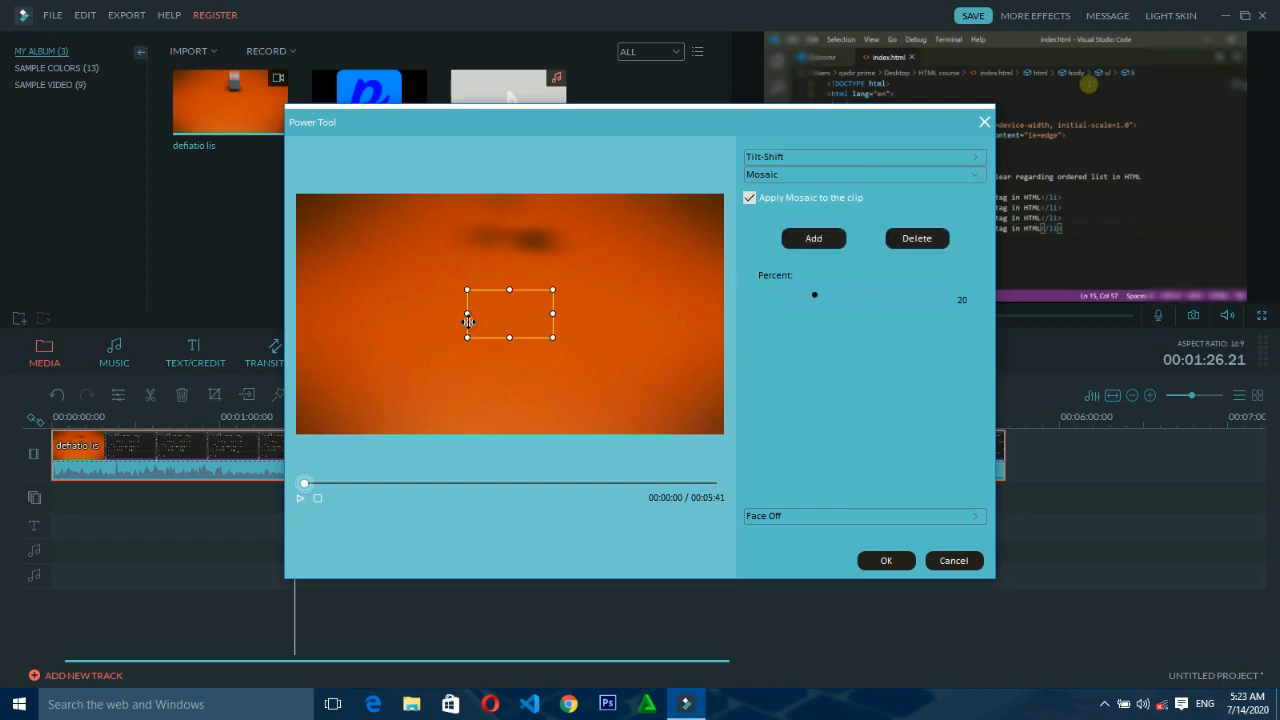
{"action": "mouse_move", "coordinate": [520, 308]}
{"action": "left_mouse_down"}
{"action": "mouse_move", "coordinate": [367, 321]}
{"action": "mouse_move", "coordinate": [640, 377]}
{"action": "mouse_move", "coordinate": [506, 323]}
{"action": "left_mouse_up"}
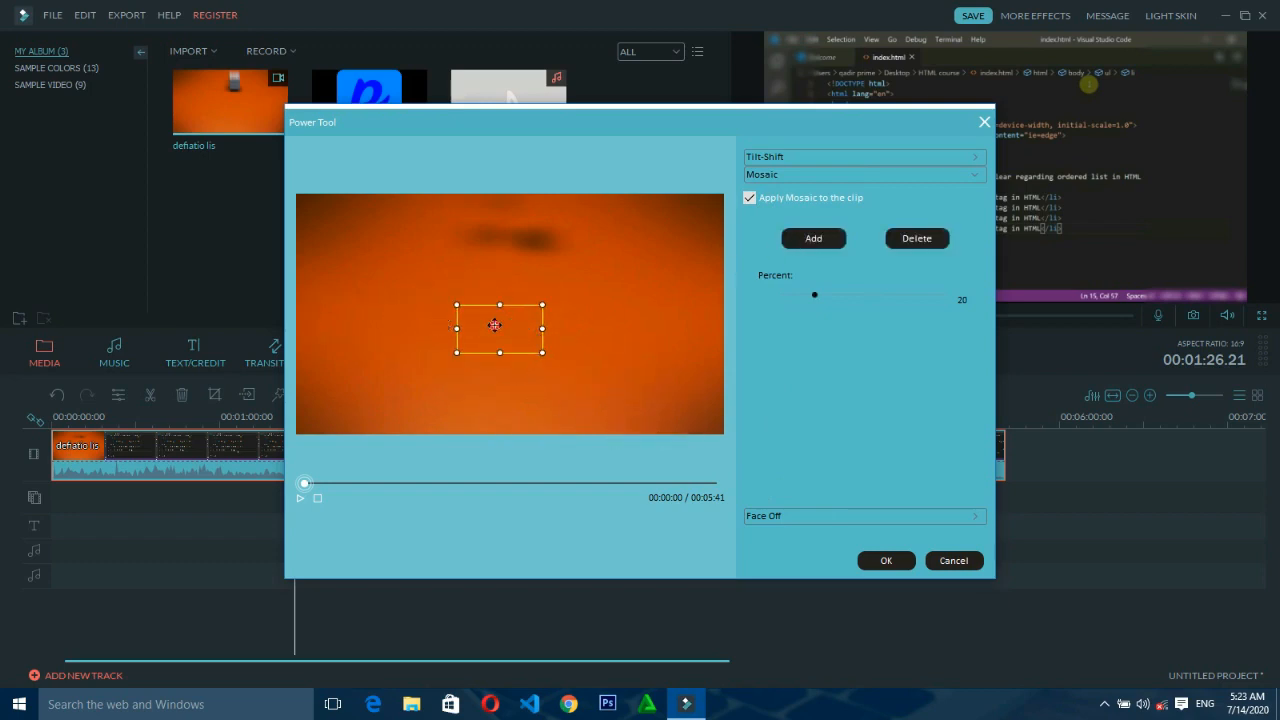
- At 00:01:16 in the clip preview, move the mosaic over the ordered-list lines and enlarge it to cover more of their text
{"action": "left_click", "coordinate": [396, 483]}
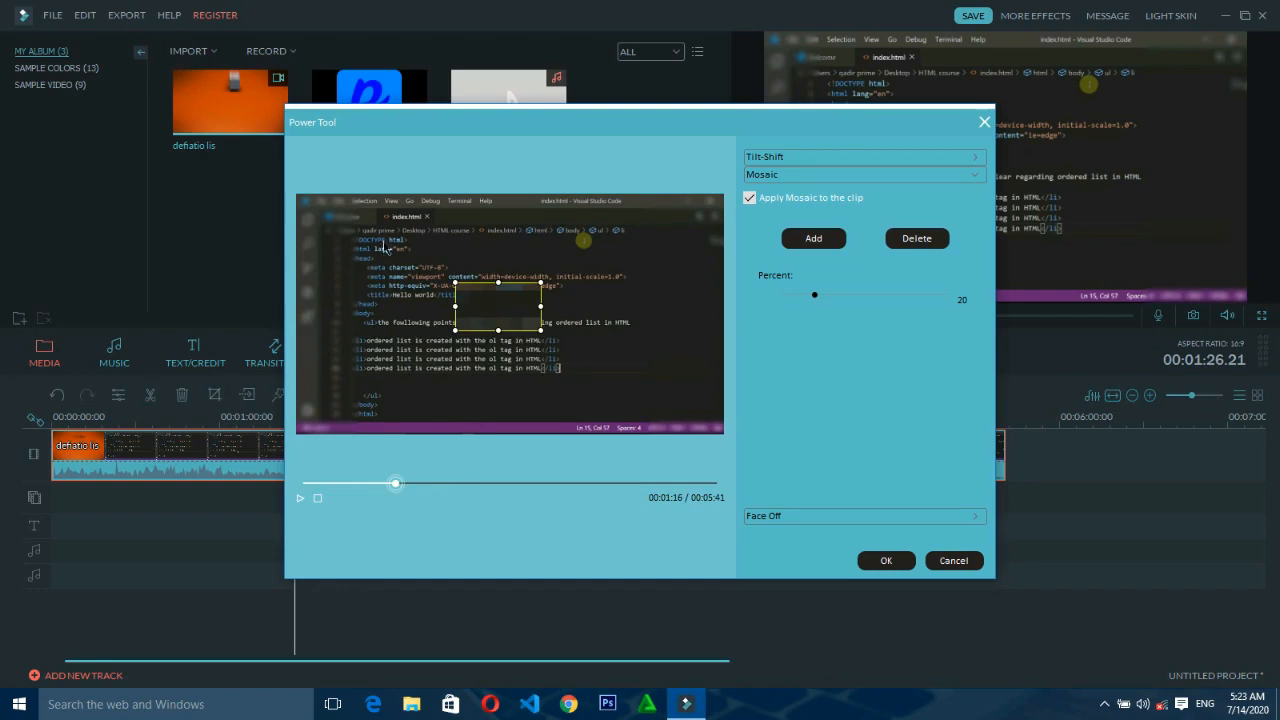
{"action": "left_click_drag", "start_coordinate": [485, 298], "coordinate": [483, 349]}
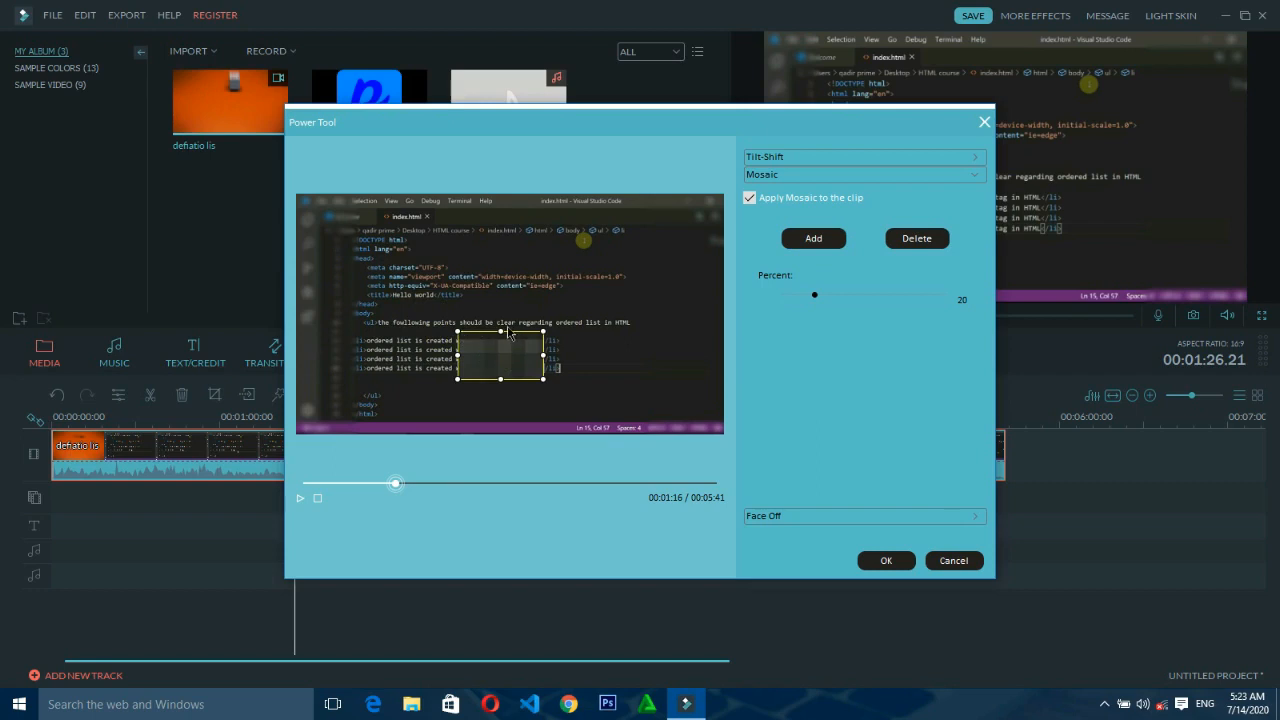
{"action": "left_click_drag", "start_coordinate": [501, 331], "coordinate": [563, 384]}
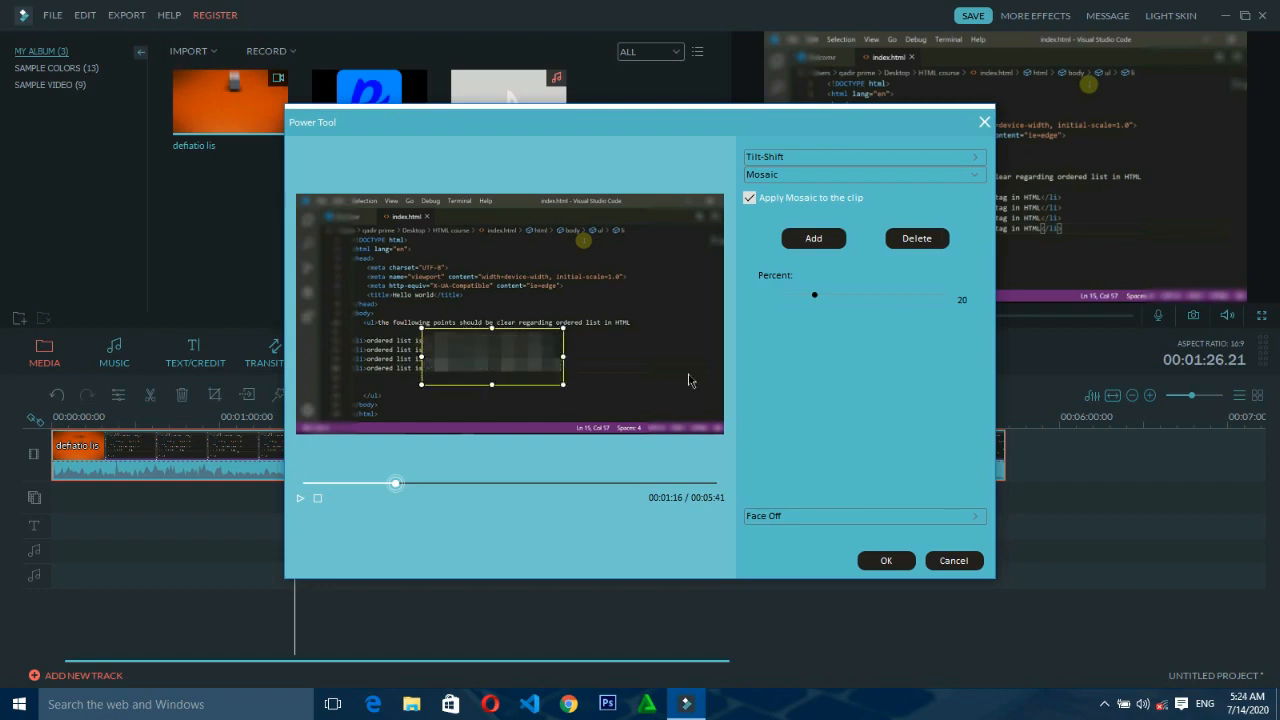
- Try mosaic strengths of 100 and 2 percent, set the strength to 16, and apply the Power Tool effects
{"action": "left_click", "coordinate": [888, 294]}
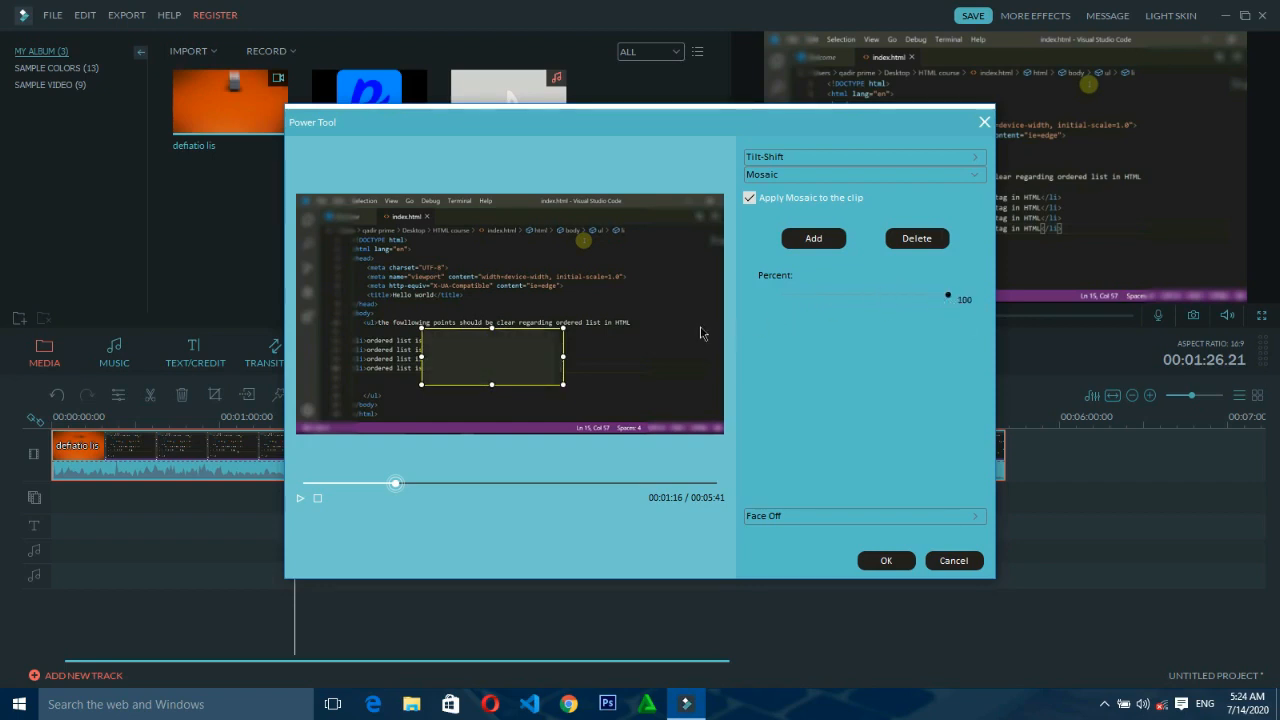
{"action": "left_click", "coordinate": [785, 297]}
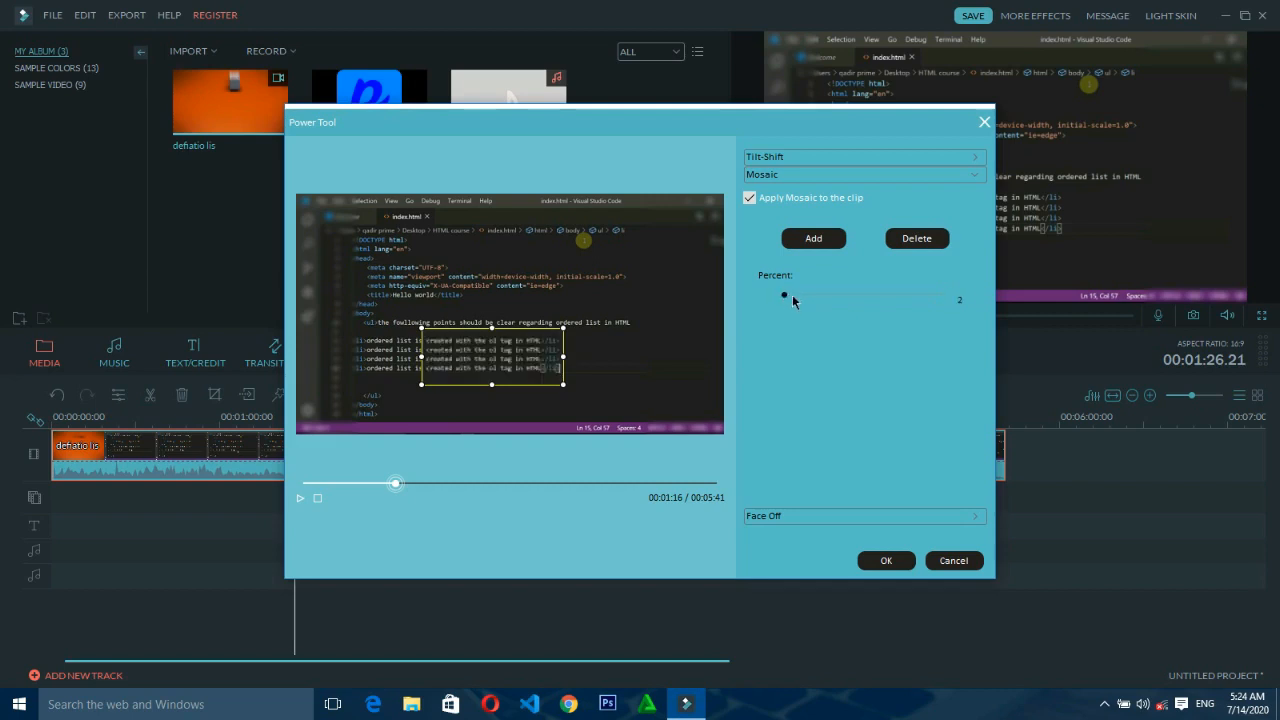
{"action": "left_click", "coordinate": [808, 297]}
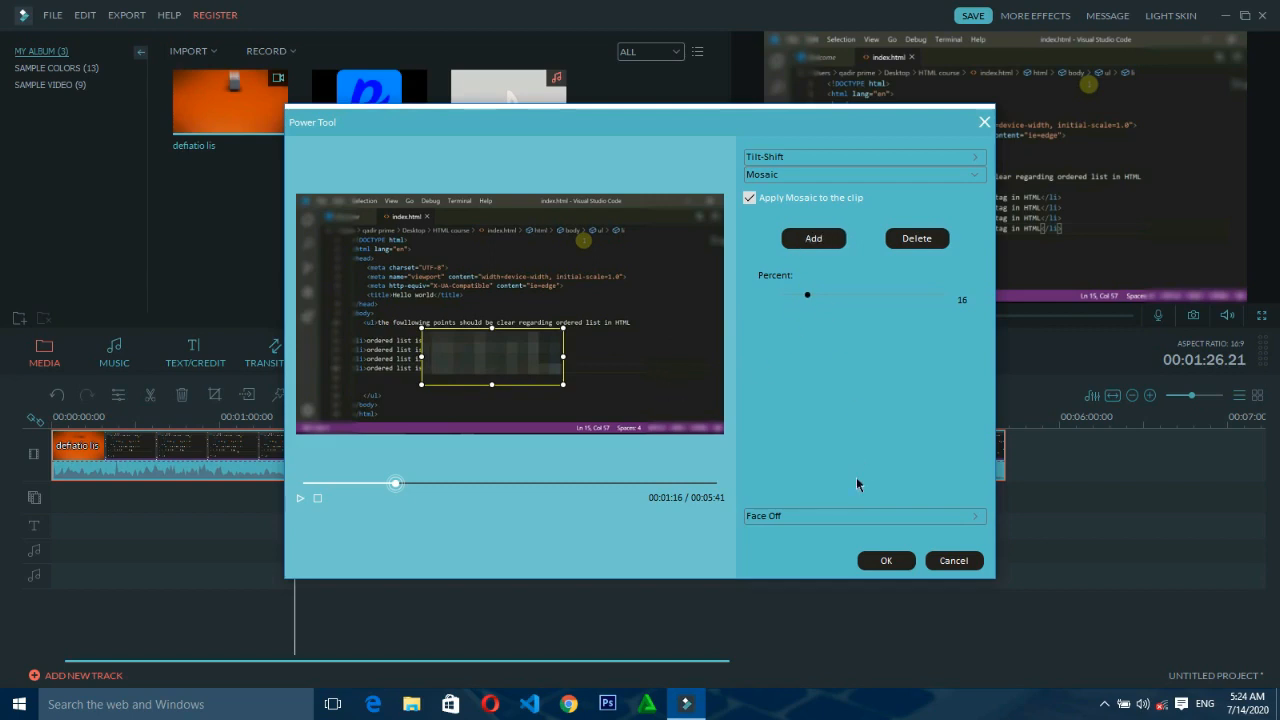
{"action": "left_click", "coordinate": [899, 563]}
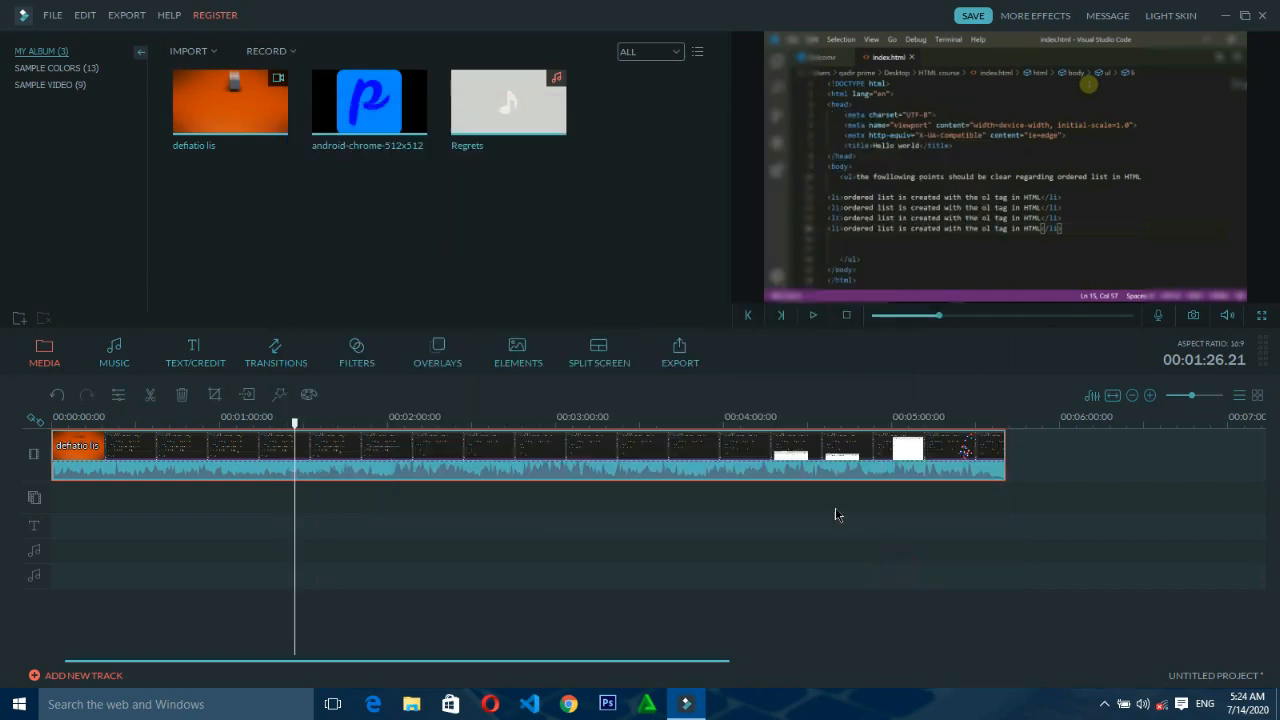
- Open Advanced Color Tuning for the clip, preview it at 00:02:09, try a temperature of -36, and set the temperature to 8
{"action": "left_click", "coordinate": [308, 395]}
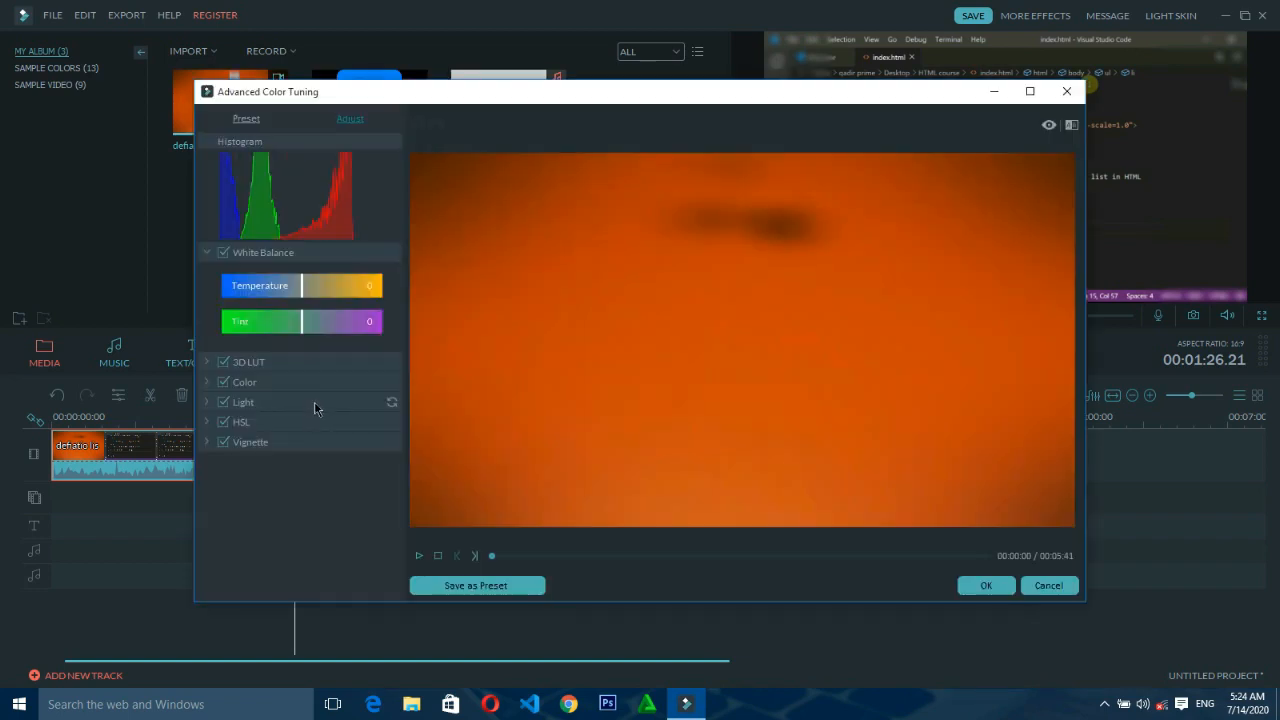
{"action": "left_click", "coordinate": [679, 556]}
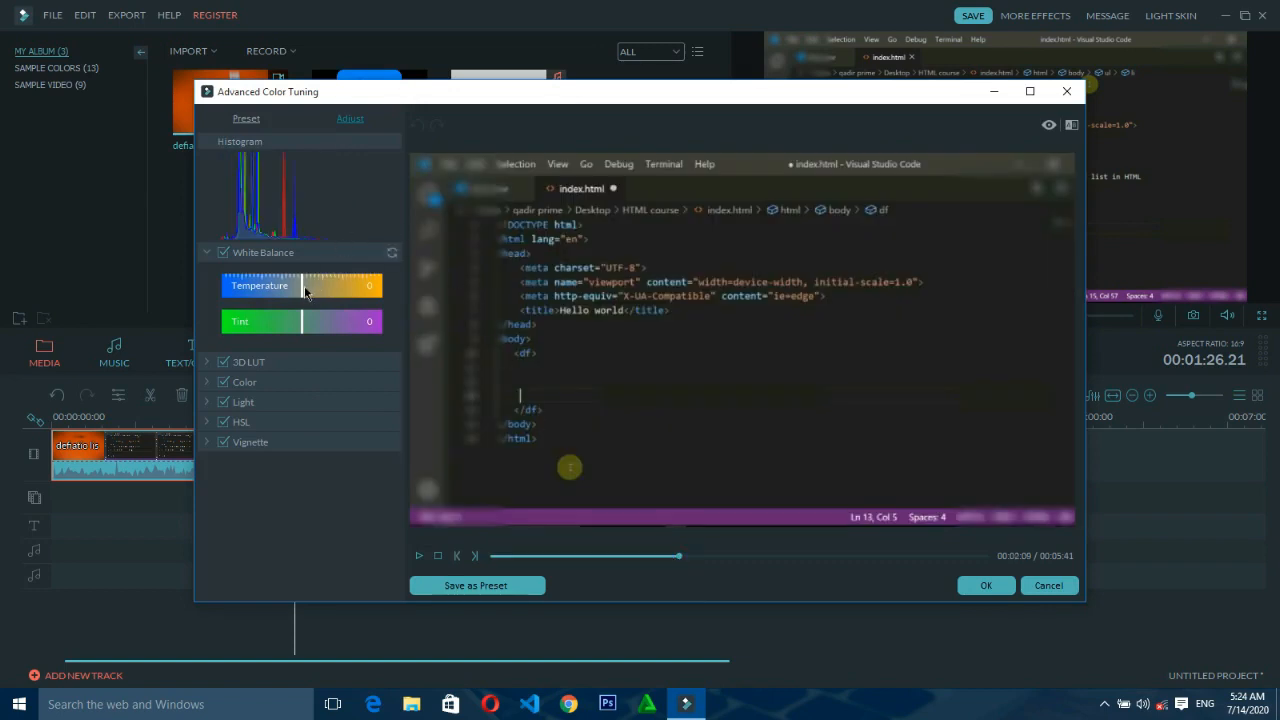
{"action": "left_click_drag", "start_coordinate": [305, 291], "coordinate": [275, 286]}
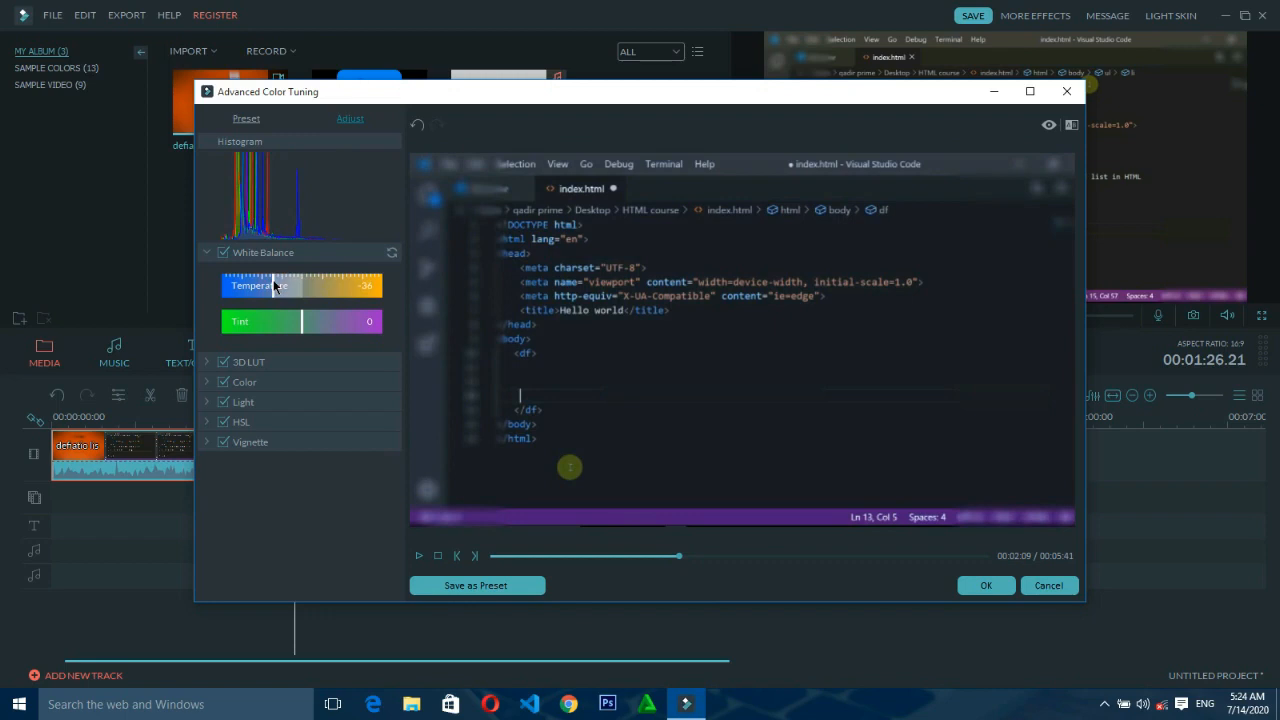
{"action": "left_click_drag", "start_coordinate": [275, 286], "coordinate": [310, 292]}
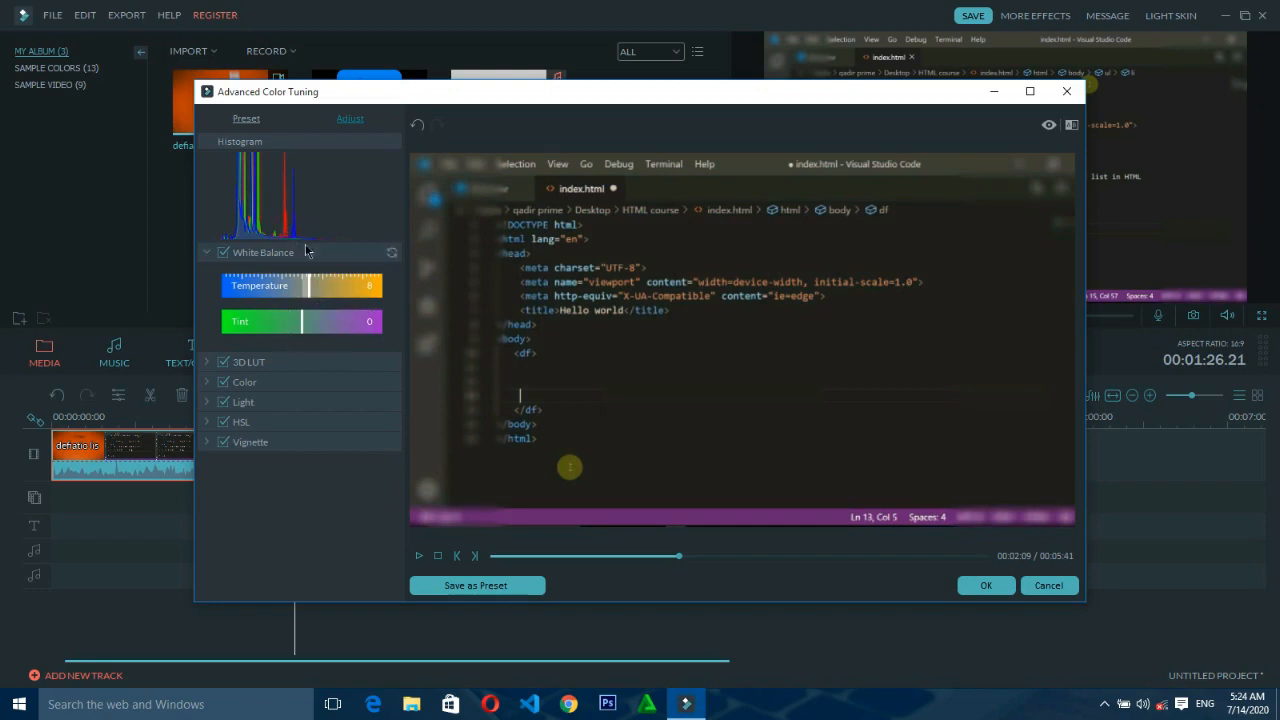
- Try the Cool and Dark Film color presets on the clip
{"action": "left_click", "coordinate": [246, 119]}
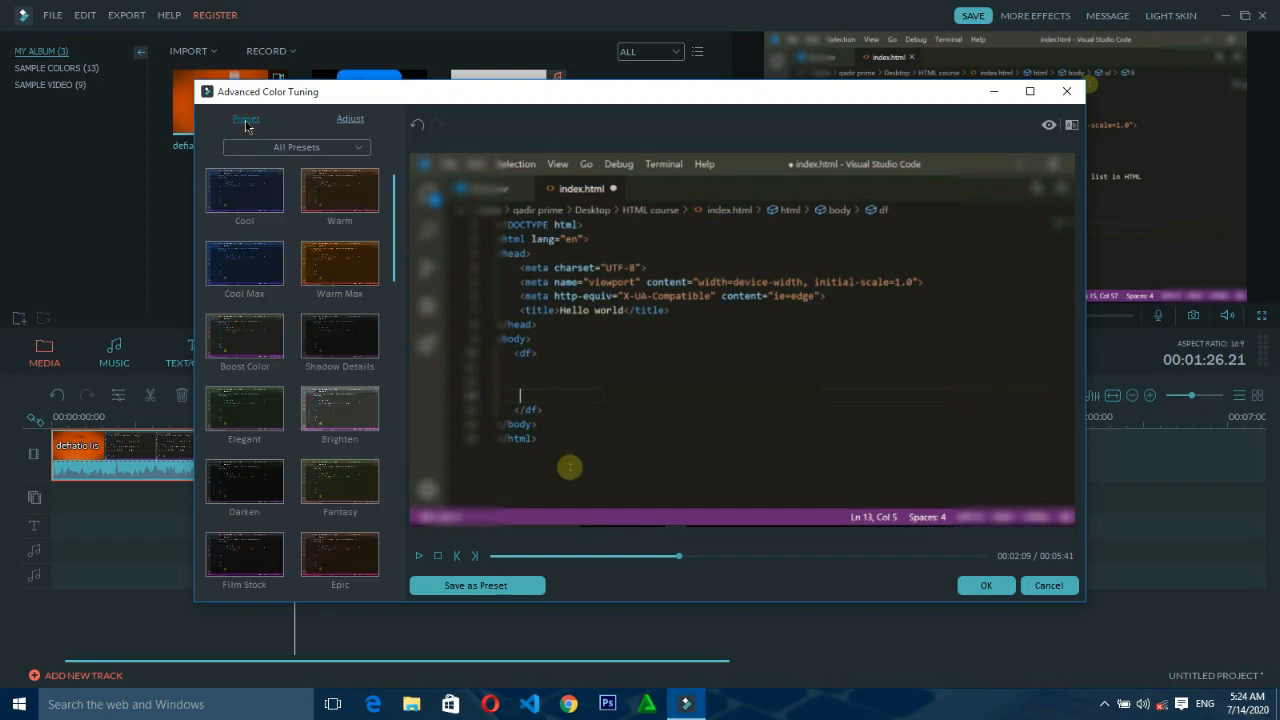
{"action": "double_click", "coordinate": [239, 204]}
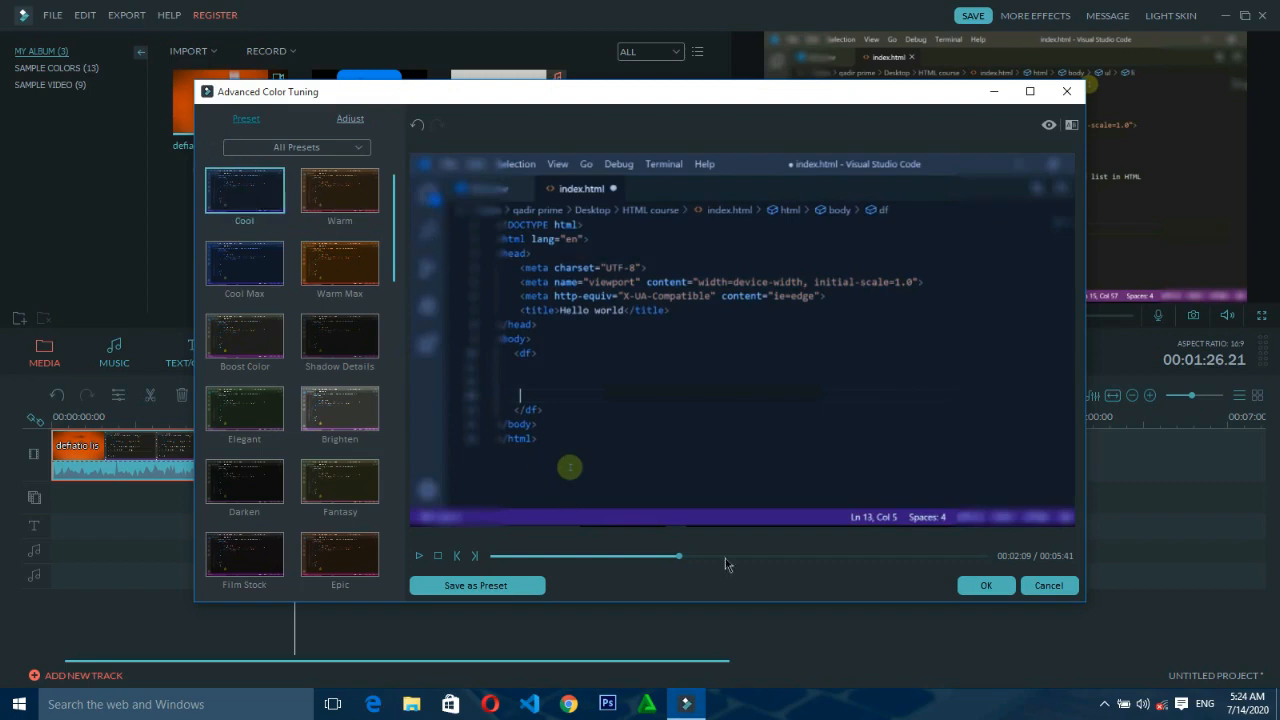
{"action": "scroll", "coordinate": [265, 342], "scroll_direction": "down", "scroll_amount": 5}
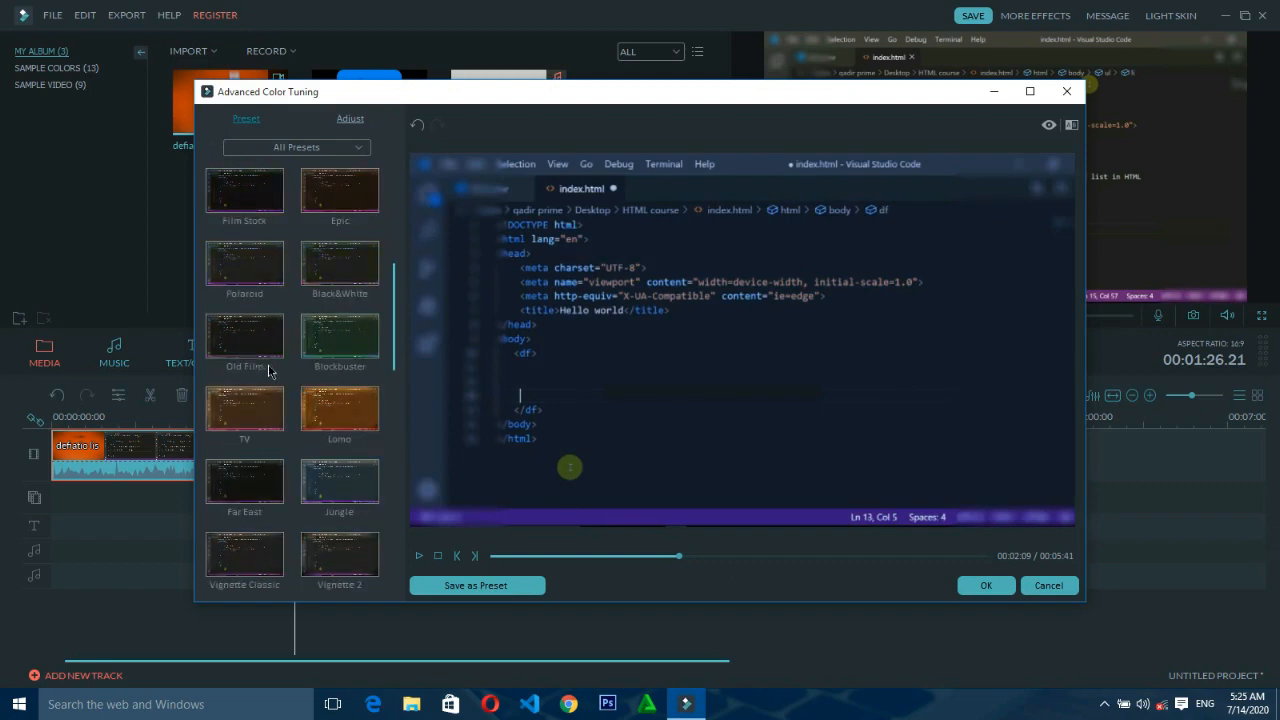
{"action": "scroll", "coordinate": [268, 372], "scroll_direction": "down", "scroll_amount": 10}
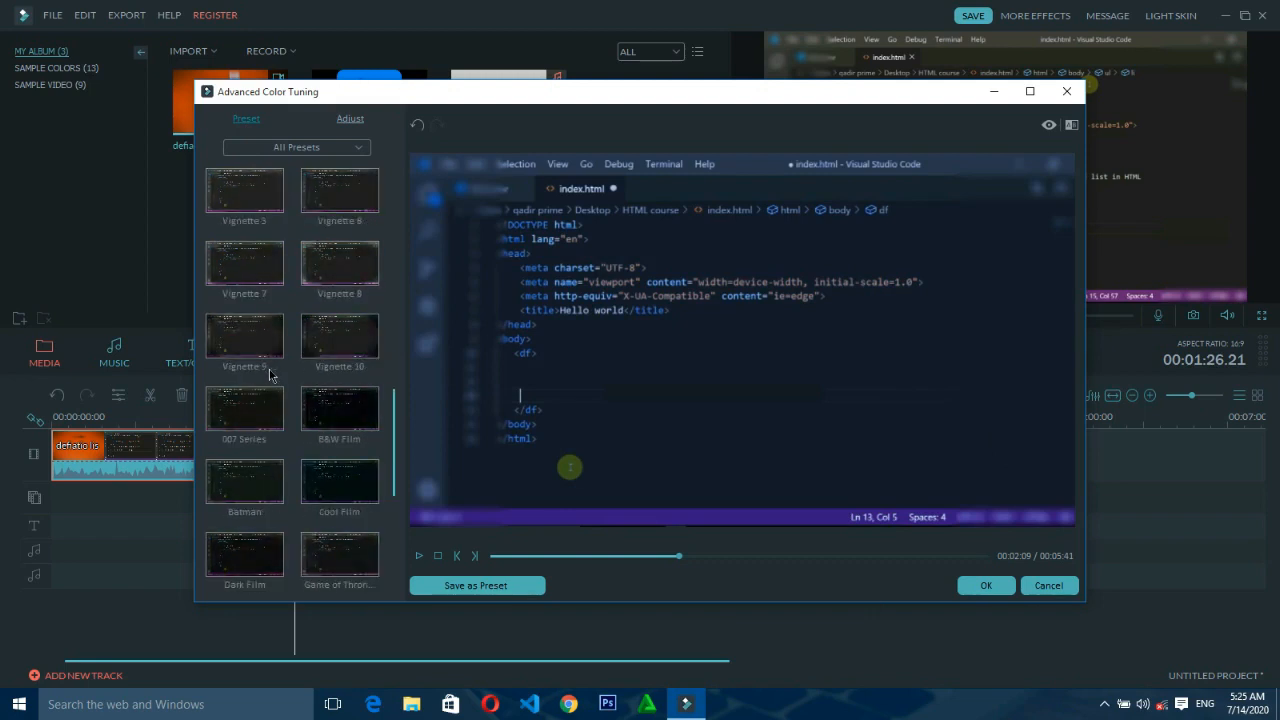
{"action": "left_click", "coordinate": [243, 202]}
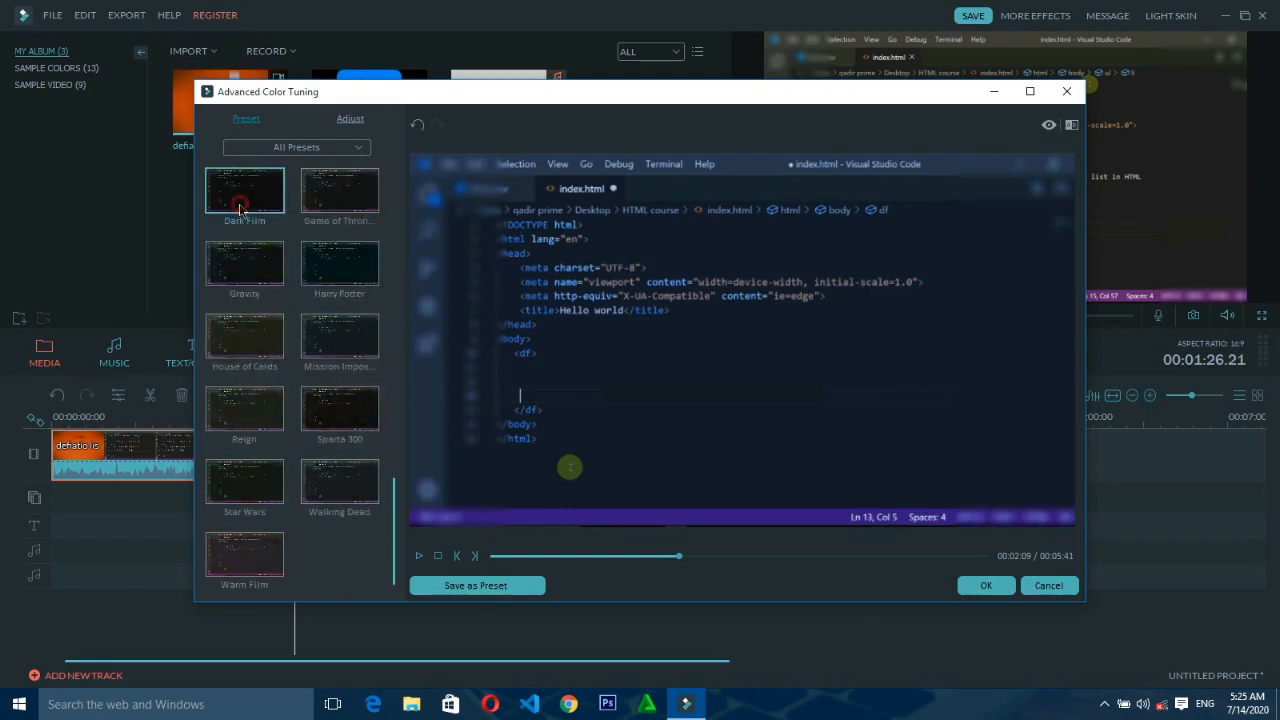
{"action": "scroll", "coordinate": [355, 386], "scroll_direction": "up", "scroll_amount": 4}
{"action": "scroll", "coordinate": [356, 386], "scroll_direction": "down", "scroll_amount": 4}
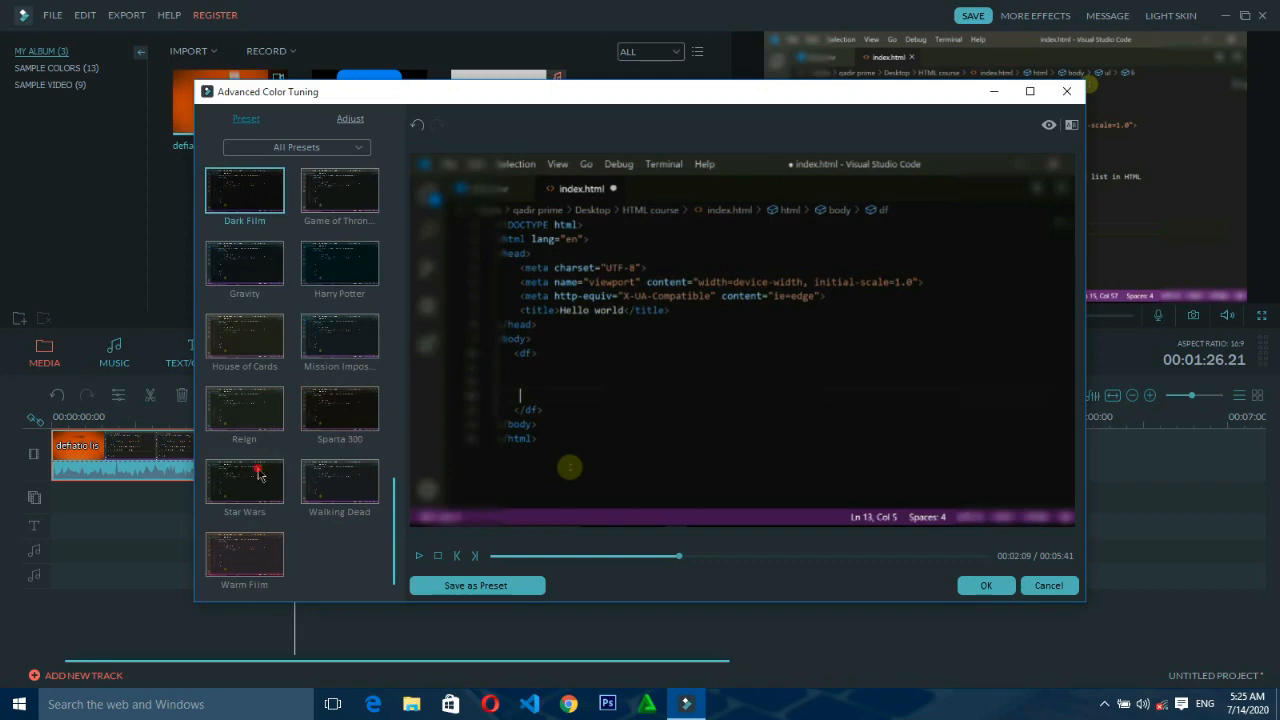
- Choose the Star Wars color preset, look through the other presets, and apply the color tuning to the clip
{"action": "left_click", "coordinate": [256, 472]}
{"action": "scroll", "coordinate": [250, 456], "scroll_direction": "up", "scroll_amount": 5}
{"action": "scroll", "coordinate": [228, 428], "scroll_direction": "up", "scroll_amount": 5}
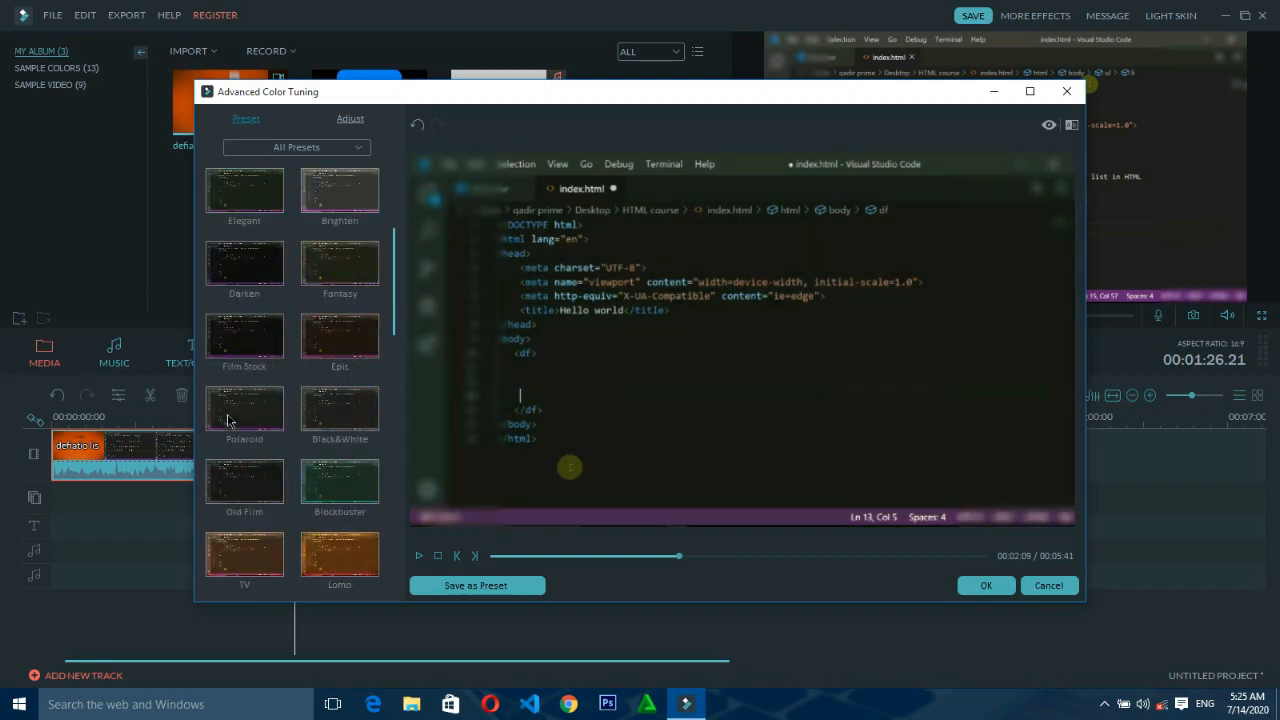
{"action": "scroll", "coordinate": [229, 418], "scroll_direction": "down", "scroll_amount": 5}
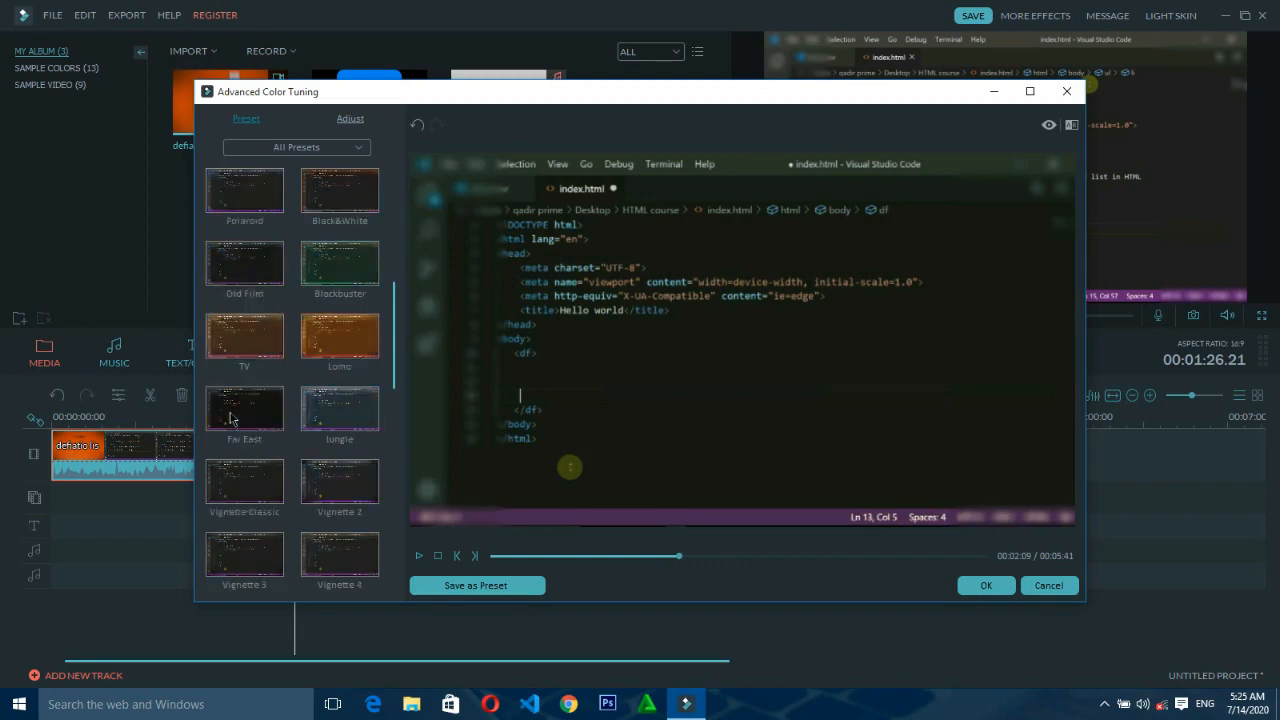
{"action": "scroll", "coordinate": [212, 430], "scroll_direction": "up", "scroll_amount": 5}
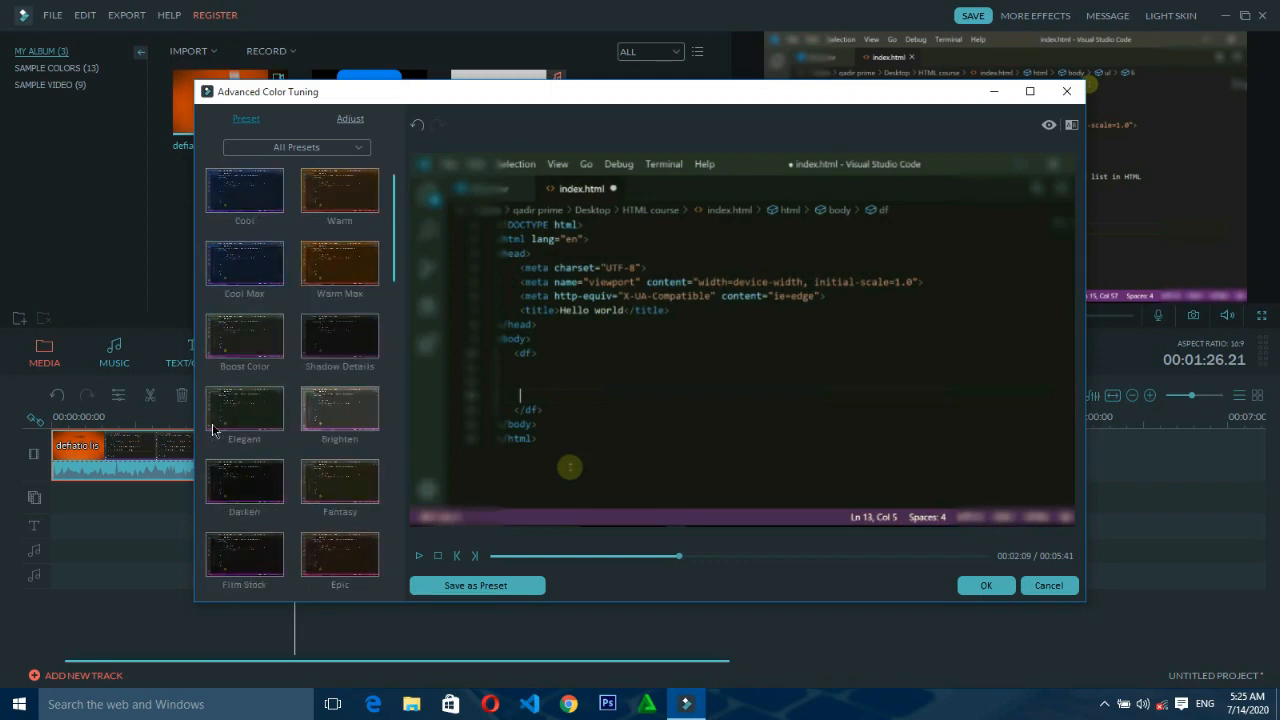
{"action": "left_click", "coordinate": [980, 586]}
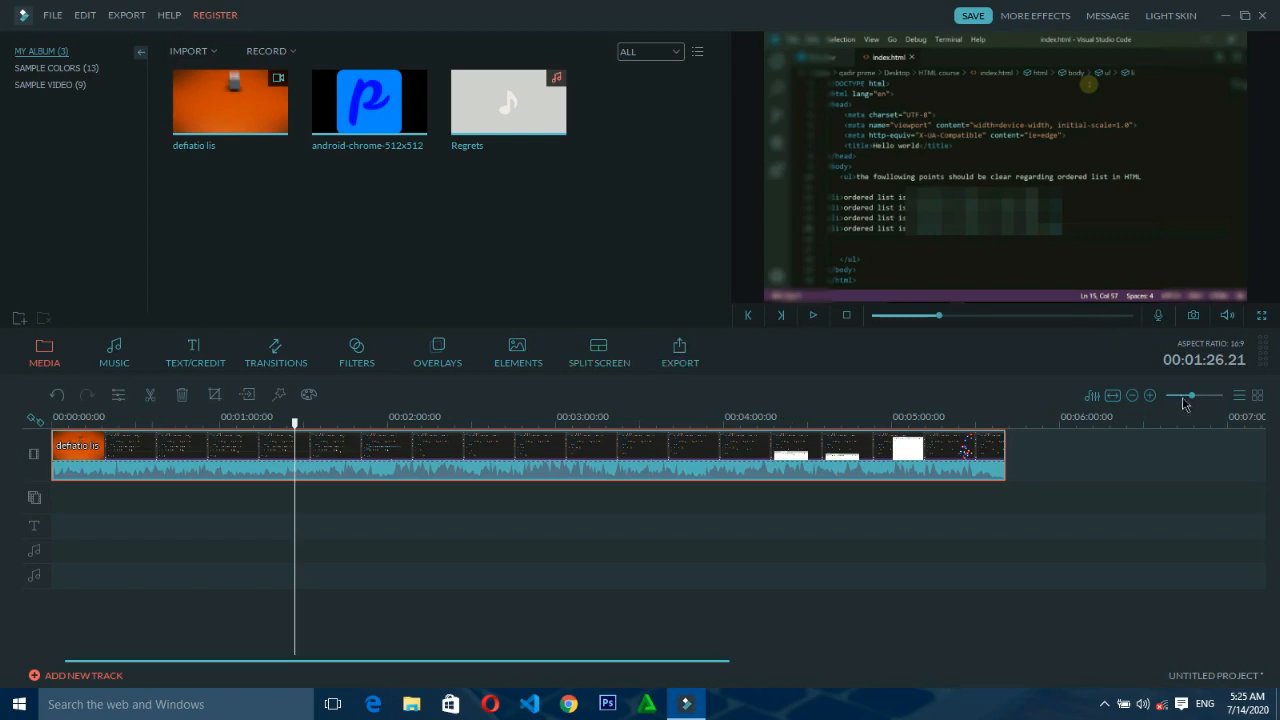
- Move the playhead to 00:01:28.23, zoom the timeline in to frame level, and play the clip briefly up to 00:01:29.14
{"action": "mouse_move", "coordinate": [1184, 403]}
{"action": "left_mouse_down"}
{"action": "mouse_move", "coordinate": [1204, 402]}
{"action": "mouse_move", "coordinate": [1190, 401]}
{"action": "left_mouse_up"}
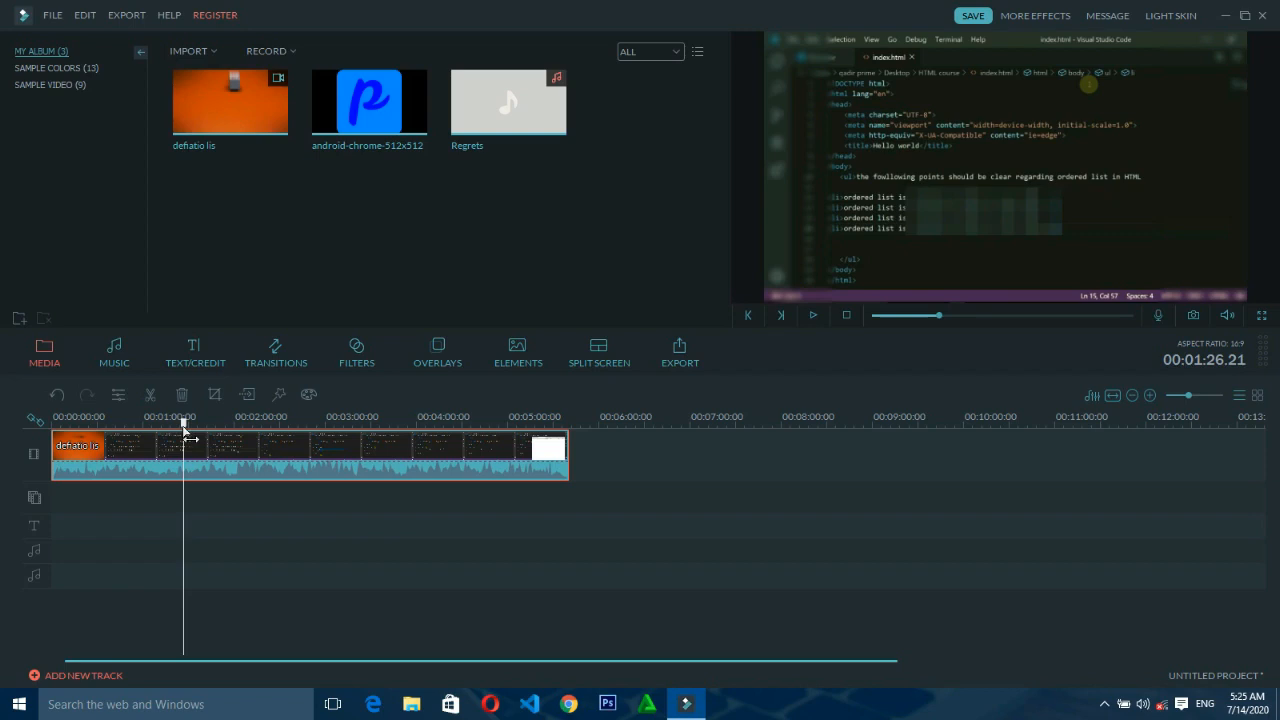
{"action": "left_click_drag", "start_coordinate": [188, 437], "coordinate": [190, 438]}
{"action": "left_click", "coordinate": [1203, 397]}
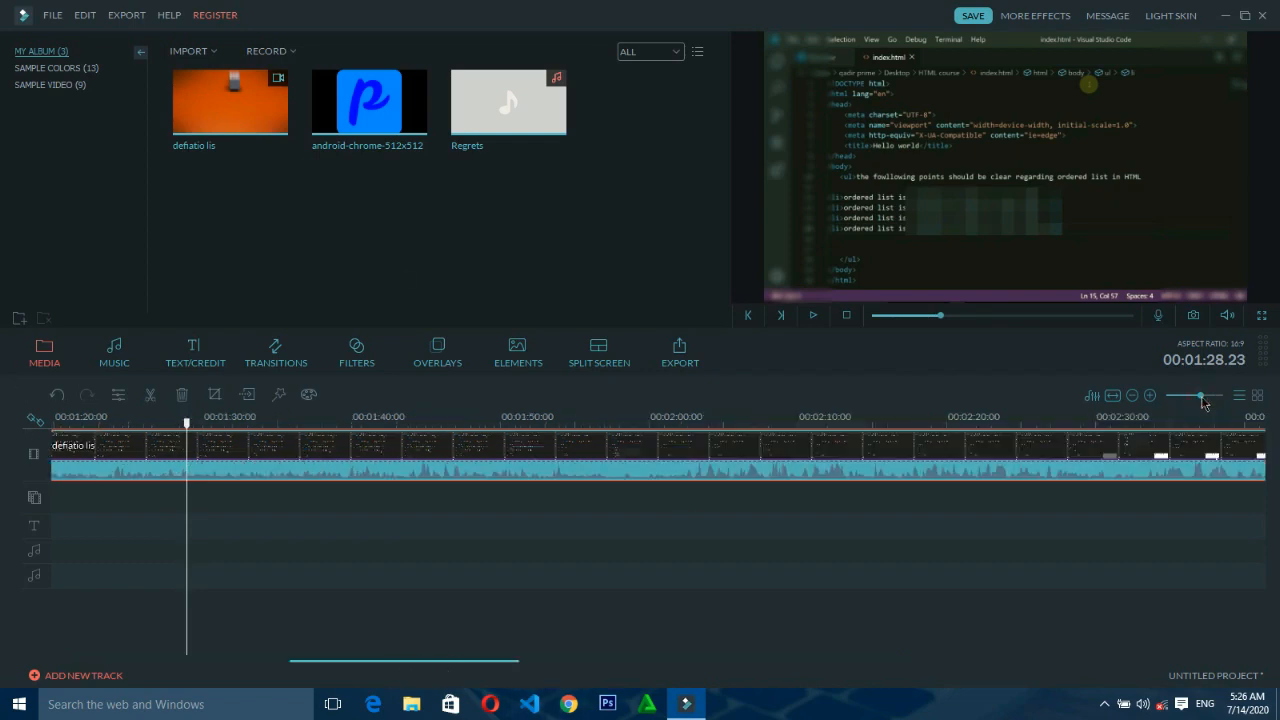
{"action": "left_click", "coordinate": [1209, 397]}
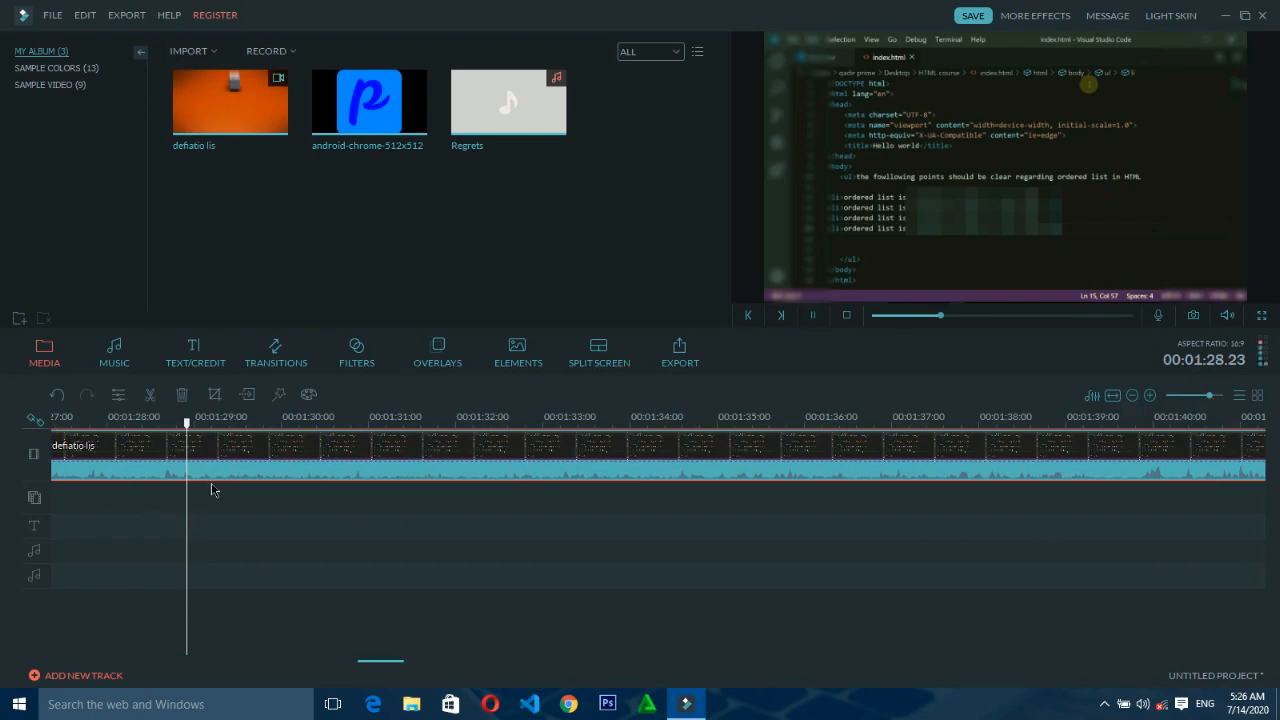
{"action": "left_click", "coordinate": [1220, 397]}
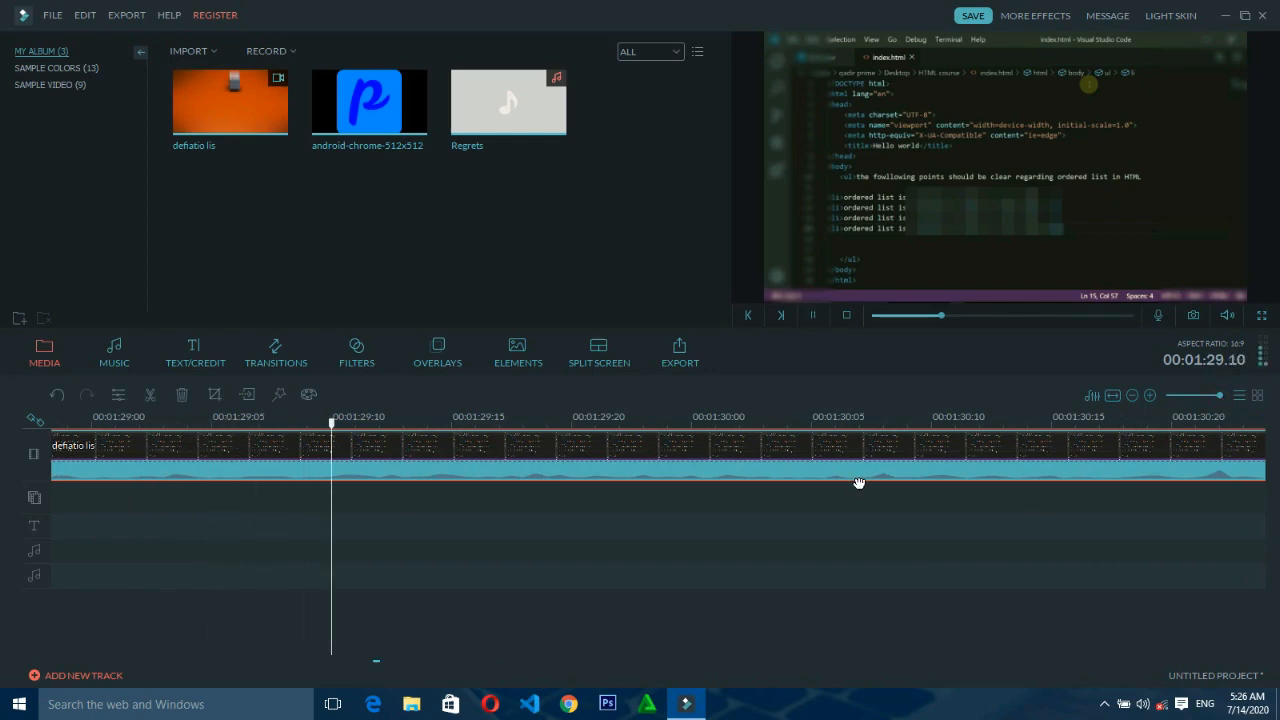
{"action": "key", "text": "space"}
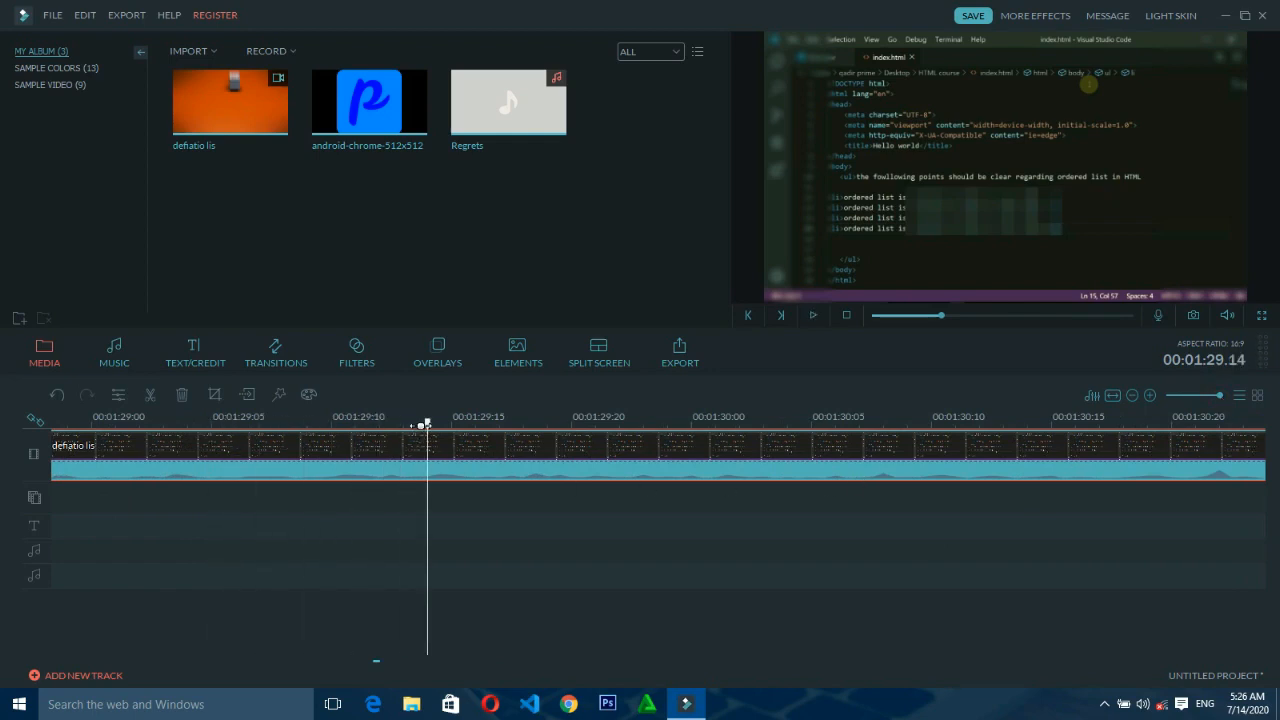
- Zoom the timeline in and out in small increments, ending zoomed out to 30-second ruler intervals
{"action": "scroll", "coordinate": [350, 450], "scroll_direction": "down", "scroll_amount": 1}
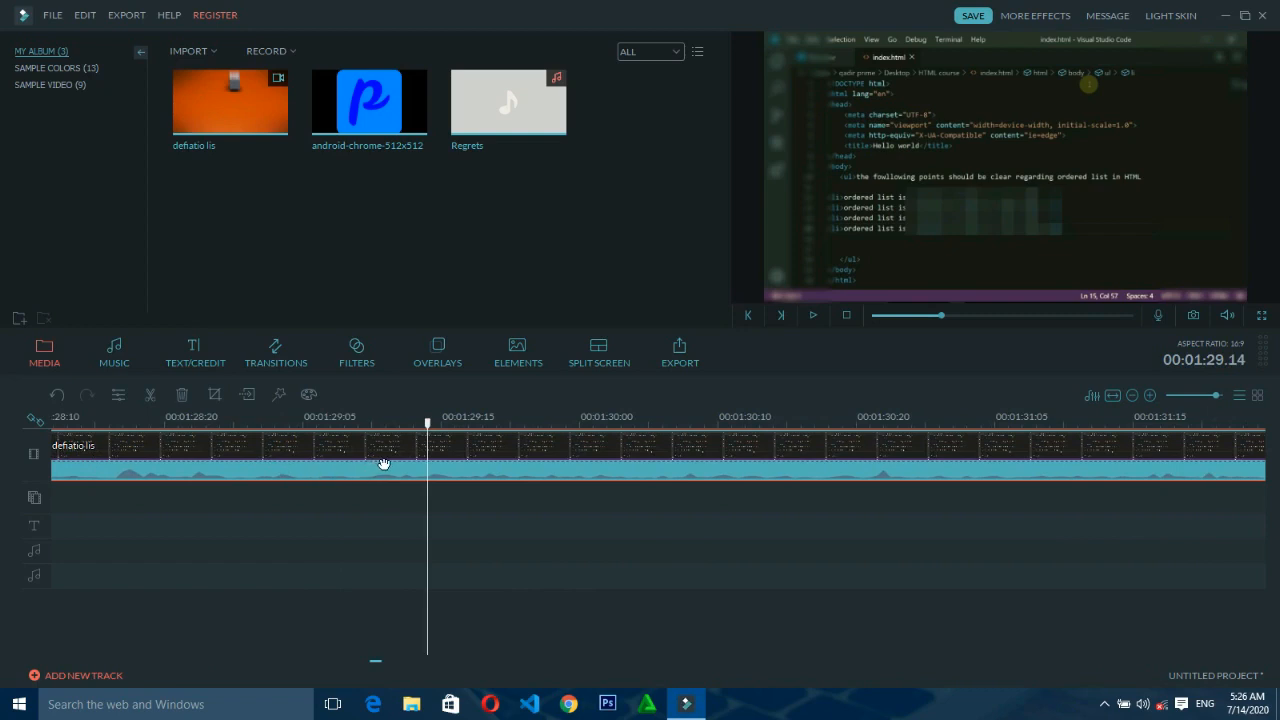
{"action": "left_click", "coordinate": [1149, 396]}
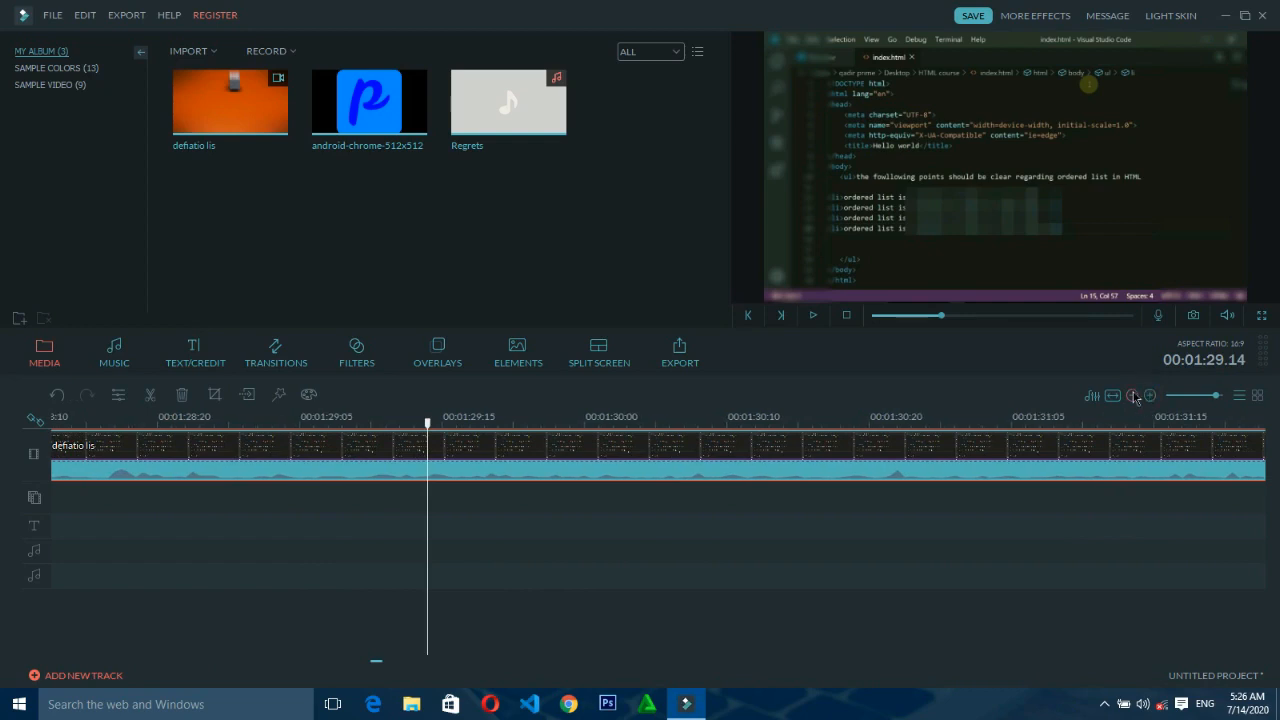
{"action": "left_click", "coordinate": [1133, 396]}
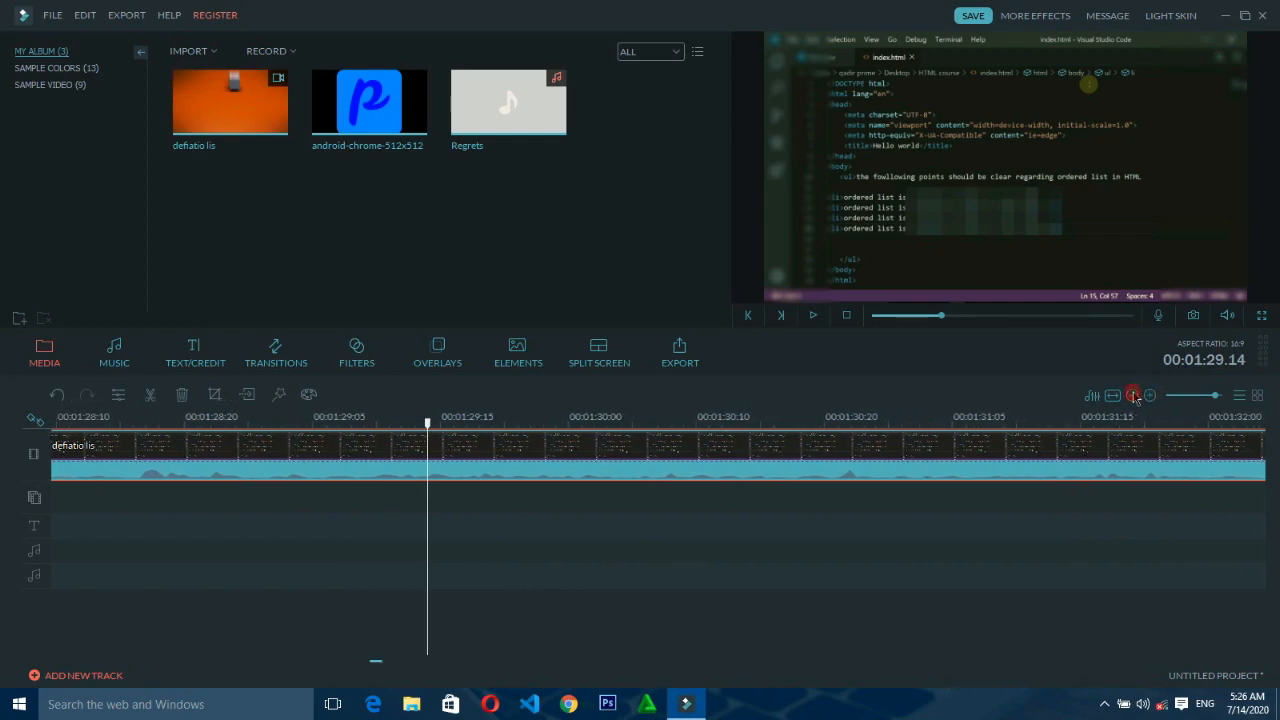
{"action": "left_click", "coordinate": [1134, 396]}
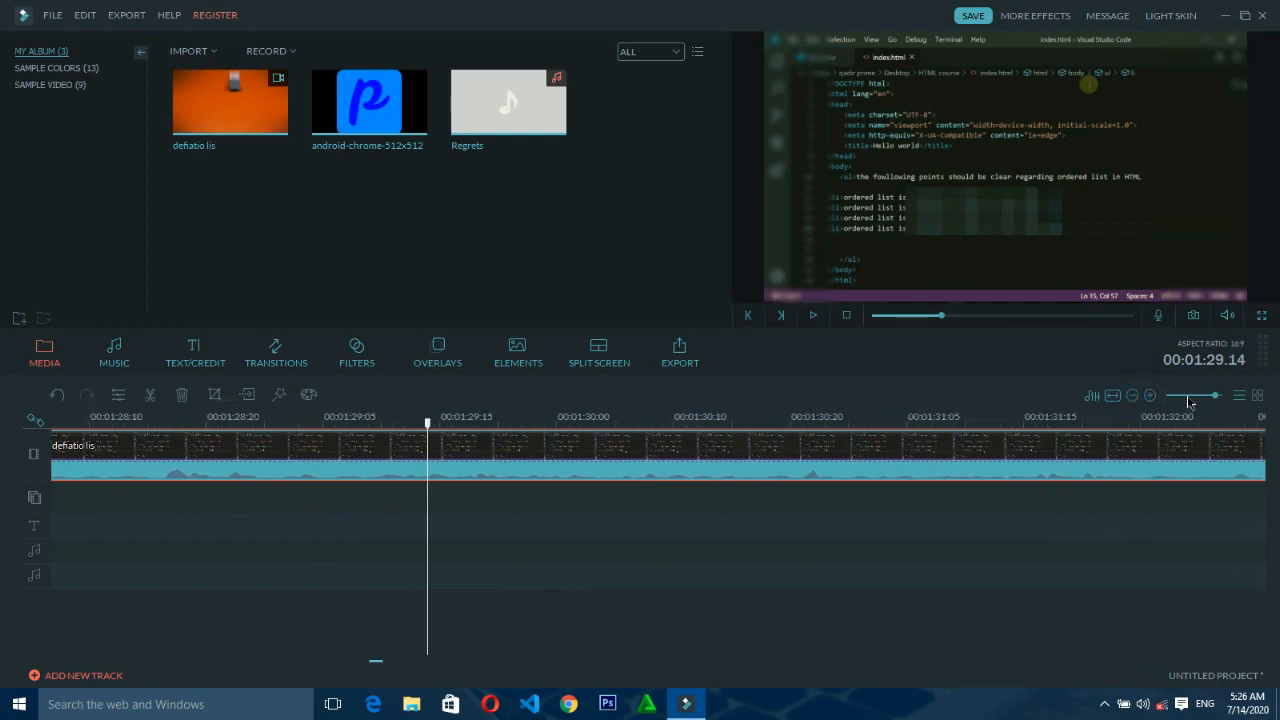
{"action": "left_click_drag", "start_coordinate": [1189, 402], "coordinate": [1197, 402]}
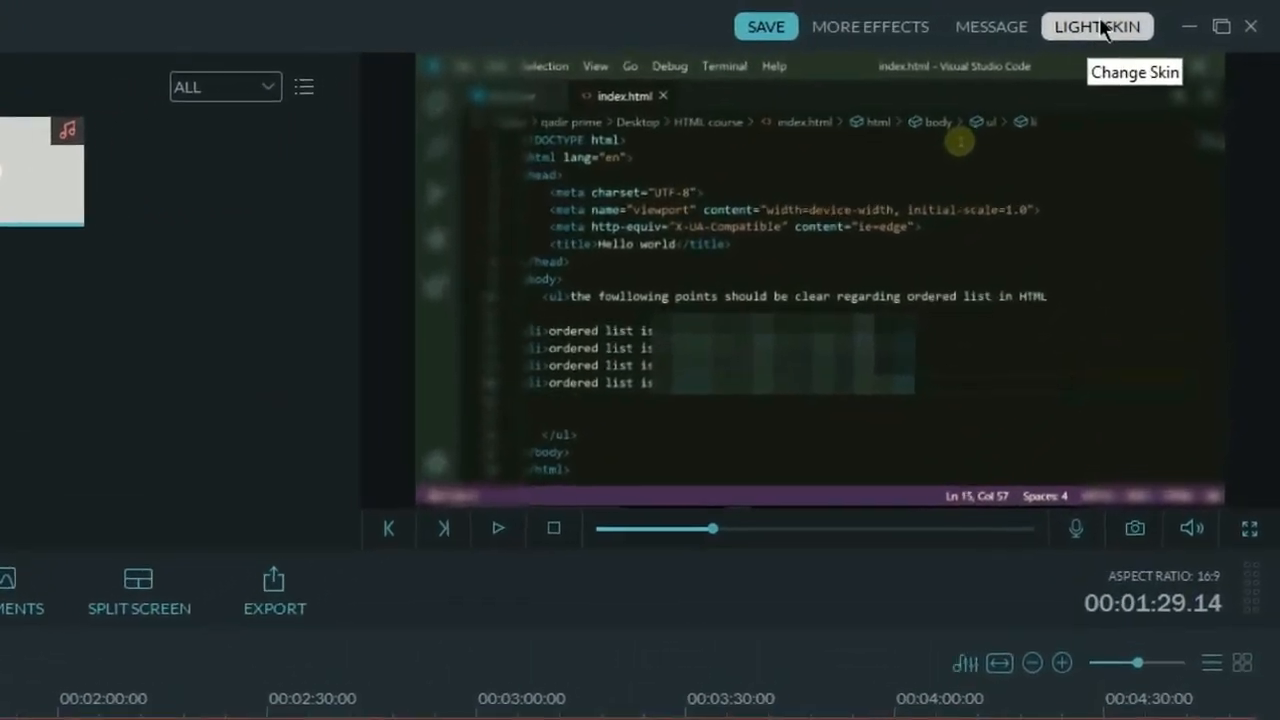
- Try the light interface skin, switch back to the dark skin, and deselect the clip
{"action": "left_click", "coordinate": [1138, 22]}
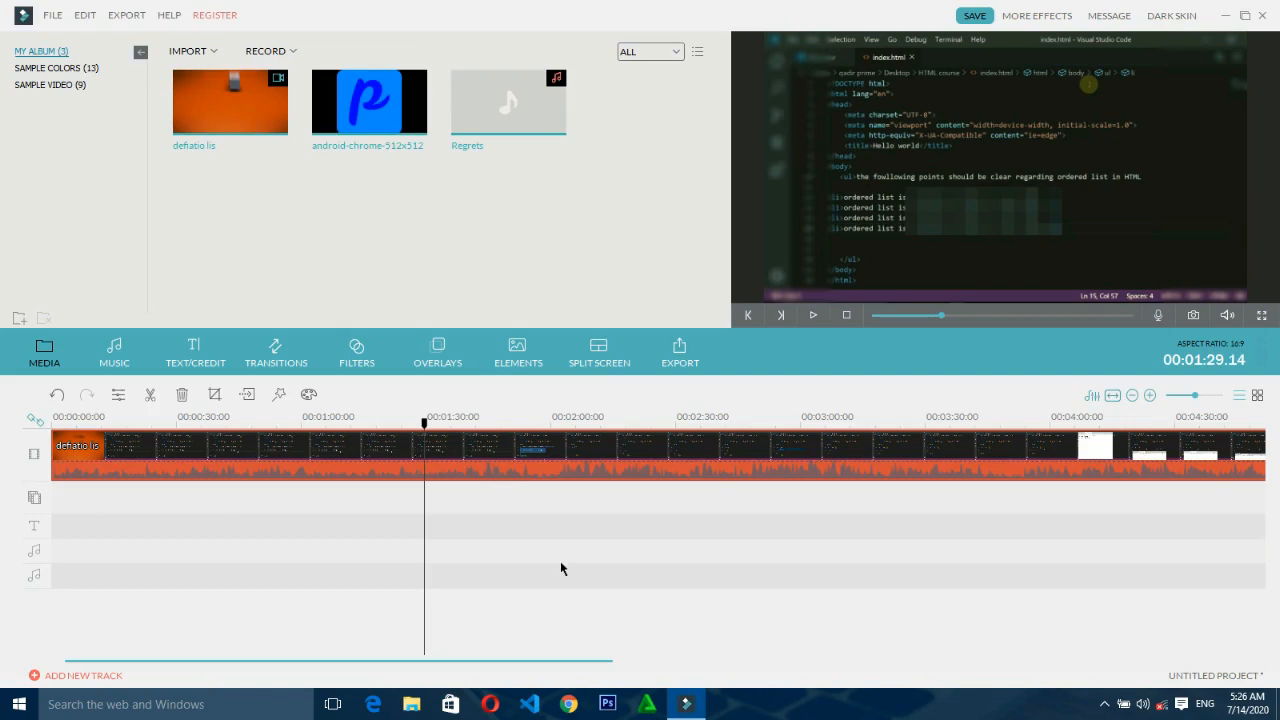
{"action": "left_click", "coordinate": [1170, 16]}
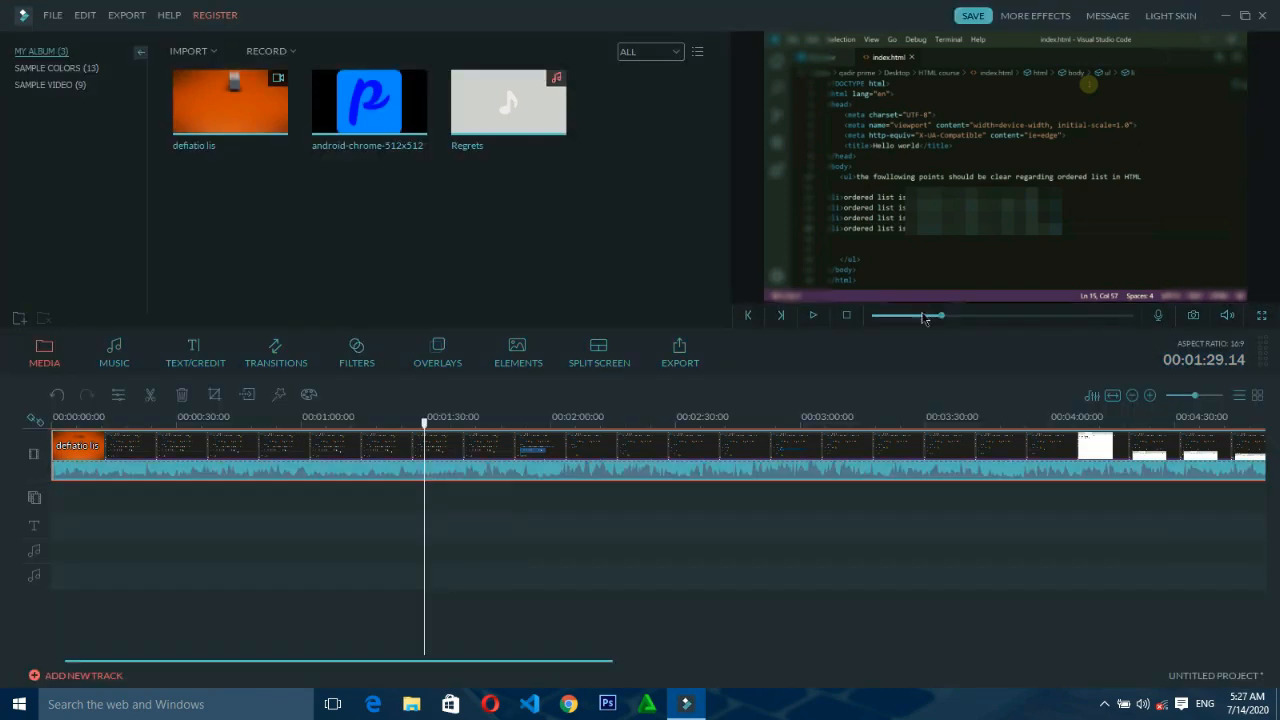
{"action": "left_click", "coordinate": [529, 562]}
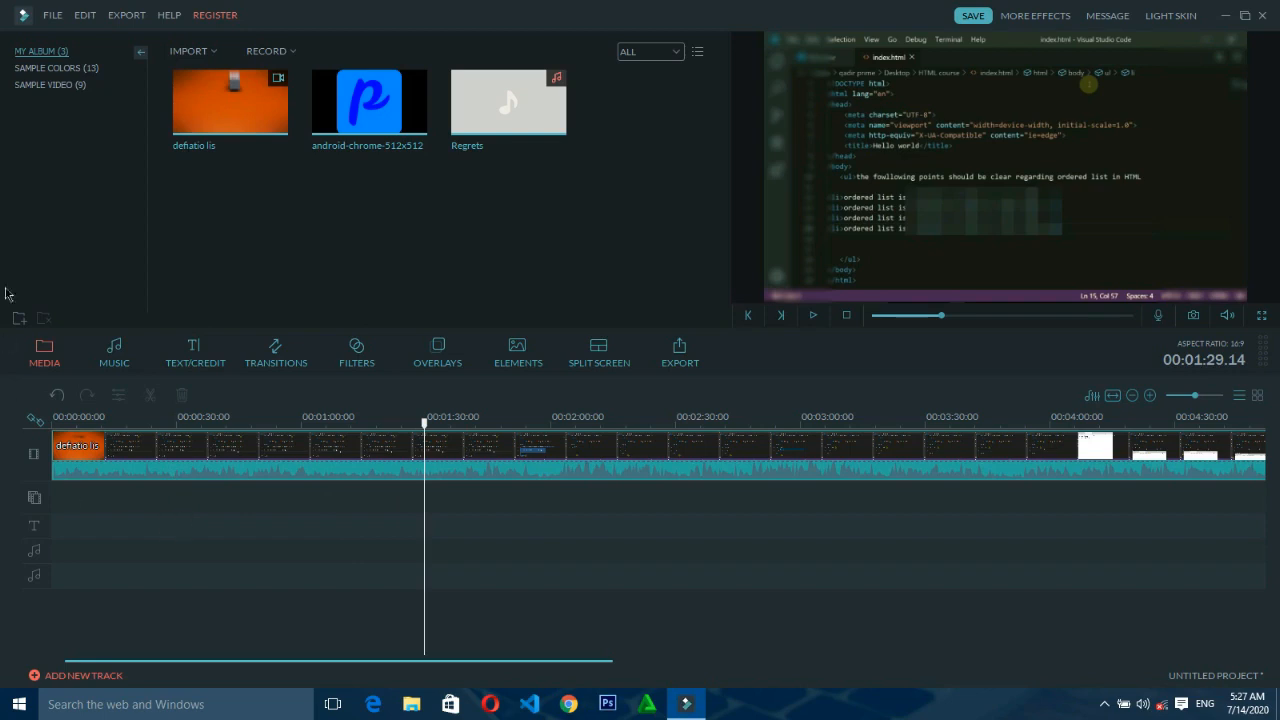
{"action": "left_click", "coordinate": [50, 16]}
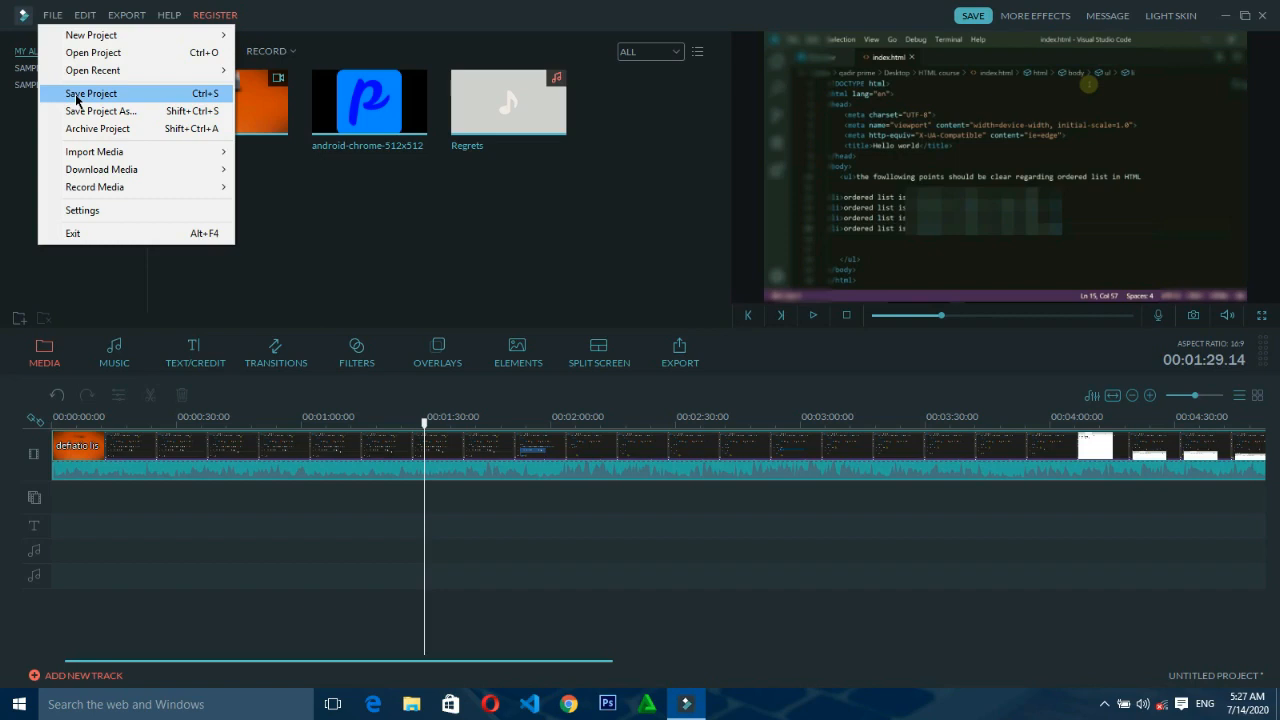
{"action": "left_click", "coordinate": [140, 415]}
{"action": "left_click", "coordinate": [204, 456]}
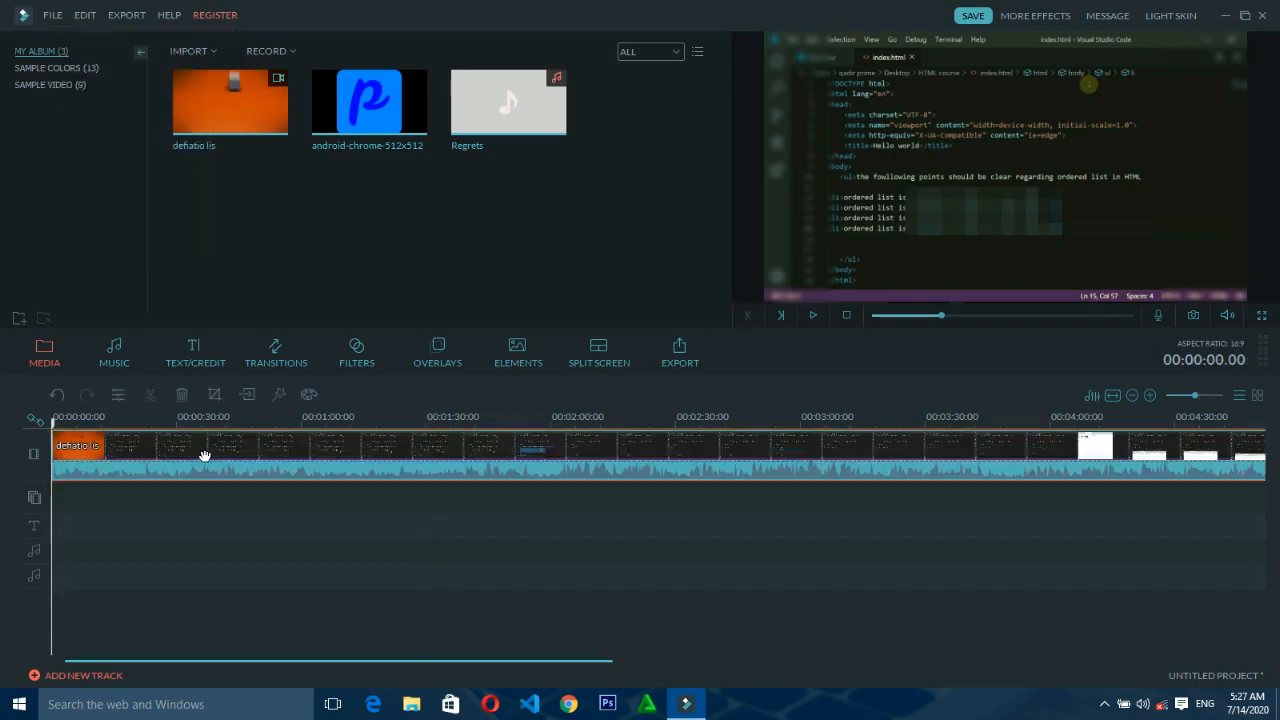
{"action": "left_click", "coordinate": [50, 14]}
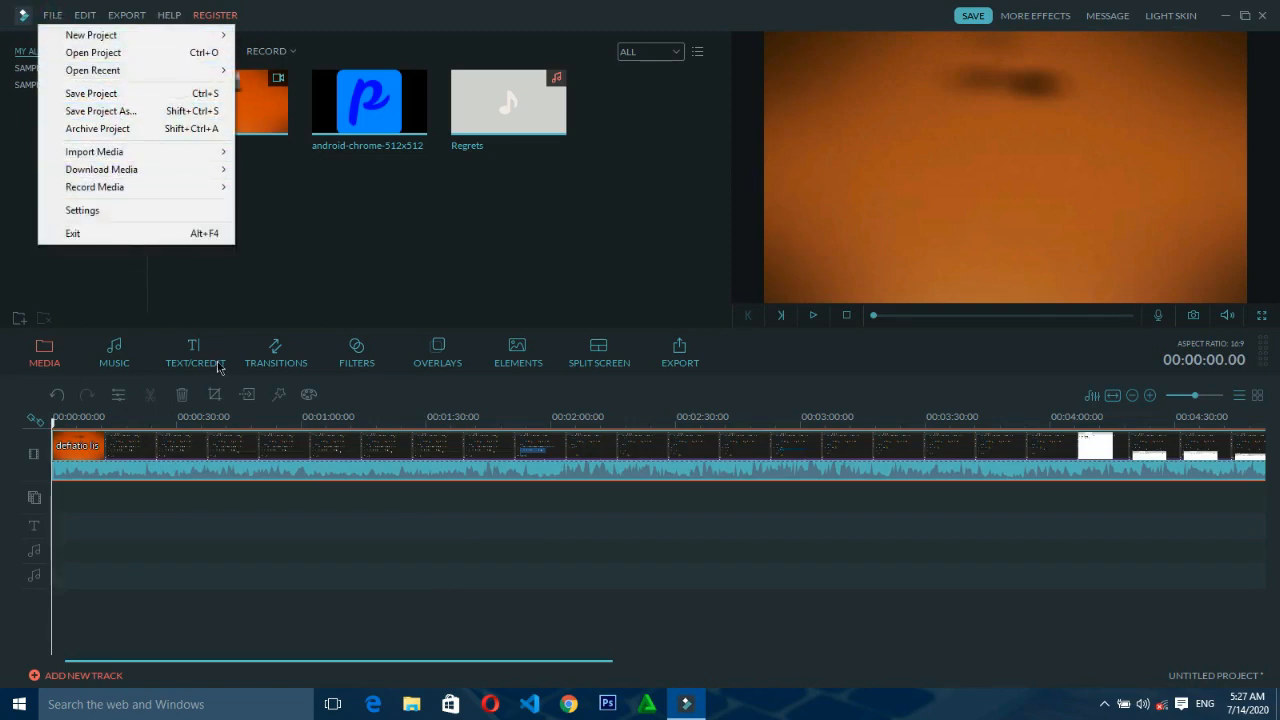
{"action": "left_click", "coordinate": [273, 536]}
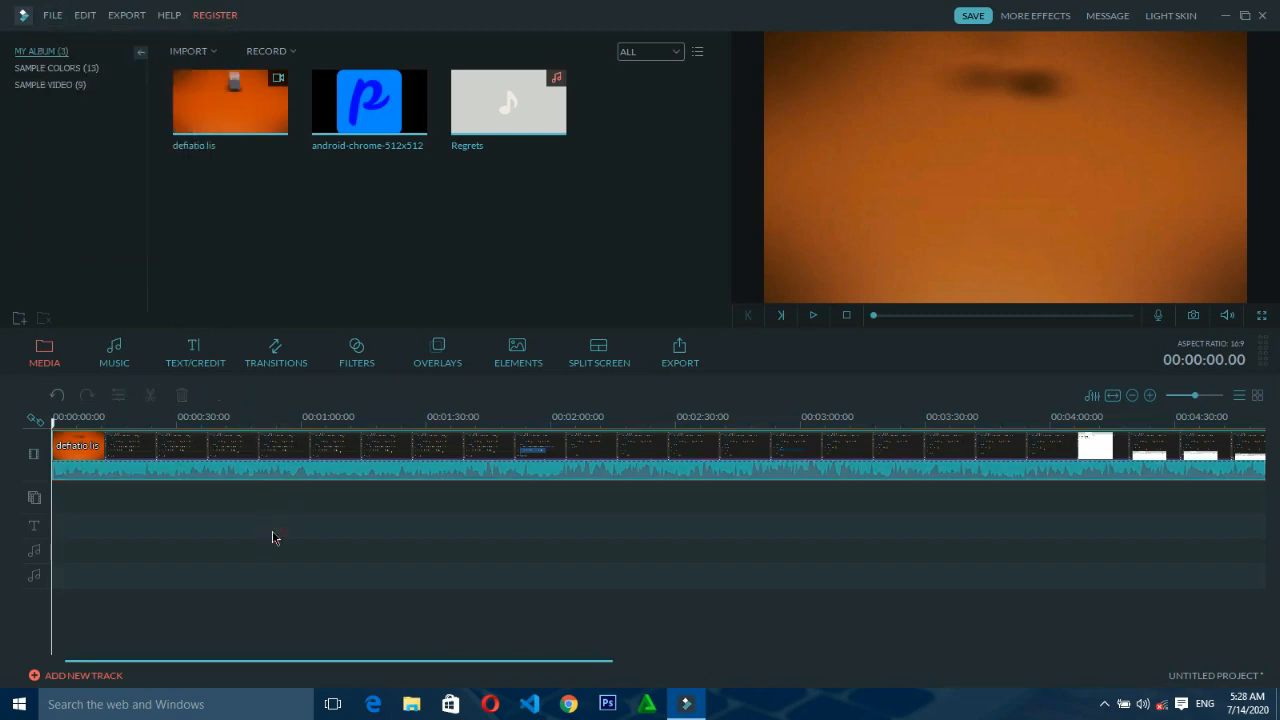
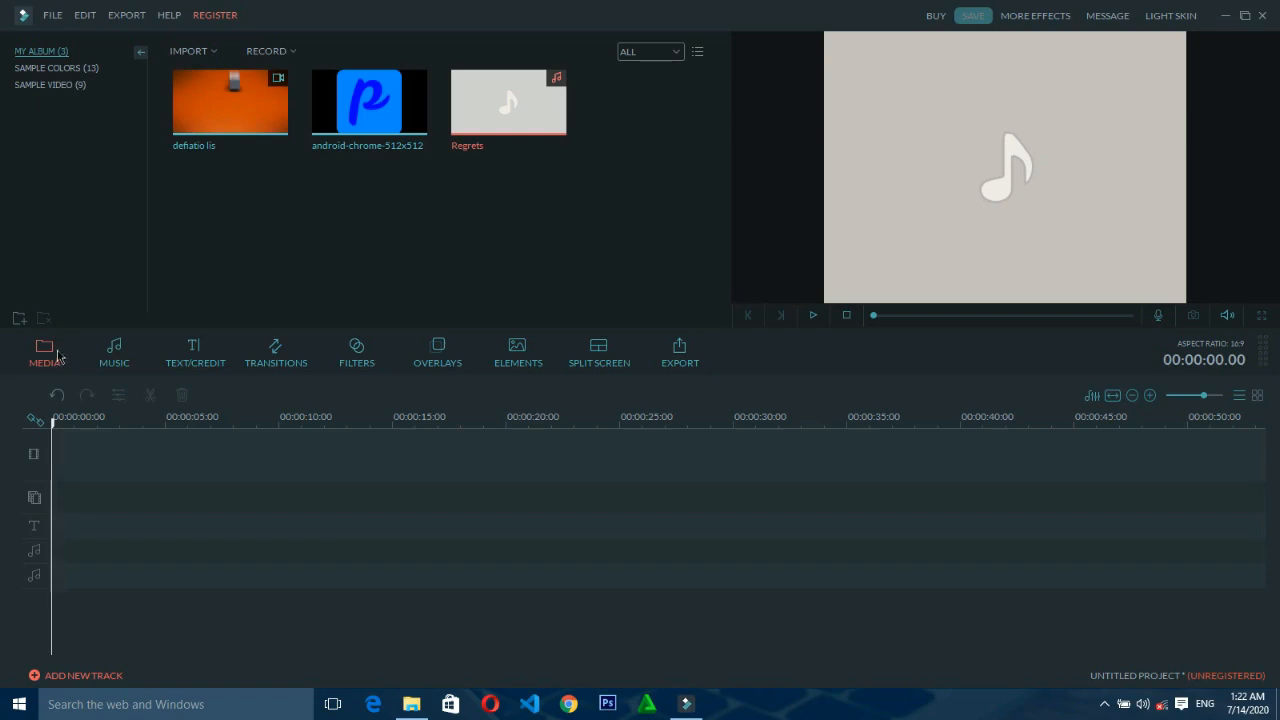
{"action": "left_click", "coordinate": [212, 53]}
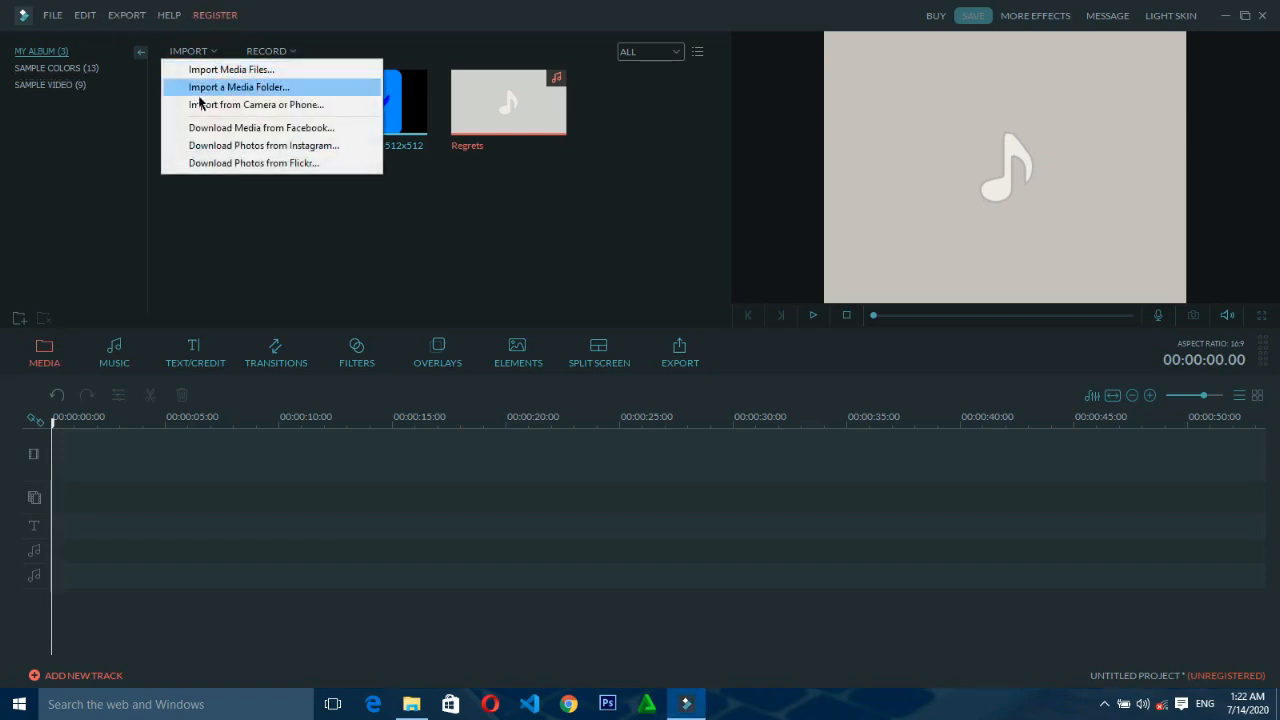
{"action": "left_click", "coordinate": [193, 223]}
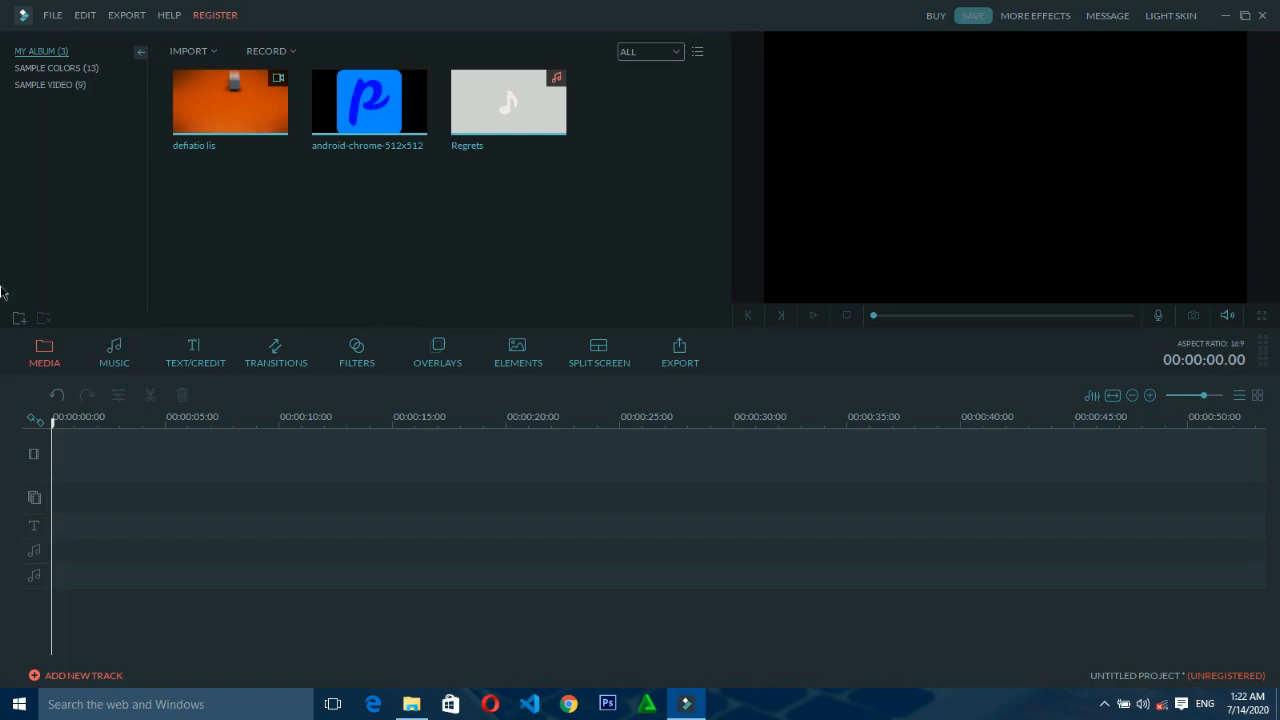
- Show all tracks in the music library and preview the Always Dreaming track "Within Reach"
{"action": "left_click", "coordinate": [116, 371]}
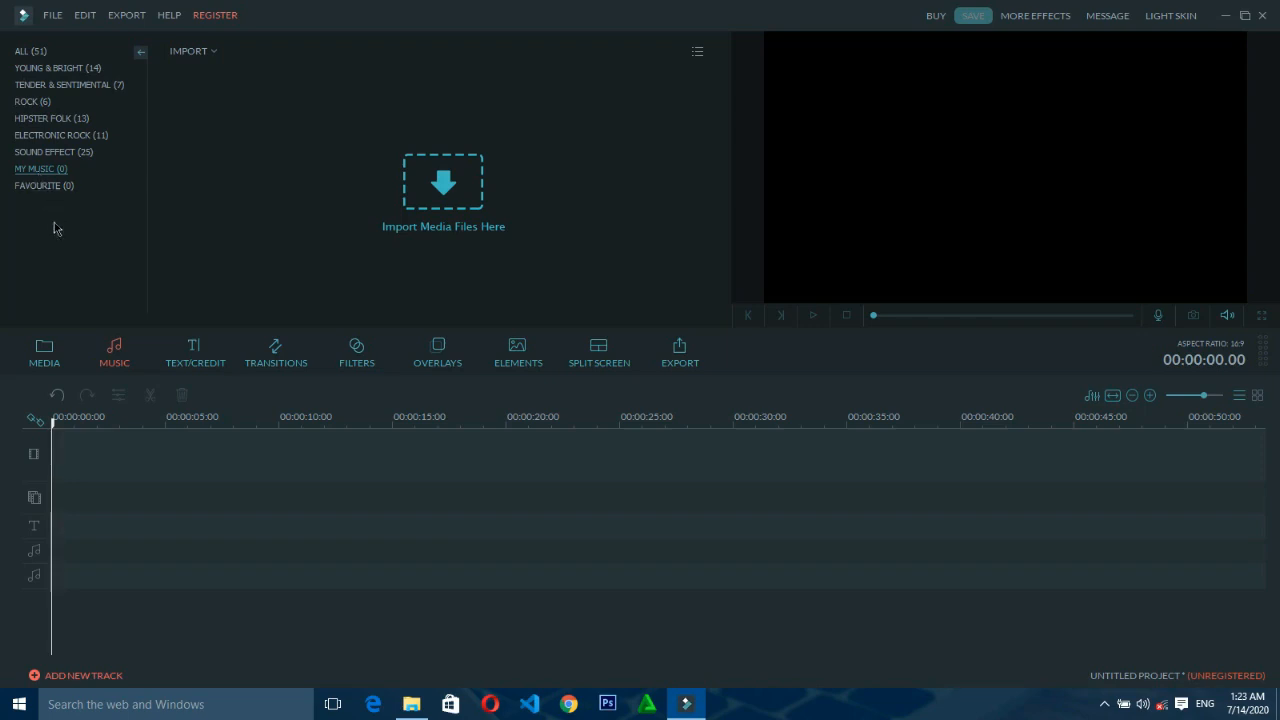
{"action": "left_click", "coordinate": [55, 54]}
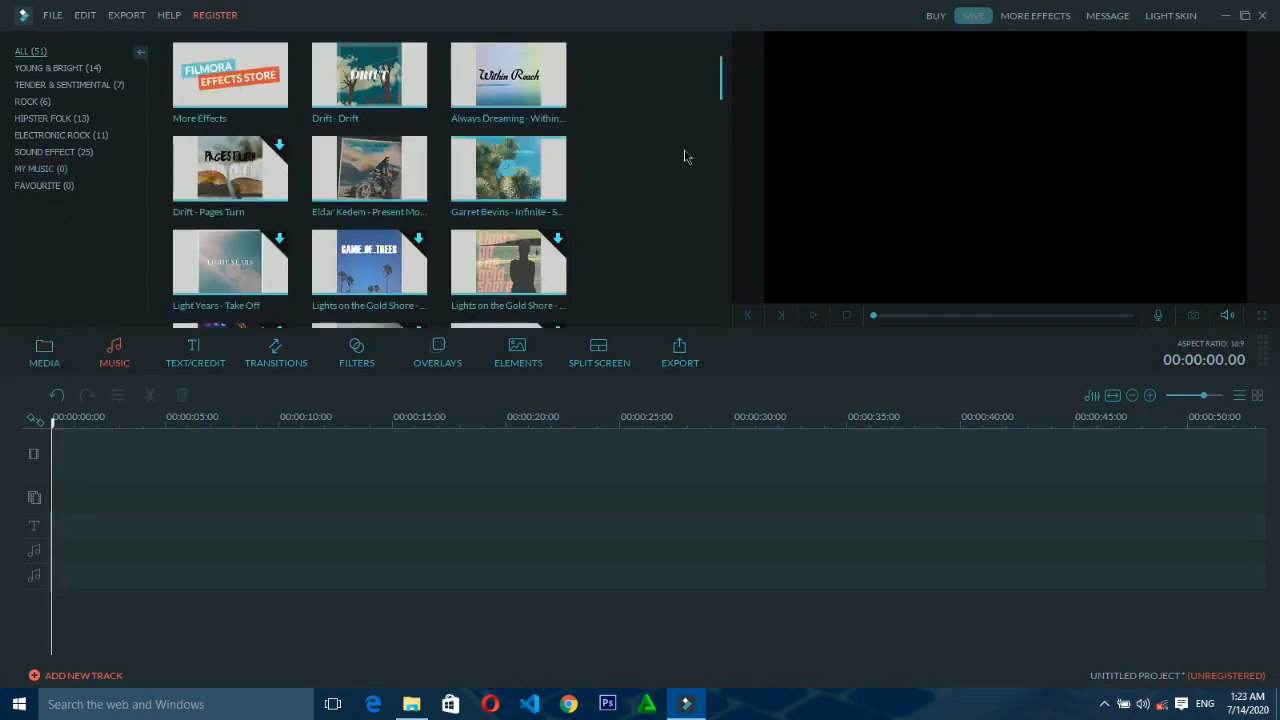
{"action": "left_click_drag", "start_coordinate": [725, 68], "coordinate": [723, 34]}
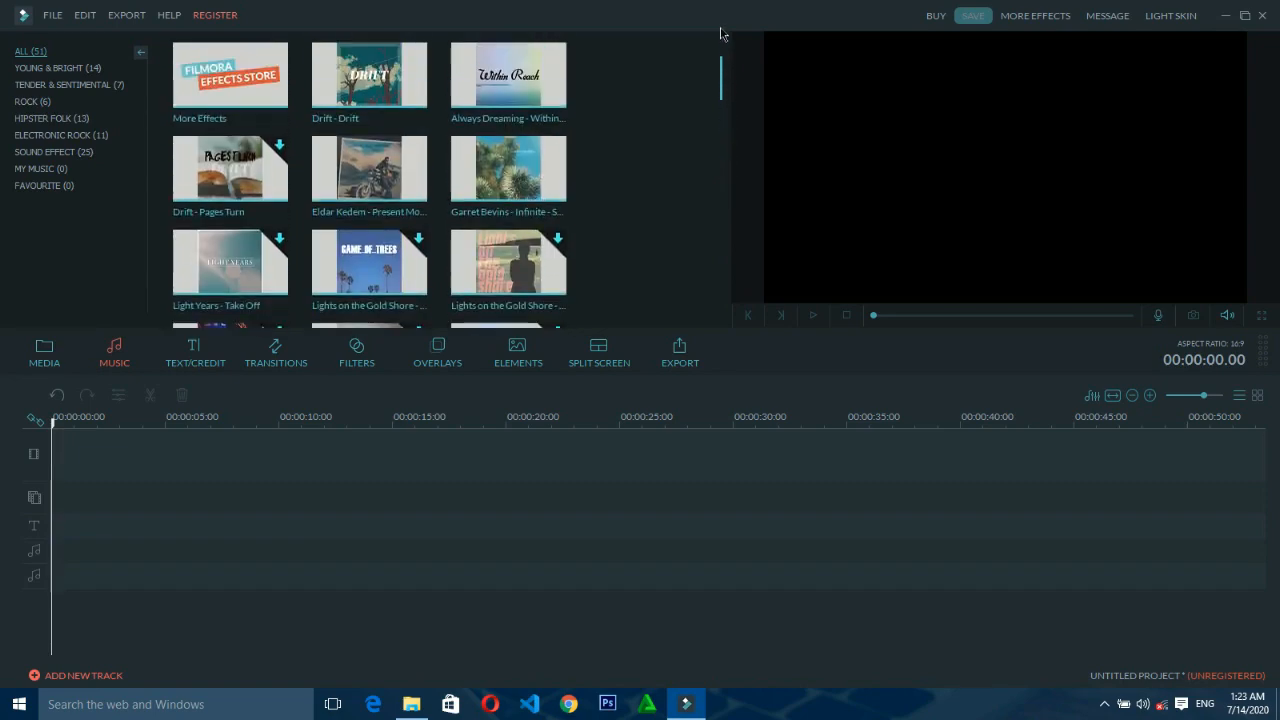
{"action": "double_click", "coordinate": [556, 110]}
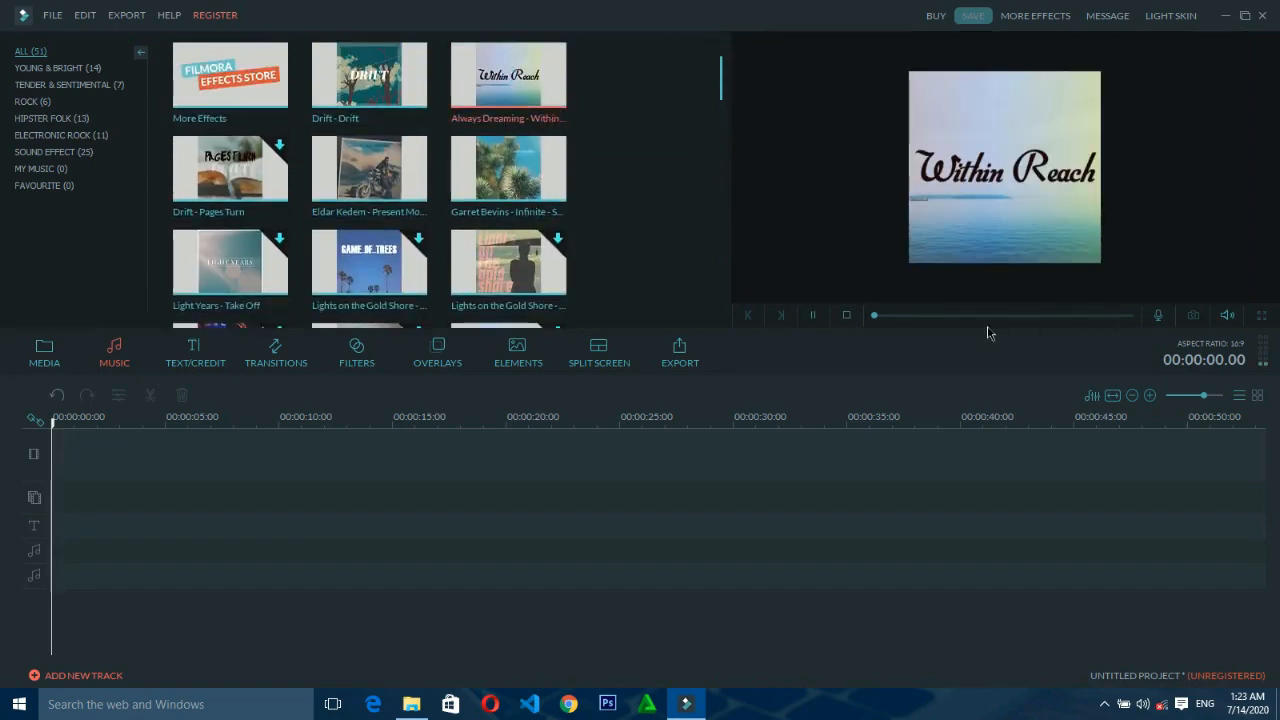
- Preview the Always Dreaming - Within Reach track from about 38 seconds, pause it, and look through the music library
{"action": "left_click", "coordinate": [943, 316]}
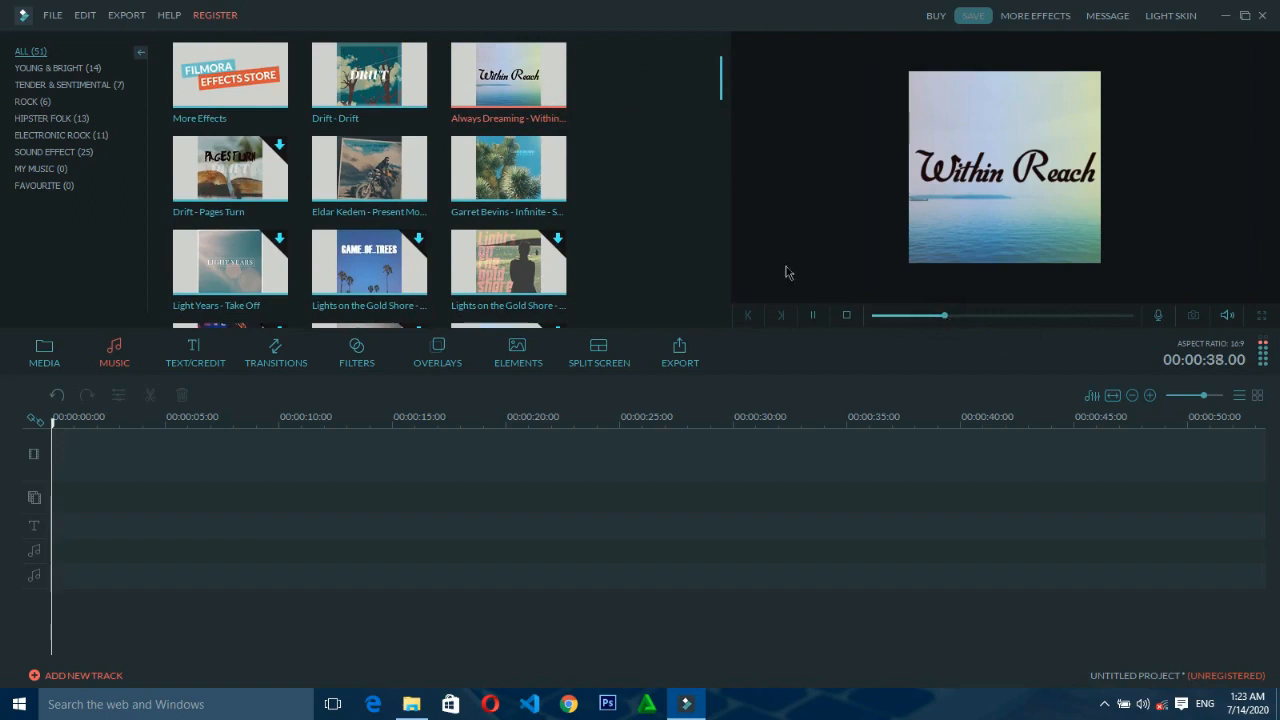
{"action": "left_click", "coordinate": [813, 316]}
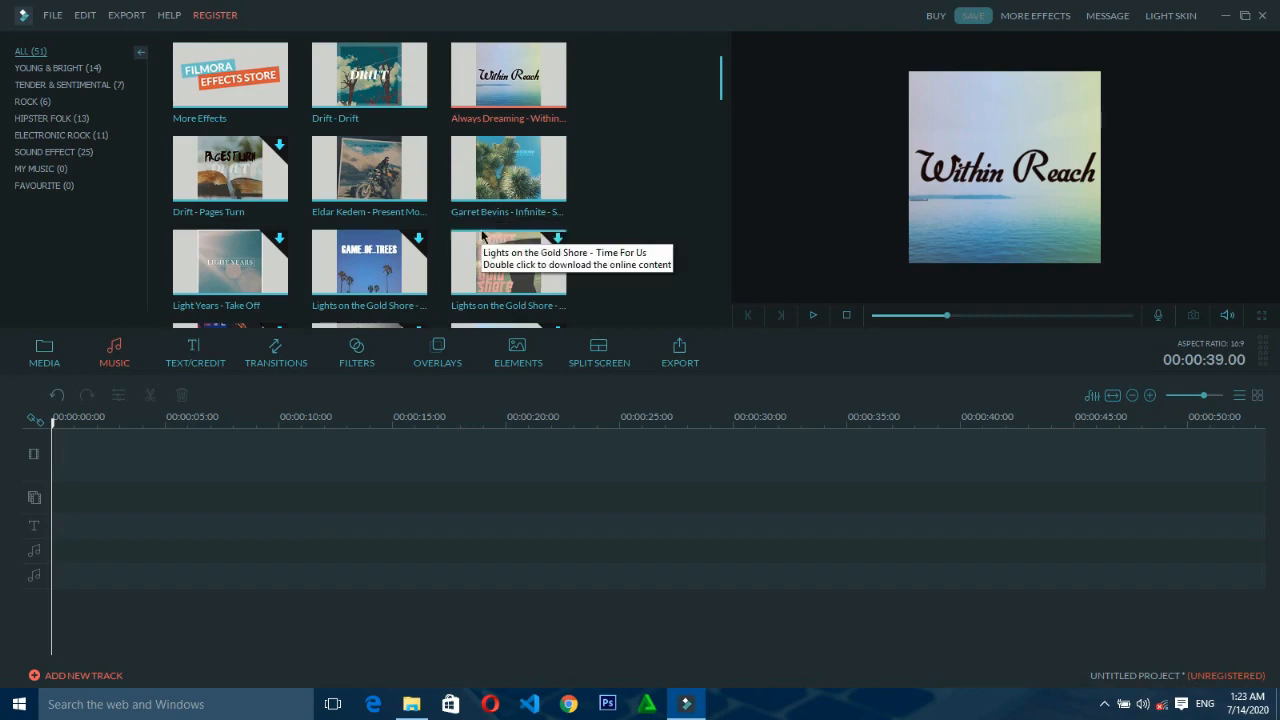
{"action": "scroll", "coordinate": [651, 231], "scroll_direction": "down", "scroll_amount": 3}
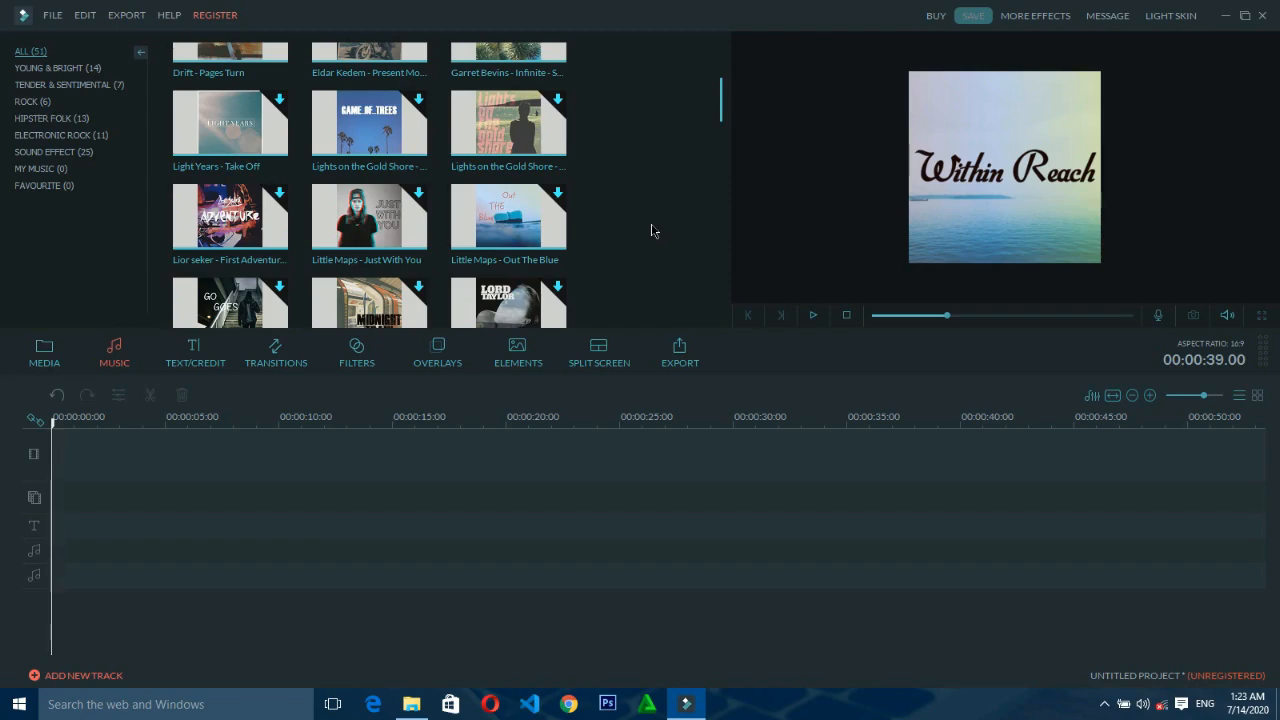
{"action": "scroll", "coordinate": [651, 231], "scroll_direction": "down", "scroll_amount": 3}
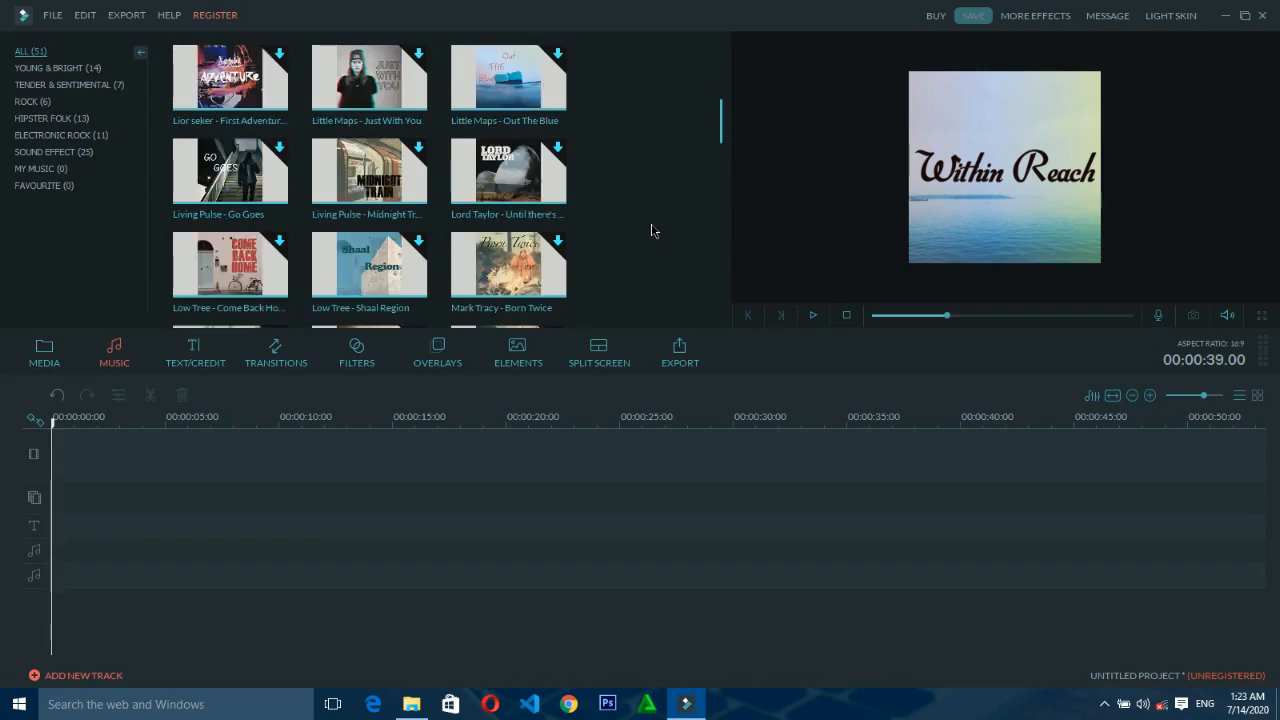
{"action": "scroll", "coordinate": [651, 231], "scroll_direction": "down", "scroll_amount": 1}
{"action": "scroll", "coordinate": [651, 229], "scroll_direction": "up", "scroll_amount": 5}
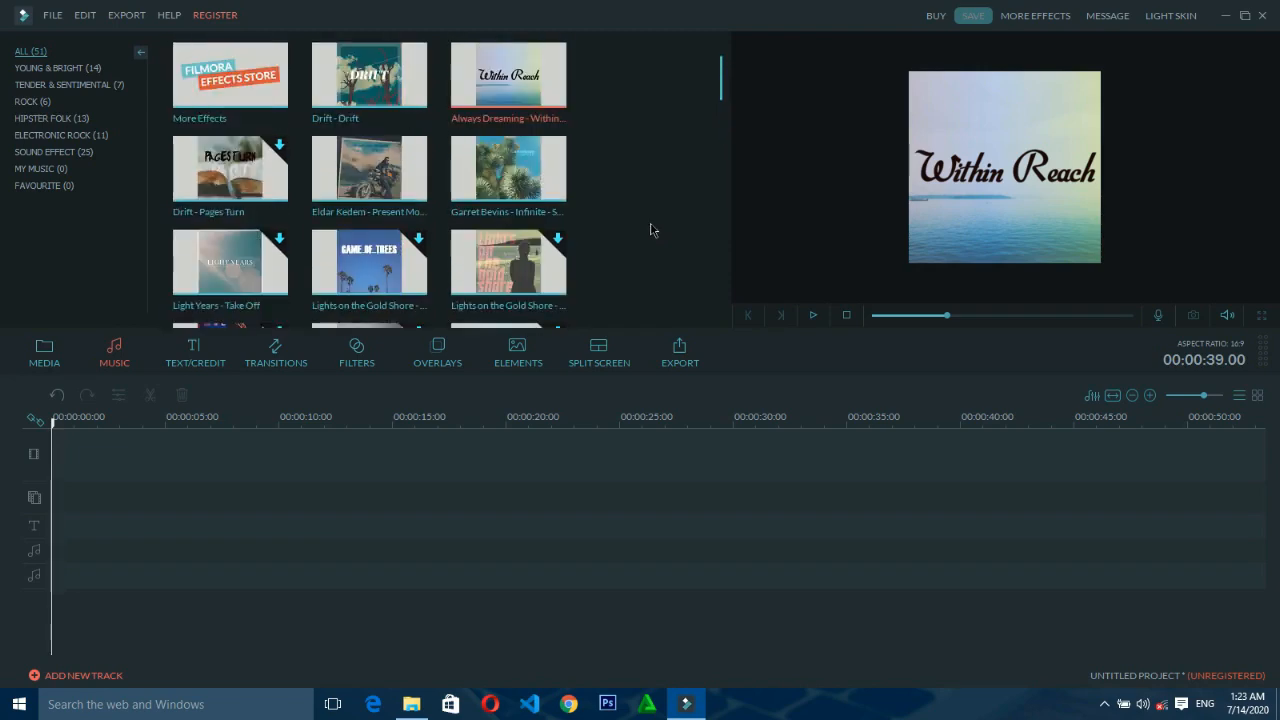
{"action": "scroll", "coordinate": [678, 172], "scroll_direction": "down", "scroll_amount": 8}
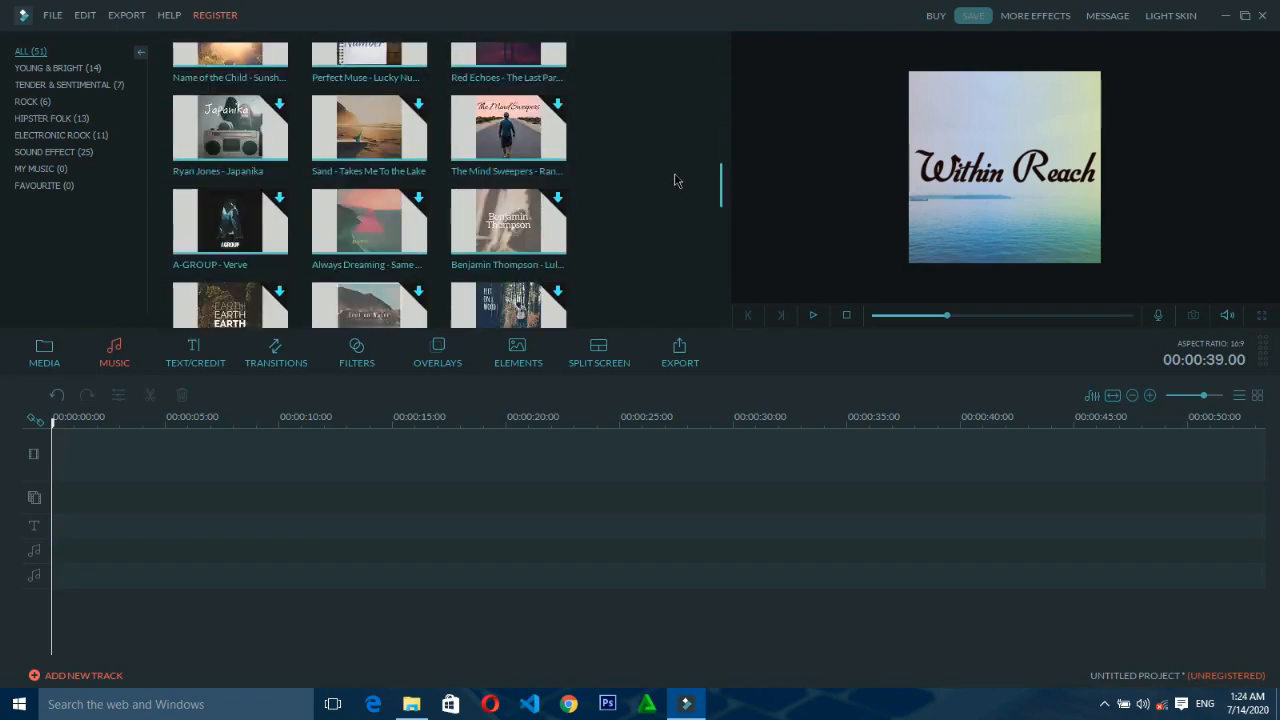
{"action": "scroll", "coordinate": [675, 180], "scroll_direction": "up", "scroll_amount": 5}
{"action": "scroll", "coordinate": [675, 180], "scroll_direction": "up", "scroll_amount": 3}
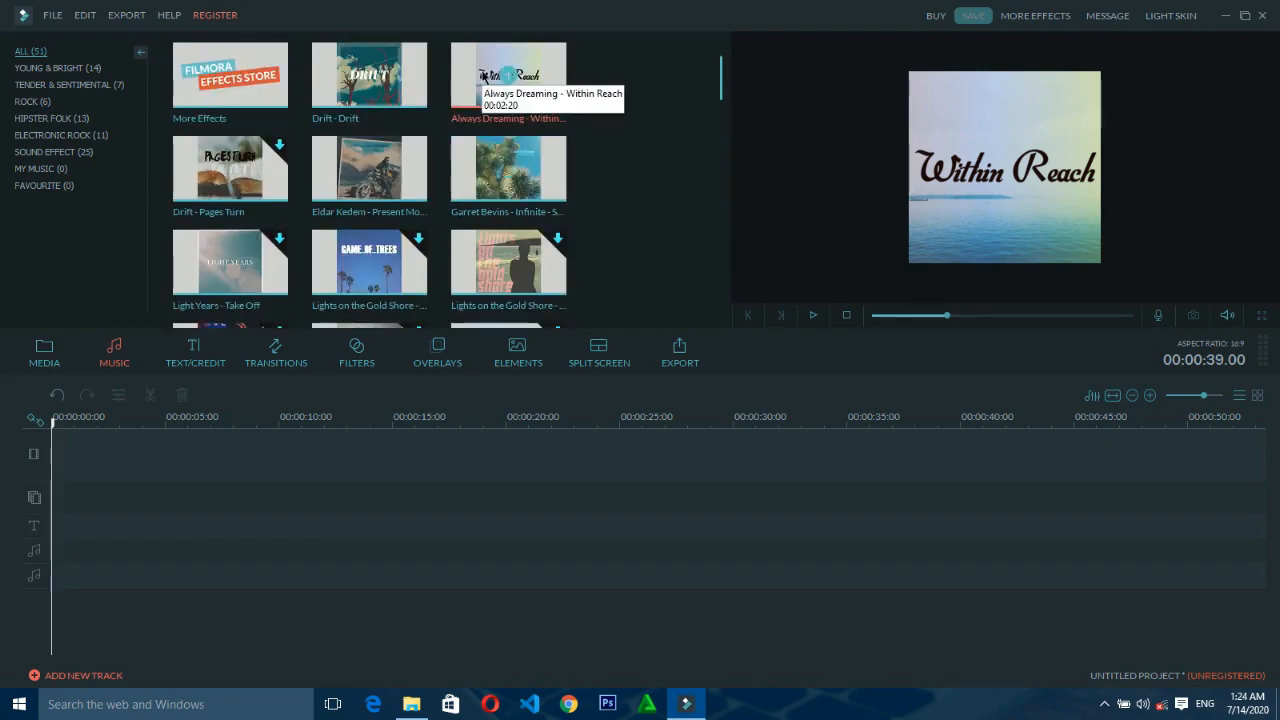
{"action": "left_click_drag", "start_coordinate": [480, 90], "coordinate": [62, 556]}
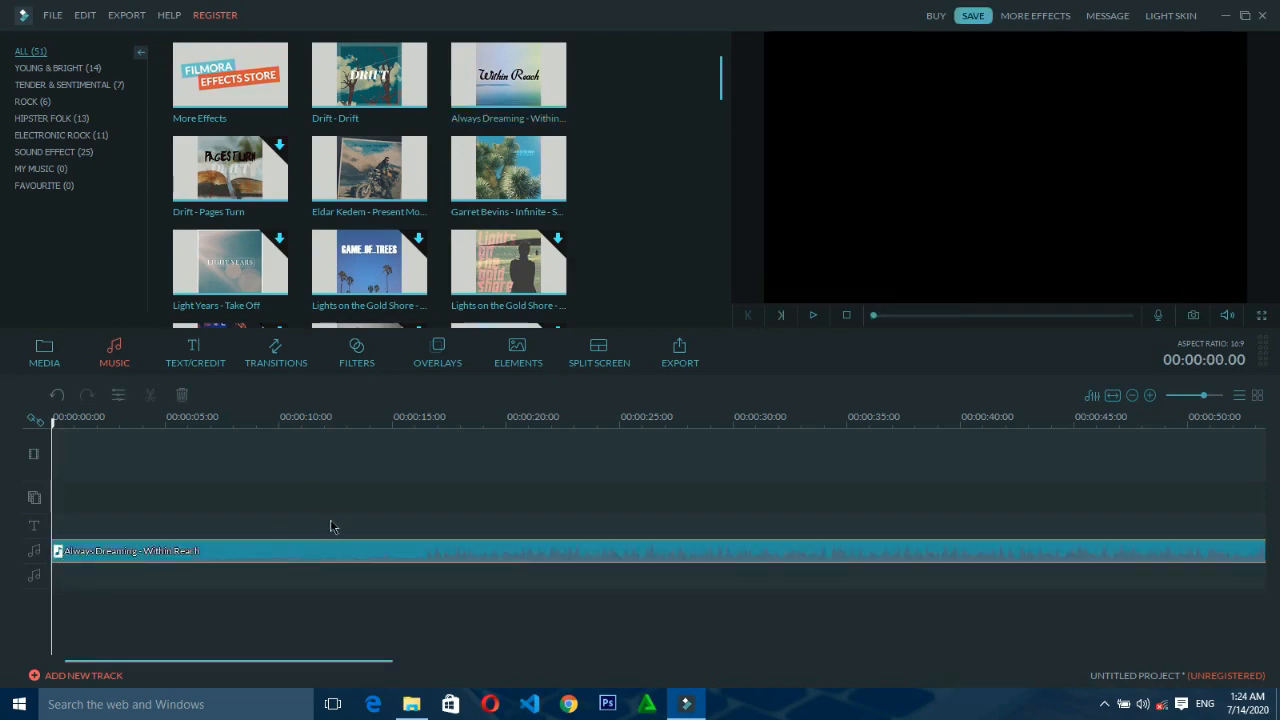
{"action": "key", "text": "ctrl+z"}
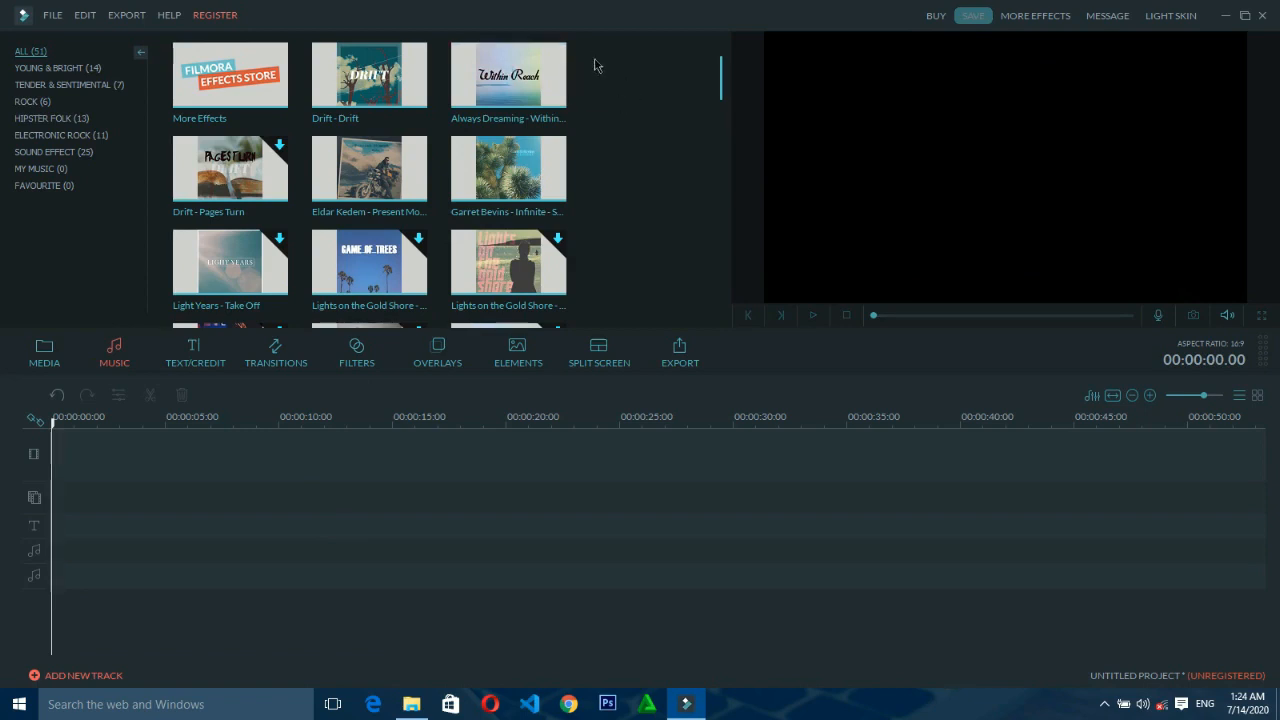
{"action": "right_click", "coordinate": [512, 76]}
- Add the defiatio lis video to the start of the video track and Always Dreaming - Within Reach to the audio track beneath it
{"action": "left_click", "coordinate": [46, 354]}
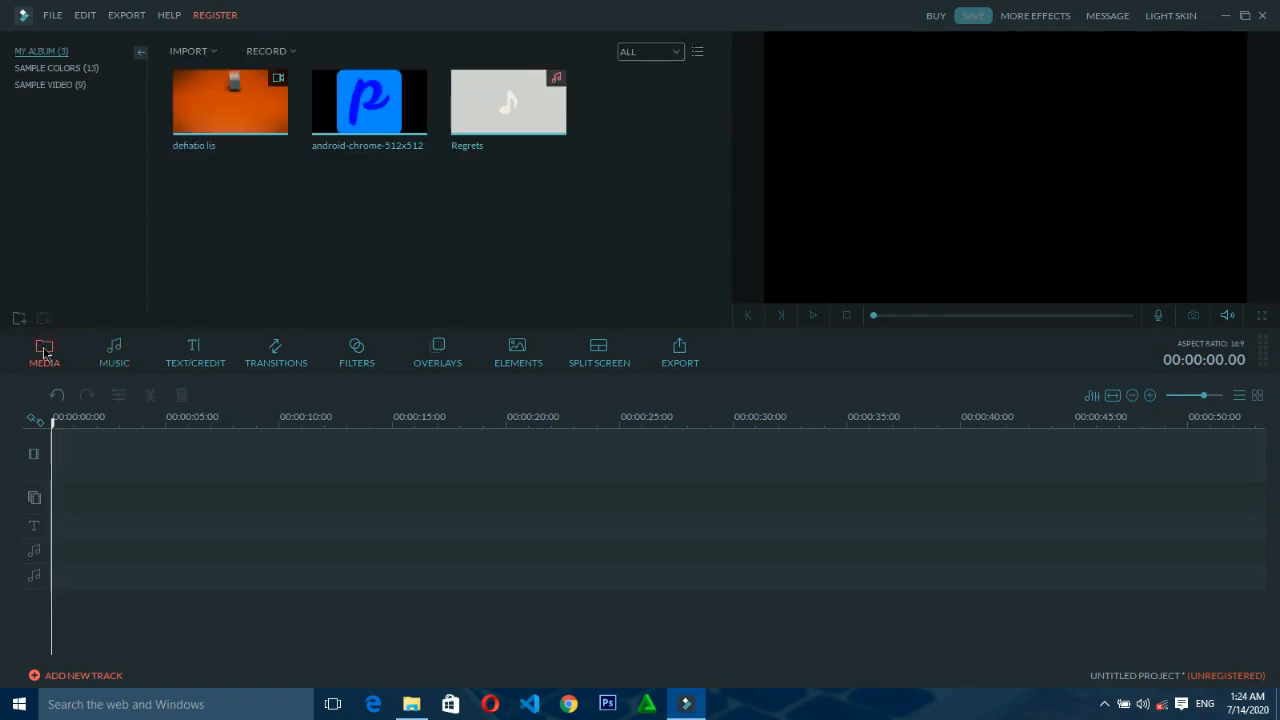
{"action": "left_click_drag", "start_coordinate": [254, 117], "coordinate": [83, 477]}
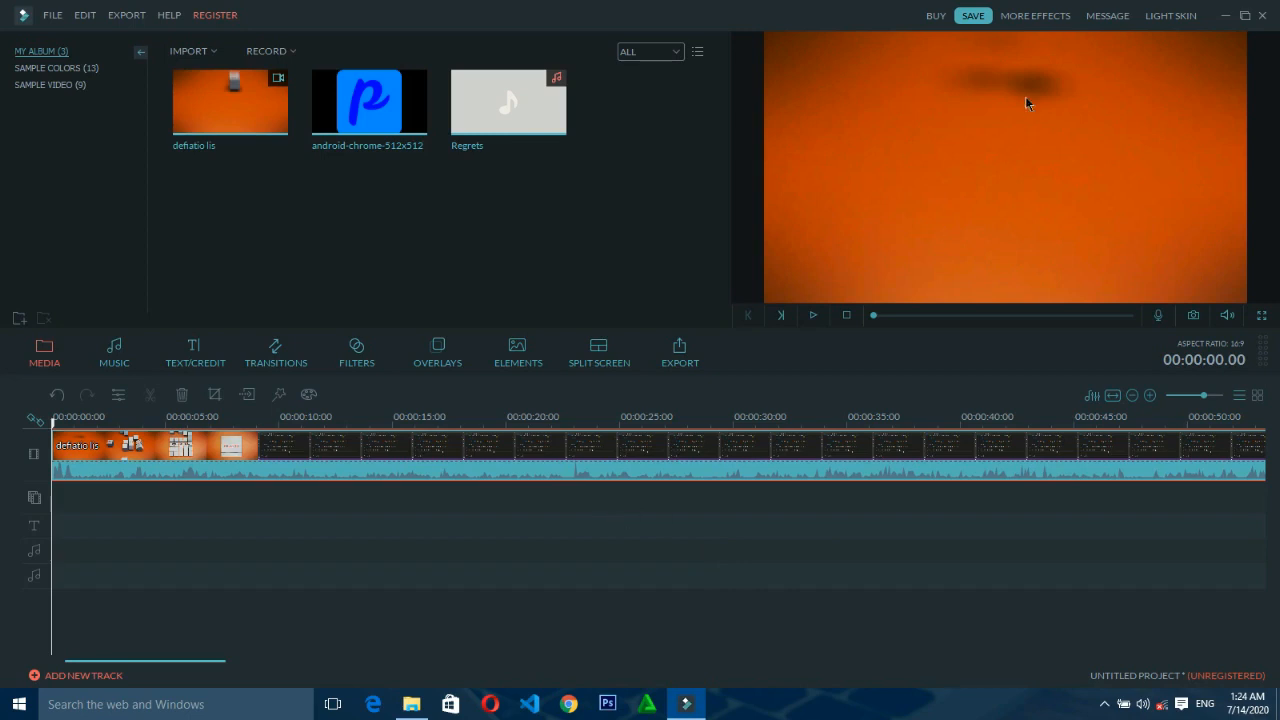
{"action": "left_click", "coordinate": [115, 355]}
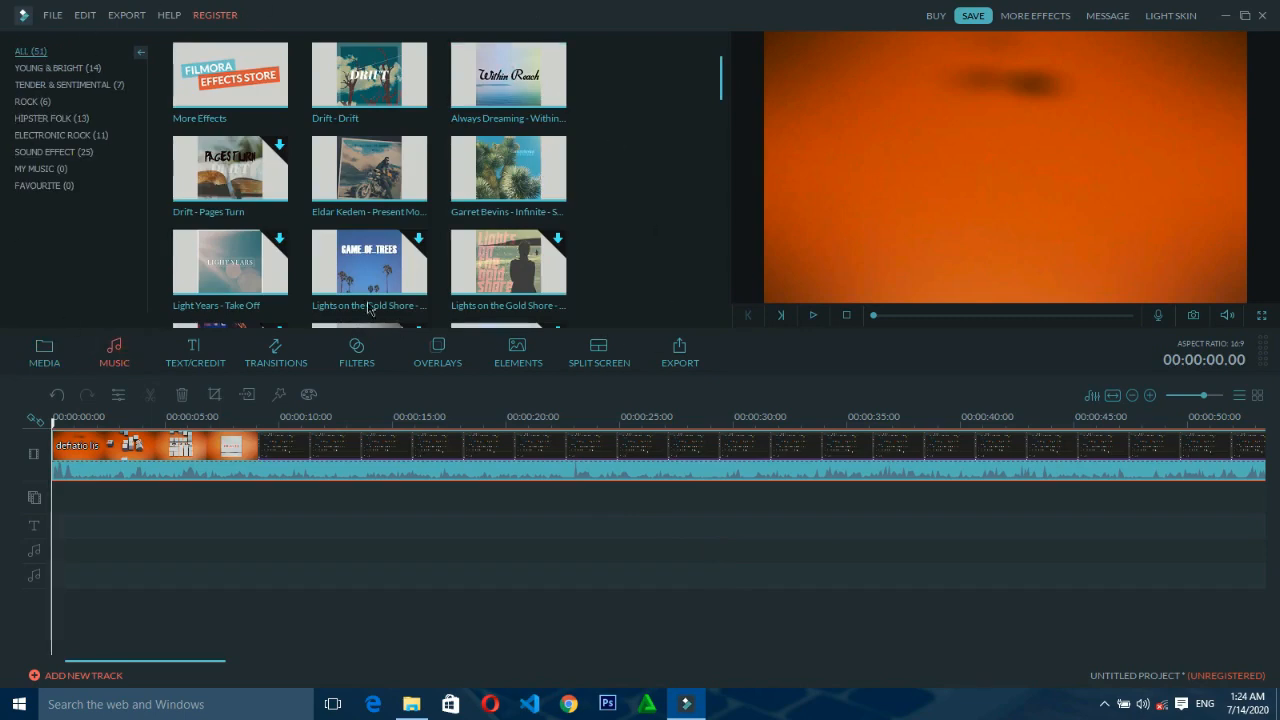
{"action": "left_click", "coordinate": [508, 80]}
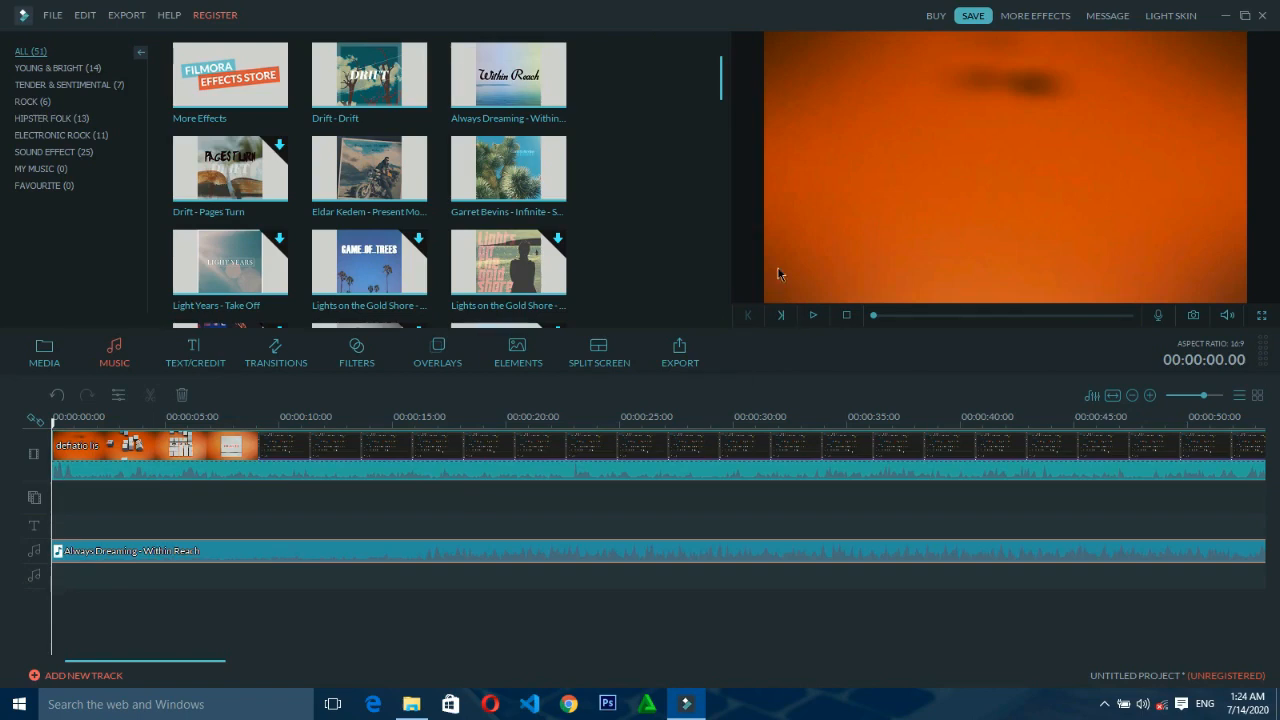
- Play the video together with the music, skip ahead to about 42 seconds, and pause playback
{"action": "left_click", "coordinate": [811, 316]}
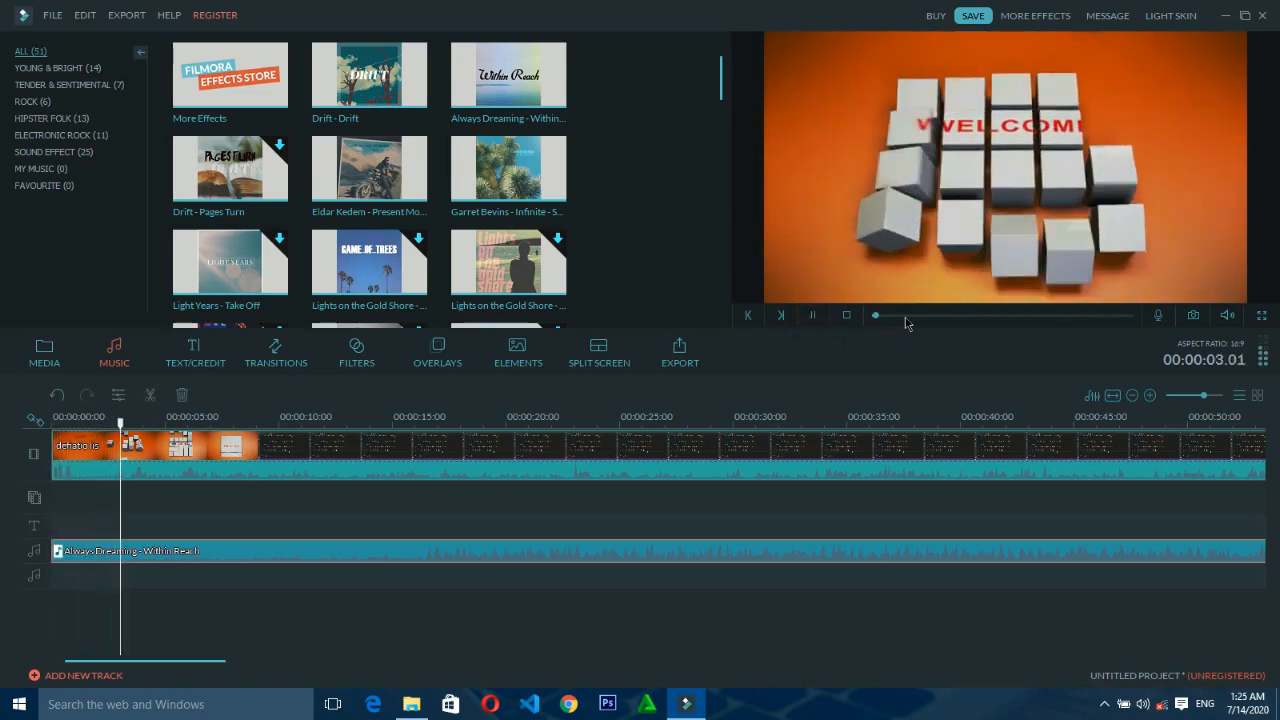
{"action": "left_click", "coordinate": [905, 316]}
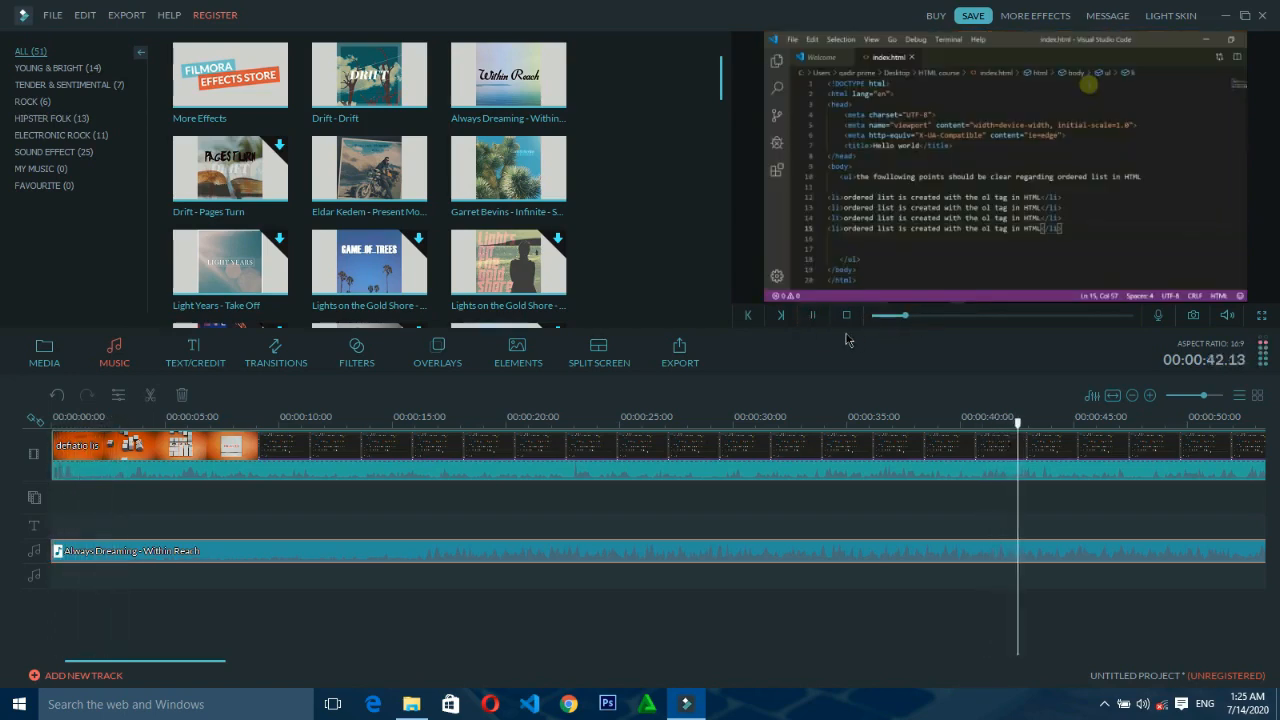
{"action": "left_click", "coordinate": [811, 316]}
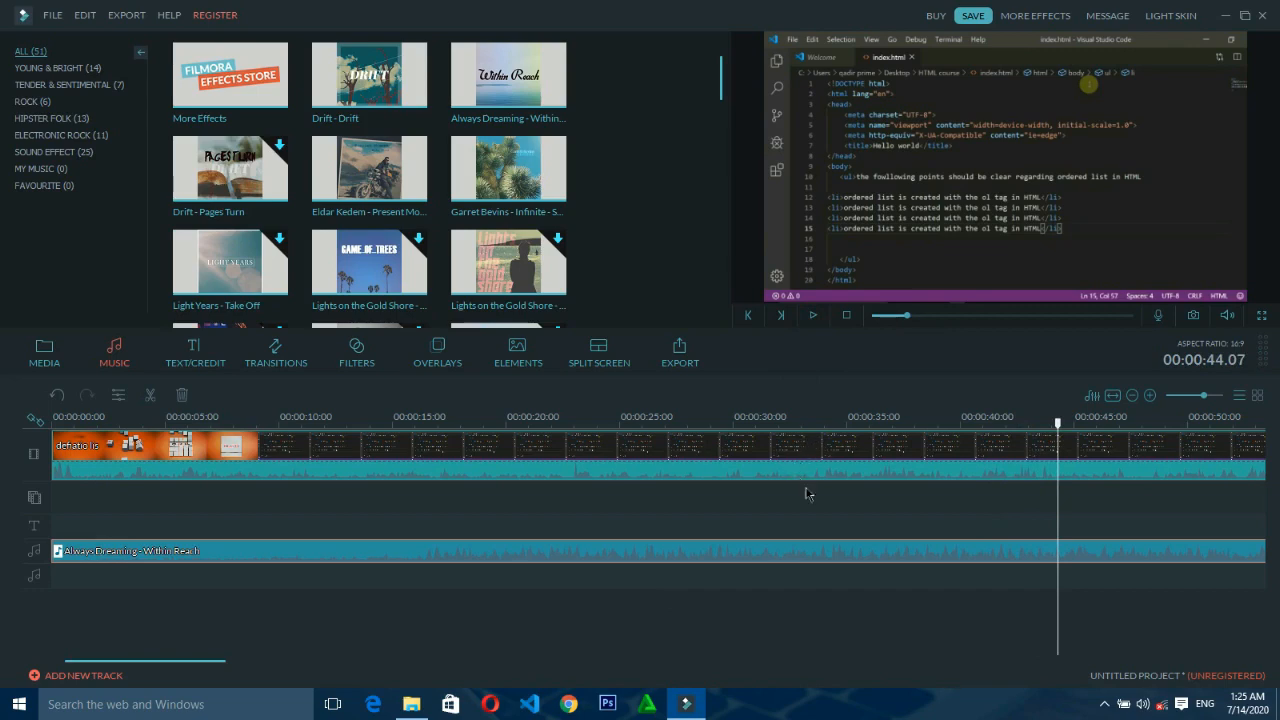
- Lower the volume of the Always Dreaming - Within Reach clip and play a short passage to check the mix
{"action": "left_click", "coordinate": [738, 474]}
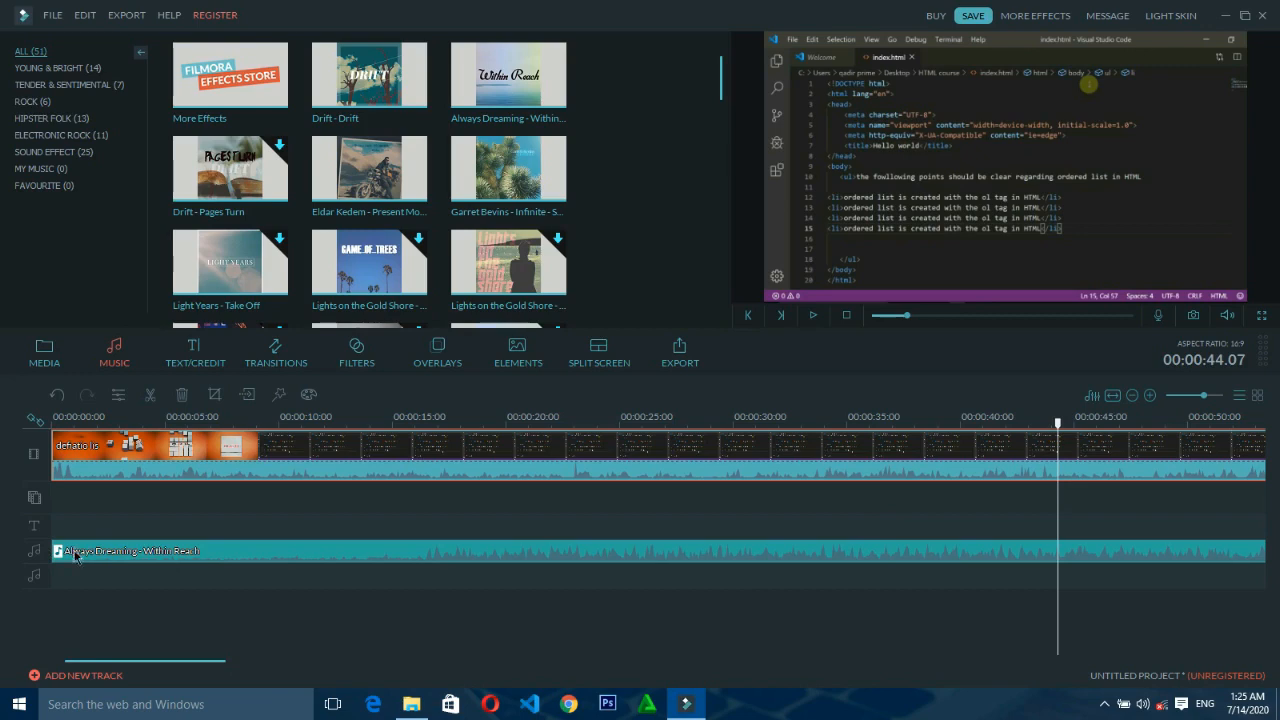
{"action": "left_click", "coordinate": [338, 553]}
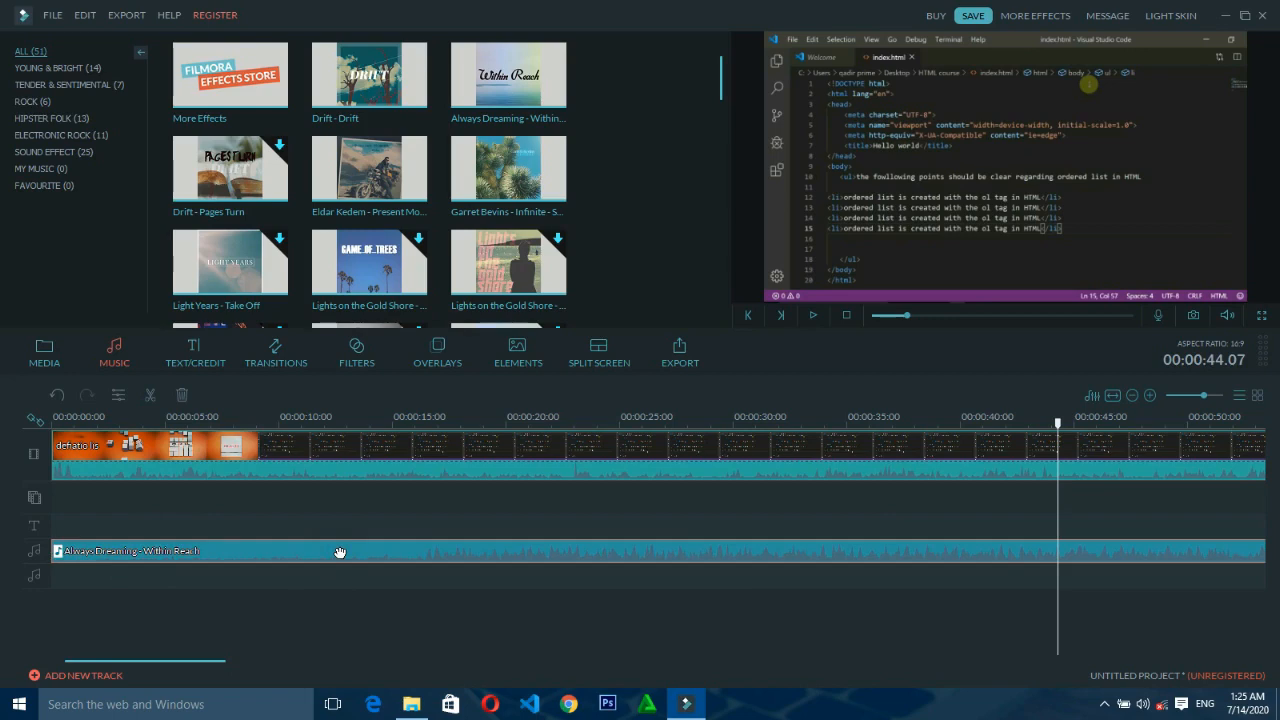
{"action": "double_click", "coordinate": [340, 553]}
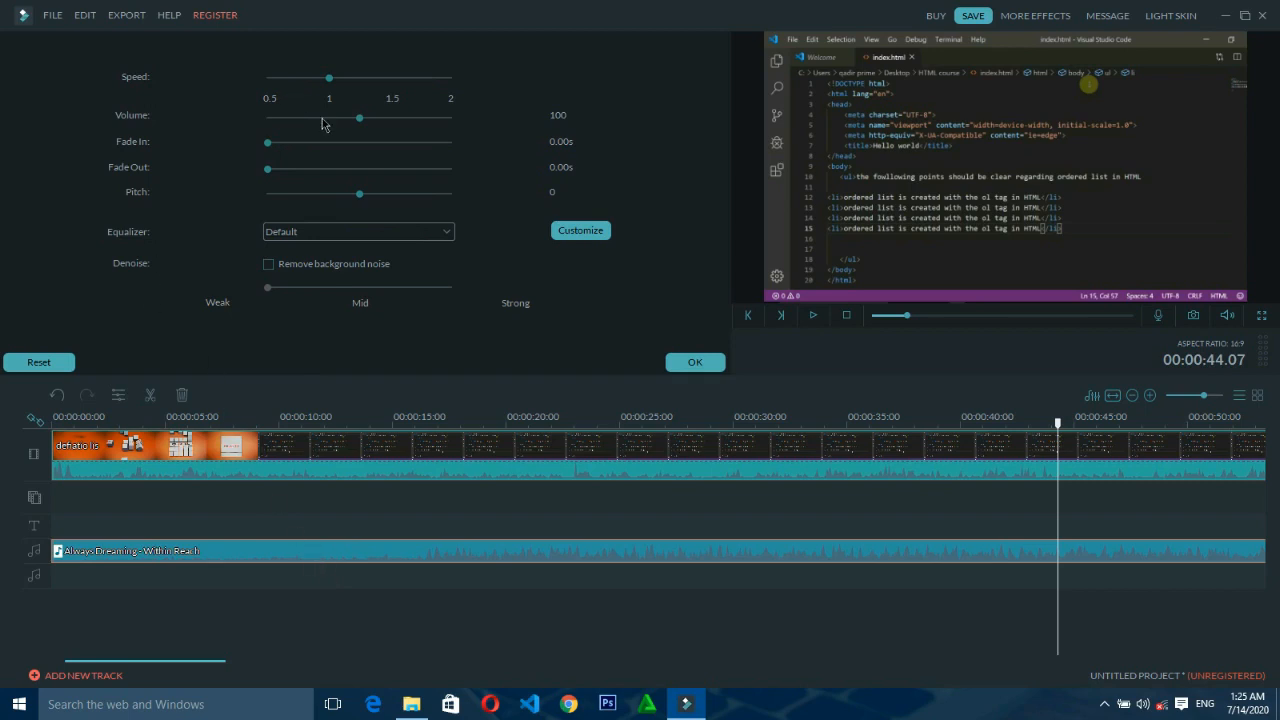
{"action": "mouse_move", "coordinate": [306, 120]}
{"action": "left_mouse_down"}
{"action": "mouse_move", "coordinate": [277, 122]}
{"action": "mouse_move", "coordinate": [288, 123]}
{"action": "left_mouse_up"}
{"action": "left_click", "coordinate": [692, 362]}
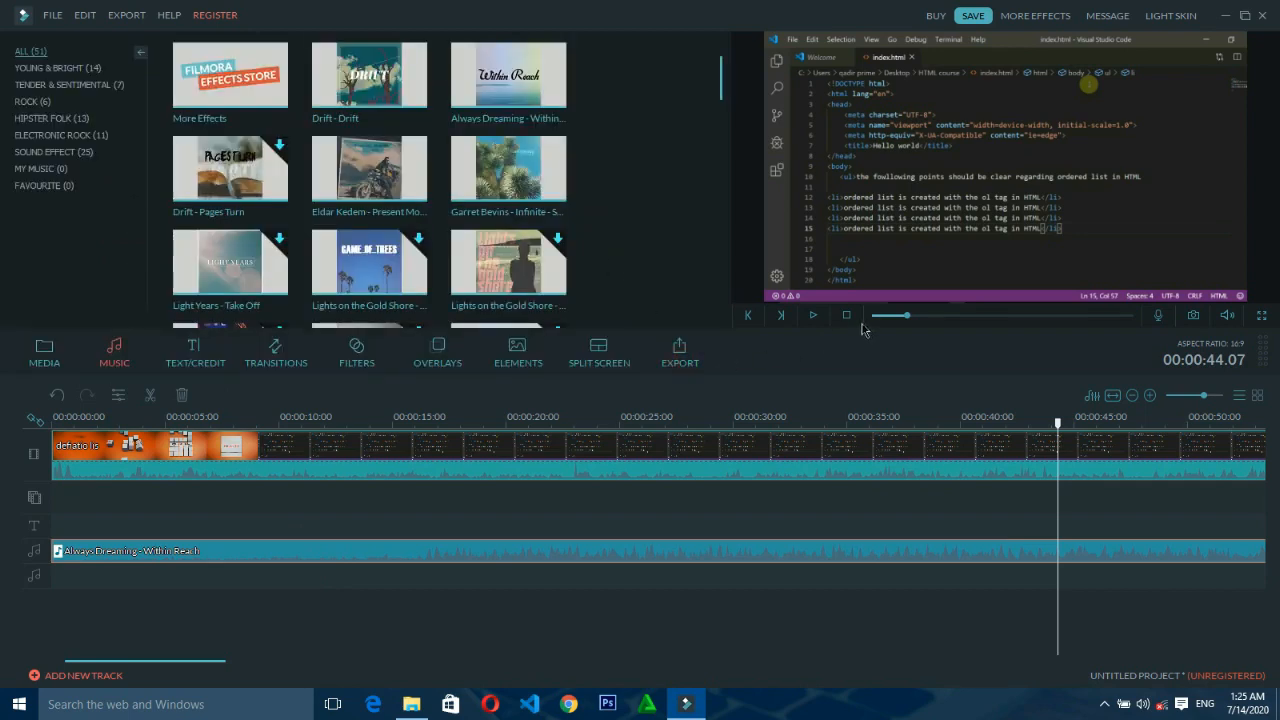
{"action": "left_click", "coordinate": [815, 317]}
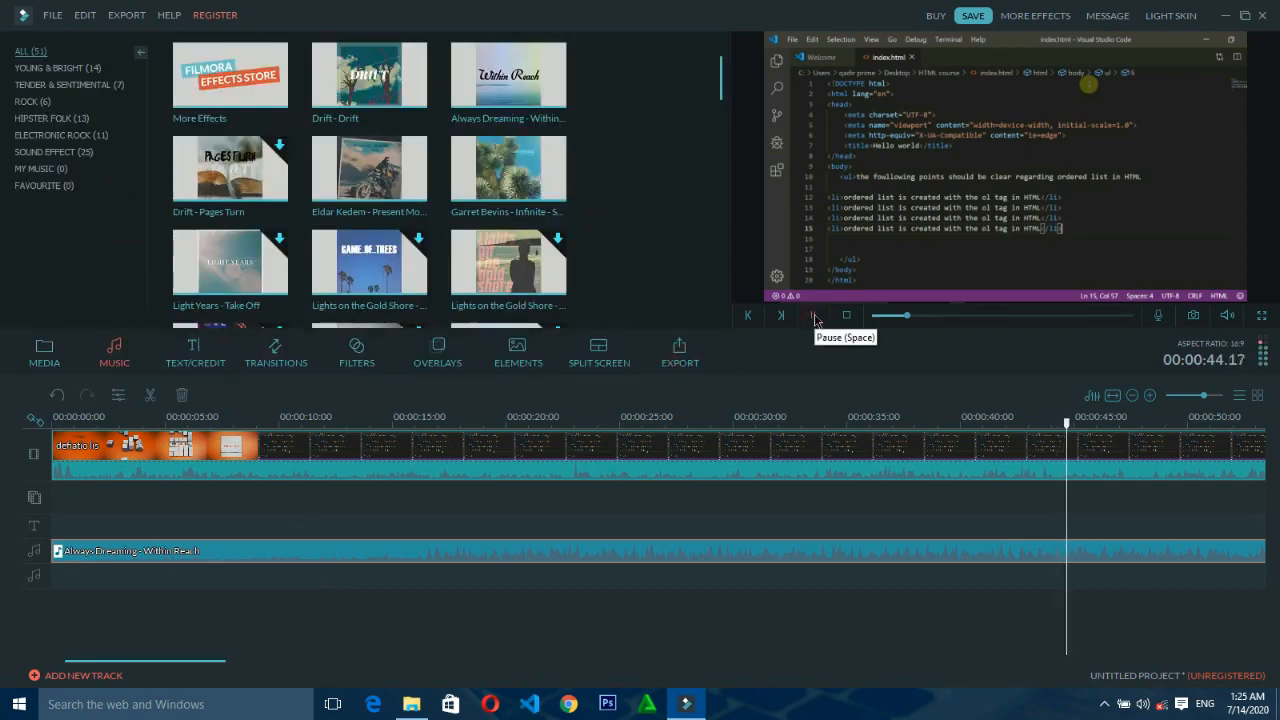
{"action": "left_click", "coordinate": [815, 317]}
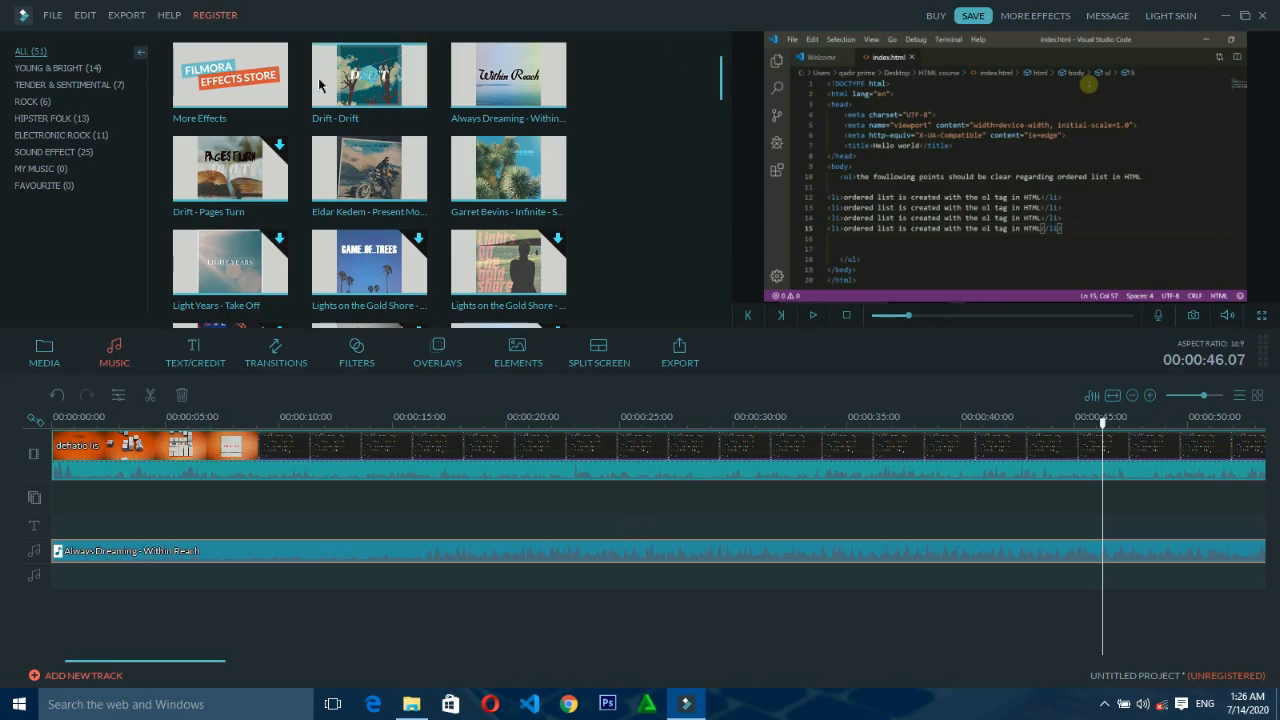
{"action": "left_click", "coordinate": [210, 373]}
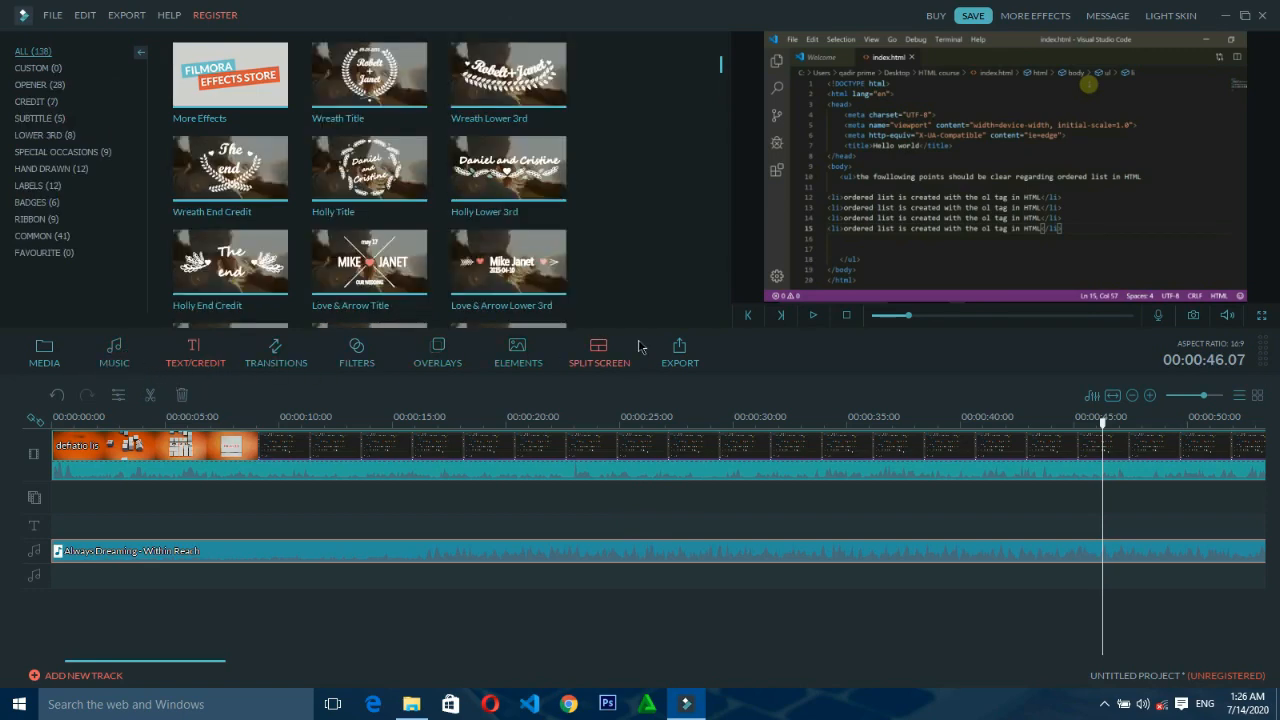
{"action": "left_click", "coordinate": [280, 357]}
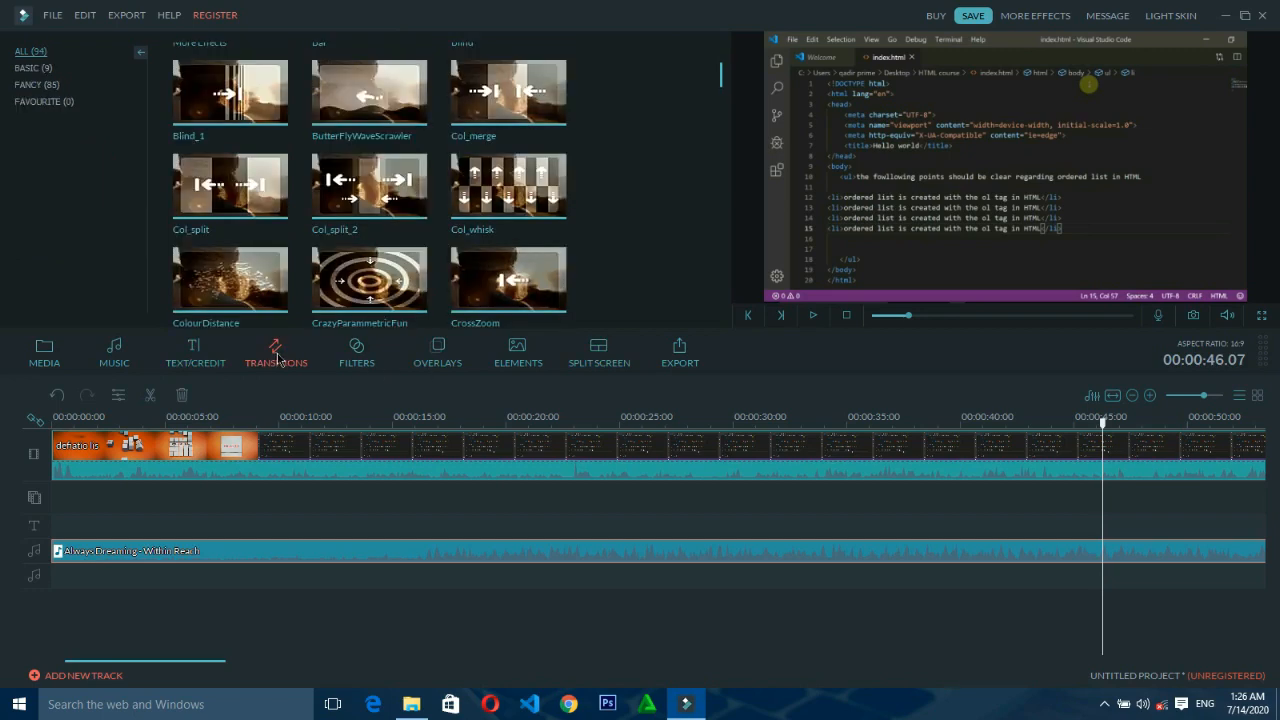
{"action": "left_click", "coordinate": [357, 357]}
- Select the Holly Title and Wreath Title text templates in turn and preview the Wreath Title animation
{"action": "left_click", "coordinate": [198, 366]}
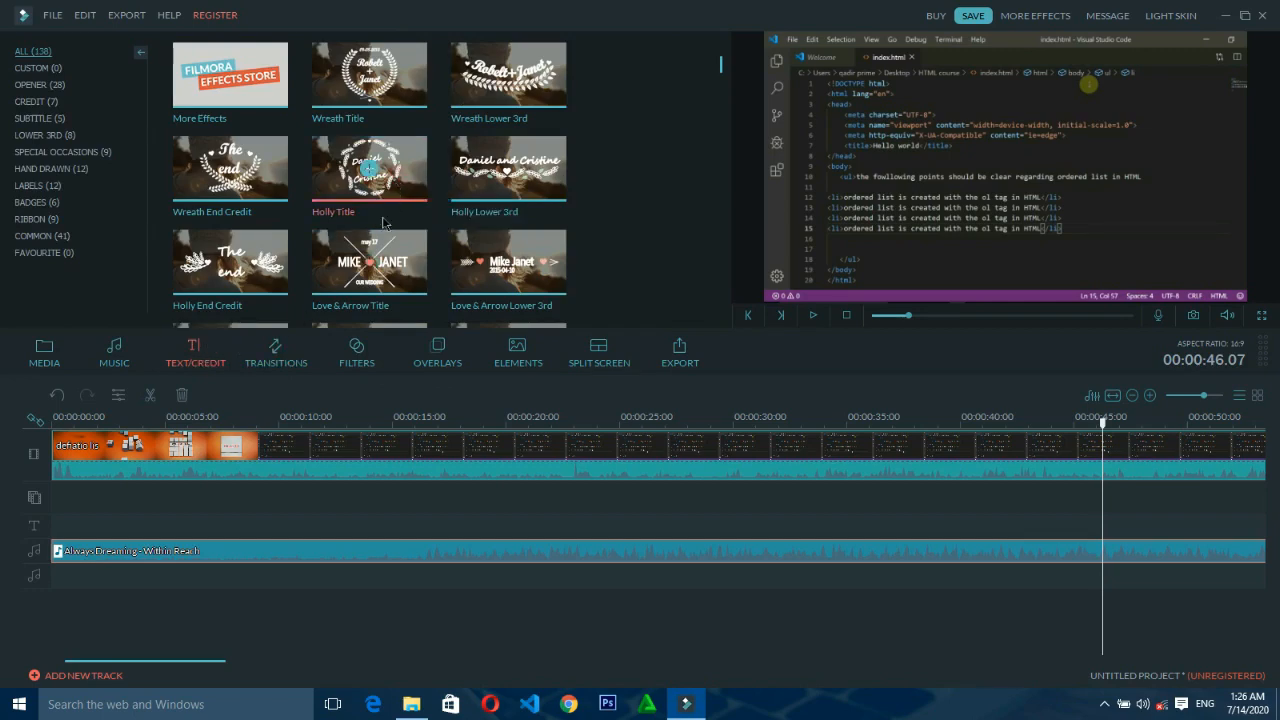
{"action": "left_click_drag", "start_coordinate": [375, 180], "coordinate": [405, 204]}
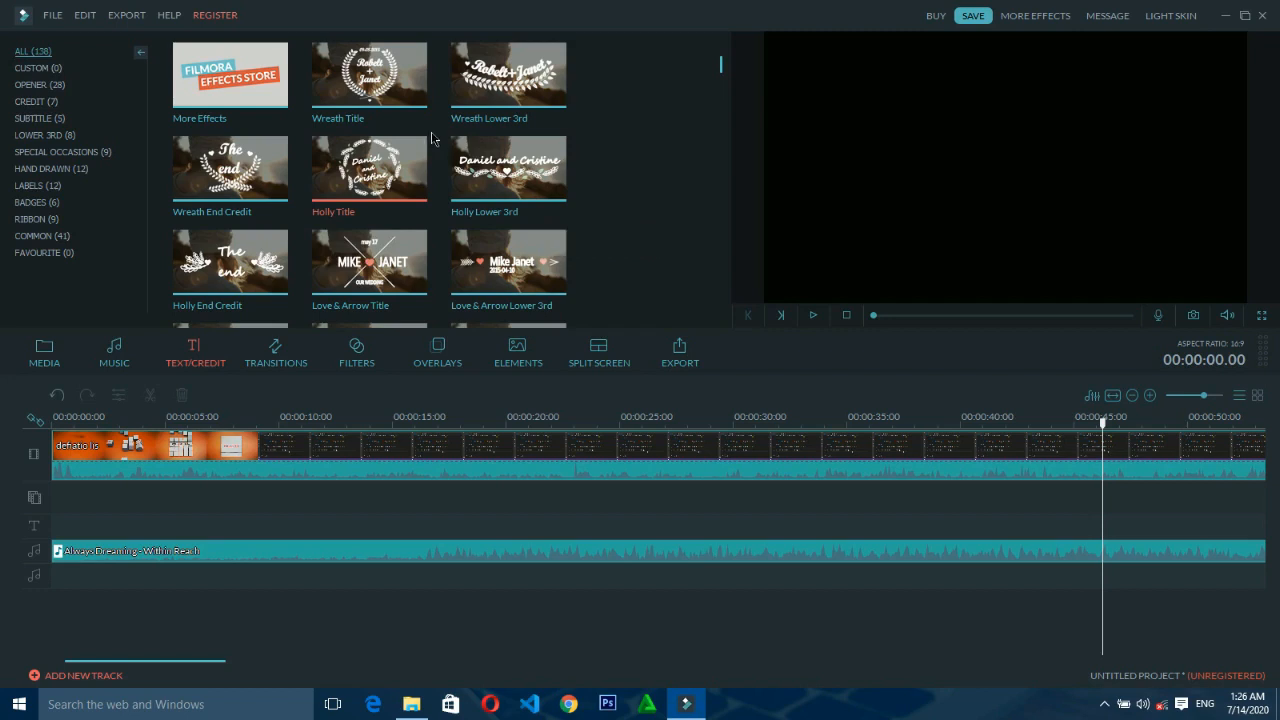
{"action": "left_click", "coordinate": [395, 92]}
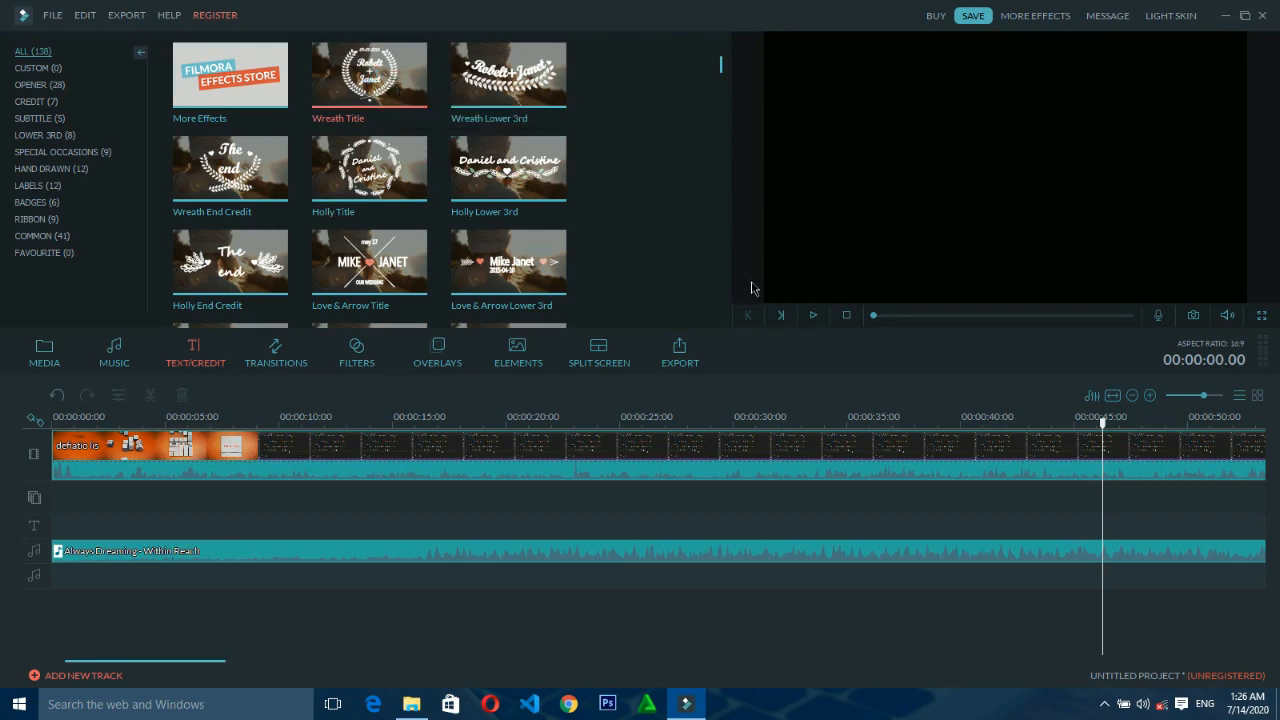
{"action": "left_click", "coordinate": [814, 315]}
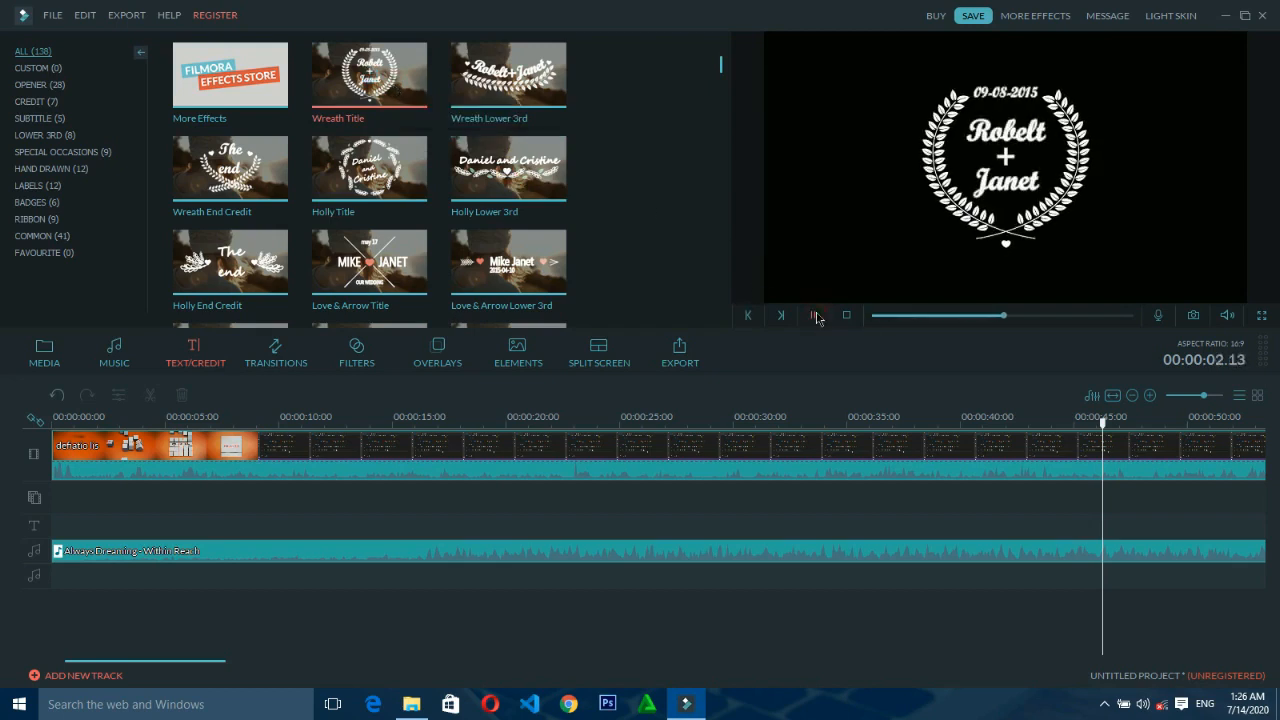
{"action": "left_click", "coordinate": [814, 315]}
- Place the Wreath Title on the text track at about 14 seconds and play it over the video
{"action": "left_click_drag", "start_coordinate": [399, 490], "coordinate": [379, 512]}
{"action": "left_click", "coordinate": [380, 513]}
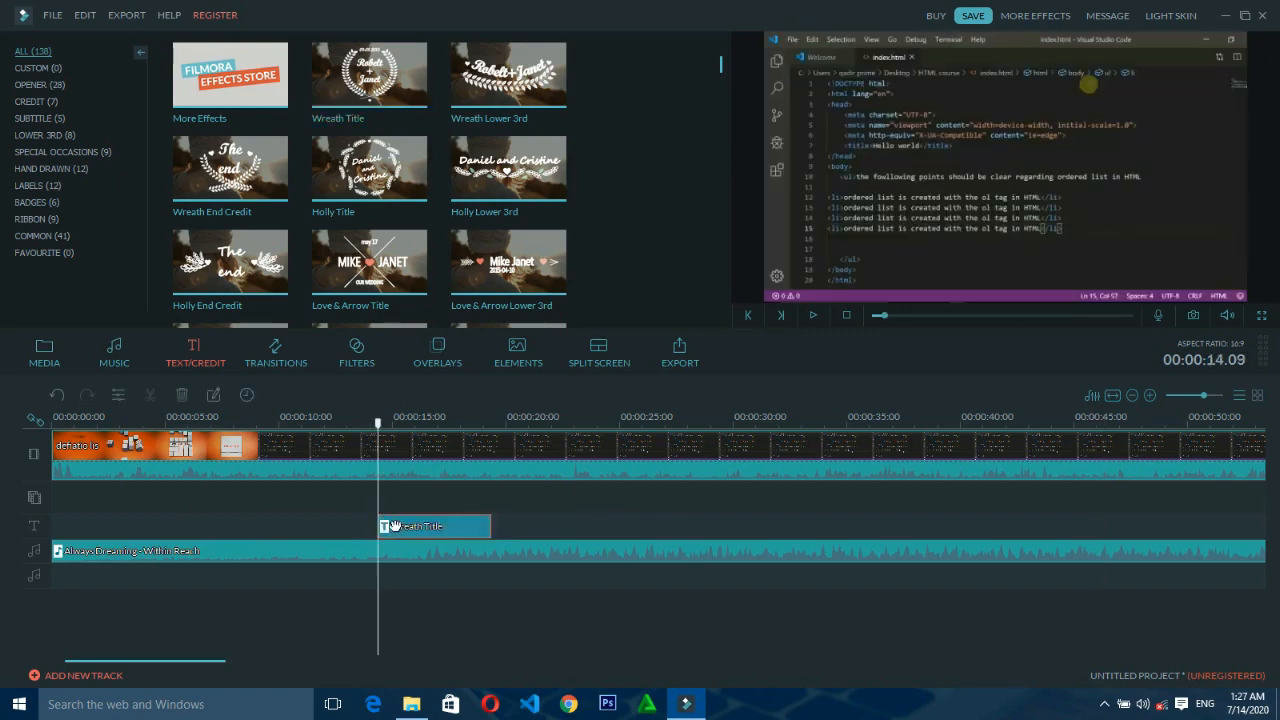
{"action": "key", "text": "space"}
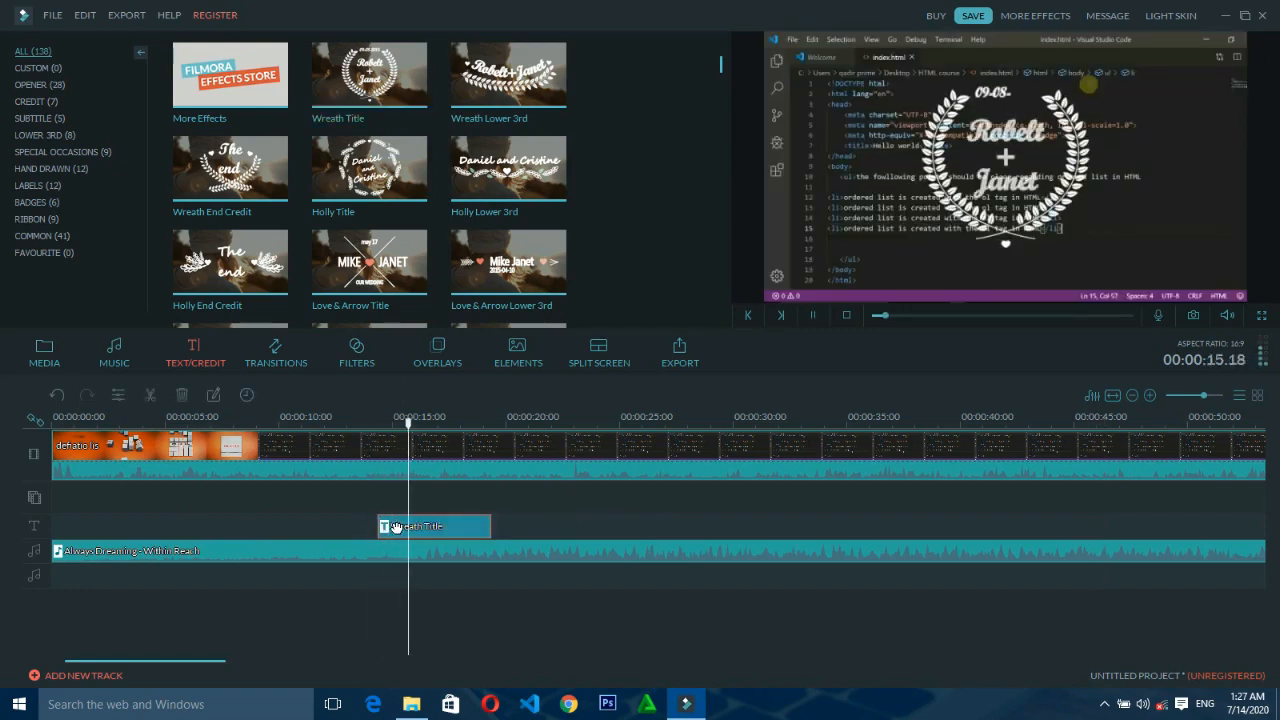
{"action": "left_click", "coordinate": [815, 321]}
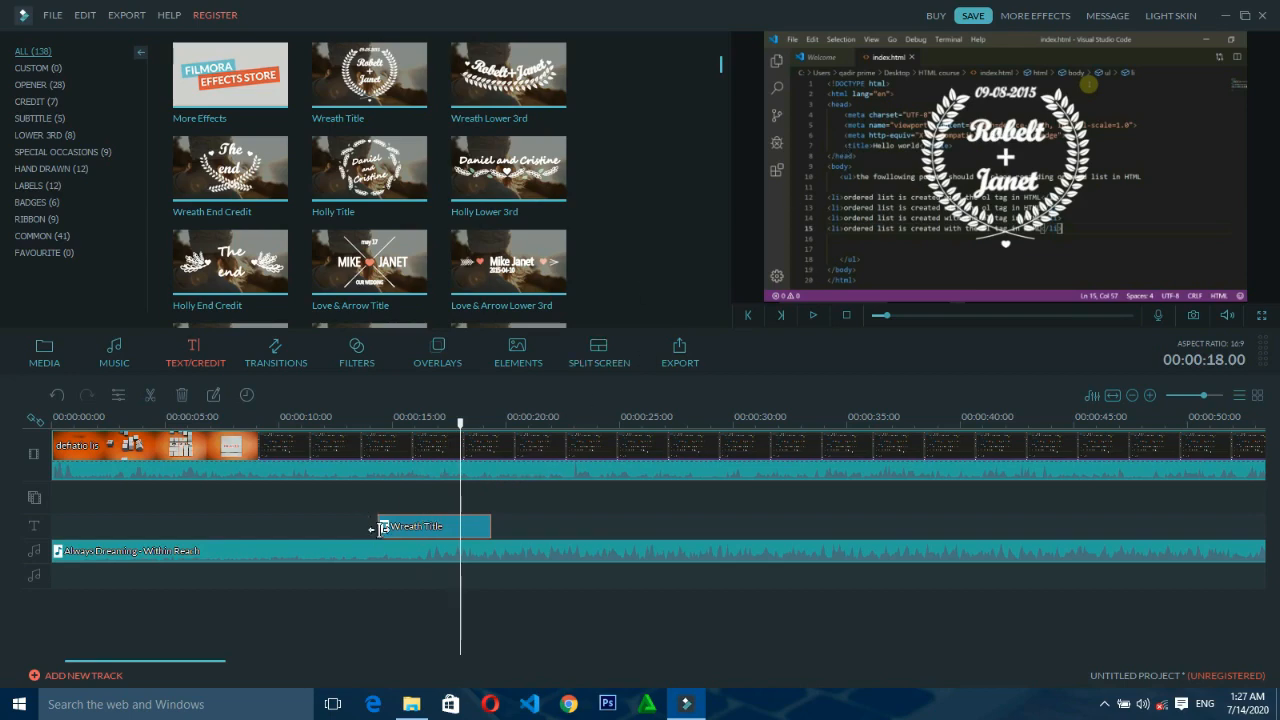
- Open the Wreath Title for editing, replace the upper name with "adfdfd" and insert "ddf" before the lower name's last letter
{"action": "double_click", "coordinate": [410, 530]}
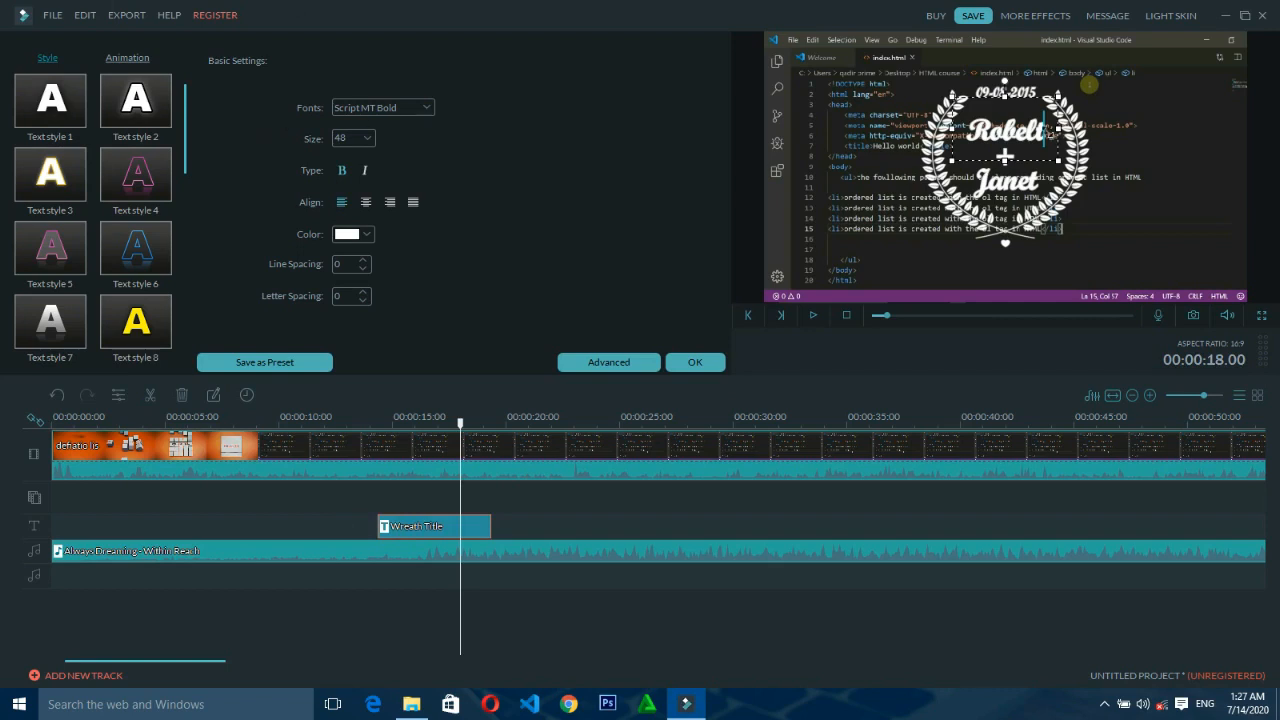
{"action": "key", "text": "BackSpace"}
{"action": "key", "text": "BackSpace"}
{"action": "key", "text": "BackSpace"}
{"action": "key", "text": "BackSpace"}
{"action": "key", "text": "BackSpace"}
{"action": "key", "text": "BackSpace"}
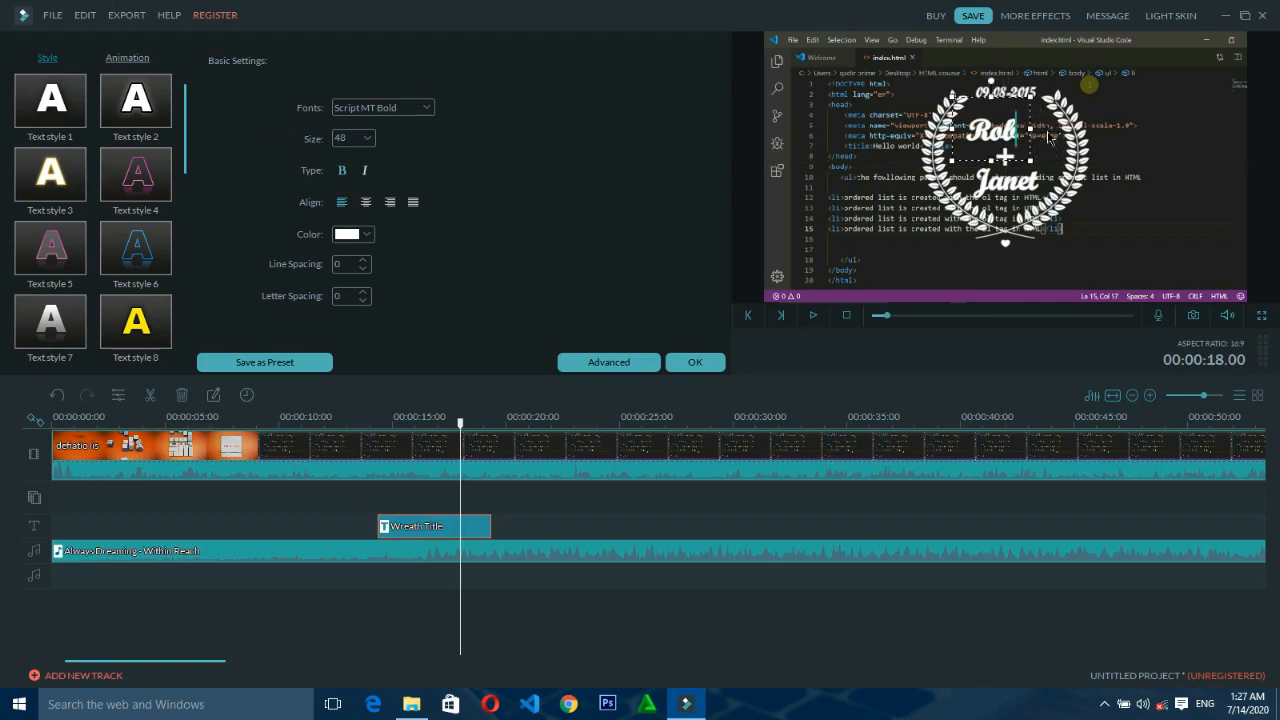
{"action": "type", "text": "adfdfd"}
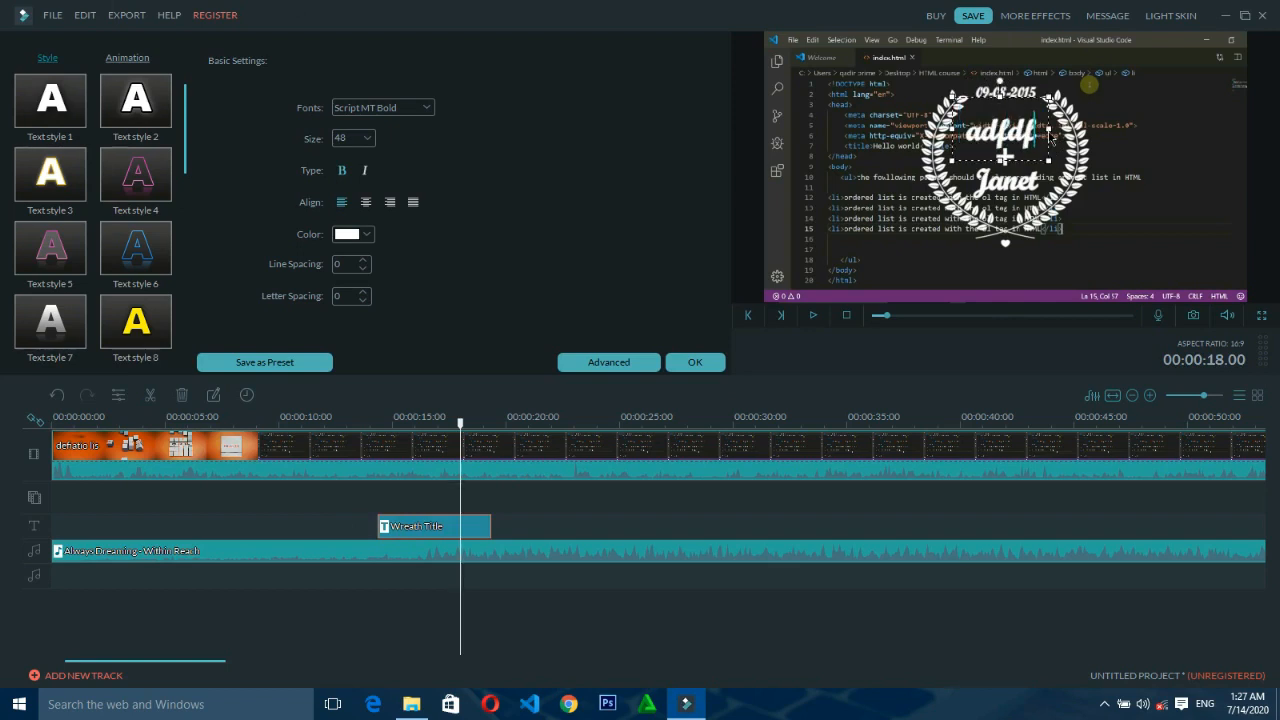
{"action": "left_click", "coordinate": [1030, 186]}
{"action": "type", "text": "ddff"}
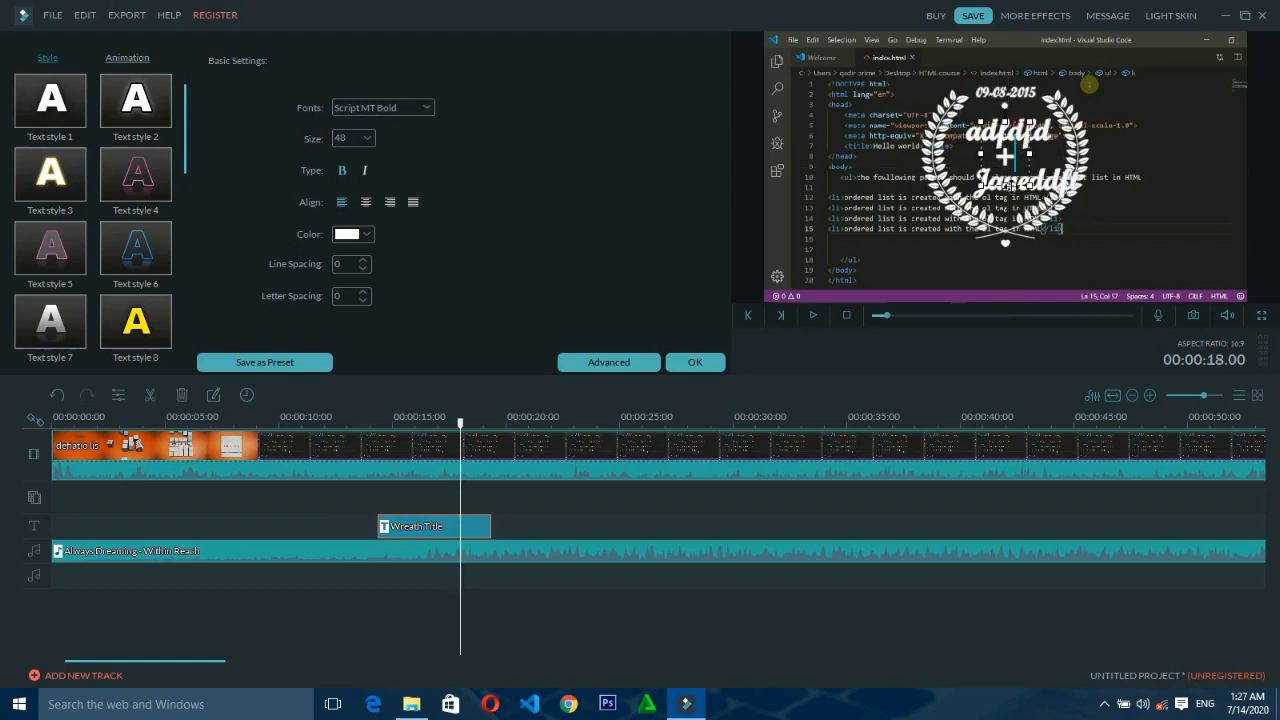
- Apply Text style 17 to the lower name of the wreath title
{"action": "left_click", "coordinate": [1012, 187]}
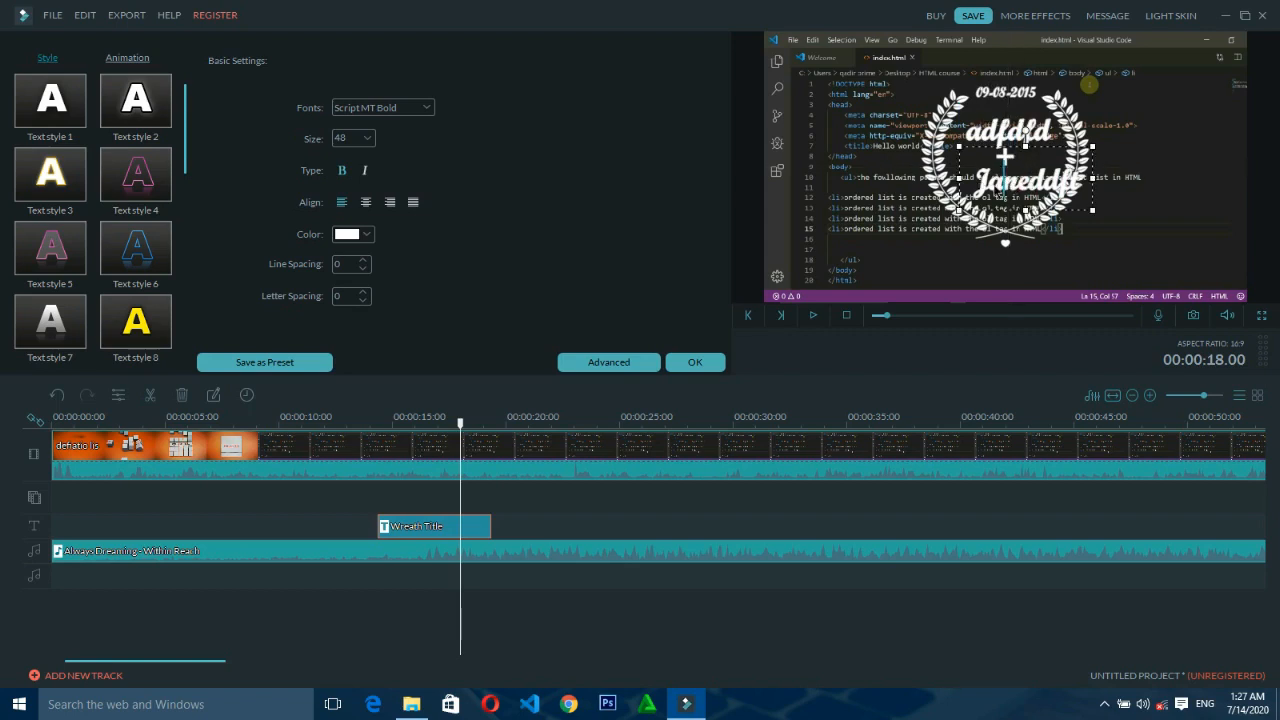
{"action": "left_click_drag", "start_coordinate": [980, 187], "coordinate": [1060, 189]}
{"action": "left_click", "coordinate": [977, 186]}
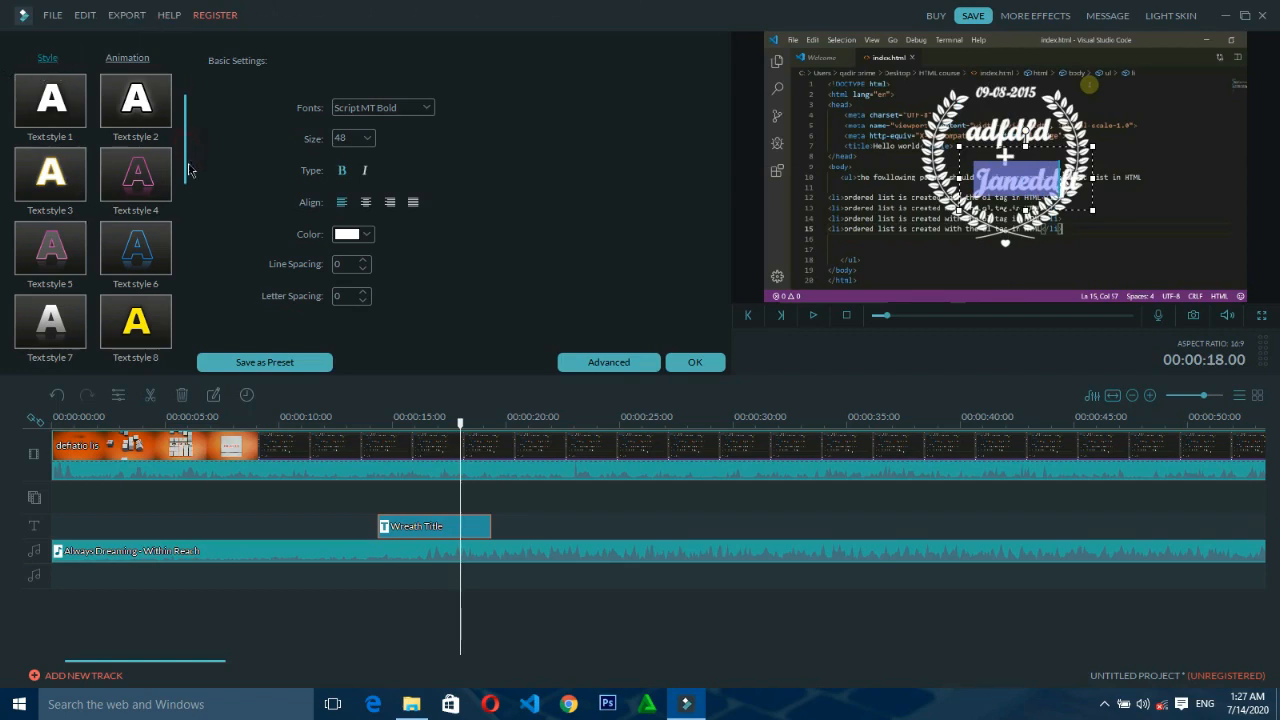
{"action": "left_click_drag", "start_coordinate": [186, 163], "coordinate": [204, 305]}
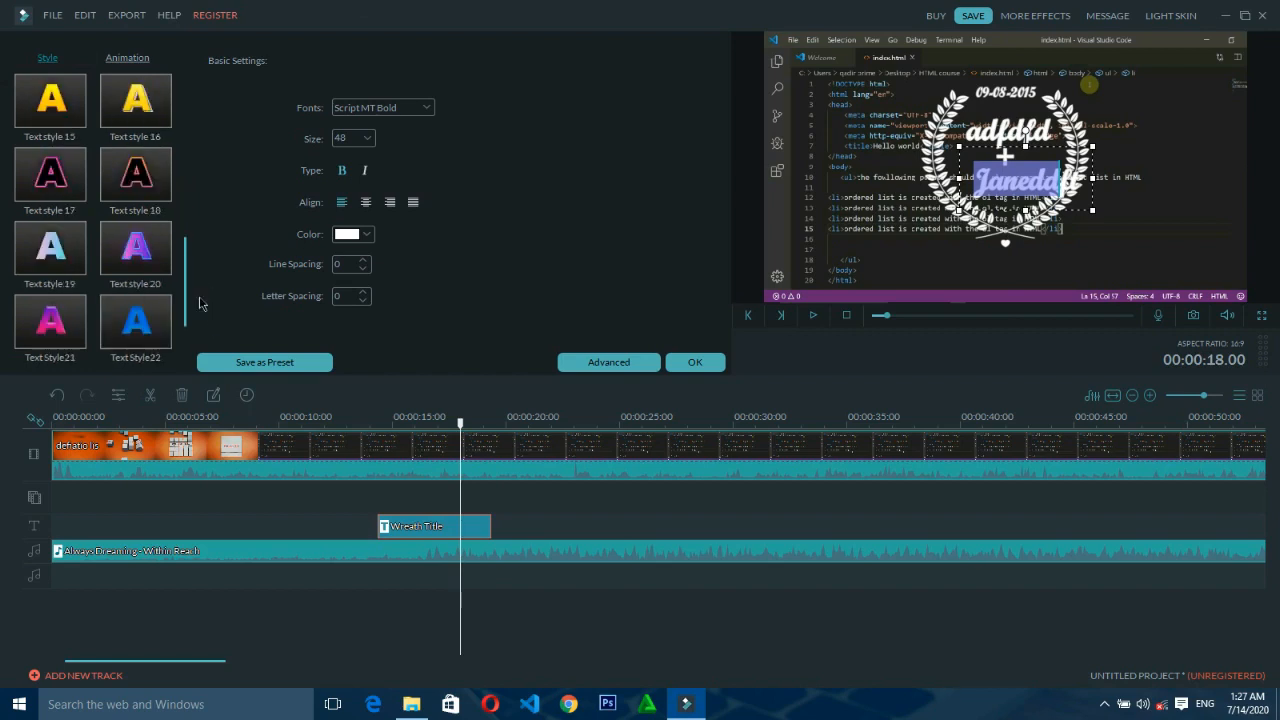
{"action": "left_click", "coordinate": [42, 178]}
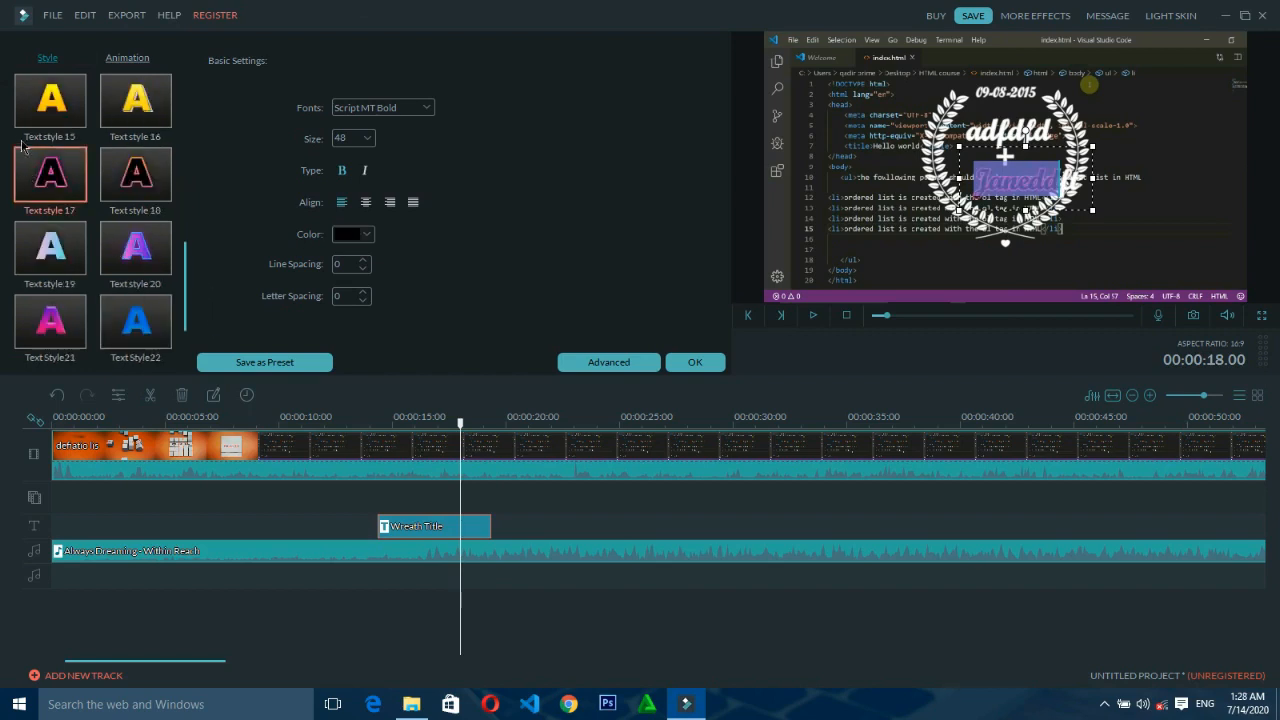
{"action": "left_click", "coordinate": [978, 180]}
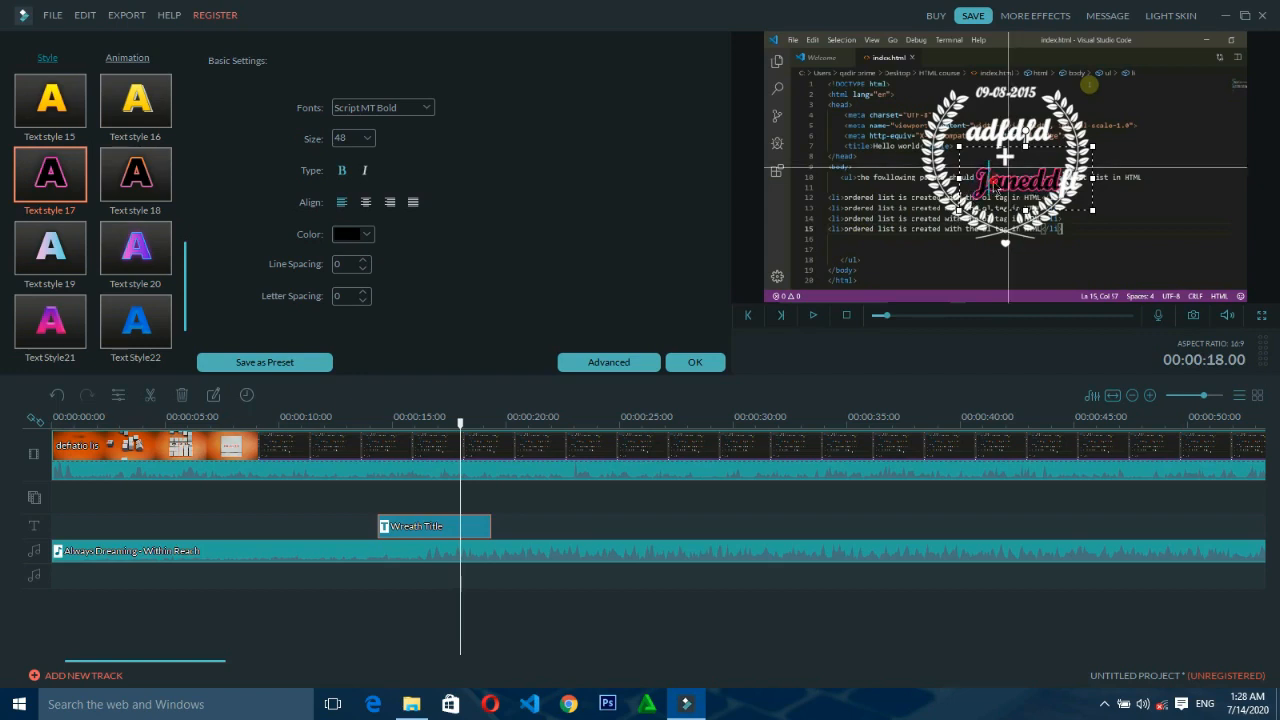
- Set the text color of the title's lower name to cyan
{"action": "double_click", "coordinate": [1008, 168]}
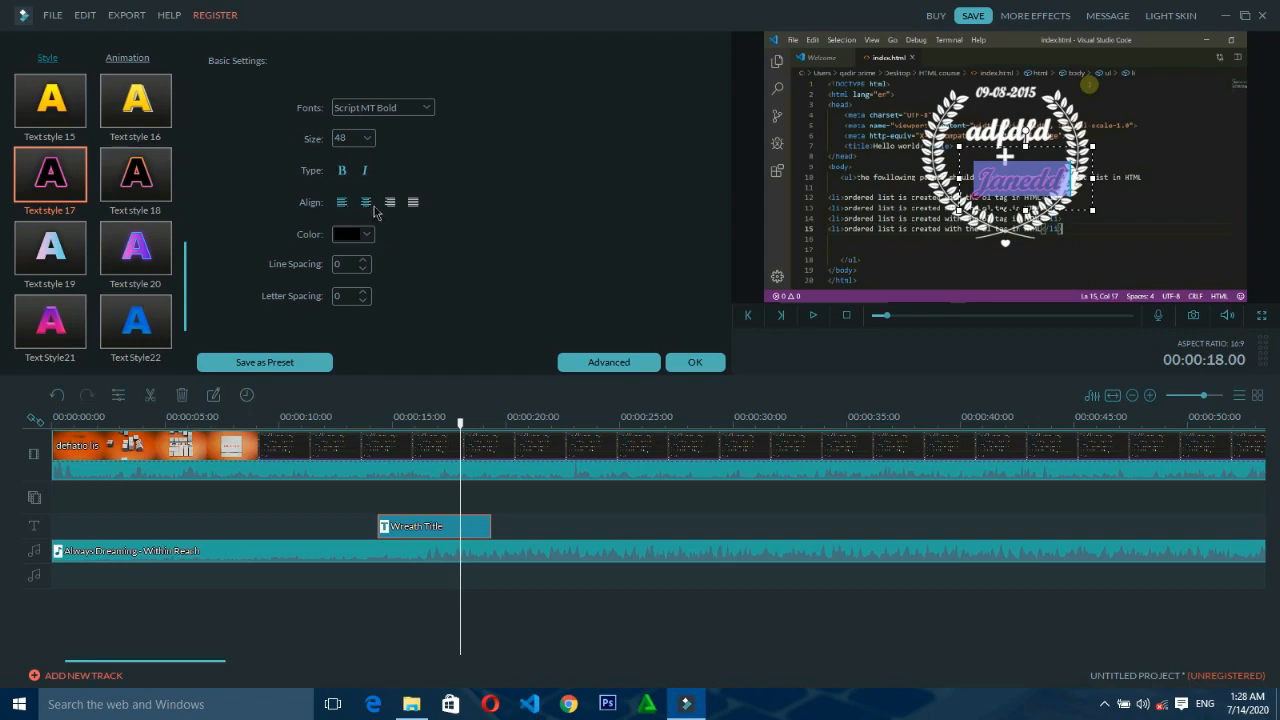
{"action": "left_click", "coordinate": [356, 236]}
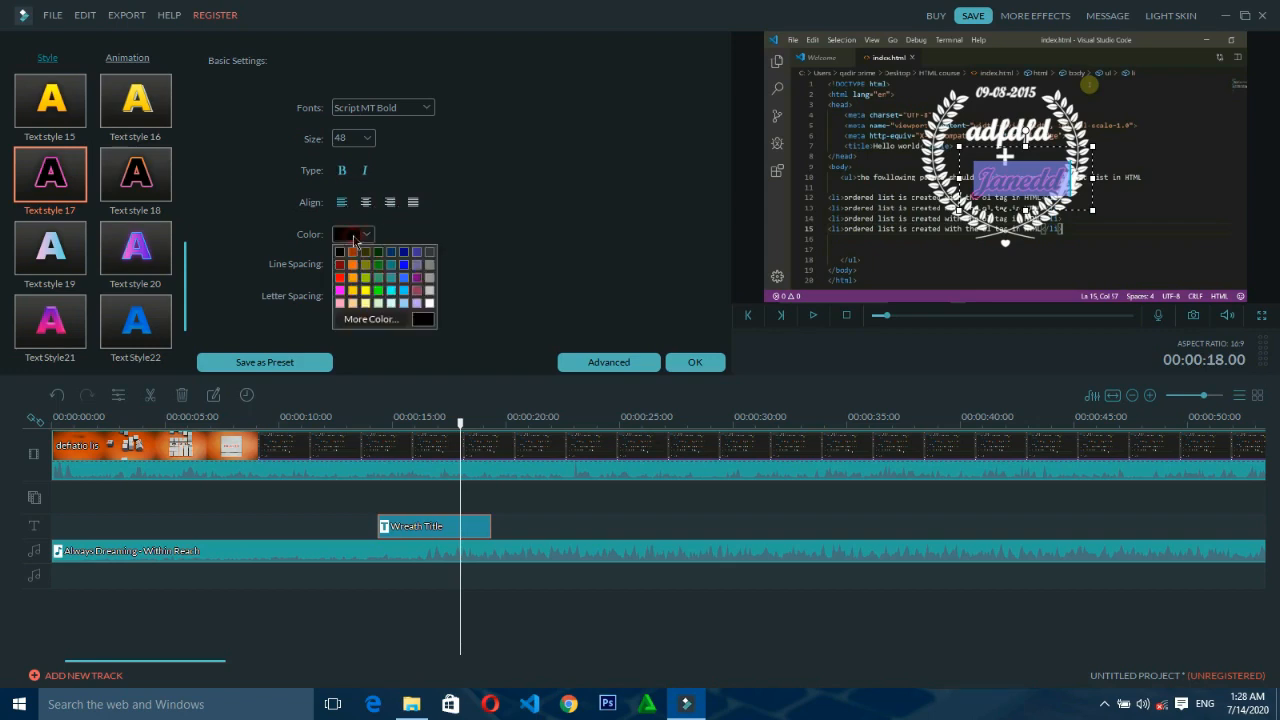
{"action": "left_click", "coordinate": [388, 290]}
{"action": "left_click", "coordinate": [1008, 184]}
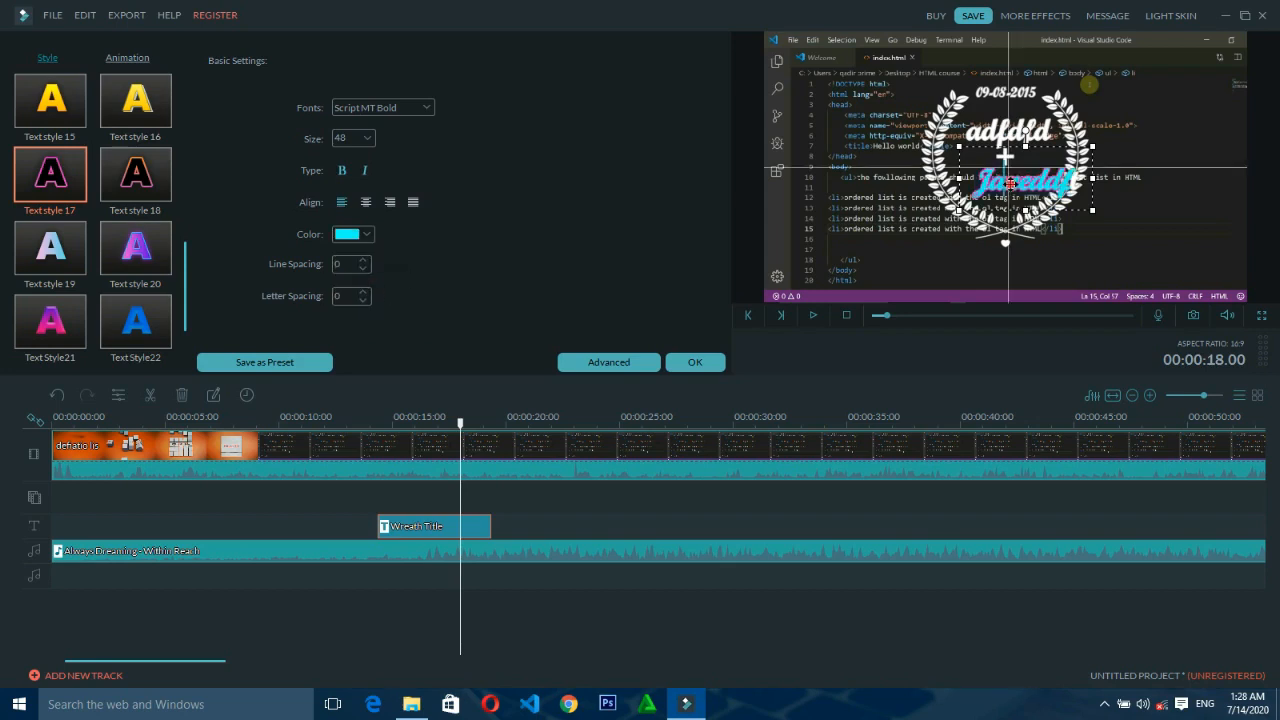
- Browse the available fonts for the lower name without choosing another one
{"action": "left_click_drag", "start_coordinate": [985, 185], "coordinate": [1060, 194]}
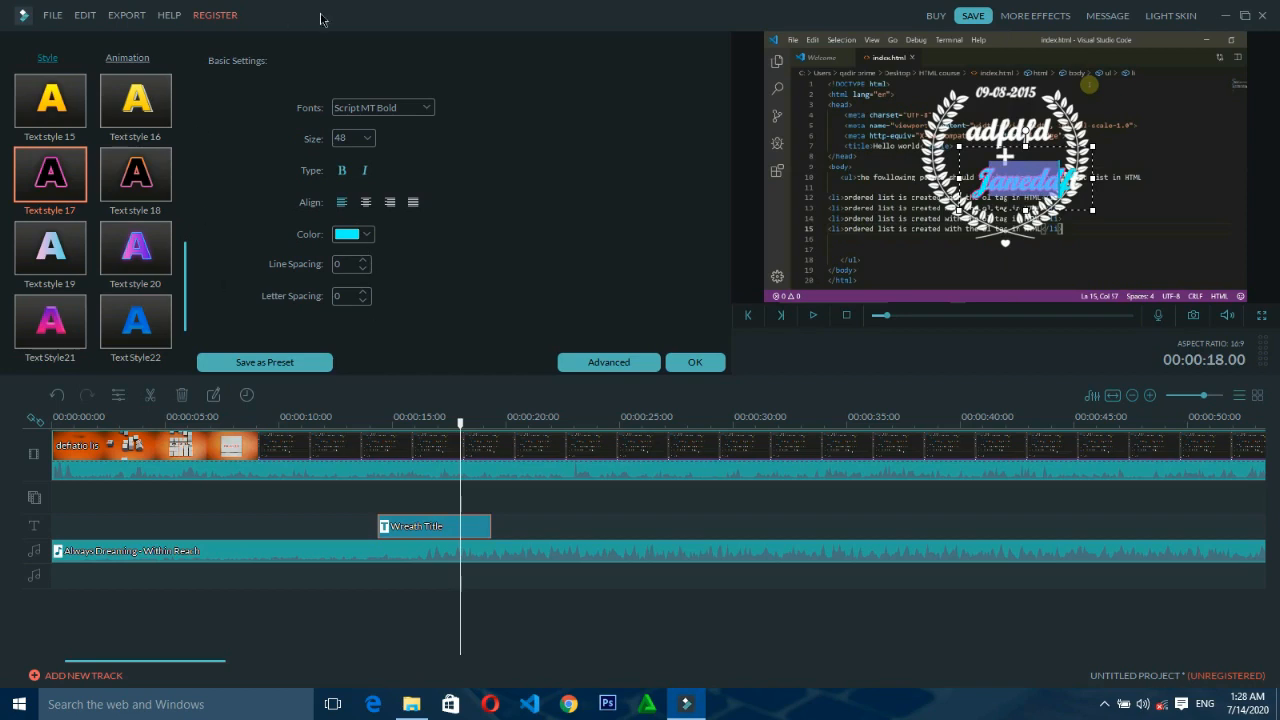
{"action": "left_click", "coordinate": [426, 107]}
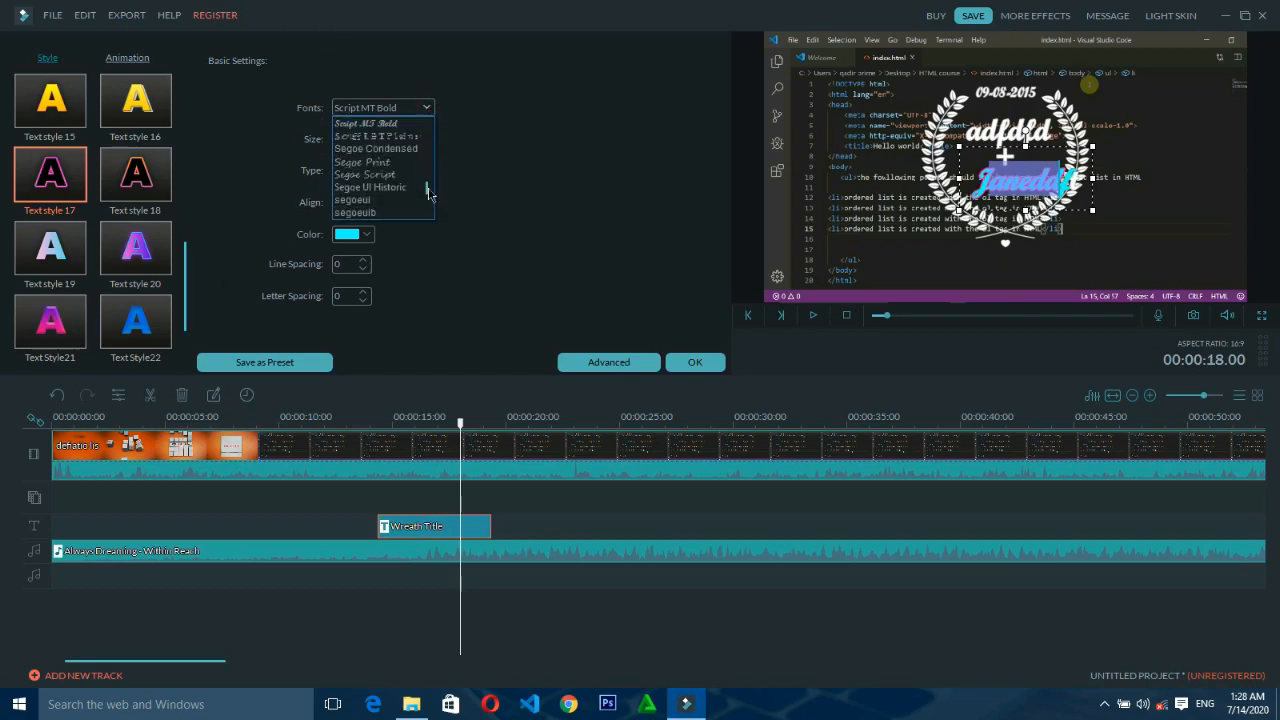
{"action": "scroll", "coordinate": [380, 181], "scroll_direction": "up", "scroll_amount": 1}
{"action": "scroll", "coordinate": [380, 181], "scroll_direction": "down", "scroll_amount": 2}
{"action": "left_click", "coordinate": [506, 157]}
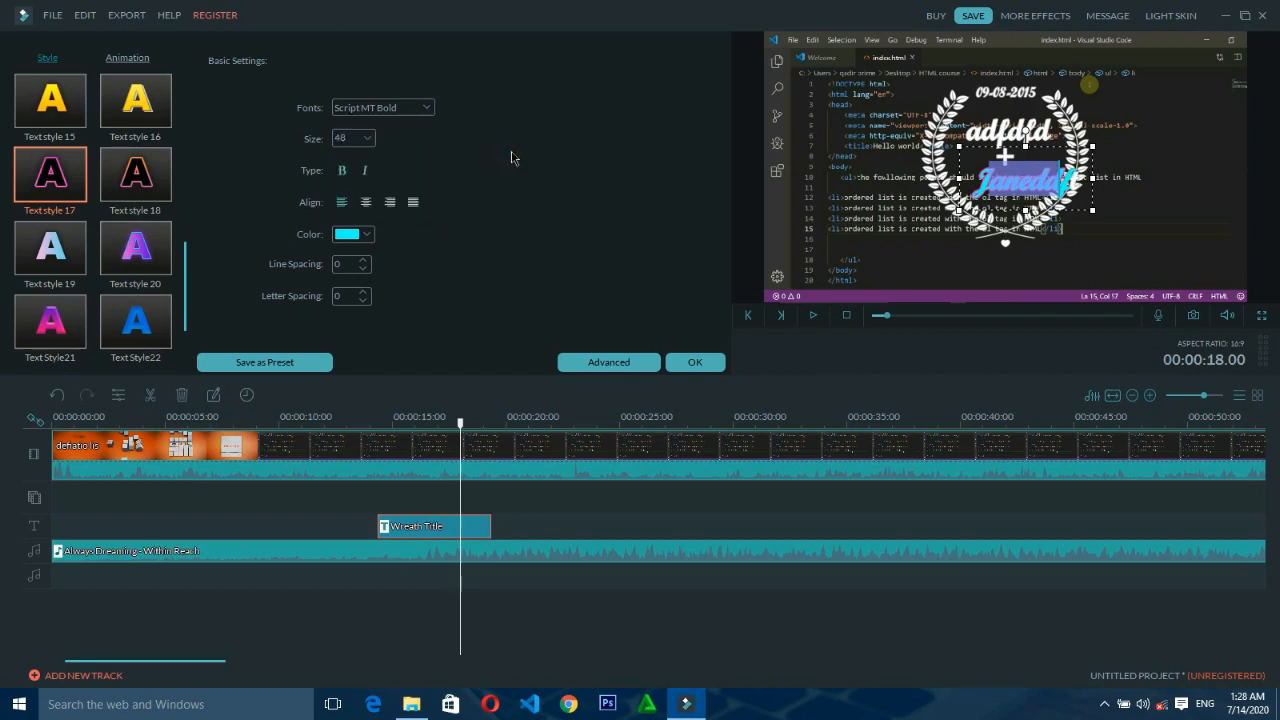
- Try the Up Insert text animation, choose Drop instead, and accept the title edits
{"action": "left_click", "coordinate": [140, 58]}
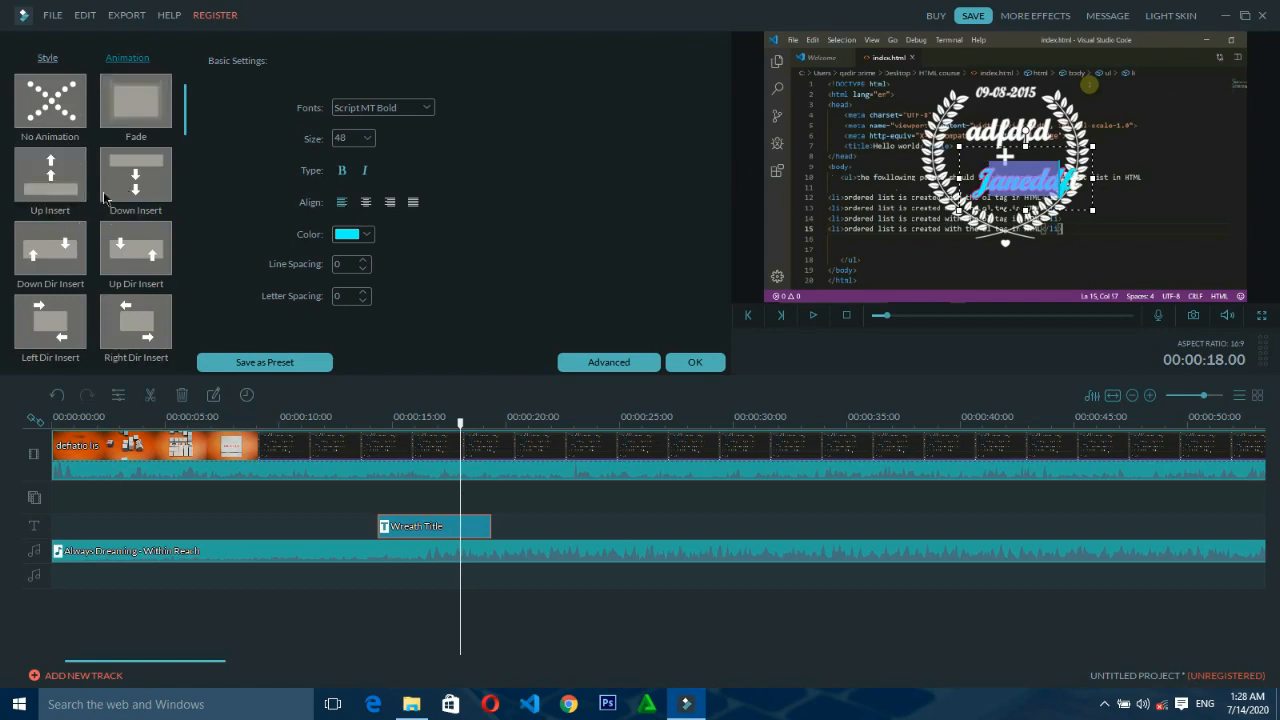
{"action": "double_click", "coordinate": [51, 191]}
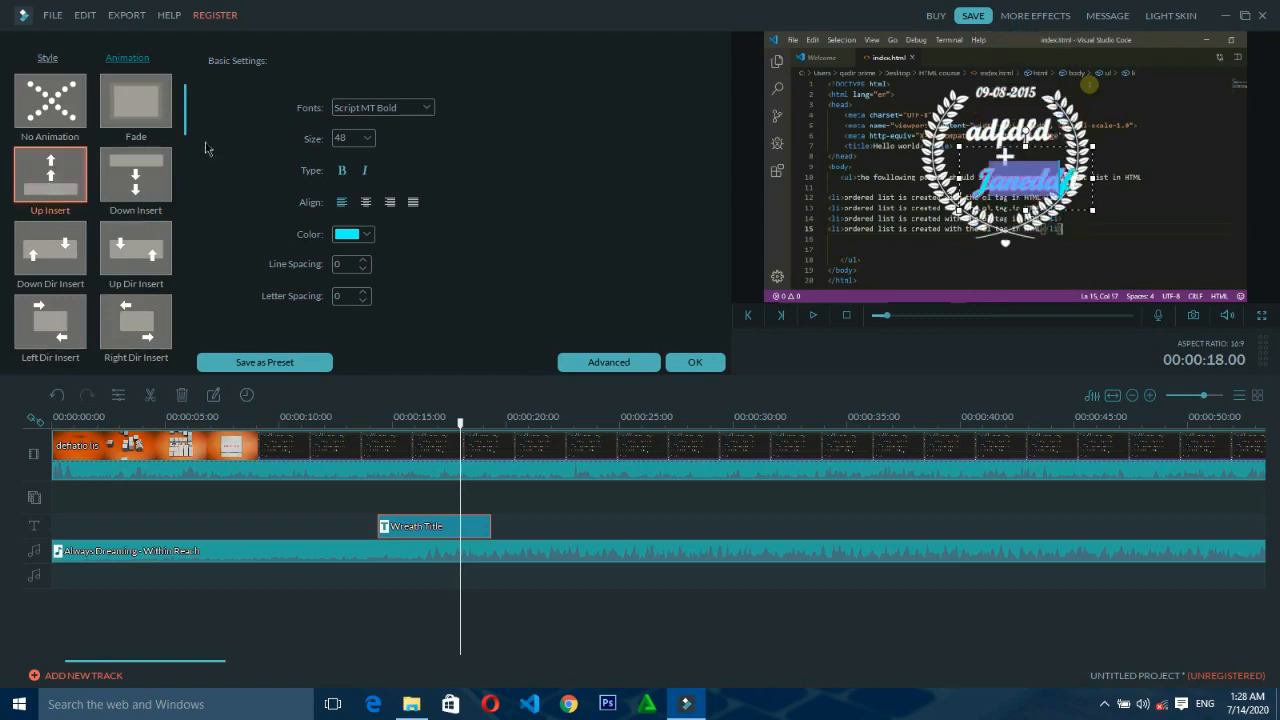
{"action": "left_click_drag", "start_coordinate": [190, 118], "coordinate": [198, 190]}
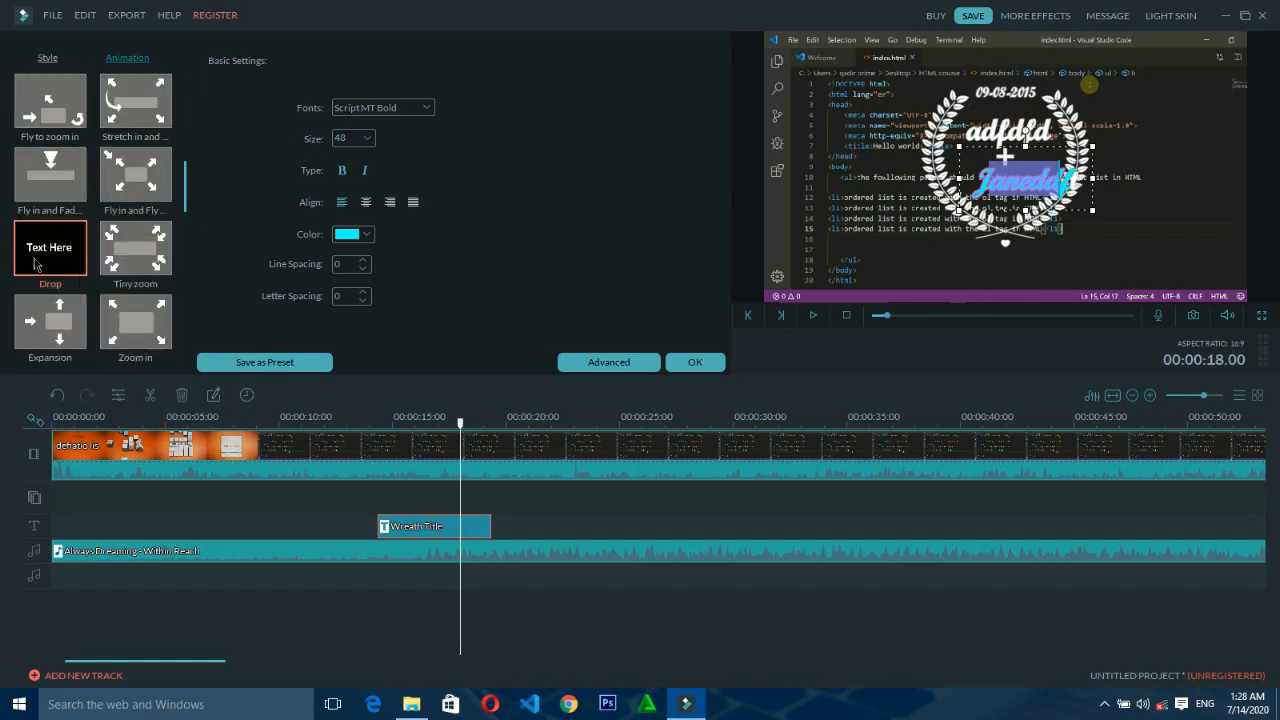
{"action": "left_click", "coordinate": [36, 264]}
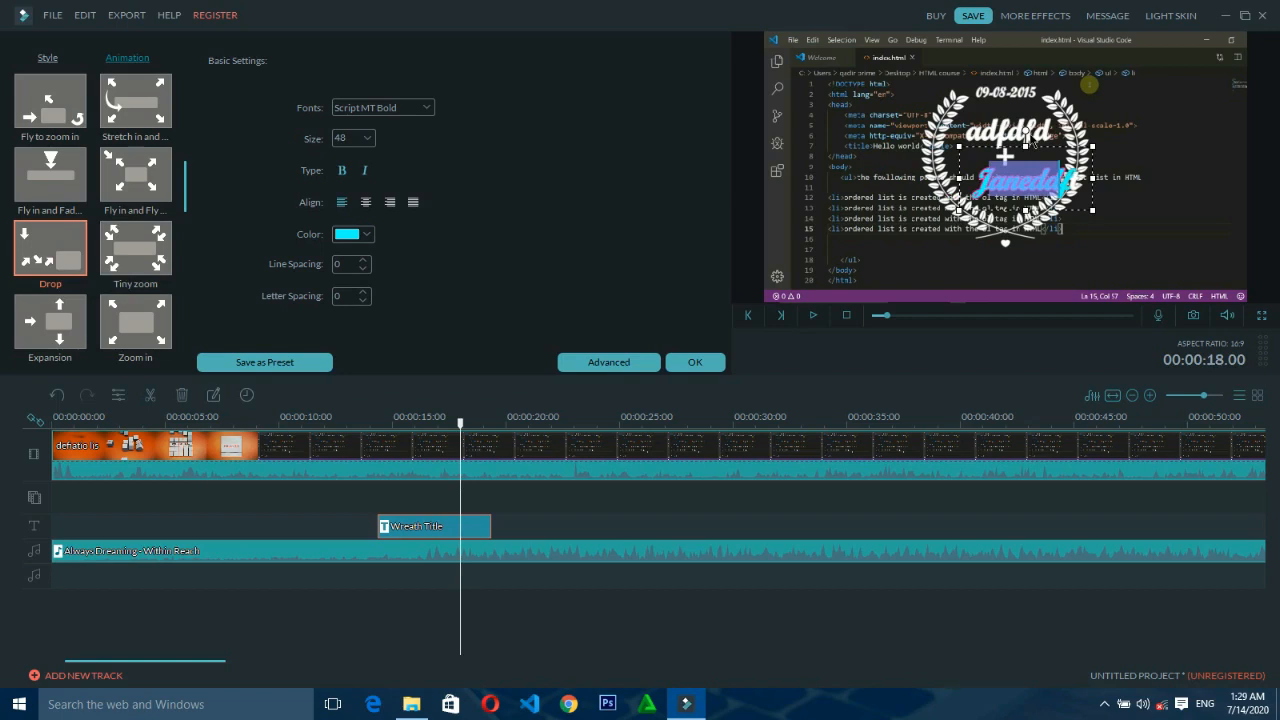
{"action": "left_click", "coordinate": [47, 62]}
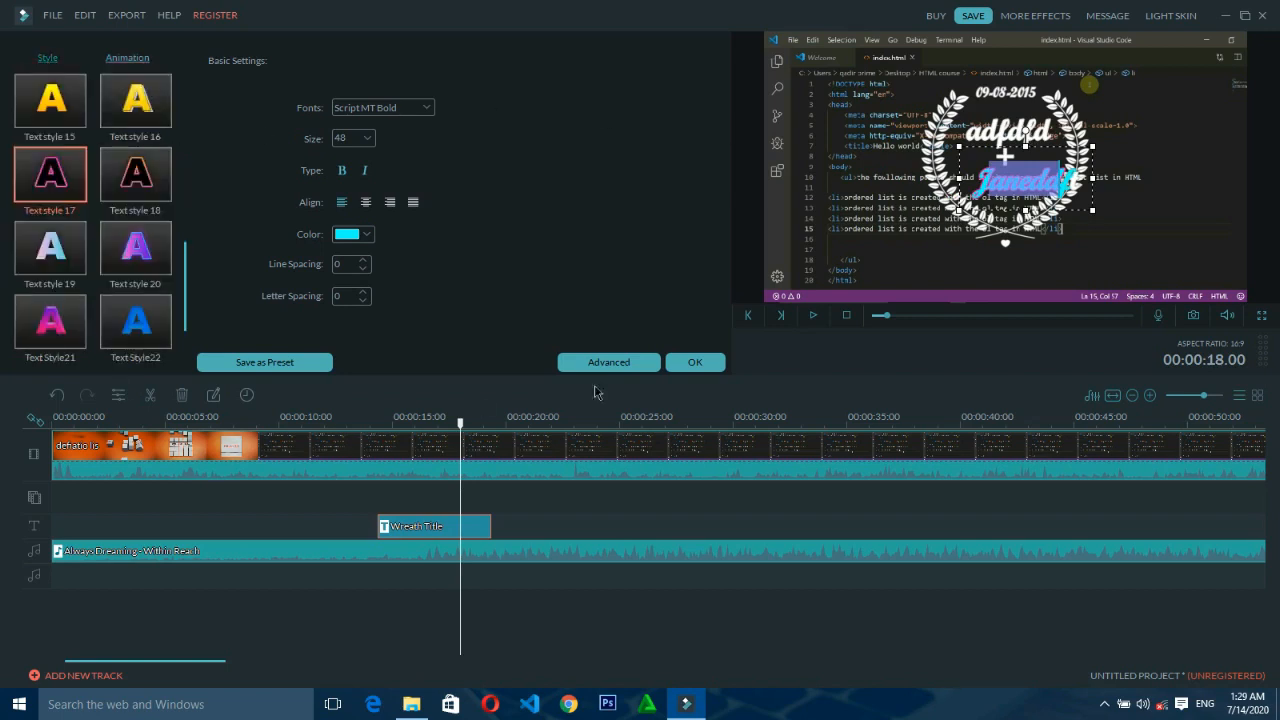
{"action": "left_click", "coordinate": [700, 362]}
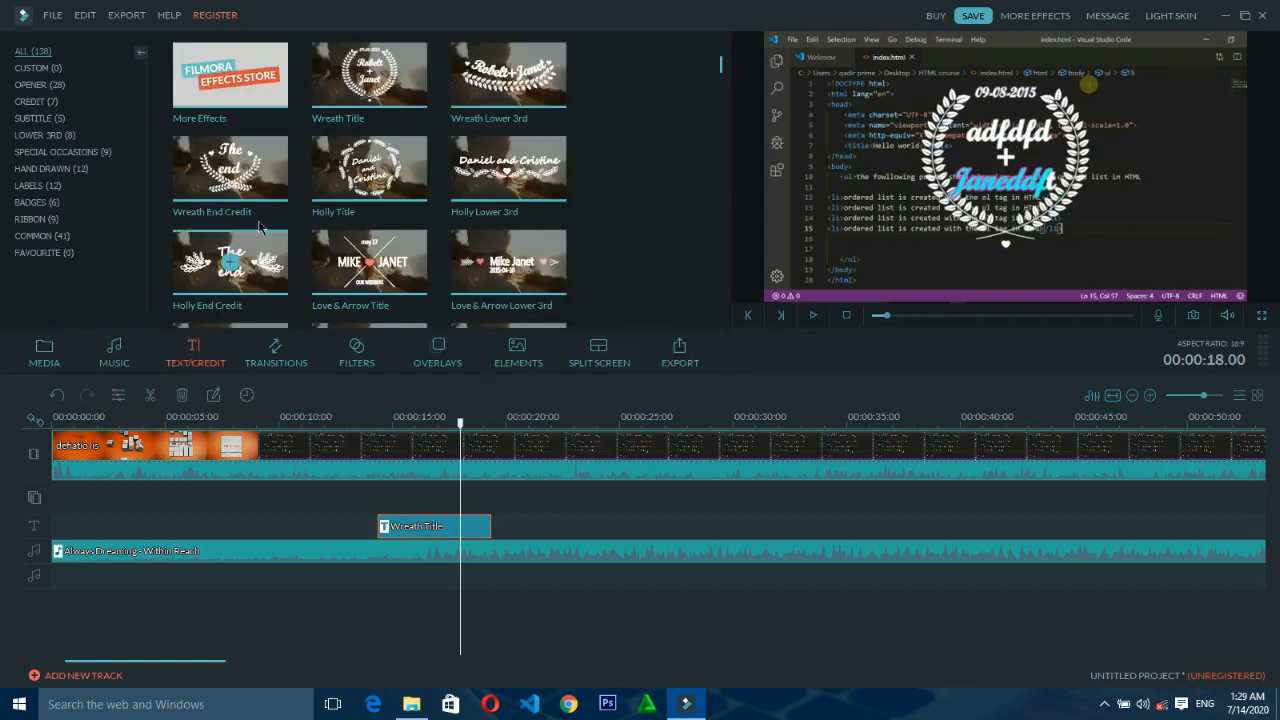
- Show the transitions library and preview the Bar transition
{"action": "left_click", "coordinate": [260, 365]}
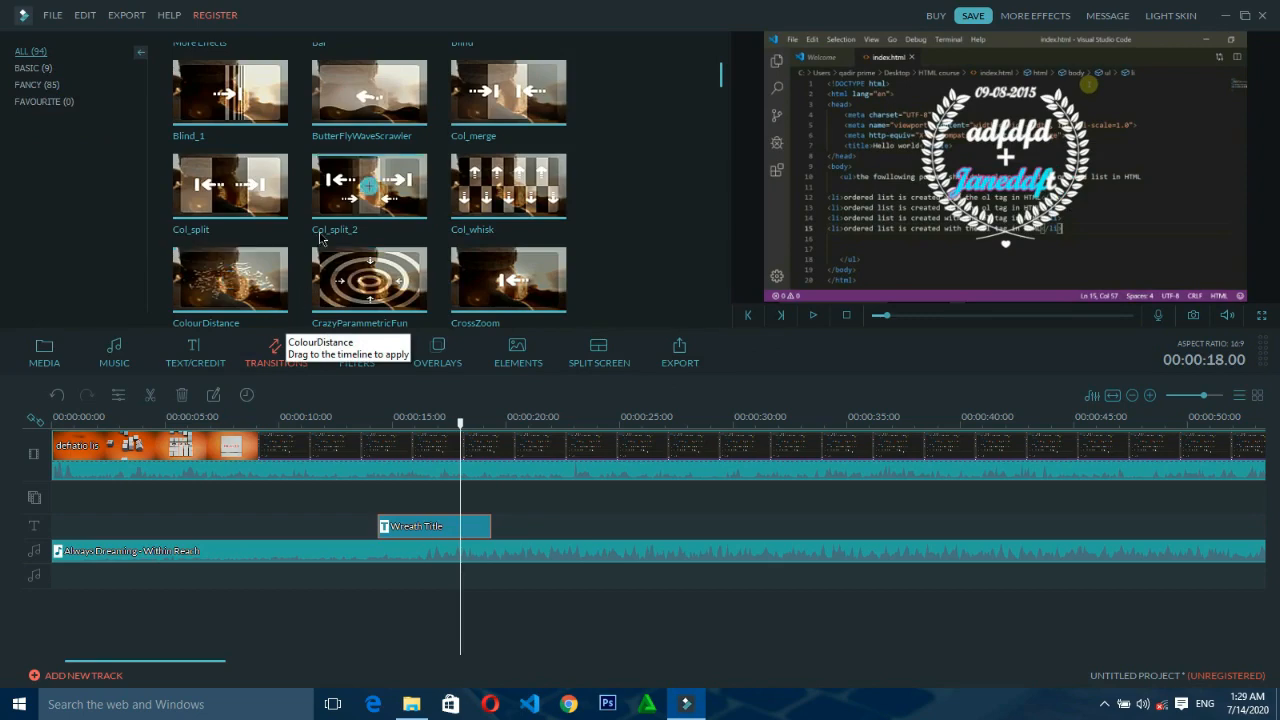
{"action": "scroll", "coordinate": [320, 237], "scroll_direction": "up", "scroll_amount": 2}
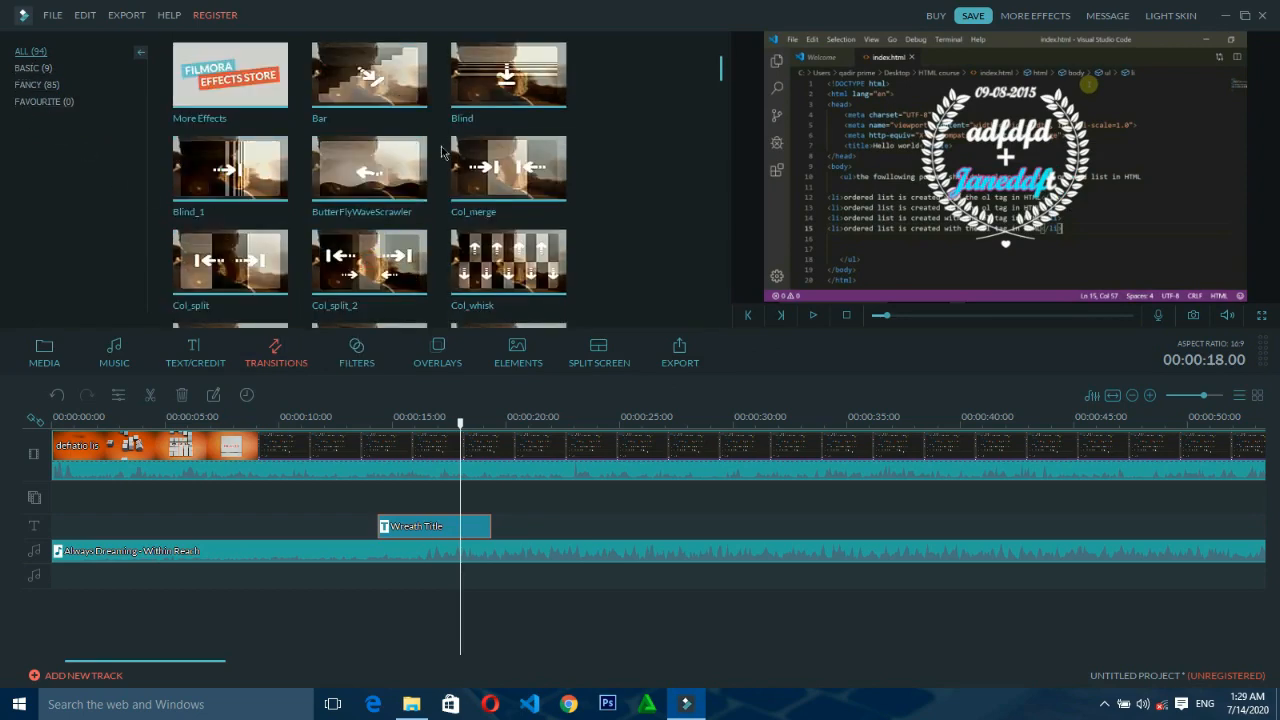
{"action": "left_click", "coordinate": [408, 97]}
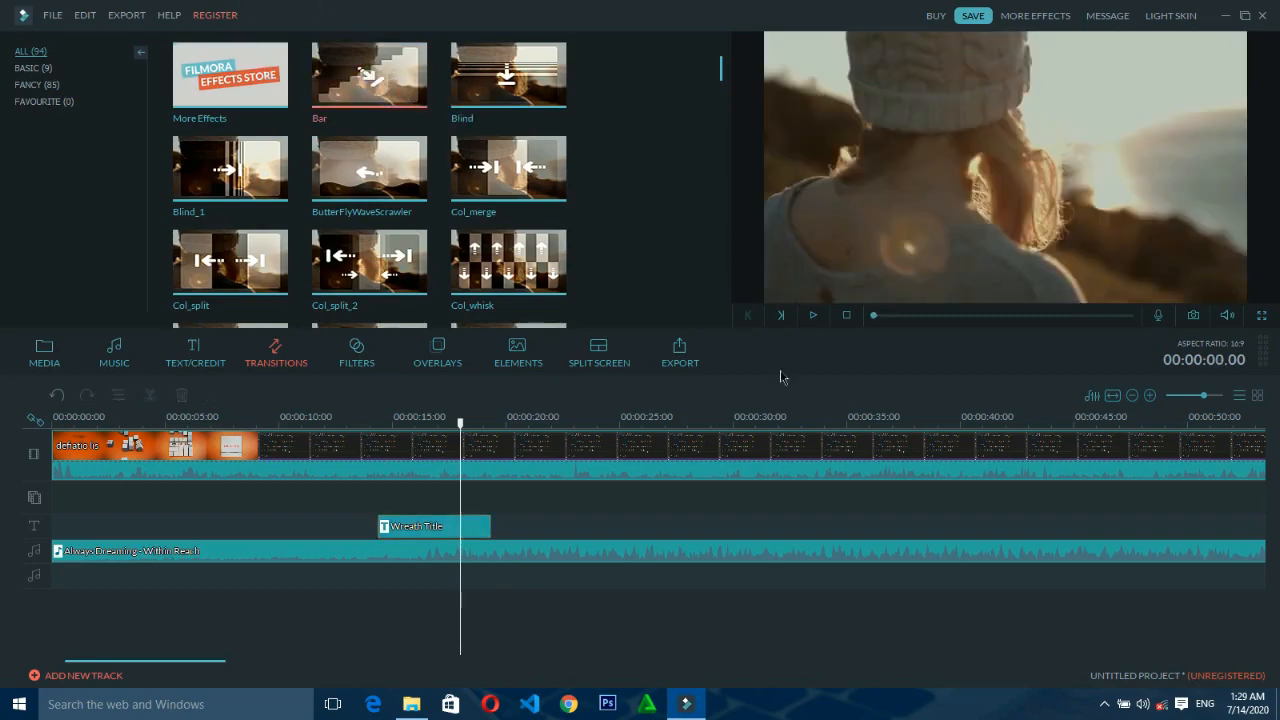
{"action": "left_click", "coordinate": [812, 316]}
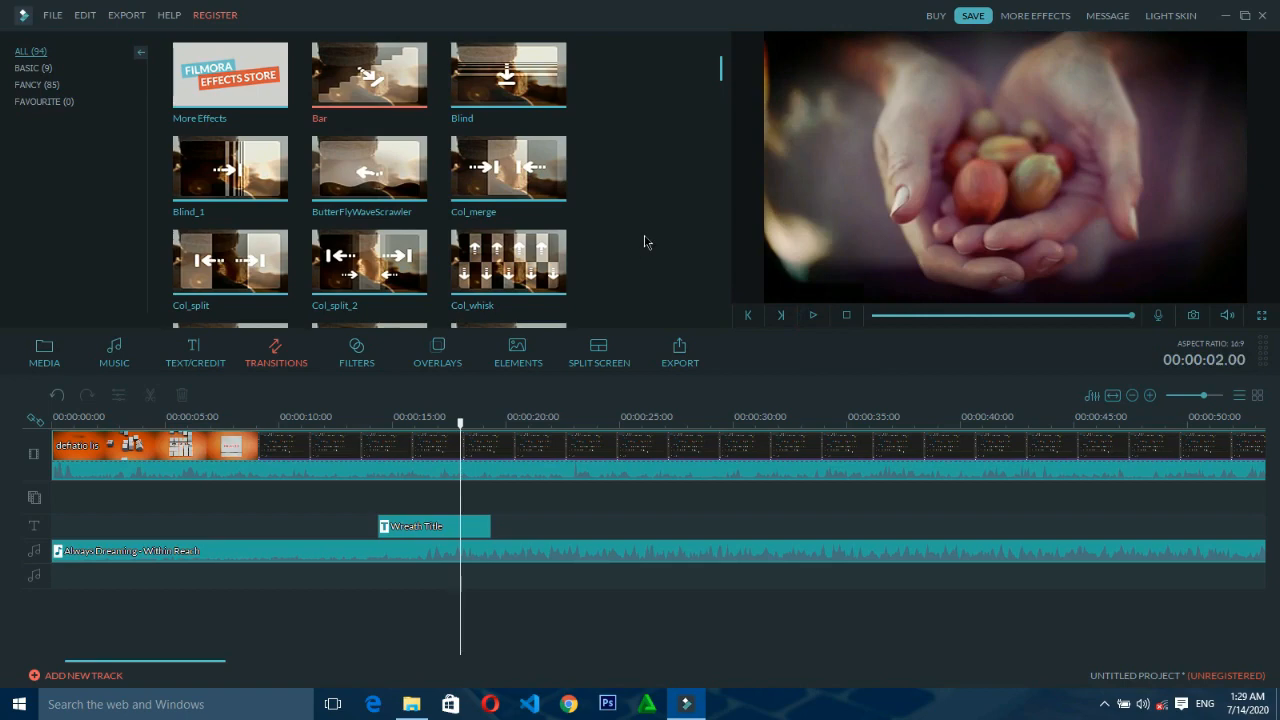
- Preview the Roll_right_top transition and add it to the end of the video clip
{"action": "scroll", "coordinate": [645, 242], "scroll_direction": "down", "scroll_amount": 10}
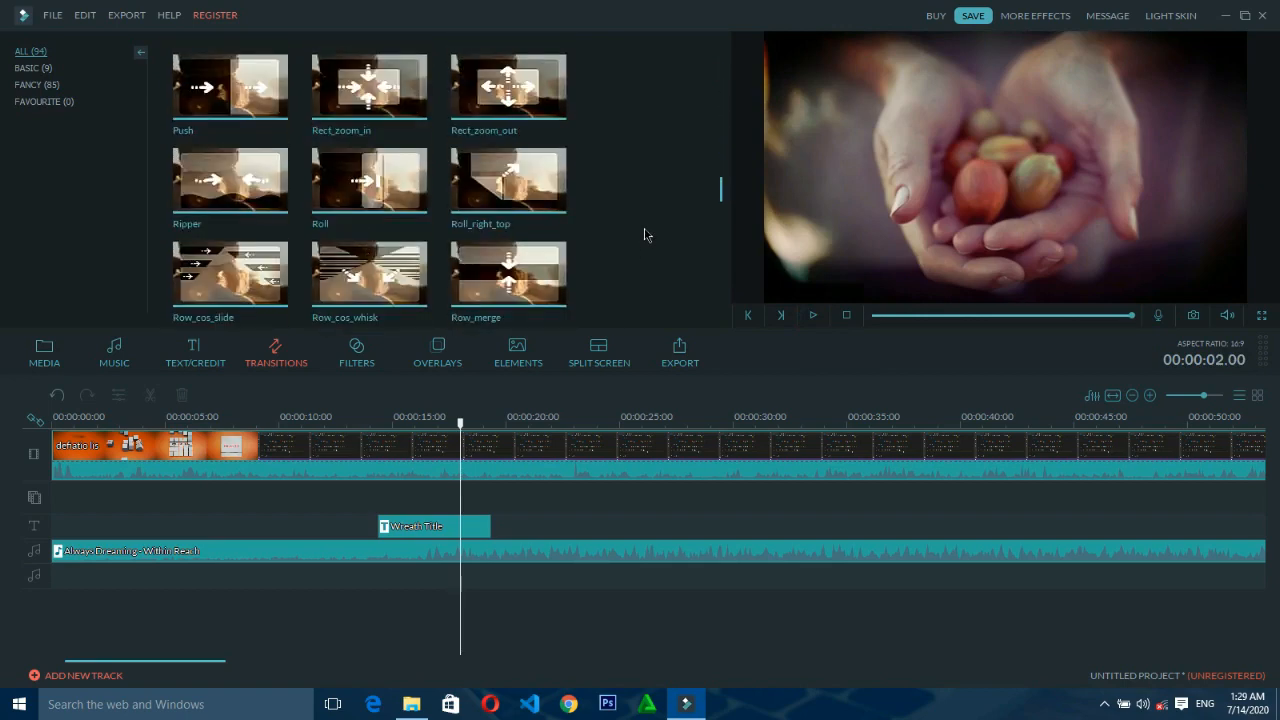
{"action": "left_click", "coordinate": [560, 207]}
{"action": "left_click", "coordinate": [813, 318]}
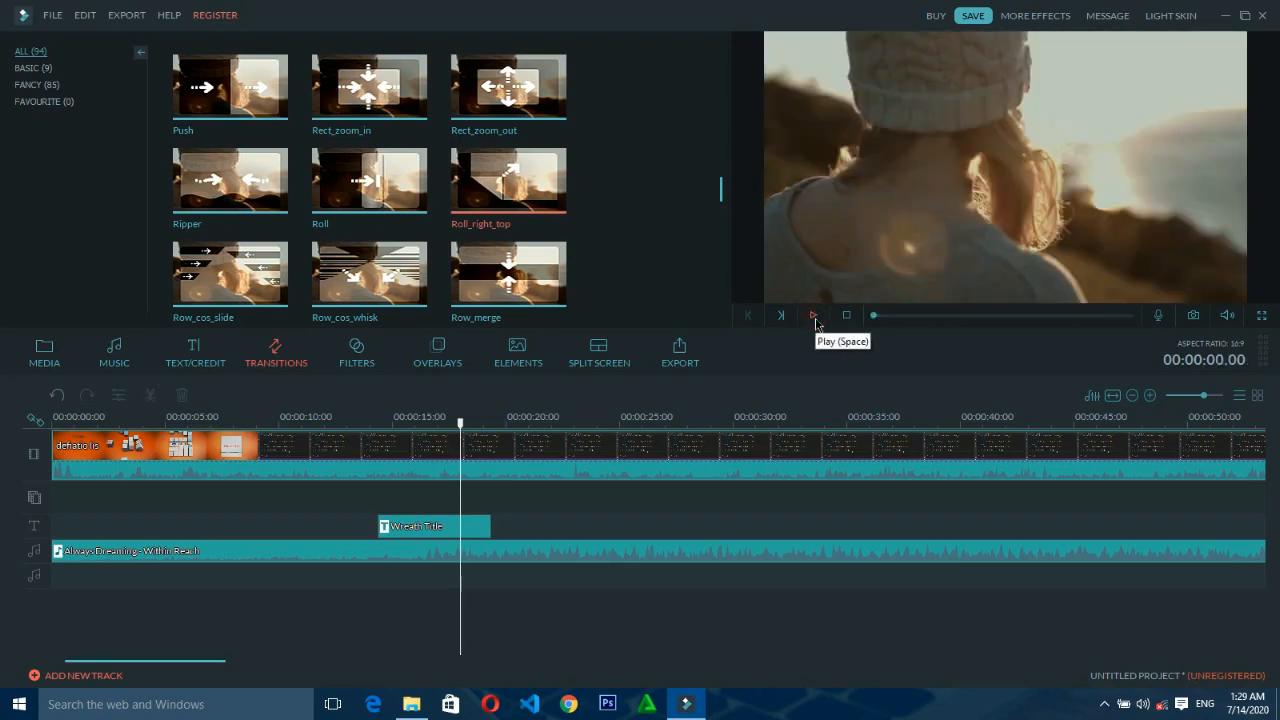
{"action": "left_click", "coordinate": [507, 181]}
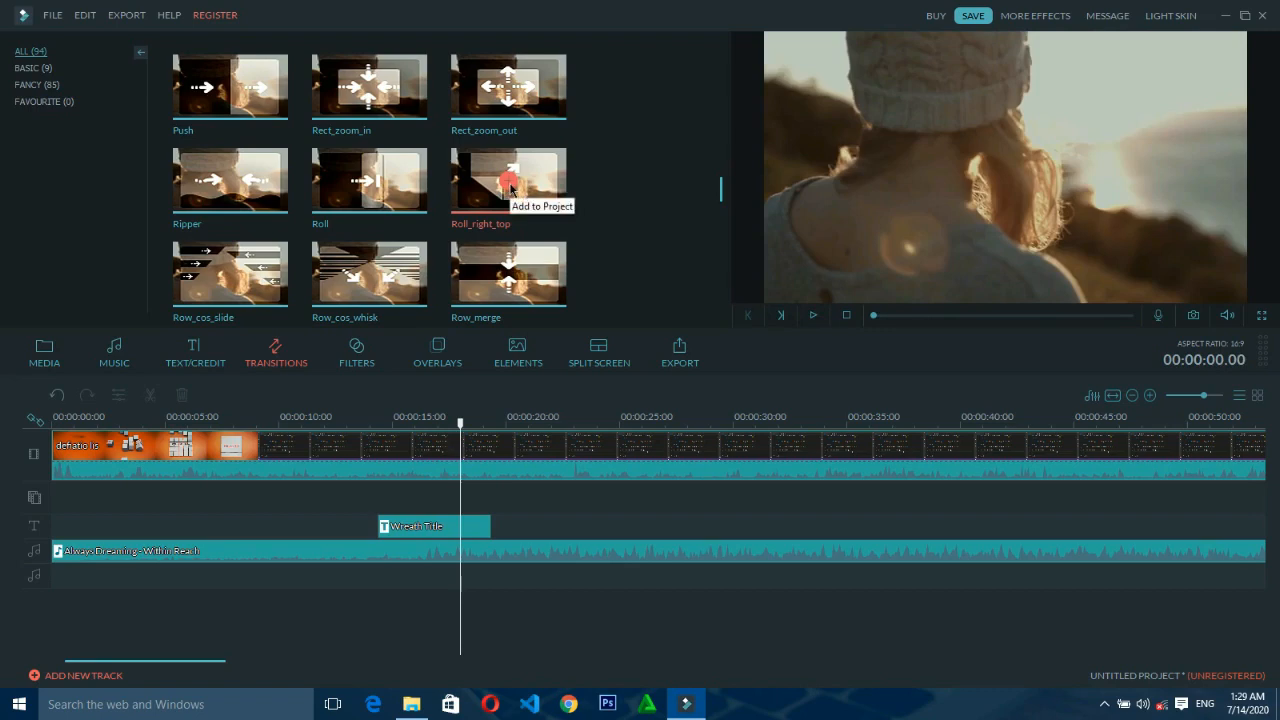
{"action": "left_click", "coordinate": [510, 184]}
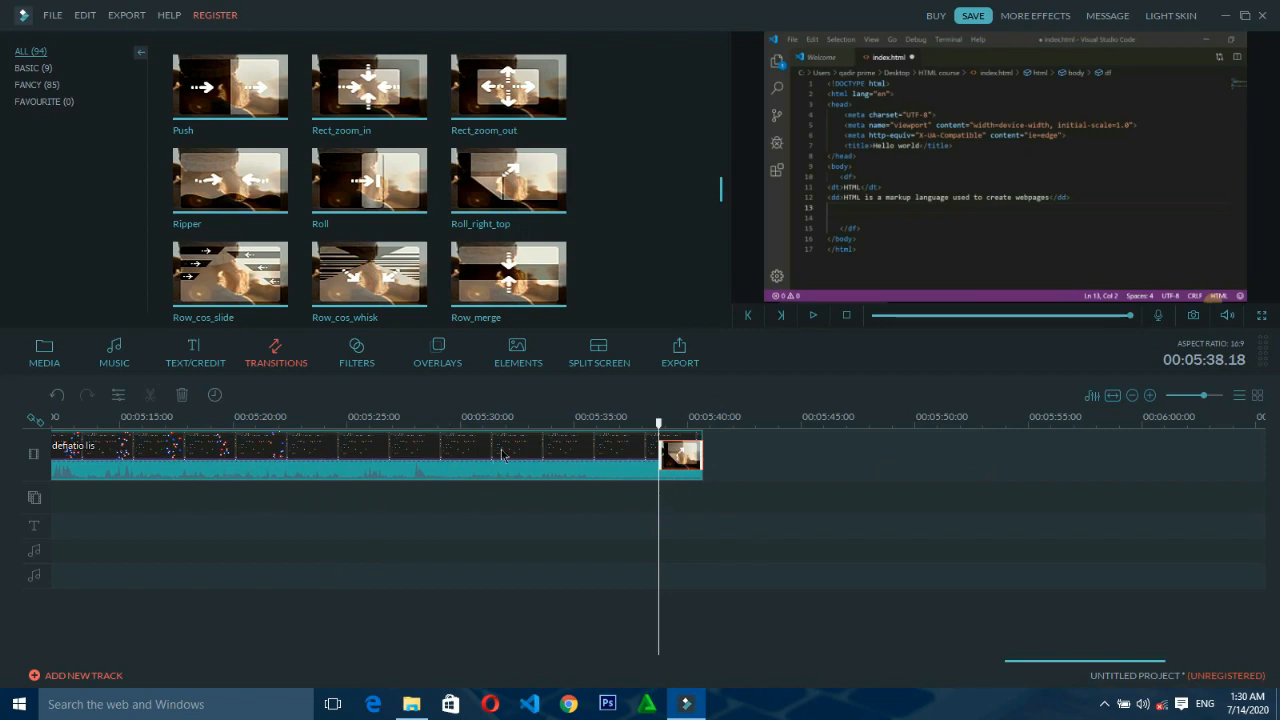
- Split the video clip at about 5 minutes 22 seconds
{"action": "left_click_drag", "start_coordinate": [660, 423], "coordinate": [306, 457]}
{"action": "left_click", "coordinate": [366, 466]}
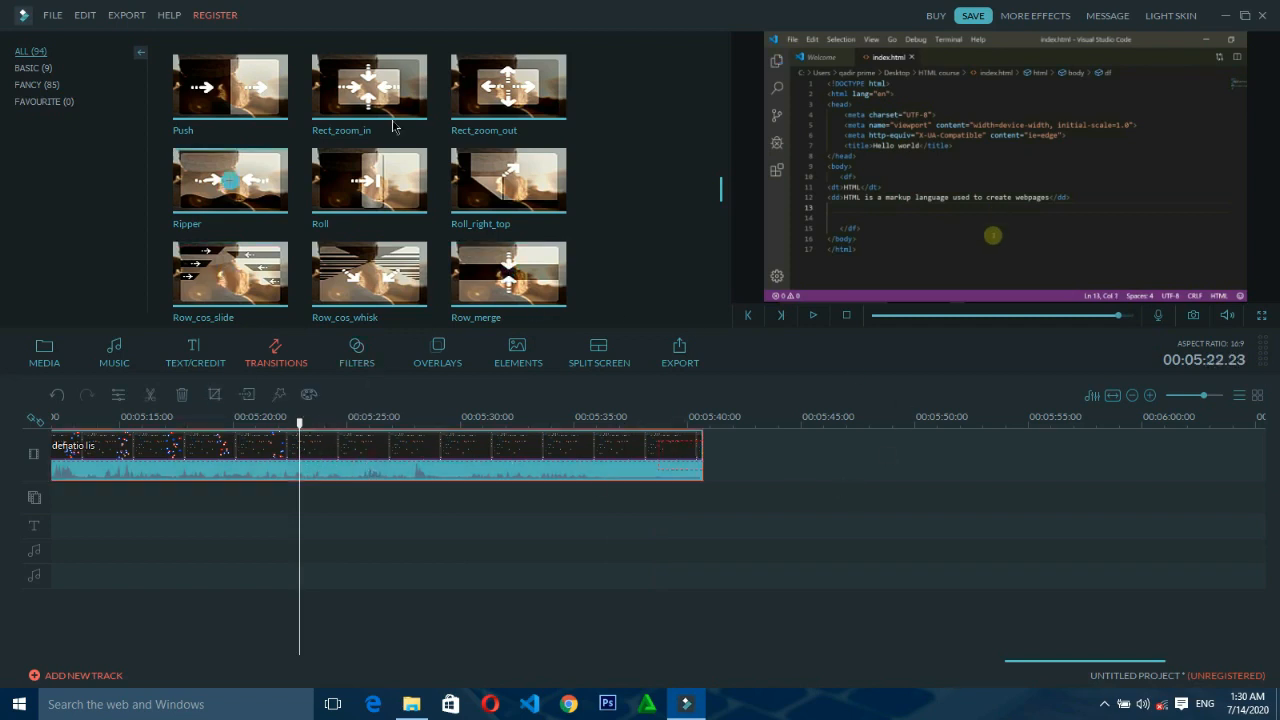
{"action": "left_click", "coordinate": [359, 461]}
{"action": "left_click", "coordinate": [357, 464]}
{"action": "key", "text": "ctrl+b"}
- Place a transition at the start of the second clip, right after the cut, and play a short passage across it
{"action": "left_click", "coordinate": [339, 459]}
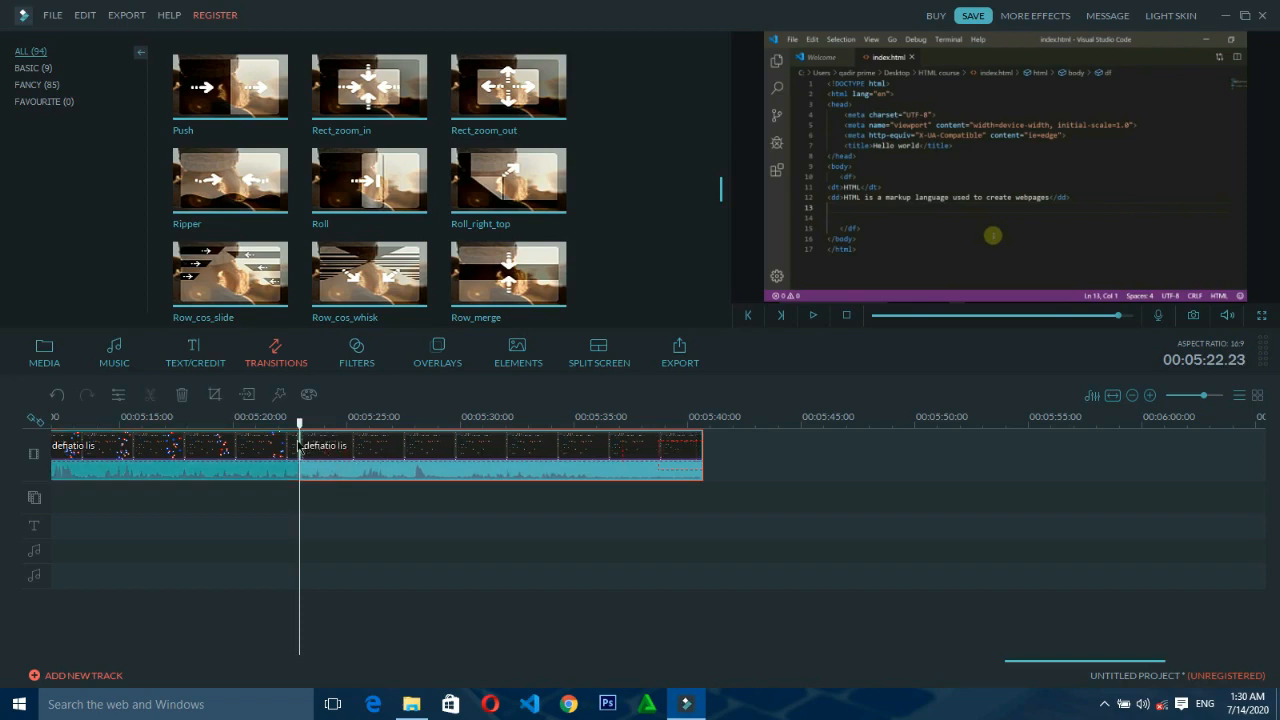
{"action": "key", "text": "space"}
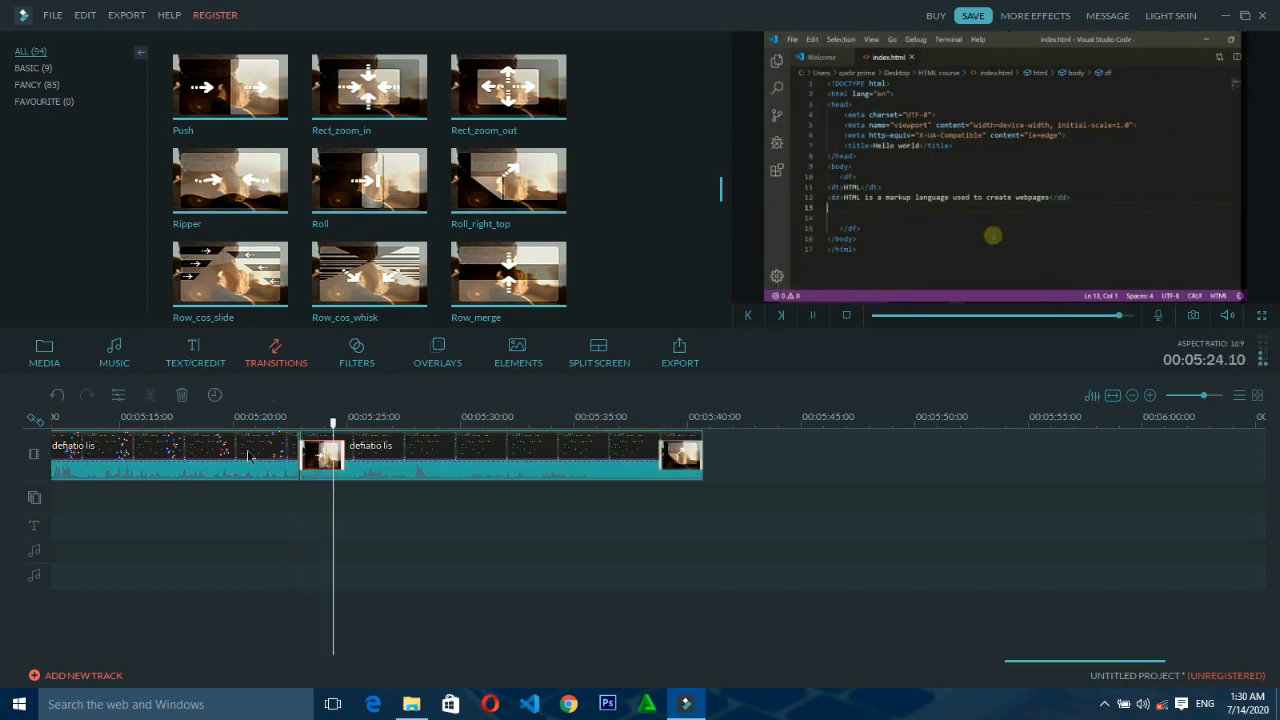
{"action": "key", "text": "space"}
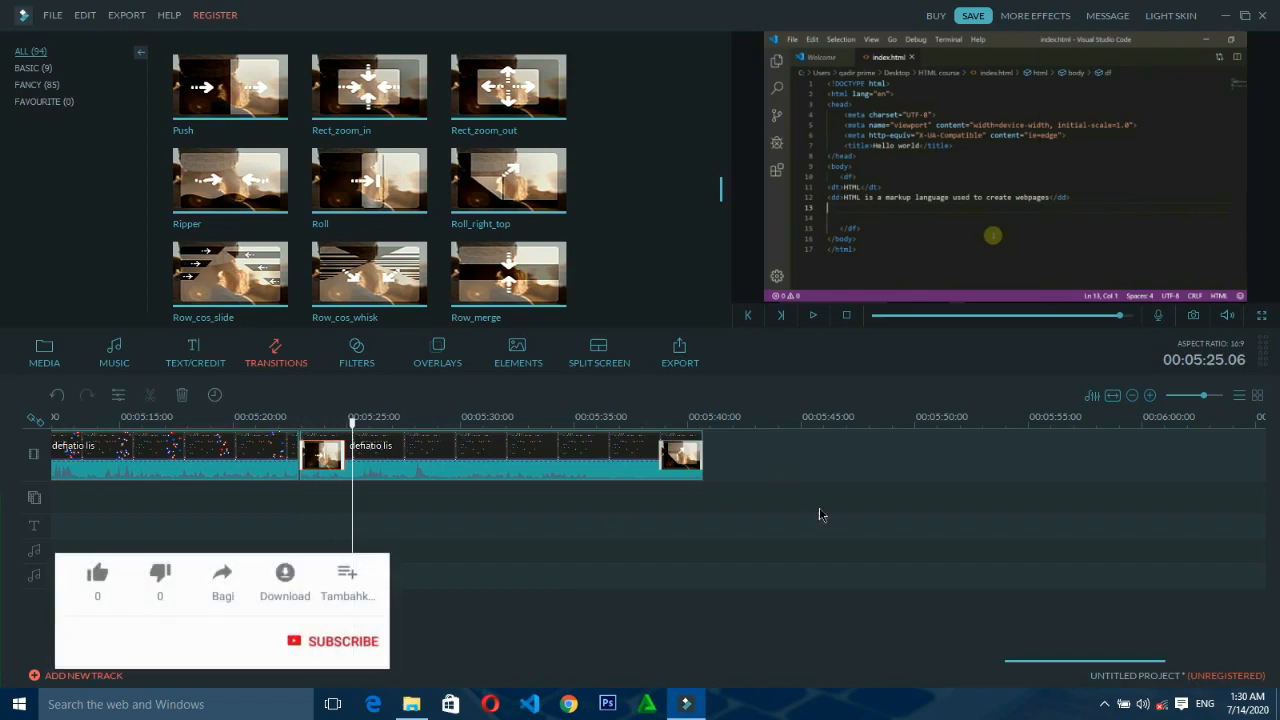
- Delete the transition at the end of the video and select Roll_right_top in the transitions library
{"action": "left_click", "coordinate": [697, 470]}
{"action": "key", "text": "Delete"}
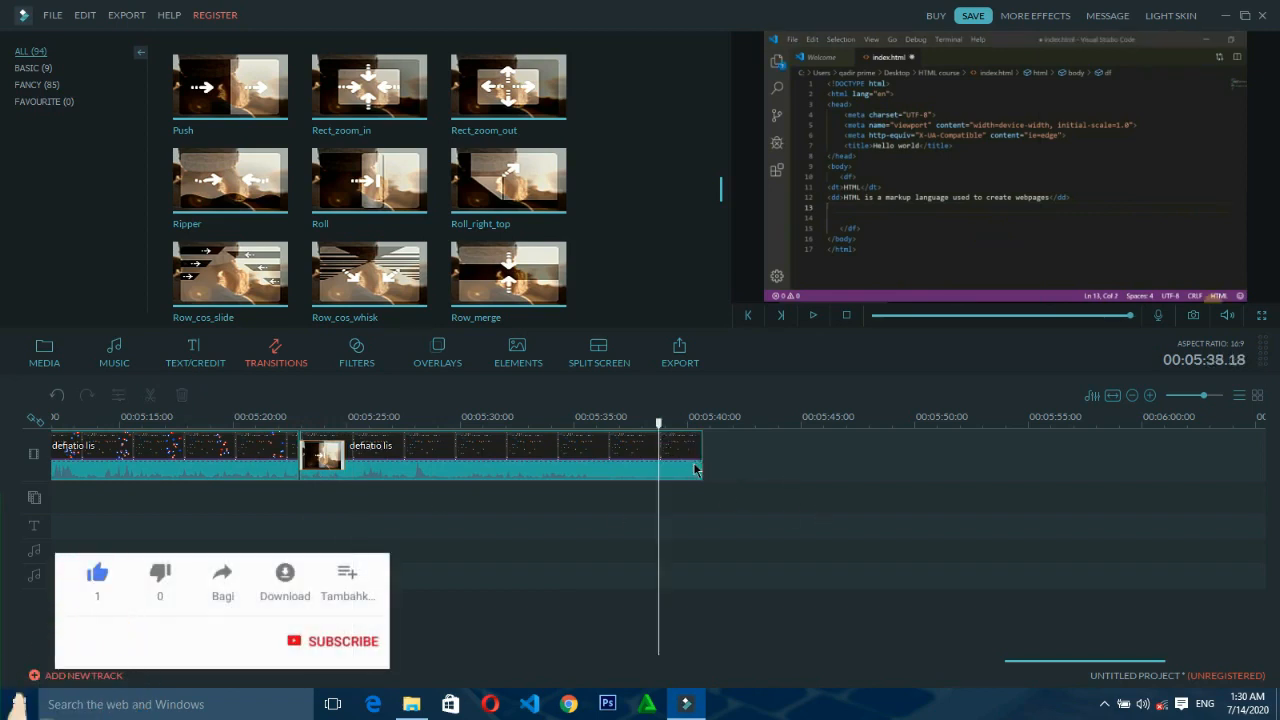
{"action": "left_click", "coordinate": [500, 200]}
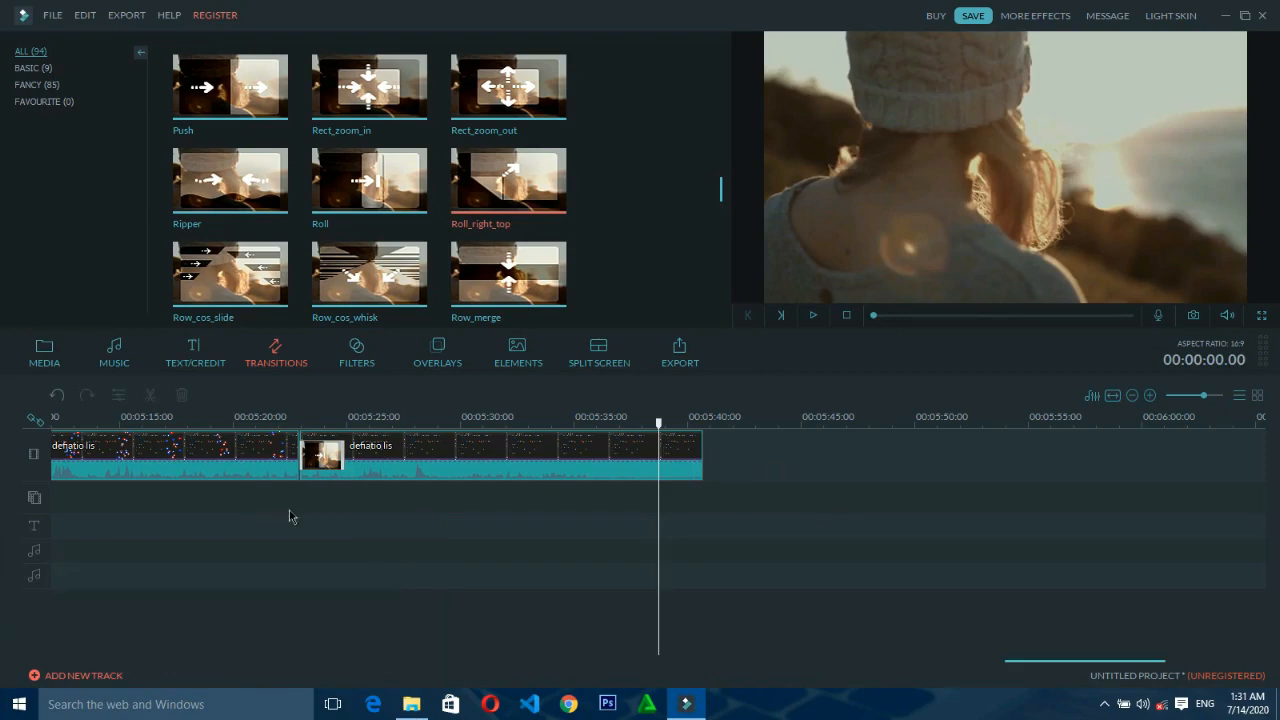
- Add the Fire 1 filter to the timeline at about 5 minutes 38 seconds and play a short passage of it
{"action": "left_click", "coordinate": [334, 354]}
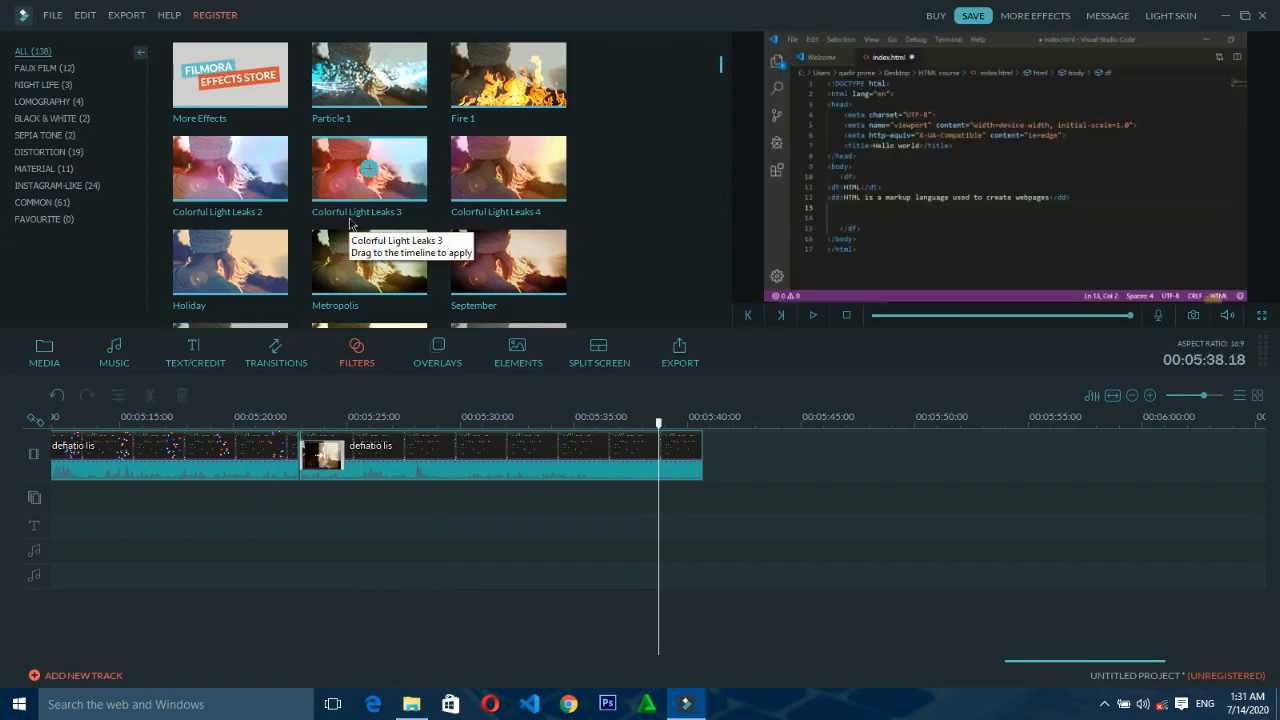
{"action": "left_click", "coordinate": [508, 80]}
{"action": "double_click", "coordinate": [508, 80]}
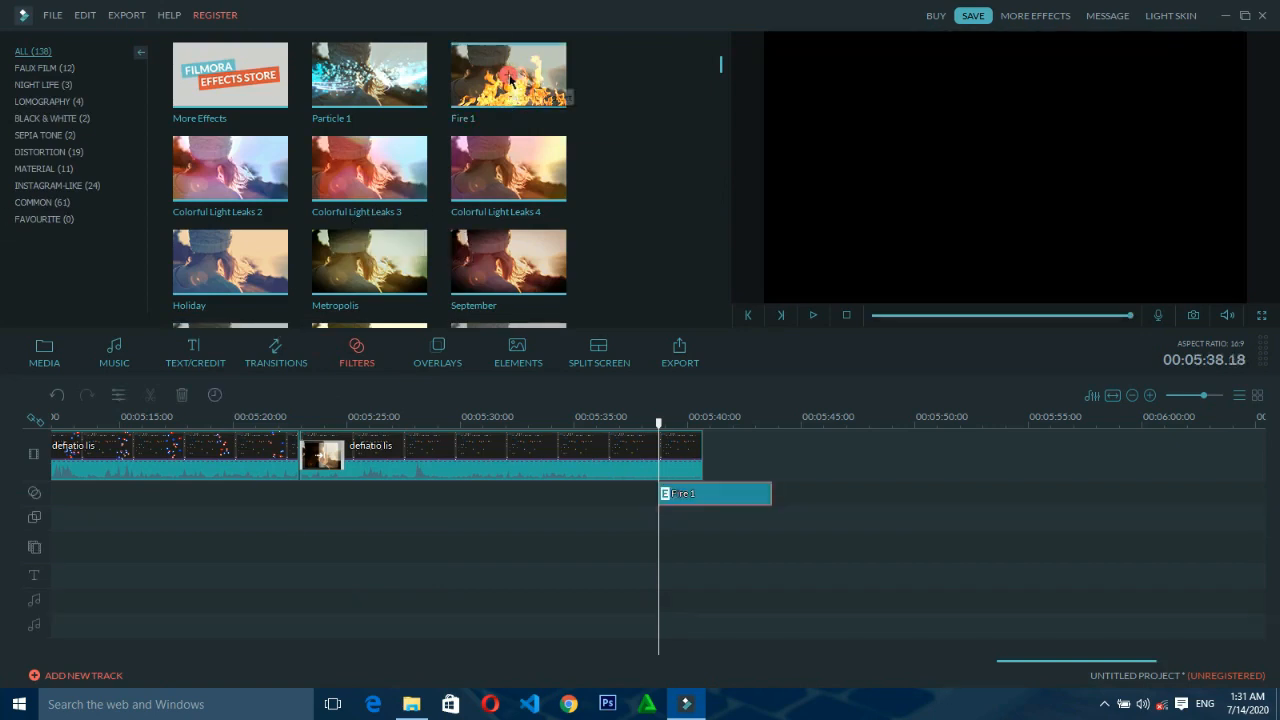
{"action": "left_click", "coordinate": [813, 316]}
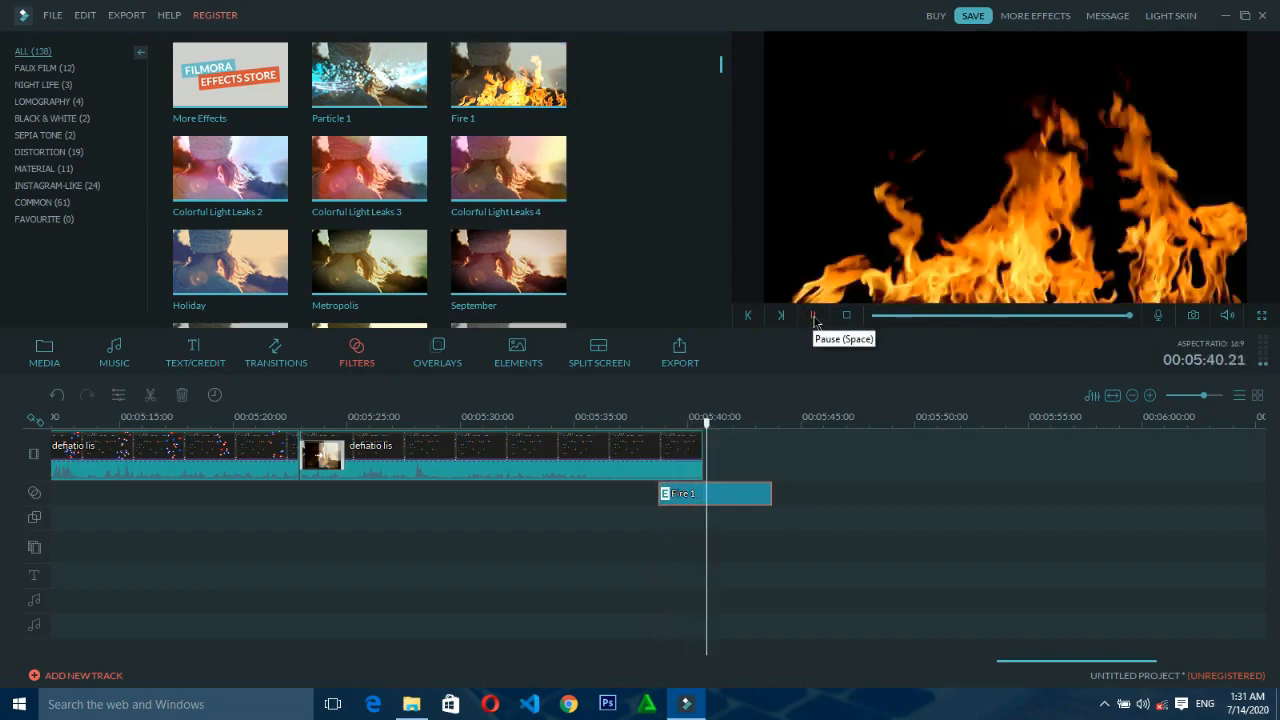
{"action": "left_click", "coordinate": [813, 316]}
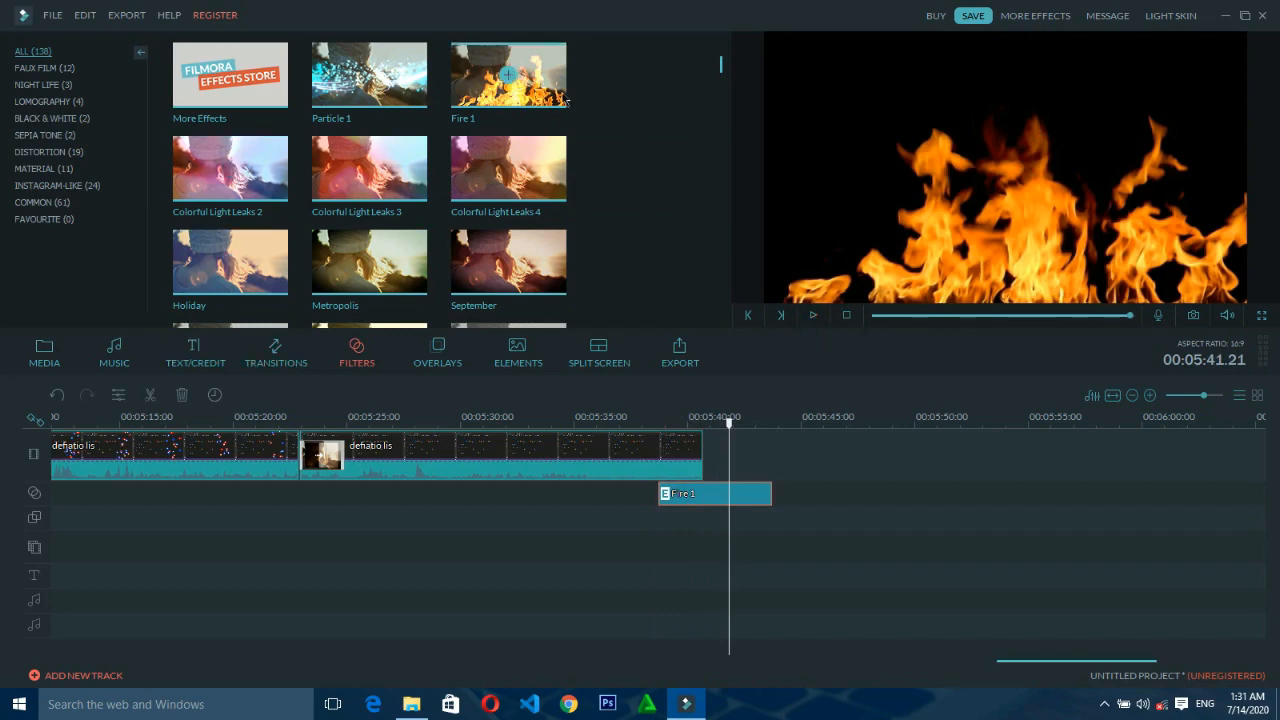
- Preview the Fire 1 filter from the filters library
{"action": "left_click", "coordinate": [474, 92]}
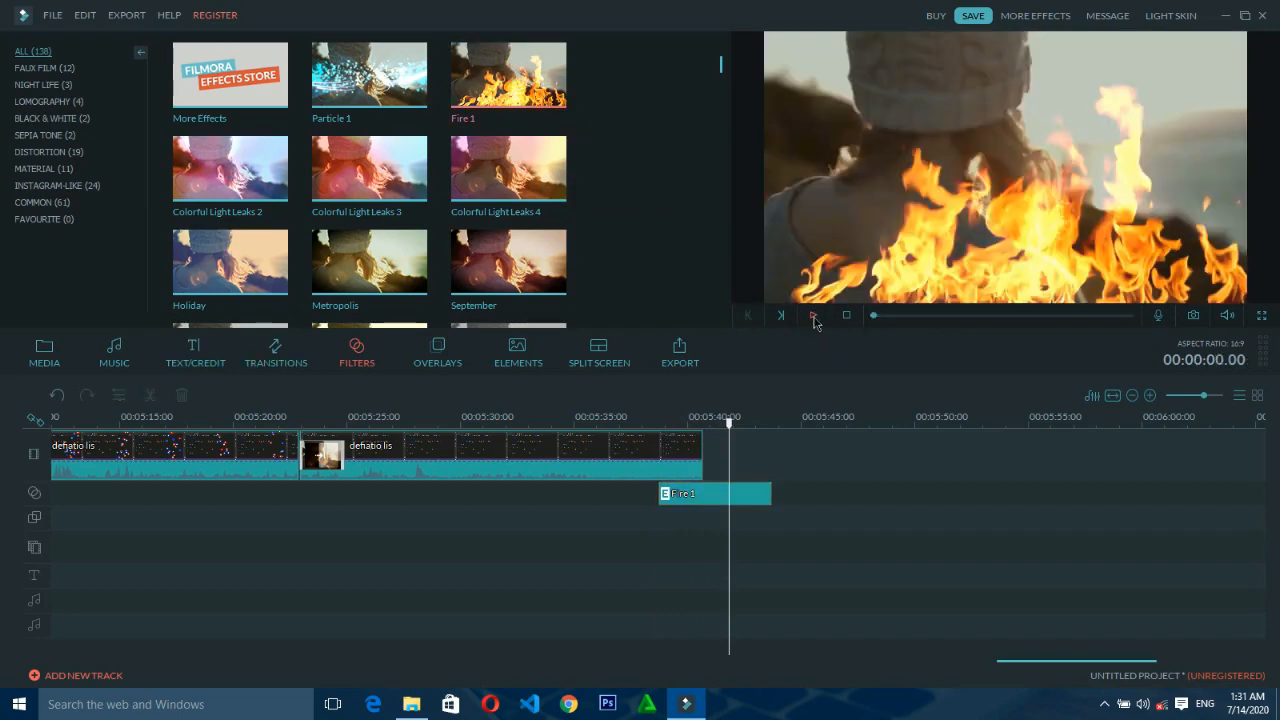
{"action": "left_click", "coordinate": [813, 315]}
{"action": "left_click", "coordinate": [813, 315]}
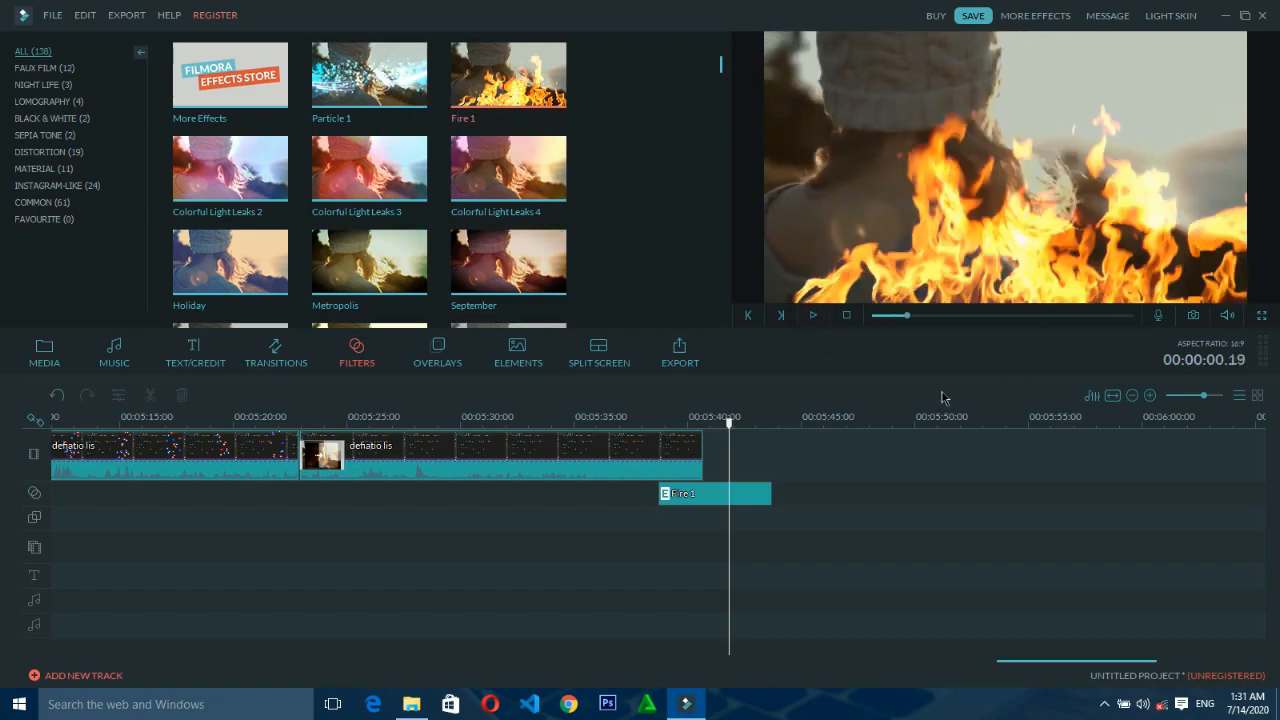
{"action": "left_click", "coordinate": [815, 317]}
{"action": "left_click", "coordinate": [815, 317]}
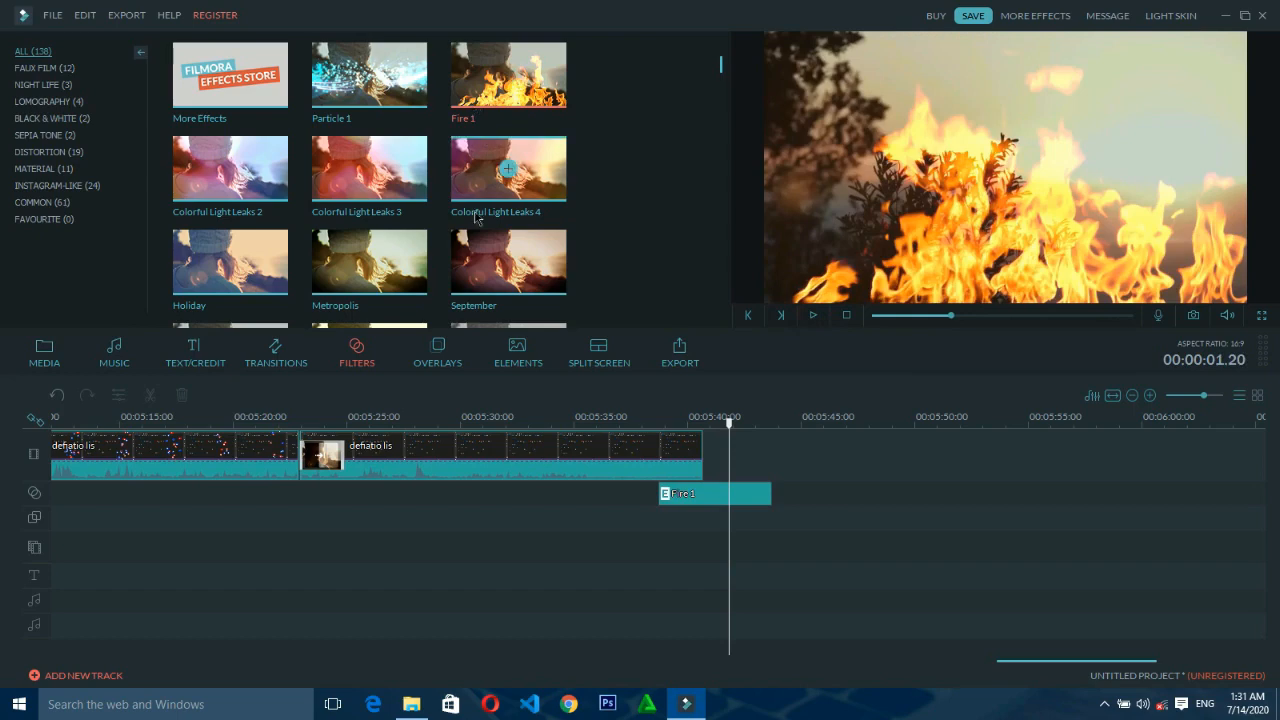
- Browse the full filters library plus the Instagram-like and Black & White categories, and preview the Ash filter
{"action": "scroll", "coordinate": [420, 248], "scroll_direction": "down", "scroll_amount": 5}
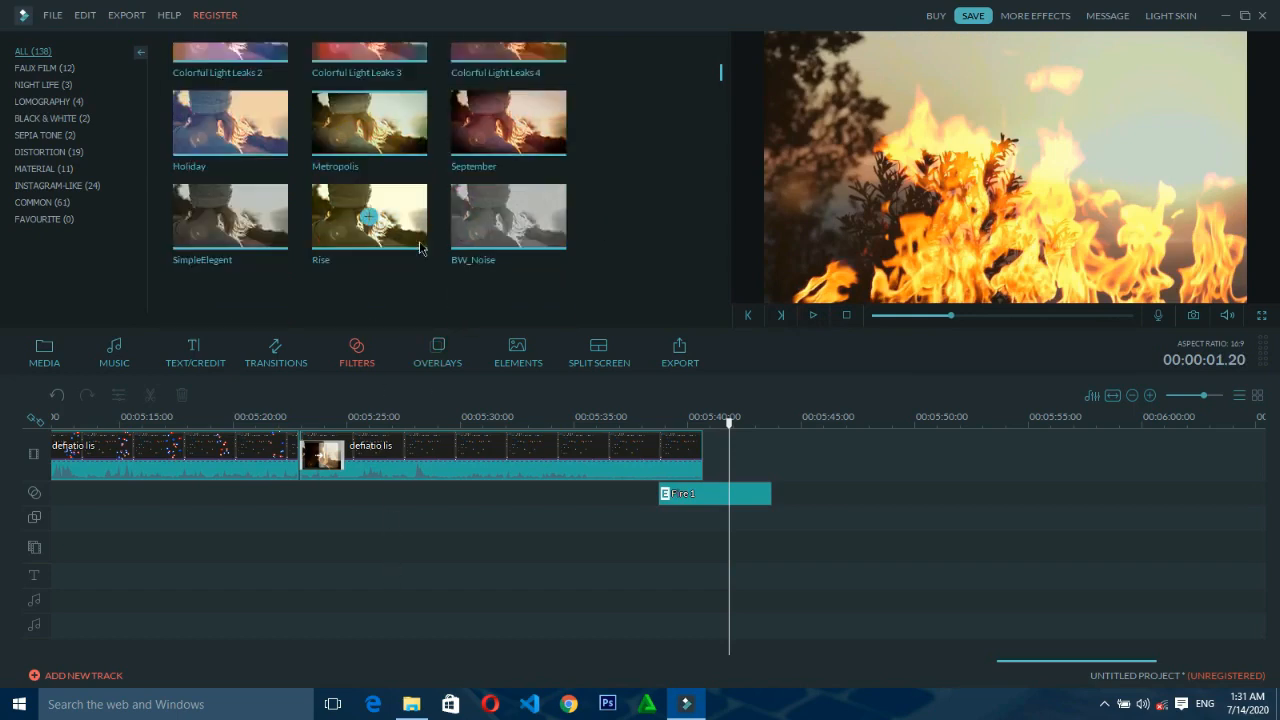
{"action": "scroll", "coordinate": [420, 248], "scroll_direction": "down", "scroll_amount": 5}
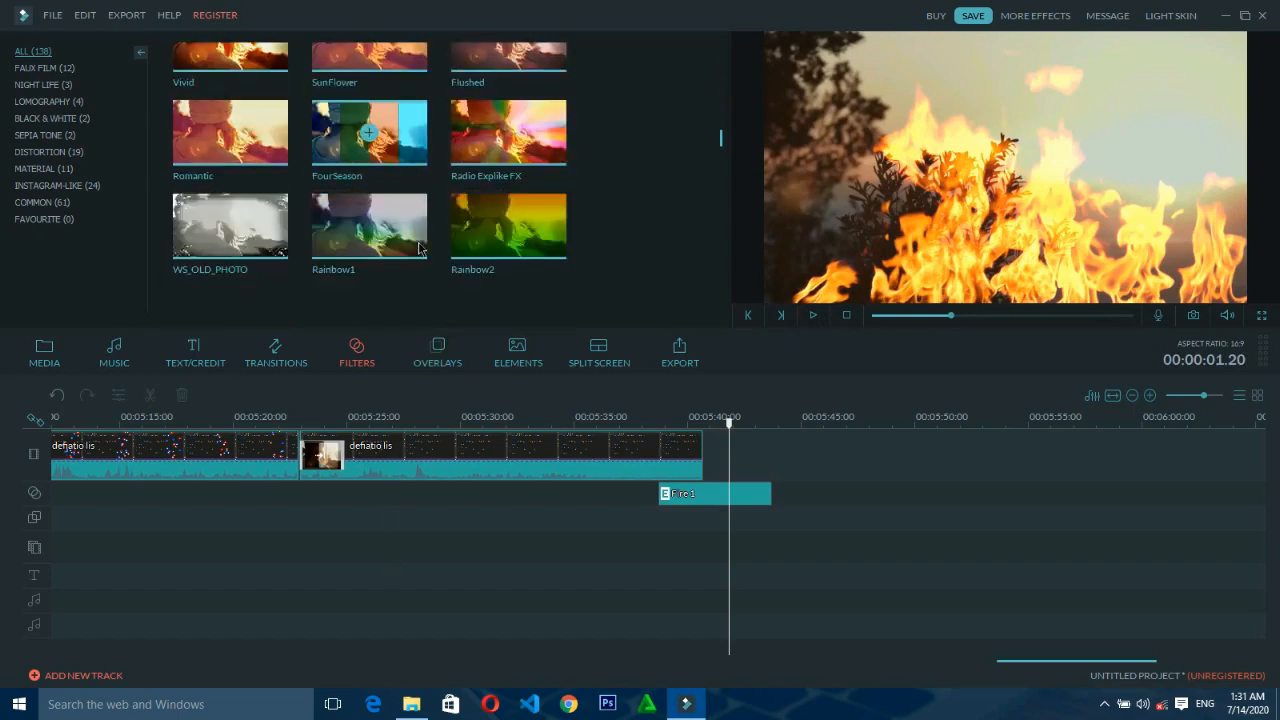
{"action": "scroll", "coordinate": [420, 248], "scroll_direction": "down", "scroll_amount": 5}
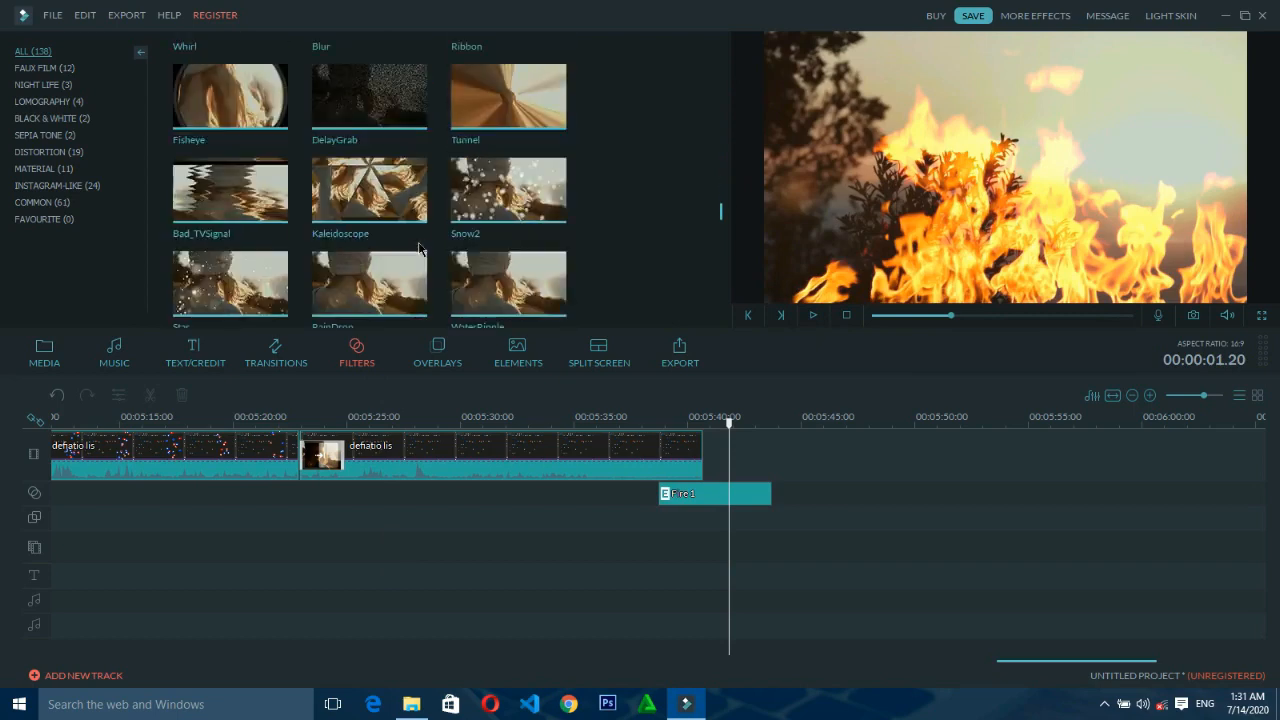
{"action": "scroll", "coordinate": [420, 248], "scroll_direction": "down", "scroll_amount": 5}
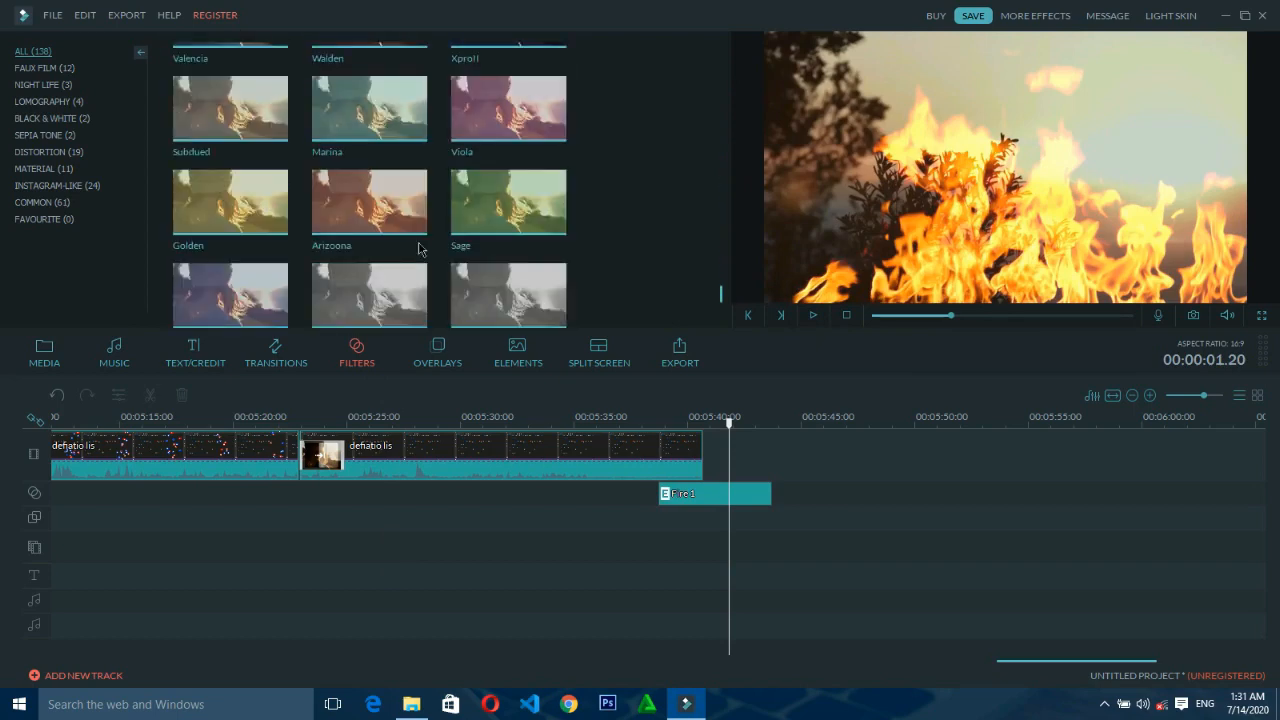
{"action": "scroll", "coordinate": [420, 248], "scroll_direction": "up", "scroll_amount": 10}
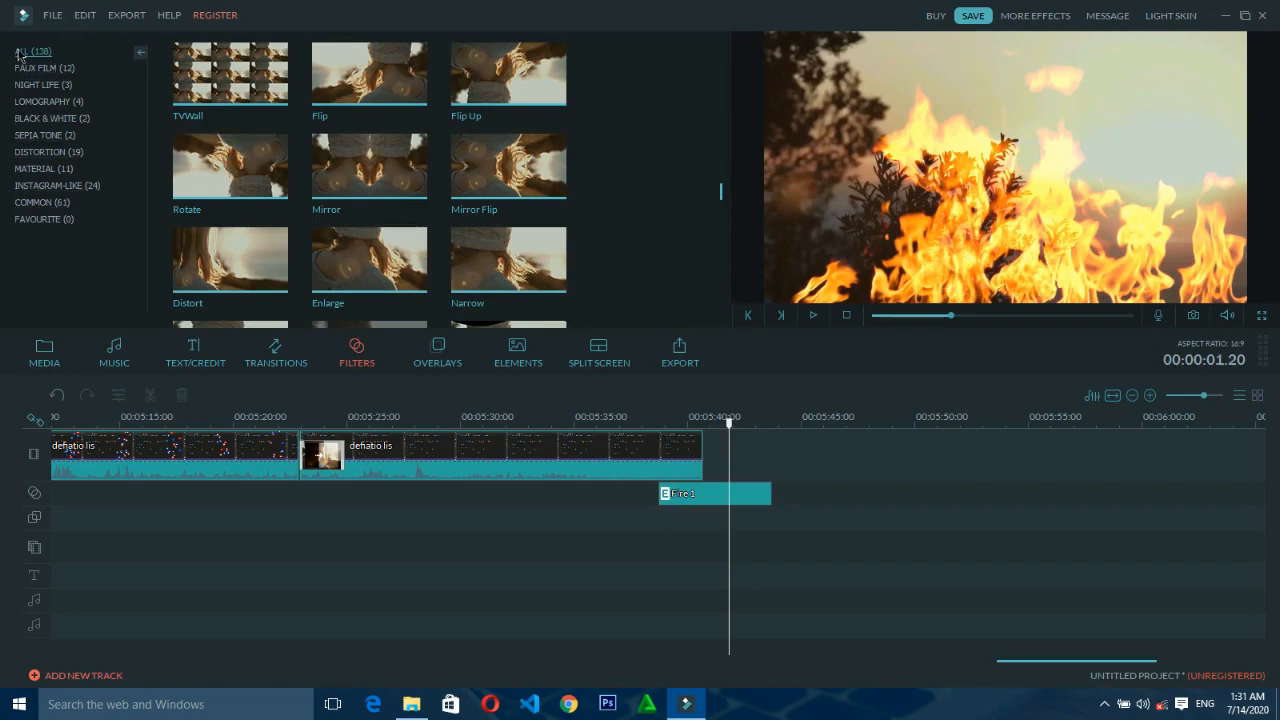
{"action": "scroll", "coordinate": [443, 177], "scroll_direction": "up", "scroll_amount": 10}
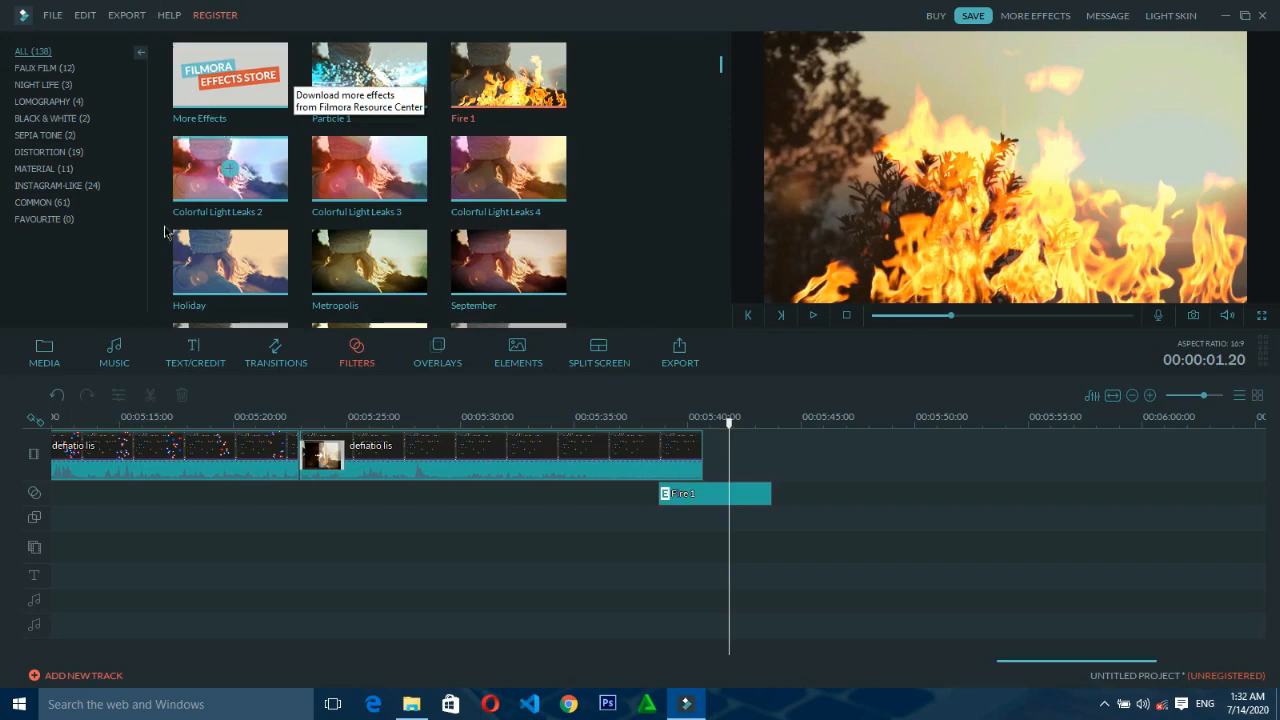
{"action": "left_click", "coordinate": [50, 186]}
{"action": "scroll", "coordinate": [633, 136], "scroll_direction": "down", "scroll_amount": 5}
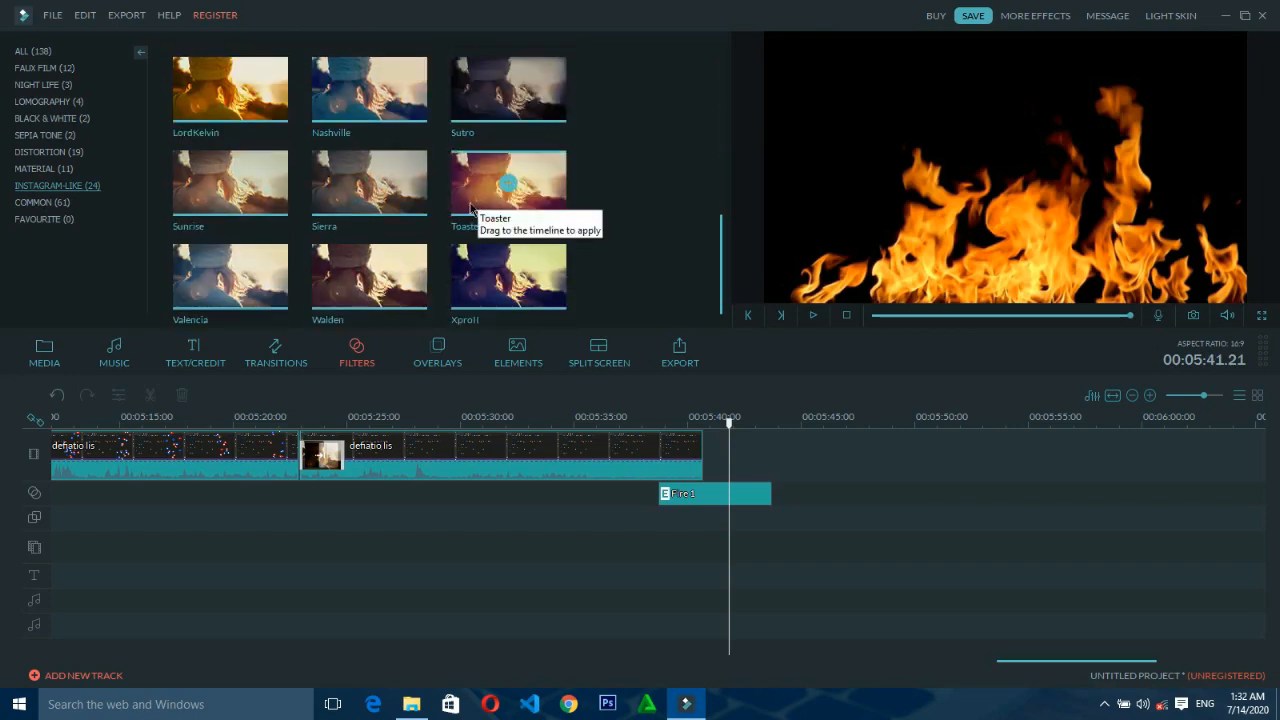
{"action": "scroll", "coordinate": [472, 207], "scroll_direction": "up", "scroll_amount": 5}
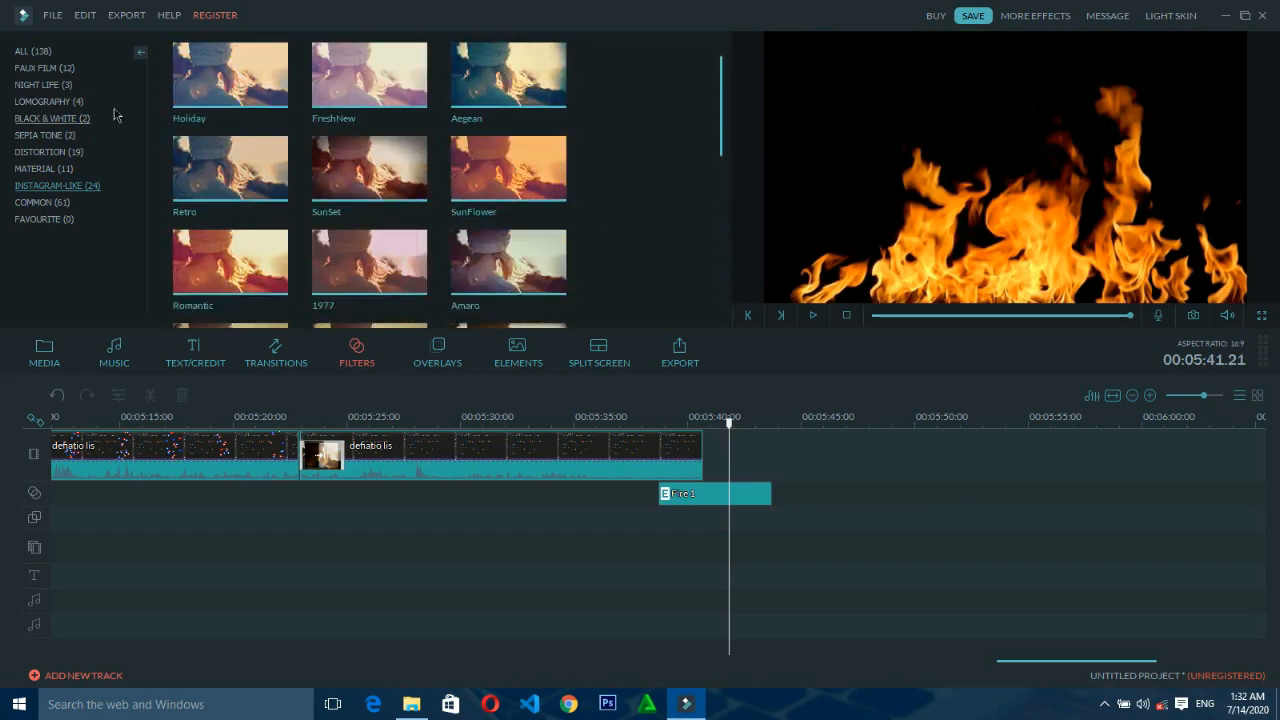
{"action": "left_click", "coordinate": [22, 120]}
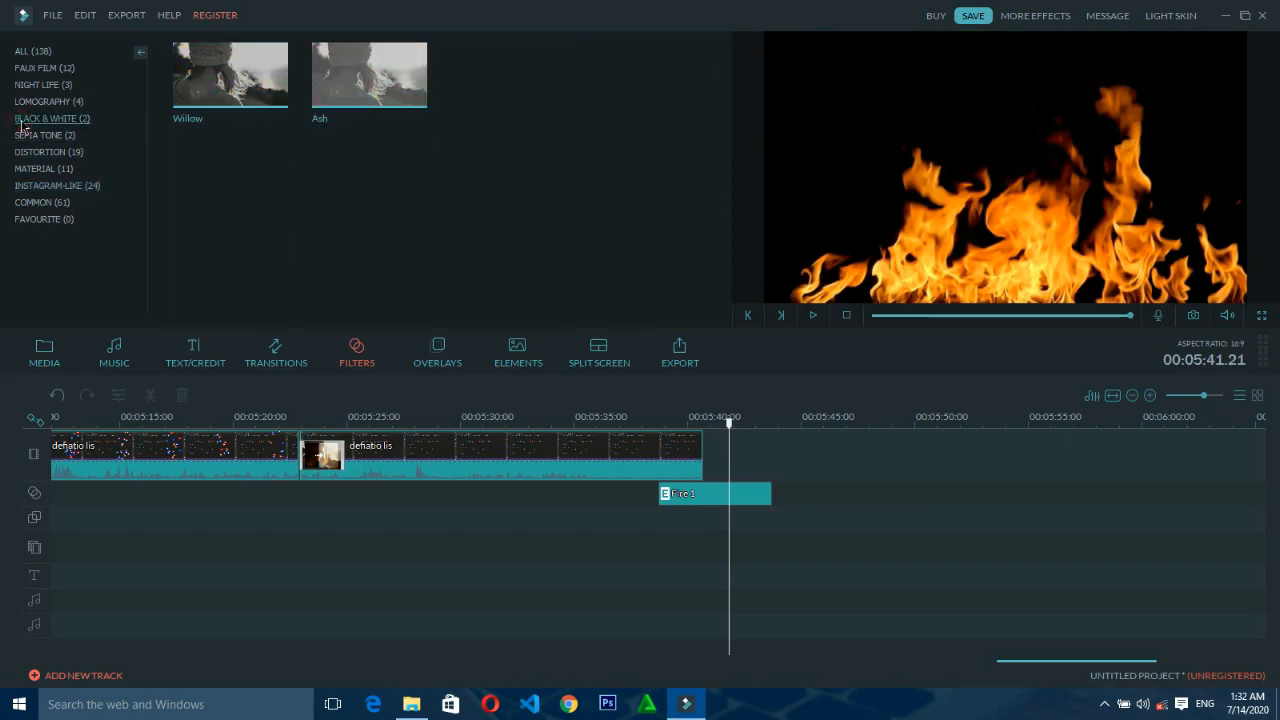
{"action": "left_click_drag", "start_coordinate": [370, 75], "coordinate": [394, 186]}
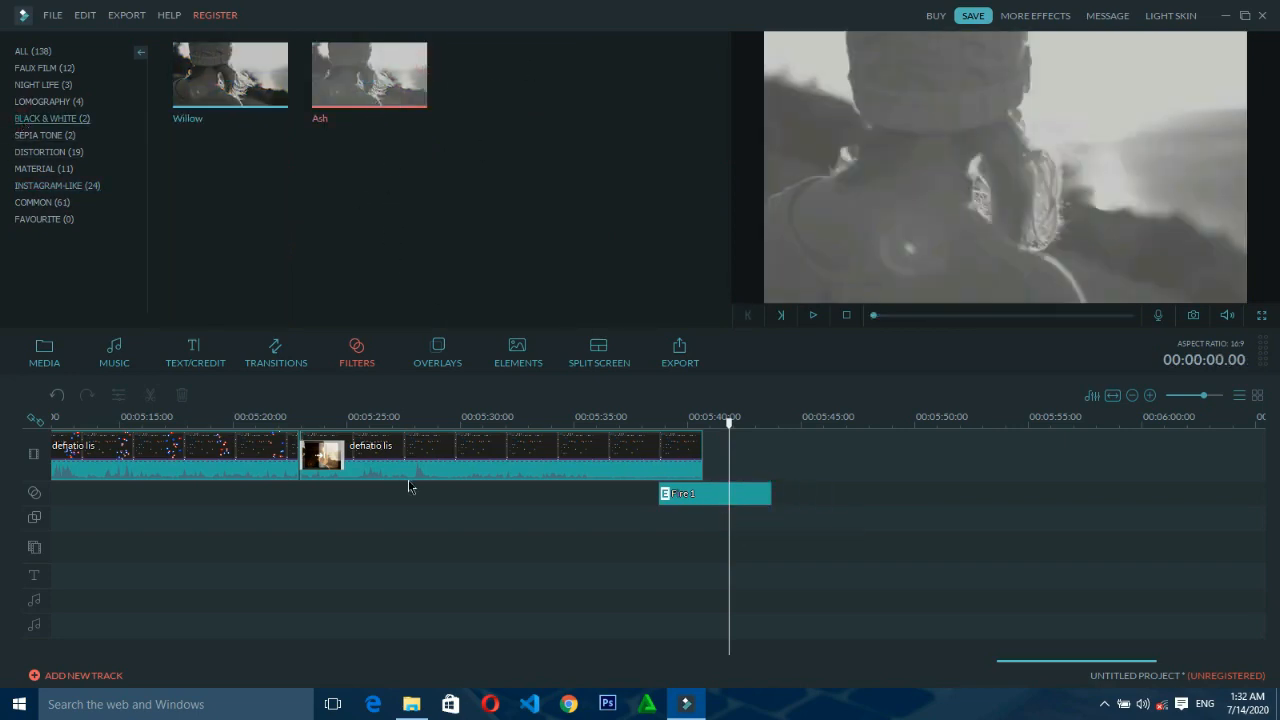
- Browse the overlays library and preview the View Finder 3 overlay
{"action": "left_click", "coordinate": [412, 366]}
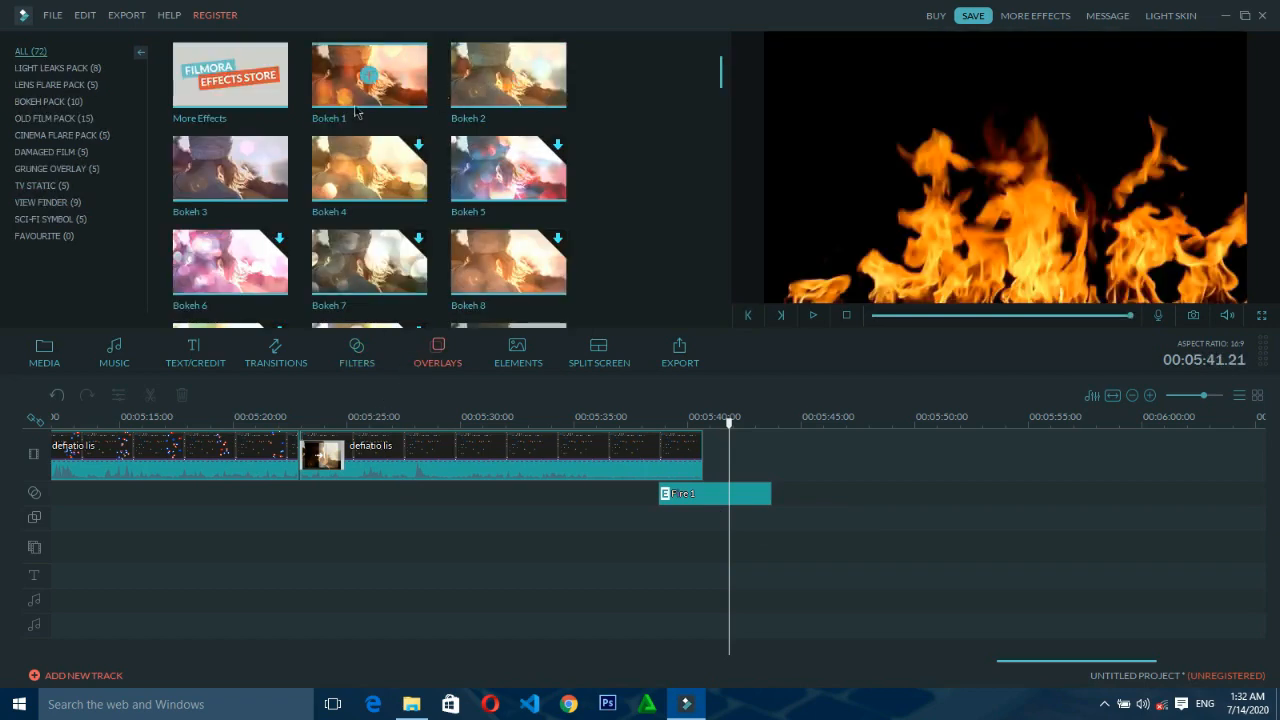
{"action": "scroll", "coordinate": [372, 175], "scroll_direction": "down", "scroll_amount": 5}
{"action": "scroll", "coordinate": [347, 182], "scroll_direction": "down", "scroll_amount": 6}
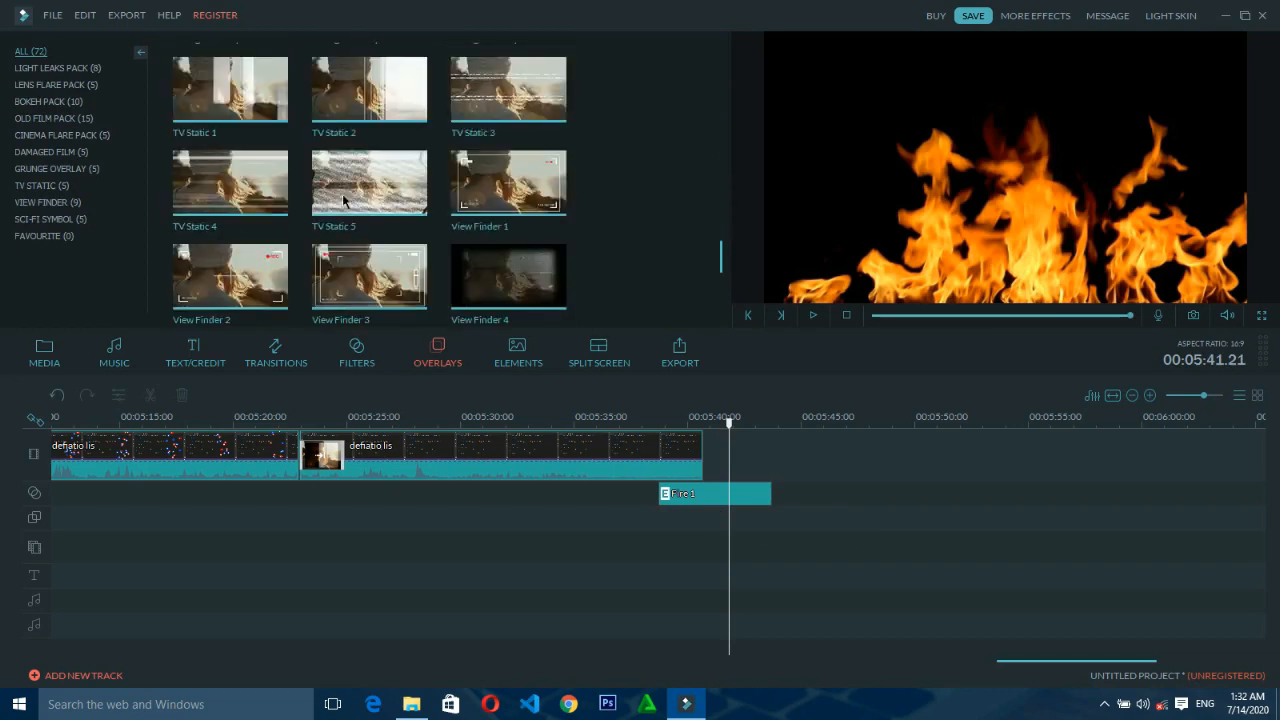
{"action": "left_click", "coordinate": [376, 283]}
{"action": "left_click", "coordinate": [815, 317]}
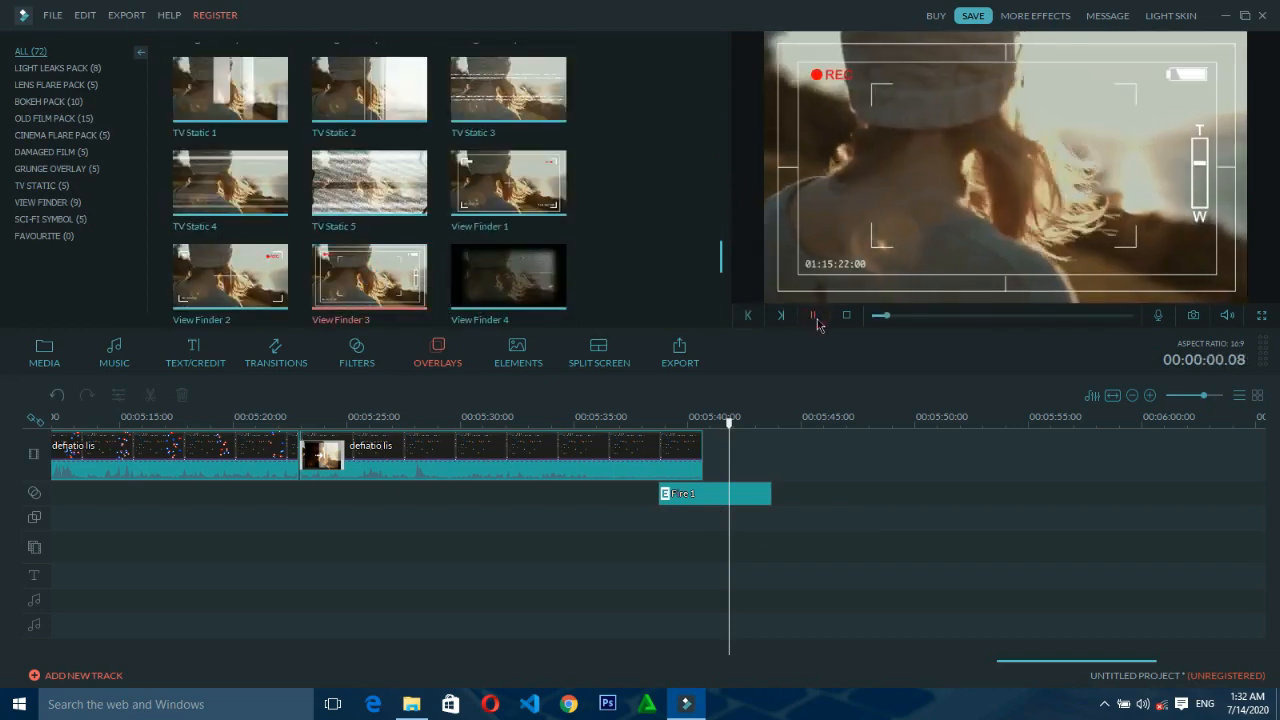
{"action": "left_click", "coordinate": [815, 317]}
- Place the View Finder 3 overlay under the second clip at about 5 minutes 29 seconds and play across it
{"action": "left_click_drag", "start_coordinate": [508, 276], "coordinate": [458, 491]}
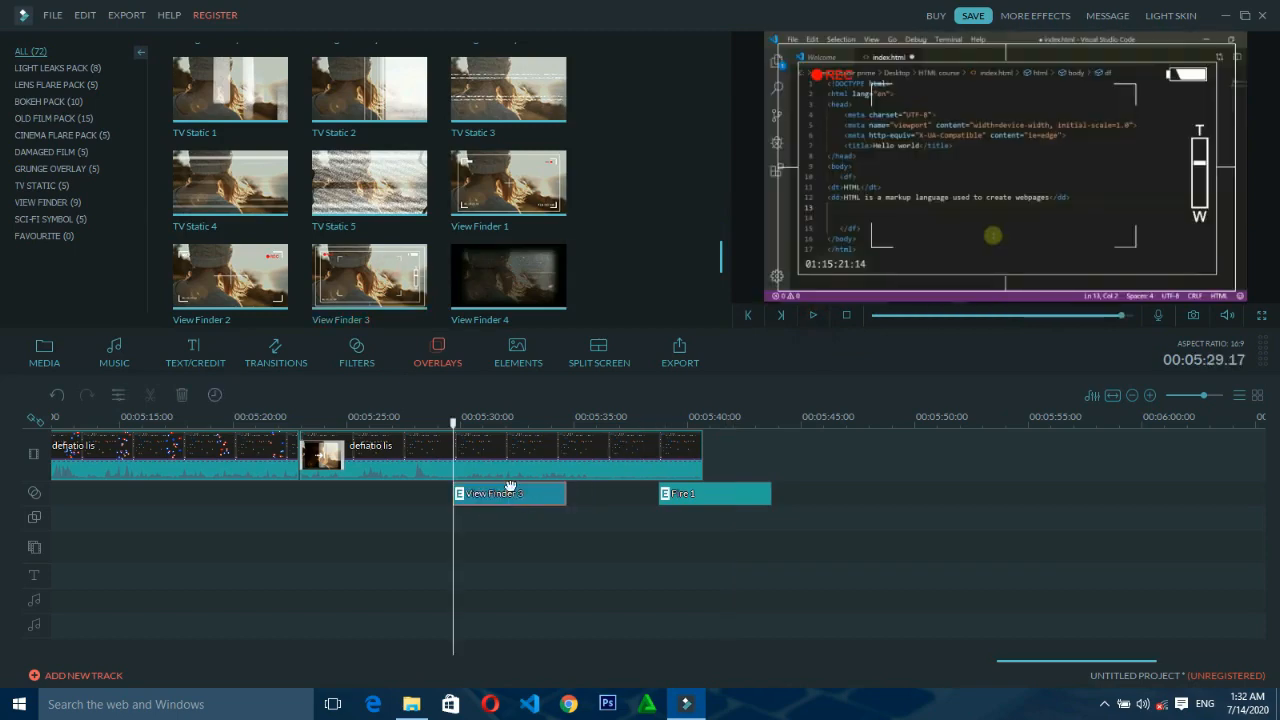
{"action": "key", "text": "space"}
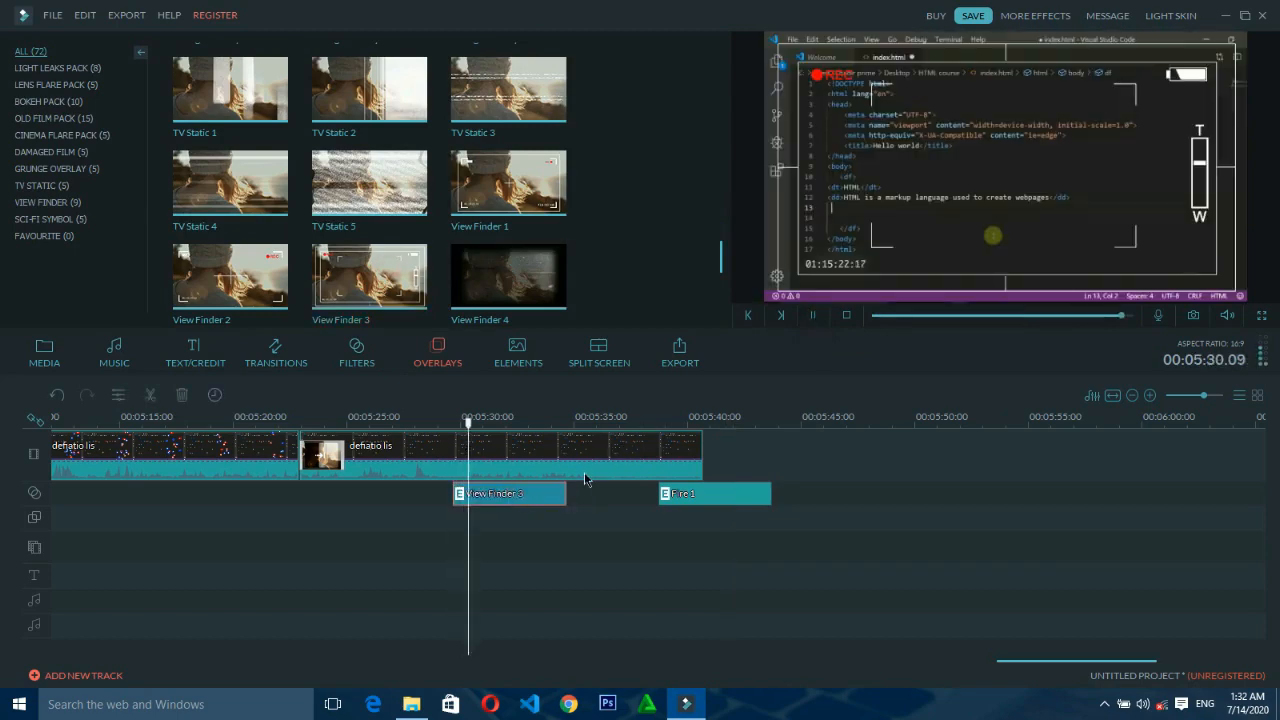
{"action": "left_click_drag", "start_coordinate": [496, 425], "coordinate": [450, 425]}
{"action": "key", "text": "space"}
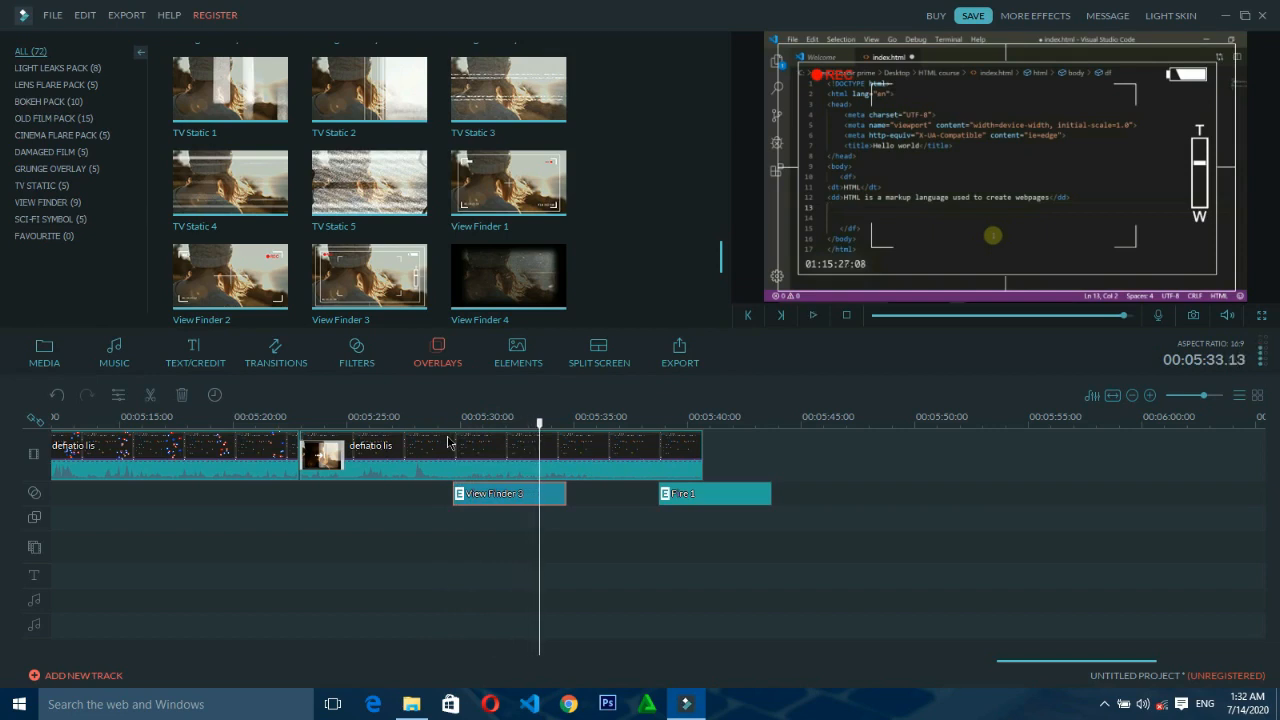
{"action": "key", "text": "space"}
- Add the Arrow 01 element from the Tutorial category to the timeline at about 5 minutes 25 seconds
{"action": "left_click", "coordinate": [527, 346]}
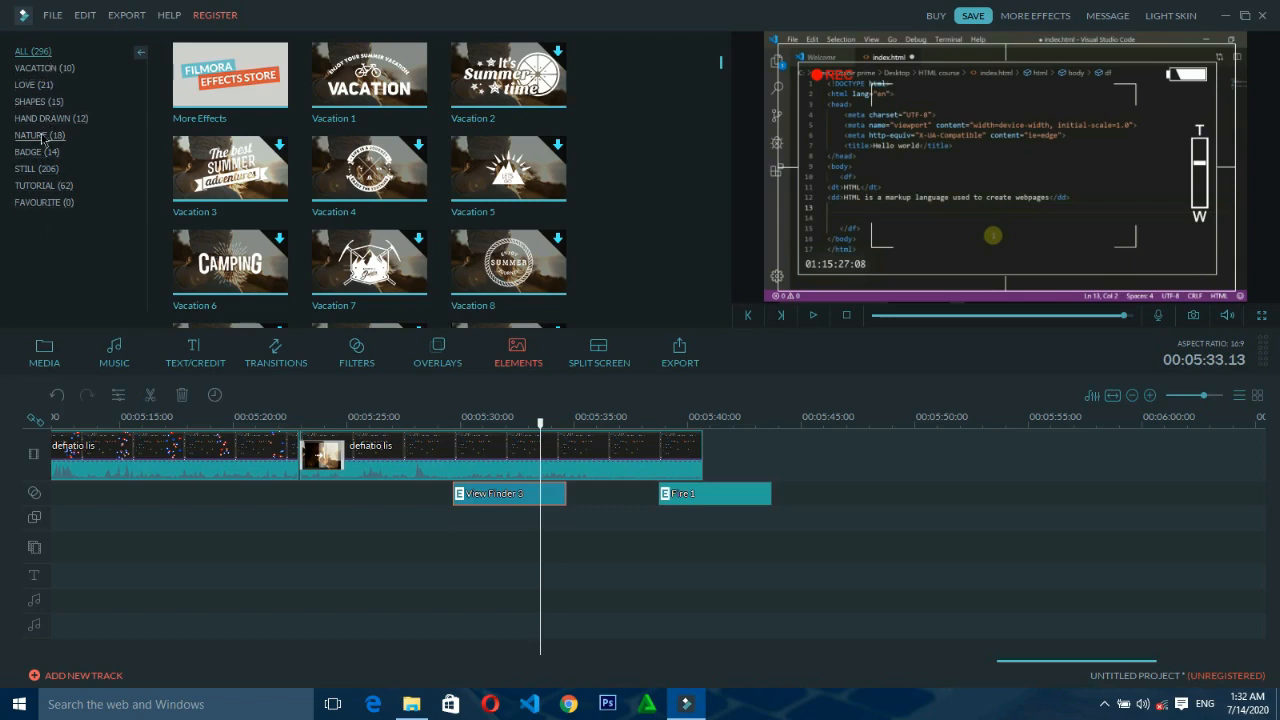
{"action": "left_click", "coordinate": [54, 188]}
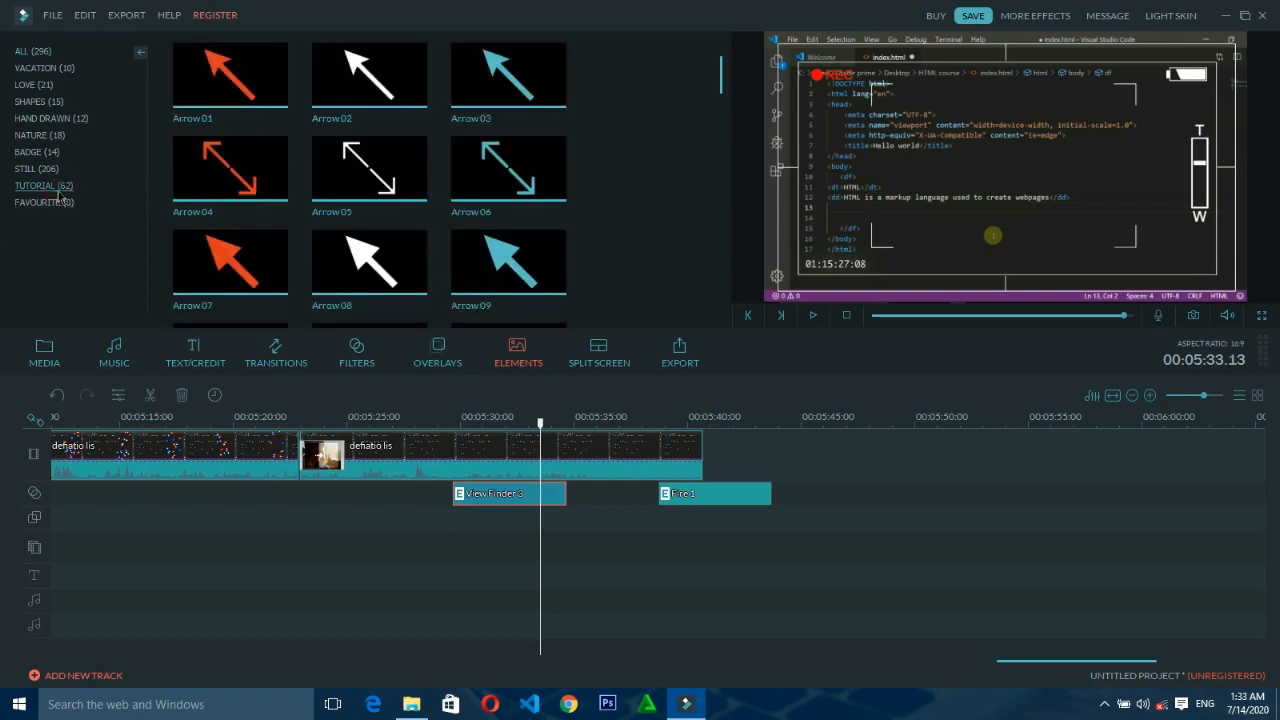
{"action": "scroll", "coordinate": [440, 160], "scroll_direction": "up", "scroll_amount": 1}
{"action": "scroll", "coordinate": [455, 167], "scroll_direction": "down", "scroll_amount": 5}
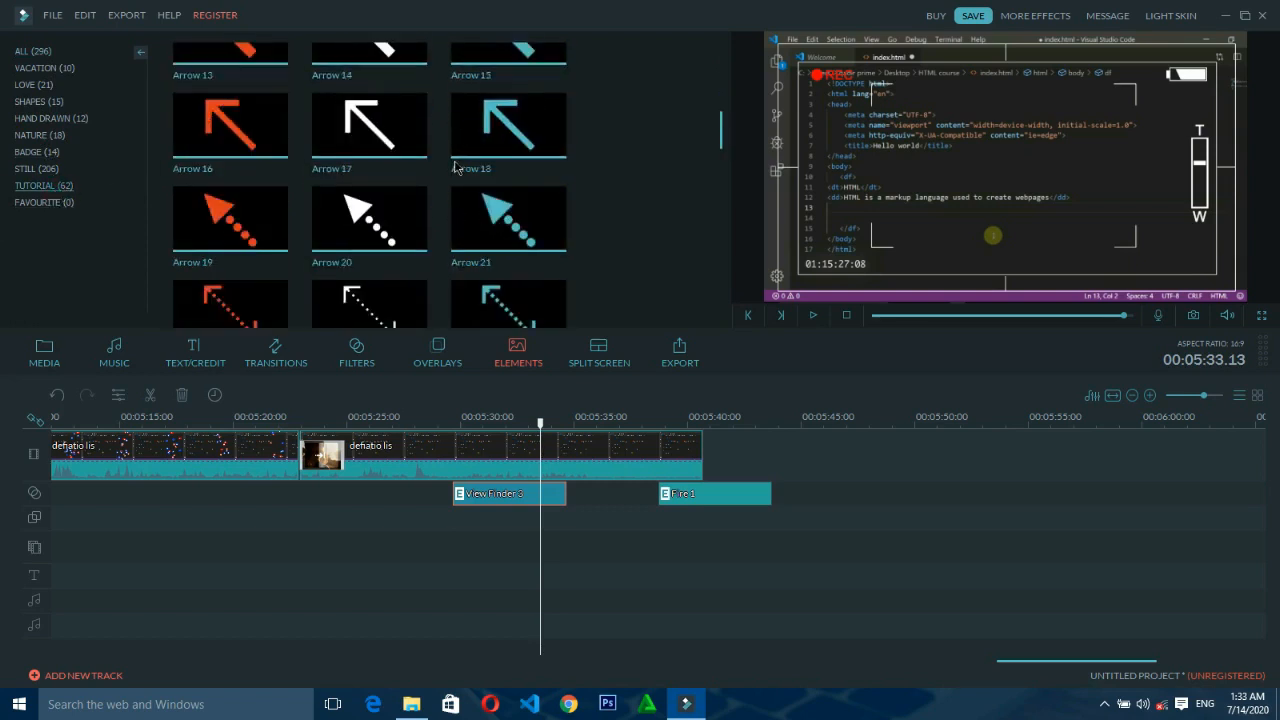
{"action": "scroll", "coordinate": [455, 167], "scroll_direction": "down", "scroll_amount": 7}
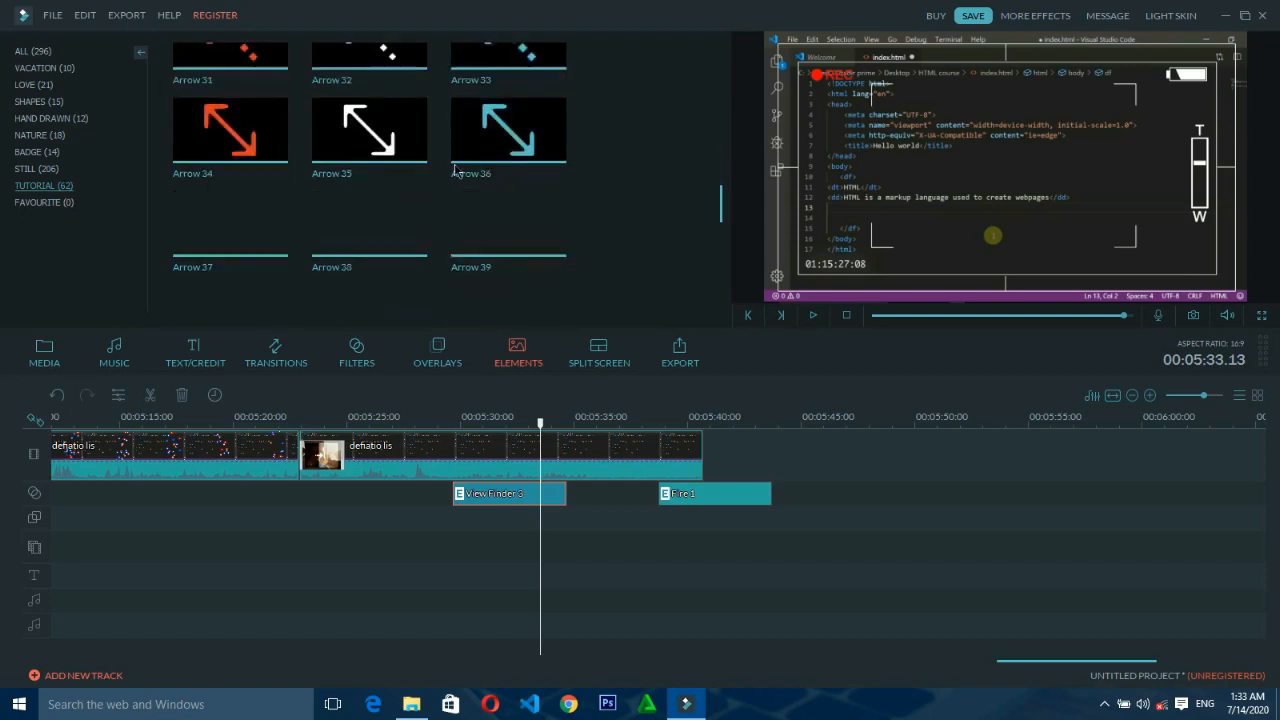
{"action": "scroll", "coordinate": [455, 170], "scroll_direction": "up", "scroll_amount": 15}
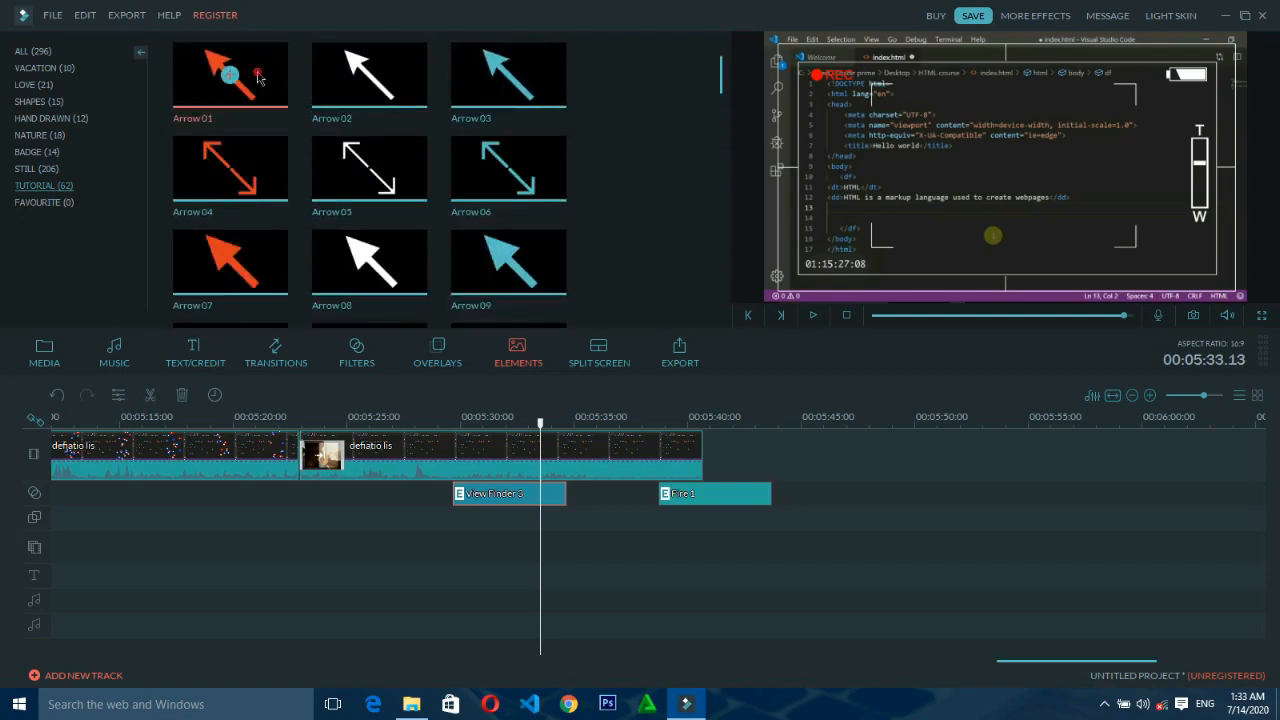
{"action": "left_click_drag", "start_coordinate": [260, 78], "coordinate": [366, 518]}
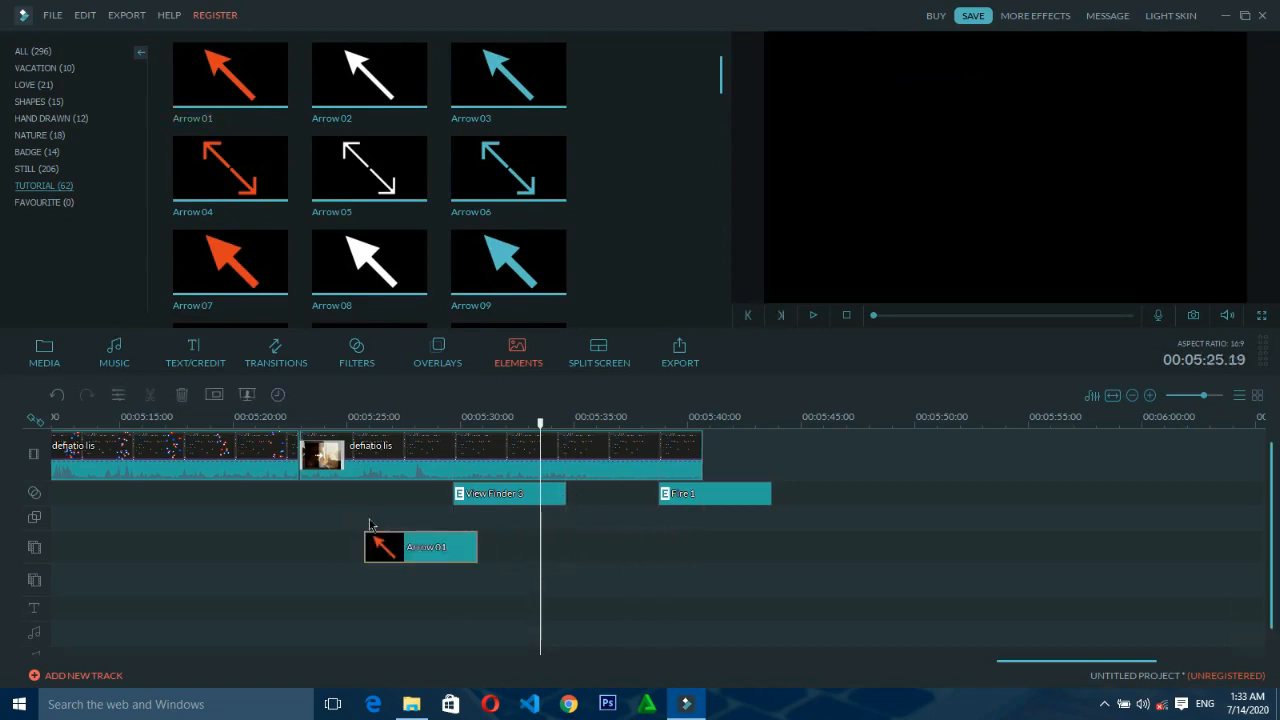
- Shrink the Arrow 01 element to about half its size and reposition it over the code in the preview
{"action": "double_click", "coordinate": [413, 551]}
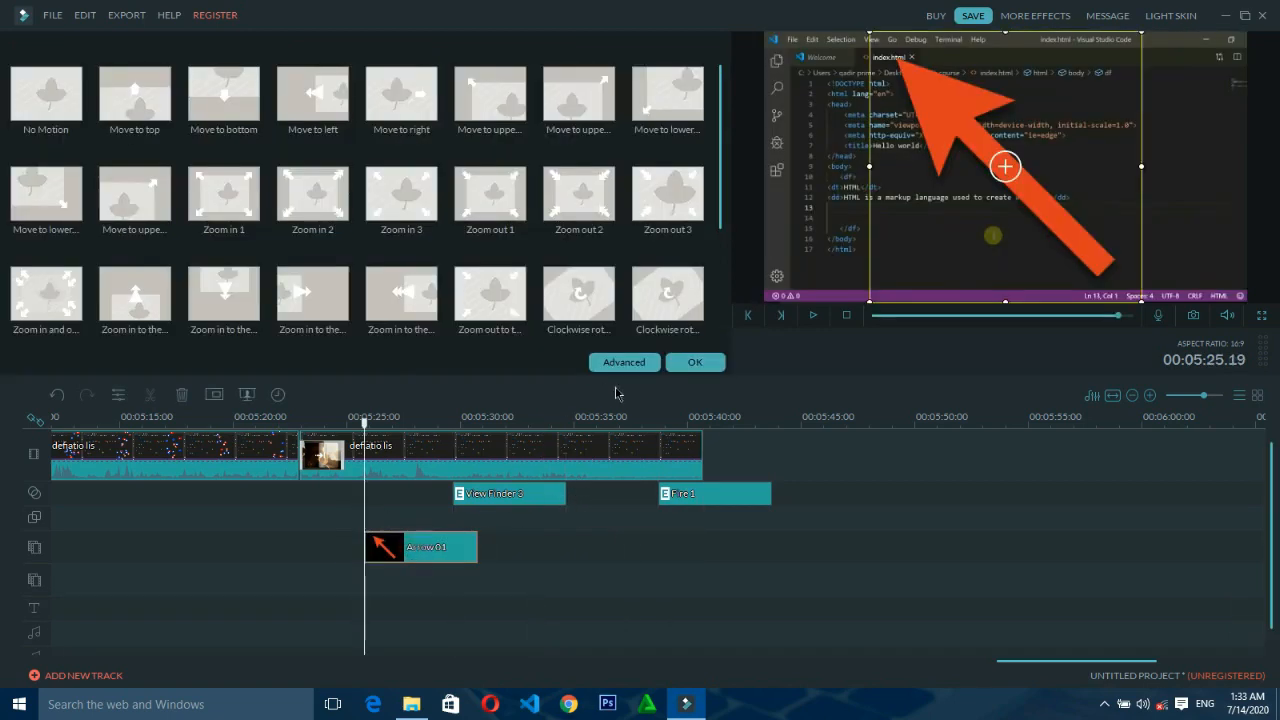
{"action": "left_click_drag", "start_coordinate": [870, 302], "coordinate": [1009, 163]}
{"action": "left_click_drag", "start_coordinate": [1047, 87], "coordinate": [980, 230]}
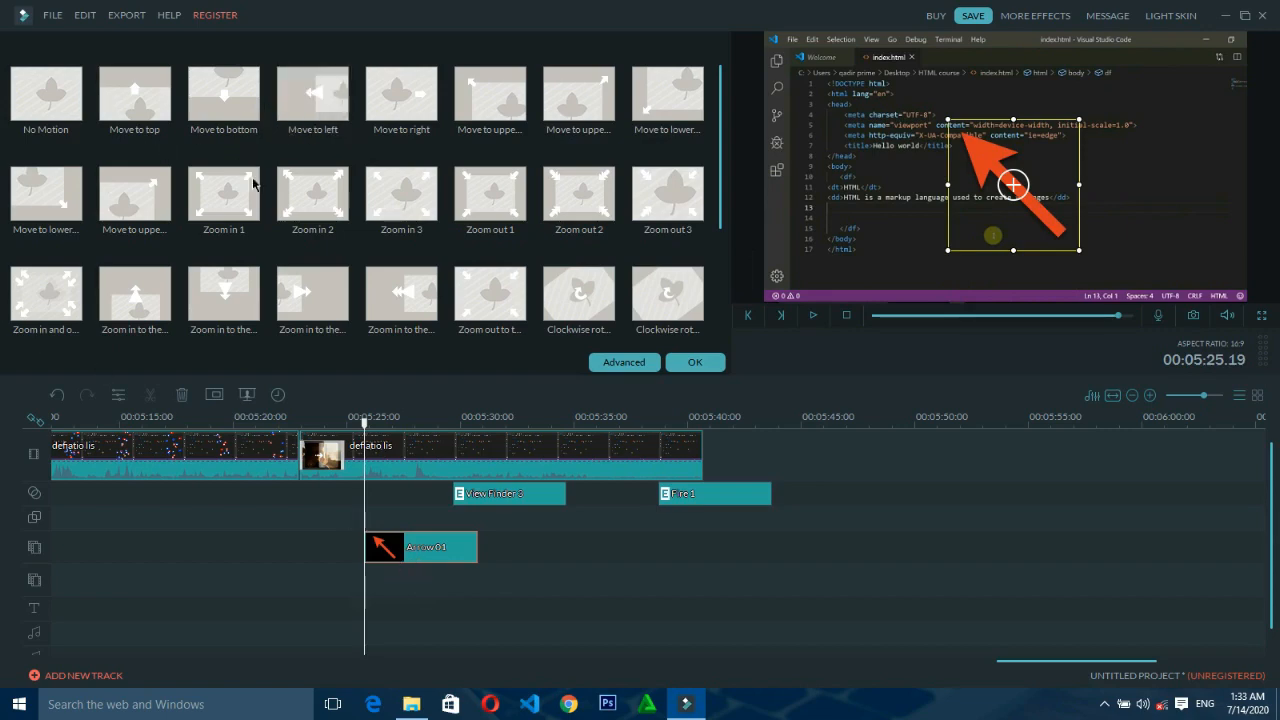
- Apply the Zoom in 3 motion to the Arrow 01 element, play the animation and look through the remaining motions
{"action": "left_click", "coordinate": [392, 194]}
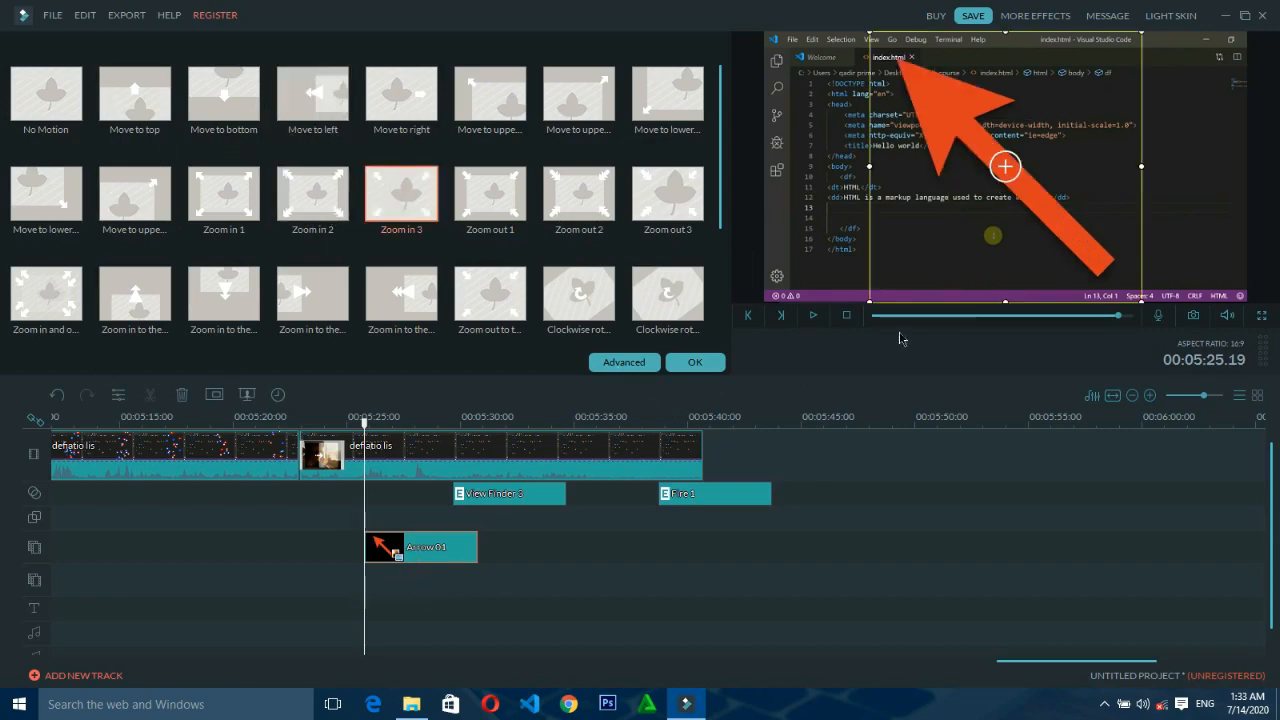
{"action": "left_click", "coordinate": [814, 316]}
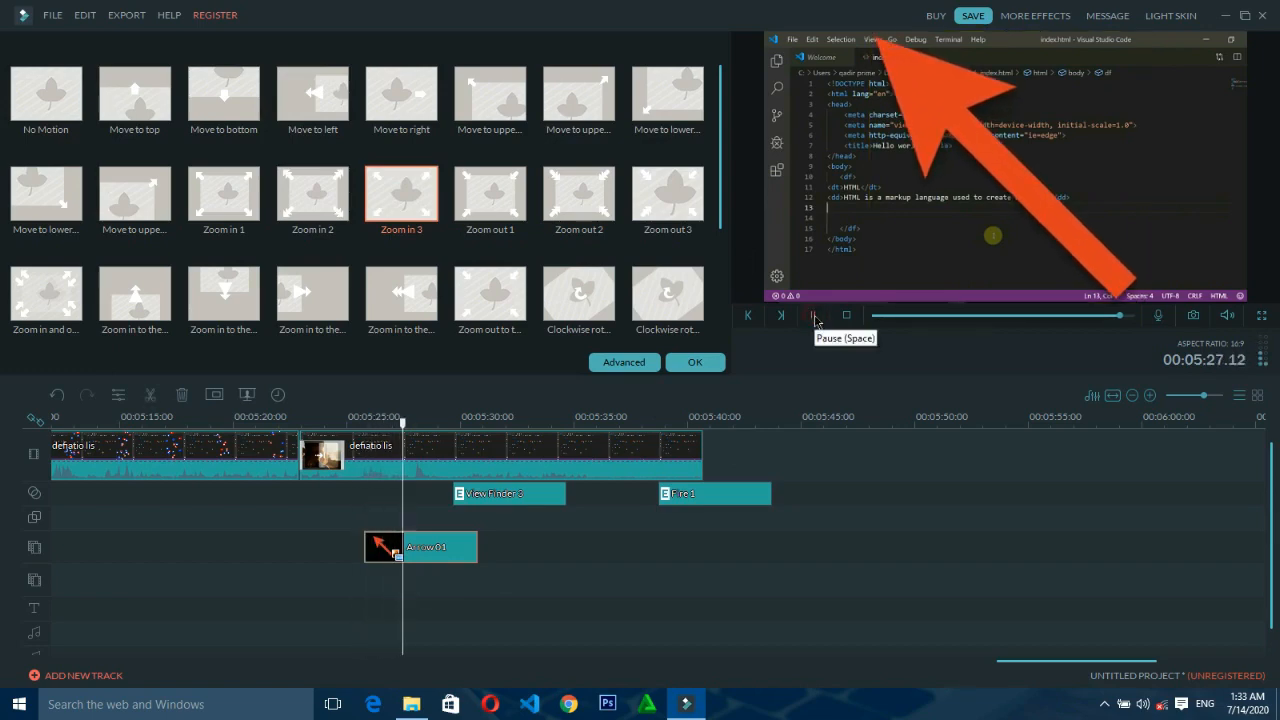
{"action": "left_click", "coordinate": [812, 318]}
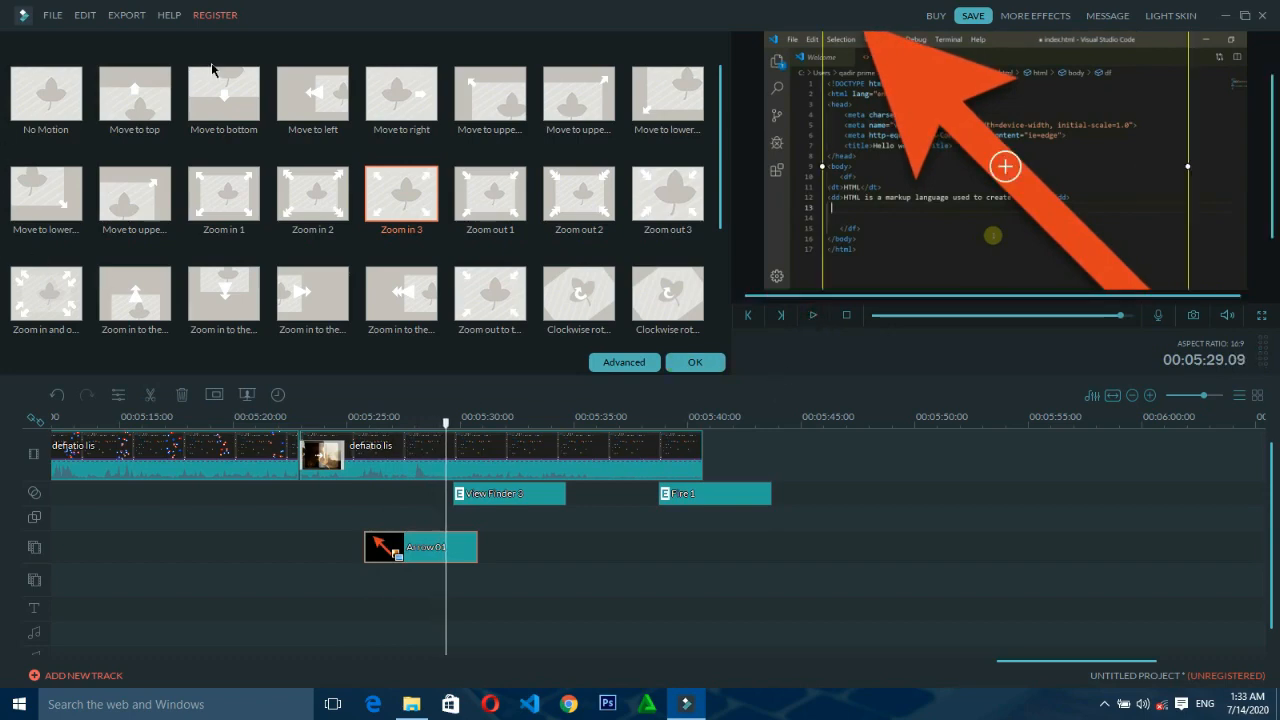
{"action": "scroll", "coordinate": [185, 191], "scroll_direction": "down", "scroll_amount": 2}
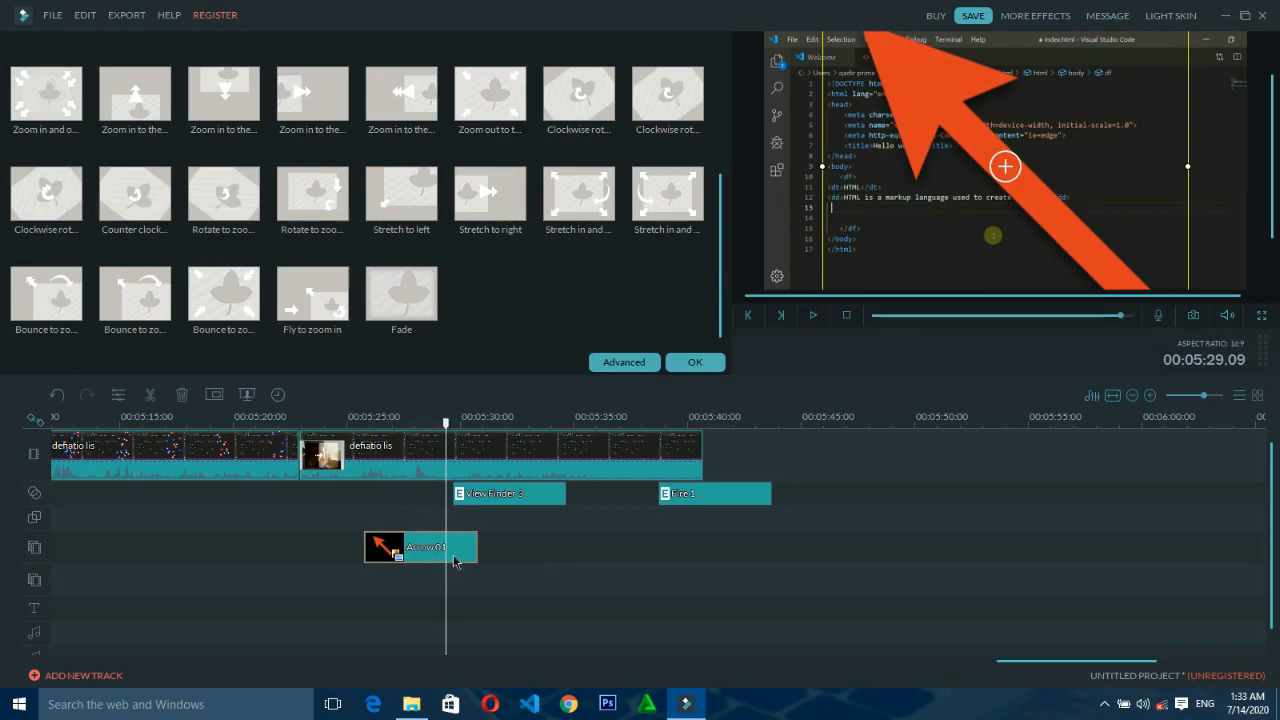
- Apply the rotate-to-zoom motion to the Arrow 01 element, play the animation and accept it
{"action": "left_click", "coordinate": [331, 228]}
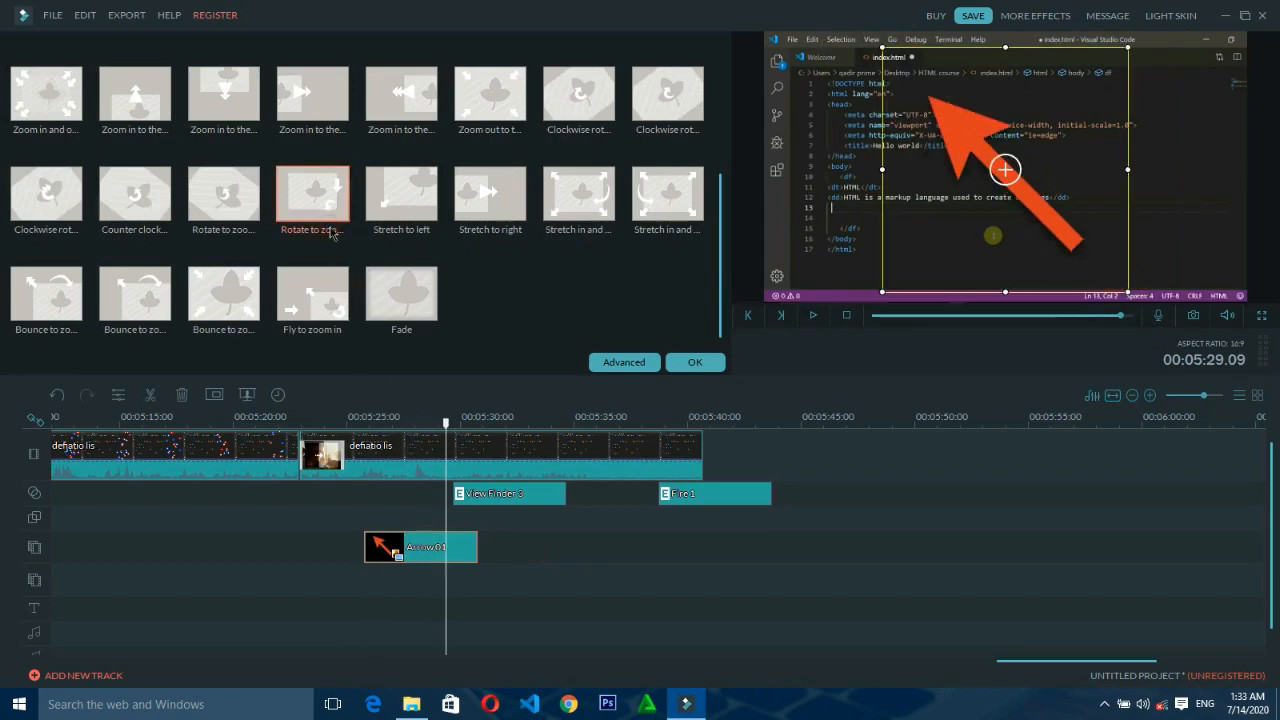
{"action": "left_click", "coordinate": [813, 317]}
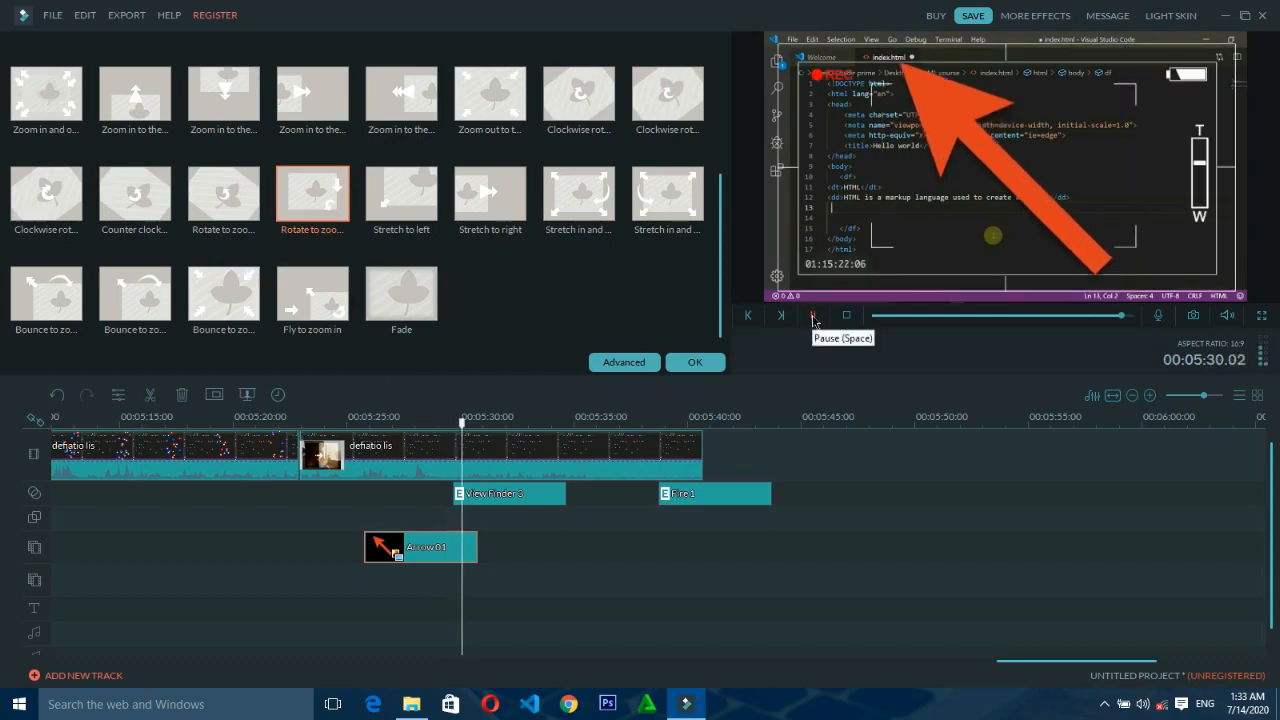
{"action": "left_click", "coordinate": [712, 366]}
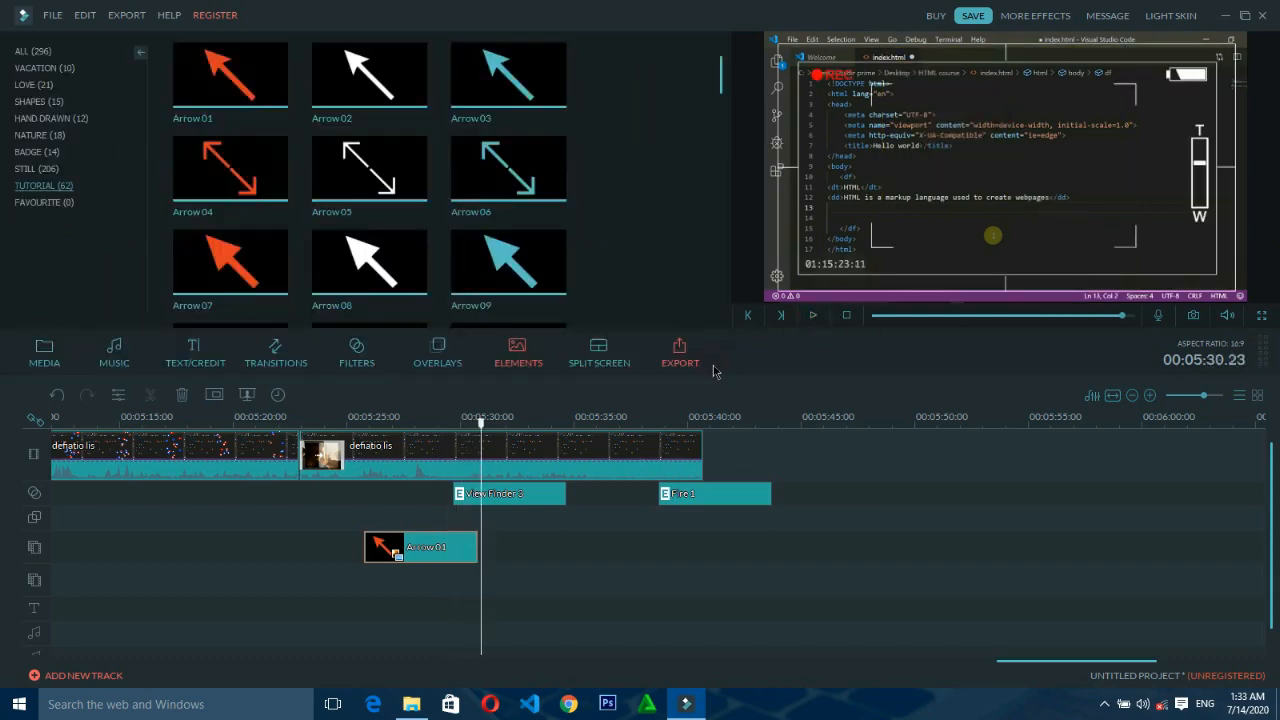
- Look through the available elements in the Badge, Still, Tutorial and Love categories
{"action": "left_click", "coordinate": [33, 153]}
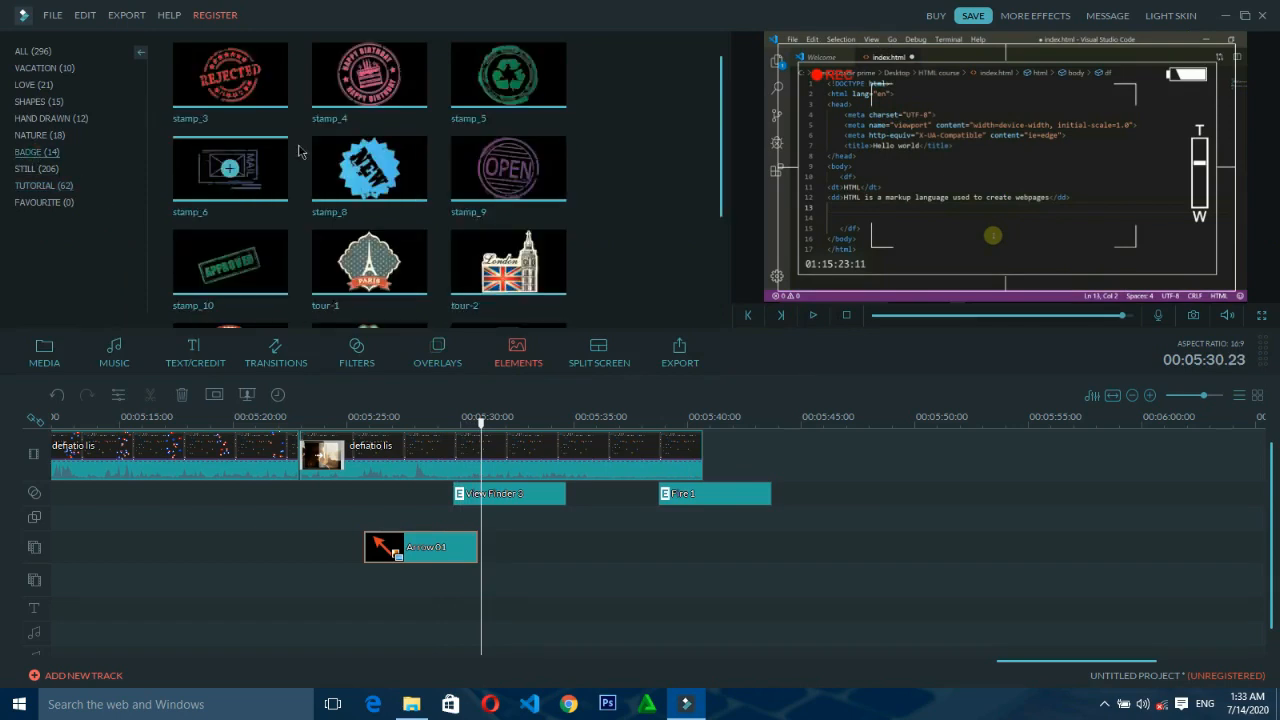
{"action": "scroll", "coordinate": [303, 155], "scroll_direction": "down", "scroll_amount": 3}
{"action": "scroll", "coordinate": [303, 155], "scroll_direction": "up", "scroll_amount": 2}
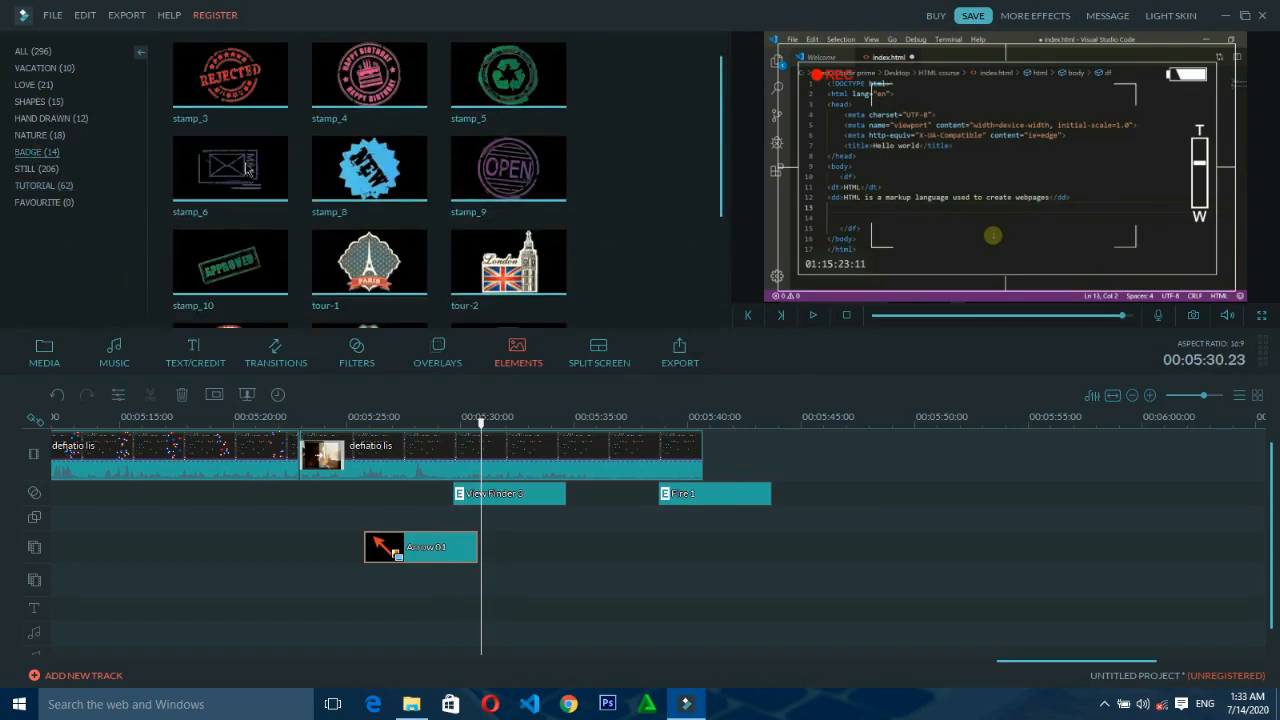
{"action": "left_click", "coordinate": [30, 170]}
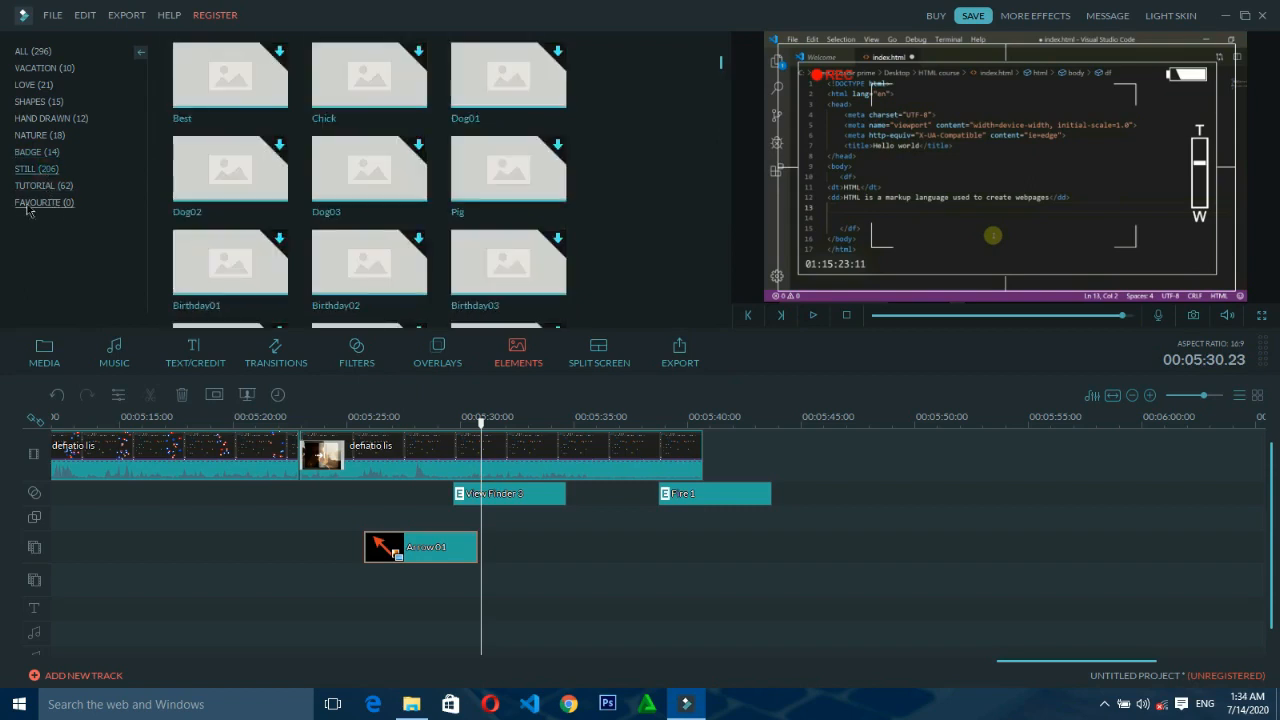
{"action": "left_click", "coordinate": [35, 186]}
{"action": "scroll", "coordinate": [495, 262], "scroll_direction": "down", "scroll_amount": 5}
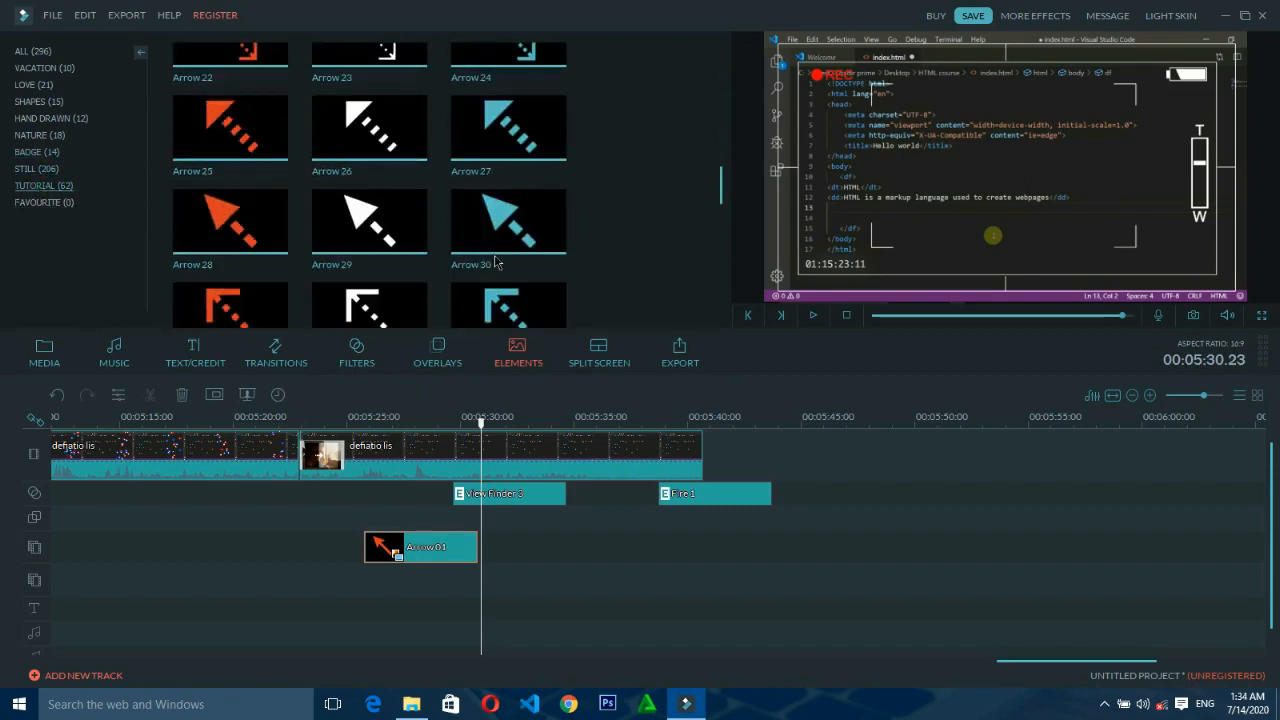
{"action": "scroll", "coordinate": [495, 262], "scroll_direction": "down", "scroll_amount": 5}
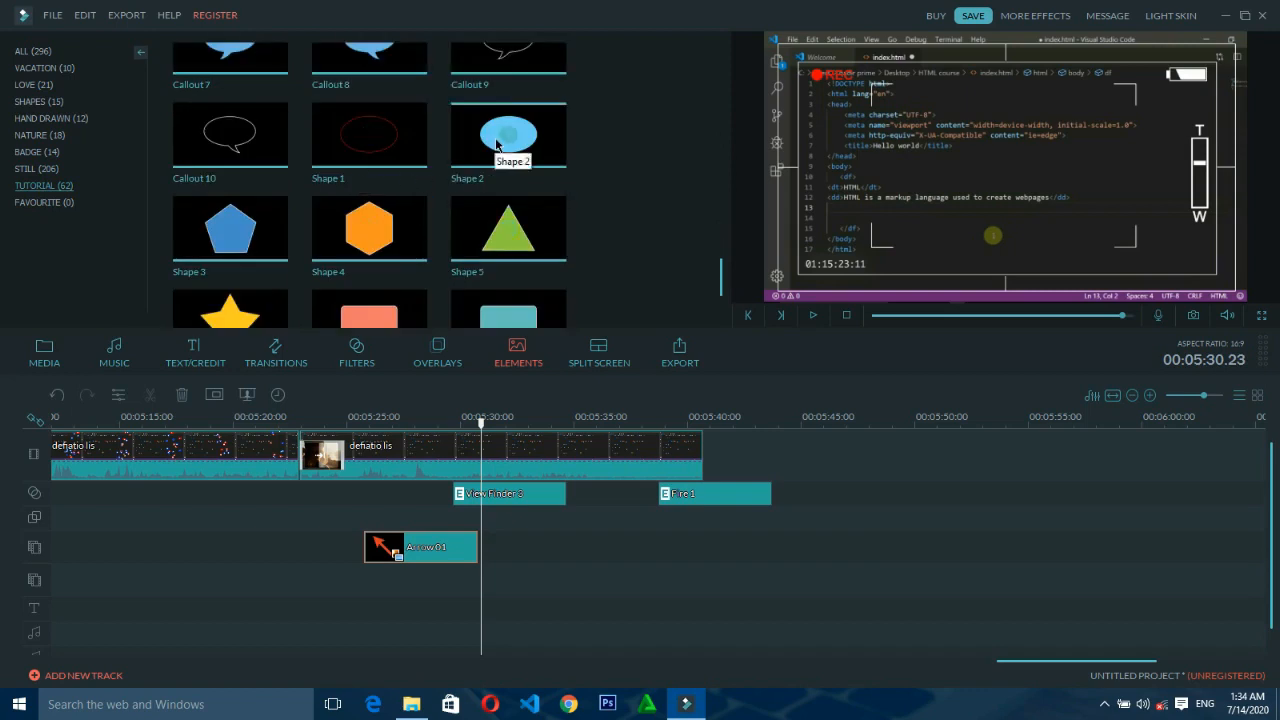
{"action": "scroll", "coordinate": [497, 145], "scroll_direction": "down", "scroll_amount": 2}
{"action": "scroll", "coordinate": [305, 250], "scroll_direction": "up", "scroll_amount": 15}
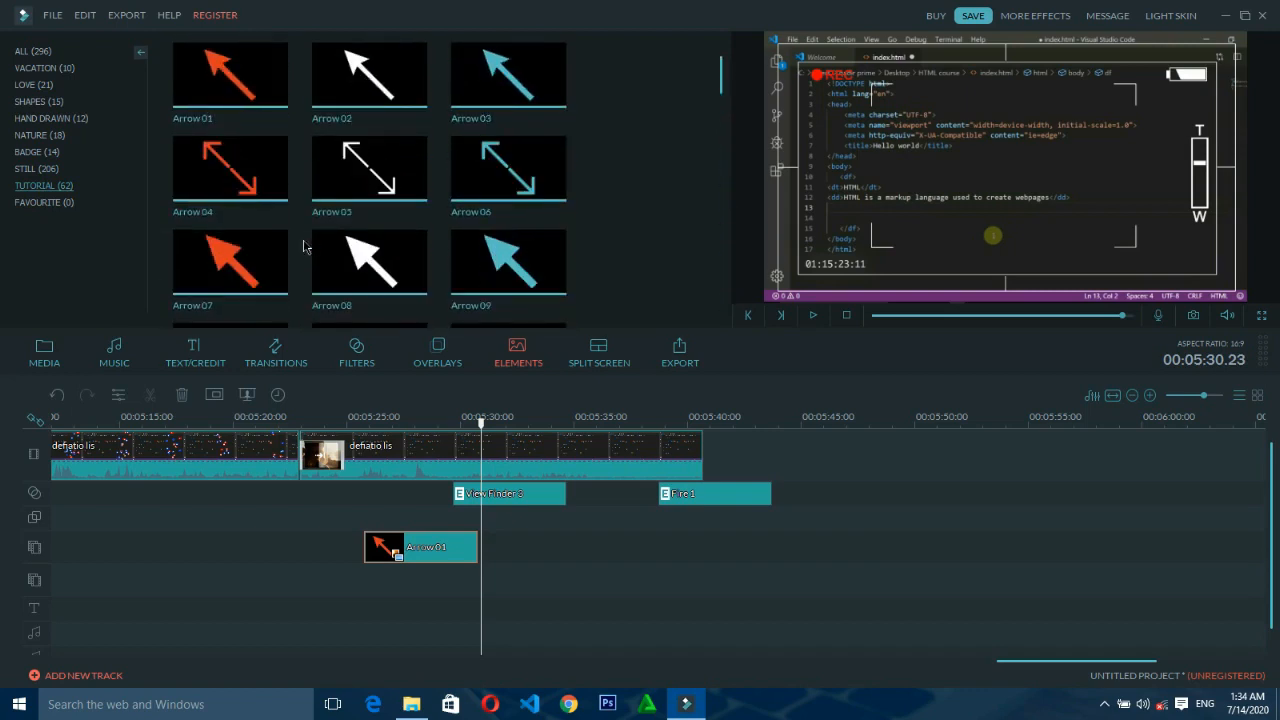
{"action": "left_click", "coordinate": [18, 86]}
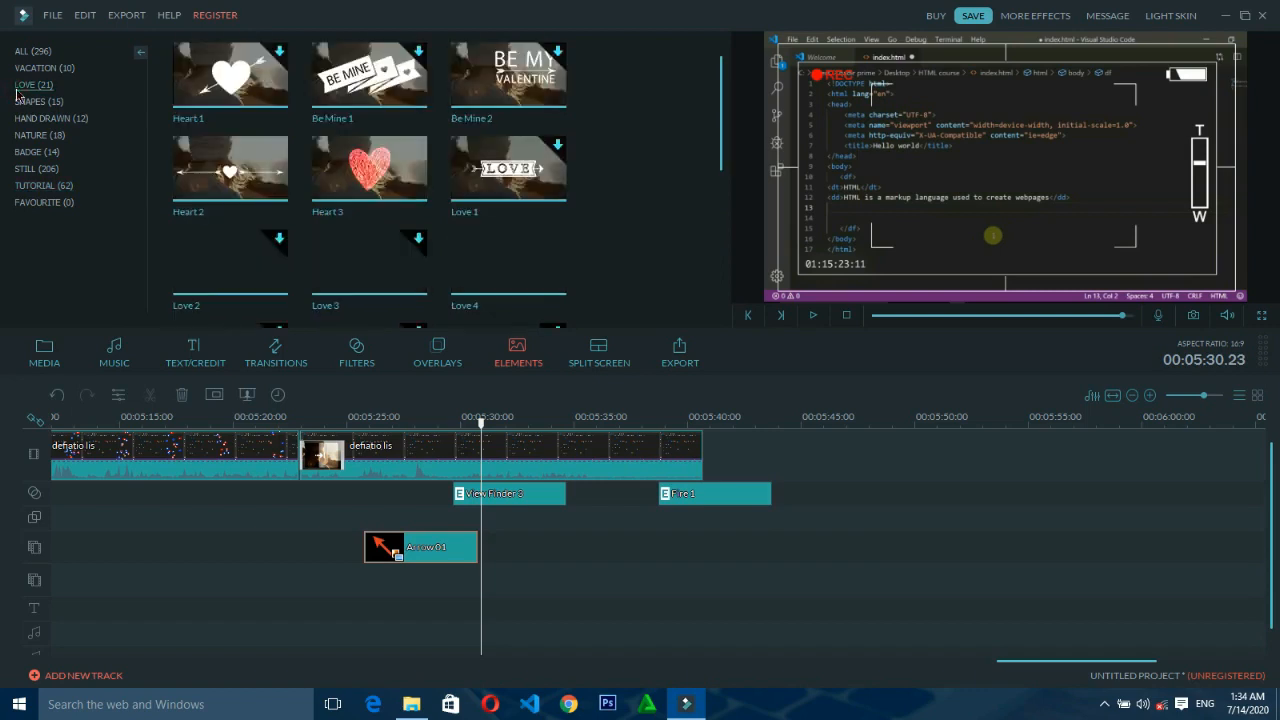
{"action": "scroll", "coordinate": [345, 255], "scroll_direction": "down", "scroll_amount": 3}
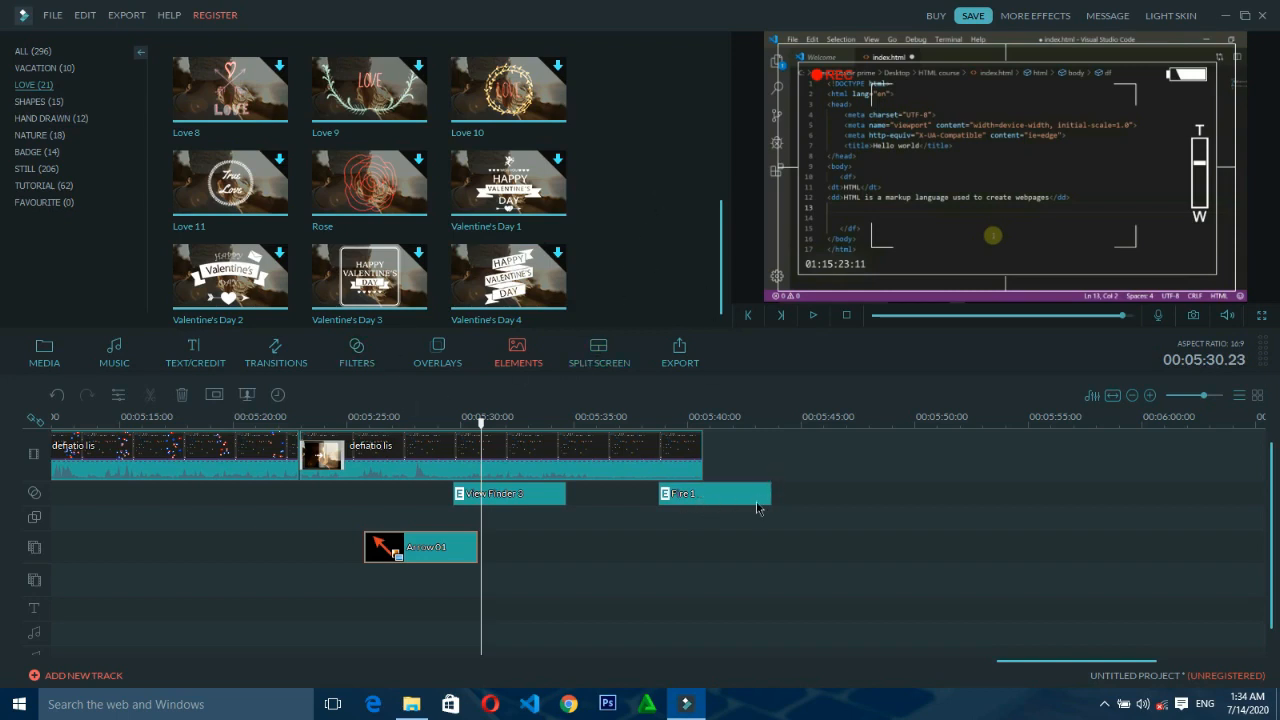
- Preview several two-part split screen layouts and insert the slanted 2 Screen D layout between the two clips at about 5 minutes 22 seconds
{"action": "left_click", "coordinate": [612, 343]}
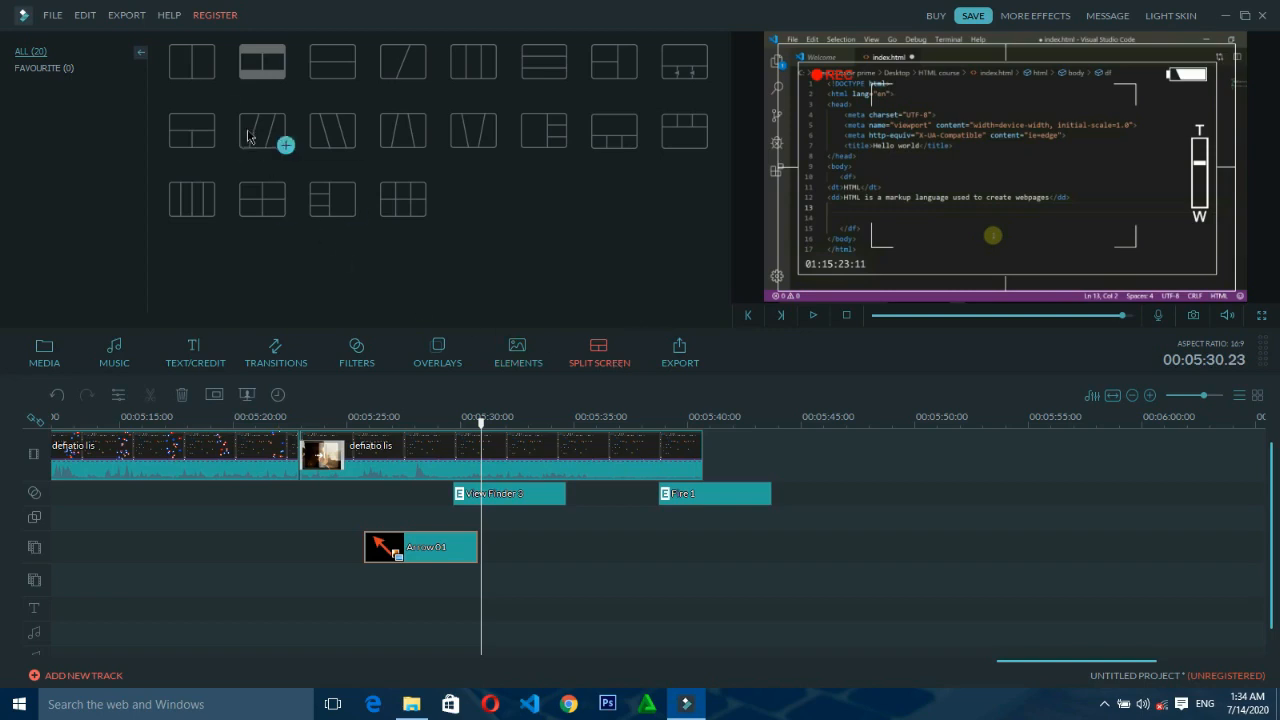
{"action": "left_click", "coordinate": [196, 66]}
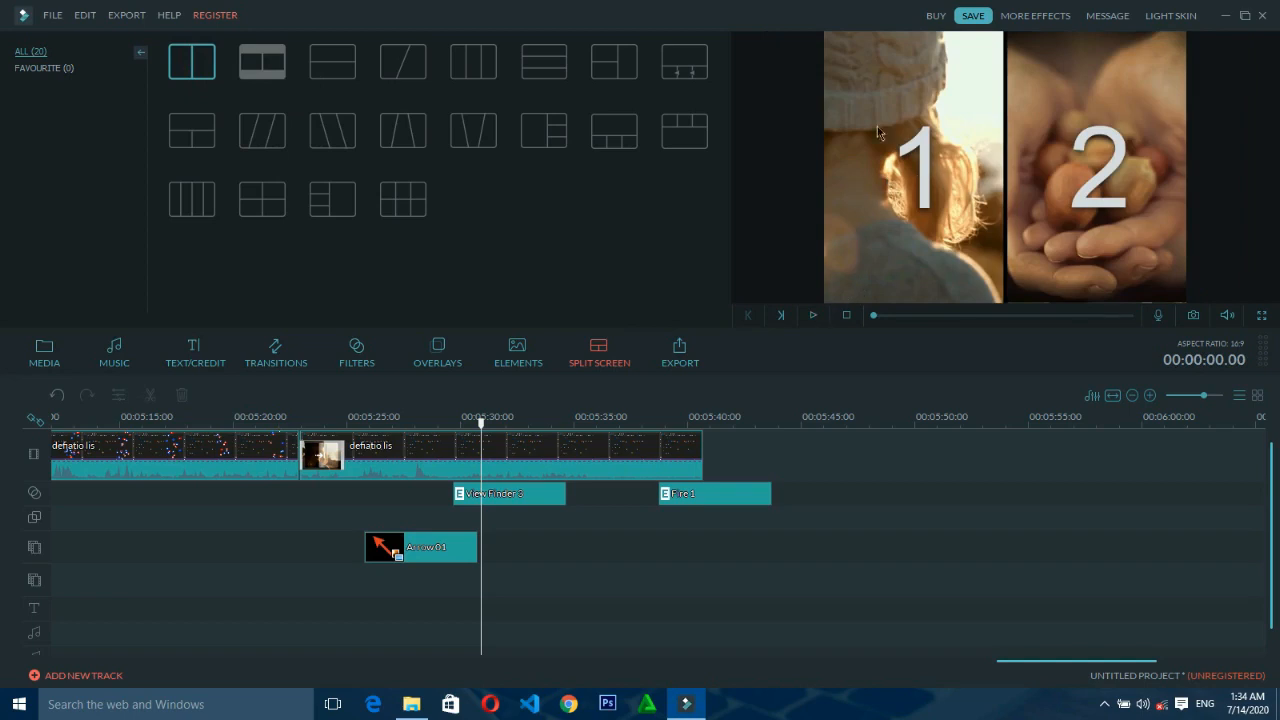
{"action": "left_click", "coordinate": [243, 70]}
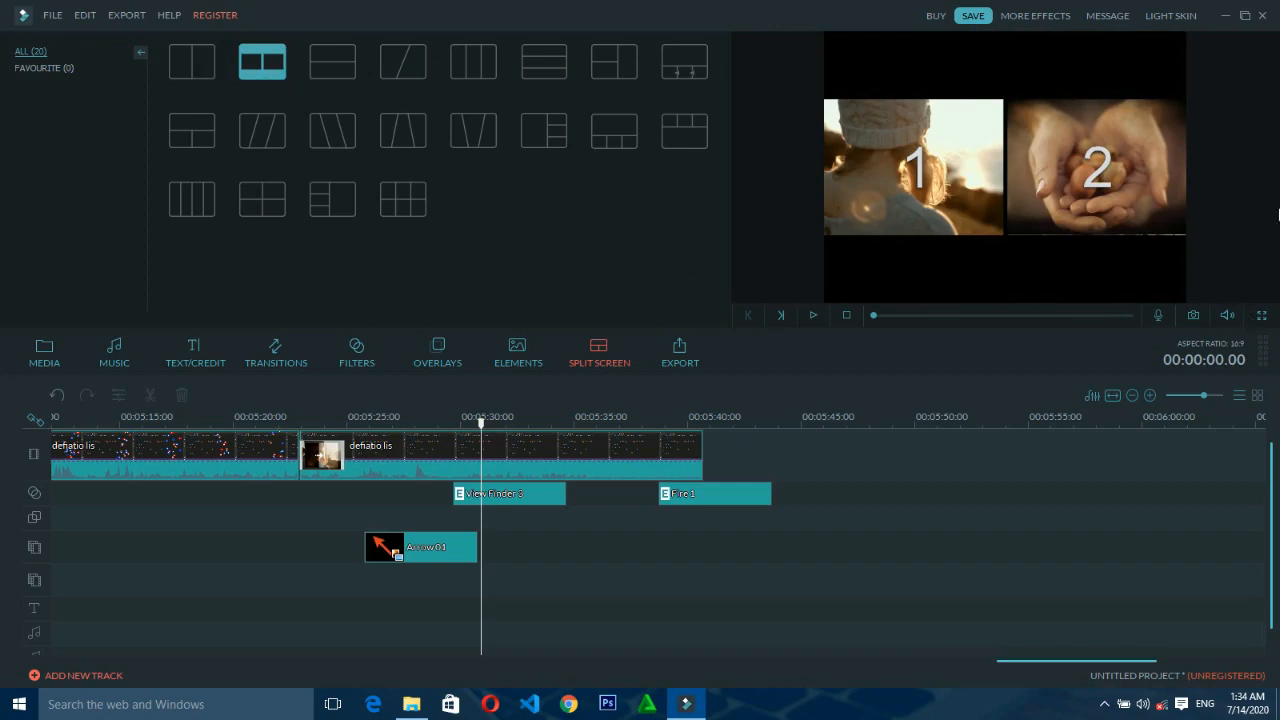
{"action": "left_click", "coordinate": [190, 72]}
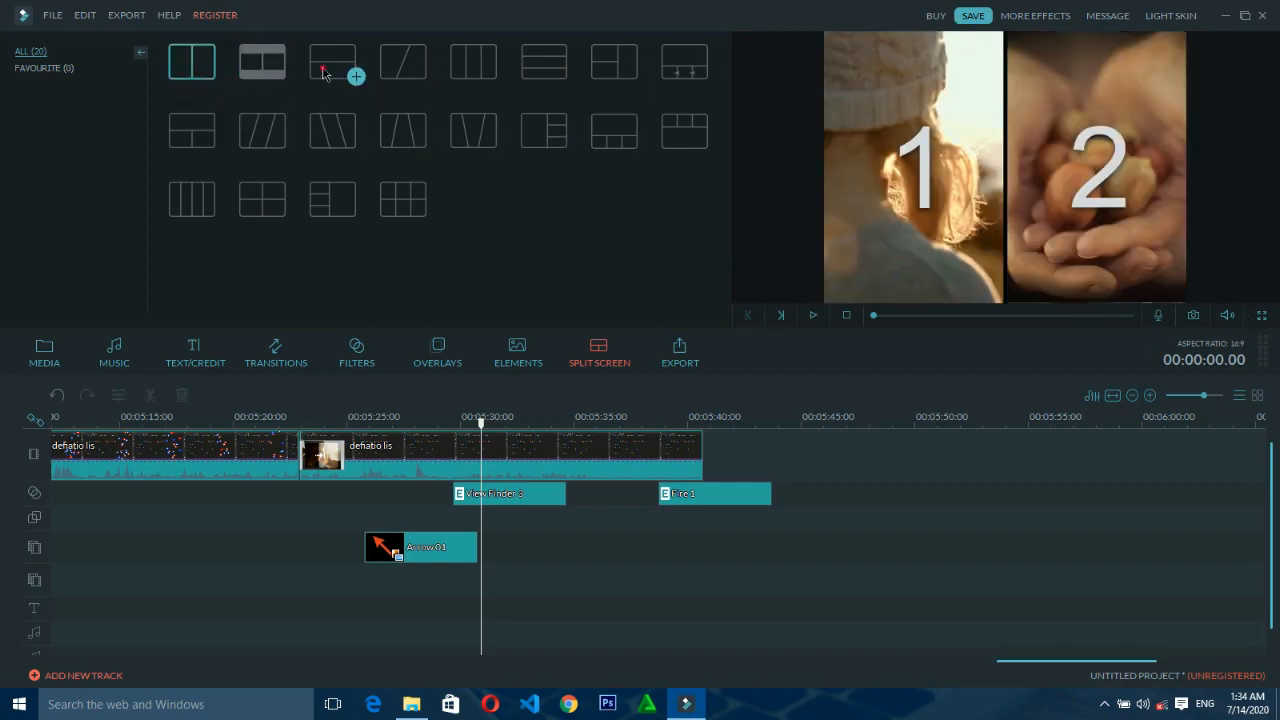
{"action": "left_click", "coordinate": [323, 73]}
{"action": "left_click", "coordinate": [395, 66]}
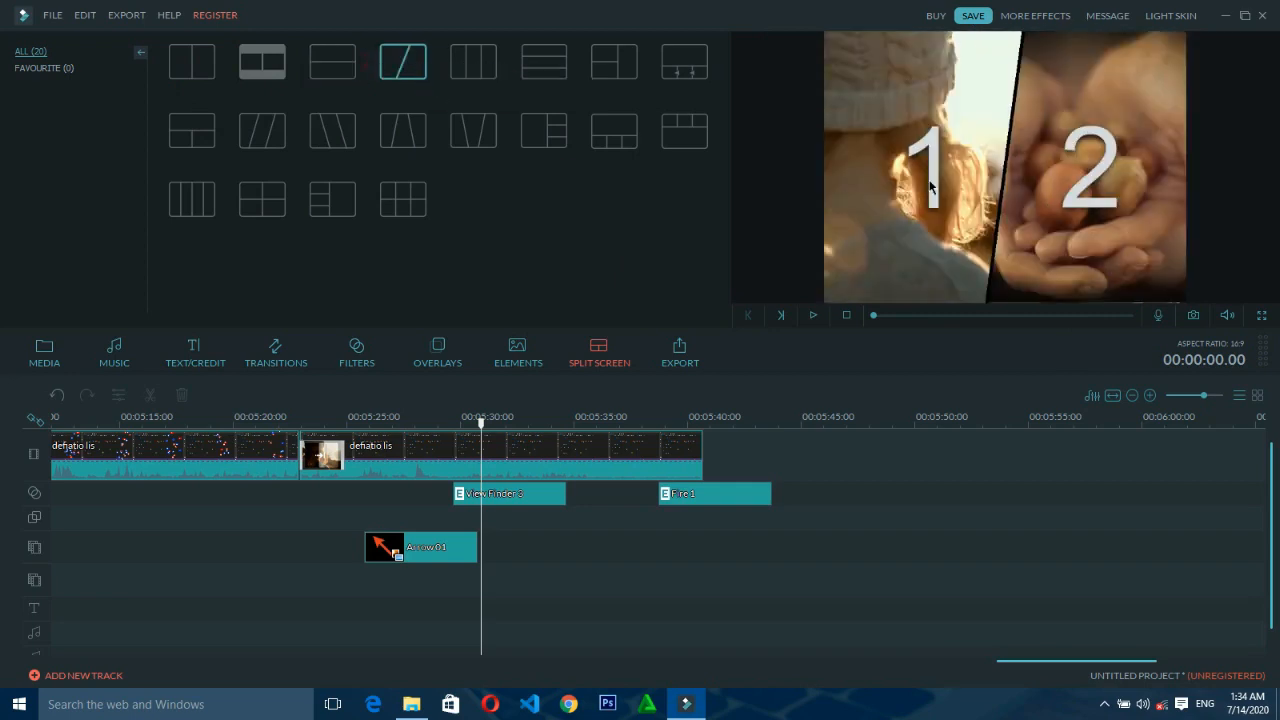
{"action": "left_click", "coordinate": [426, 75]}
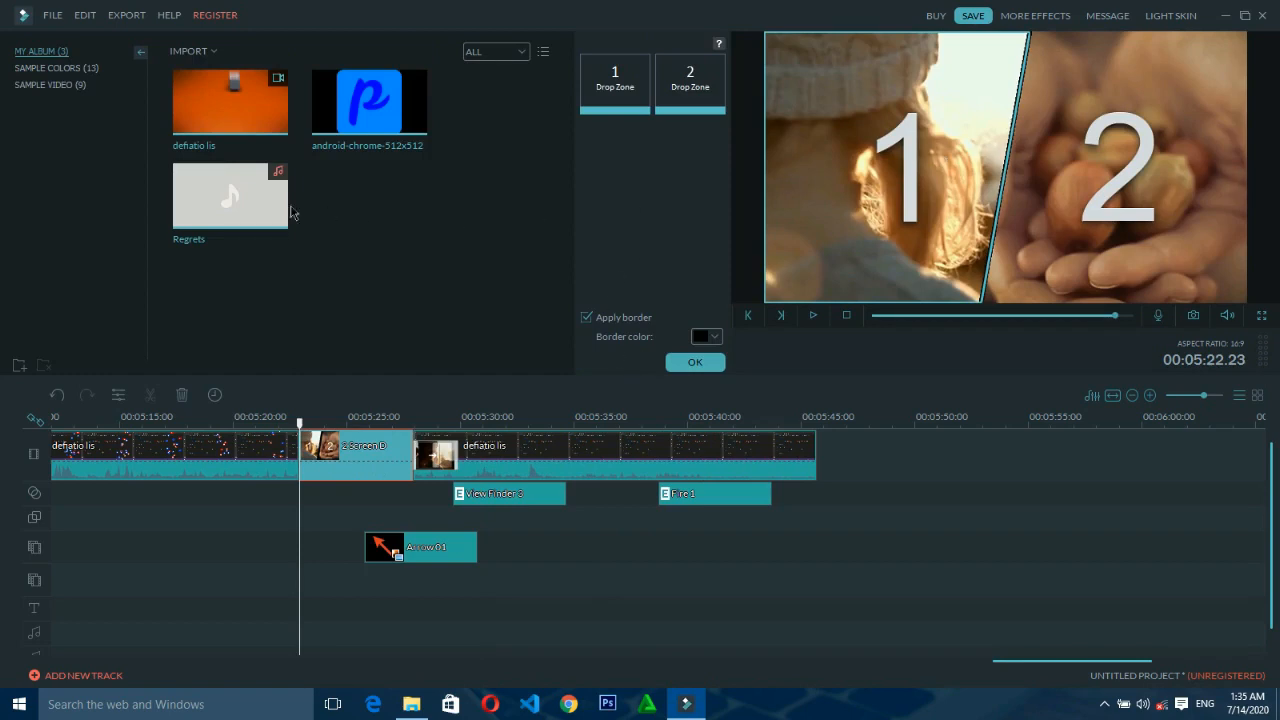
- Fill drop zone 1 of the 2 Screen D layout with the defiatio lis video and play the result
{"action": "left_click_drag", "start_coordinate": [212, 104], "coordinate": [627, 90]}
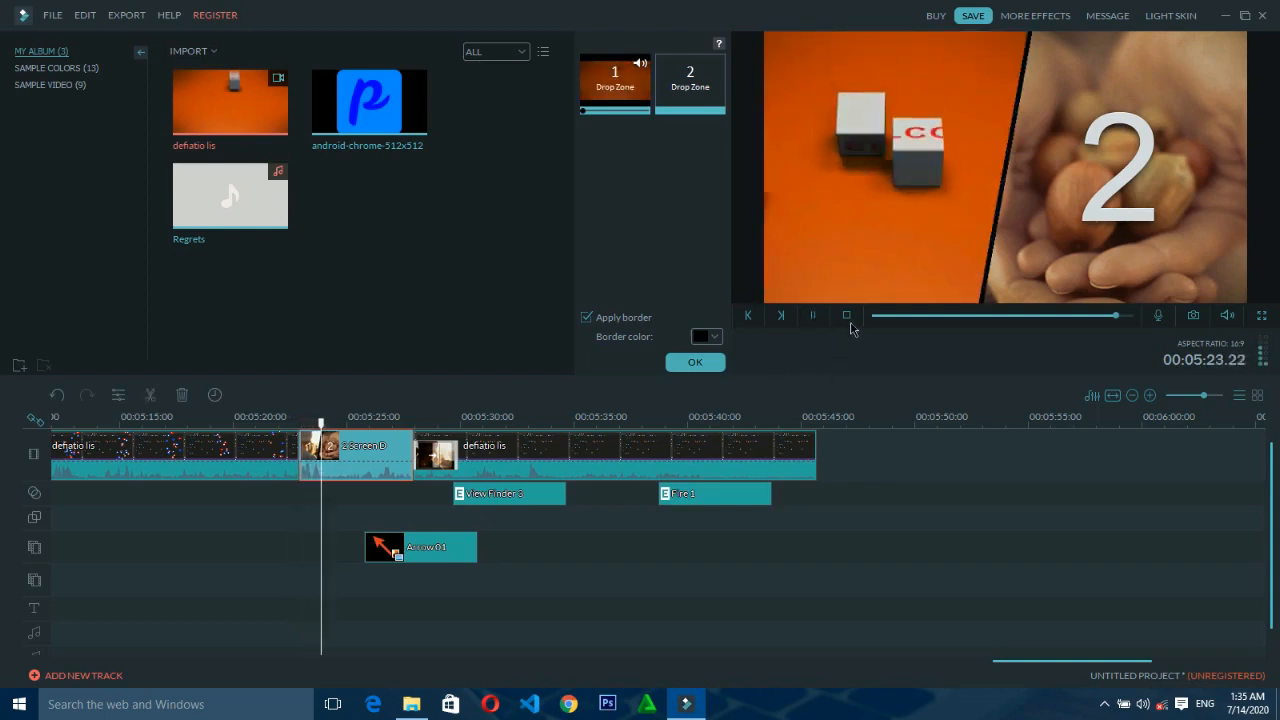
{"action": "left_click_drag", "start_coordinate": [820, 210], "coordinate": [880, 160]}
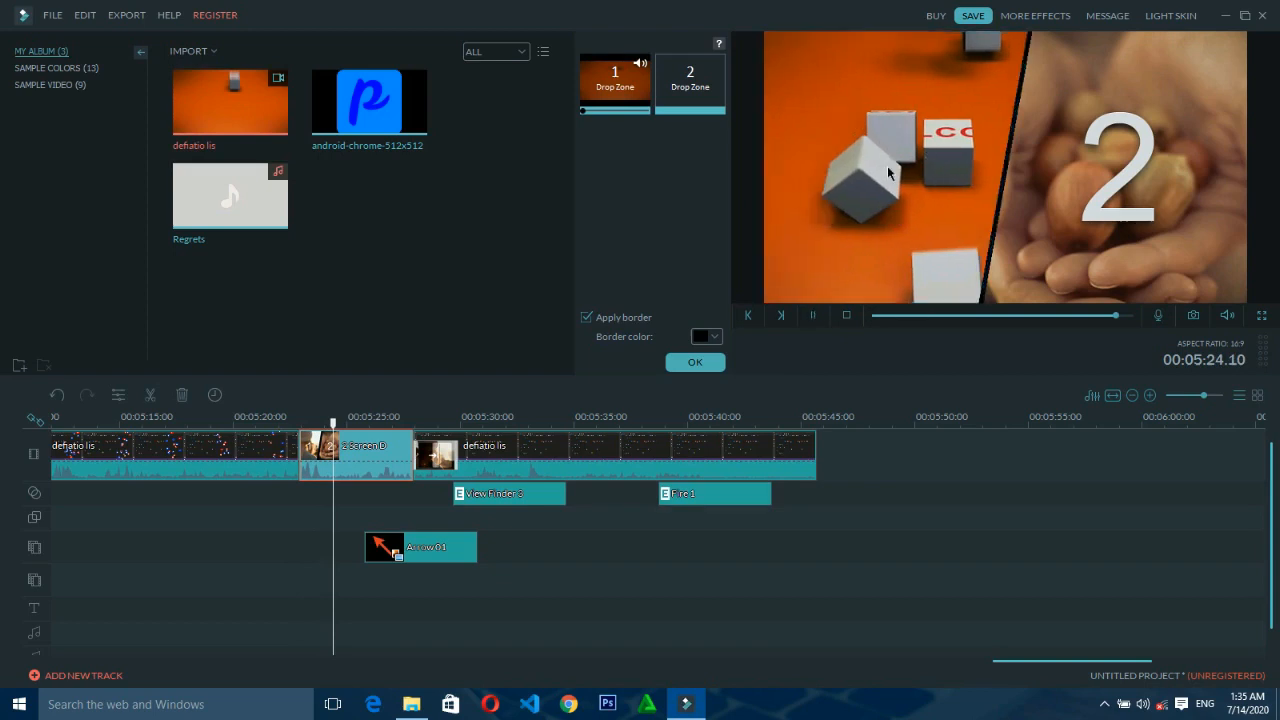
{"action": "key", "text": "space"}
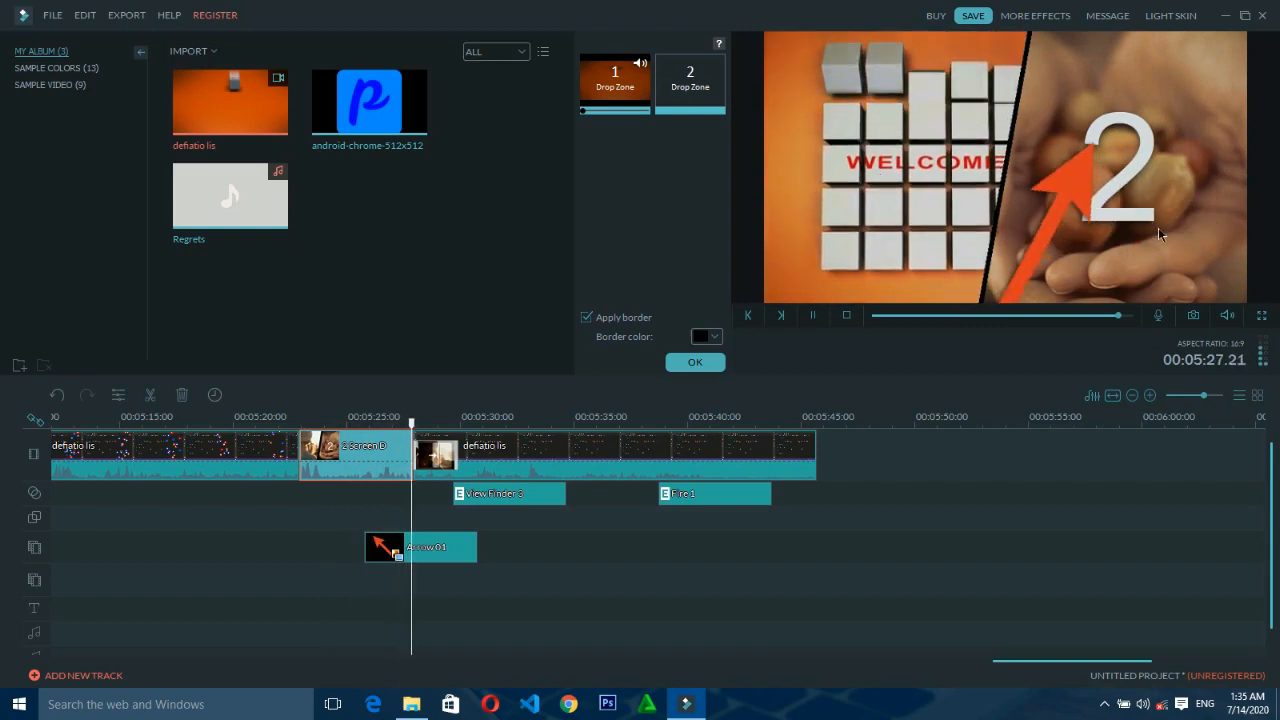
{"action": "key", "text": "space"}
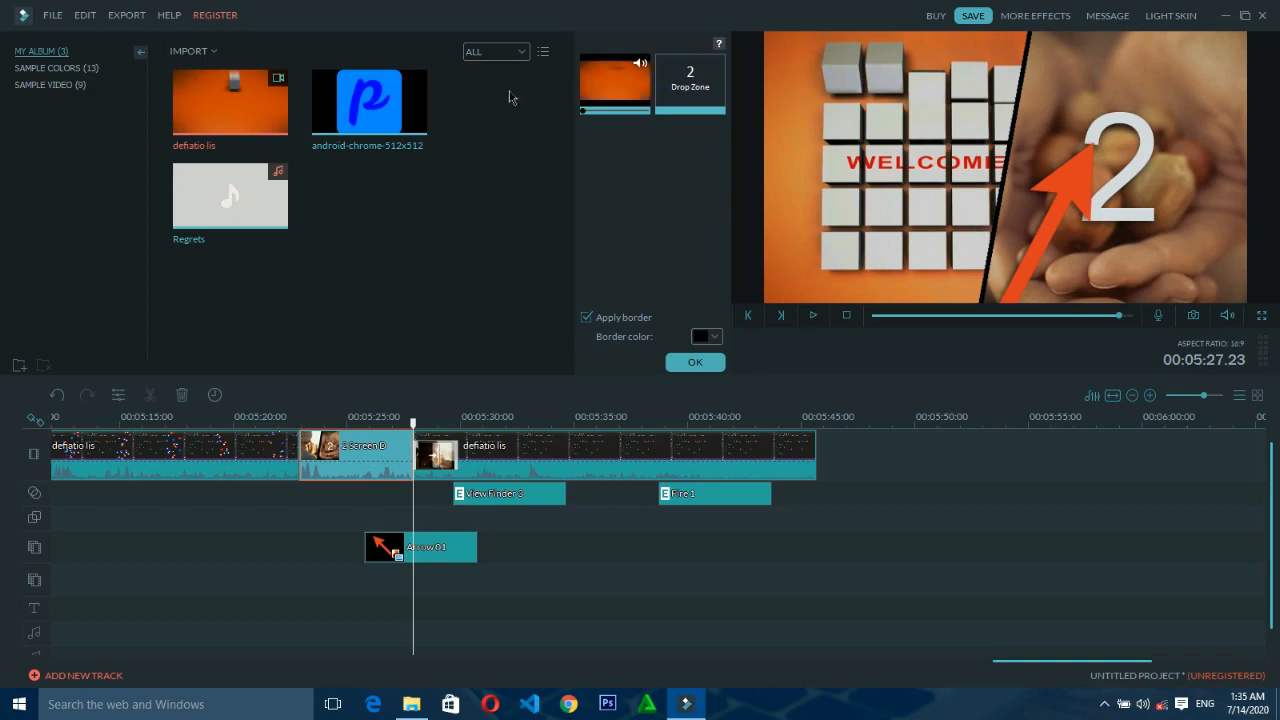
- Fill drop zone 2 with the android-chrome-512x512 image, accept the split screen and play past it
{"action": "left_click_drag", "start_coordinate": [384, 101], "coordinate": [671, 86]}
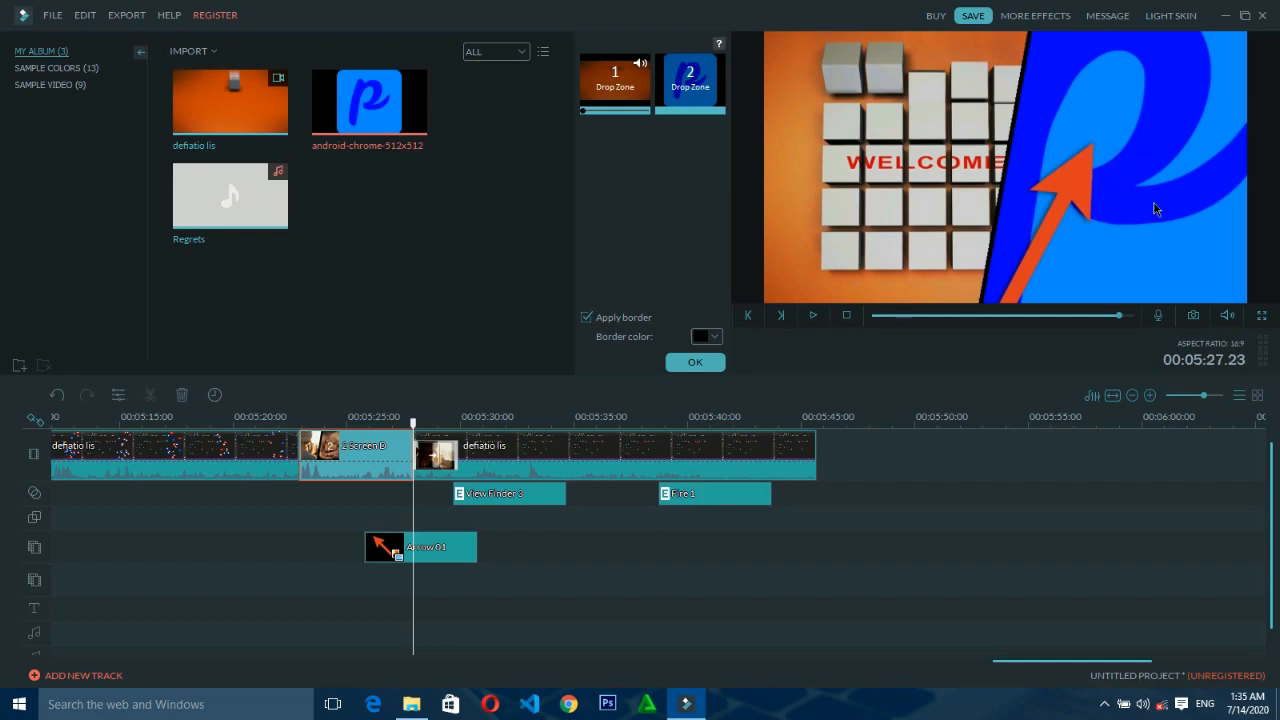
{"action": "left_click", "coordinate": [721, 362]}
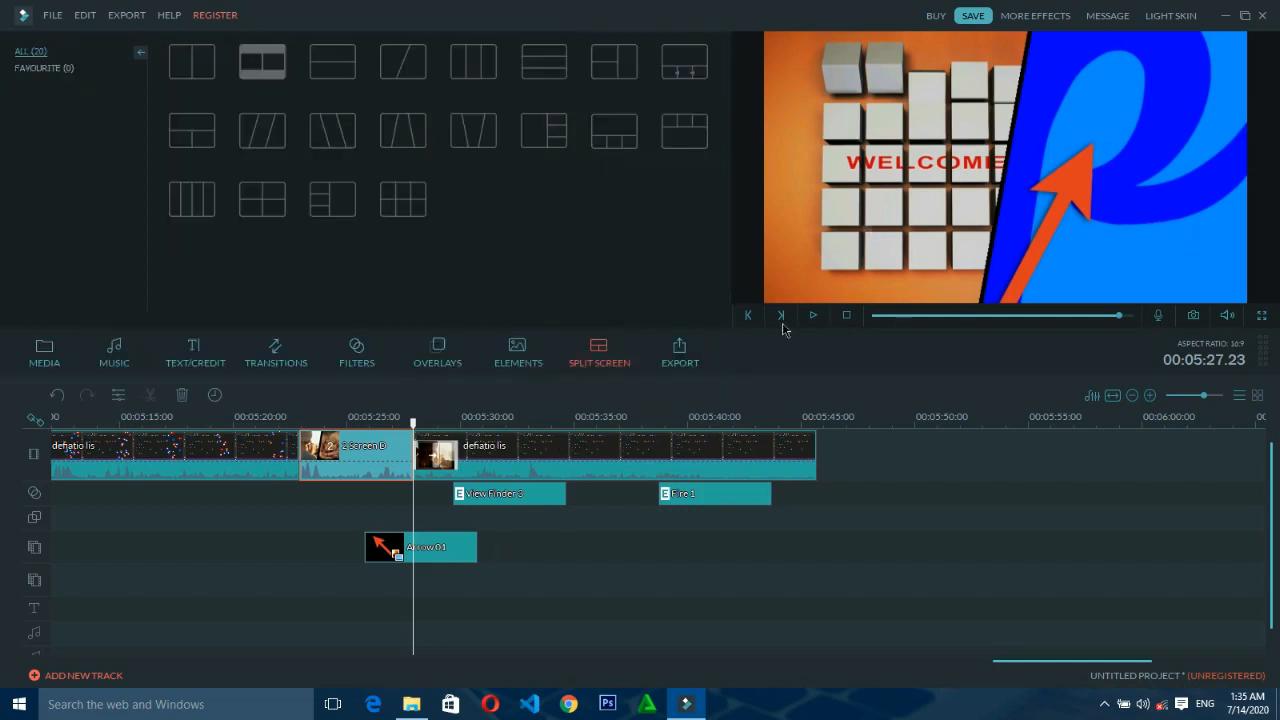
{"action": "left_click", "coordinate": [813, 316]}
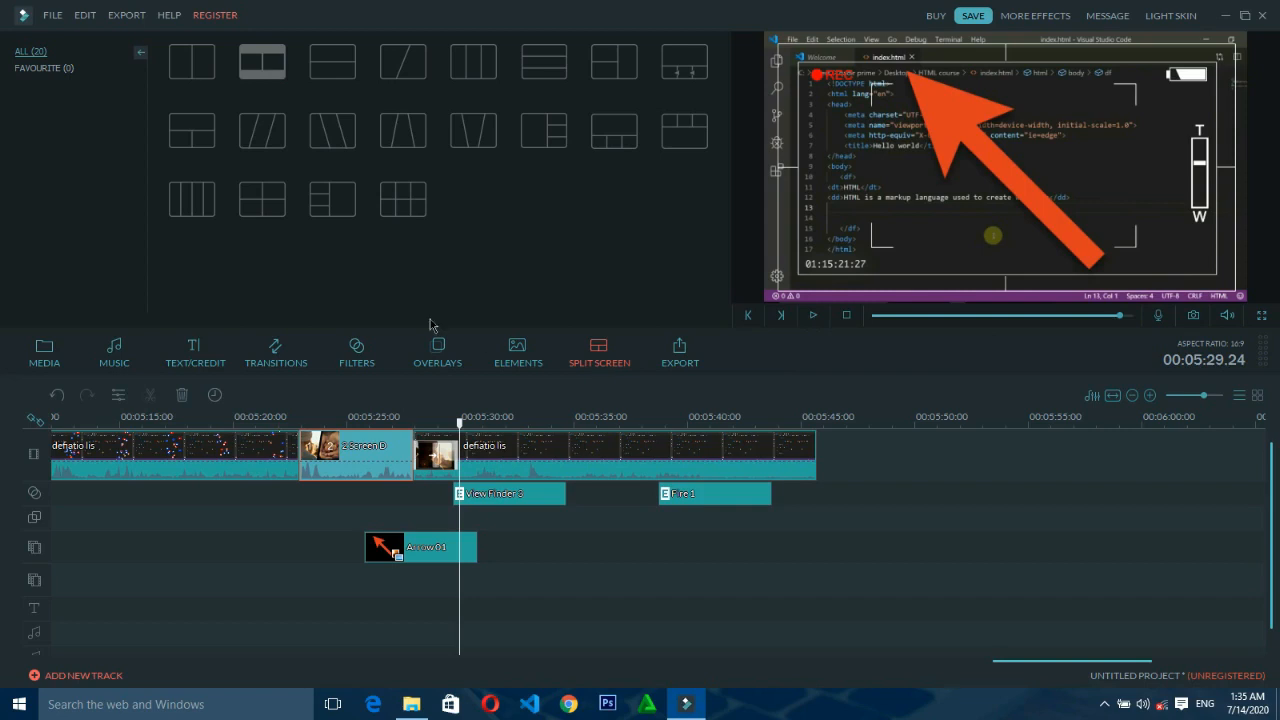
- Insert the slanted three-part 3 Screen F layout directly after the 2 Screen D clip, leaving its drop zones empty
{"action": "left_click", "coordinate": [348, 150]}
{"action": "left_click_drag", "start_coordinate": [354, 463], "coordinate": [400, 458]}
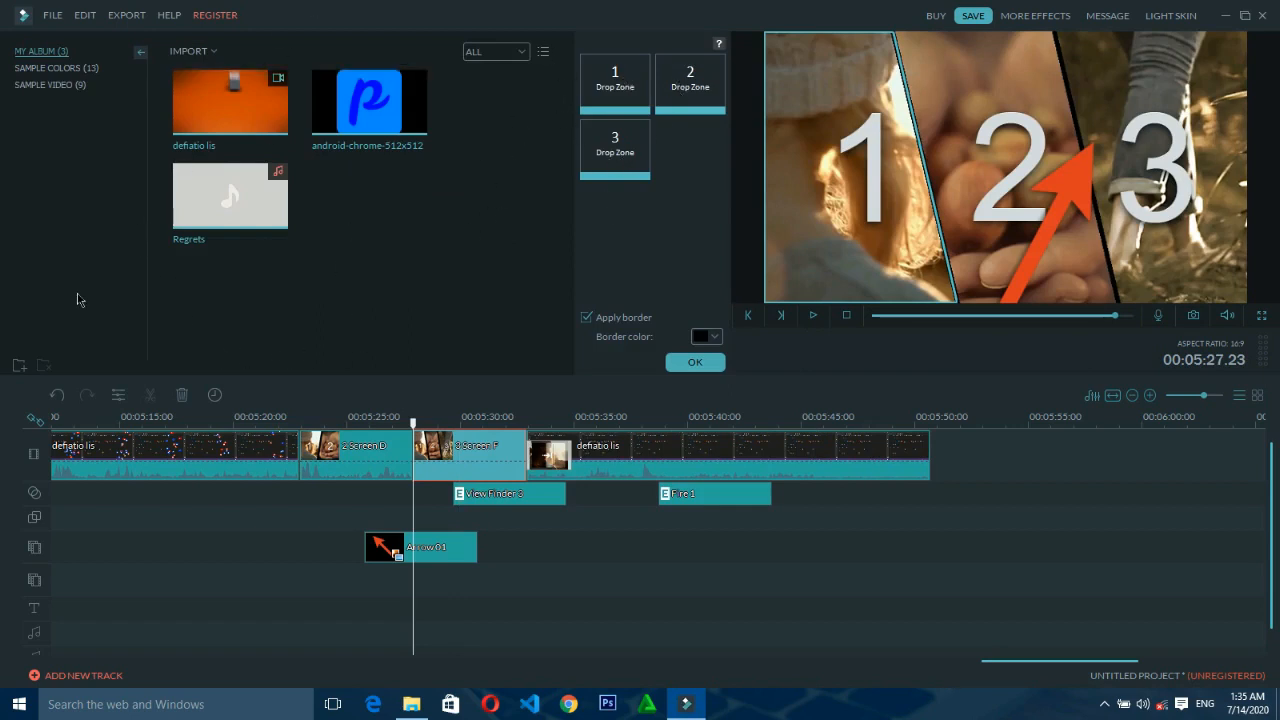
{"action": "left_click", "coordinate": [681, 363]}
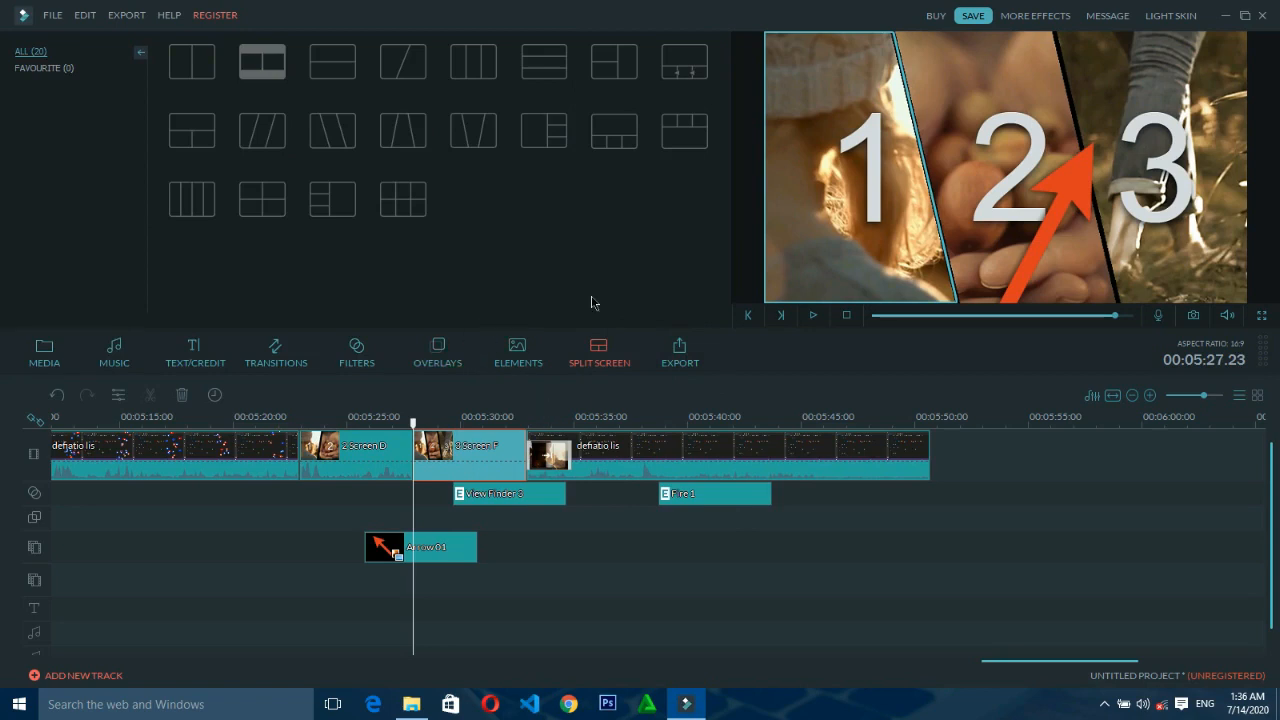
- Open the export settings, examine the YouTube upload options and return to the local file formats
{"action": "left_click", "coordinate": [684, 362]}
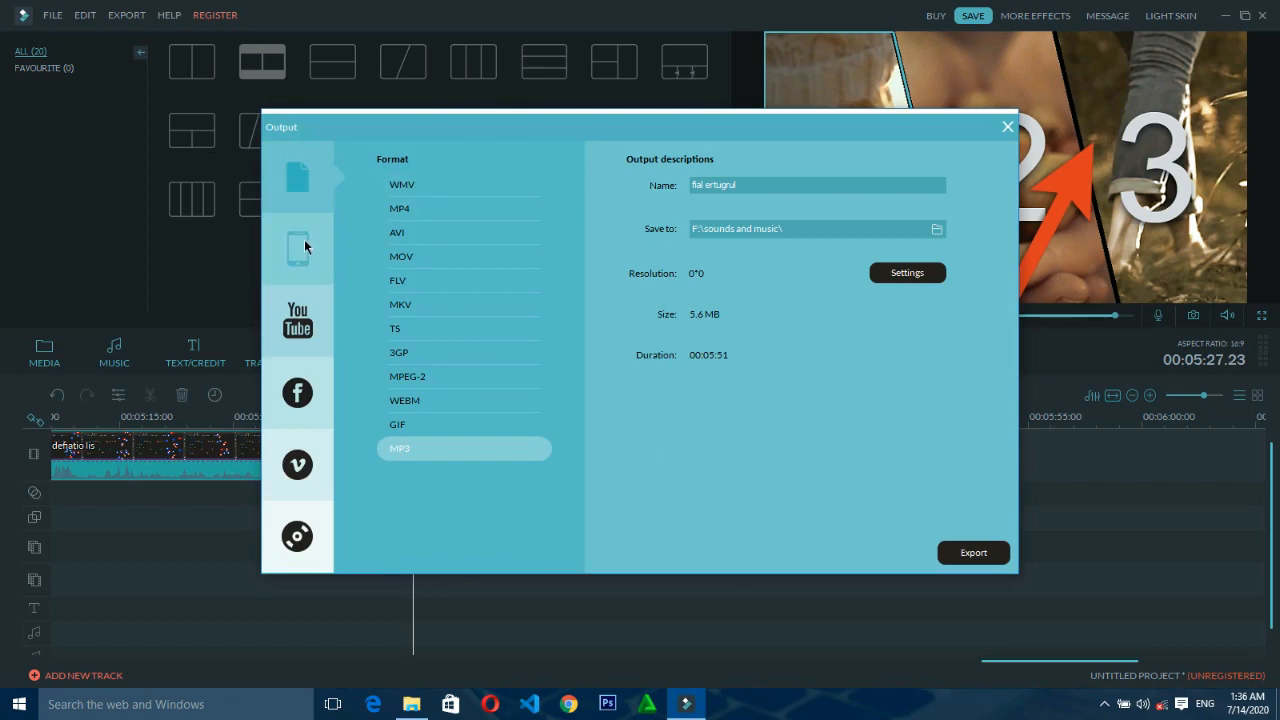
{"action": "left_click", "coordinate": [313, 328]}
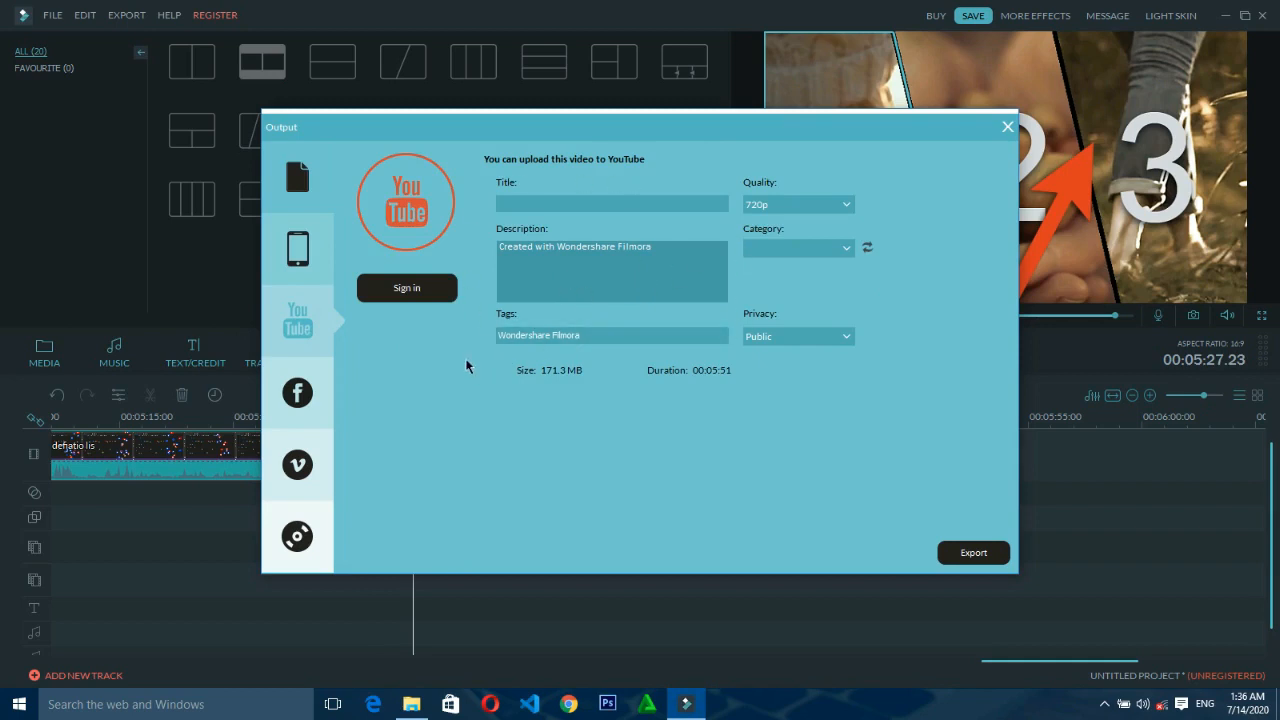
{"action": "left_click", "coordinate": [283, 184]}
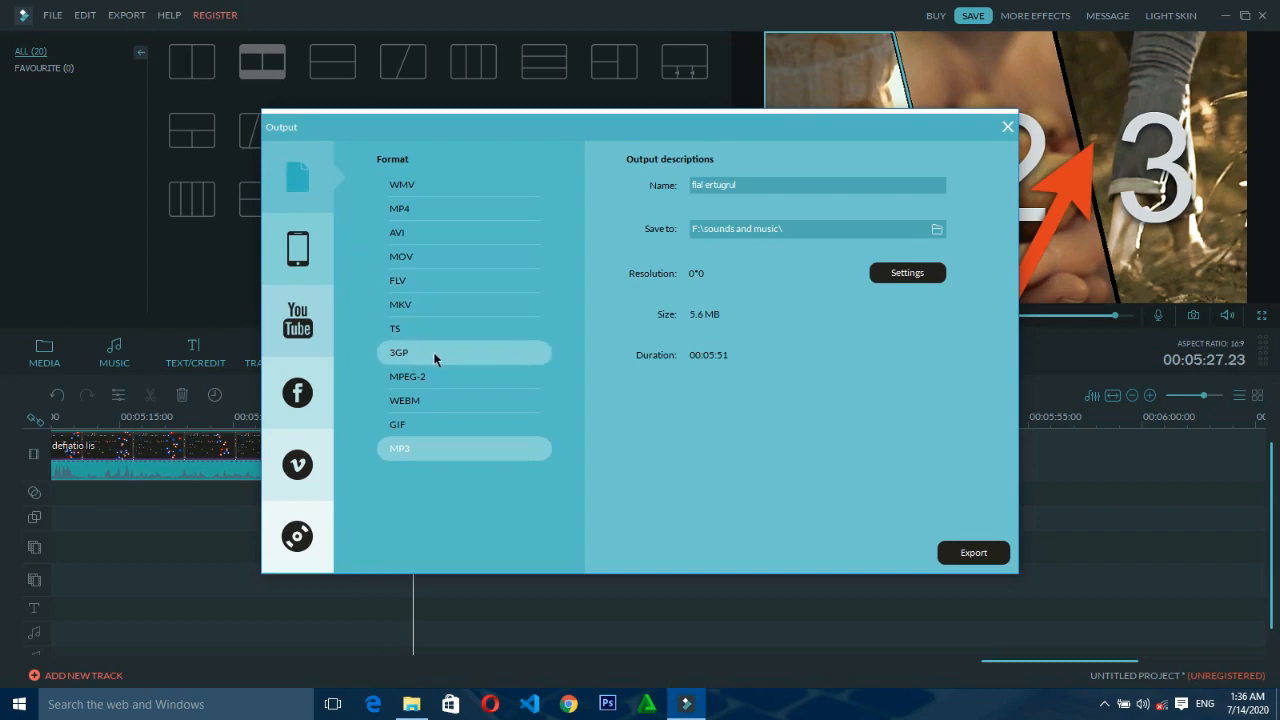
- Compare the GIF, MP3 and WMV output formats and choose MP4 as the export format
{"action": "left_click", "coordinate": [440, 427]}
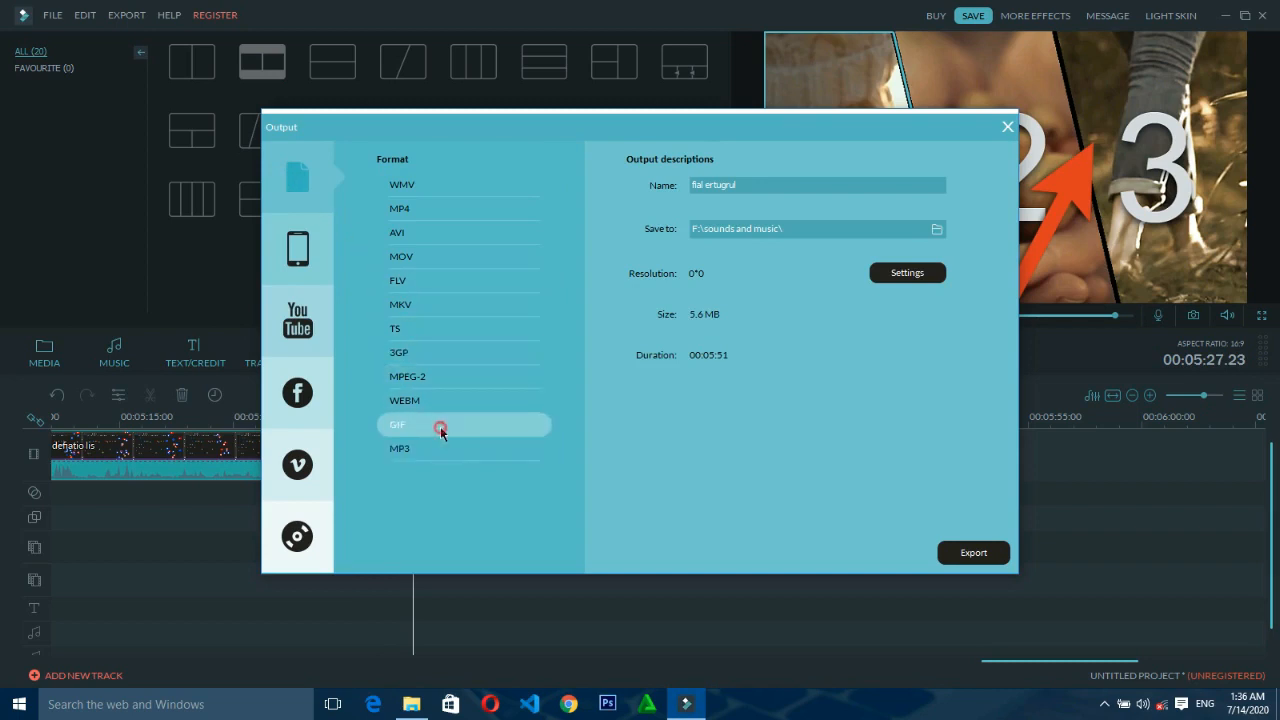
{"action": "left_click", "coordinate": [443, 454]}
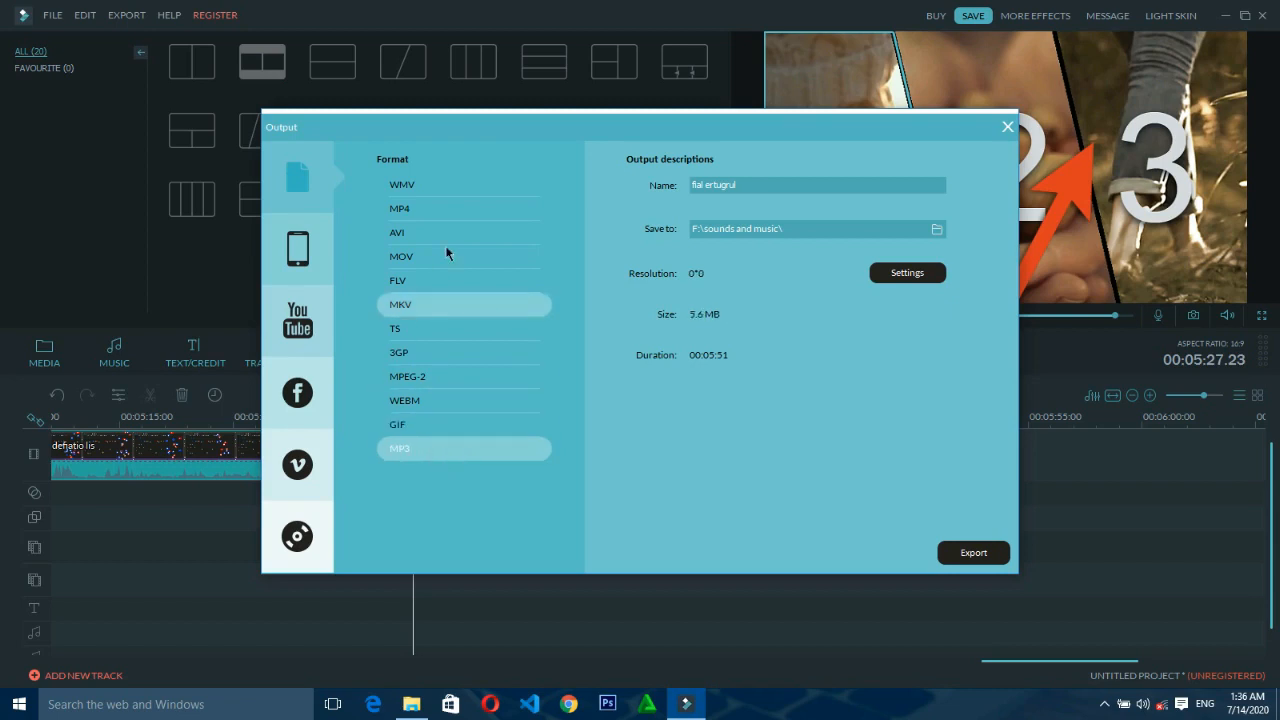
{"action": "left_click", "coordinate": [463, 206]}
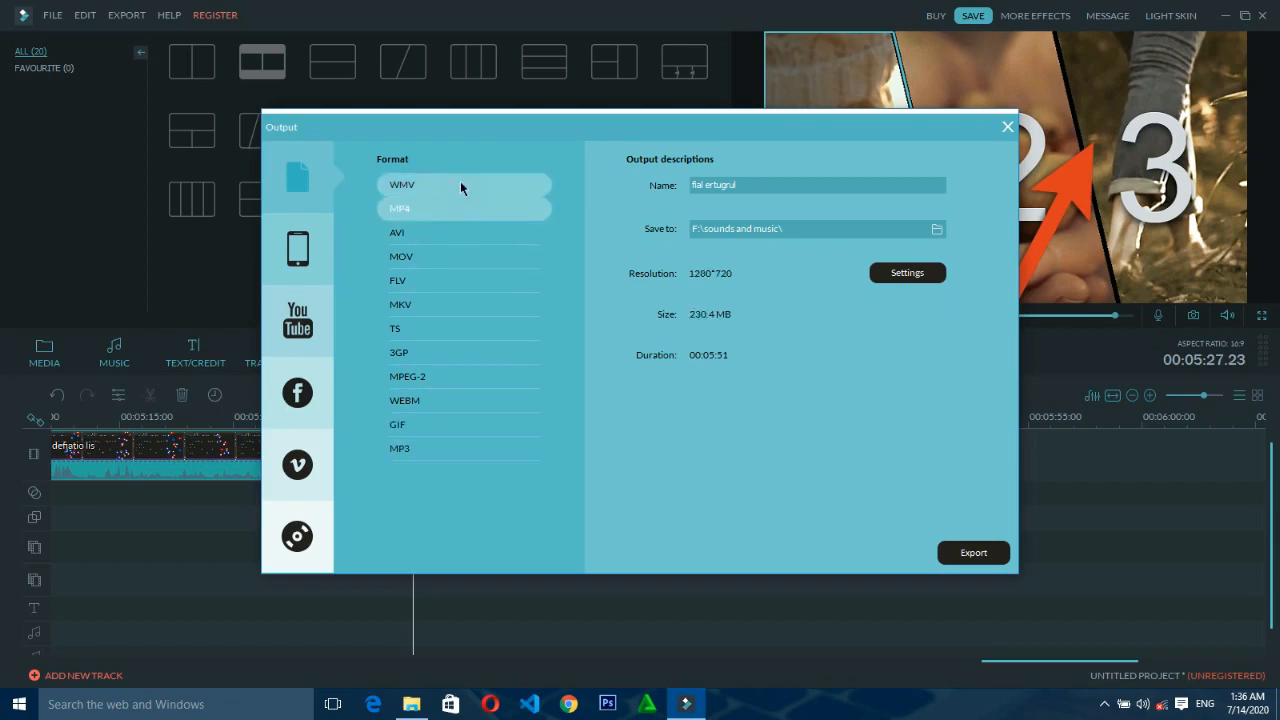
{"action": "left_click", "coordinate": [460, 184]}
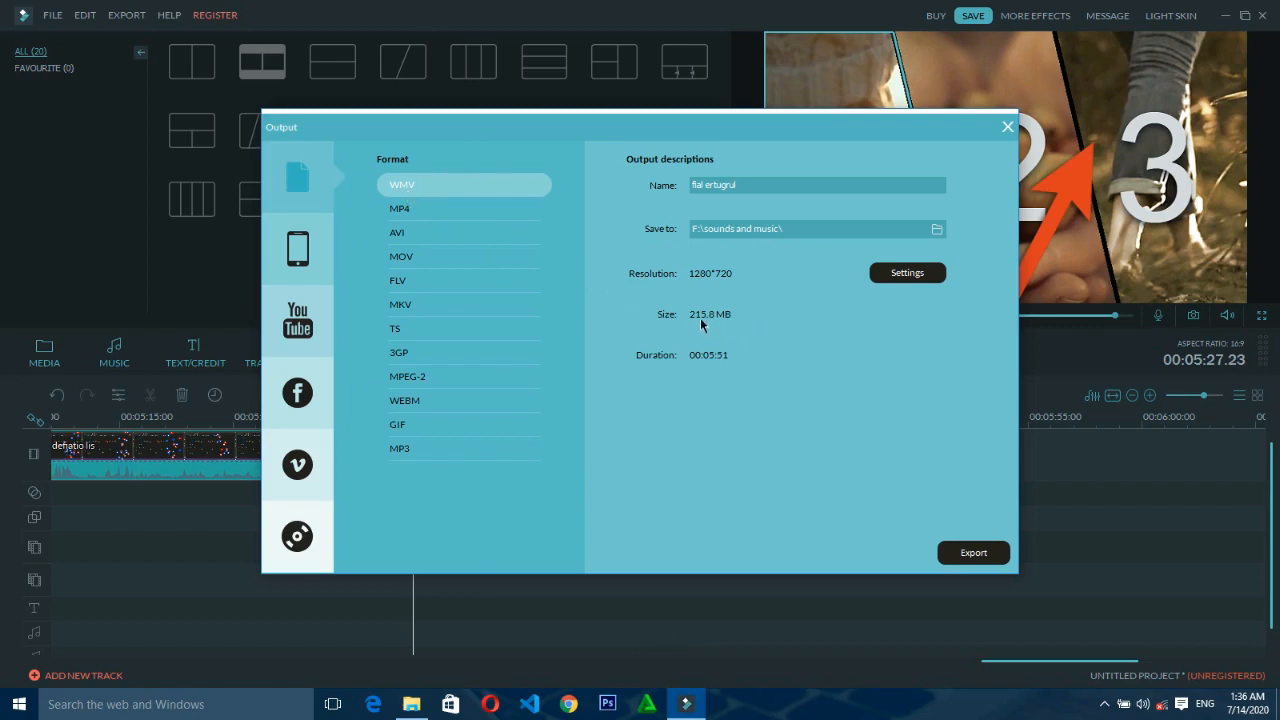
{"action": "left_click", "coordinate": [465, 209]}
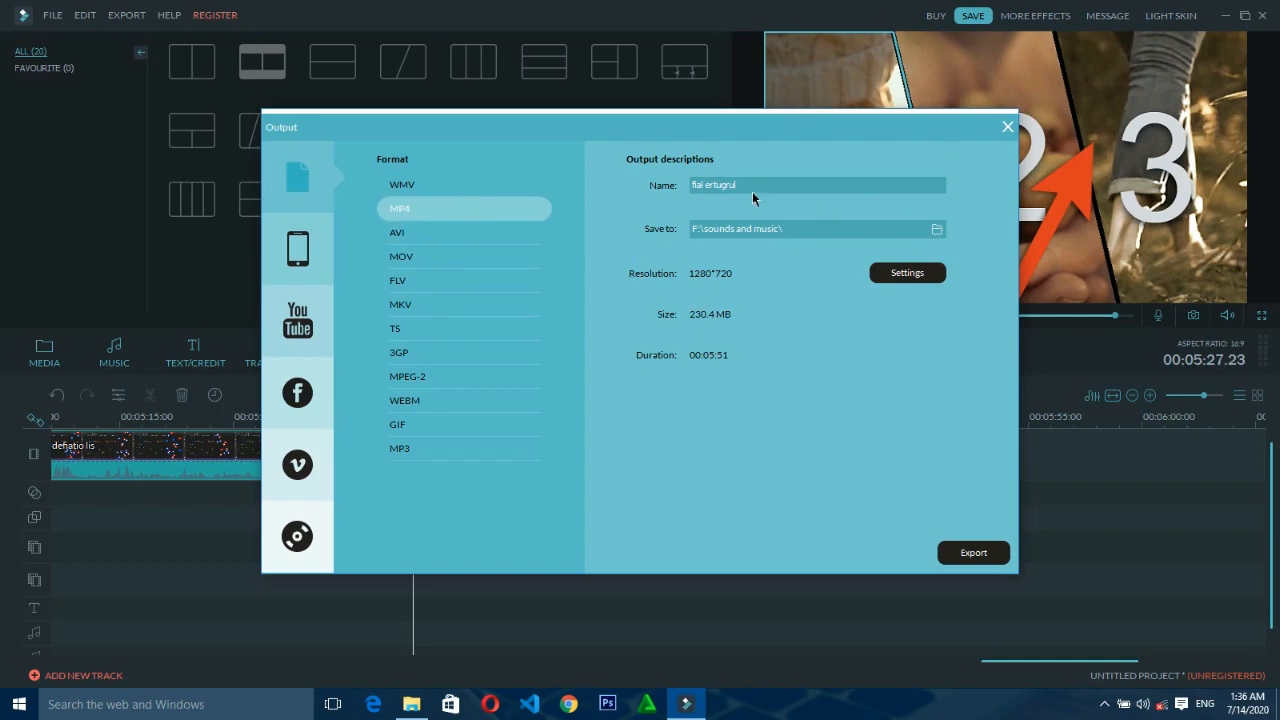
- Name the output file demo and review the destination folders, keeping F:\sounds and music as the save location
{"action": "left_click_drag", "start_coordinate": [752, 191], "coordinate": [643, 192]}
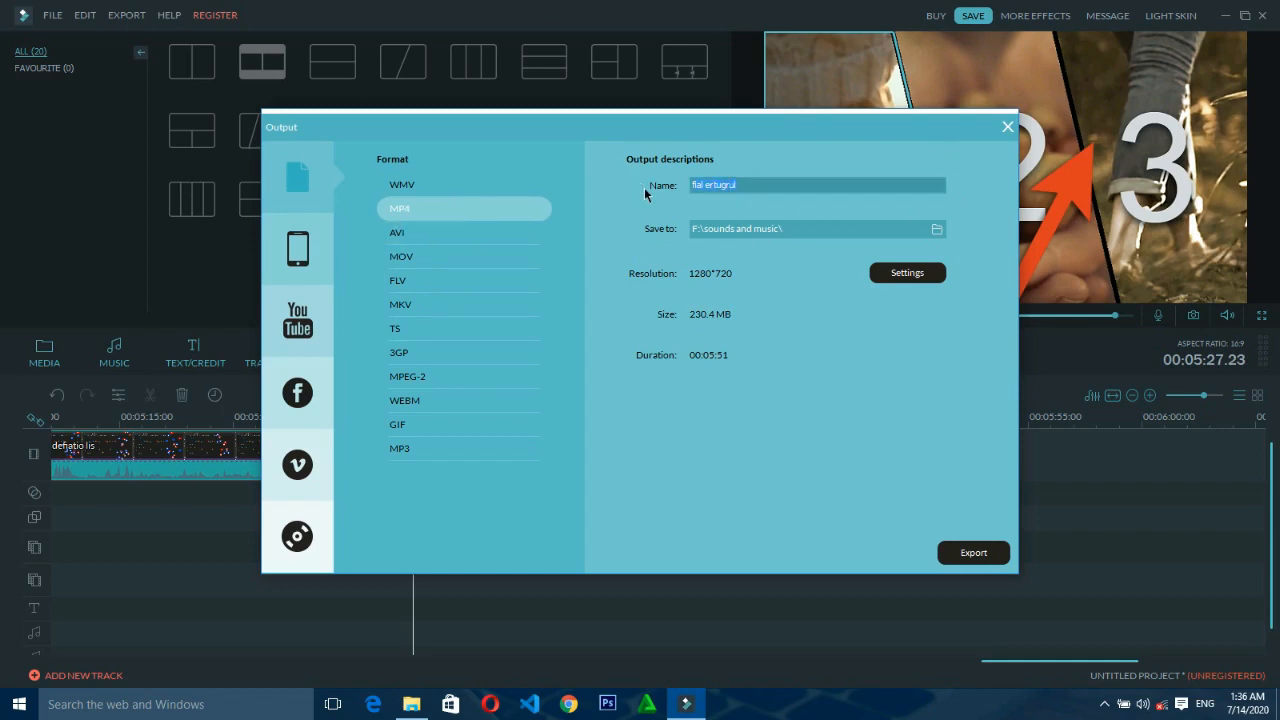
{"action": "key", "text": "BackSpace"}
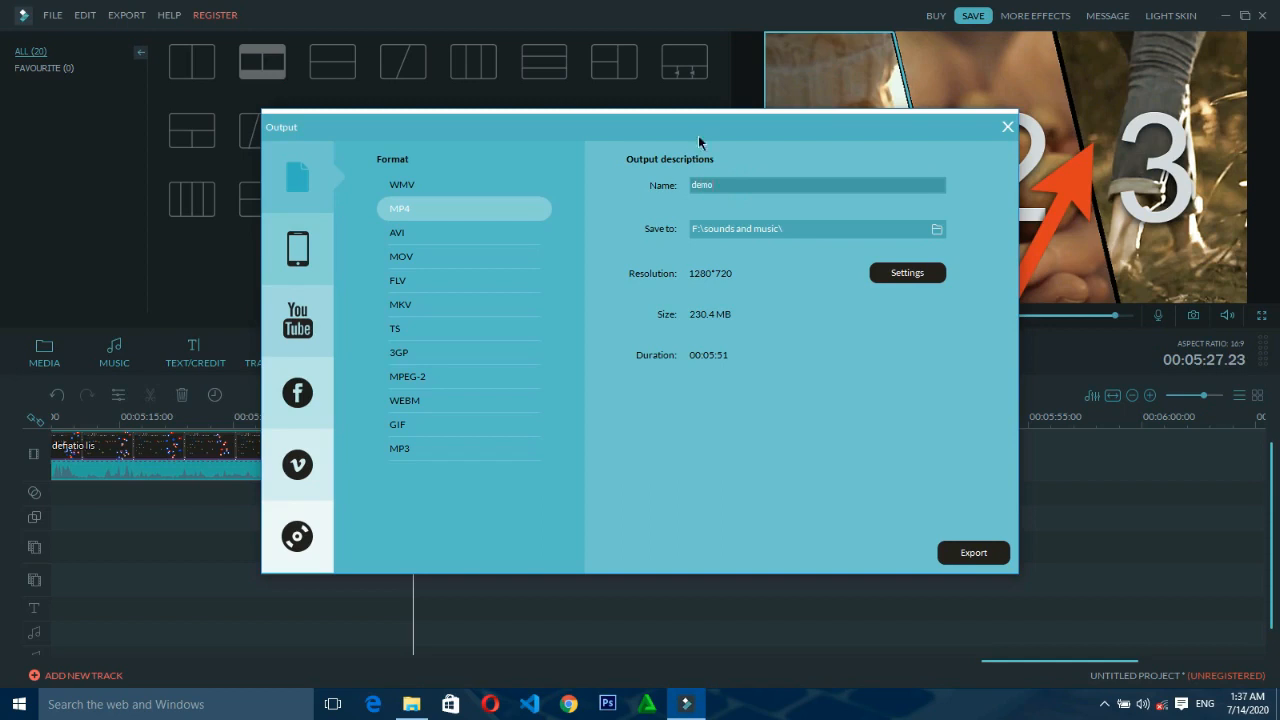
{"action": "left_click", "coordinate": [945, 230]}
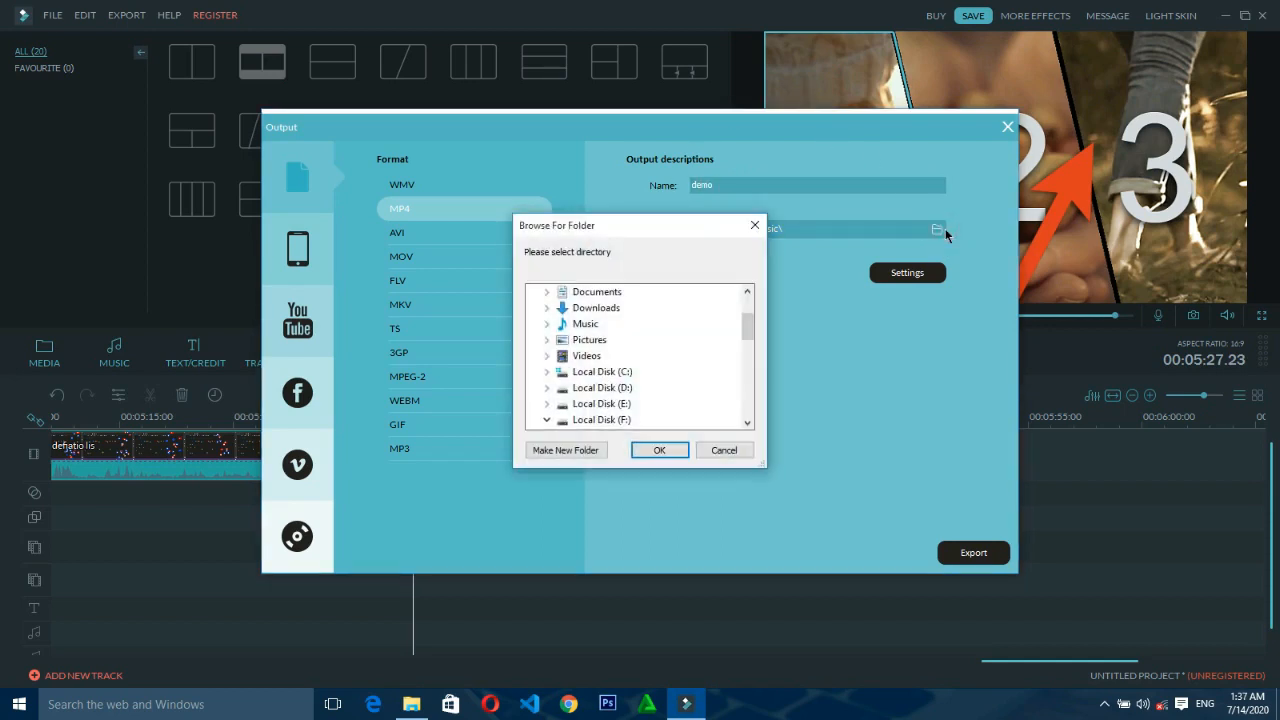
{"action": "scroll", "coordinate": [702, 354], "scroll_direction": "down", "scroll_amount": 5}
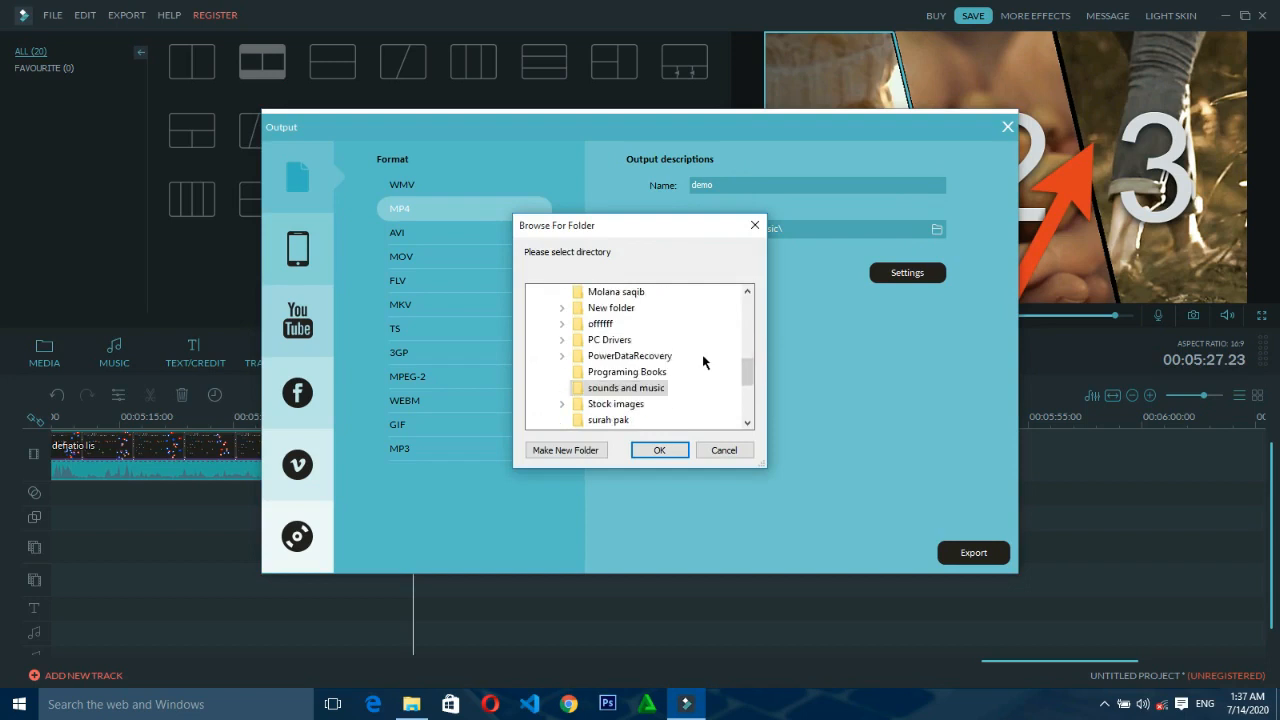
{"action": "scroll", "coordinate": [702, 354], "scroll_direction": "up", "scroll_amount": 4}
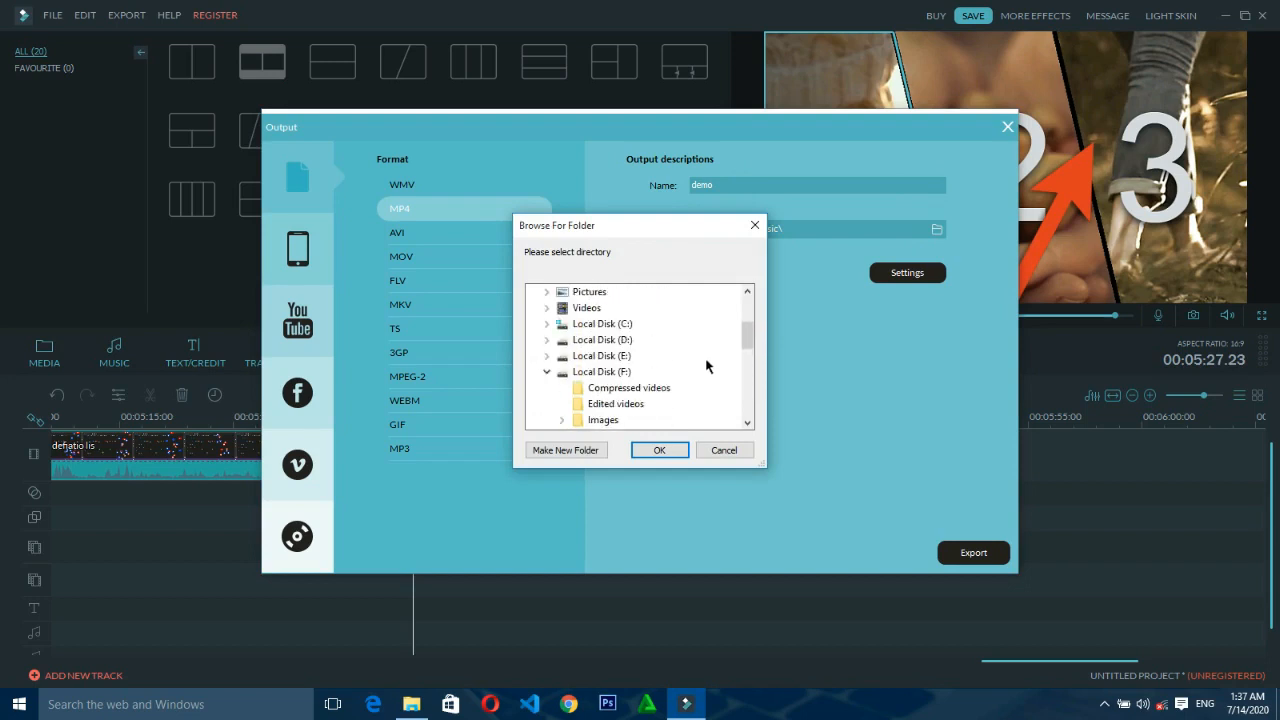
{"action": "left_click", "coordinate": [677, 457]}
- Set the MP4 export quality to Best and accept the encoding settings
{"action": "left_click", "coordinate": [929, 284]}
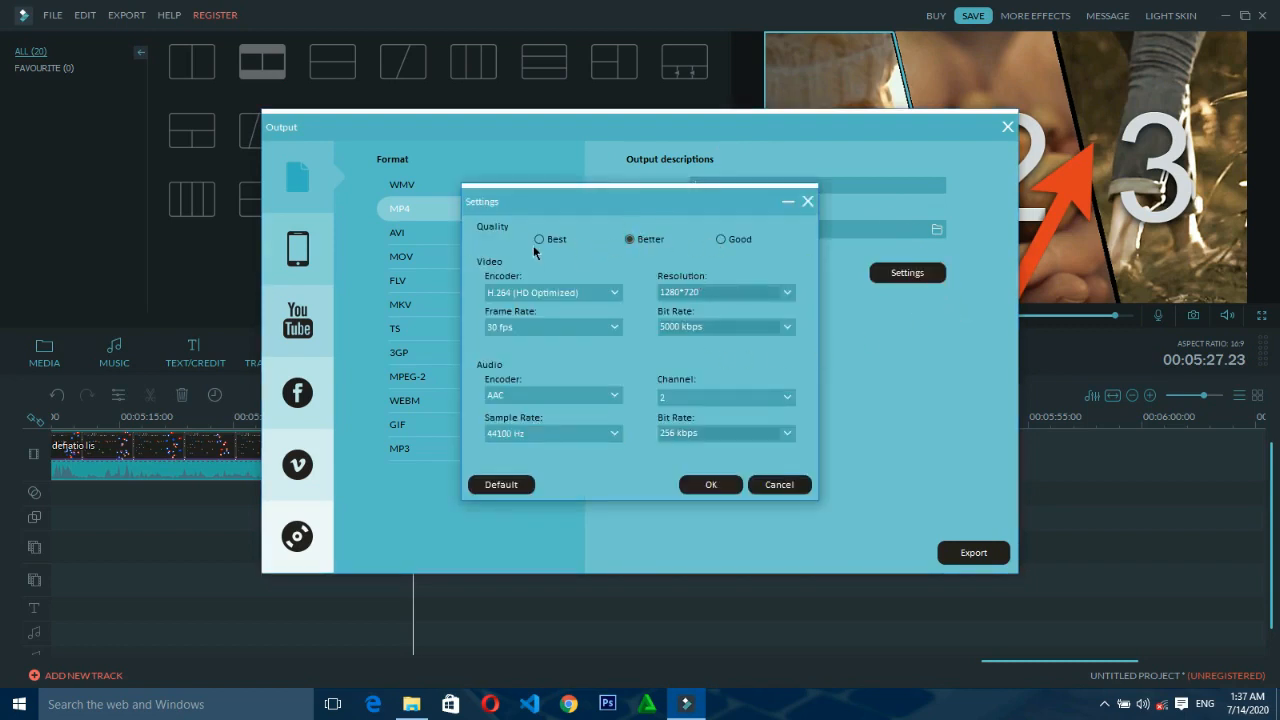
{"action": "left_click_drag", "start_coordinate": [605, 205], "coordinate": [712, 270]}
{"action": "left_click_drag", "start_coordinate": [838, 325], "coordinate": [964, 298]}
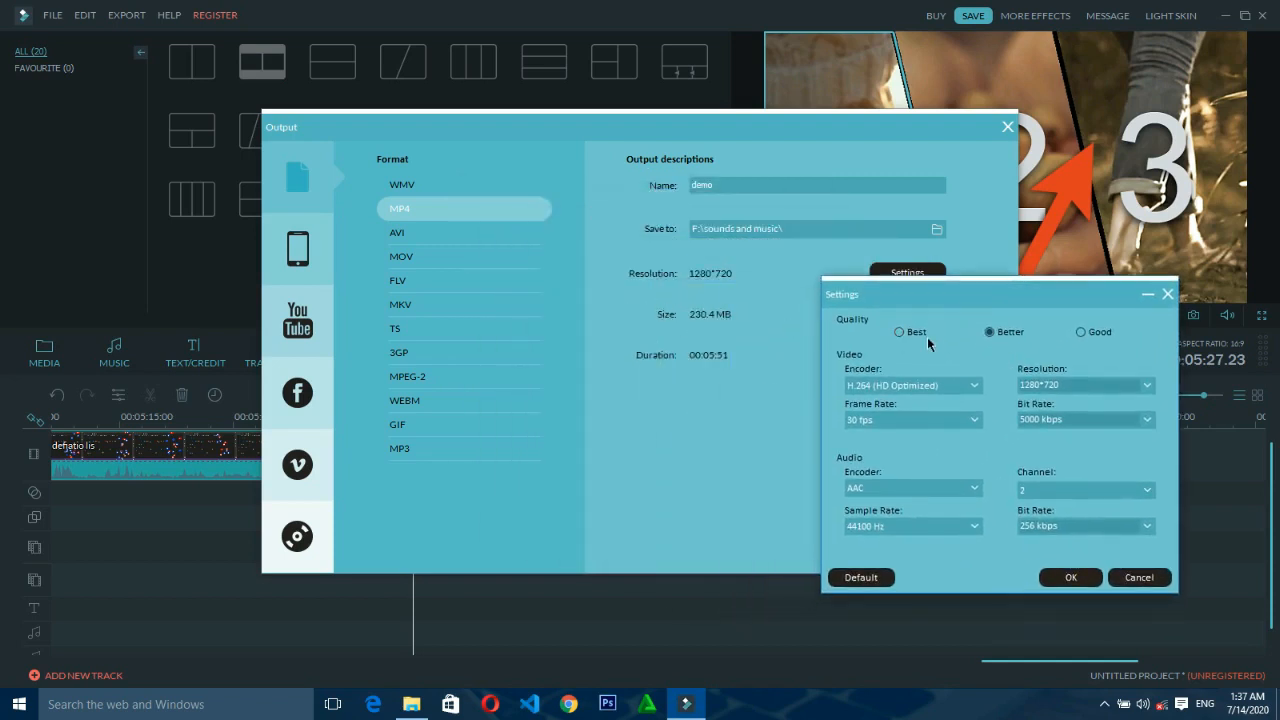
{"action": "left_click", "coordinate": [916, 334]}
{"action": "left_click", "coordinate": [1070, 577]}
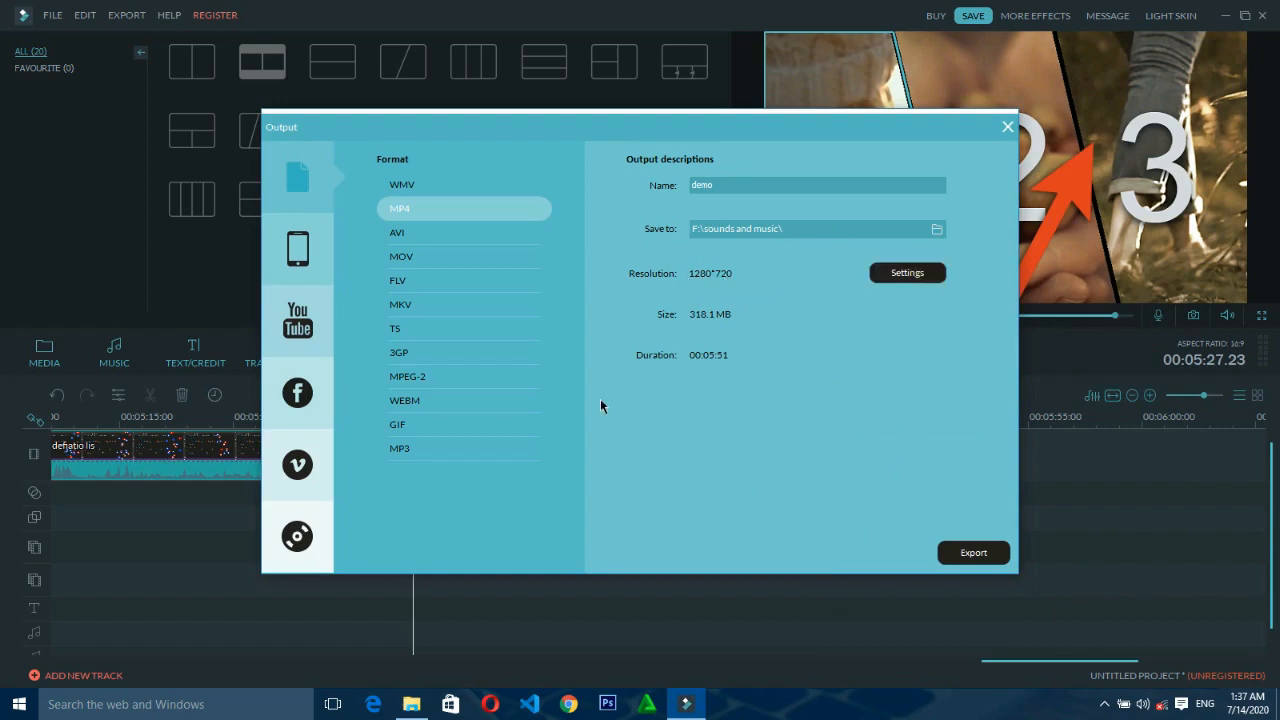
- Start exporting the video with the unregistered trial version and pause the conversion
{"action": "left_click", "coordinate": [984, 554]}
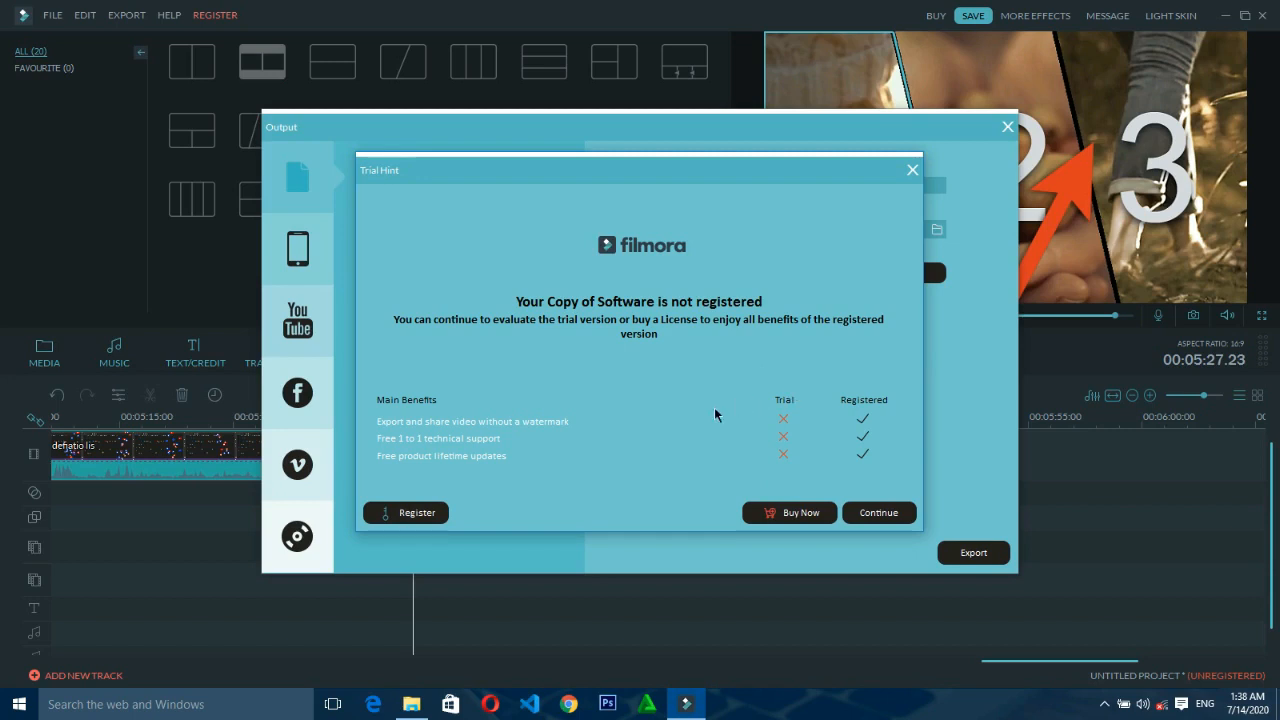
{"action": "left_click", "coordinate": [866, 513]}
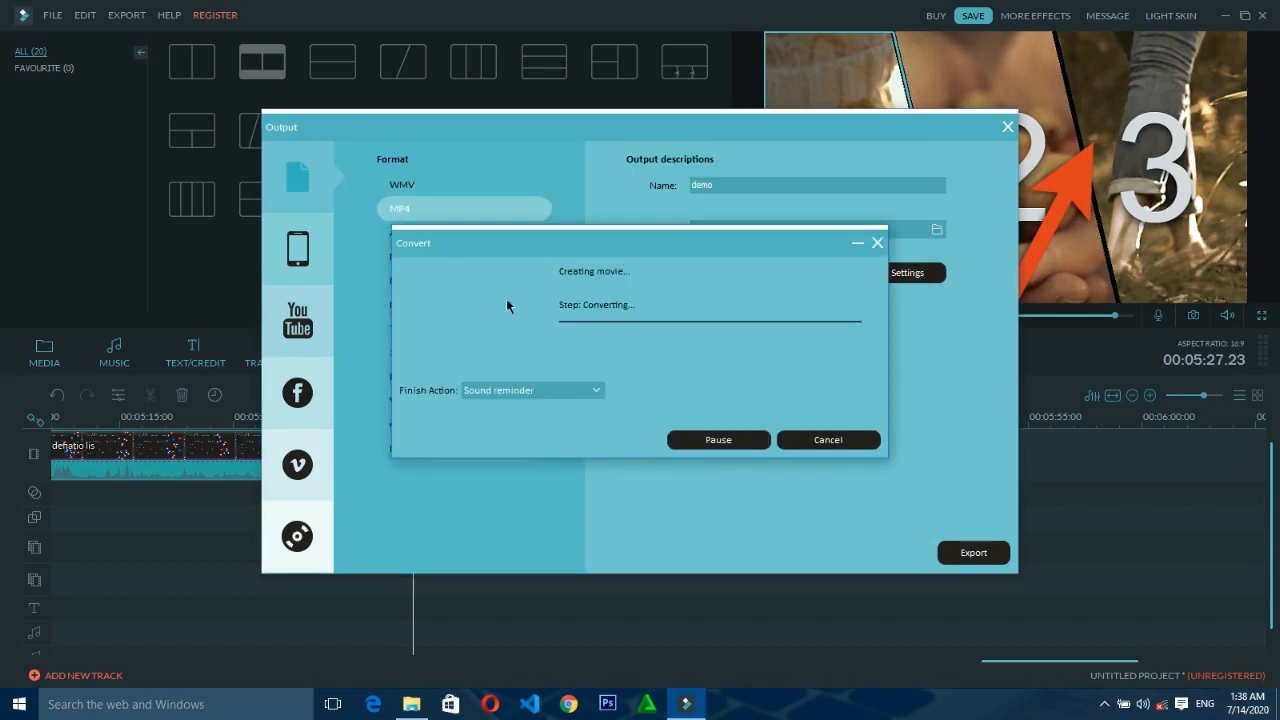
{"action": "left_click", "coordinate": [742, 442]}
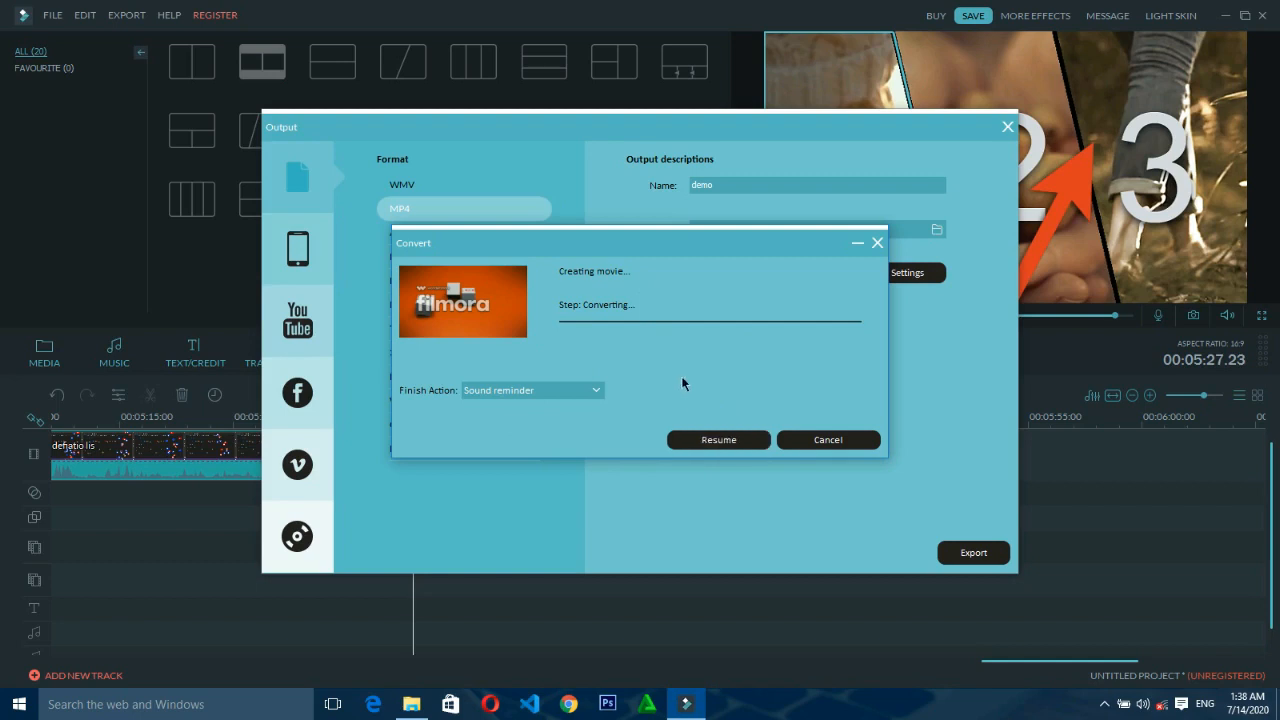
{"action": "left_click_drag", "start_coordinate": [673, 246], "coordinate": [700, 406]}
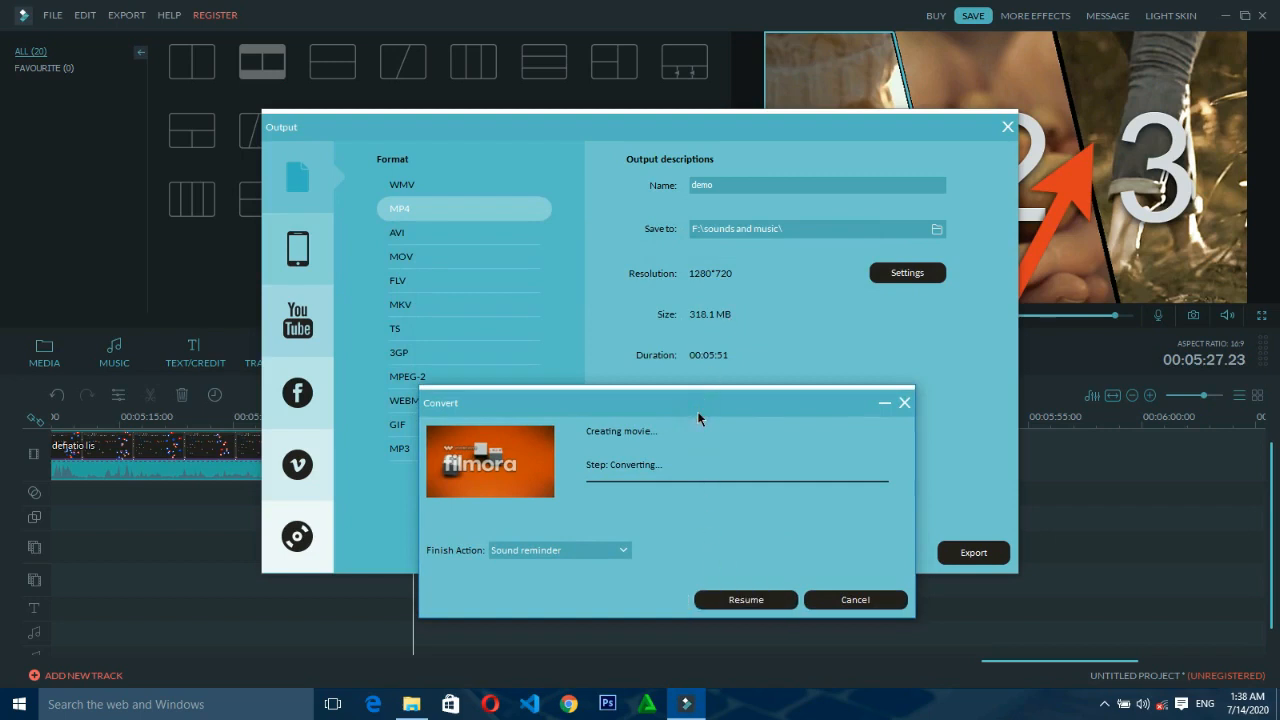
{"action": "left_click_drag", "start_coordinate": [697, 411], "coordinate": [704, 292]}
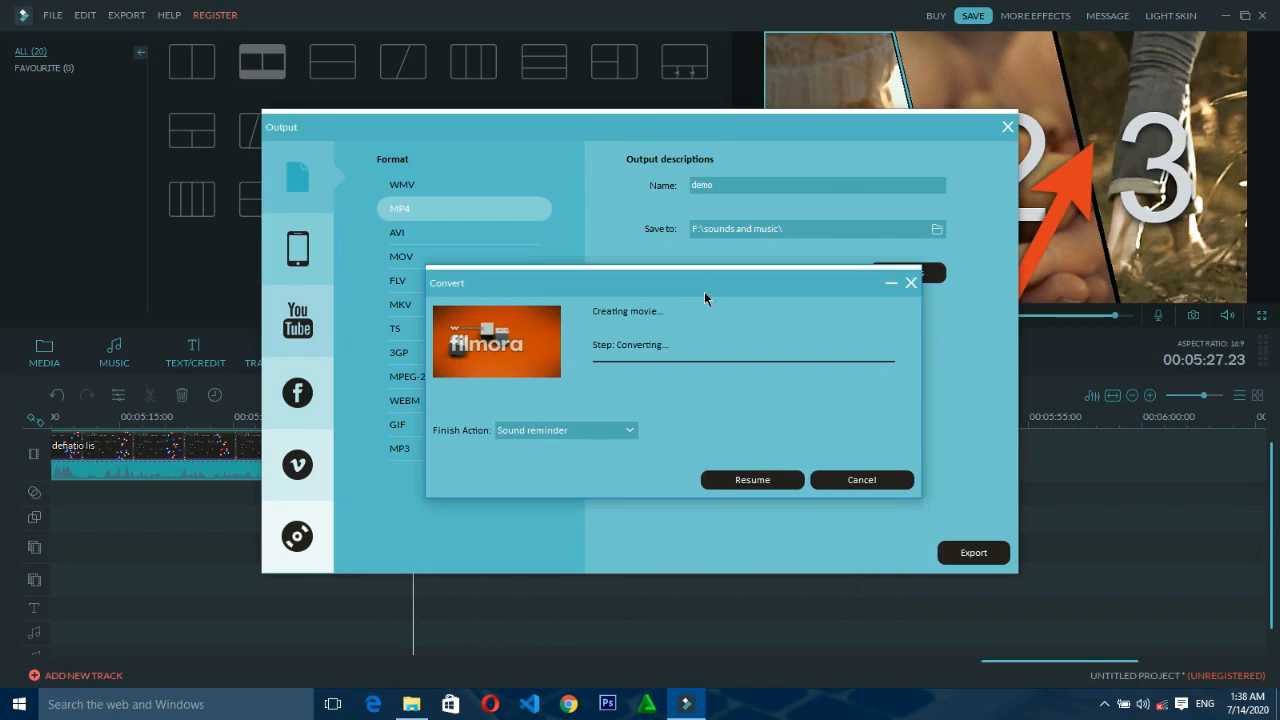
- Cancel the paused conversion and close the export settings
{"action": "left_click", "coordinate": [886, 483]}
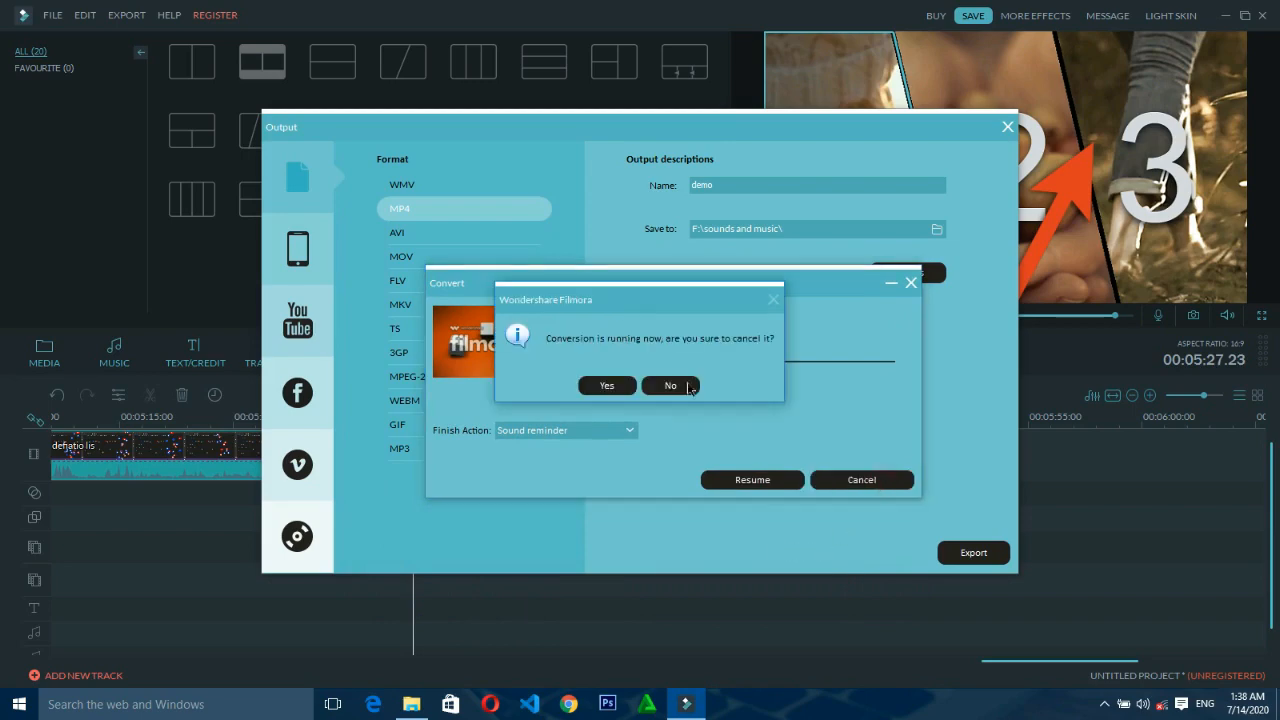
{"action": "left_click", "coordinate": [612, 386]}
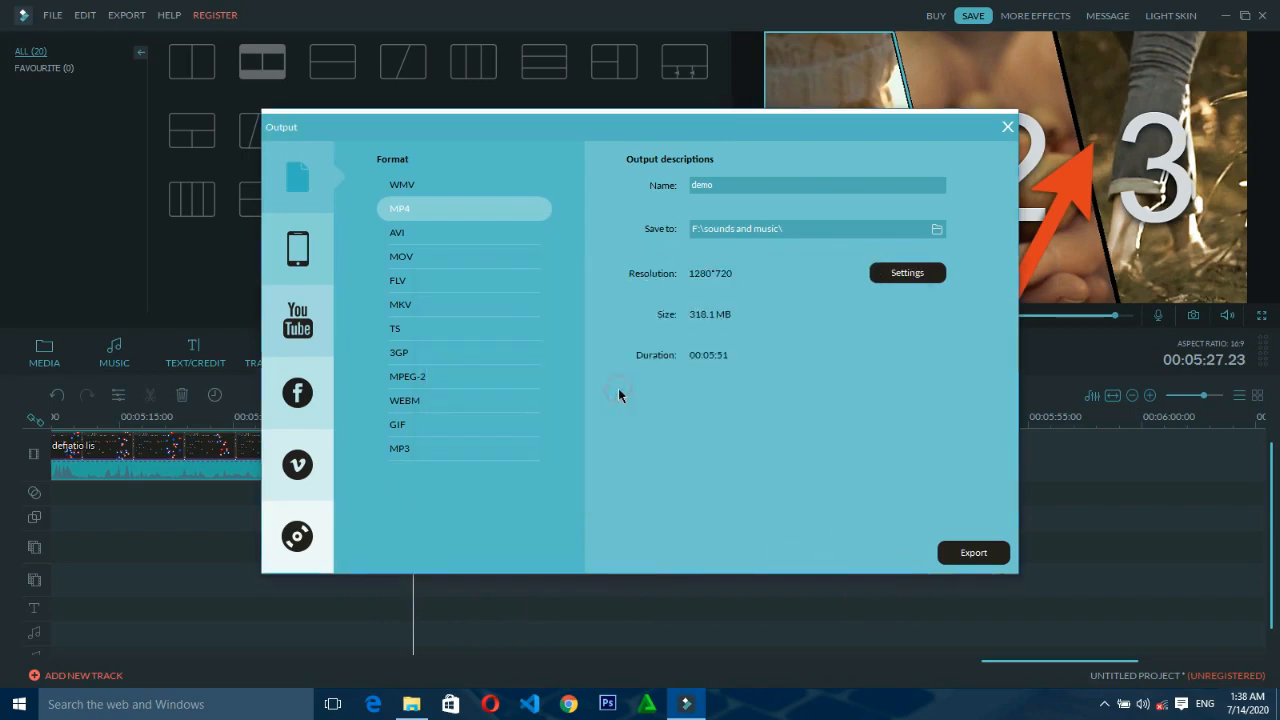
{"action": "left_click", "coordinate": [1007, 127]}
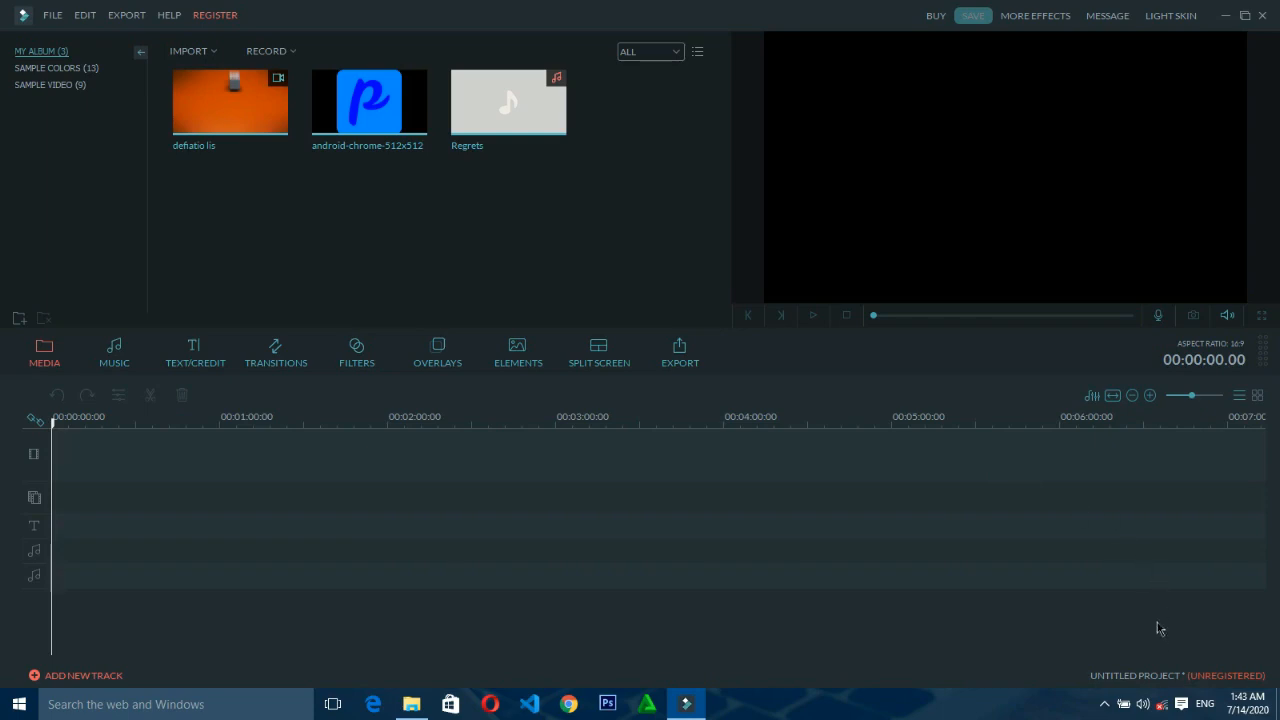
- Check the computer's Wi-Fi state in the network list and close it
{"action": "left_click", "coordinate": [1161, 704]}
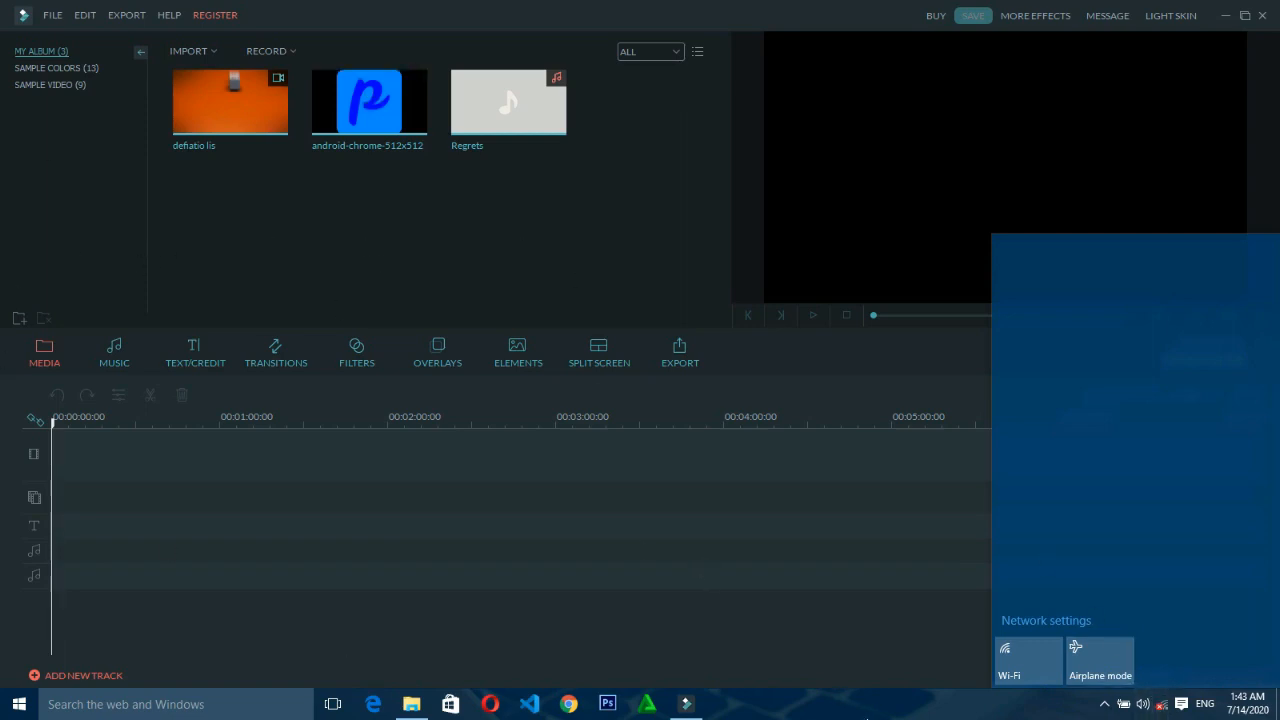
{"action": "left_click", "coordinate": [866, 714]}
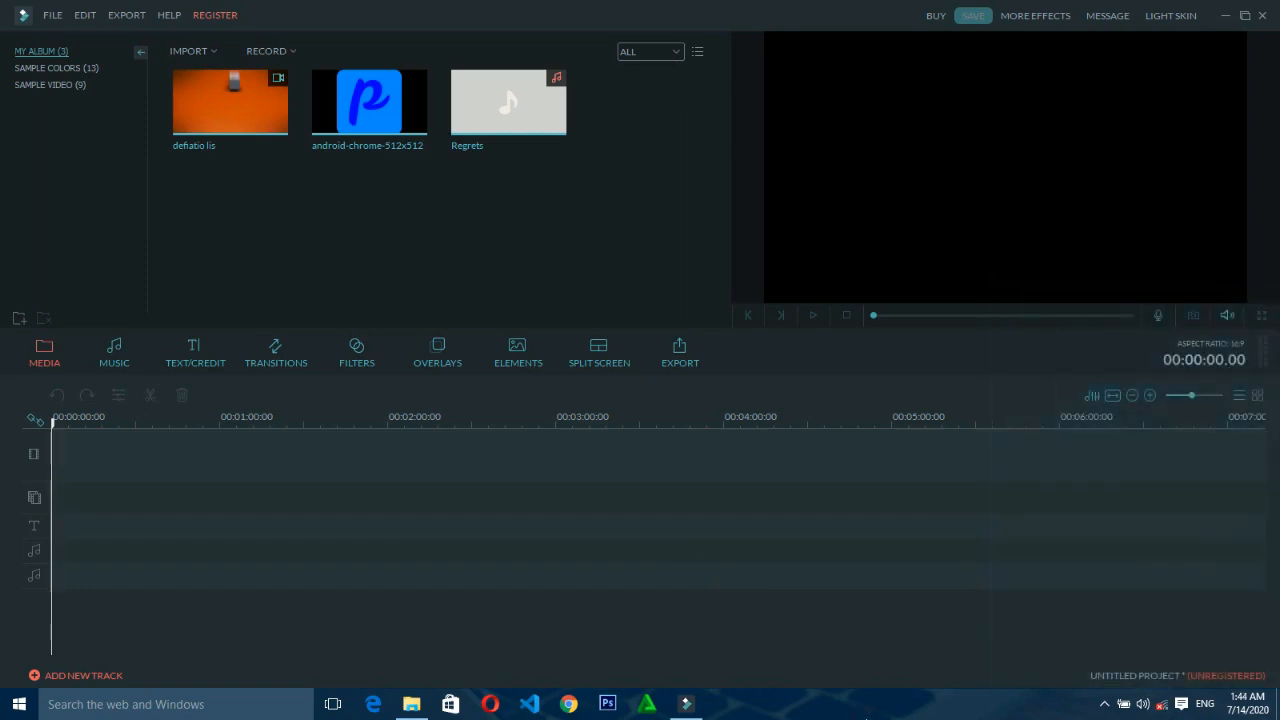
- End the WSHelper.exe process from the process details in Task Manager and close Task Manager
{"action": "right_click", "coordinate": [857, 713]}
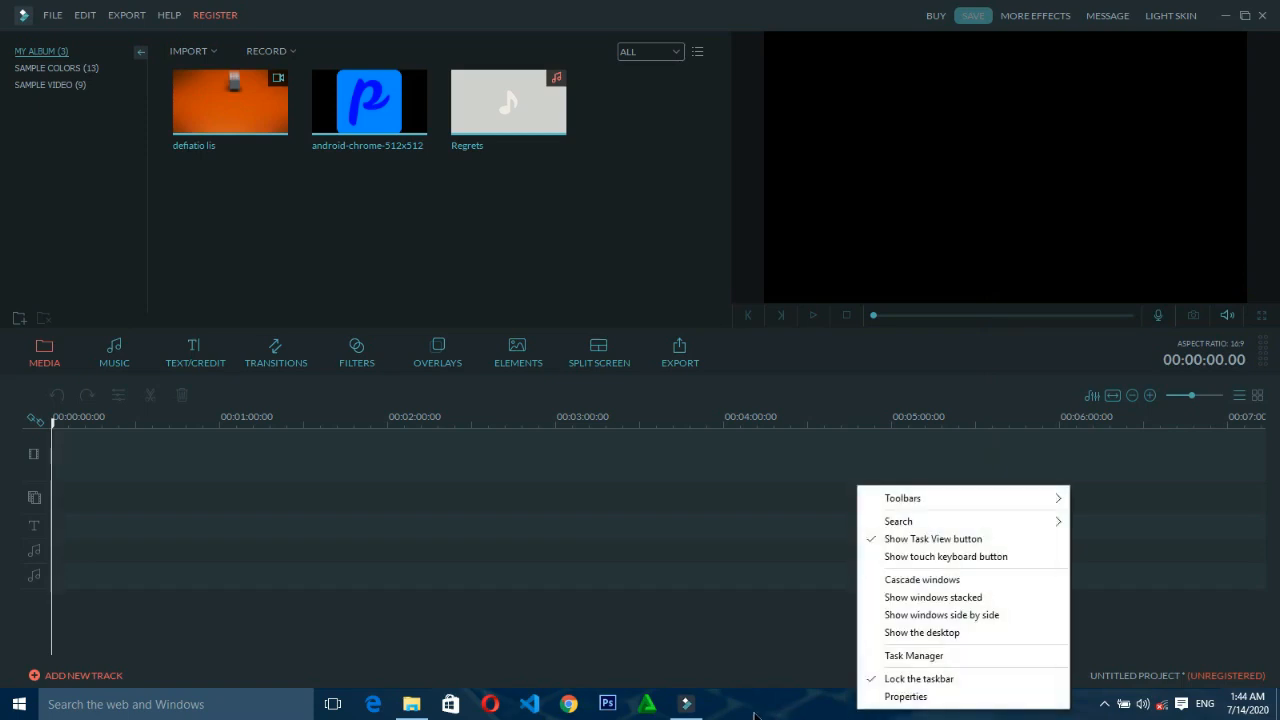
{"action": "left_click", "coordinate": [899, 658]}
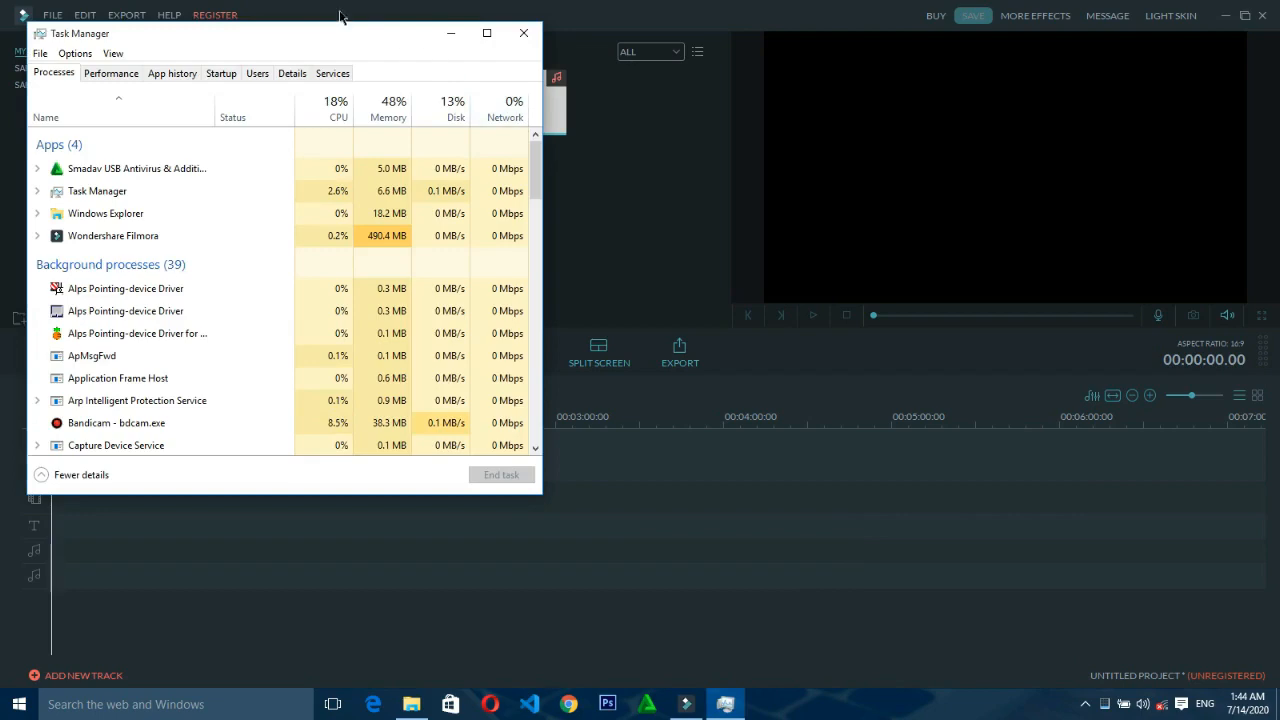
{"action": "left_click", "coordinate": [293, 73]}
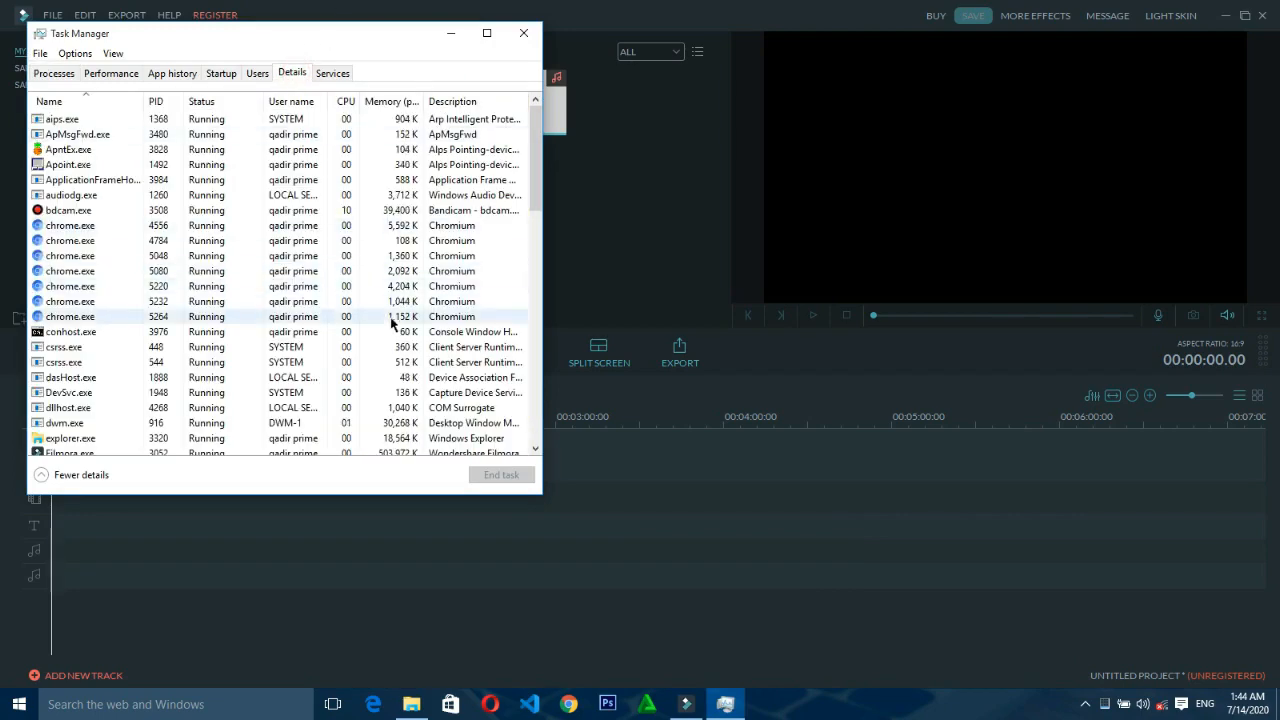
{"action": "scroll", "coordinate": [393, 322], "scroll_direction": "down", "scroll_amount": 20}
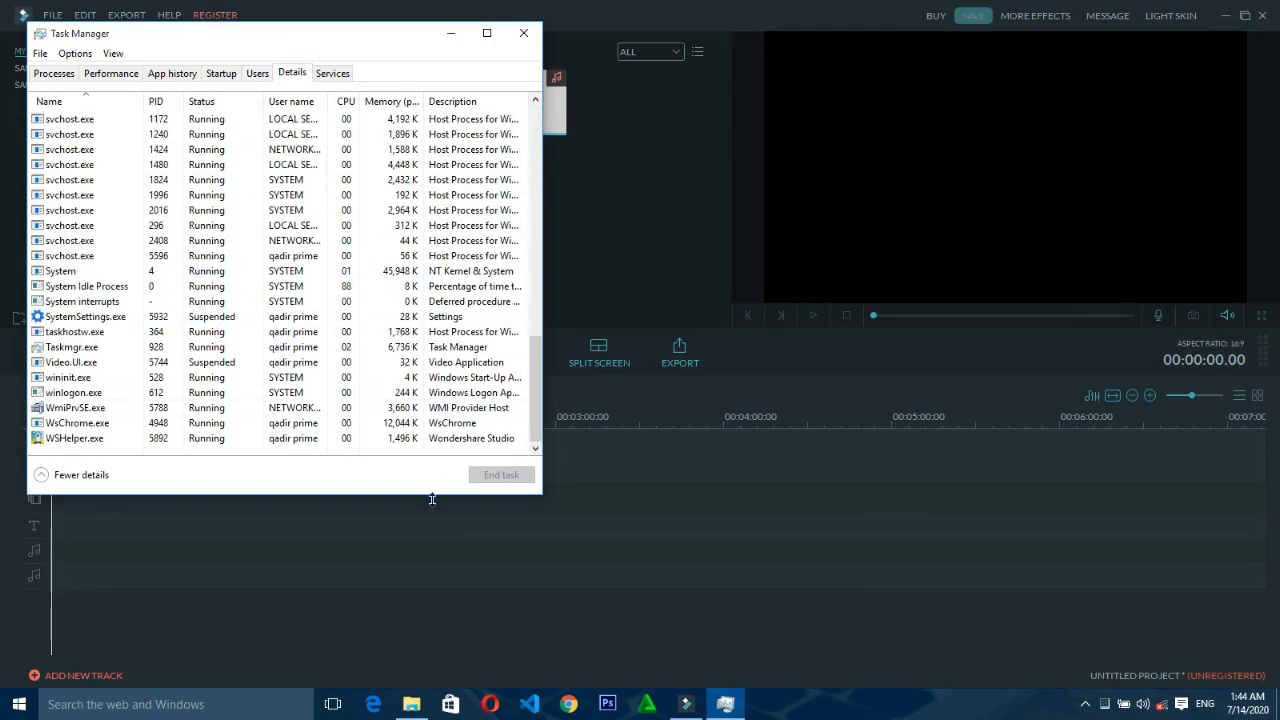
{"action": "left_click", "coordinate": [75, 440]}
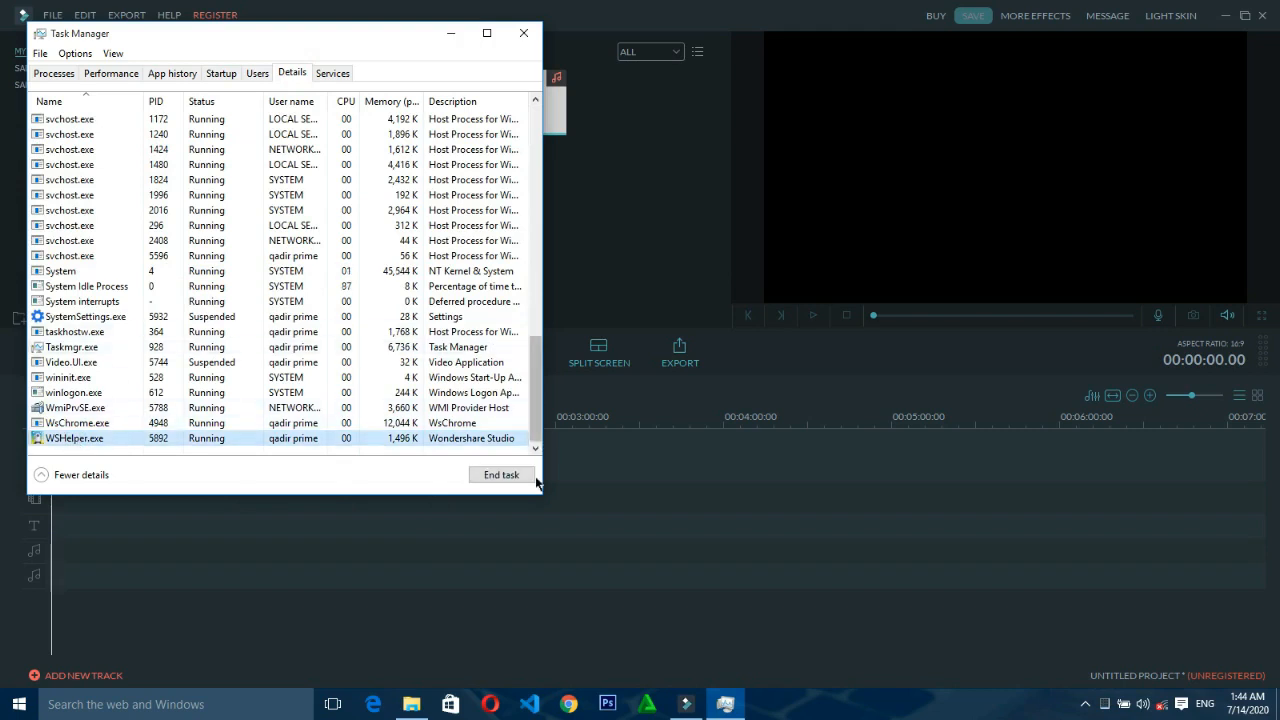
{"action": "left_click", "coordinate": [506, 475]}
{"action": "left_click", "coordinate": [674, 378]}
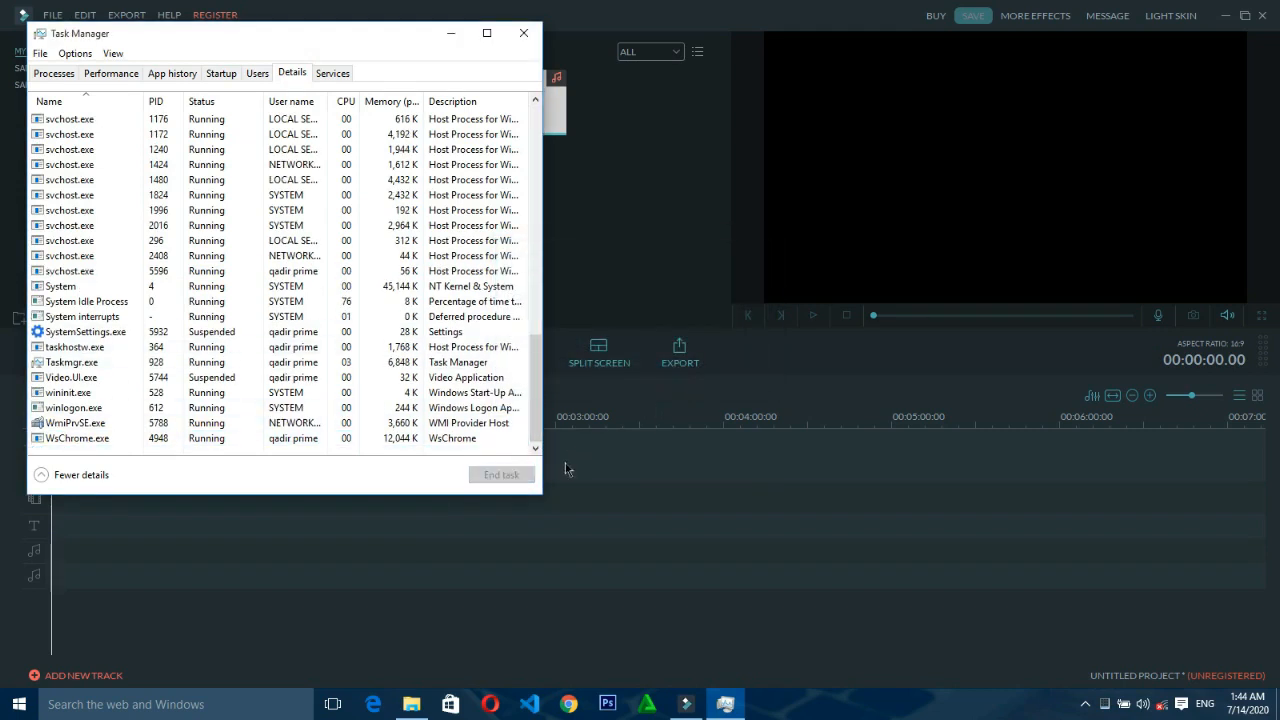
{"action": "left_click", "coordinate": [531, 37]}
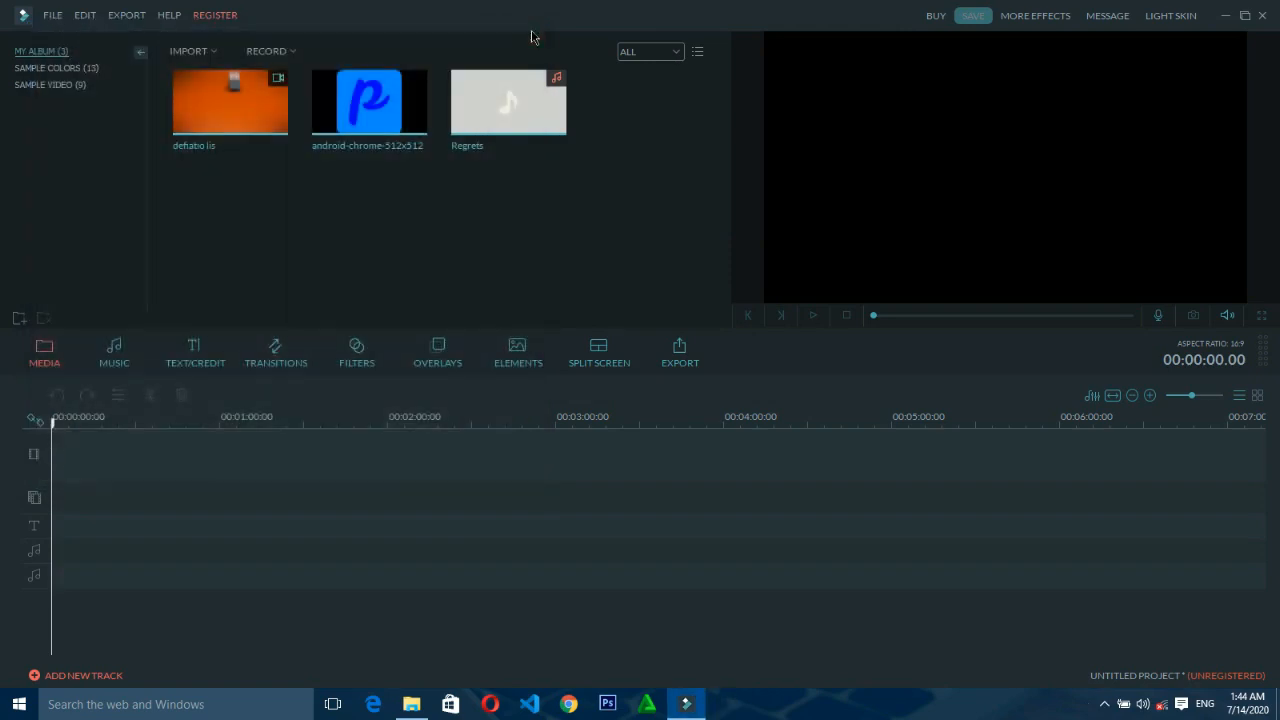
- Place the defiatio lis video at the start of the video track, try exporting it, and dismiss the trial notice and export settings
{"action": "left_click_drag", "start_coordinate": [232, 108], "coordinate": [190, 458]}
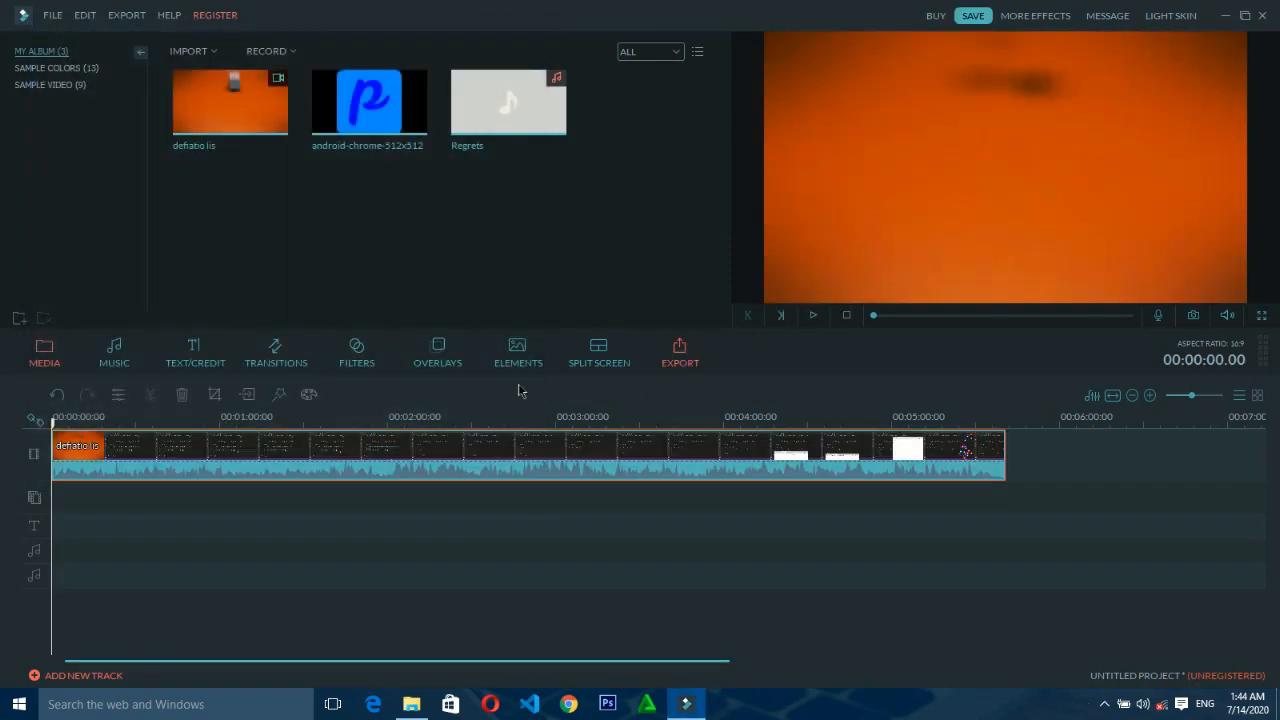
{"action": "key", "text": "ctrl+e"}
{"action": "left_click", "coordinate": [950, 548]}
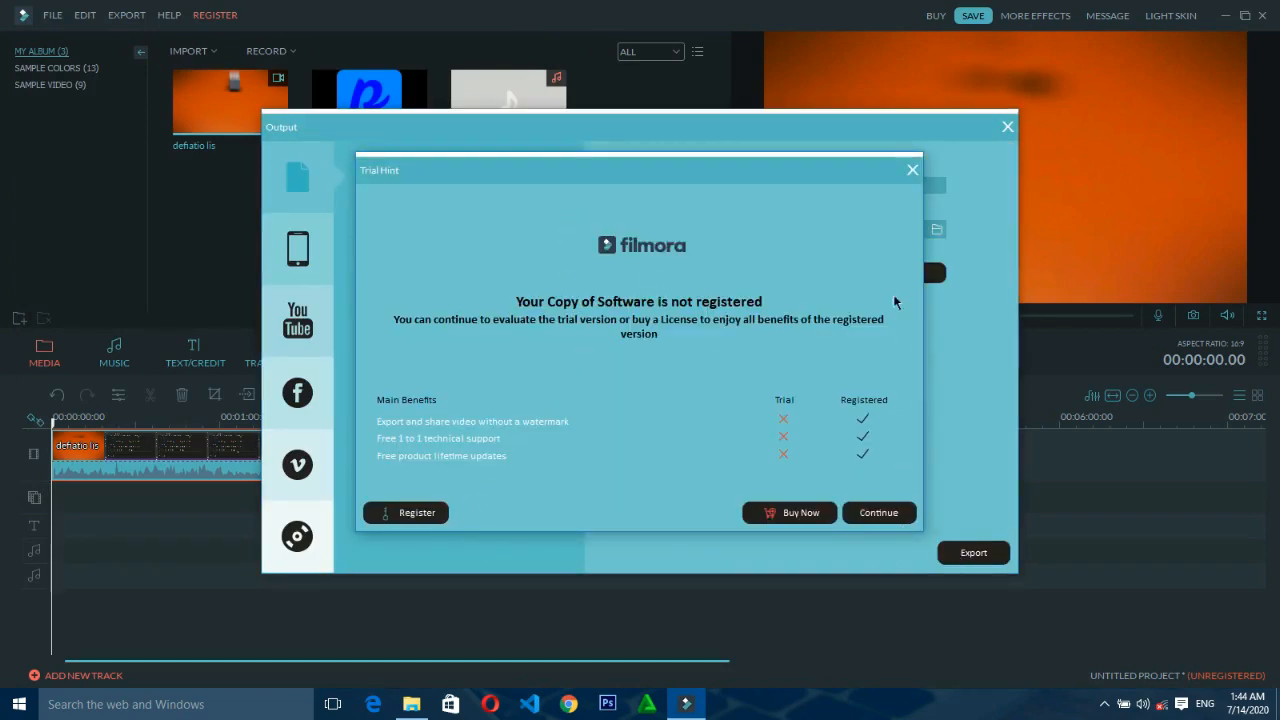
{"action": "left_click", "coordinate": [912, 168]}
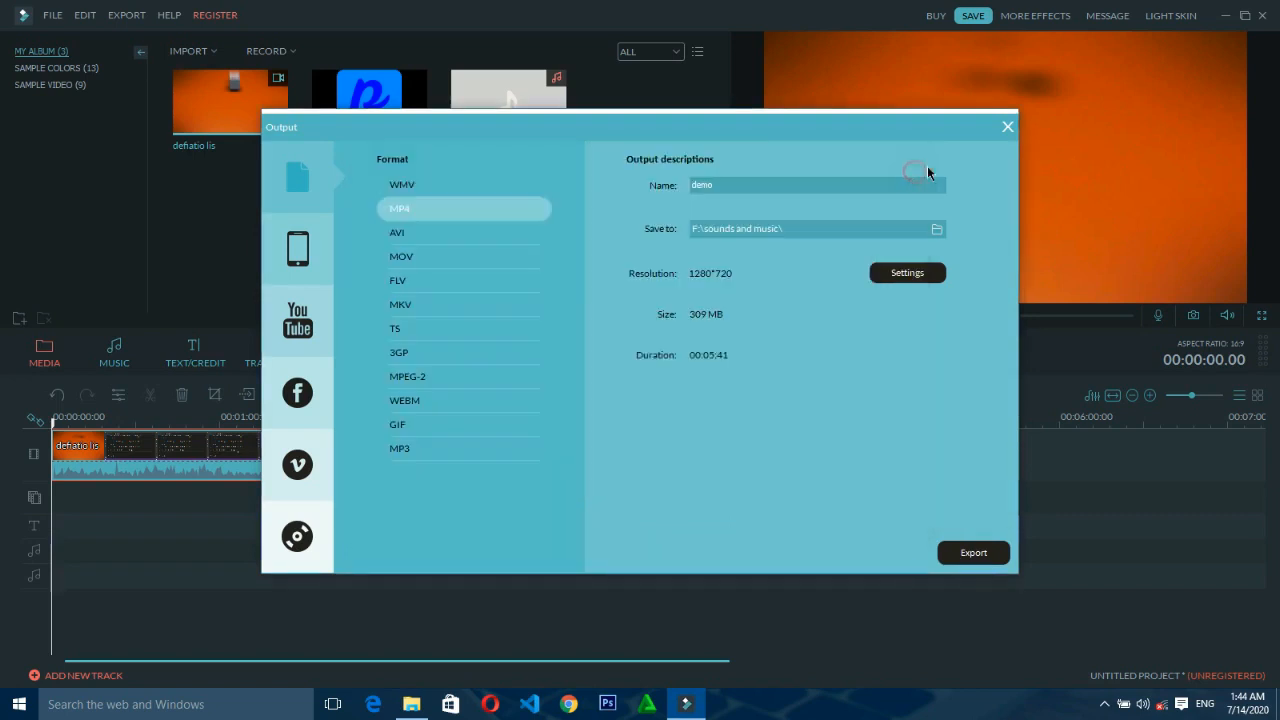
{"action": "left_click", "coordinate": [1008, 126]}
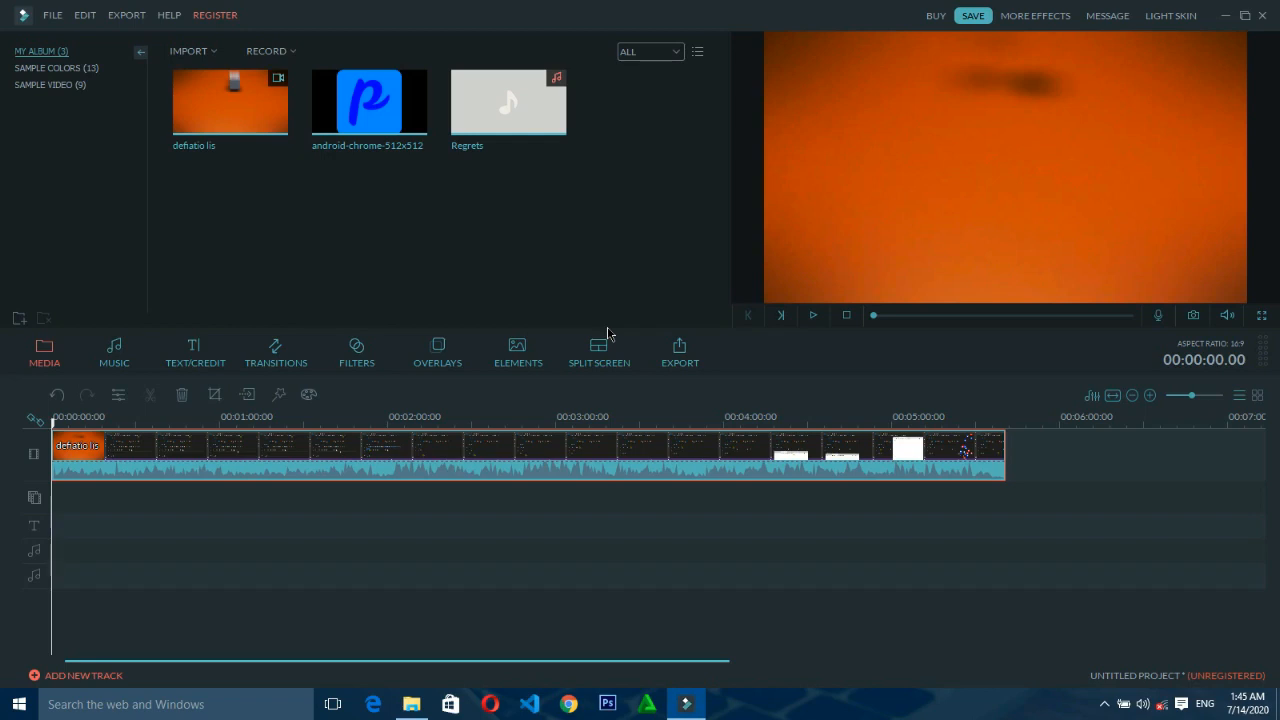
- Open the sxgvsdfvsddsf text file in the Documents folder and copy the first licensed e-mail
{"action": "left_click", "coordinate": [1226, 20]}
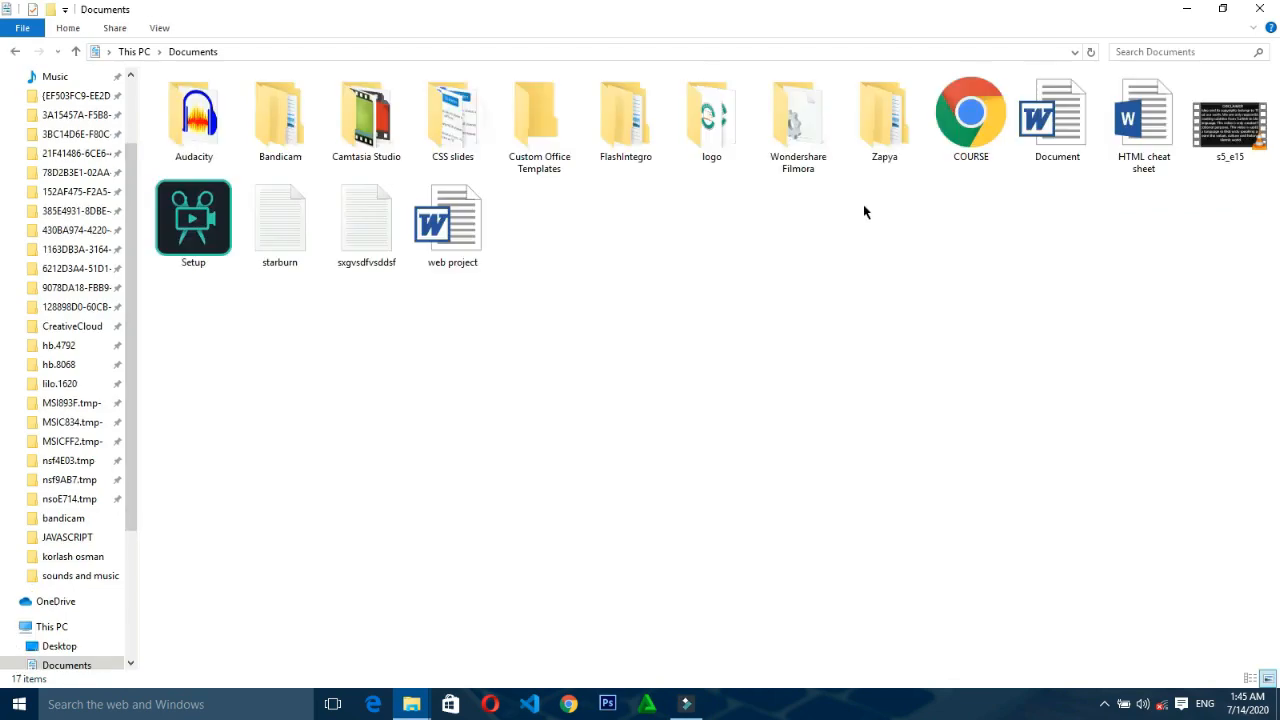
{"action": "double_click", "coordinate": [367, 220]}
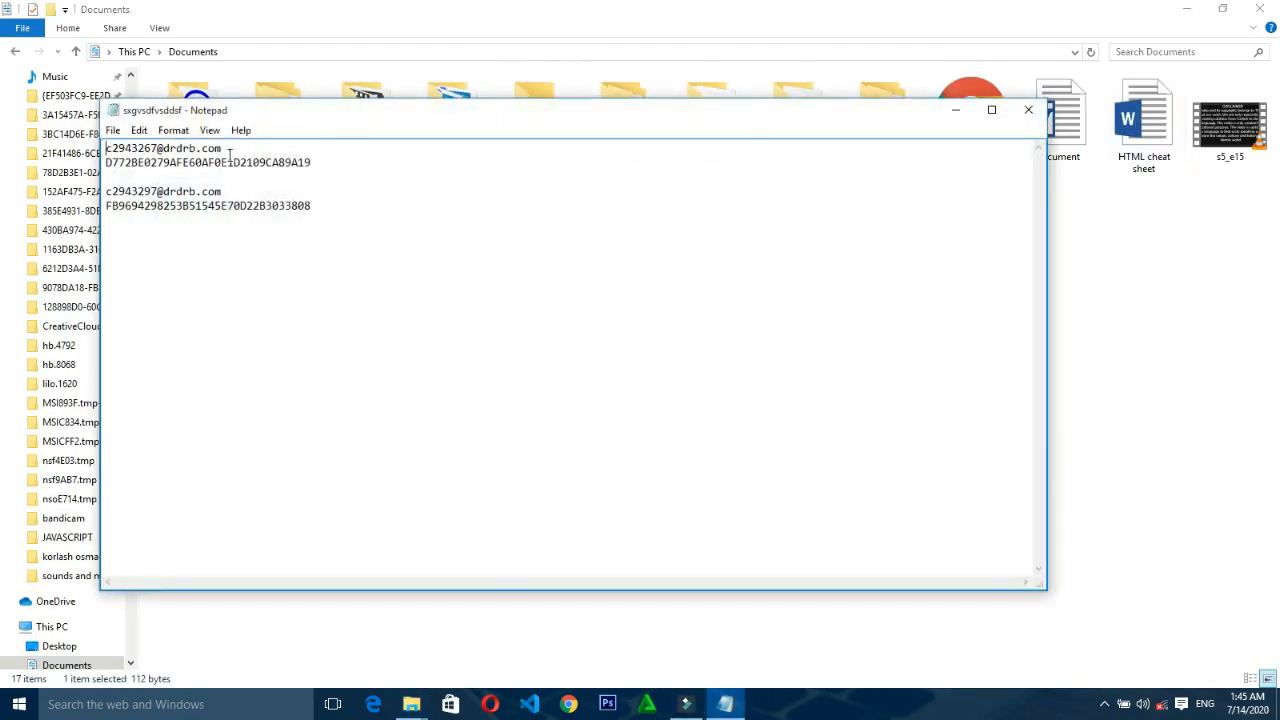
{"action": "left_click_drag", "start_coordinate": [233, 149], "coordinate": [82, 157]}
{"action": "key", "text": "ctrl+c"}
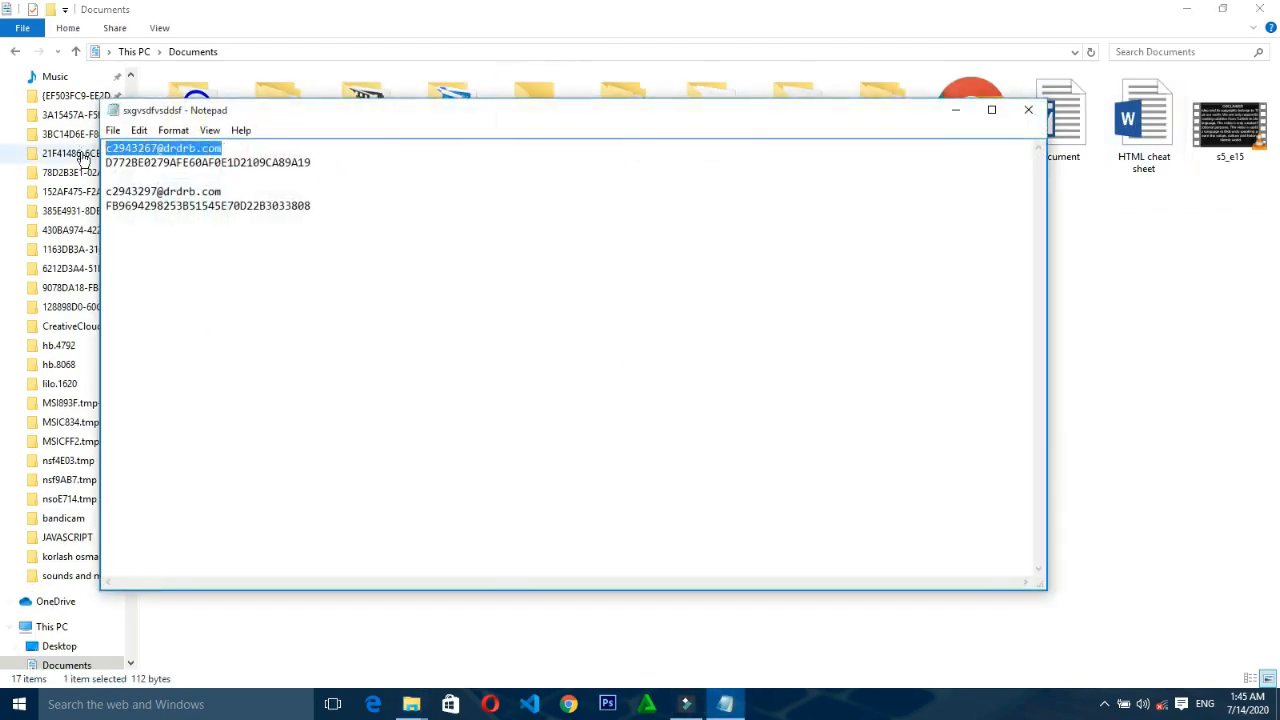
- Switch back to Filmora, start the export, open registration from the trial notice and paste the licensed e-mail
{"action": "left_click", "coordinate": [686, 704]}
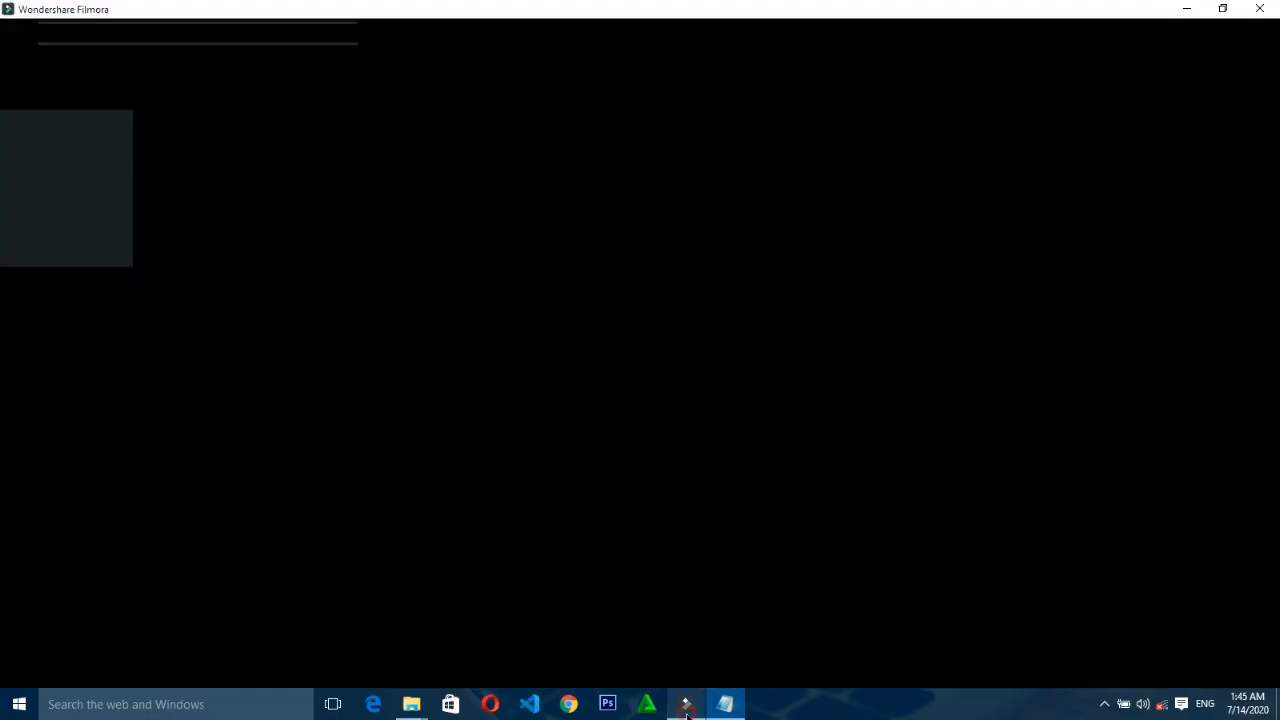
{"action": "left_click", "coordinate": [680, 352]}
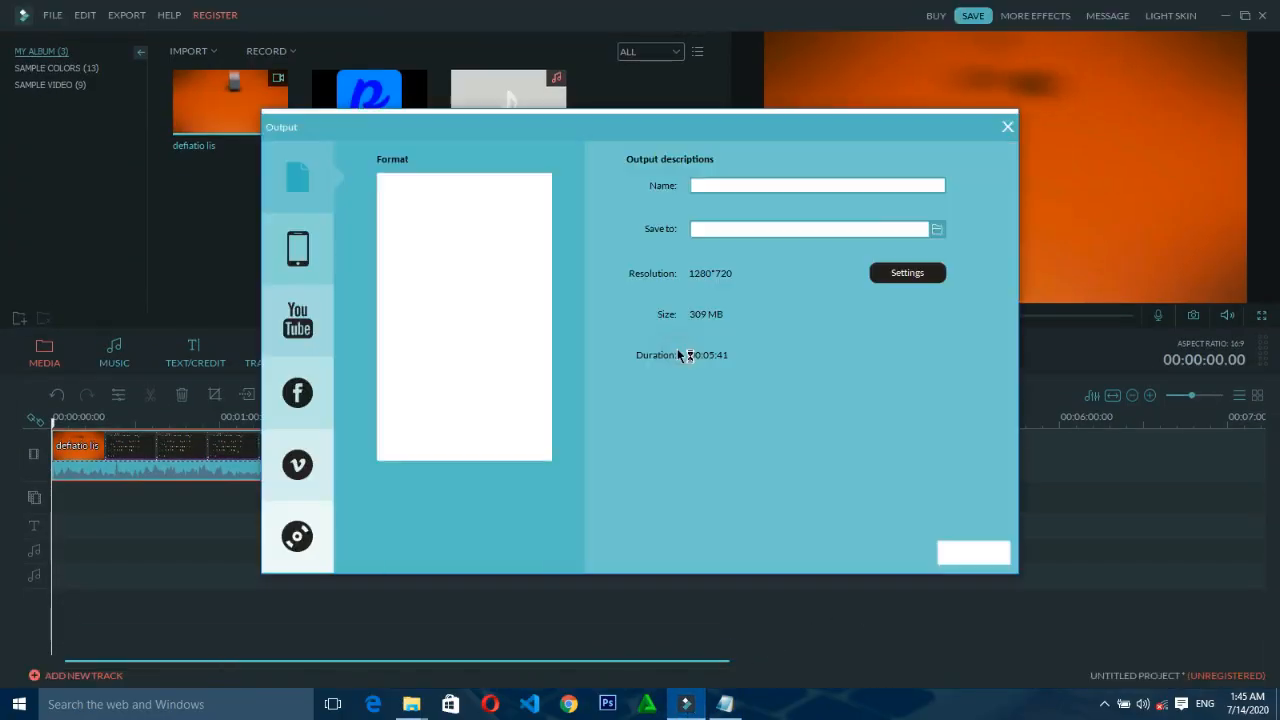
{"action": "left_click", "coordinate": [973, 552]}
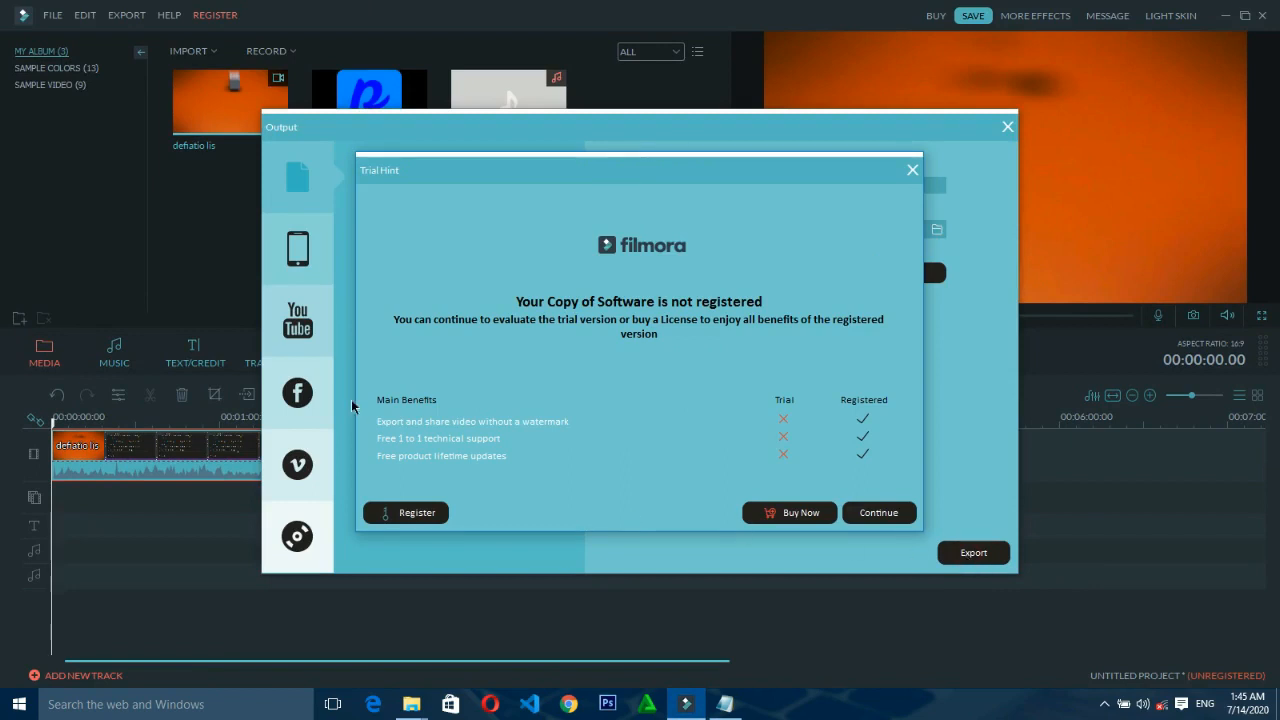
{"action": "left_click", "coordinate": [370, 513]}
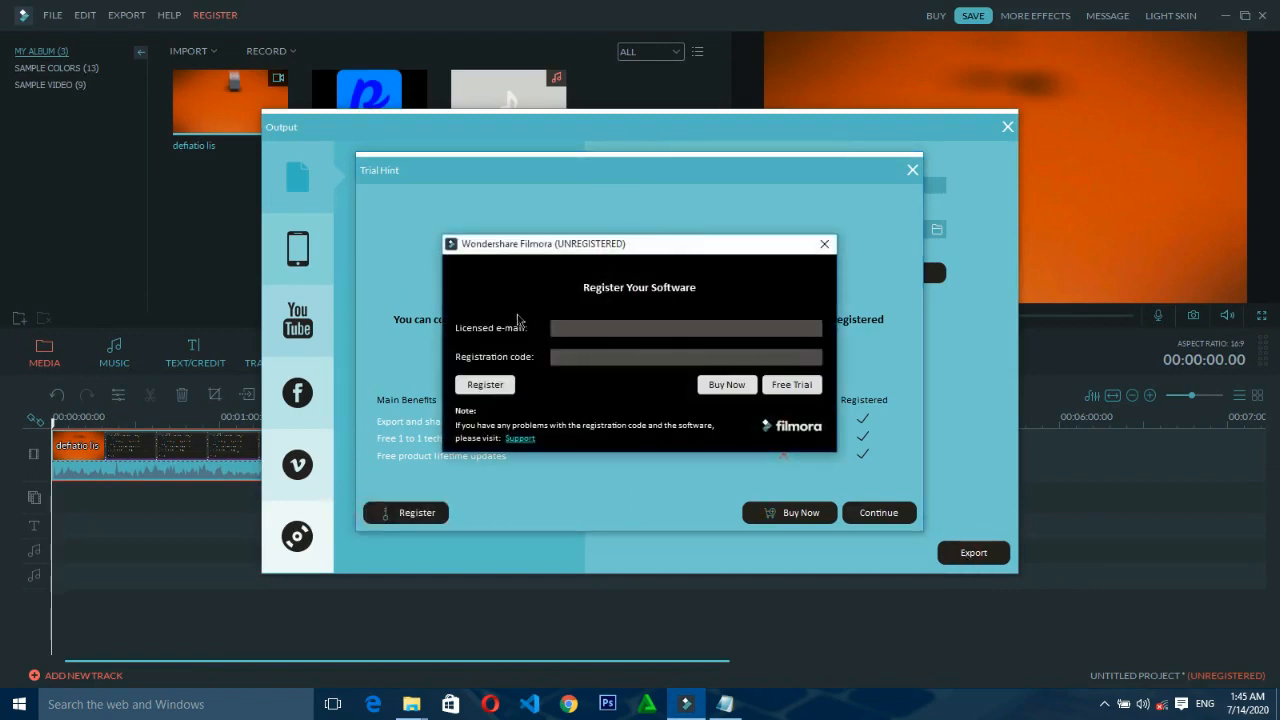
{"action": "left_click", "coordinate": [592, 324]}
{"action": "key", "text": "ctrl+v"}
- Copy the matching registration code from the Notepad file, paste it into the registration code field and register the software
{"action": "left_click", "coordinate": [588, 358]}
{"action": "left_click", "coordinate": [725, 704]}
{"action": "left_click", "coordinate": [323, 163]}
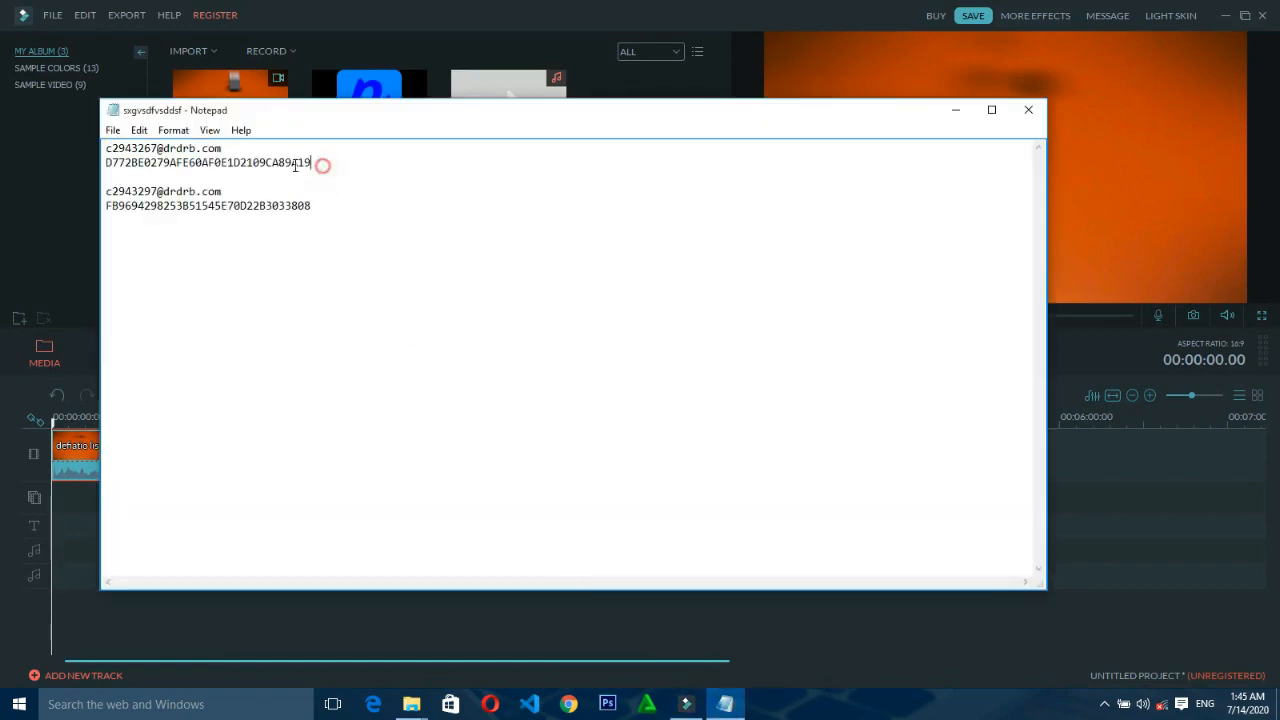
{"action": "key", "text": "shift+Home"}
{"action": "key", "text": "ctrl+c"}
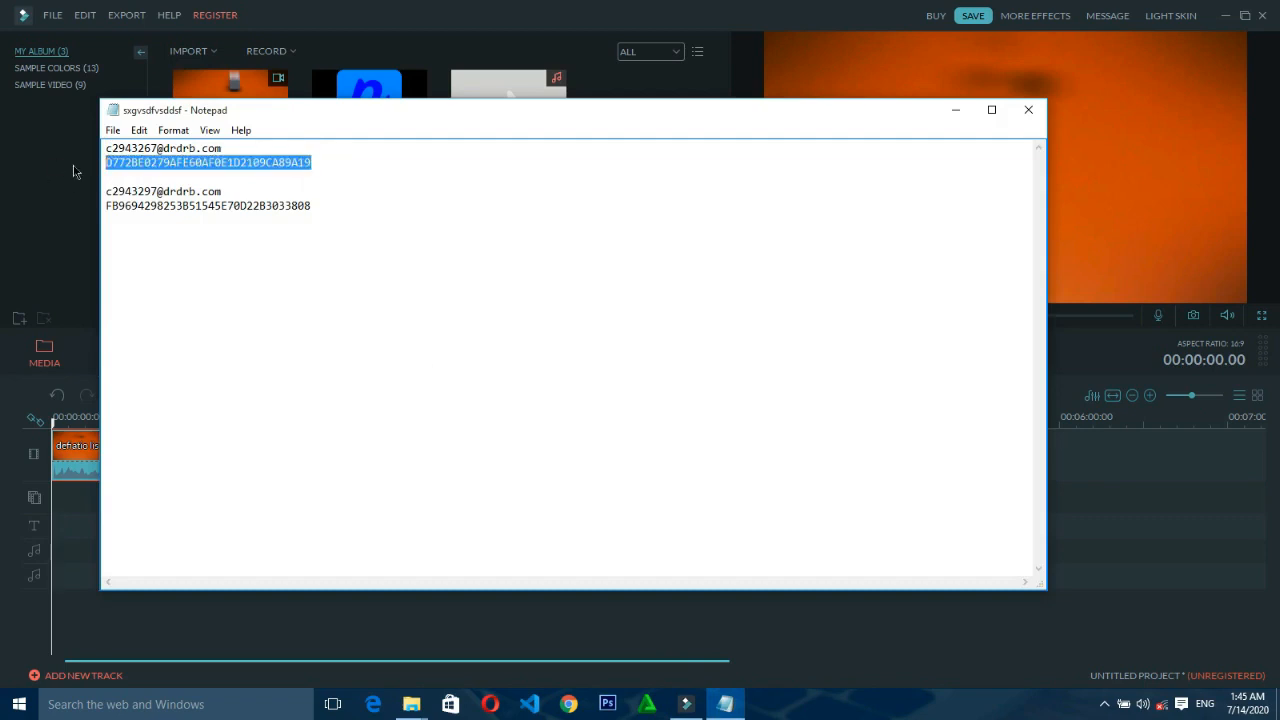
{"action": "left_click", "coordinate": [955, 110]}
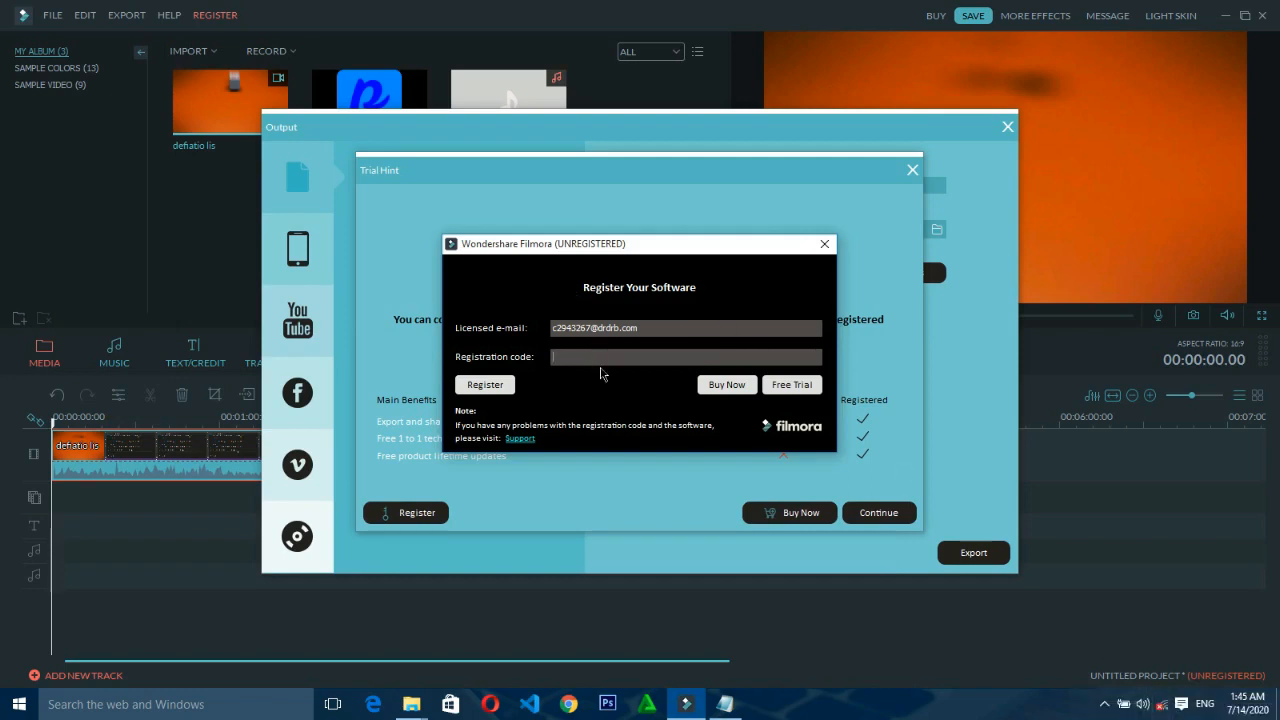
{"action": "key", "text": "ctrl+v"}
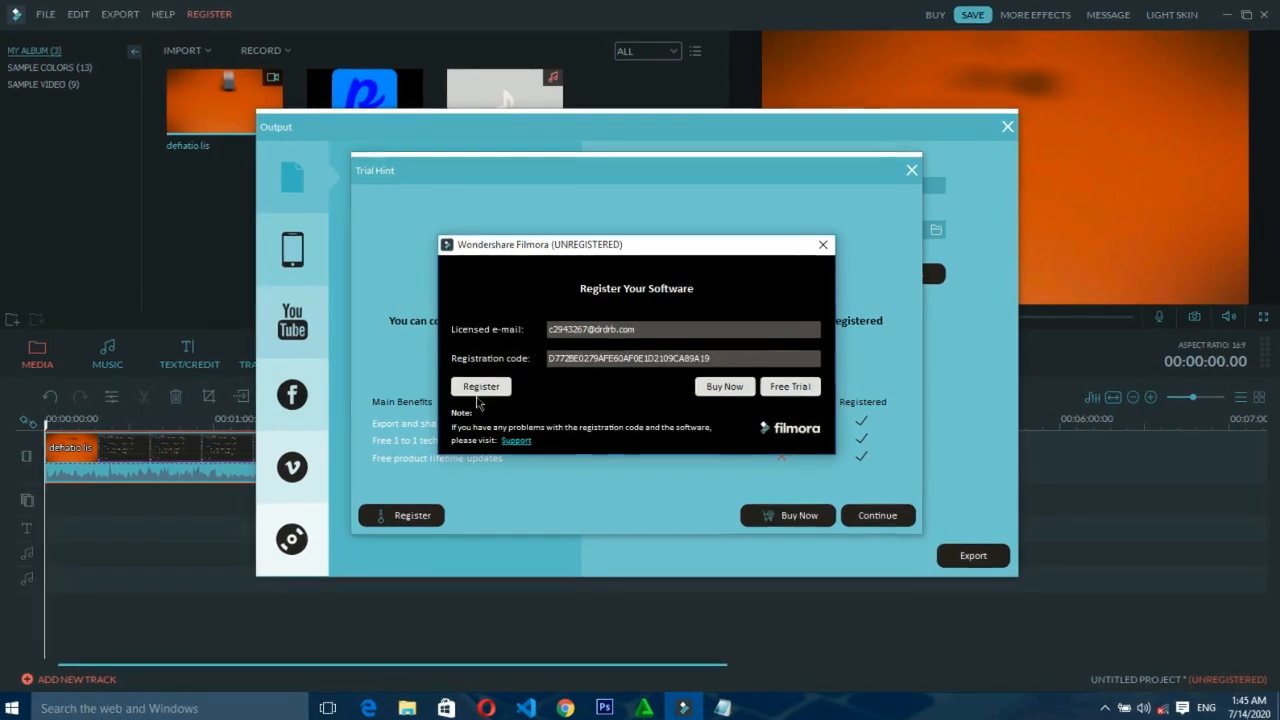
{"action": "left_click", "coordinate": [478, 394]}
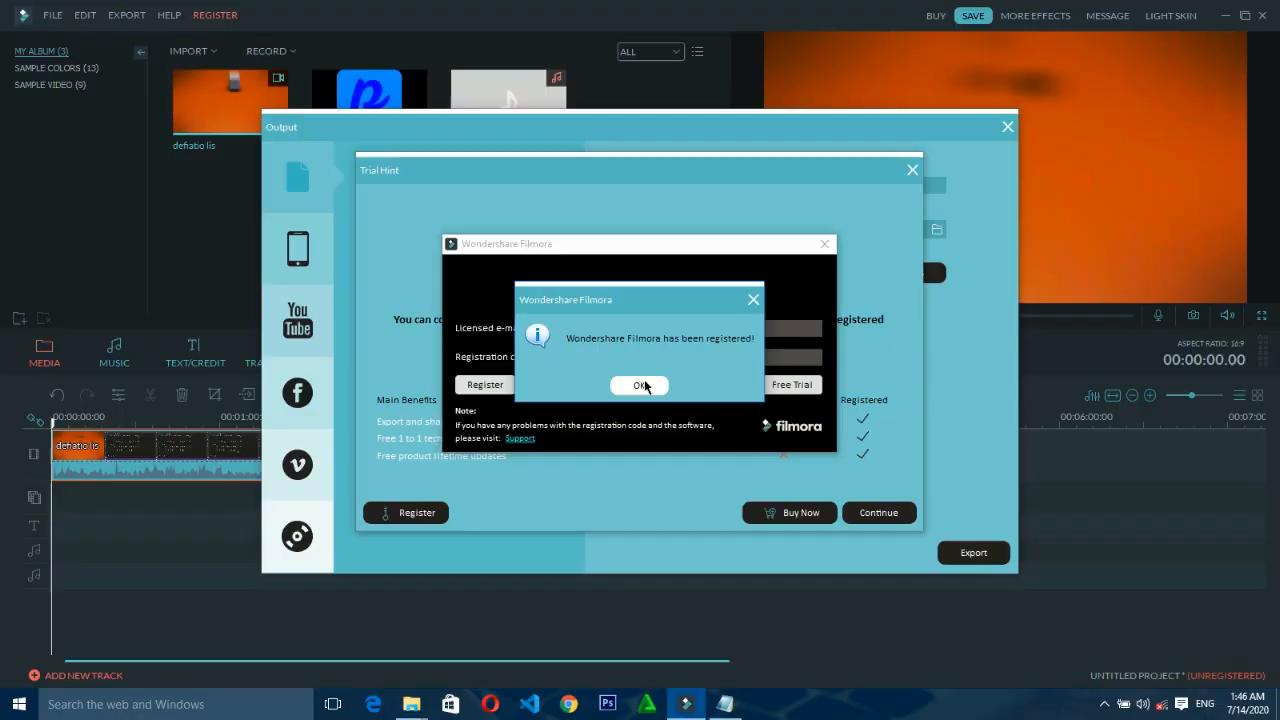
{"action": "left_click", "coordinate": [648, 392]}
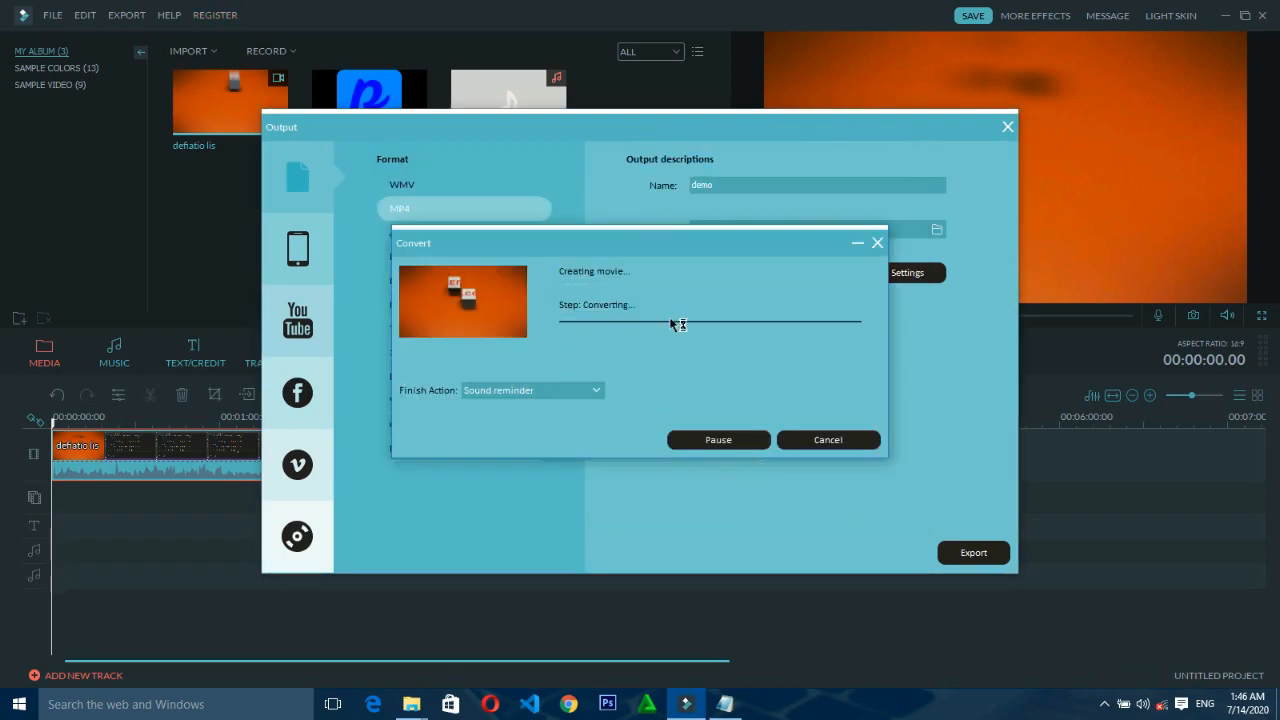
- Cancel the running movie conversion and close the export settings
{"action": "left_click", "coordinate": [828, 440]}
{"action": "left_click", "coordinate": [604, 386]}
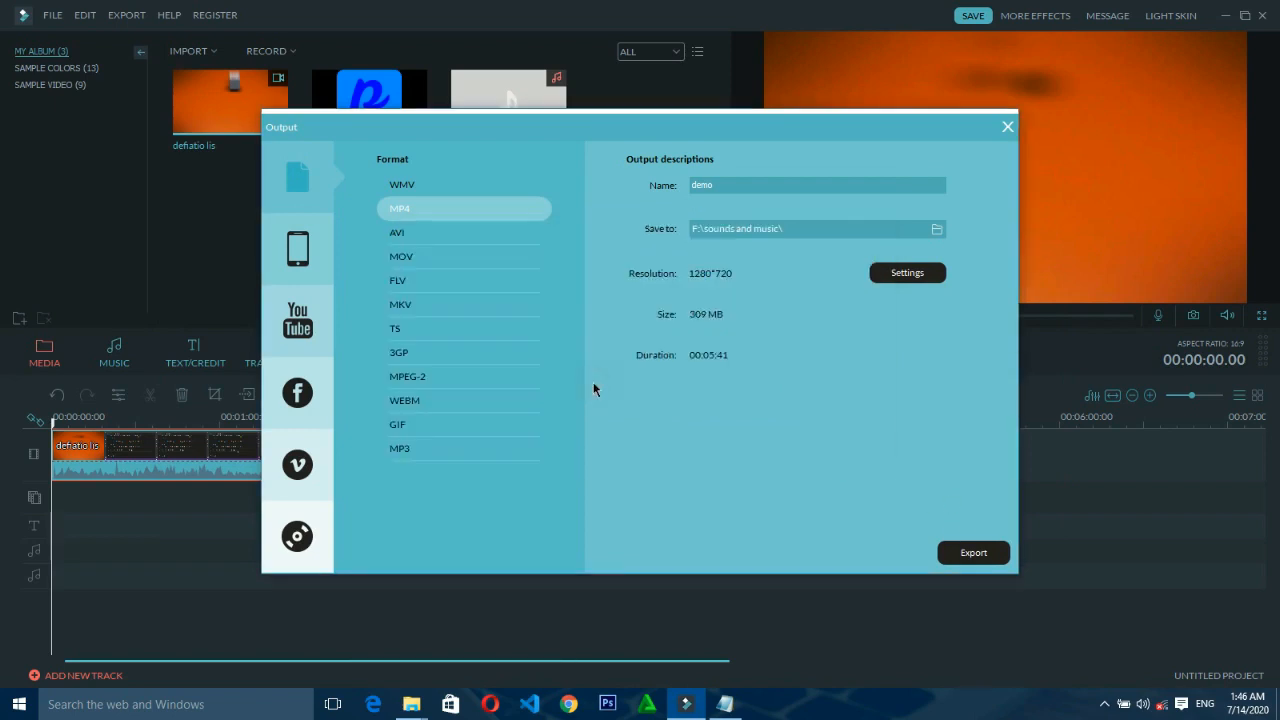
{"action": "left_click", "coordinate": [1008, 127]}
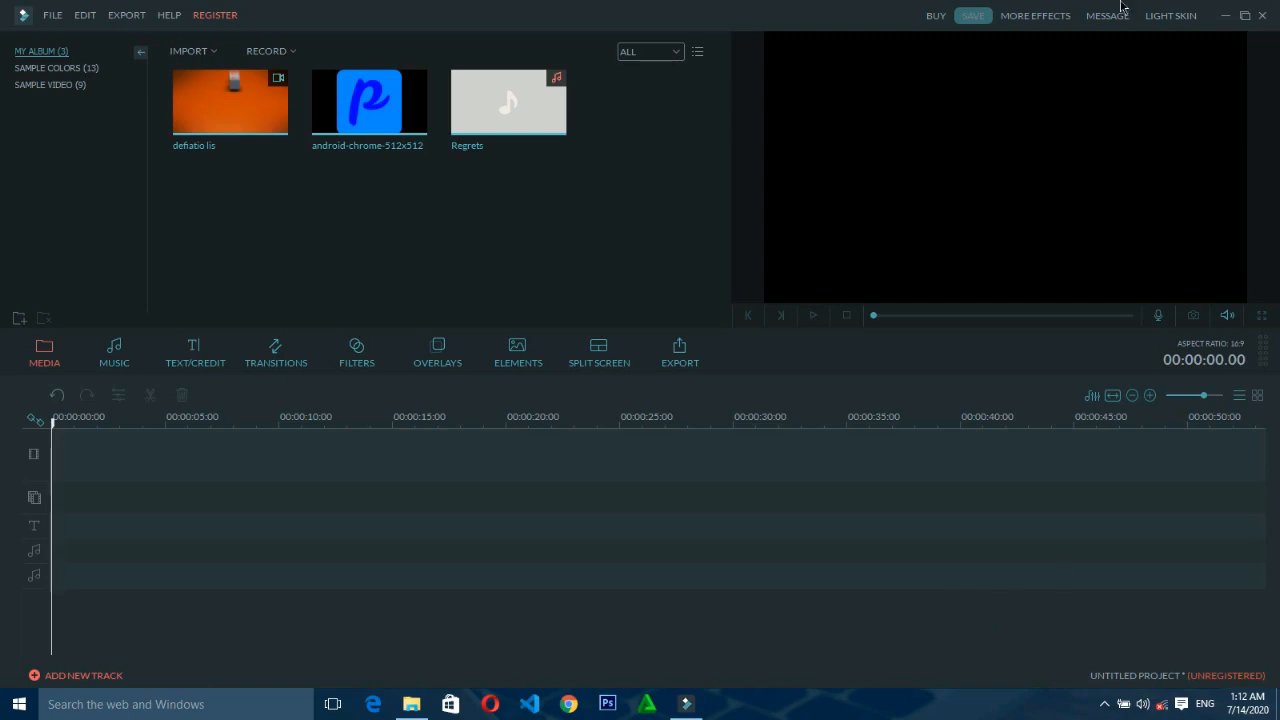
- Import the images 1, 2, 11, 22, 33 and 77 from the Images folder on Local Disk (F:)
{"action": "left_click", "coordinate": [190, 51]}
{"action": "left_click", "coordinate": [203, 70]}
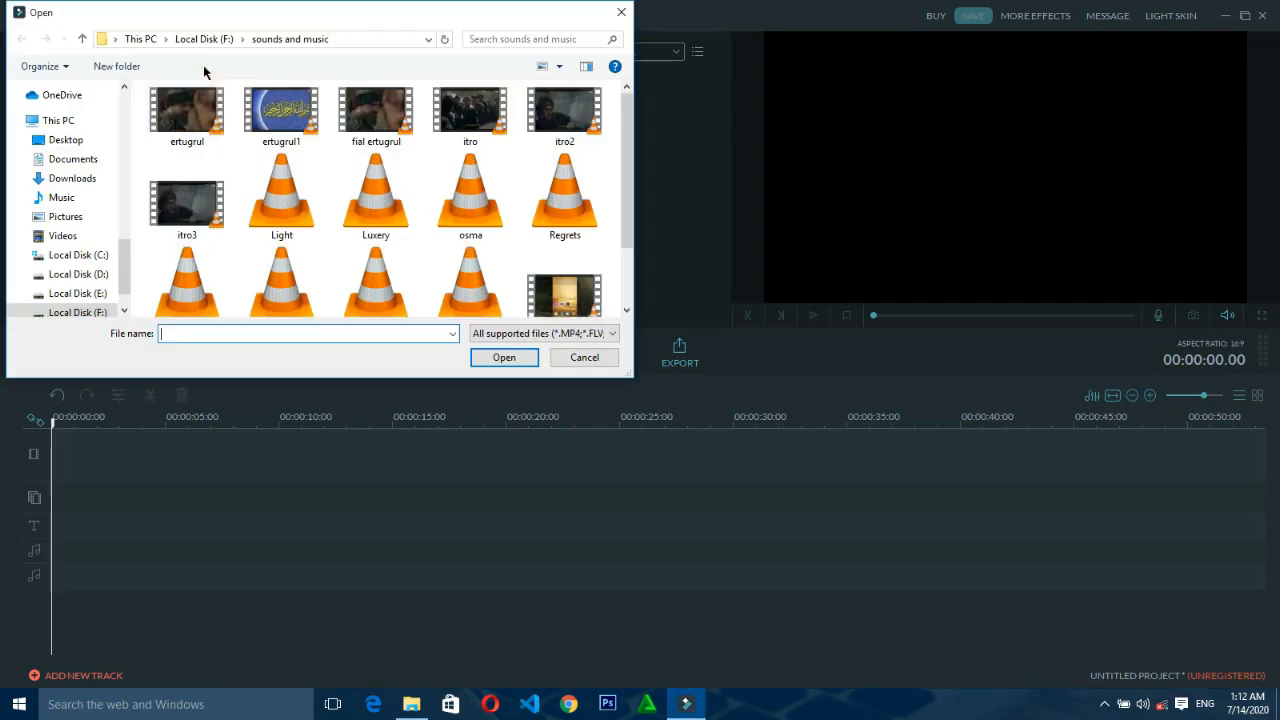
{"action": "left_click", "coordinate": [204, 38]}
{"action": "double_click", "coordinate": [200, 131]}
{"action": "left_click", "coordinate": [186, 118]}
{"action": "left_click", "coordinate": [375, 118], "text": "shift"}
{"action": "left_click", "coordinate": [469, 120], "text": "ctrl"}
{"action": "left_click", "coordinate": [564, 120], "text": "ctrl"}
{"action": "left_click", "coordinate": [470, 205], "text": "ctrl"}
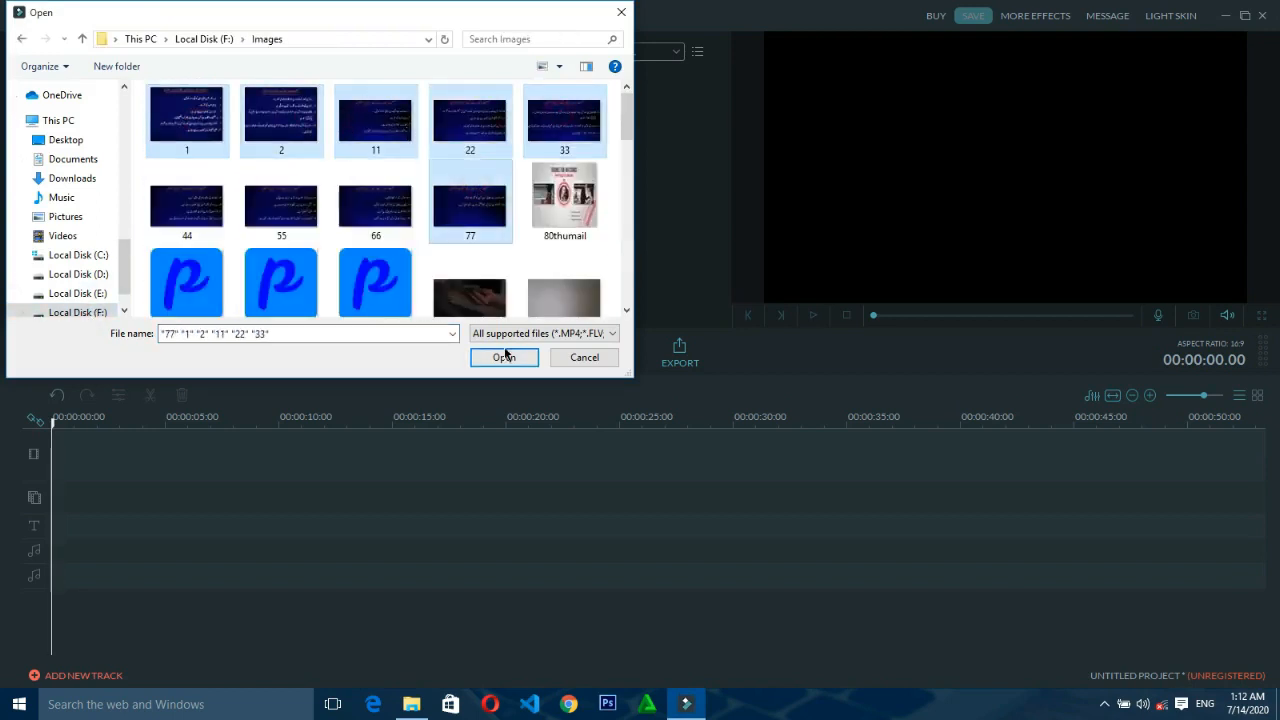
{"action": "left_click", "coordinate": [504, 357]}
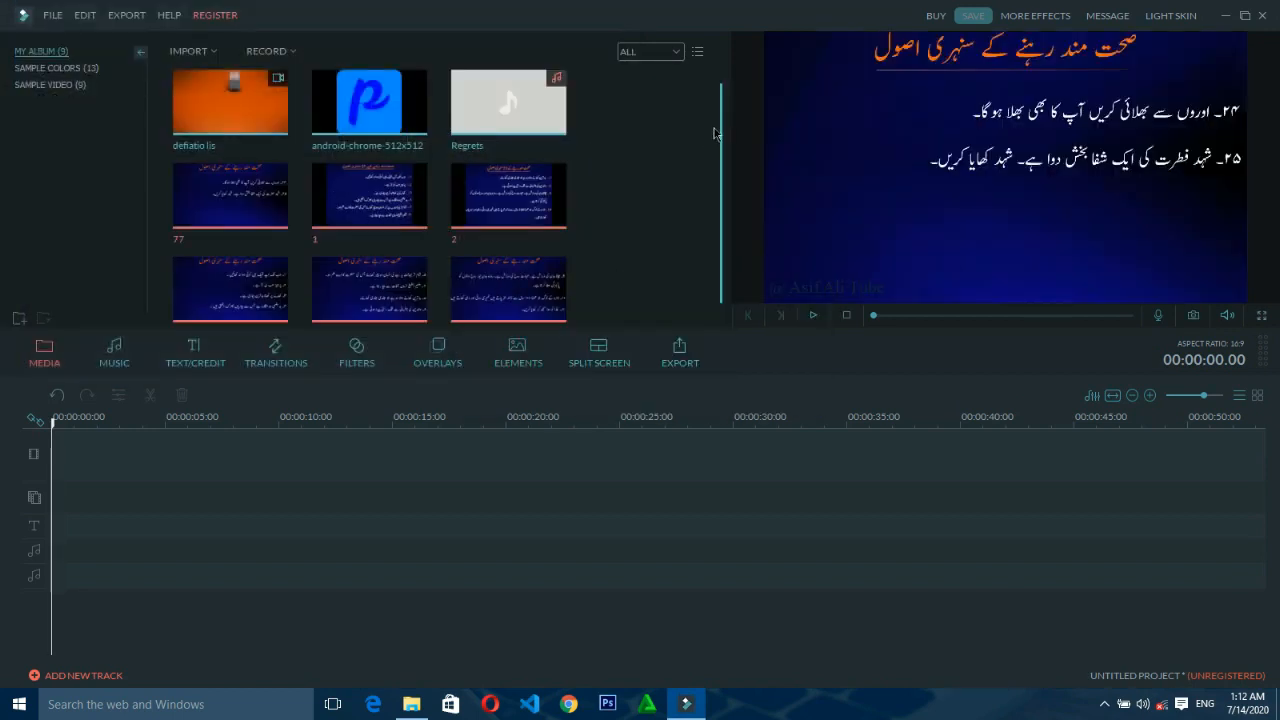
- Place the six imported images 77, 1, 2, 11, 22 and 33 in sequence at the start of the video track
{"action": "scroll", "coordinate": [685, 259], "scroll_direction": "down", "scroll_amount": 1}
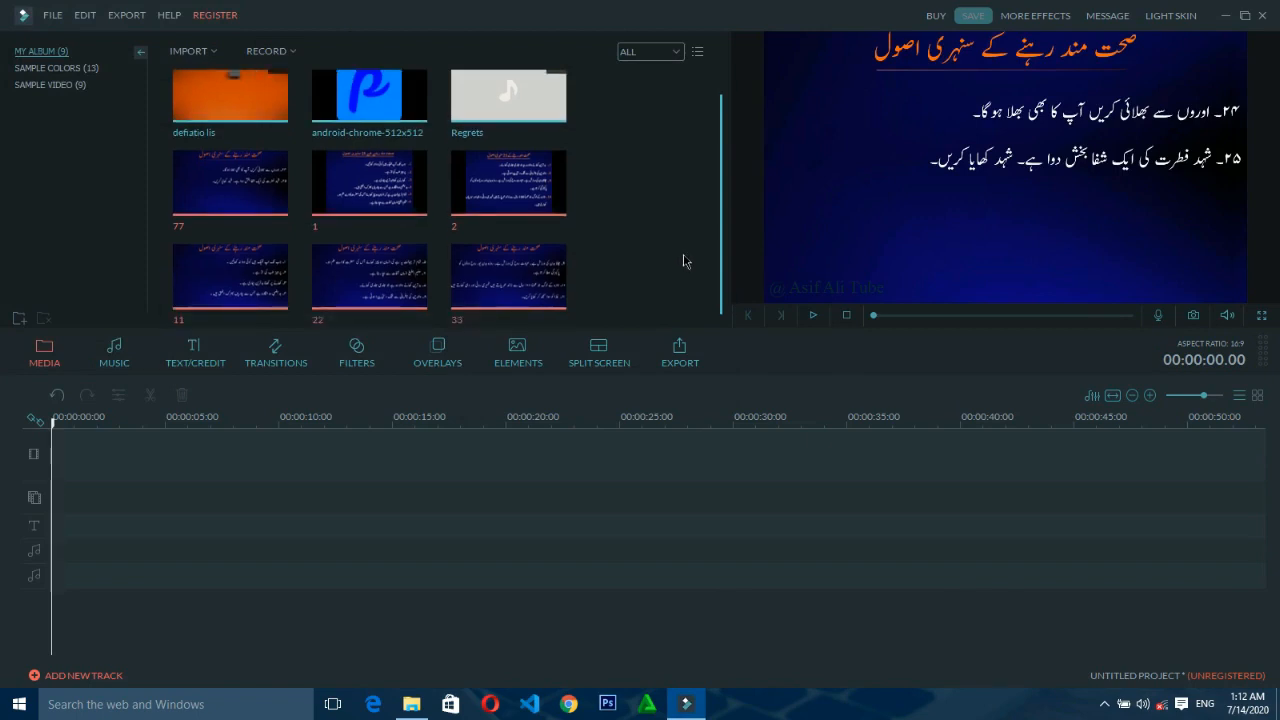
{"action": "scroll", "coordinate": [685, 261], "scroll_direction": "up", "scroll_amount": 1}
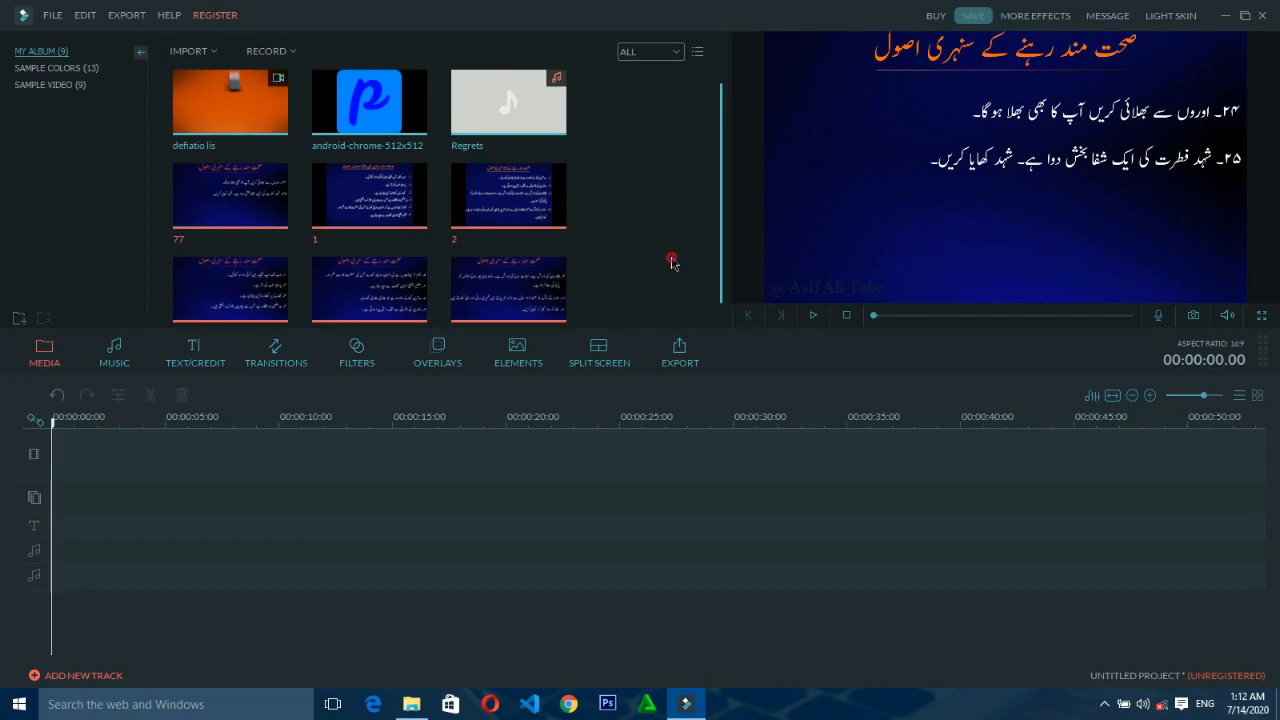
{"action": "left_click", "coordinate": [668, 262]}
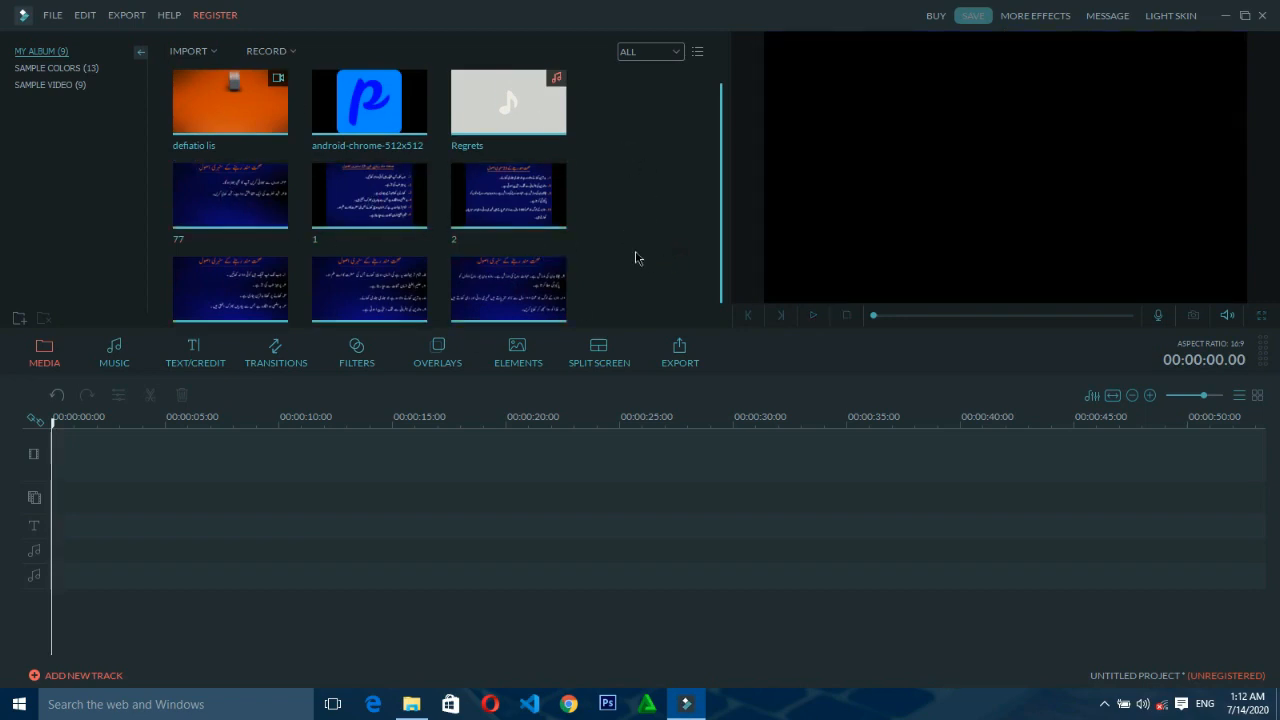
{"action": "scroll", "coordinate": [728, 174], "scroll_direction": "down", "scroll_amount": 1}
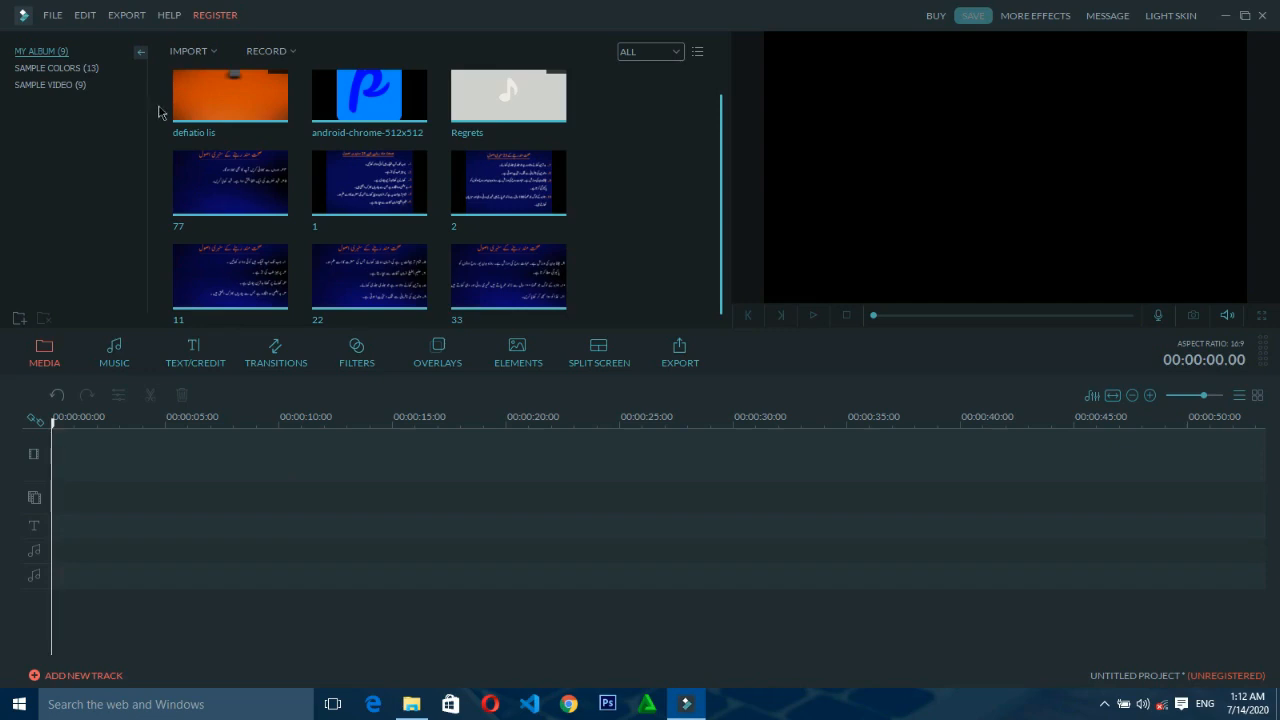
{"action": "left_click", "coordinate": [263, 213]}
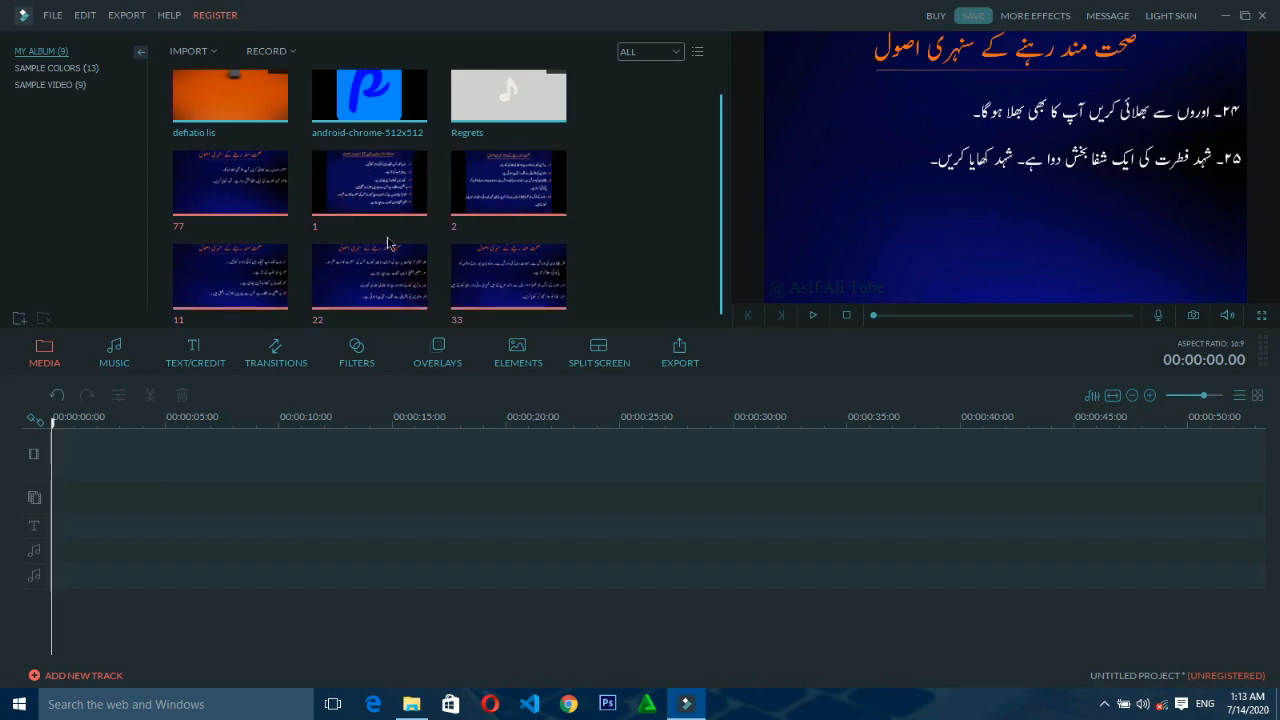
{"action": "mouse_move", "coordinate": [372, 283]}
{"action": "left_mouse_down"}
{"action": "mouse_move", "coordinate": [297, 405]}
{"action": "mouse_move", "coordinate": [366, 277]}
{"action": "left_mouse_up"}
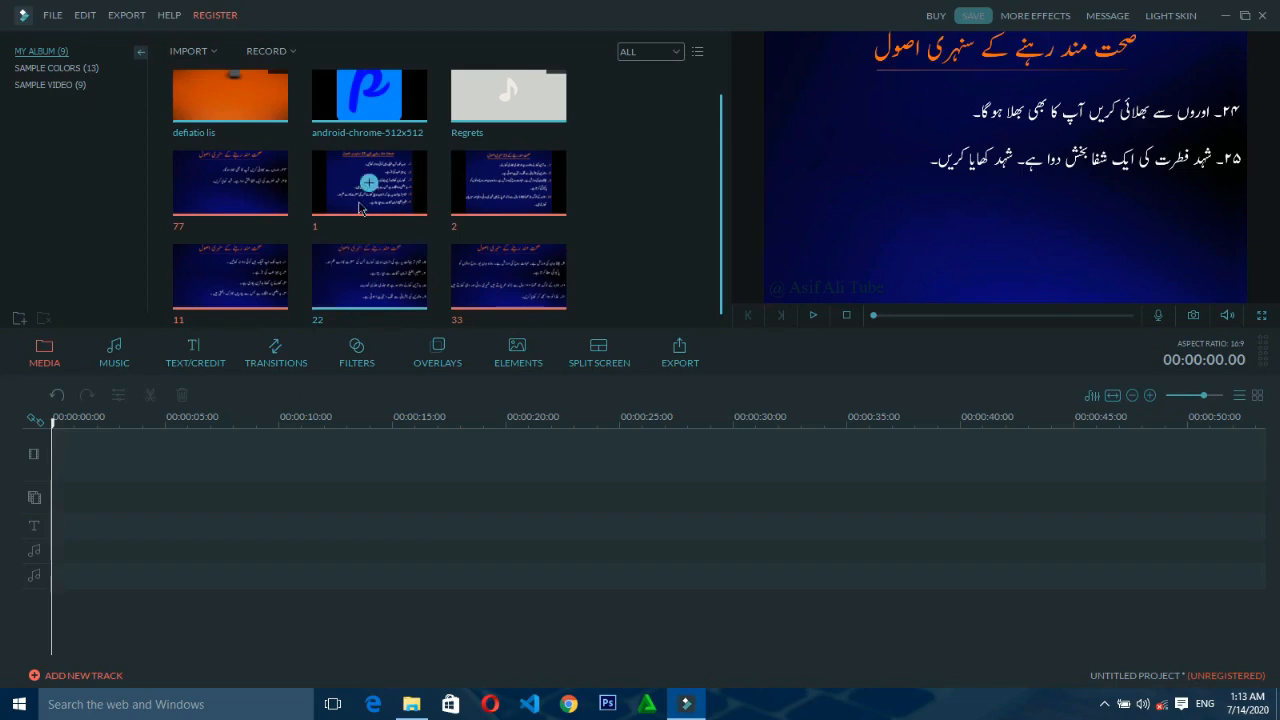
{"action": "left_click_drag", "start_coordinate": [342, 212], "coordinate": [223, 466]}
{"action": "left_click", "coordinate": [333, 519]}
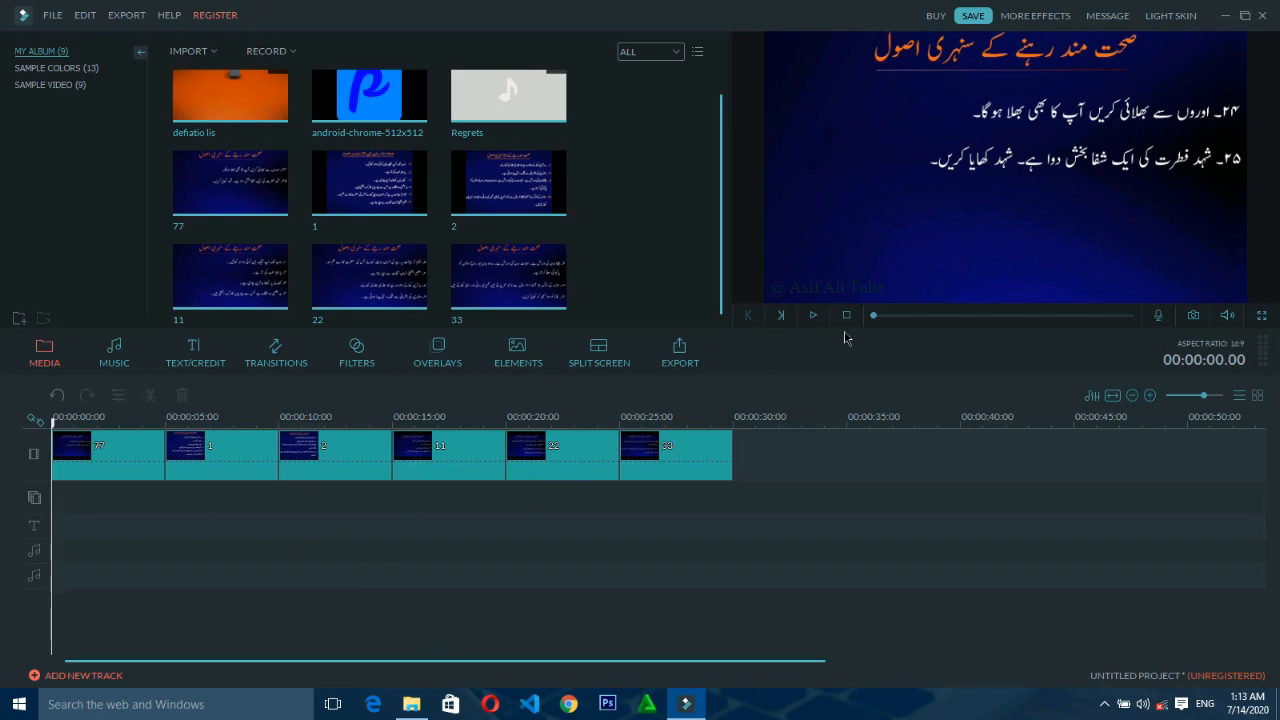
- Play the image sequence into the second clip, pause it and move the playhead back to 00:00:01.18
{"action": "left_click", "coordinate": [814, 315]}
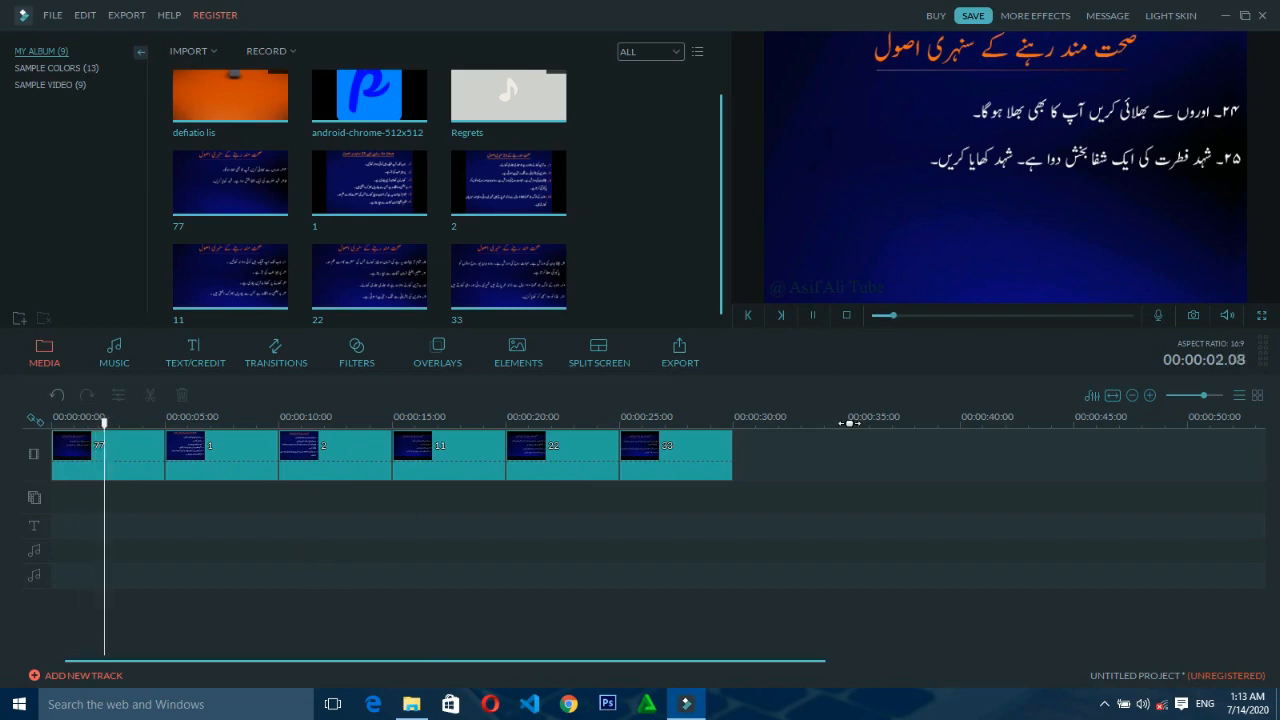
{"action": "left_click", "coordinate": [814, 316]}
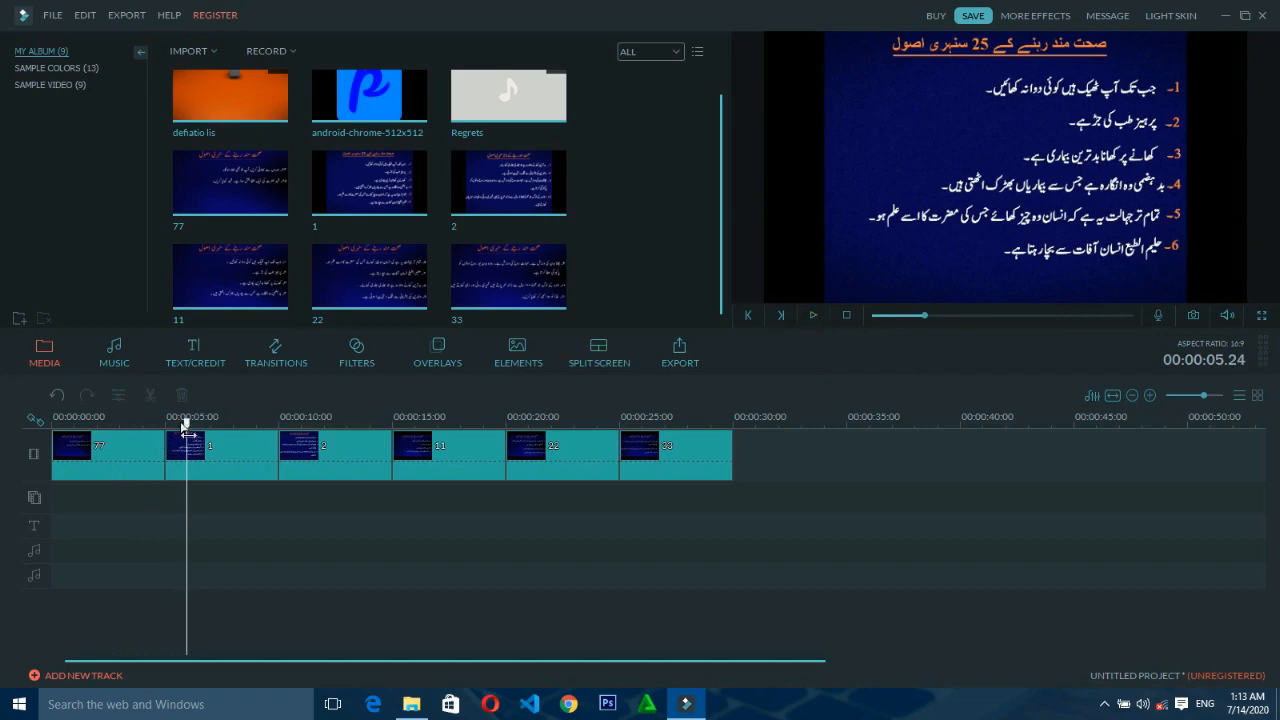
{"action": "left_click_drag", "start_coordinate": [190, 435], "coordinate": [92, 445]}
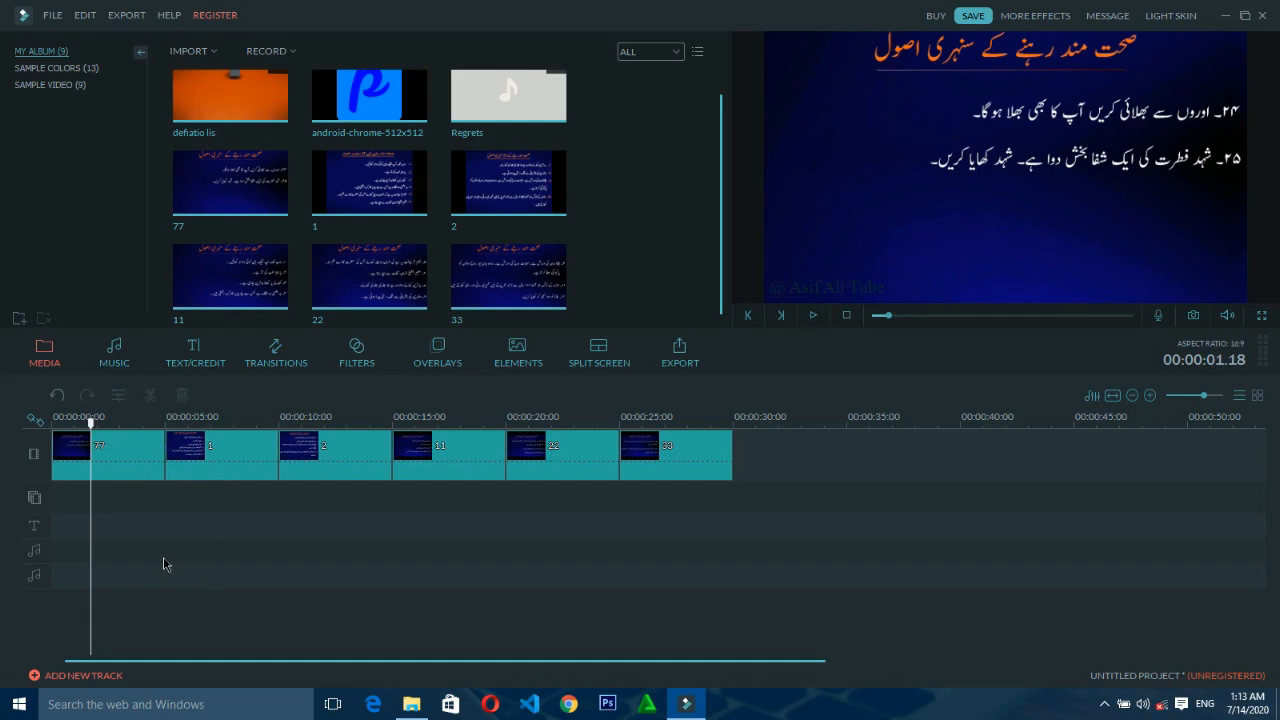
- Browse the available transitions and preview the ButterFlyWaveScrawler transition
{"action": "left_click", "coordinate": [266, 358]}
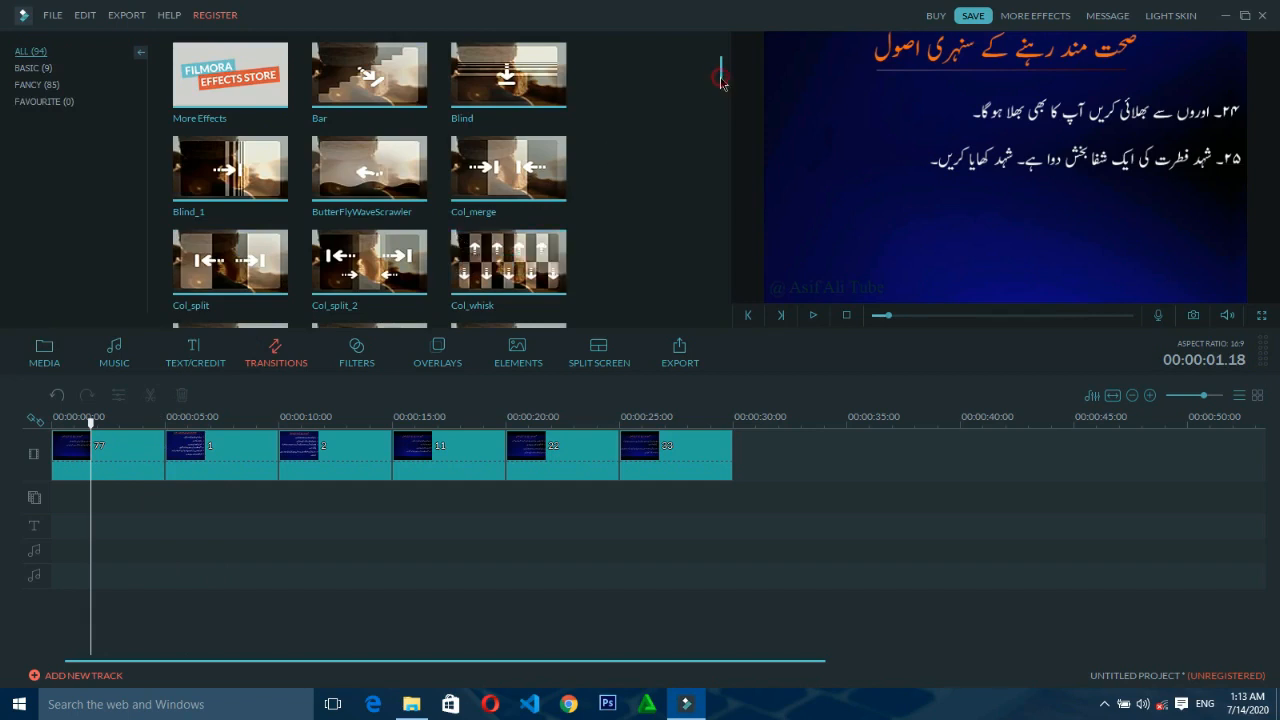
{"action": "left_click_drag", "start_coordinate": [720, 80], "coordinate": [728, 133]}
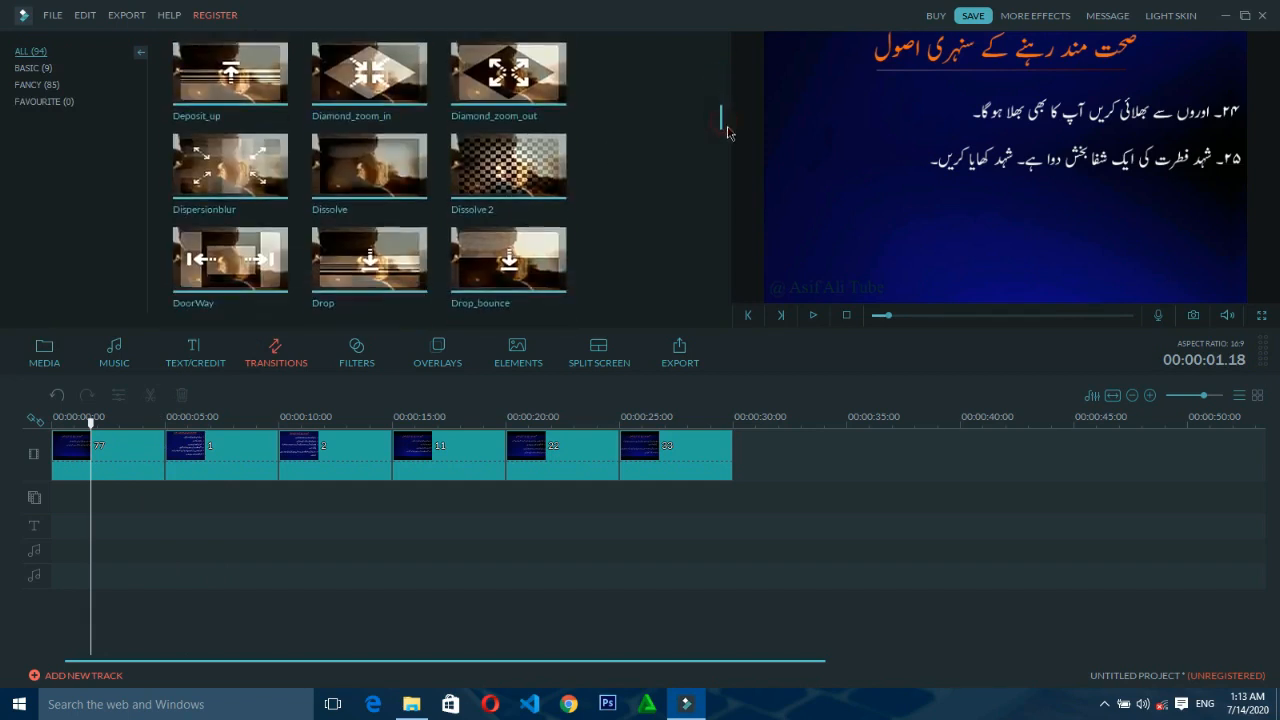
{"action": "scroll", "coordinate": [645, 186], "scroll_direction": "up", "scroll_amount": 5}
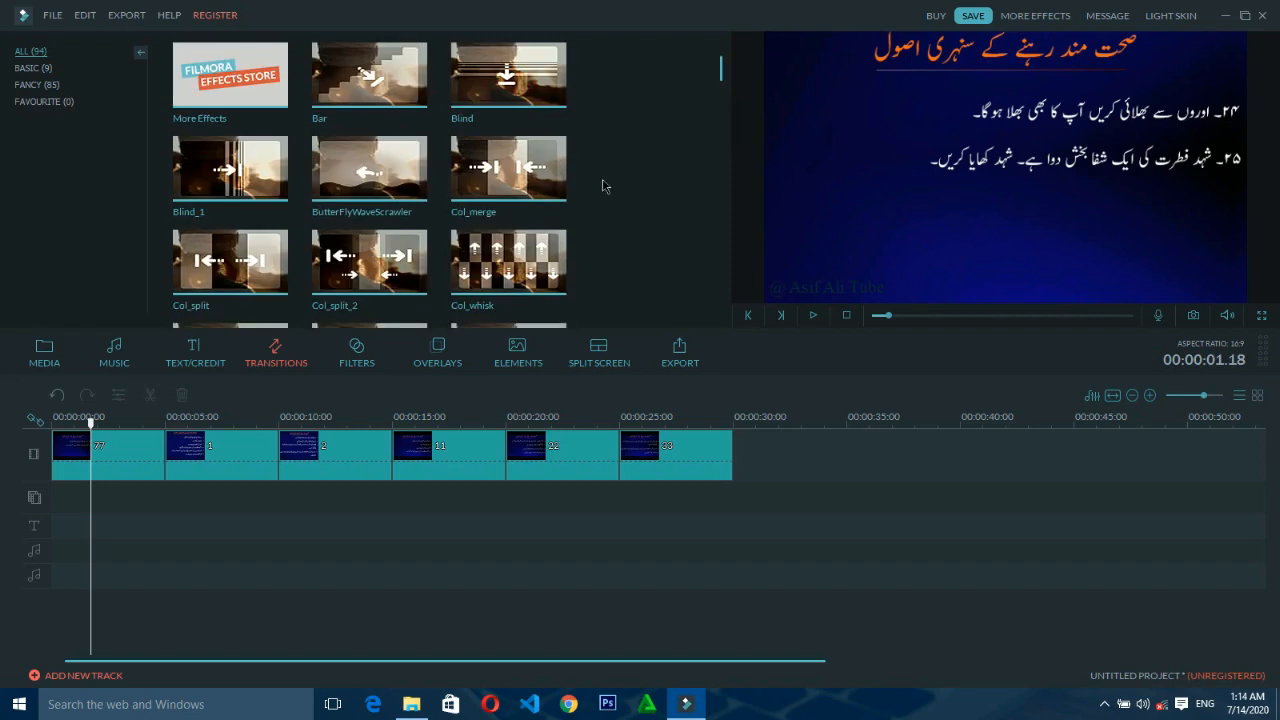
{"action": "left_click", "coordinate": [390, 190]}
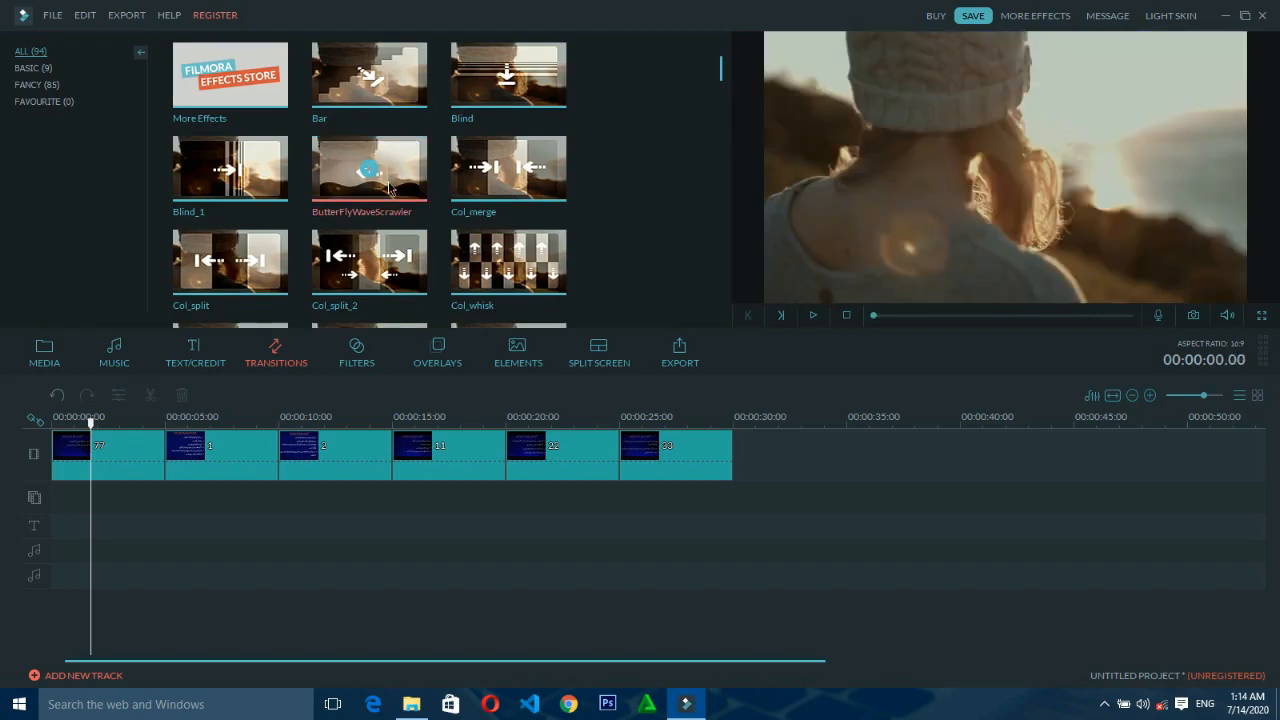
{"action": "left_click", "coordinate": [811, 316]}
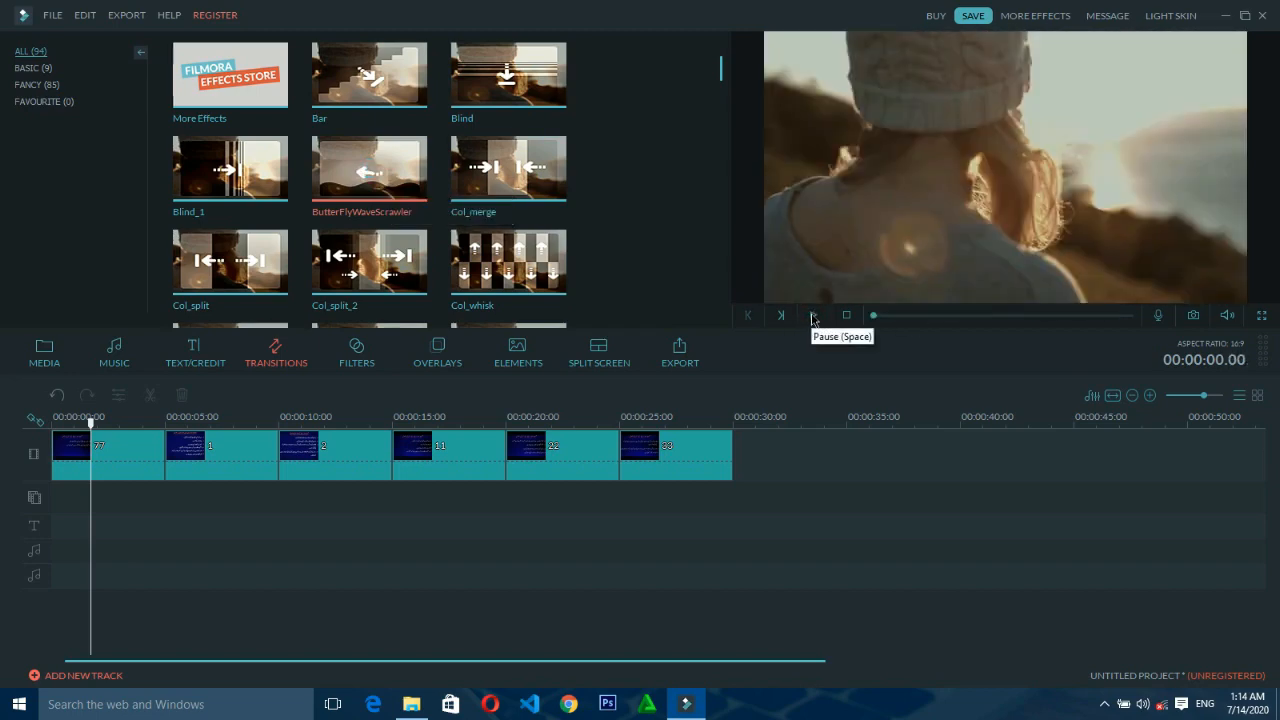
{"action": "left_click", "coordinate": [813, 316]}
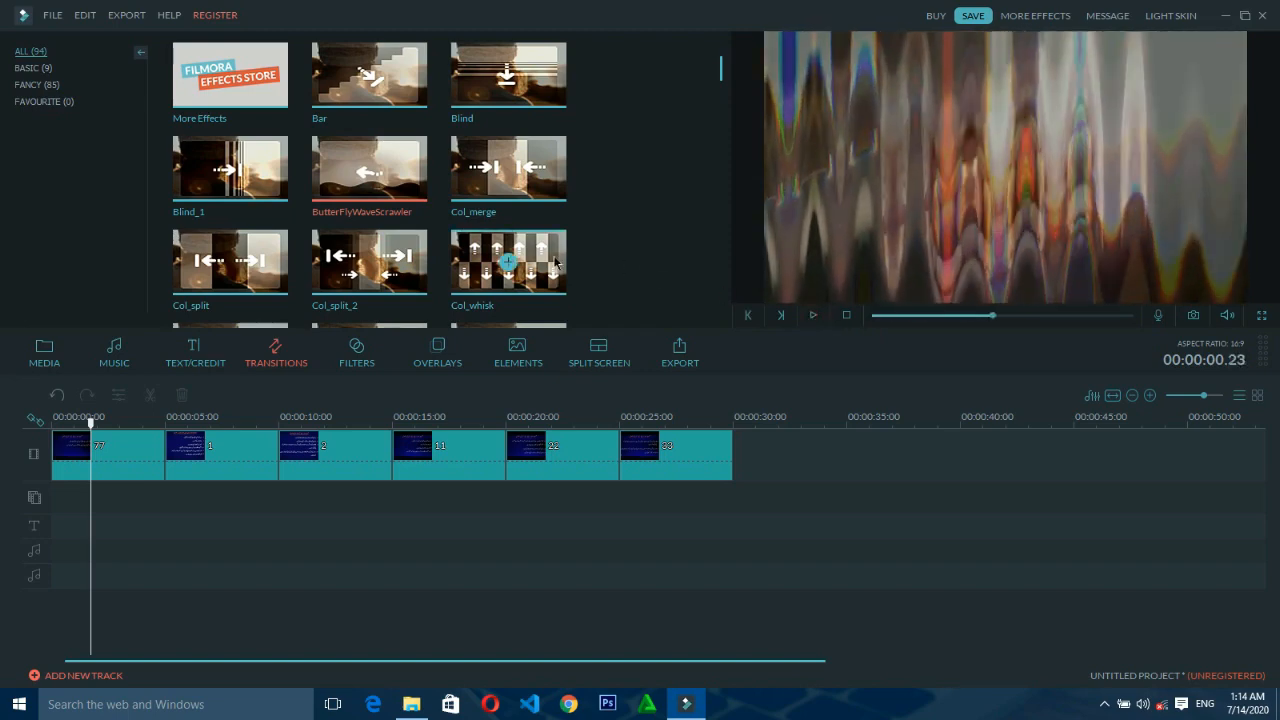
- Add the Bar transition between clips 77 and 1 on the video track and play across it
{"action": "left_click", "coordinate": [400, 101]}
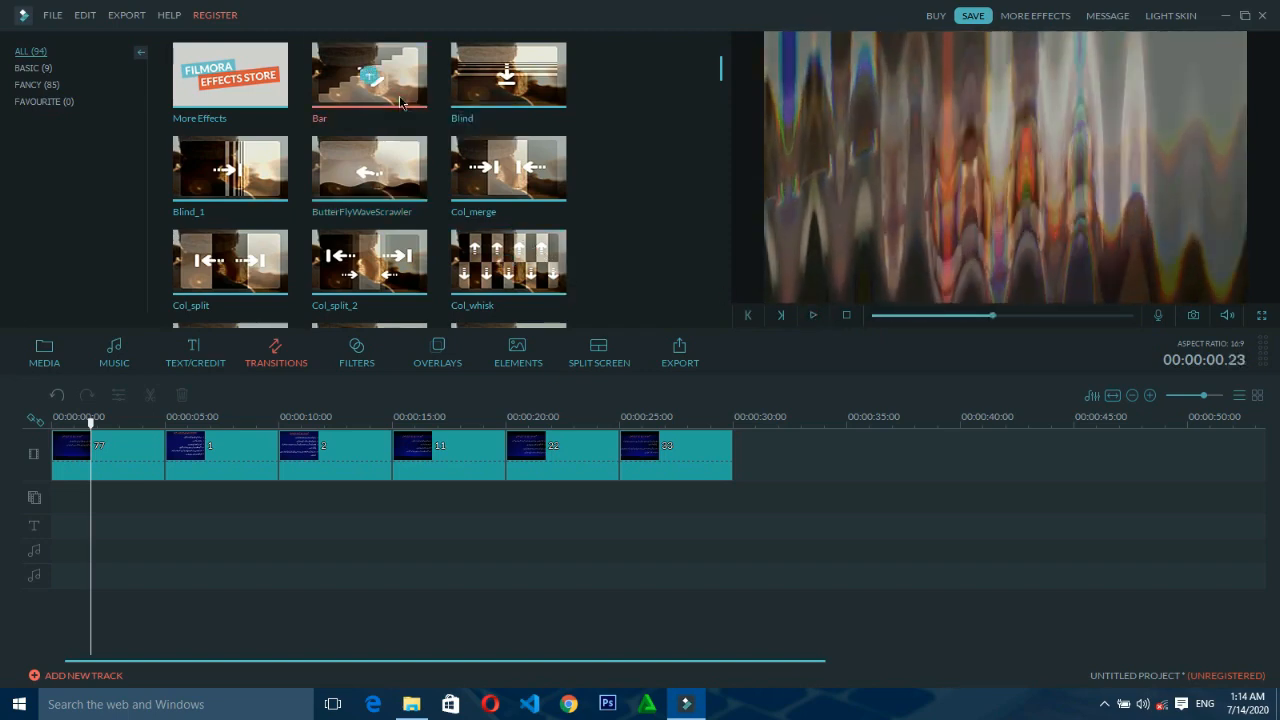
{"action": "left_click_drag", "start_coordinate": [400, 101], "coordinate": [190, 455]}
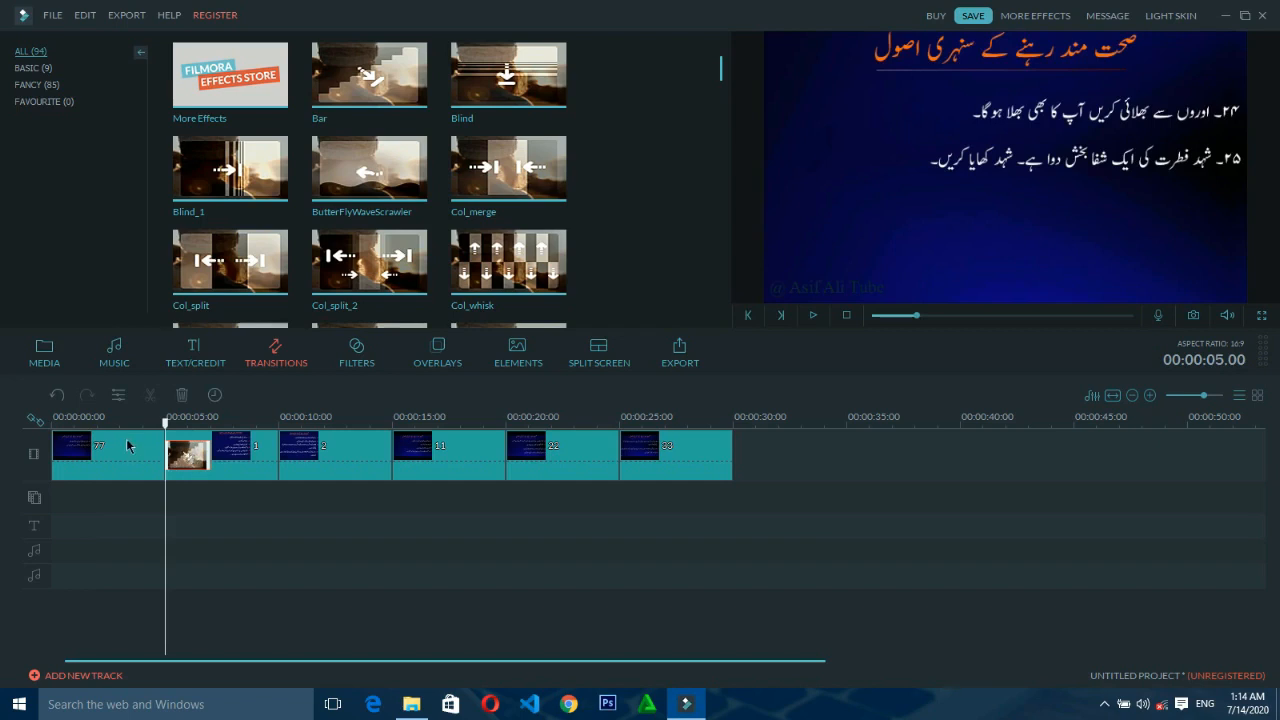
{"action": "left_click_drag", "start_coordinate": [164, 421], "coordinate": [142, 430]}
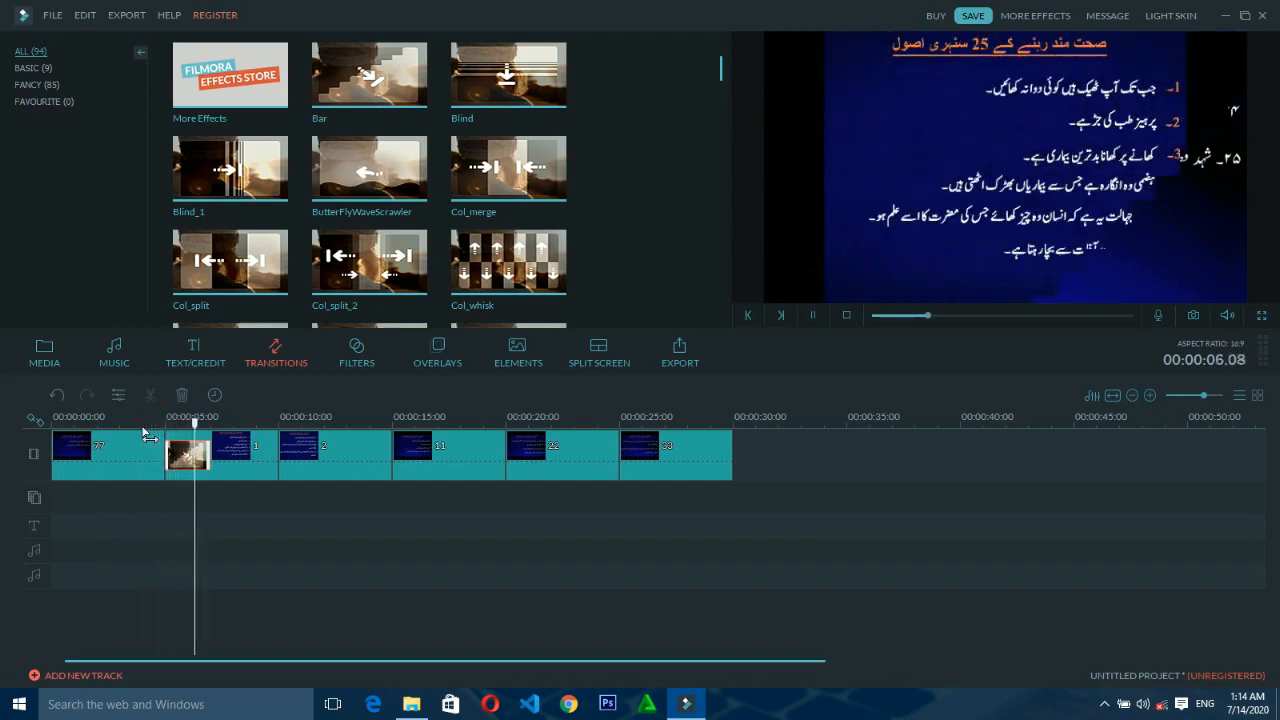
{"action": "key", "text": "space"}
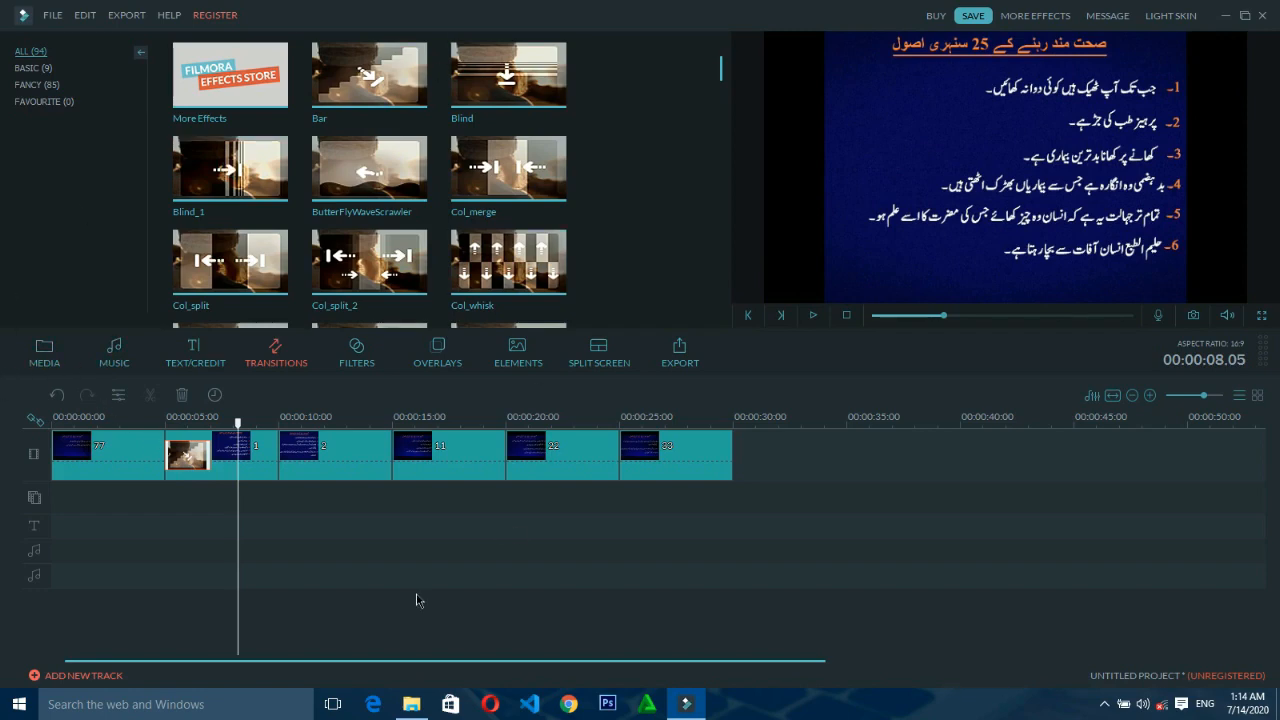
- Set the Bar transition's duration to 5 seconds and play the sequence from just before it
{"action": "double_click", "coordinate": [186, 457]}
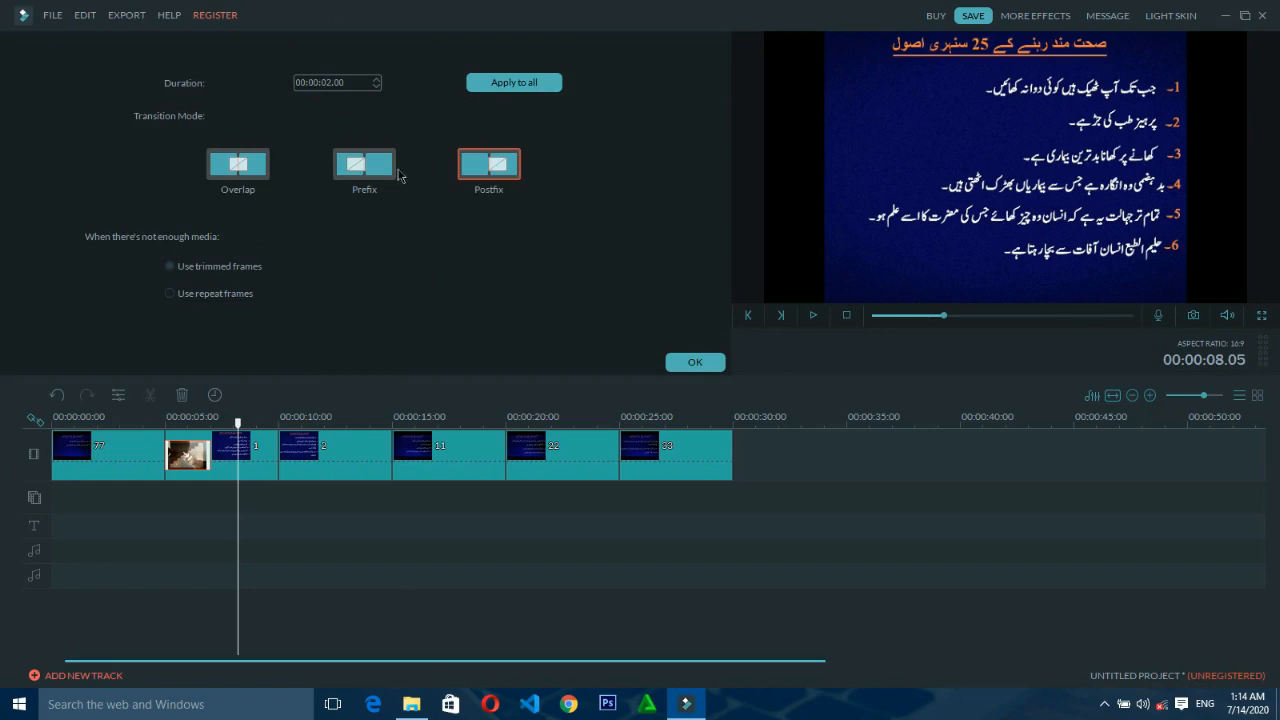
{"action": "left_click", "coordinate": [376, 80]}
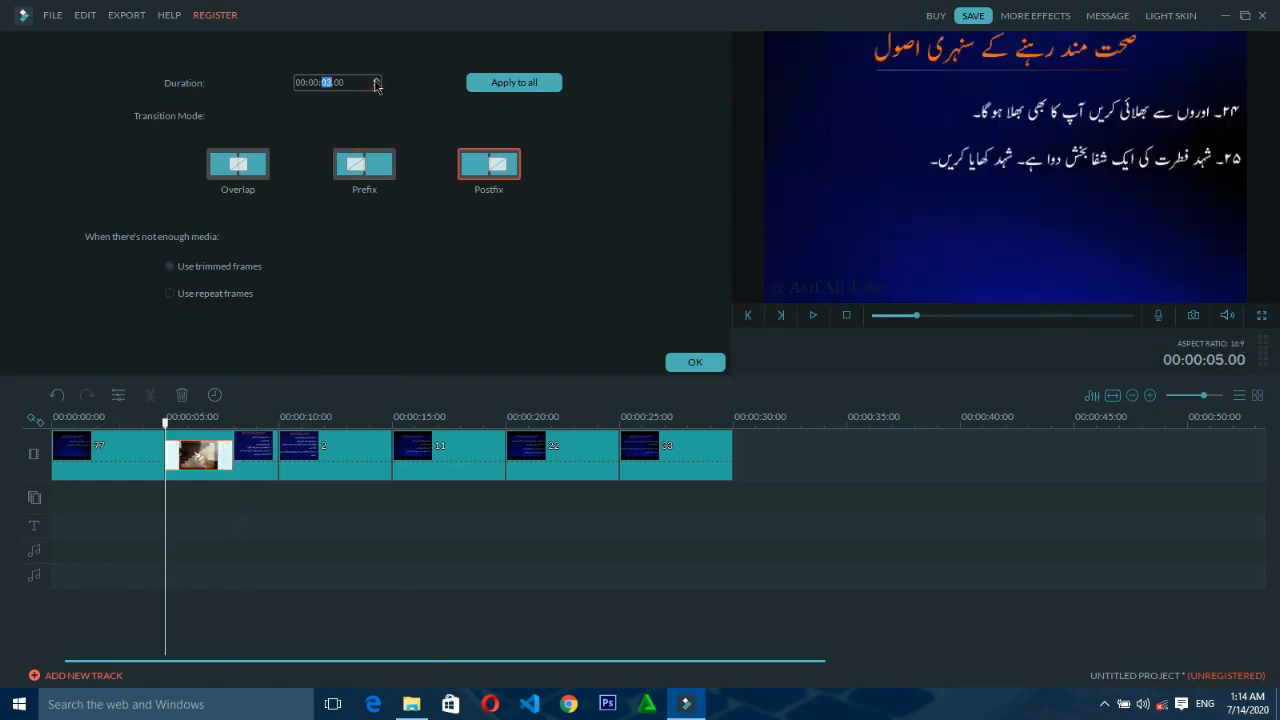
{"action": "left_click", "coordinate": [376, 80]}
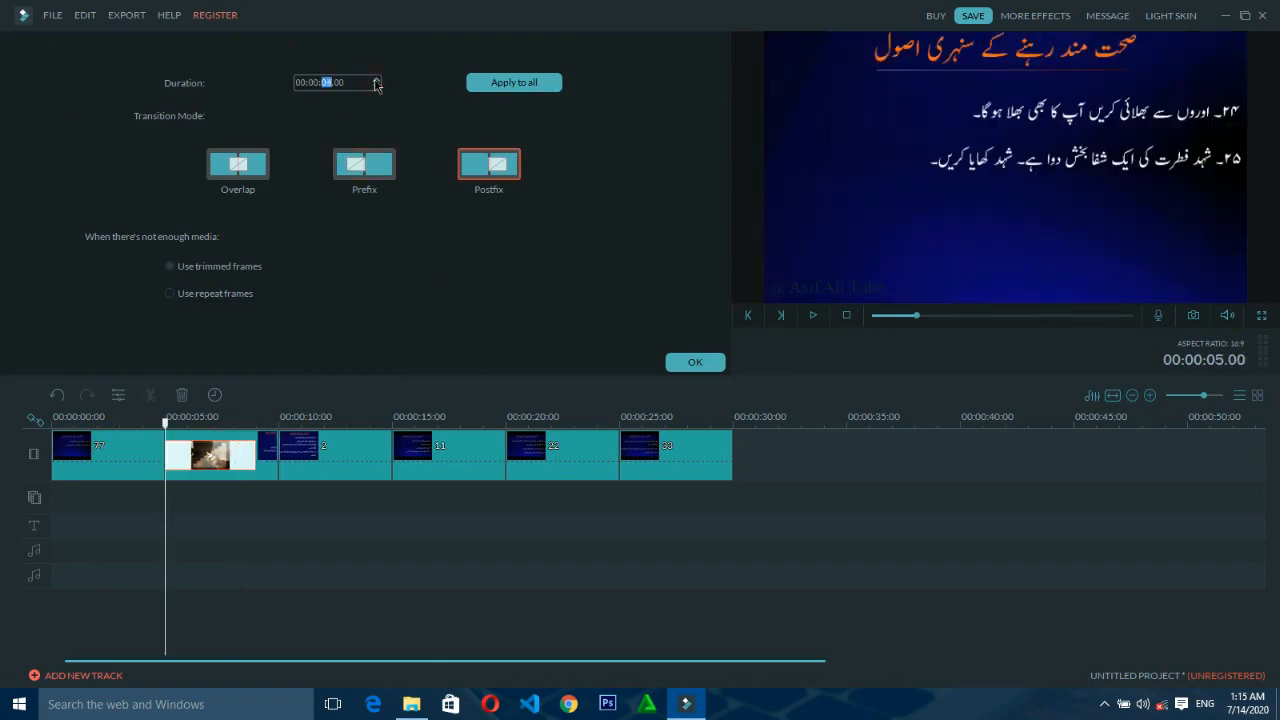
{"action": "left_click", "coordinate": [376, 80]}
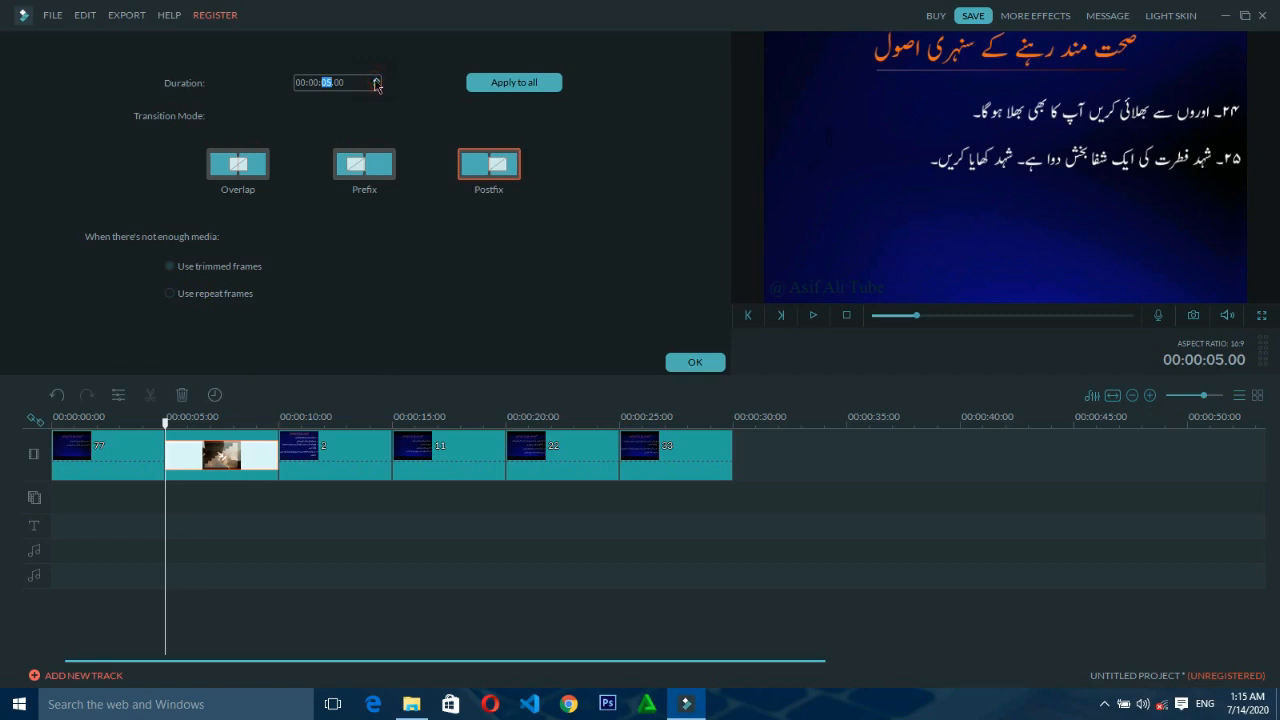
{"action": "left_click_drag", "start_coordinate": [165, 421], "coordinate": [155, 421]}
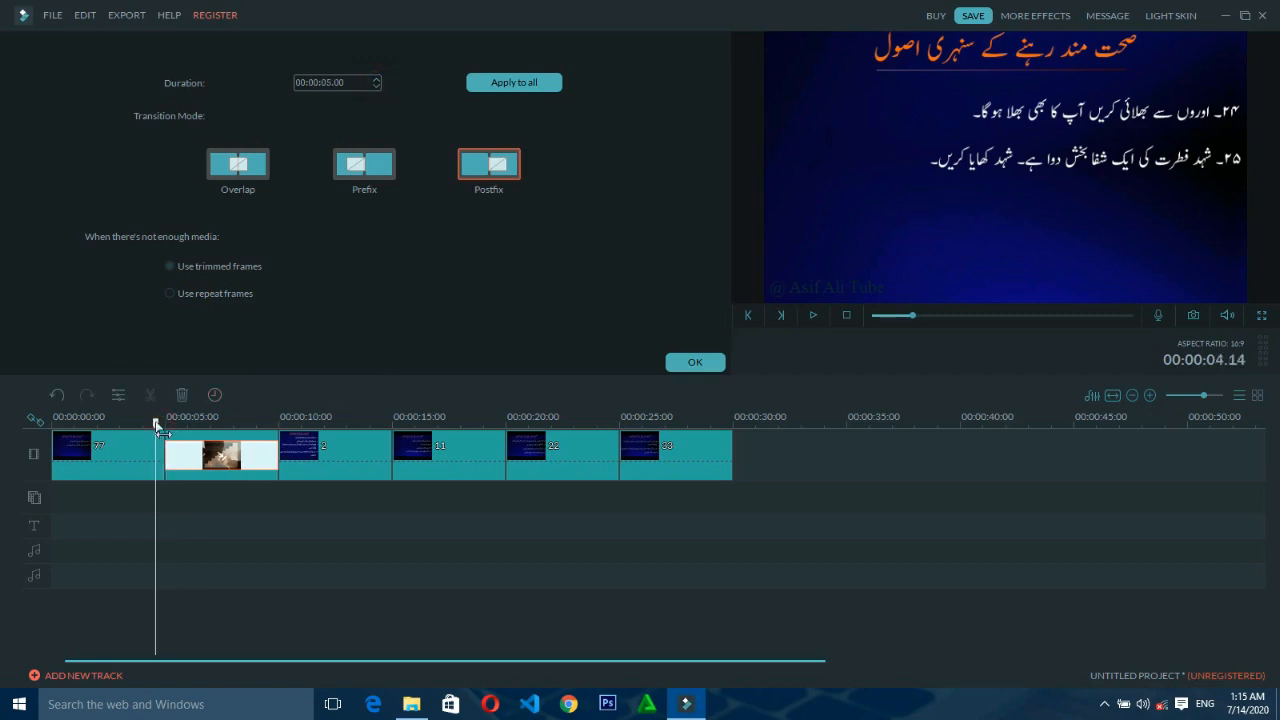
{"action": "key", "text": "space"}
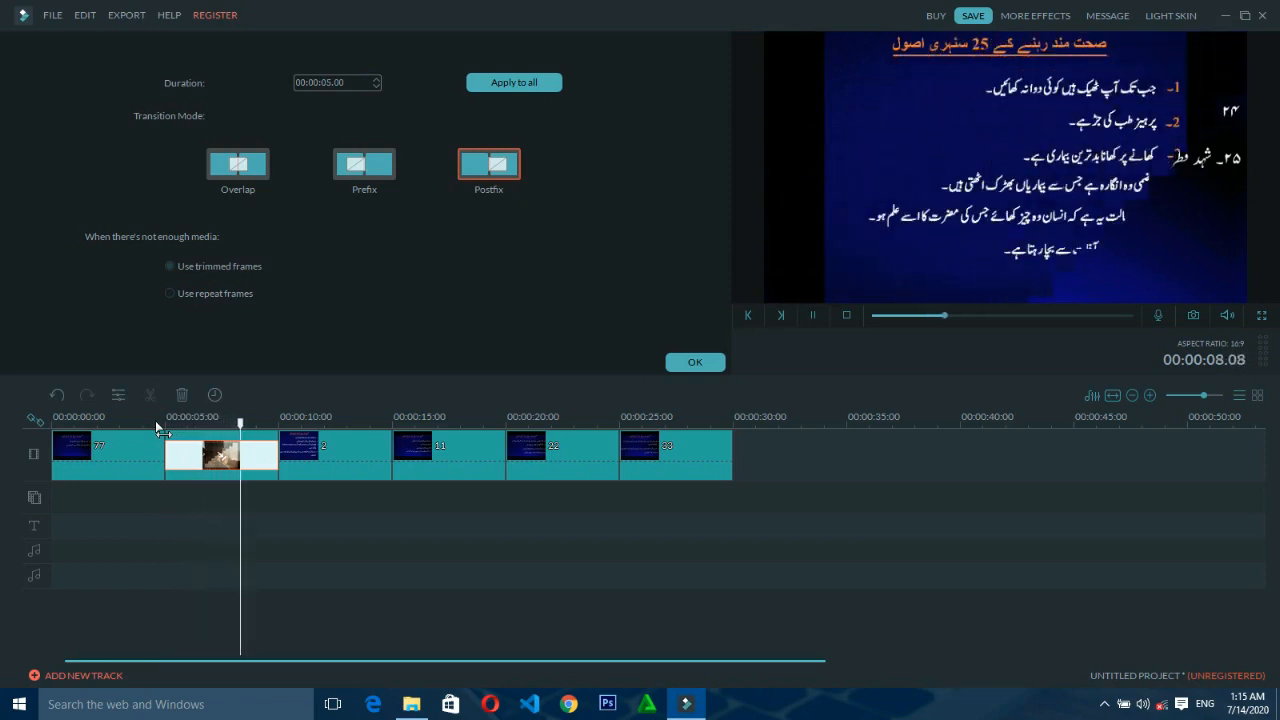
{"action": "key", "text": "space"}
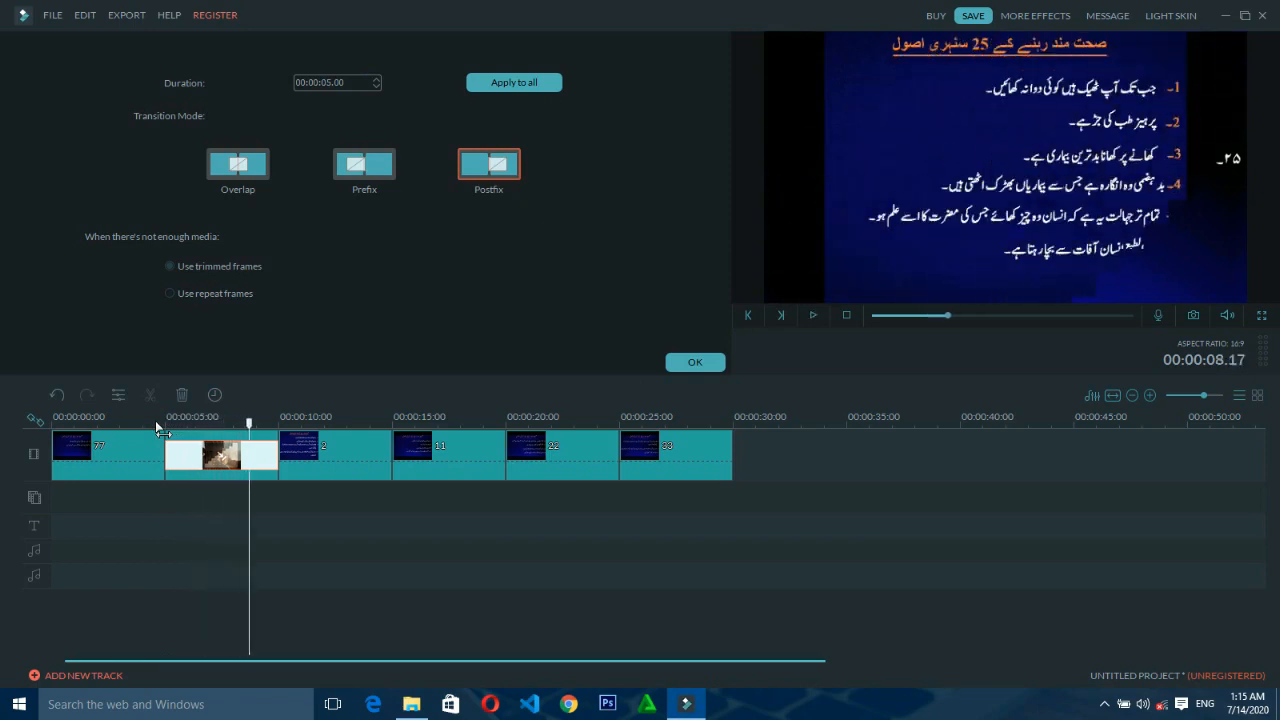
- Set the Bar transition's duration to 2 seconds, play across it and close the transition settings
{"action": "left_click", "coordinate": [376, 88]}
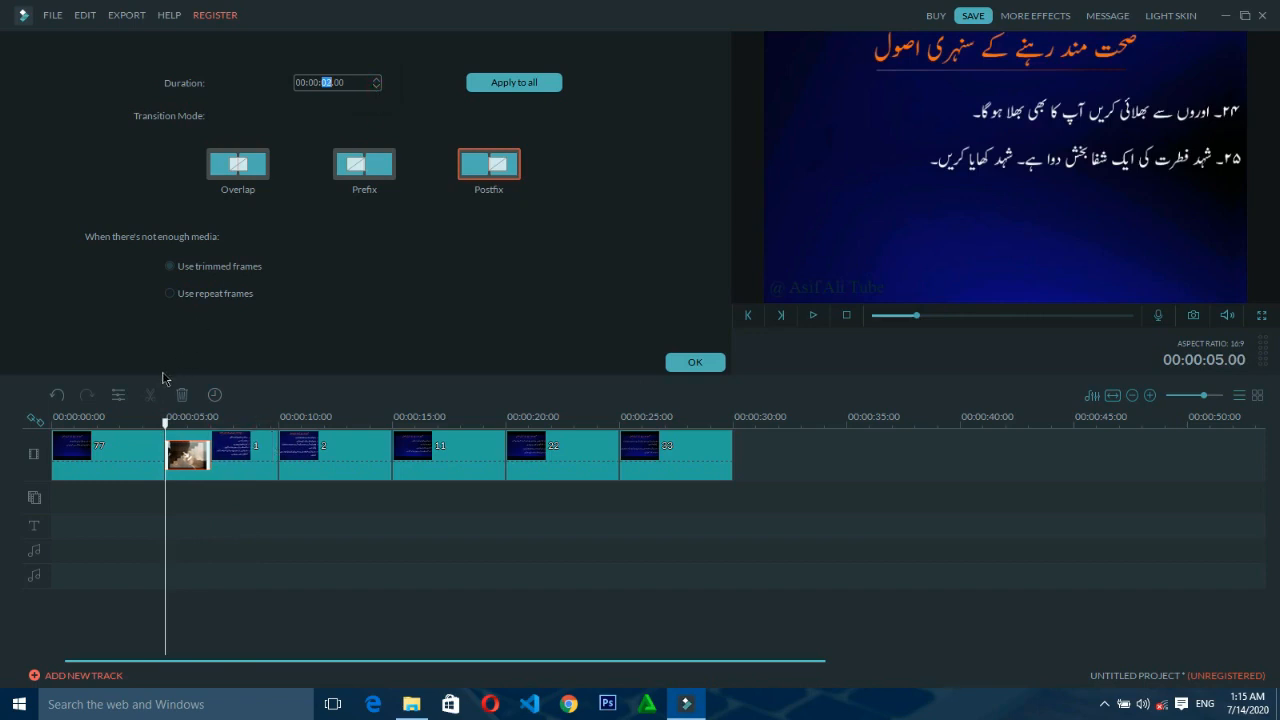
{"action": "left_click_drag", "start_coordinate": [174, 428], "coordinate": [143, 429]}
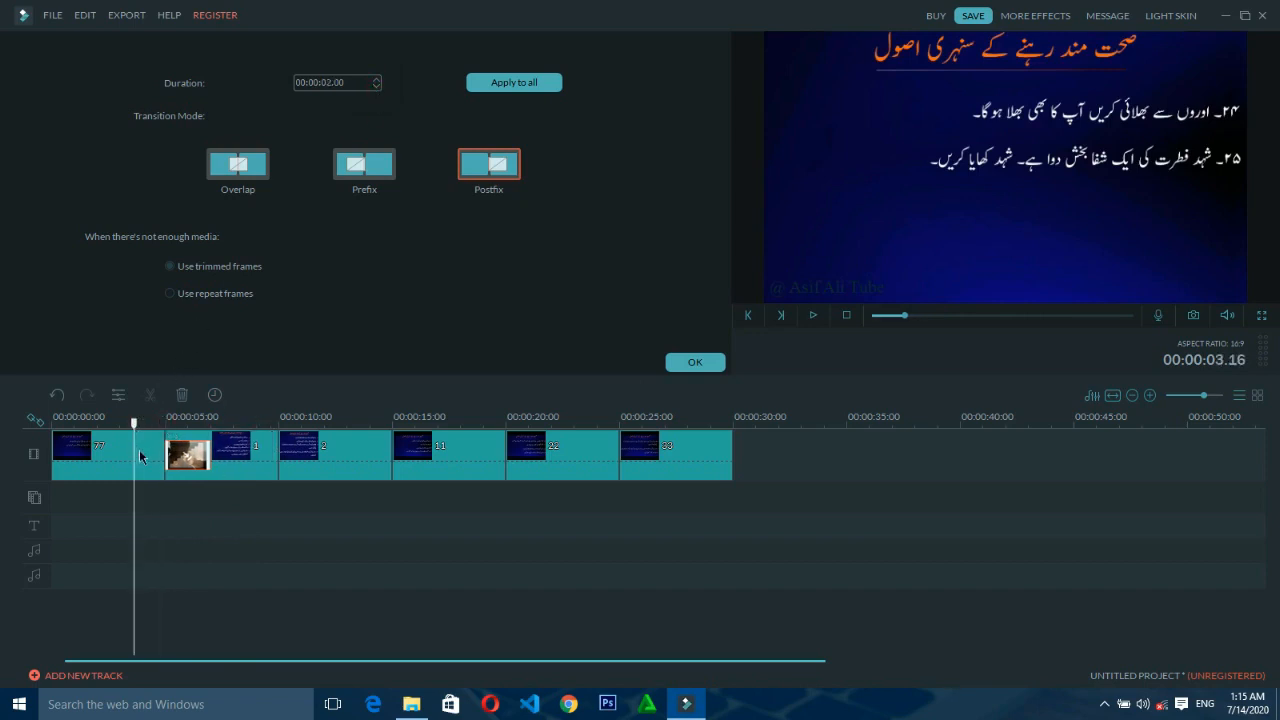
{"action": "key", "text": "space"}
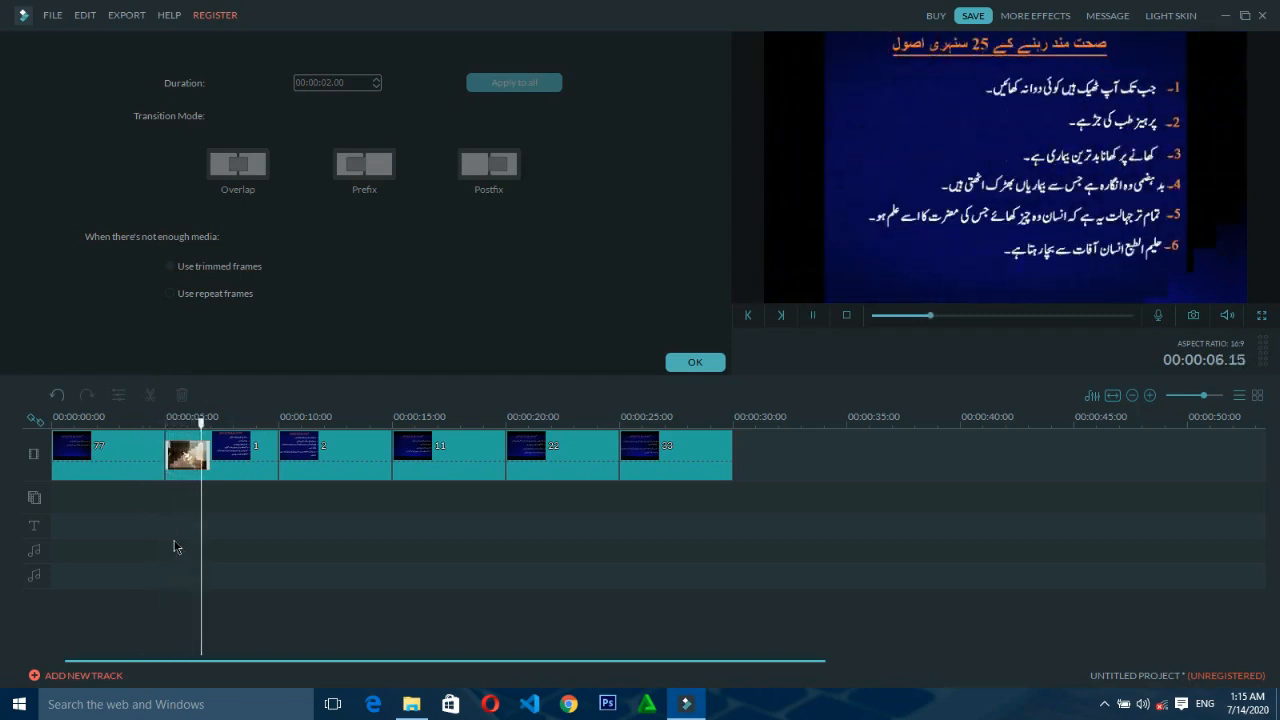
{"action": "key", "text": "space"}
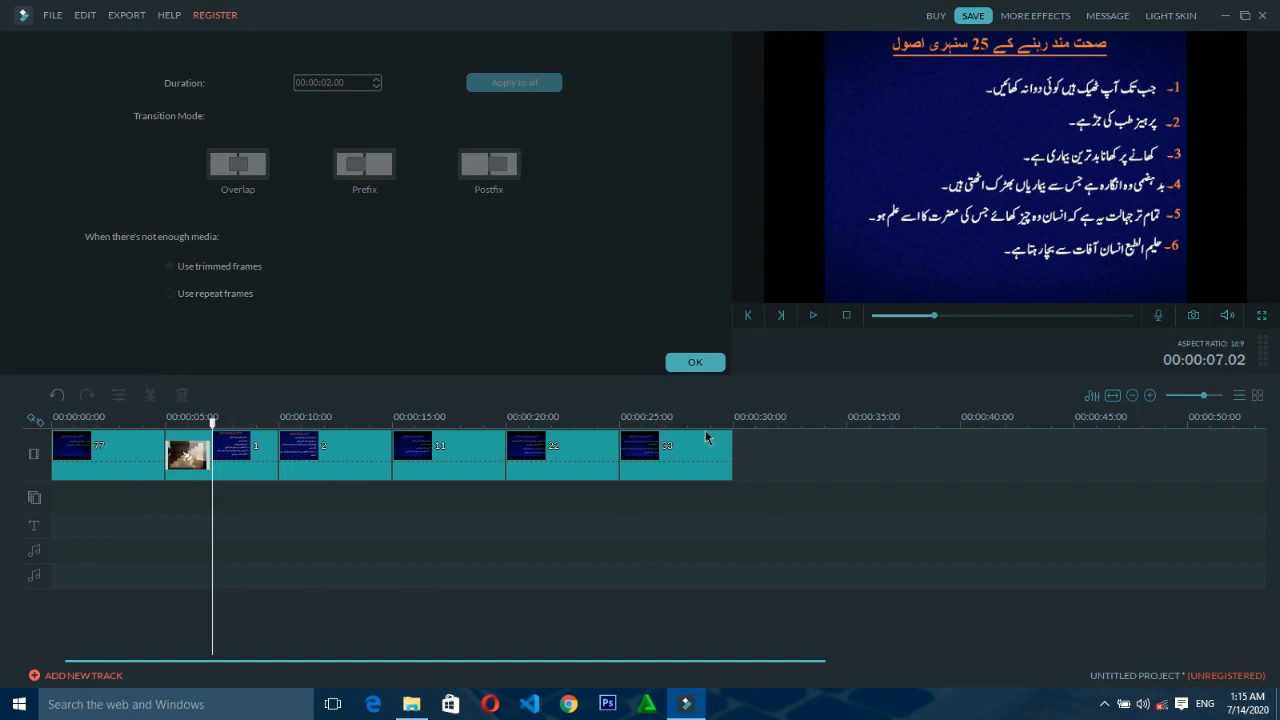
{"action": "left_click", "coordinate": [692, 363]}
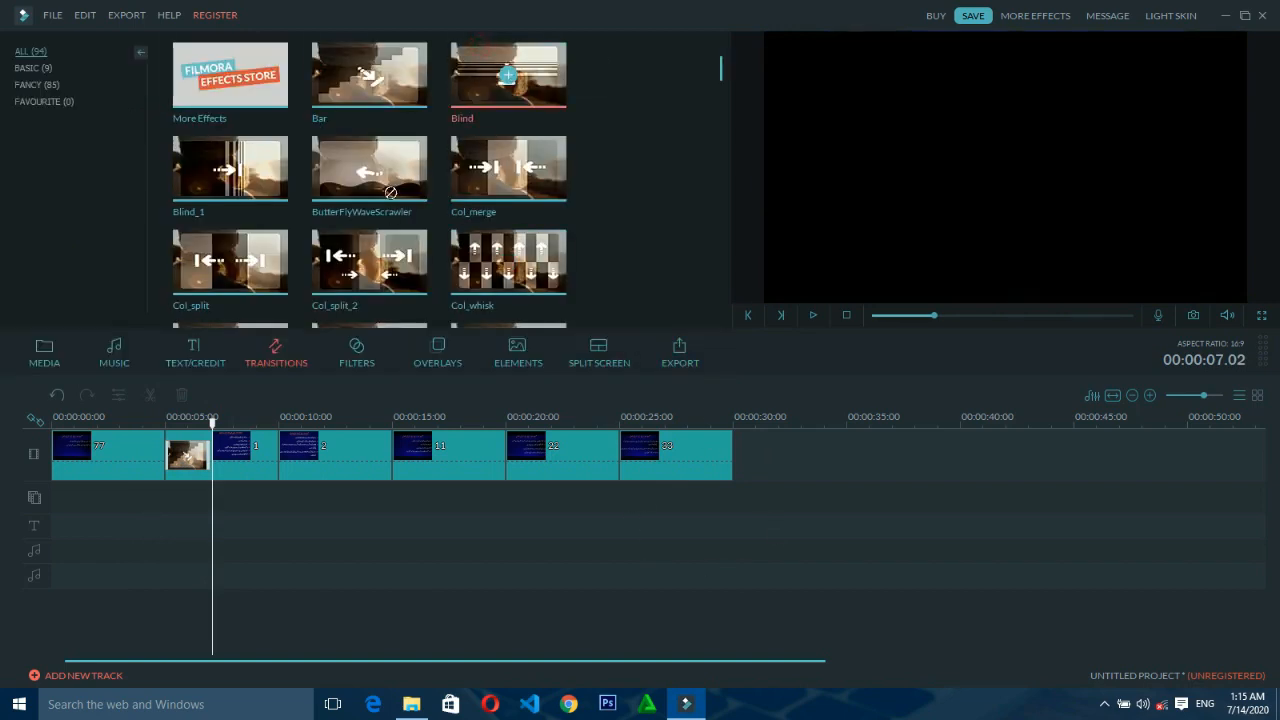
- Add the Blind, Blind_1, ButterFlyWaveScrawler and Col_merge transitions, in that order, at the start of clips 2, 11, 22 and 33
{"action": "left_click_drag", "start_coordinate": [295, 440], "coordinate": [318, 452]}
{"action": "left_click_drag", "start_coordinate": [230, 168], "coordinate": [430, 458]}
{"action": "left_click_drag", "start_coordinate": [402, 172], "coordinate": [537, 449]}
{"action": "left_click_drag", "start_coordinate": [503, 166], "coordinate": [636, 476]}
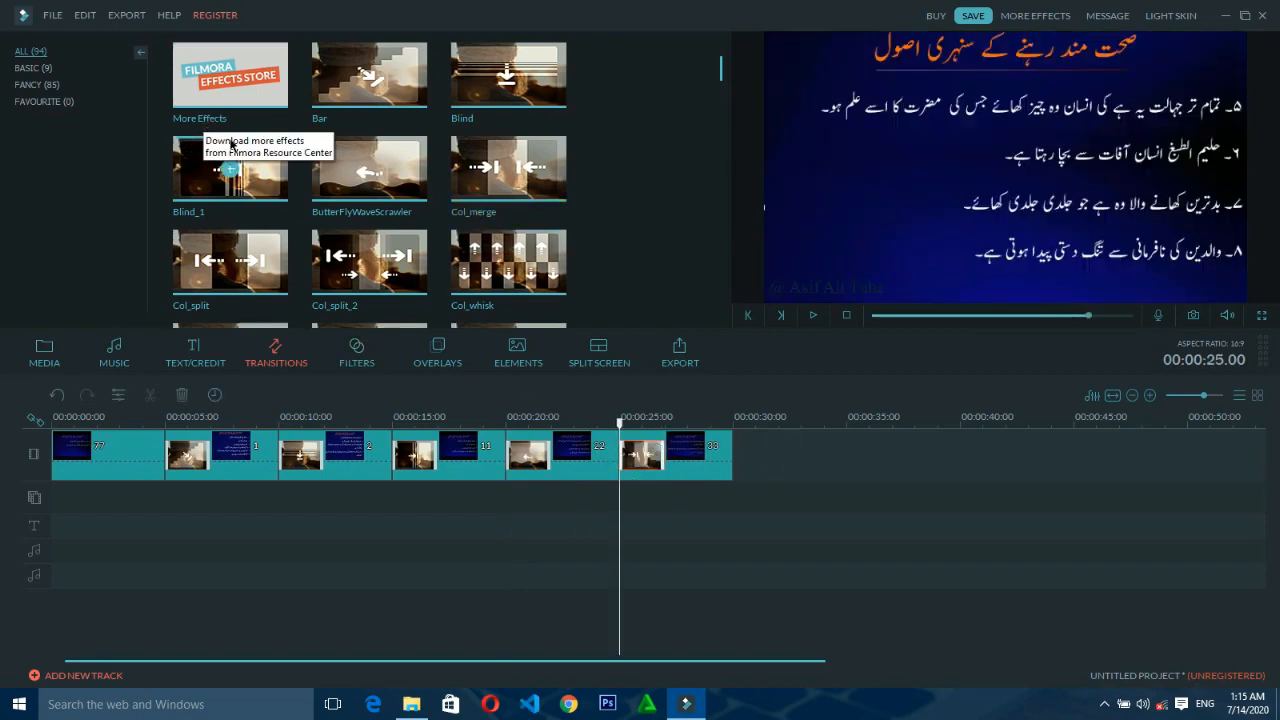
- Place the Regrets audio on the first audio track, starting at 00:00:00.00
{"action": "left_click", "coordinate": [53, 362]}
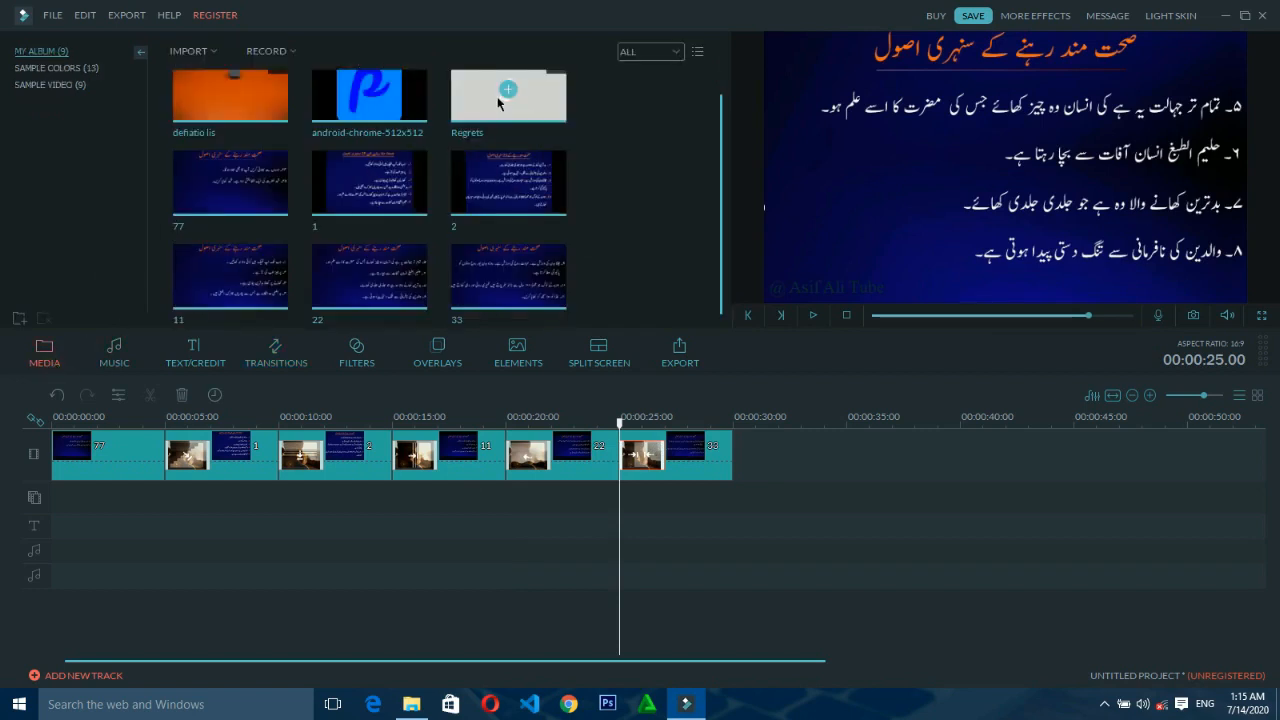
{"action": "left_click_drag", "start_coordinate": [508, 100], "coordinate": [57, 515]}
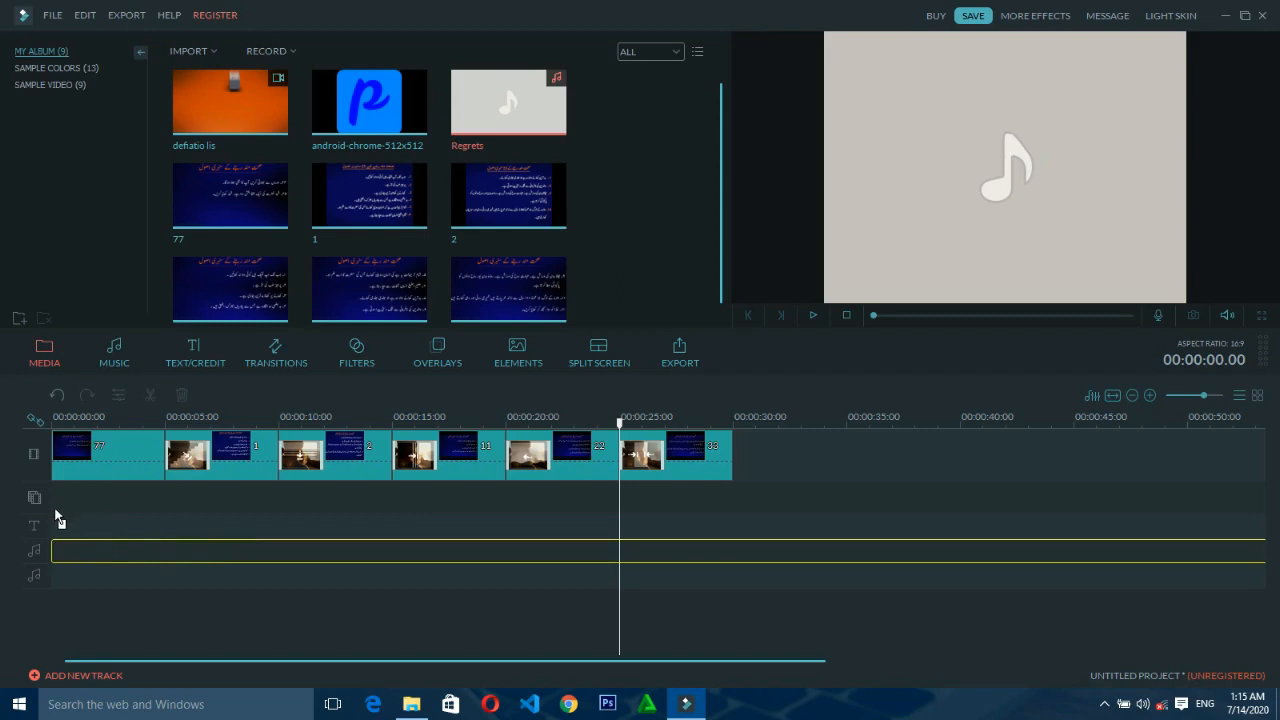
{"action": "left_click_drag", "start_coordinate": [57, 515], "coordinate": [66, 503]}
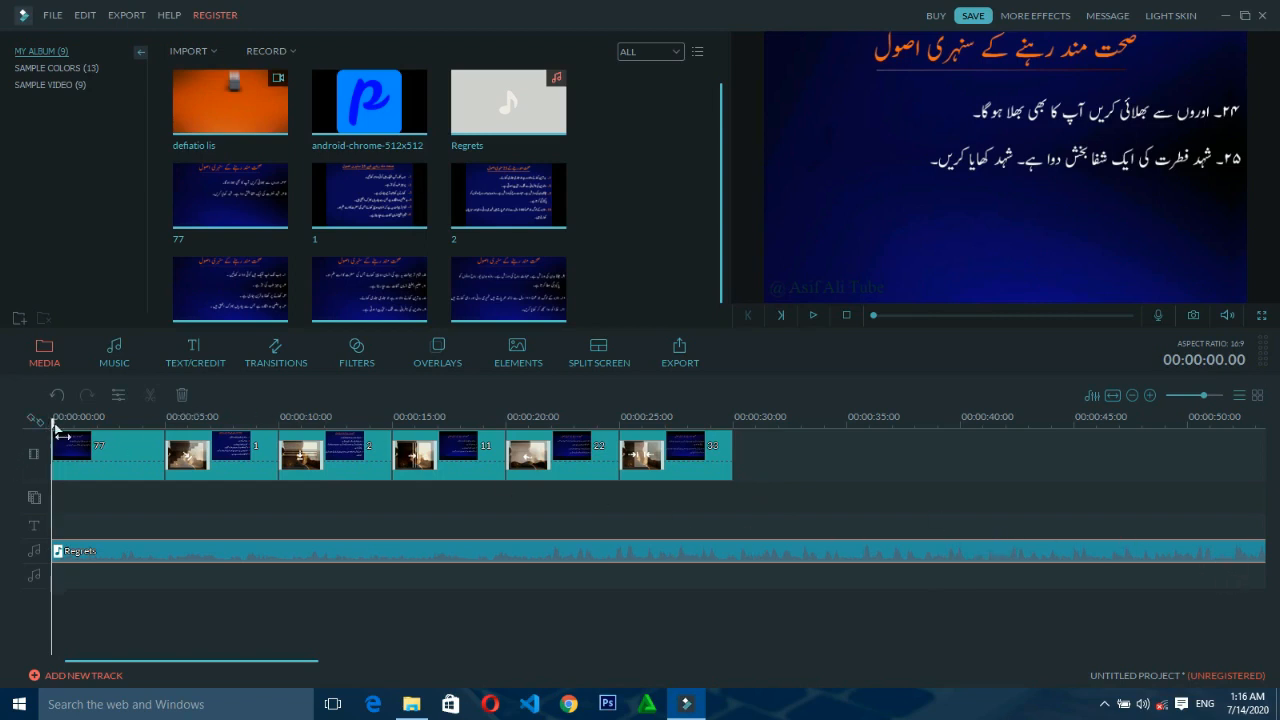
- Split the Regrets audio at 00:00:29.23, where the last image ends, and delete the remainder
{"action": "left_click", "coordinate": [737, 426]}
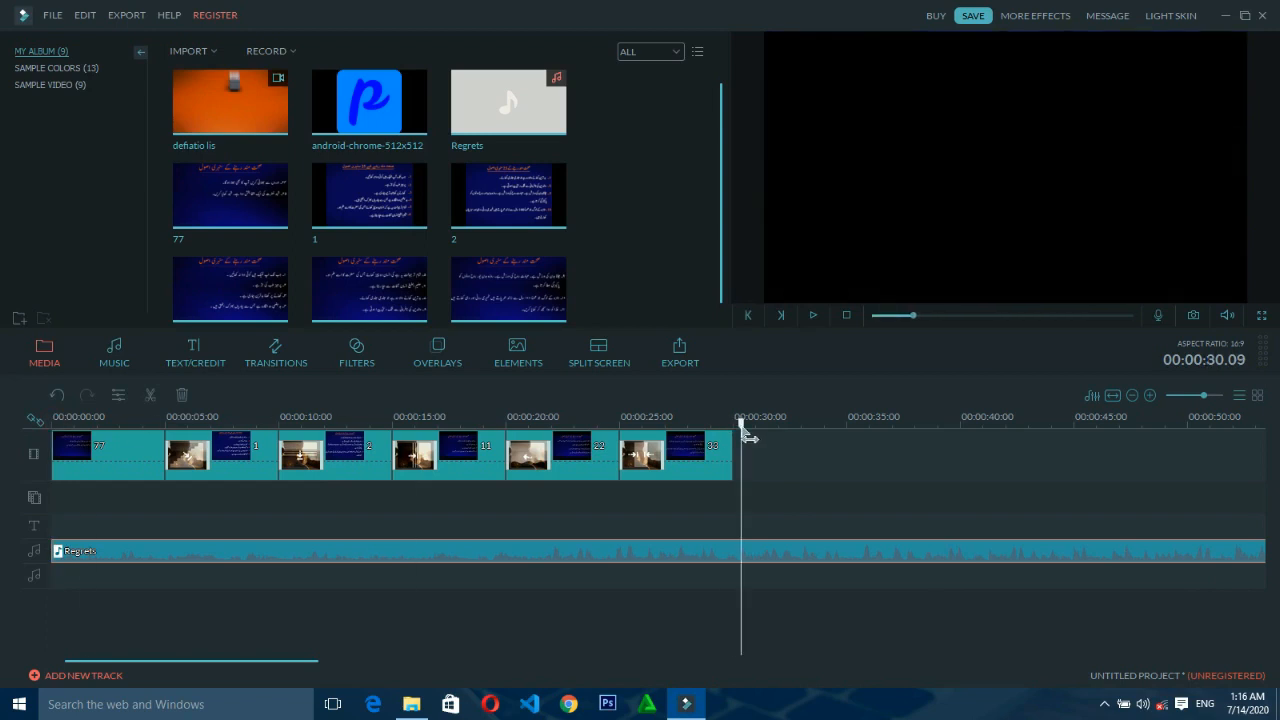
{"action": "left_click_drag", "start_coordinate": [737, 428], "coordinate": [733, 428]}
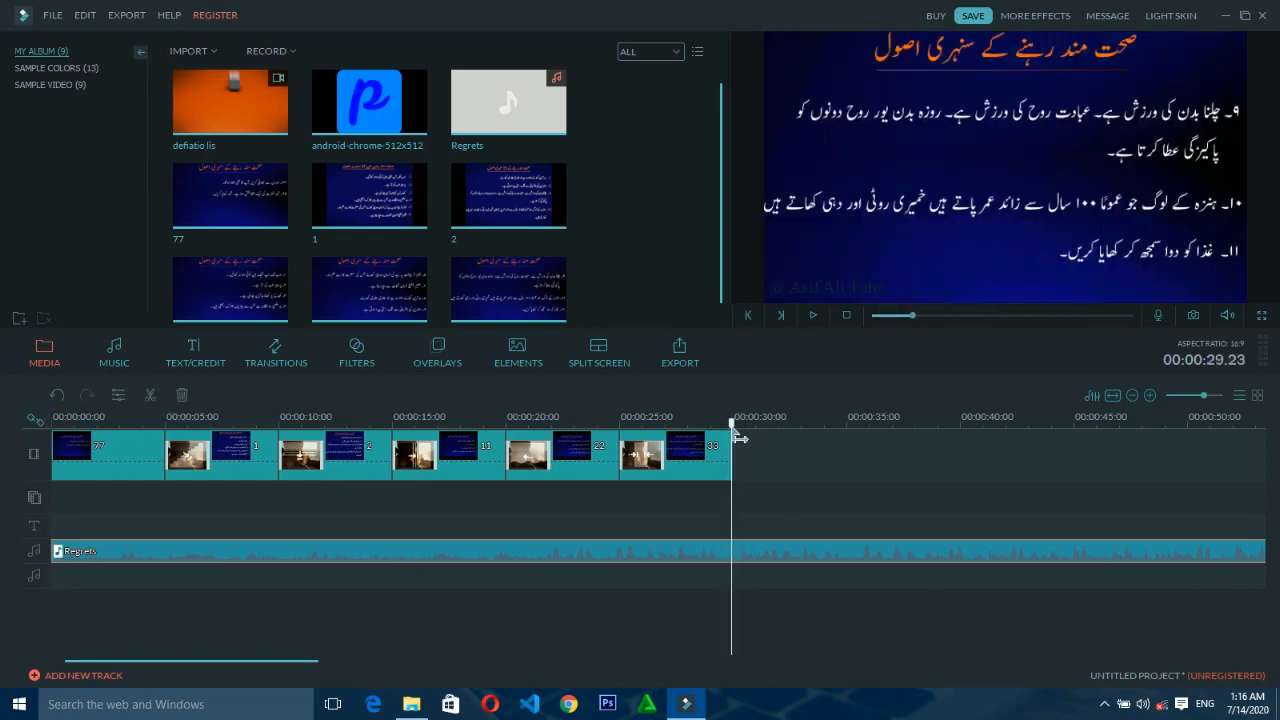
{"action": "key", "text": "ctrl+b"}
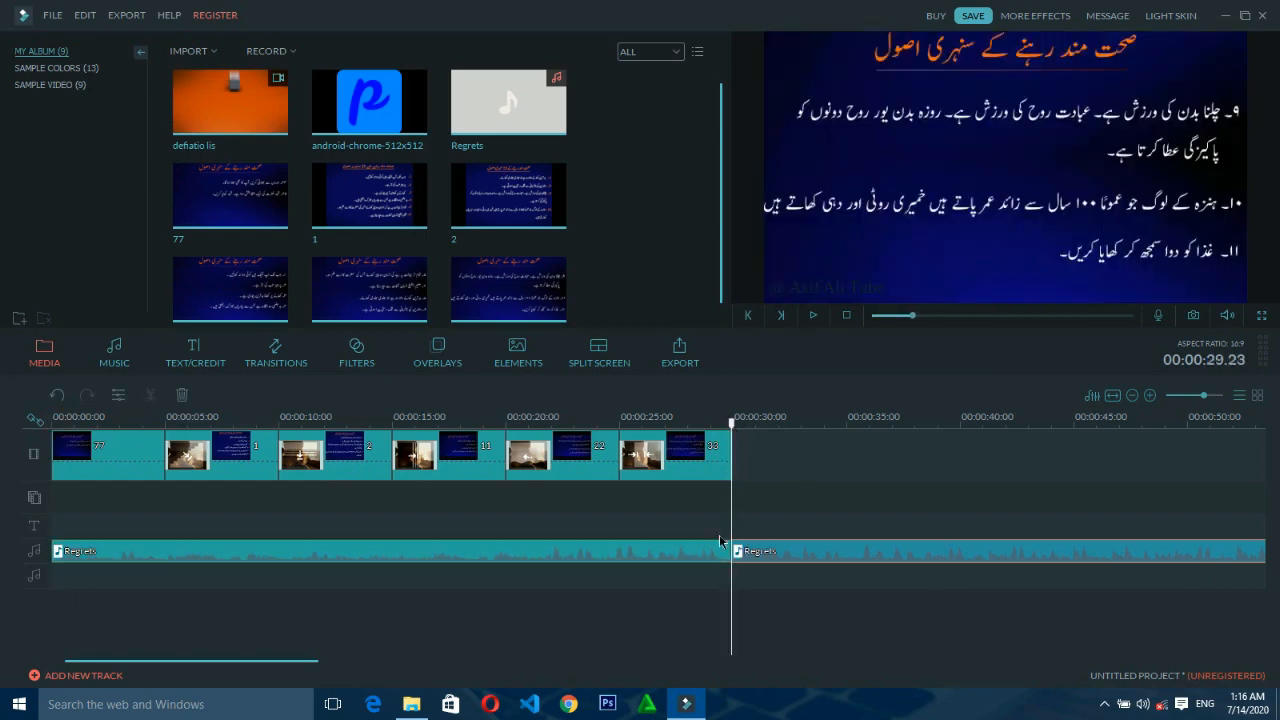
{"action": "double_click", "coordinate": [775, 548]}
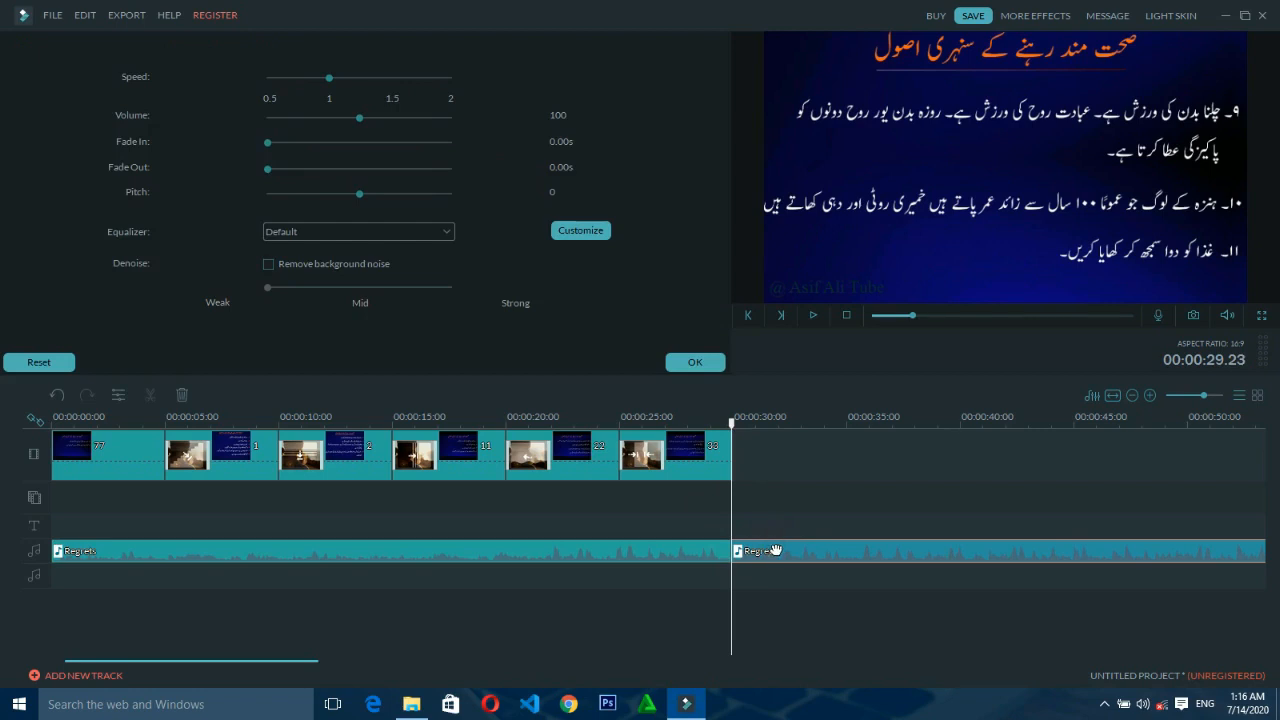
{"action": "key", "text": "Delete"}
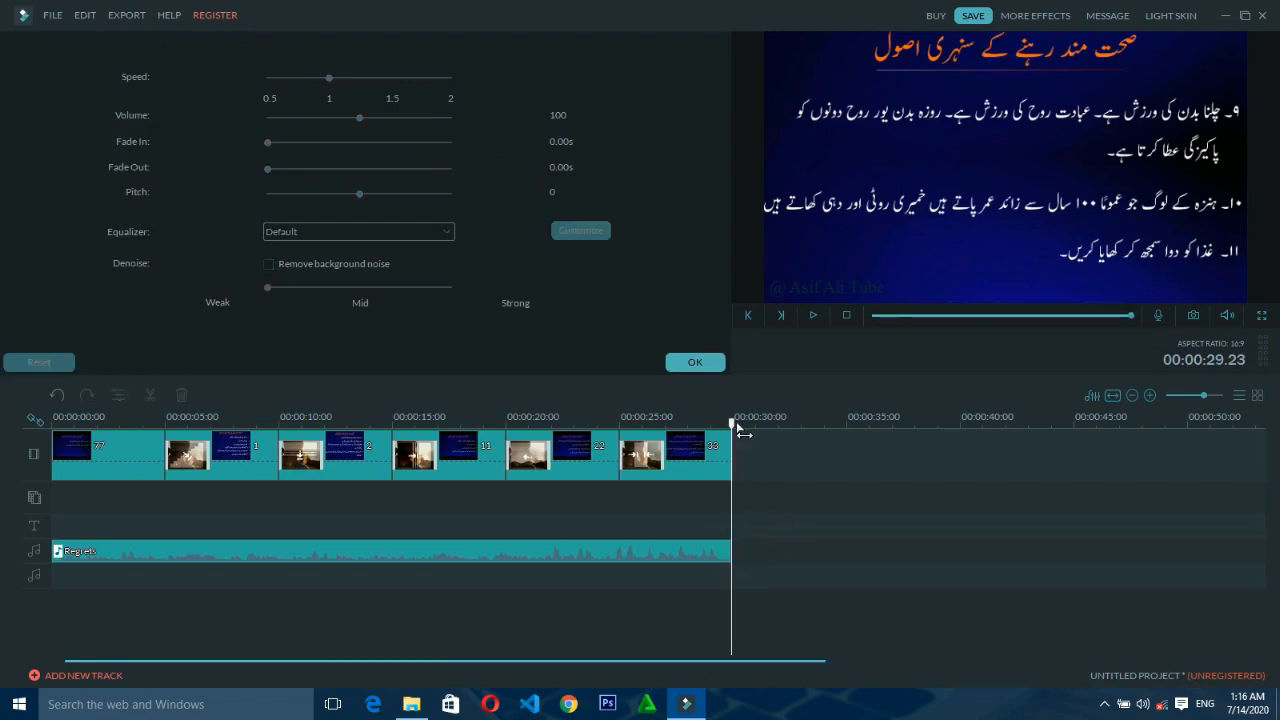
- Play the sequence with its music from the start, view it in full screen and return to the editor
{"action": "left_click_drag", "start_coordinate": [733, 428], "coordinate": [28, 573]}
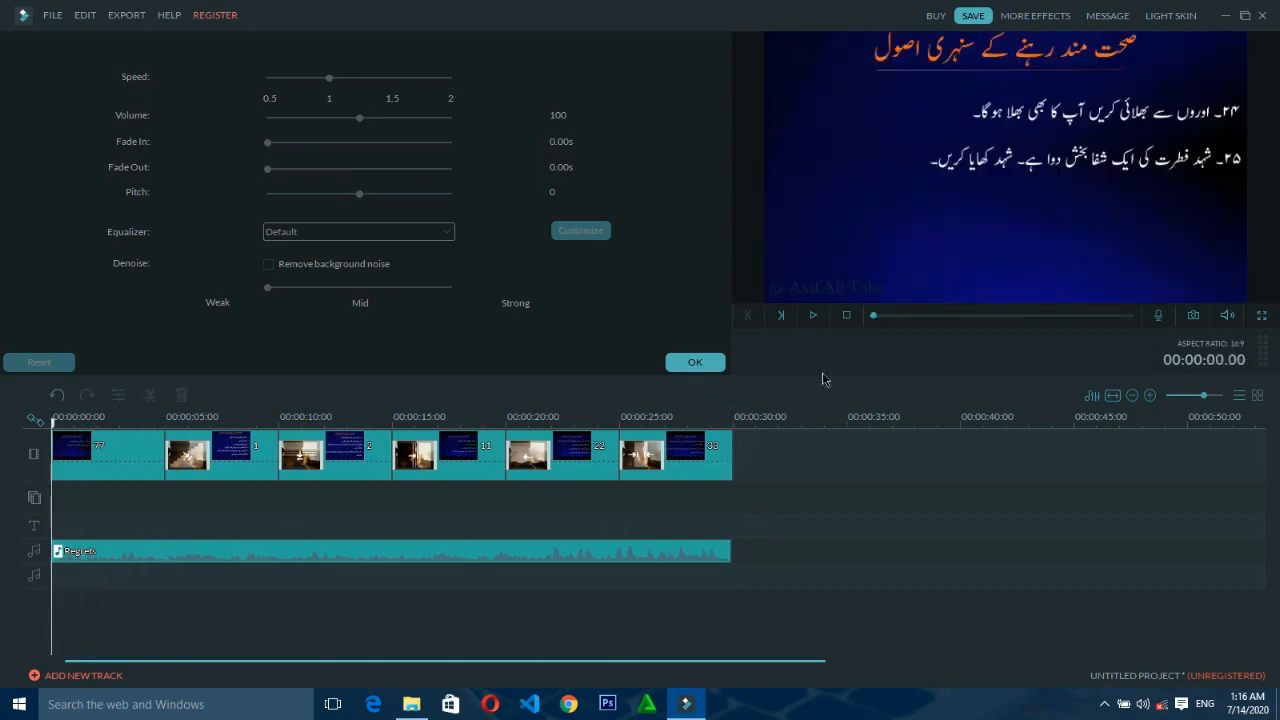
{"action": "left_click", "coordinate": [813, 316]}
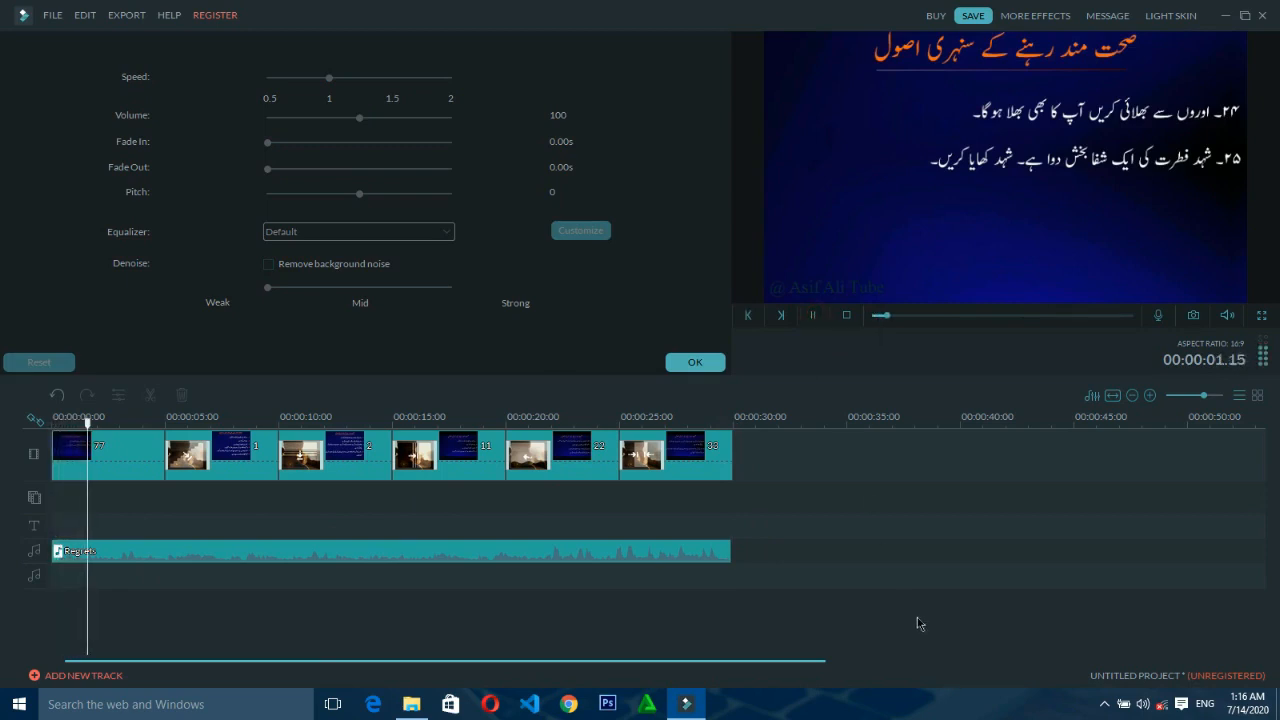
{"action": "left_click", "coordinate": [811, 317]}
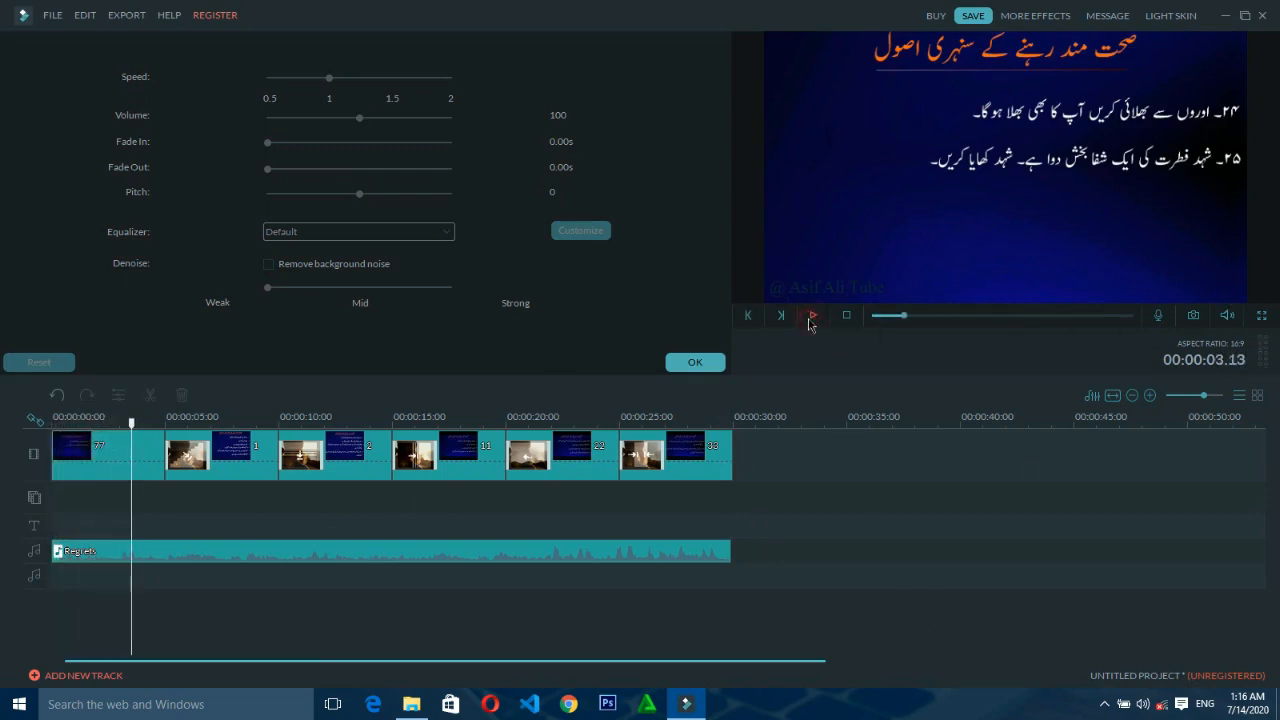
{"action": "left_click", "coordinate": [1262, 317]}
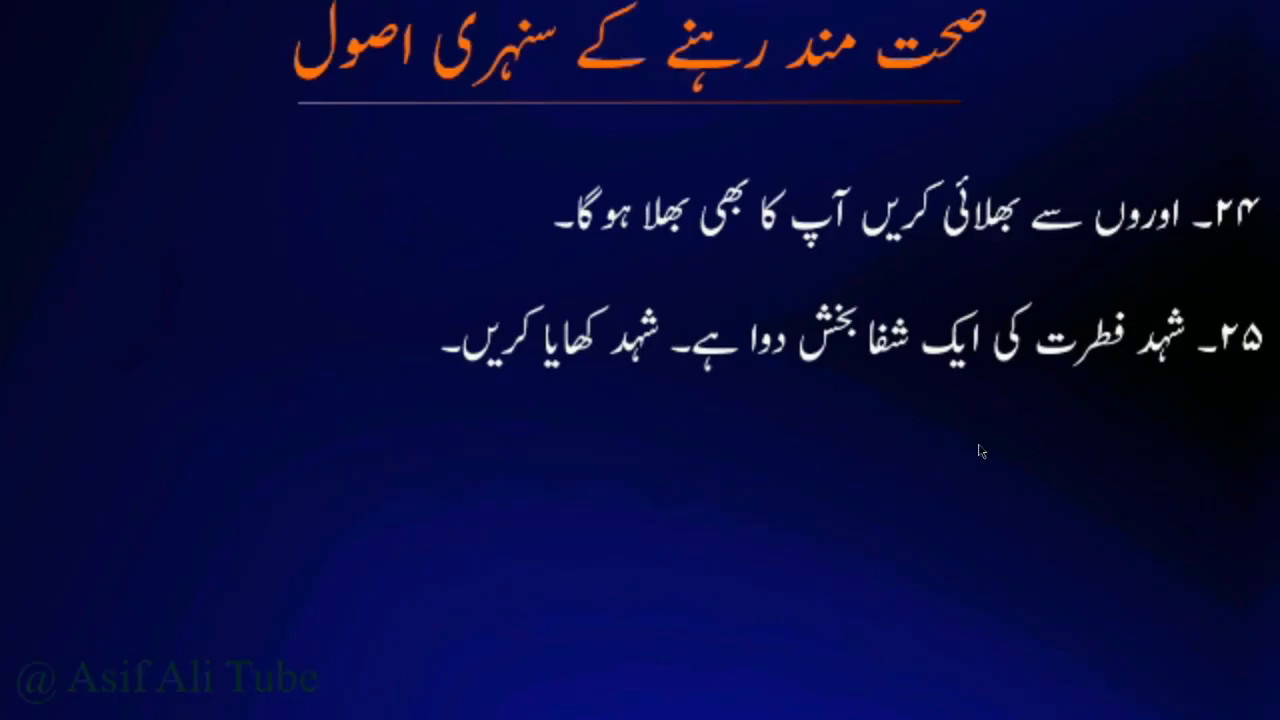
{"action": "key", "text": "Escape"}
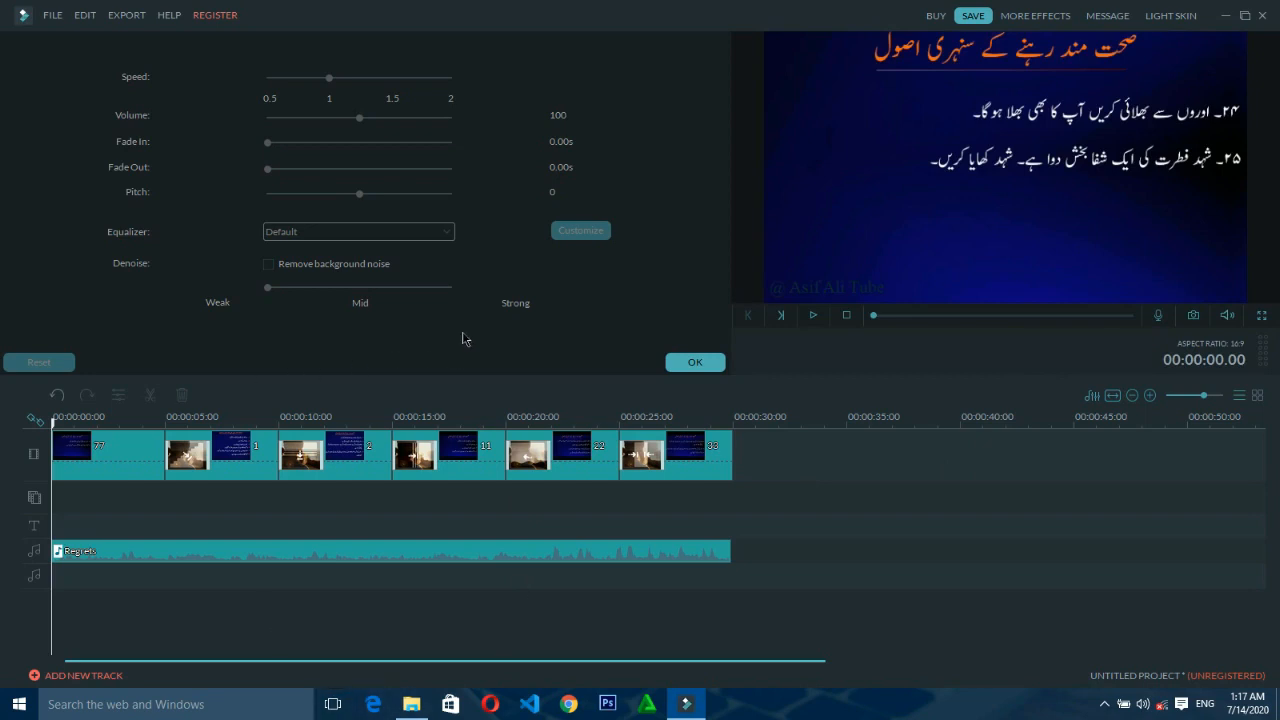
- Extend the last image clip, 33, to about 00:00:40 on the timeline and play its lengthened part
{"action": "double_click", "coordinate": [711, 442]}
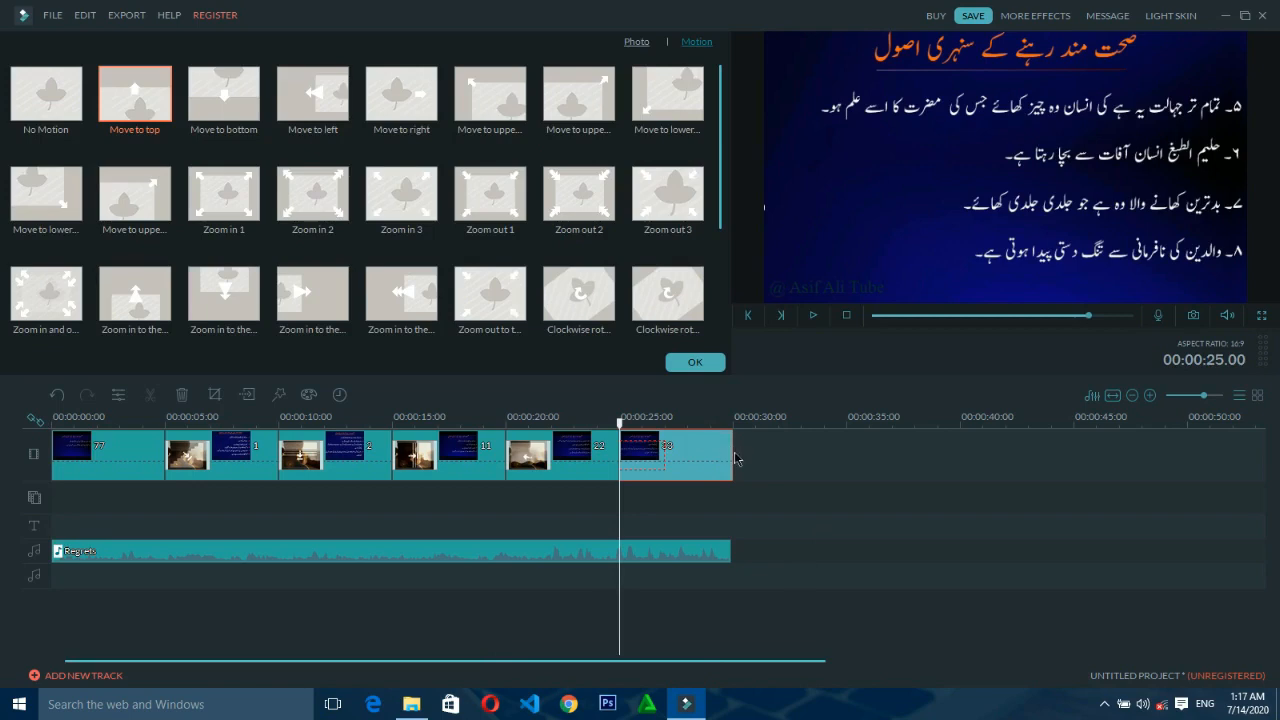
{"action": "left_click_drag", "start_coordinate": [729, 450], "coordinate": [645, 467]}
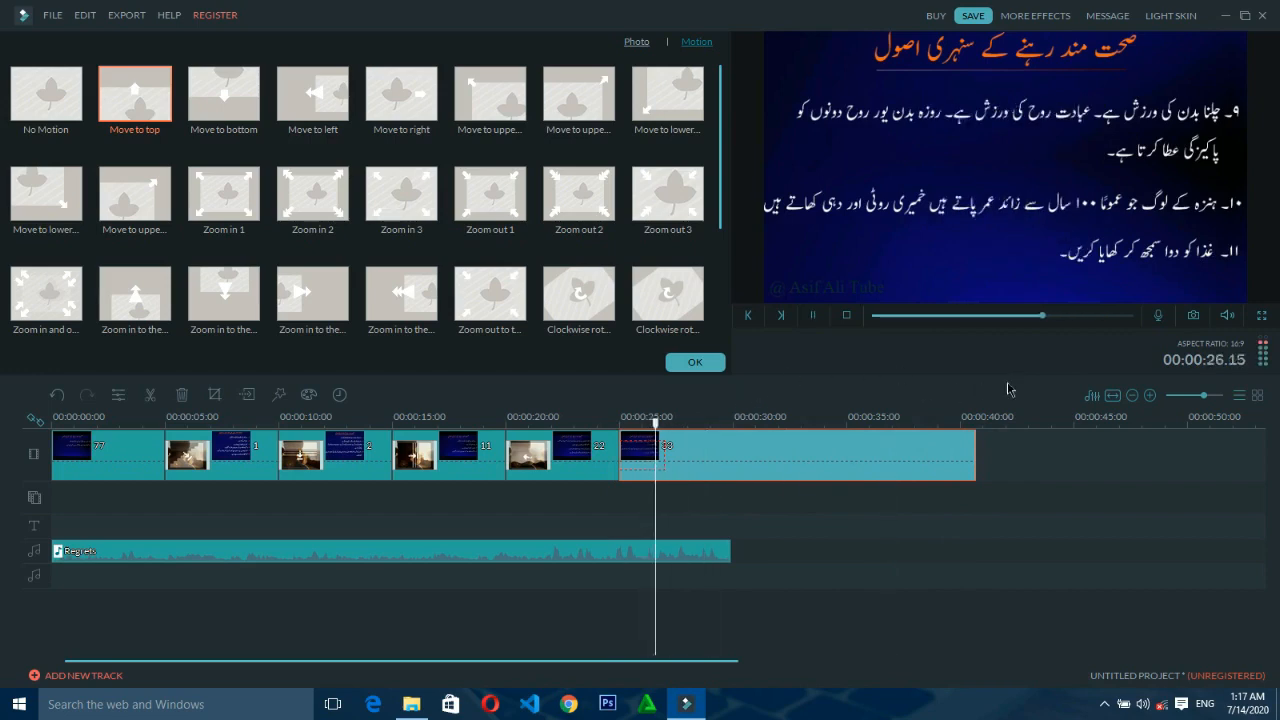
{"action": "left_click_drag", "start_coordinate": [1064, 322], "coordinate": [1097, 318]}
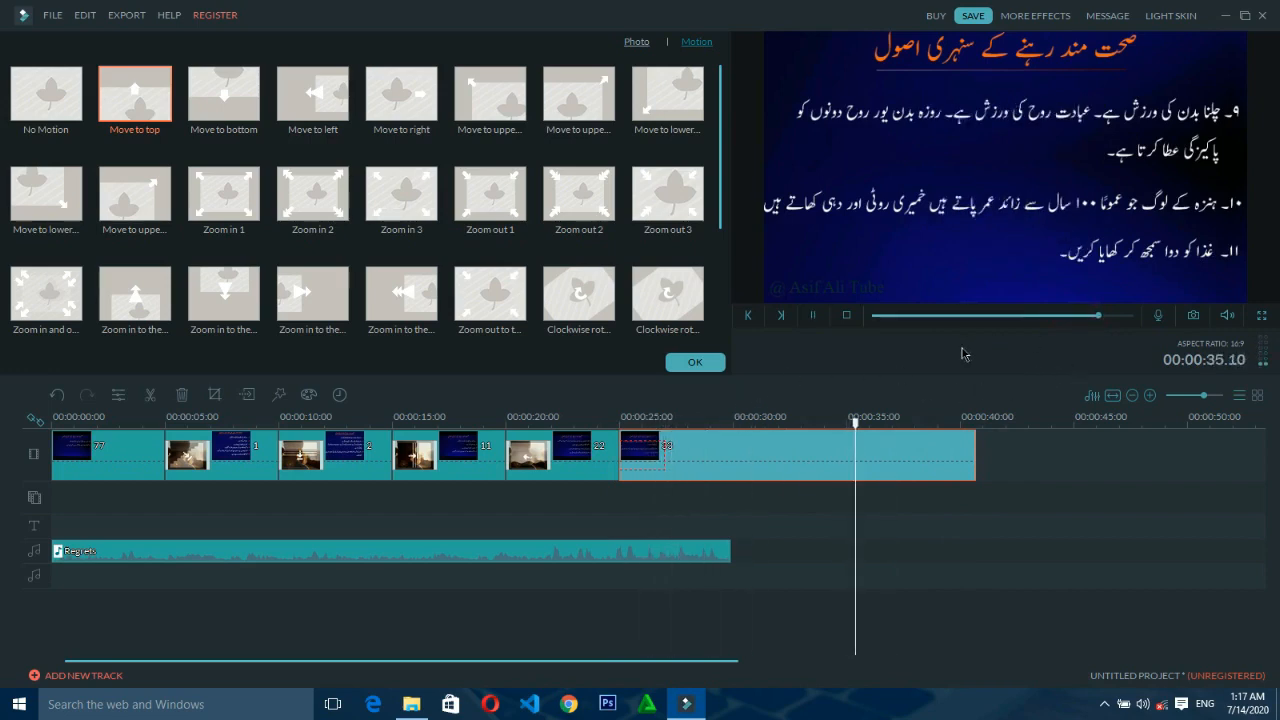